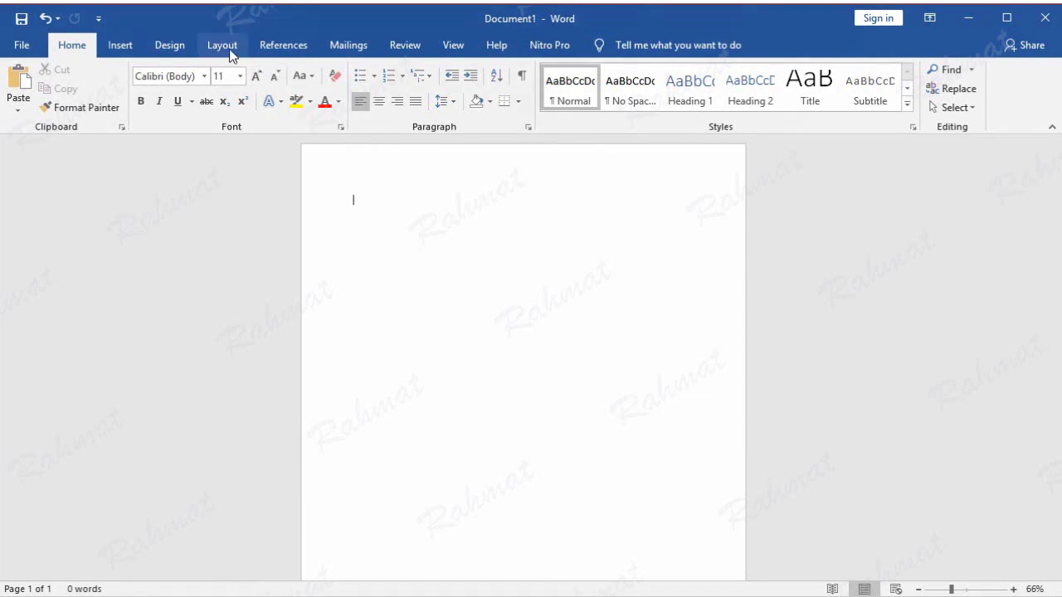
- Set the paper size to A4 in landscape orientation
{"action": "left_click", "coordinate": [231, 55]}
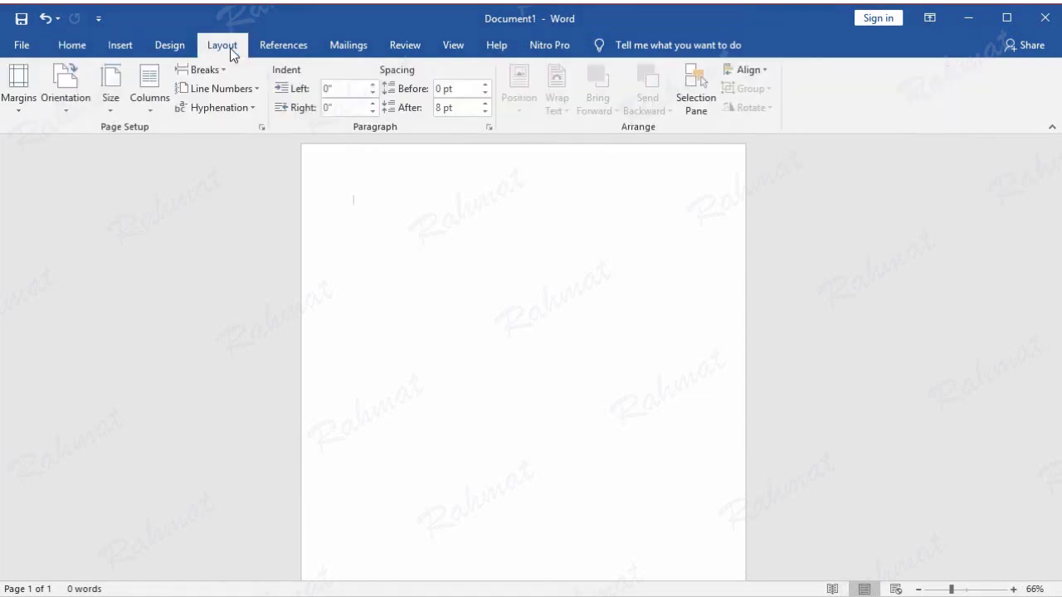
{"action": "left_click", "coordinate": [118, 109]}
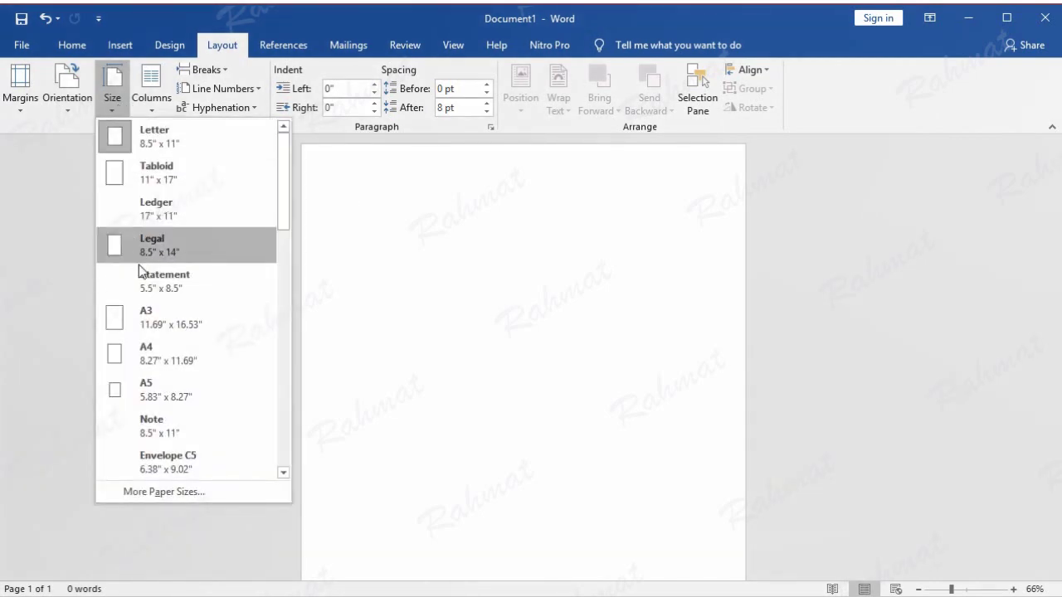
{"action": "left_click", "coordinate": [151, 358]}
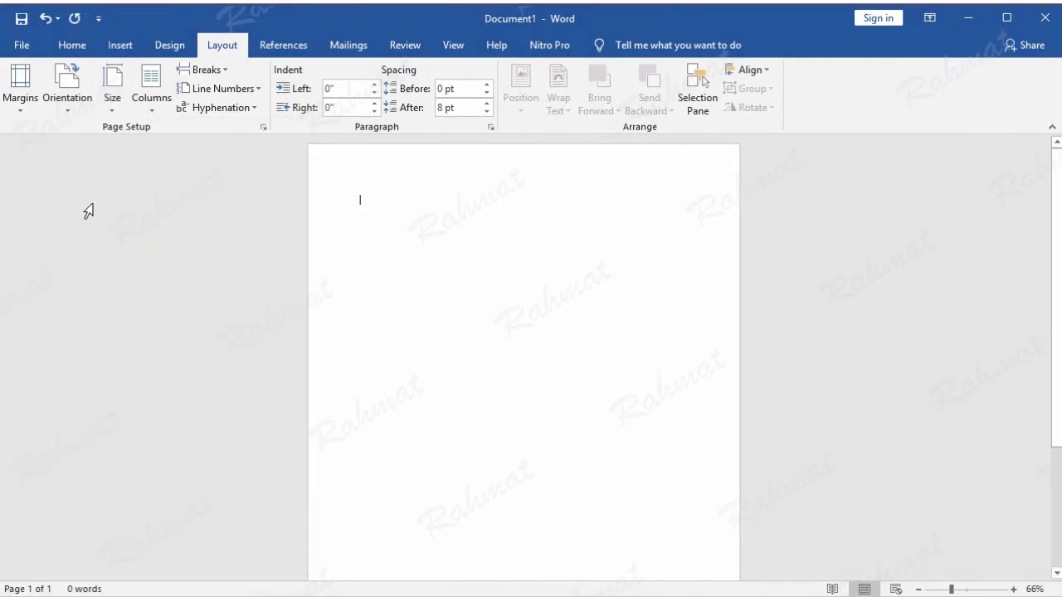
{"action": "left_click", "coordinate": [66, 112]}
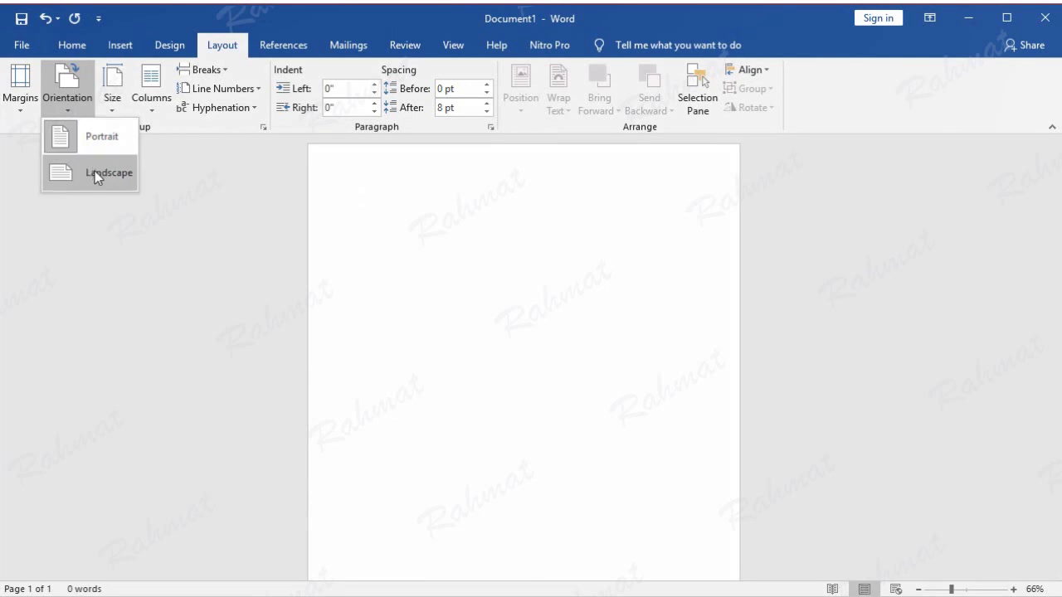
{"action": "left_click", "coordinate": [96, 175]}
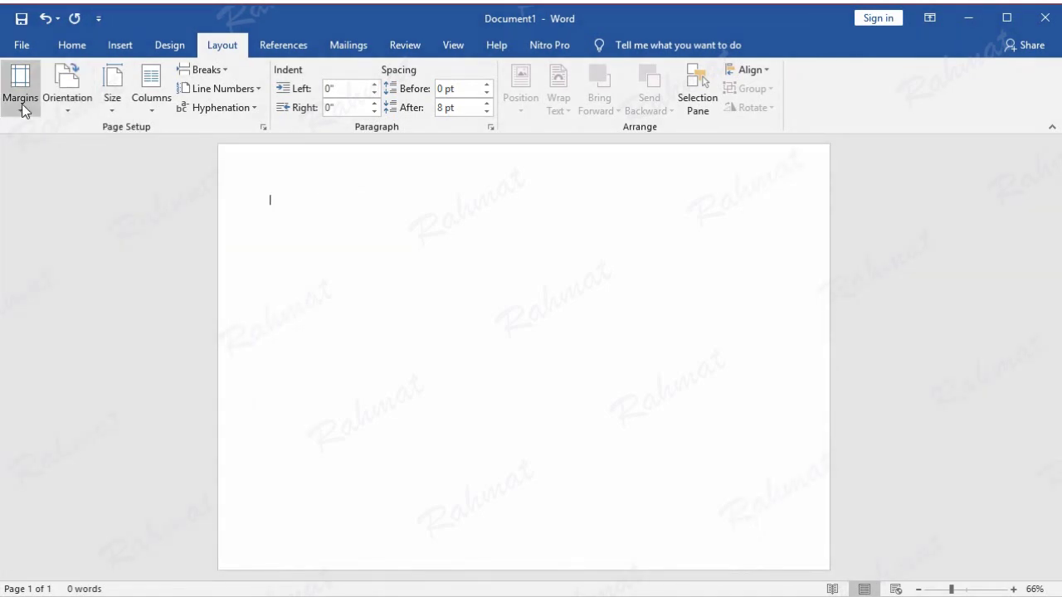
- Set the top, left, bottom and right margins to 0 with Custom Margins
{"action": "left_click", "coordinate": [23, 103]}
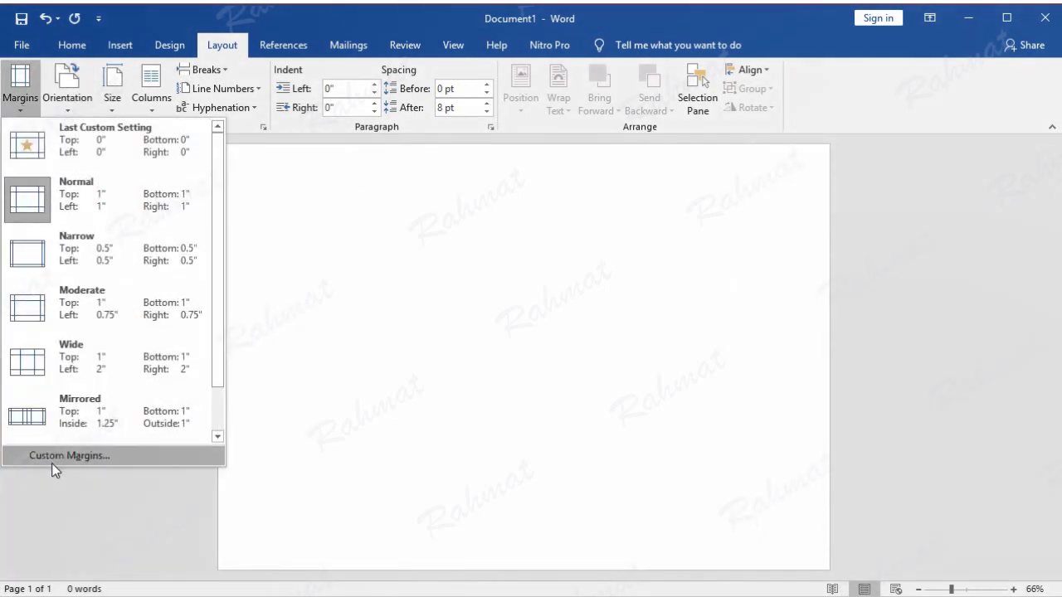
{"action": "left_click", "coordinate": [54, 458]}
{"action": "type", "text": "0"}
{"action": "double_click", "coordinate": [696, 275]}
{"action": "type", "text": "0"}
{"action": "double_click", "coordinate": [875, 257]}
{"action": "type", "text": "0"}
{"action": "double_click", "coordinate": [863, 275]}
{"action": "type", "text": "0"}
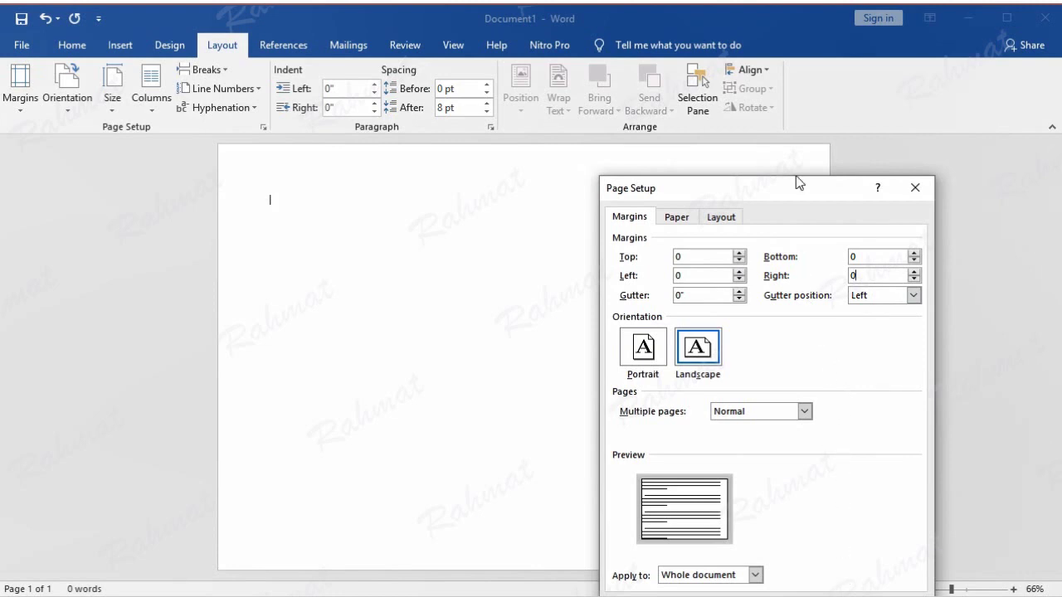
{"action": "left_click_drag", "start_coordinate": [792, 197], "coordinate": [792, 69]}
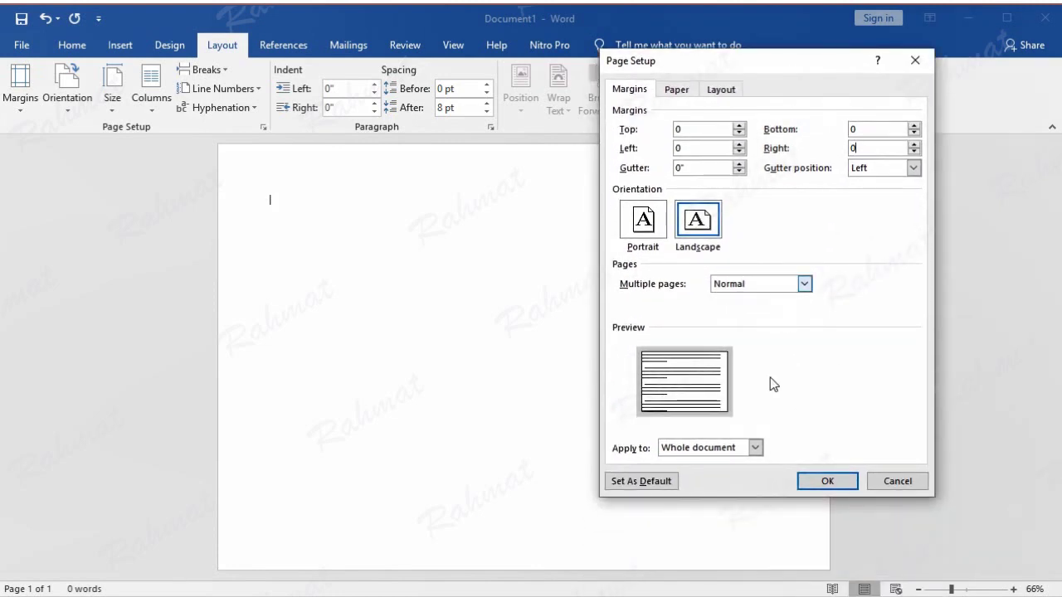
{"action": "left_click", "coordinate": [827, 482]}
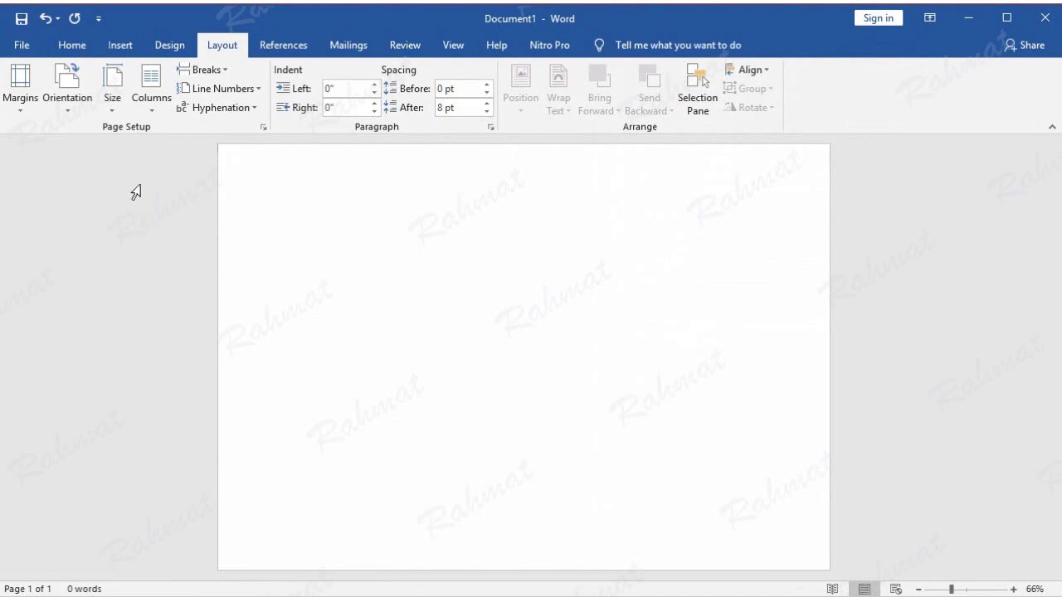
- Confirm the page zoom at 66% from the View tab
{"action": "left_click", "coordinate": [453, 46]}
{"action": "left_click", "coordinate": [418, 98]}
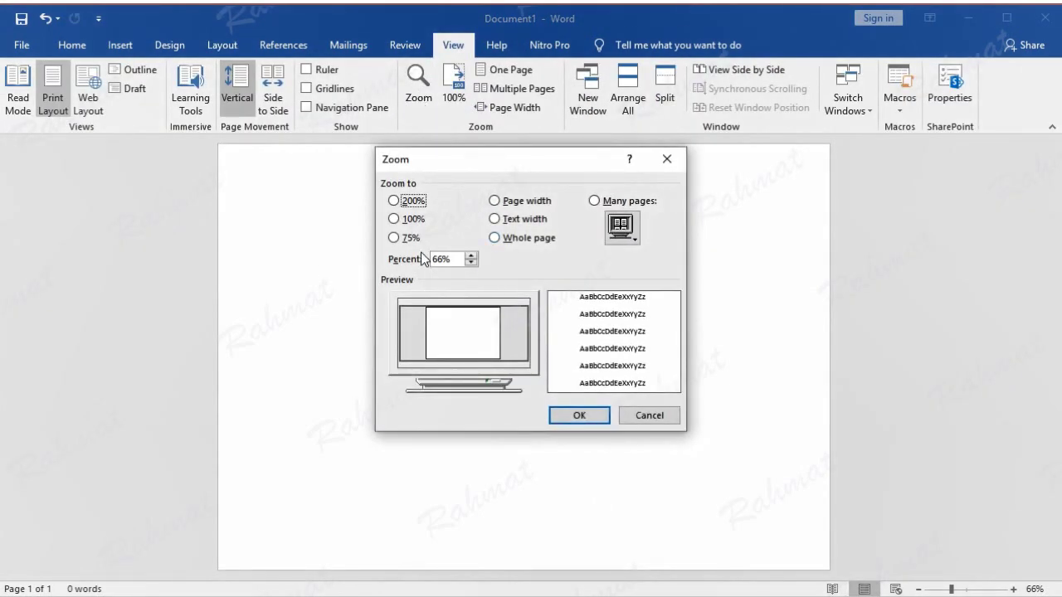
{"action": "left_click", "coordinate": [580, 415]}
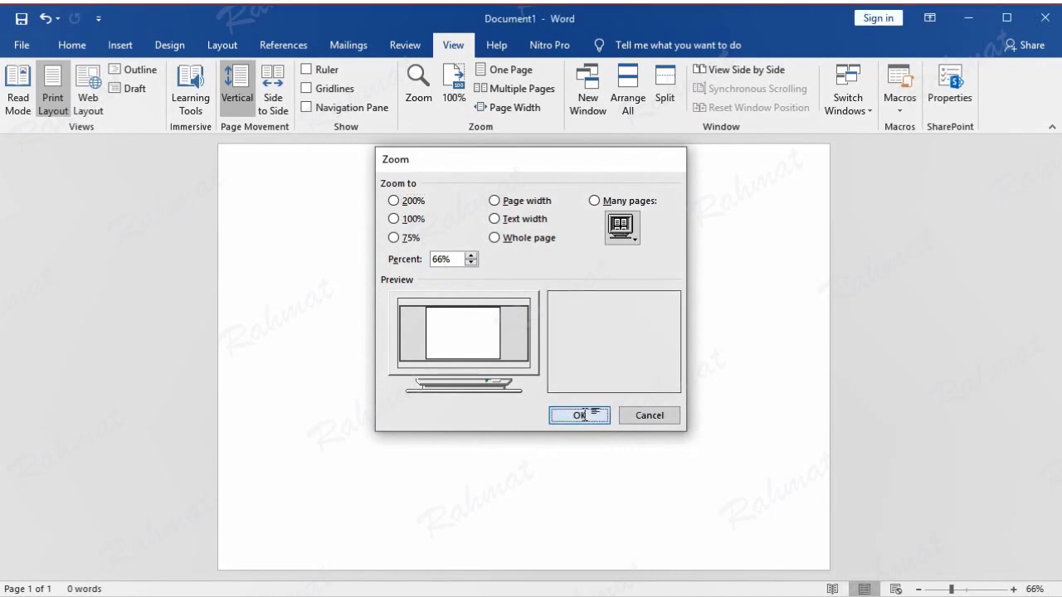
{"action": "left_click", "coordinate": [108, 48]}
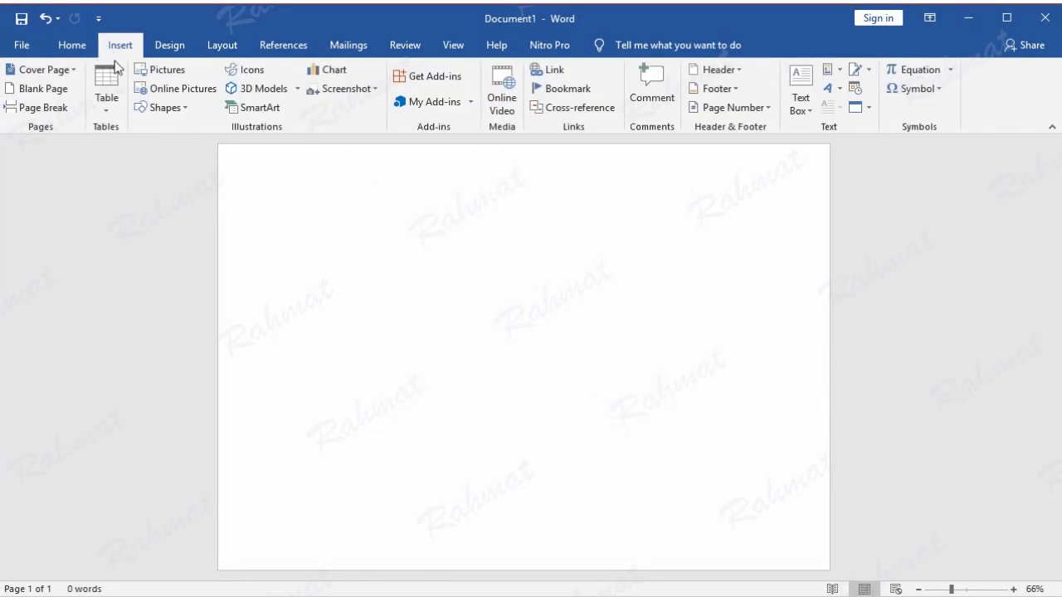
- Draw a rectangle and size it 8.21" tall by 5.56" wide
{"action": "left_click", "coordinate": [185, 117]}
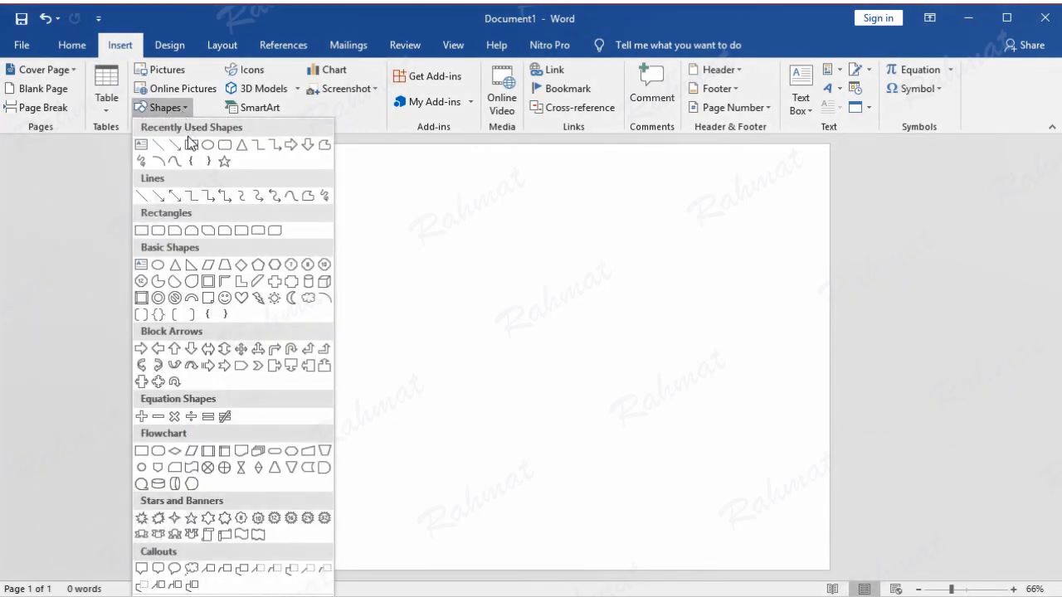
{"action": "left_click", "coordinate": [141, 230]}
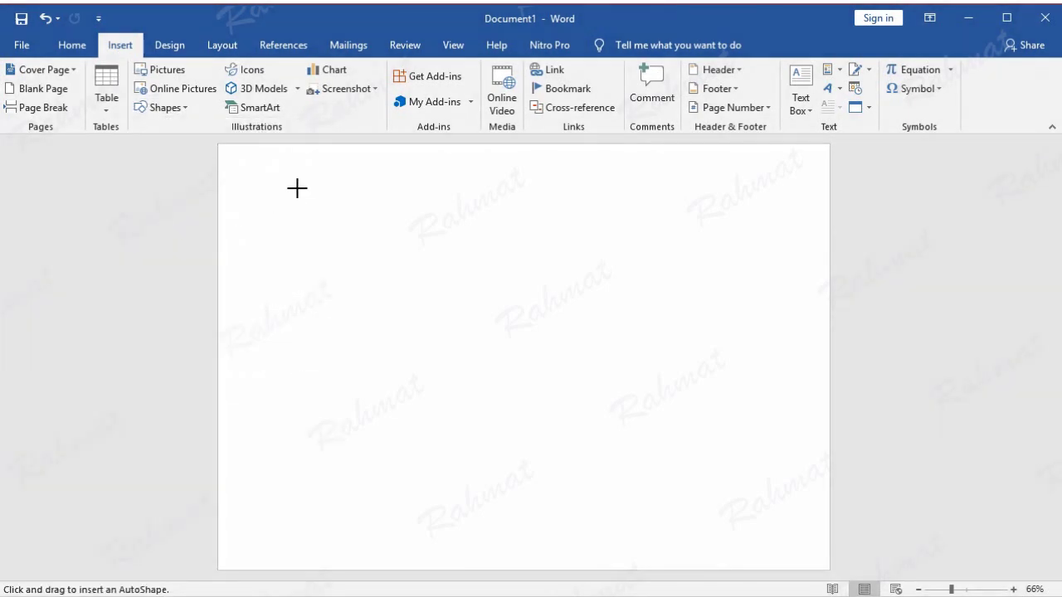
{"action": "left_click_drag", "start_coordinate": [296, 187], "coordinate": [335, 250]}
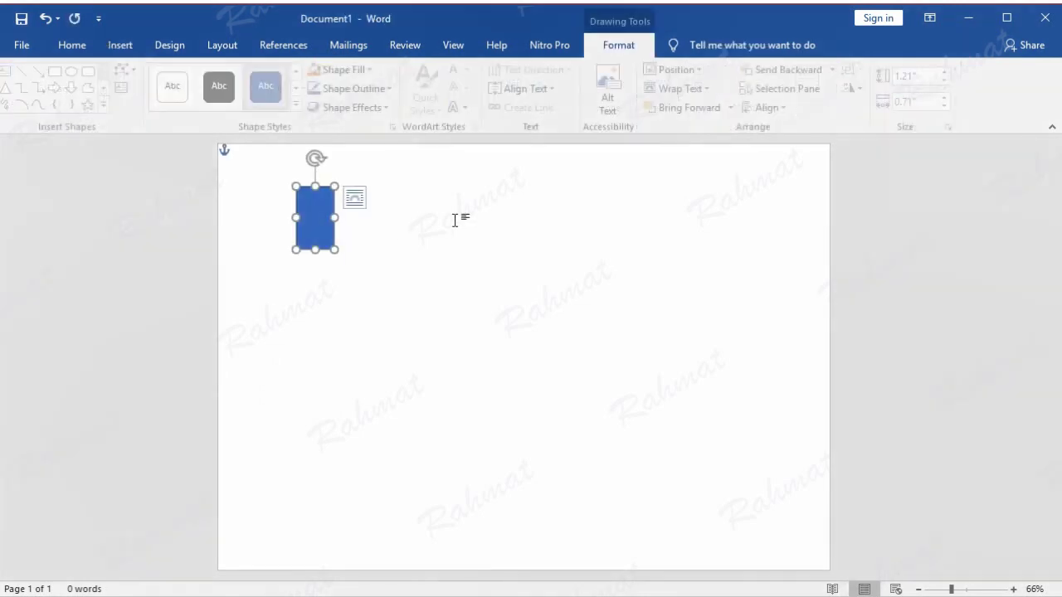
{"action": "left_click", "coordinate": [930, 80]}
{"action": "type", "text": "8"}
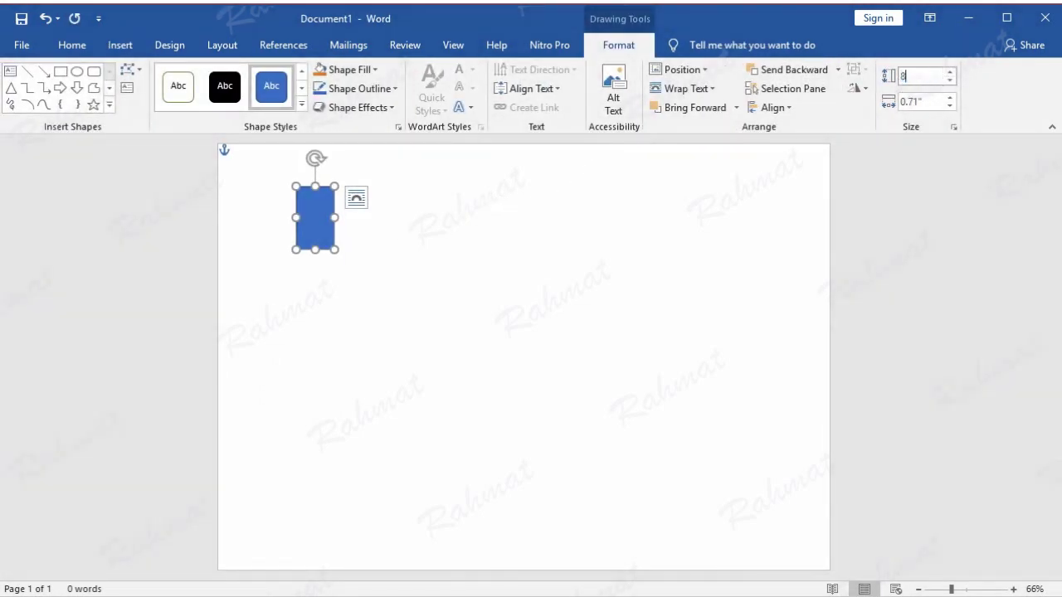
{"action": "type", "text": ".21"}
{"action": "left_click", "coordinate": [923, 102]}
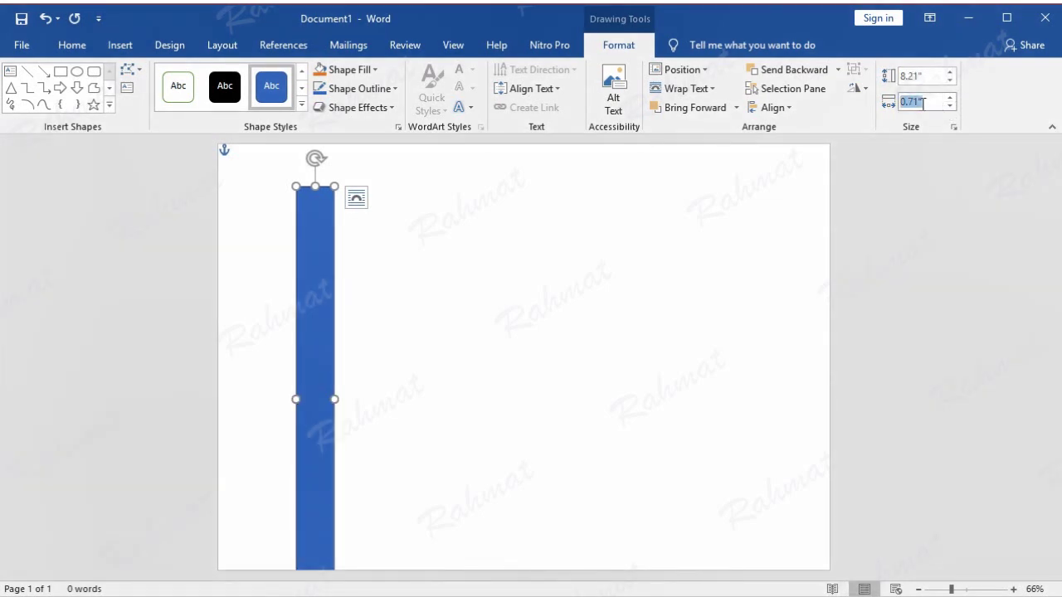
{"action": "type", "text": "5.56"}
{"action": "key", "text": "Return"}
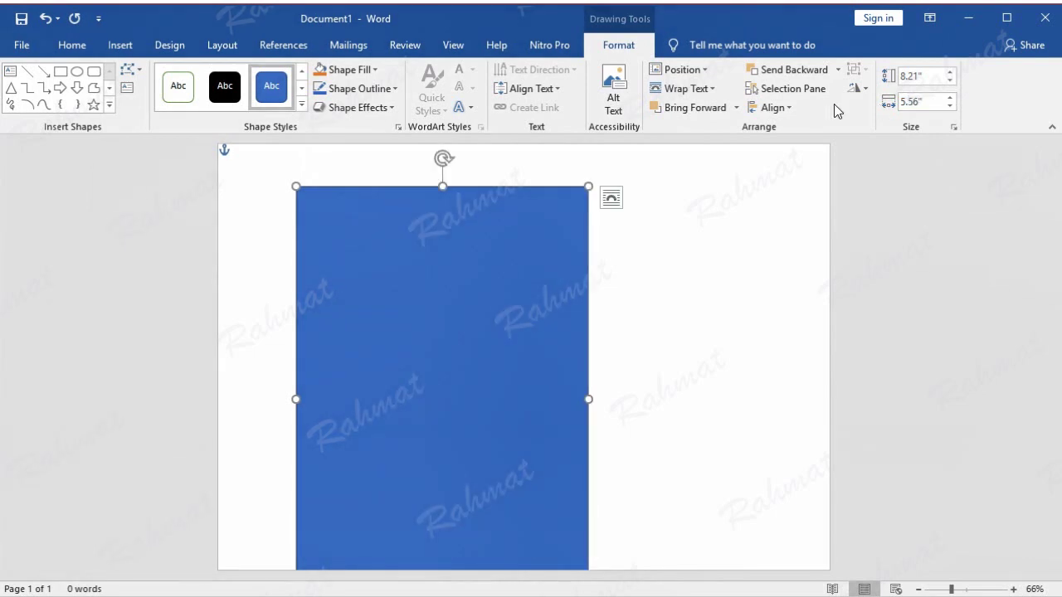
- Turn on the rulers and move the rectangle into the page's top-left corner
{"action": "left_click", "coordinate": [449, 52]}
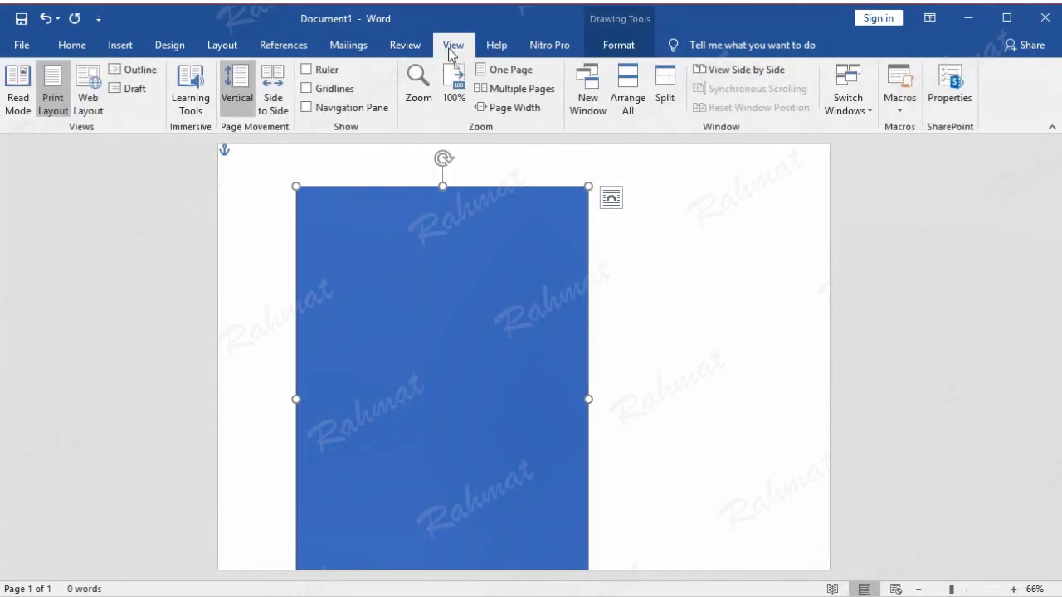
{"action": "left_click", "coordinate": [326, 73]}
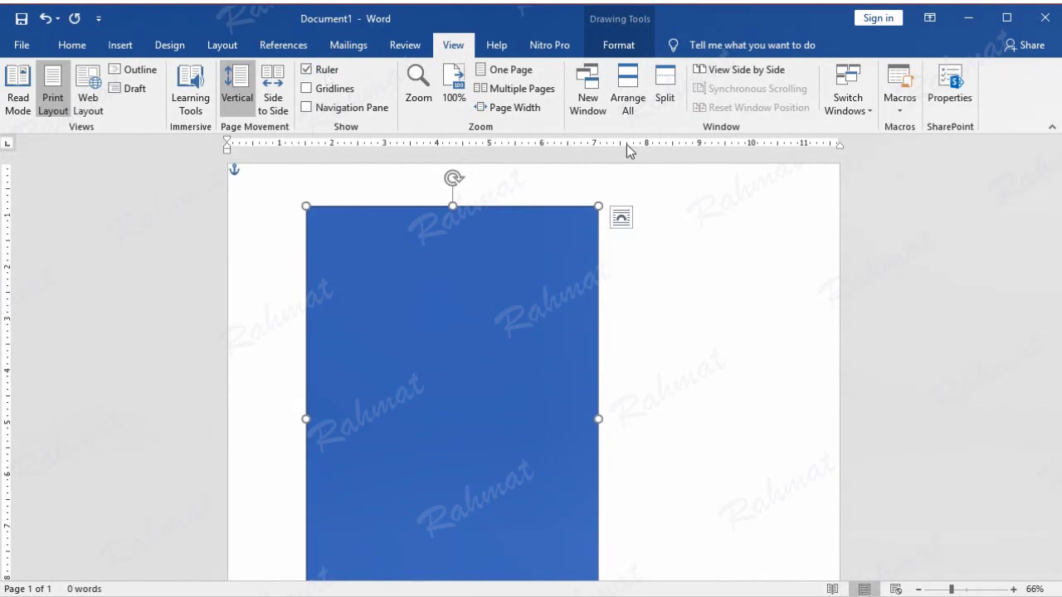
{"action": "mouse_move", "coordinate": [488, 267]}
{"action": "left_mouse_down"}
{"action": "mouse_move", "coordinate": [495, 241]}
{"action": "mouse_move", "coordinate": [408, 228]}
{"action": "left_mouse_up"}
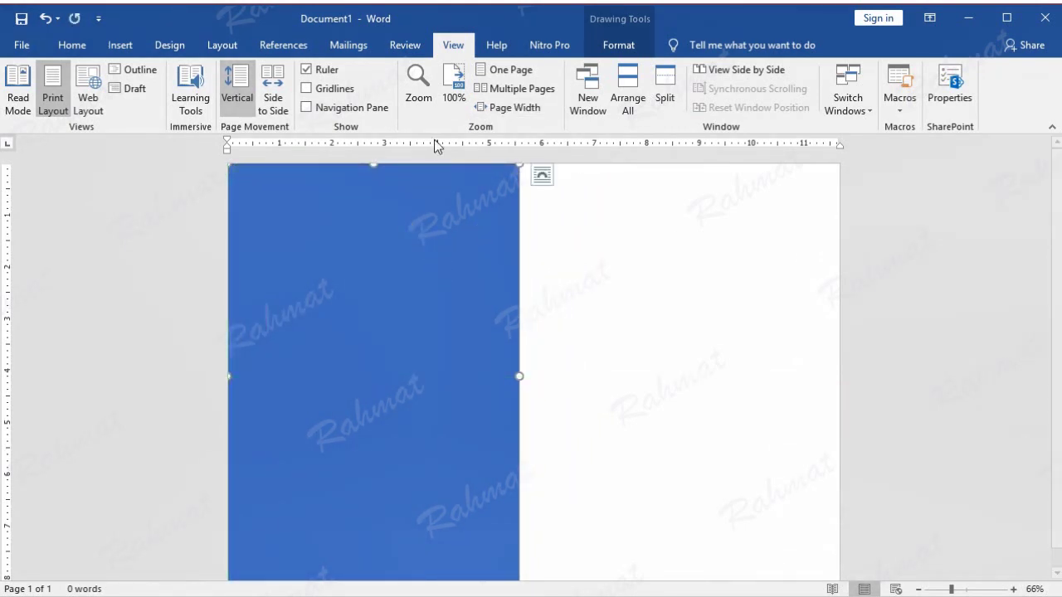
- Set the rectangle's Shape Fill to No Fill
{"action": "left_click", "coordinate": [612, 44]}
{"action": "left_click", "coordinate": [377, 69]}
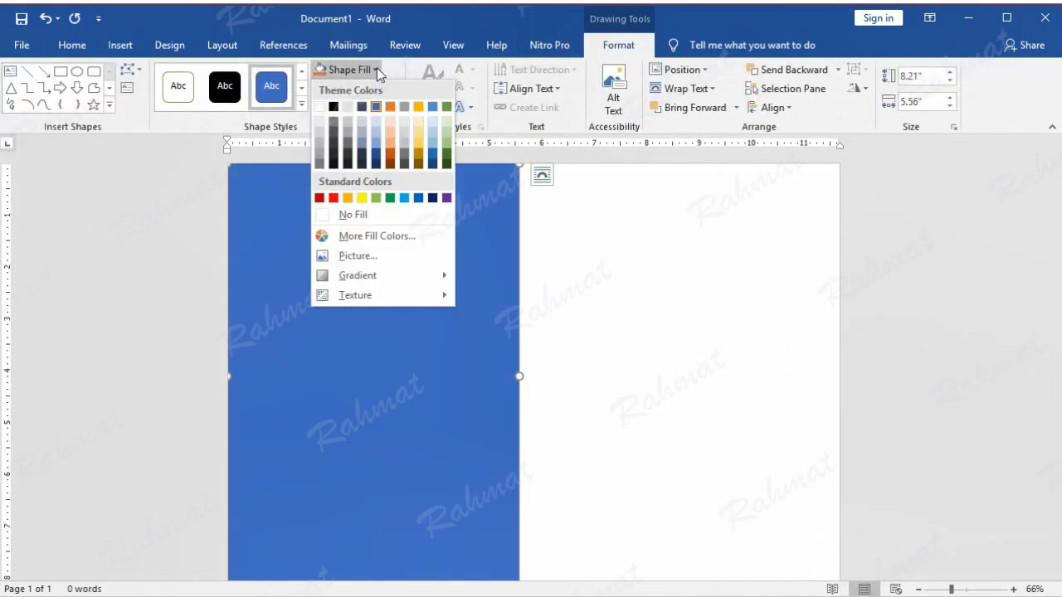
{"action": "left_click", "coordinate": [367, 212]}
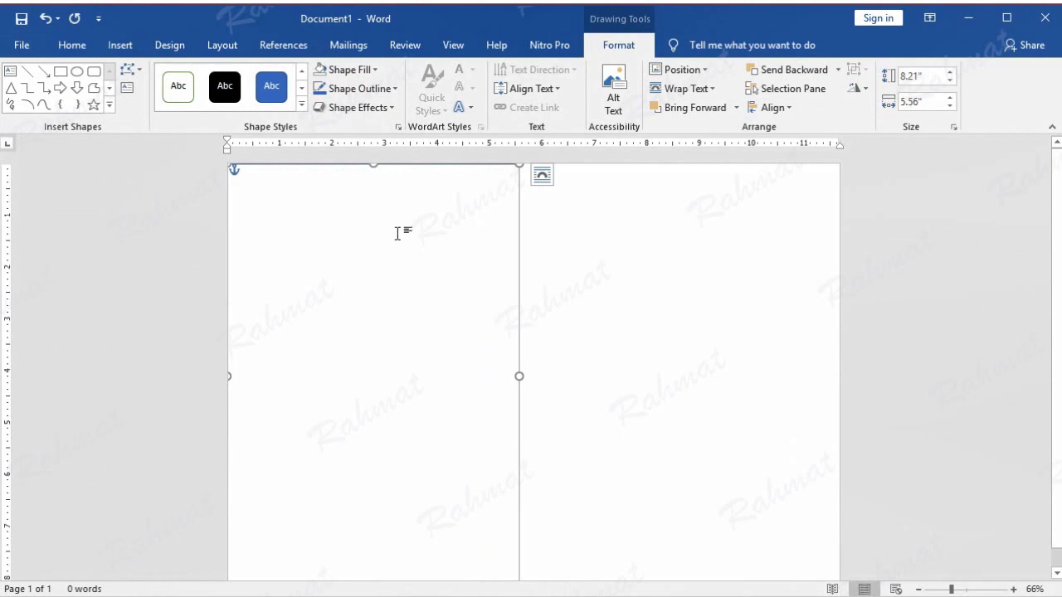
{"action": "left_click", "coordinate": [597, 317]}
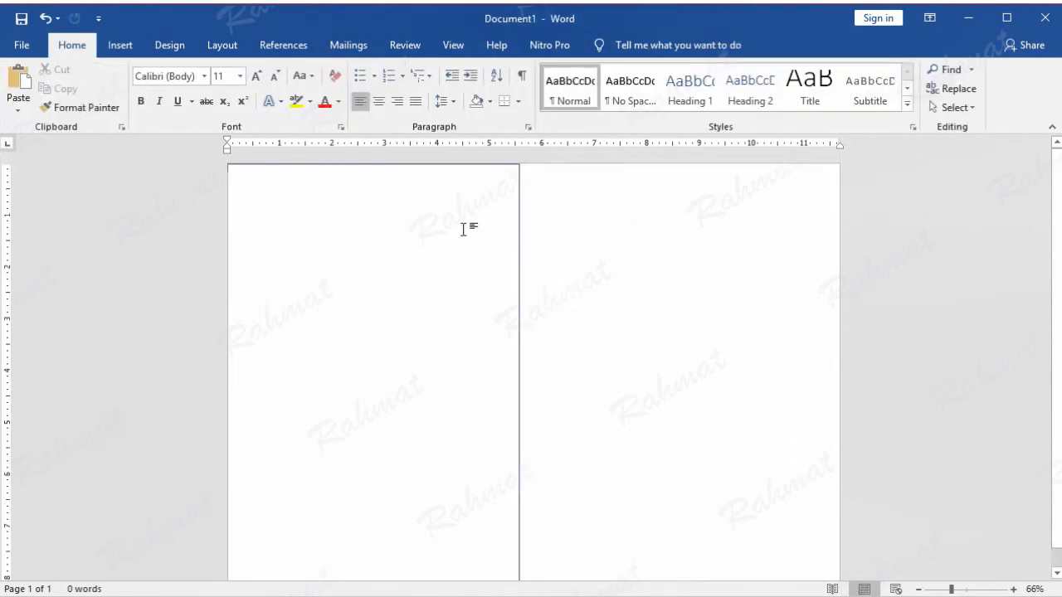
- Copy and paste the rectangle, and place the duplicate against the page's right edge
{"action": "left_click", "coordinate": [518, 222]}
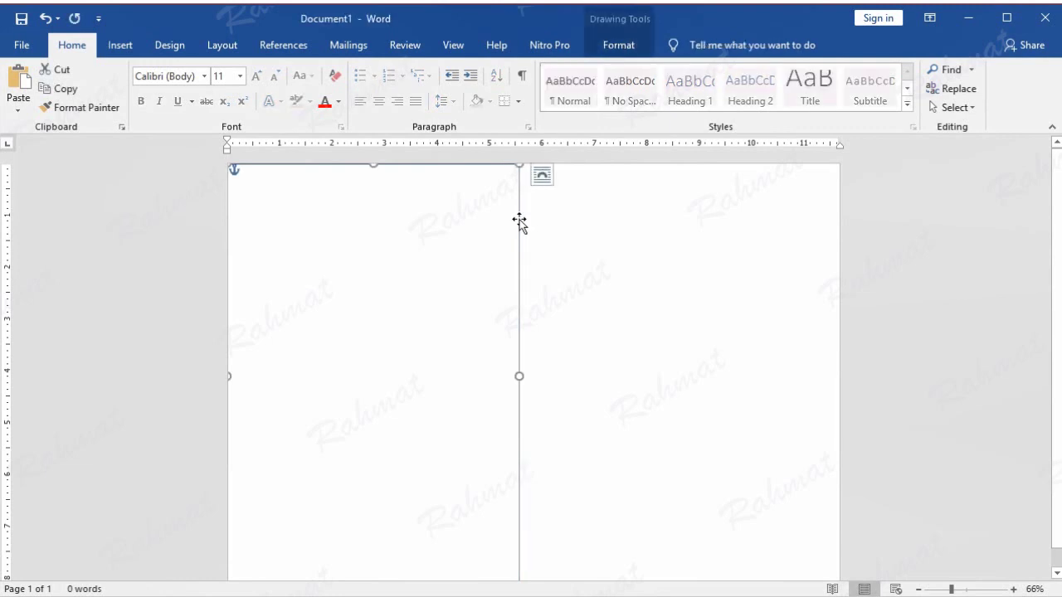
{"action": "left_click", "coordinate": [529, 226]}
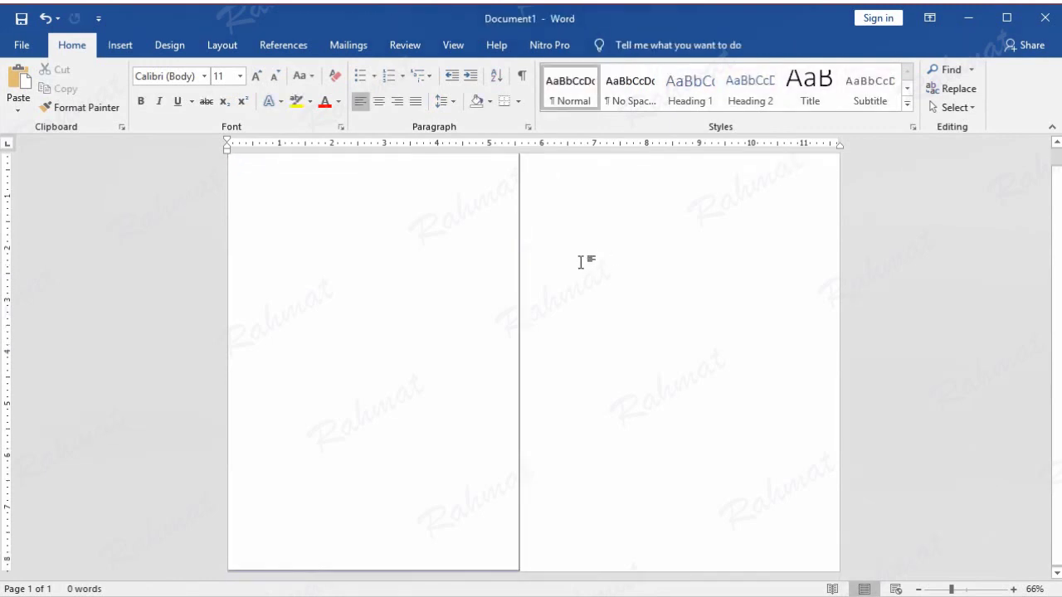
{"action": "left_click", "coordinate": [519, 251]}
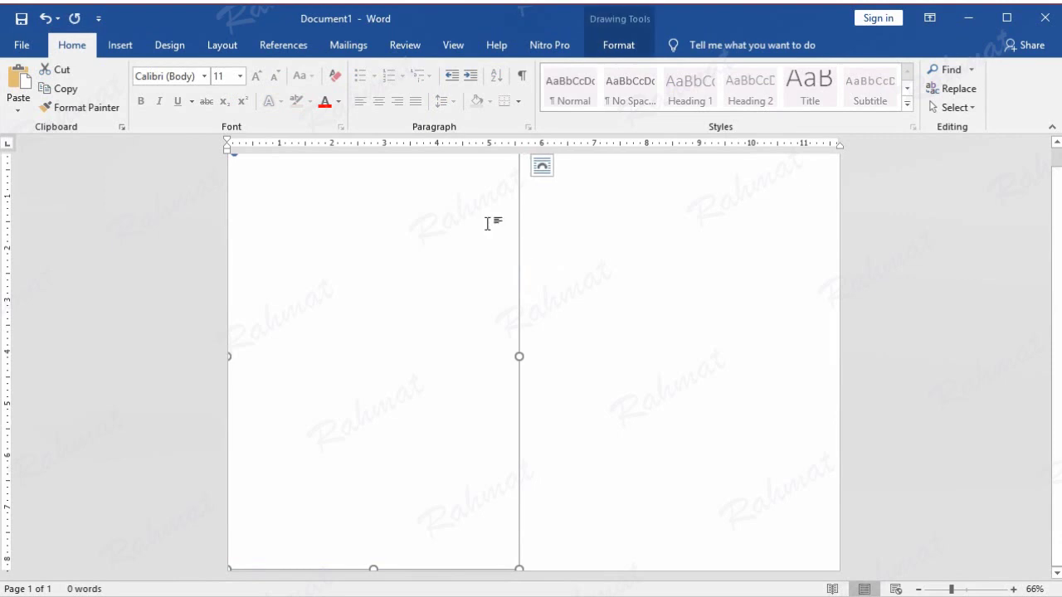
{"action": "left_click", "coordinate": [66, 90]}
{"action": "left_click", "coordinate": [18, 81]}
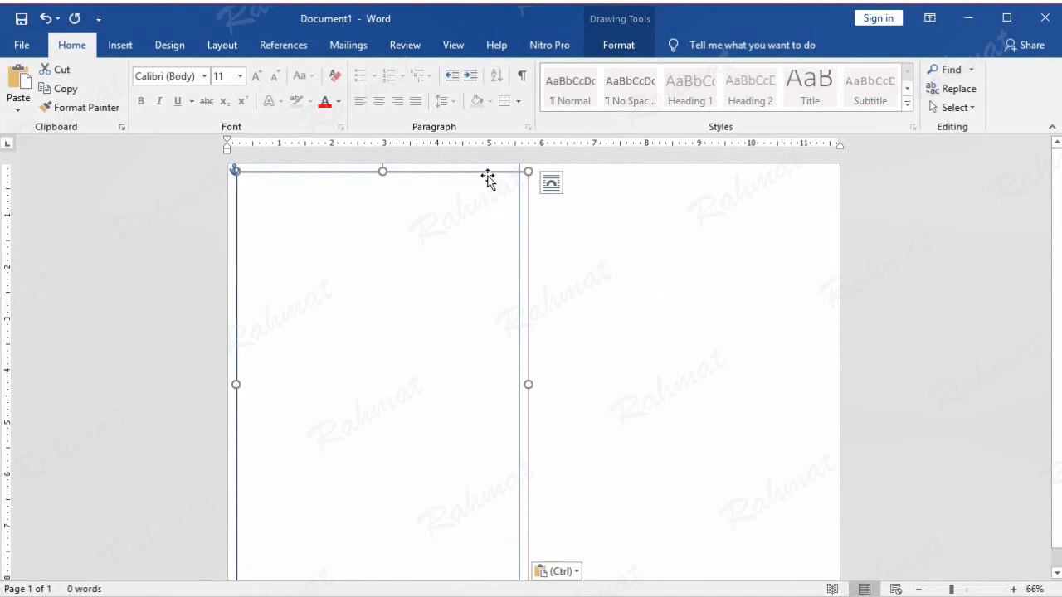
{"action": "left_click_drag", "start_coordinate": [488, 180], "coordinate": [834, 158]}
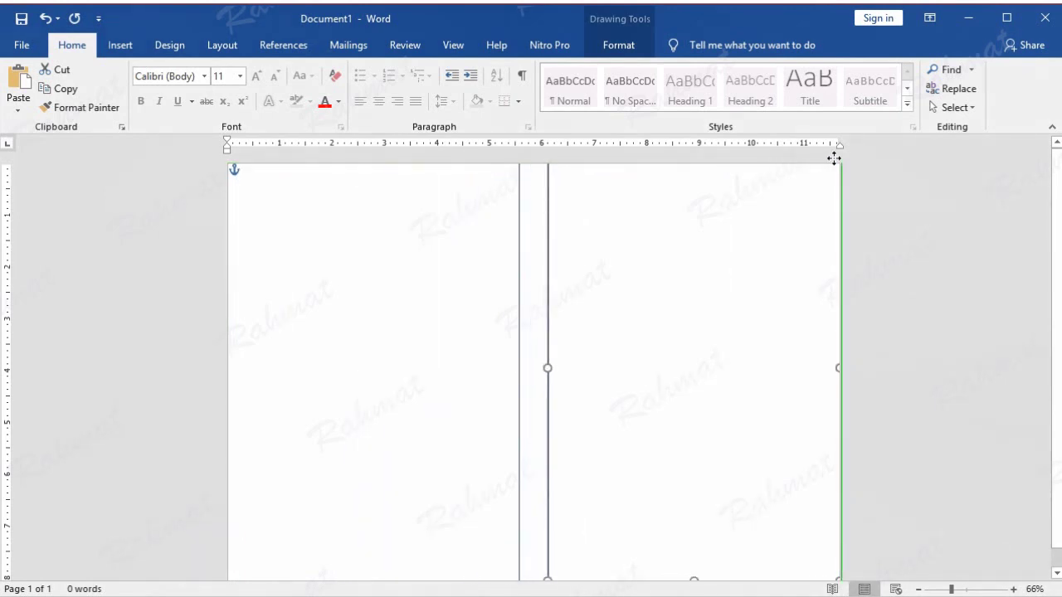
{"action": "left_click_drag", "start_coordinate": [833, 157], "coordinate": [794, 172]}
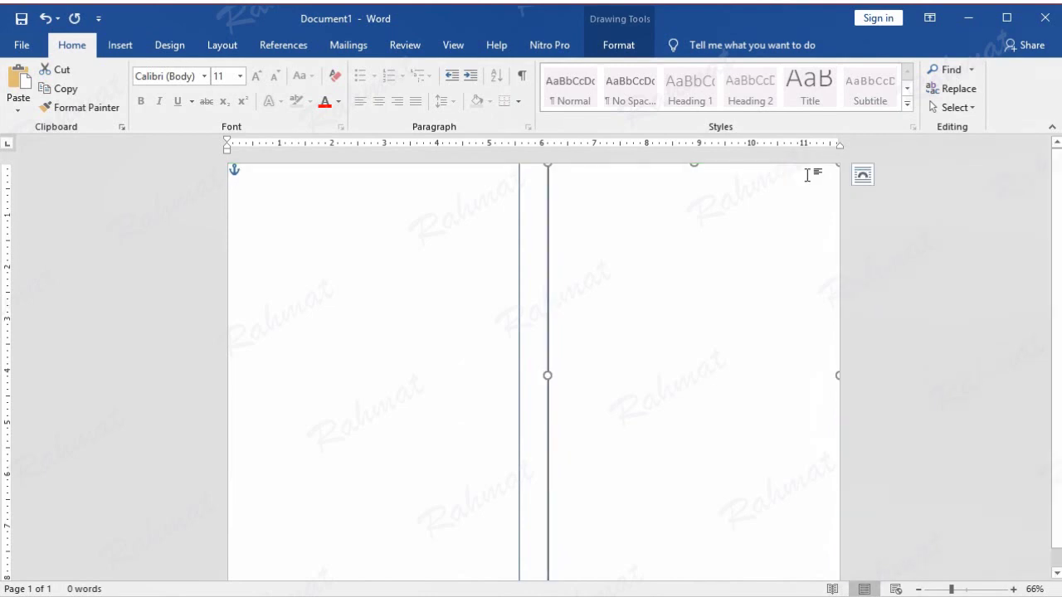
{"action": "left_click", "coordinate": [960, 221]}
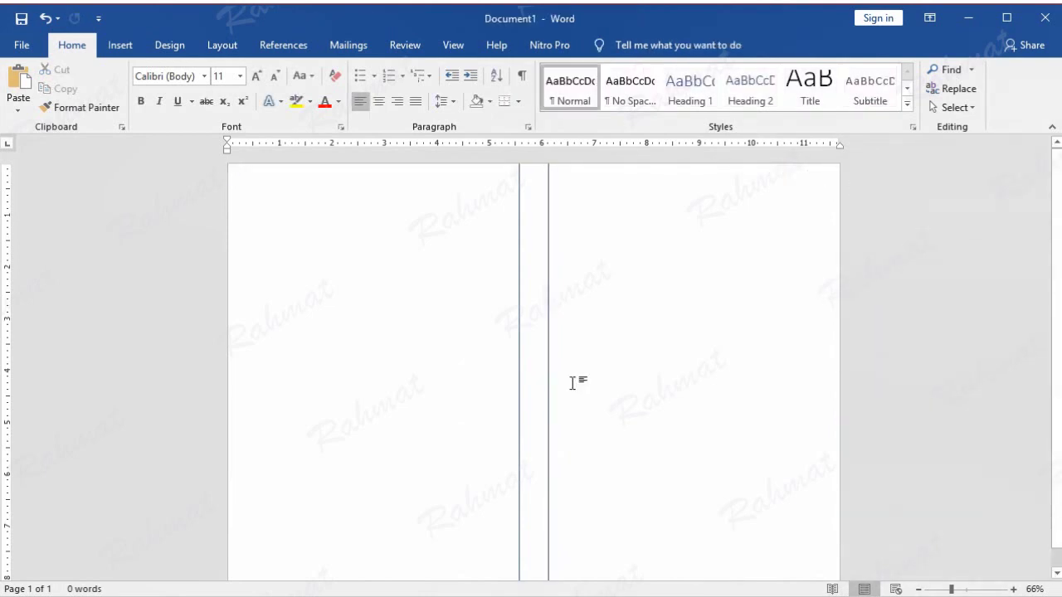
- Draw a small rectangle on the right side of the page
{"action": "scroll", "coordinate": [580, 377], "scroll_direction": "down", "scroll_amount": 1}
{"action": "scroll", "coordinate": [537, 303], "scroll_direction": "up", "scroll_amount": 1}
{"action": "left_click", "coordinate": [121, 47]}
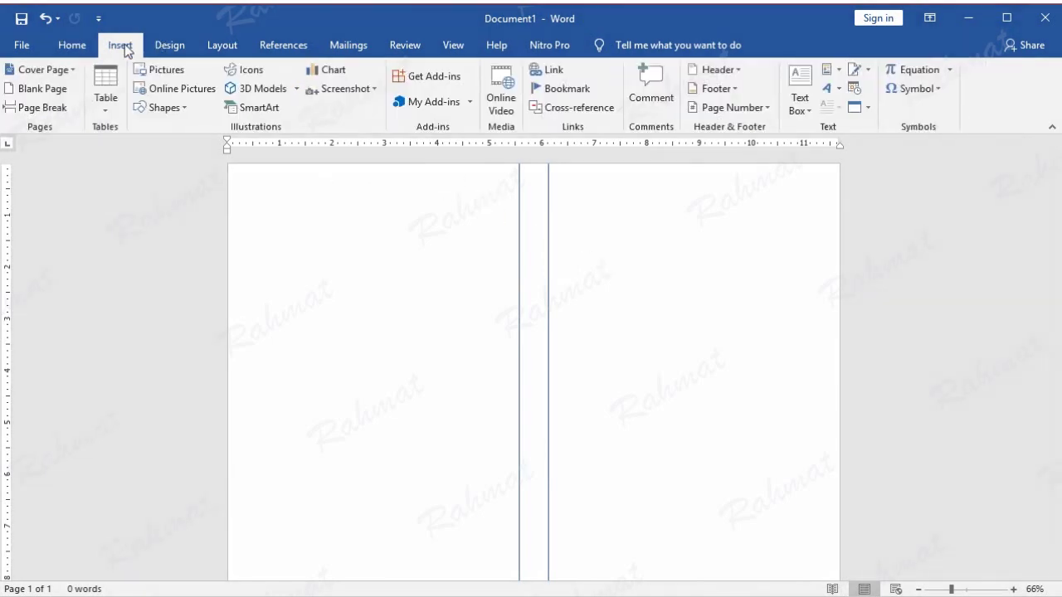
{"action": "left_click", "coordinate": [186, 111]}
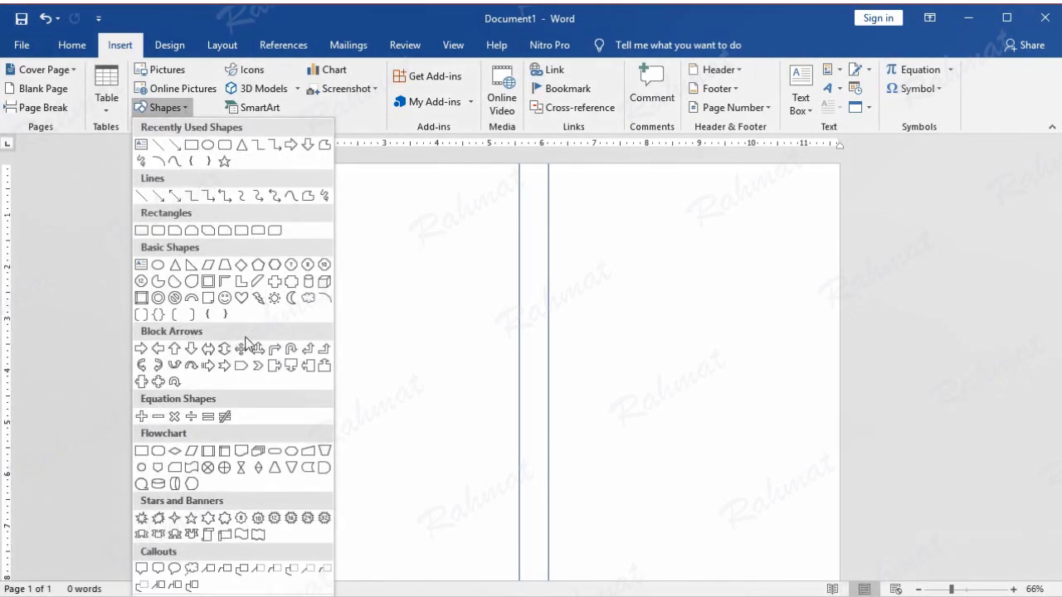
{"action": "left_click", "coordinate": [142, 232]}
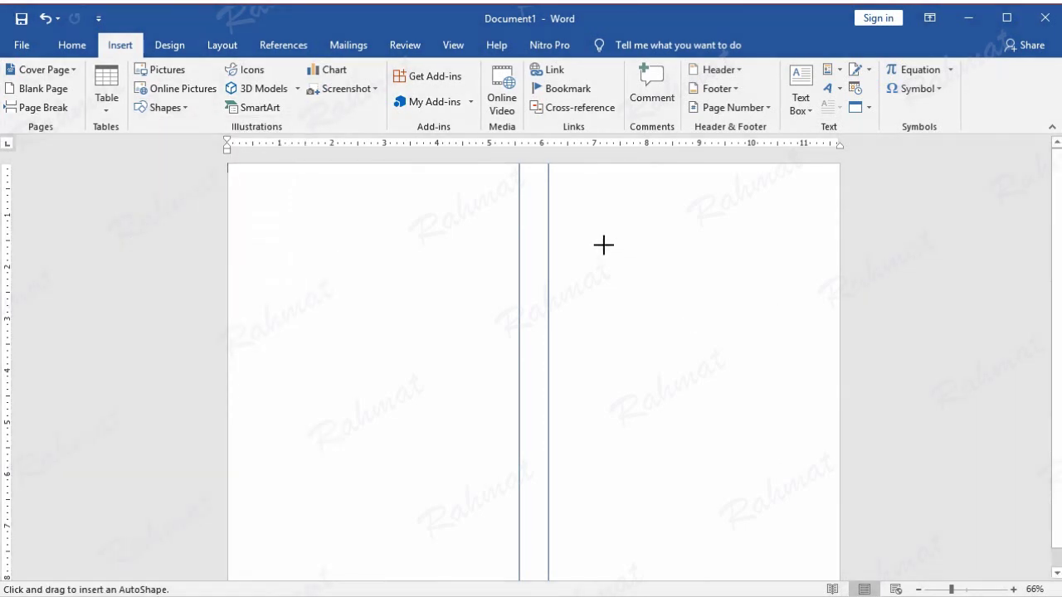
{"action": "left_click_drag", "start_coordinate": [604, 244], "coordinate": [678, 337]}
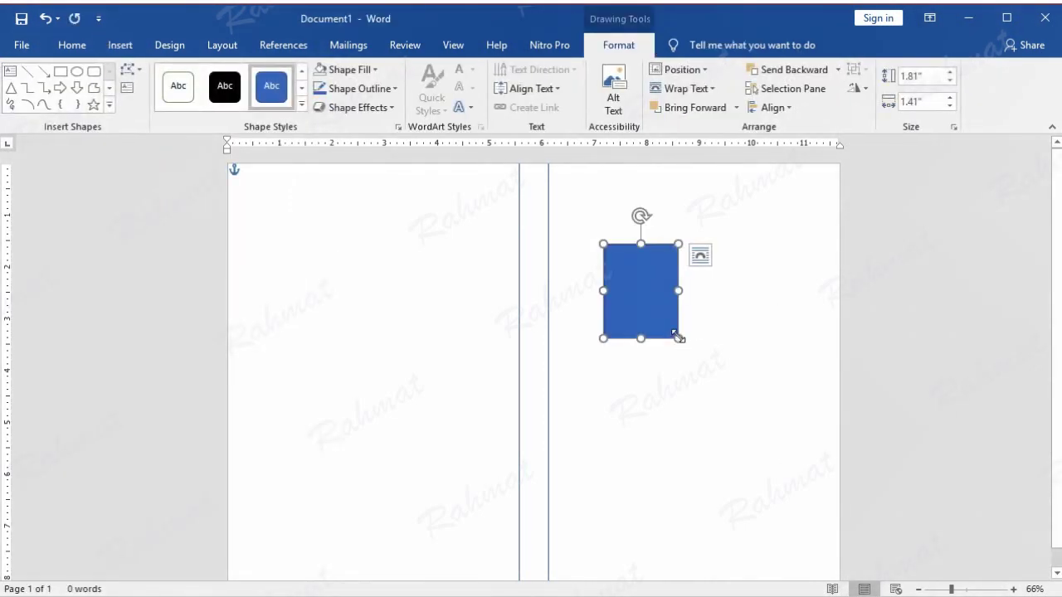
- Resize the rectangle to 6.24" tall by 5.16" wide and move it onto the right panel
{"action": "left_click", "coordinate": [916, 76]}
{"action": "type", "text": "6.24"}
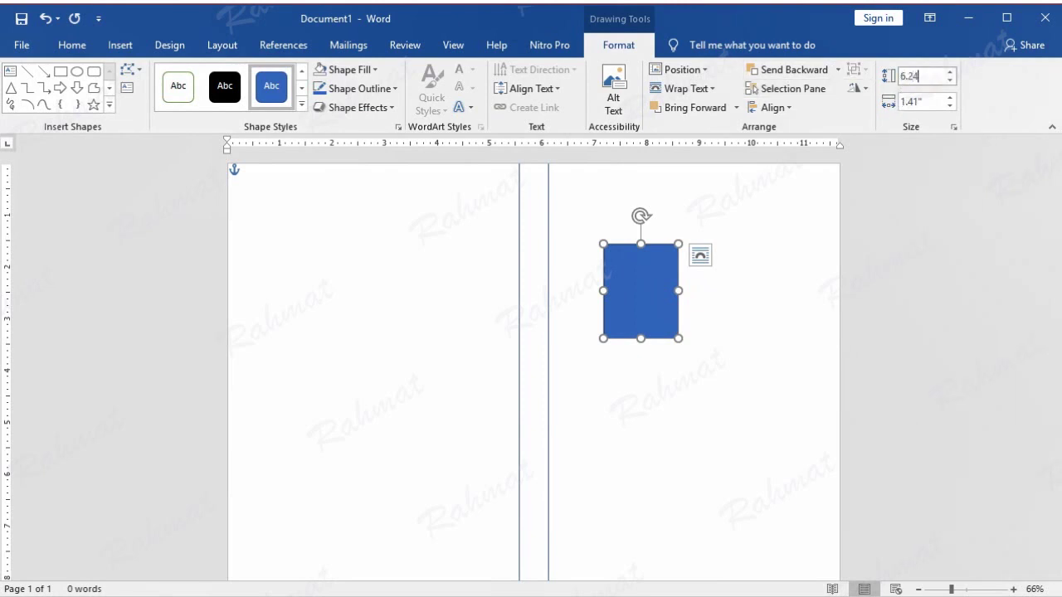
{"action": "left_click", "coordinate": [923, 101]}
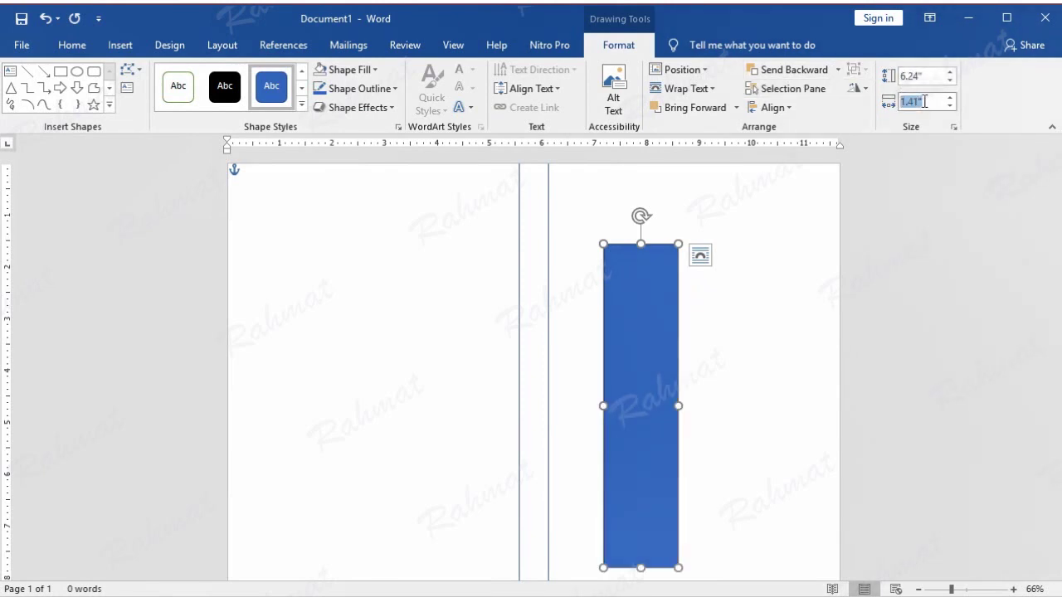
{"action": "type", "text": "5.16"}
{"action": "key", "text": "Return"}
{"action": "mouse_move", "coordinate": [730, 337]}
{"action": "left_mouse_down"}
{"action": "mouse_move", "coordinate": [685, 294]}
{"action": "mouse_move", "coordinate": [680, 303]}
{"action": "left_mouse_up"}
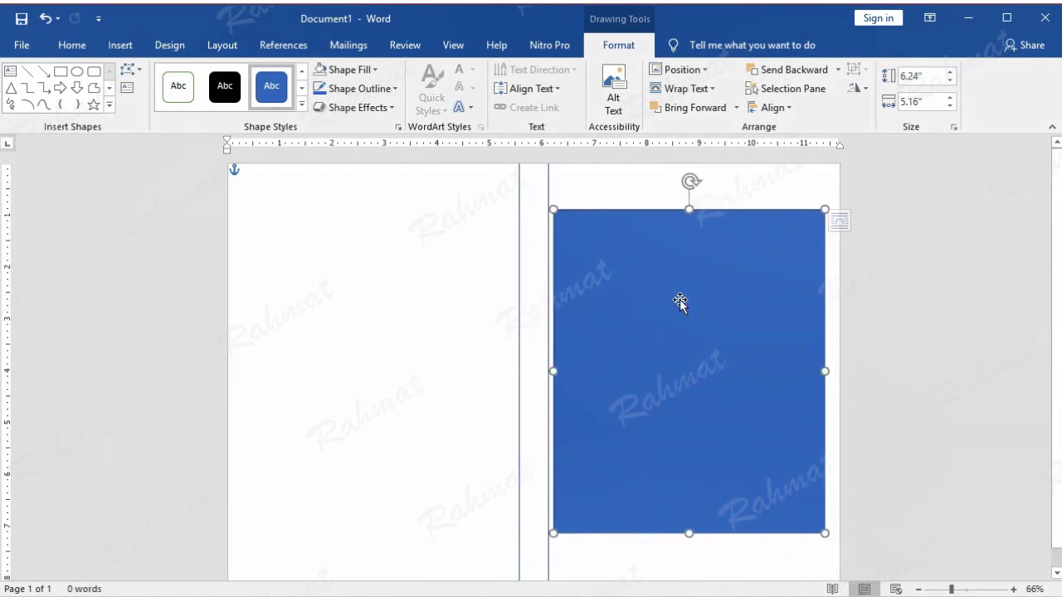
- Use Shape Fill > Picture to fill the rectangle with img12 from C:\Windows\Web\Wallpaper\Flowers
{"action": "left_click", "coordinate": [373, 70]}
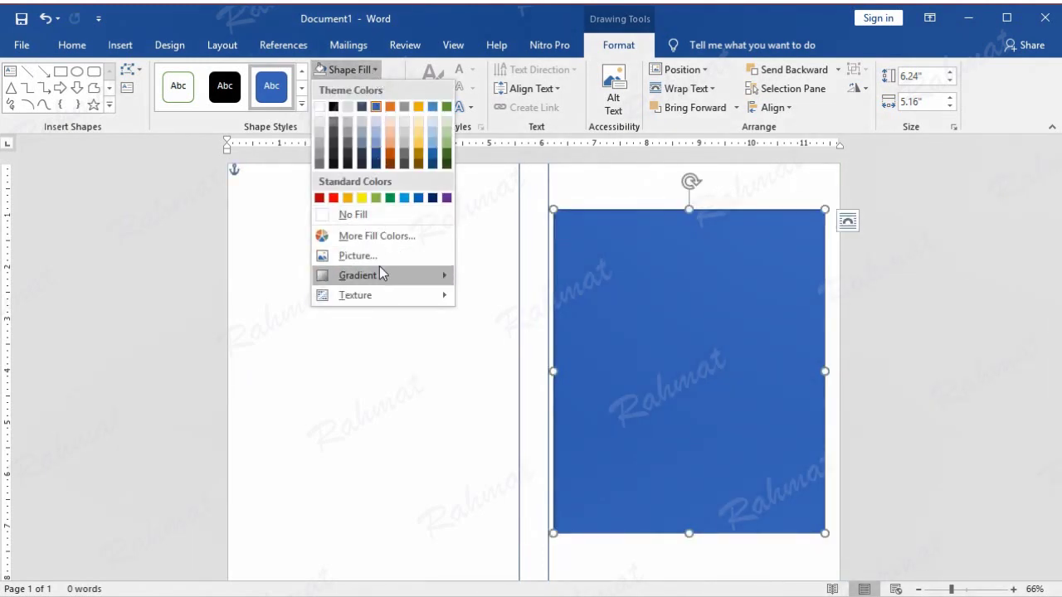
{"action": "left_click", "coordinate": [372, 253]}
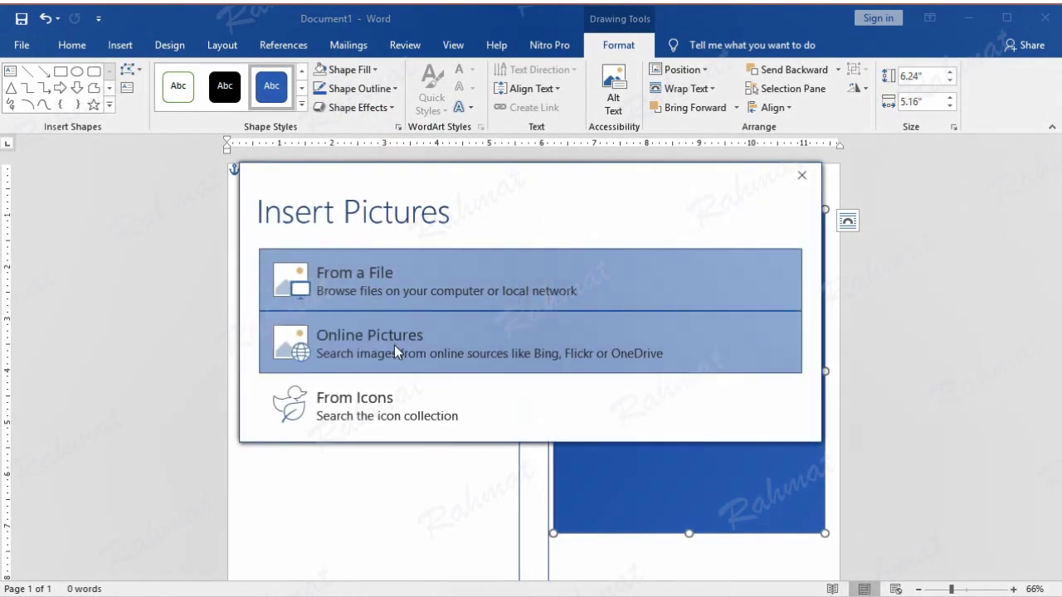
{"action": "left_click", "coordinate": [399, 276]}
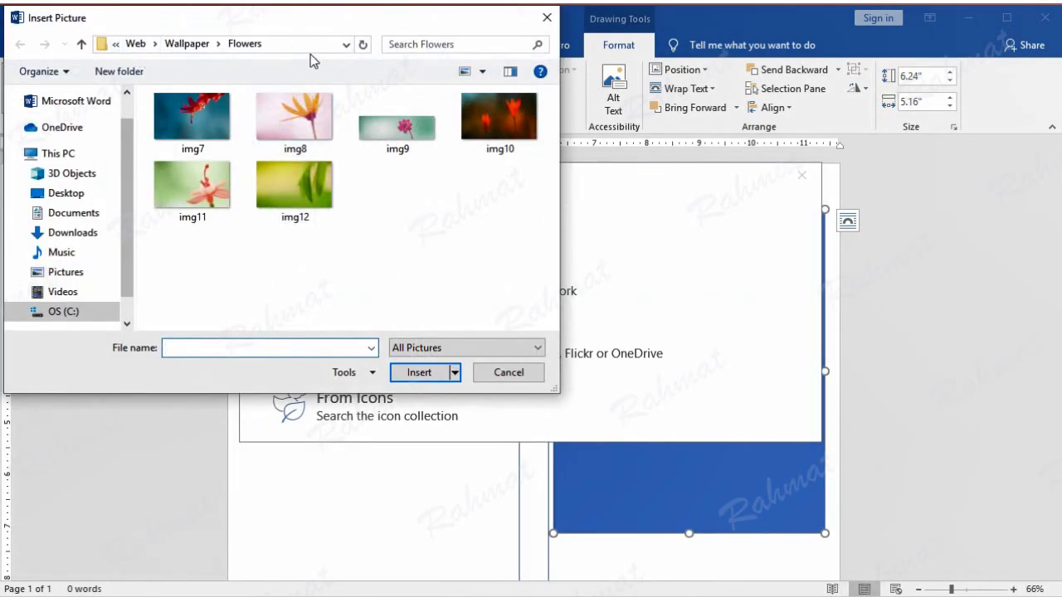
{"action": "left_click", "coordinate": [75, 315]}
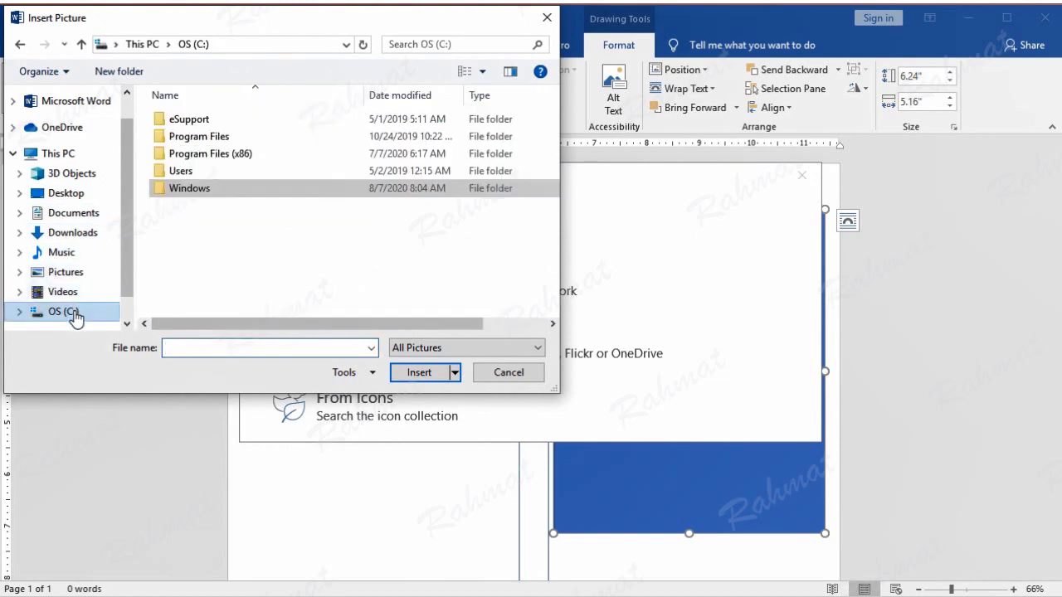
{"action": "double_click", "coordinate": [191, 191]}
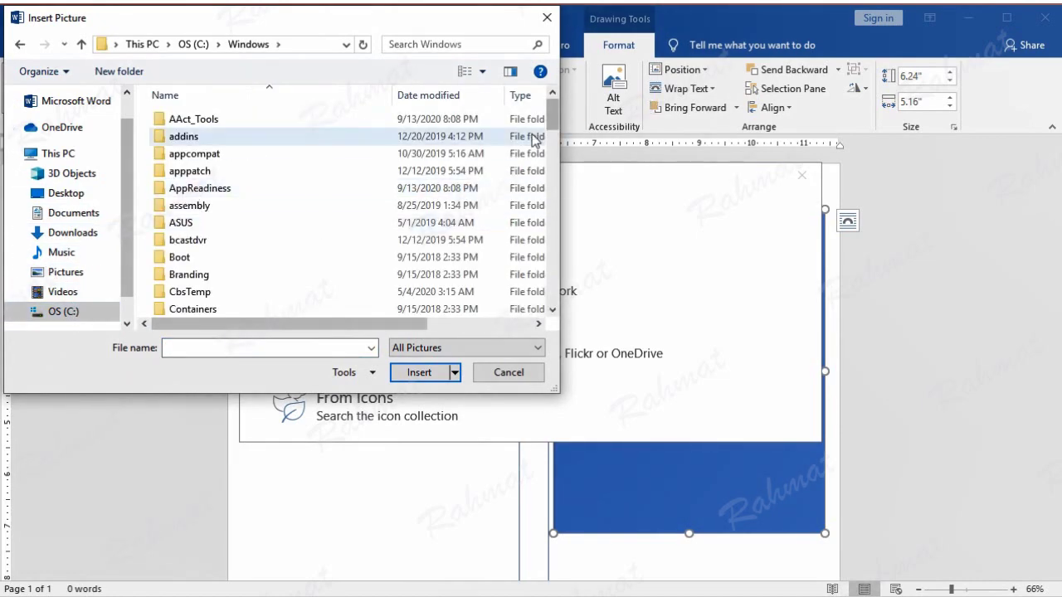
{"action": "left_click_drag", "start_coordinate": [551, 116], "coordinate": [553, 295]}
{"action": "double_click", "coordinate": [209, 286]}
{"action": "double_click", "coordinate": [200, 155]}
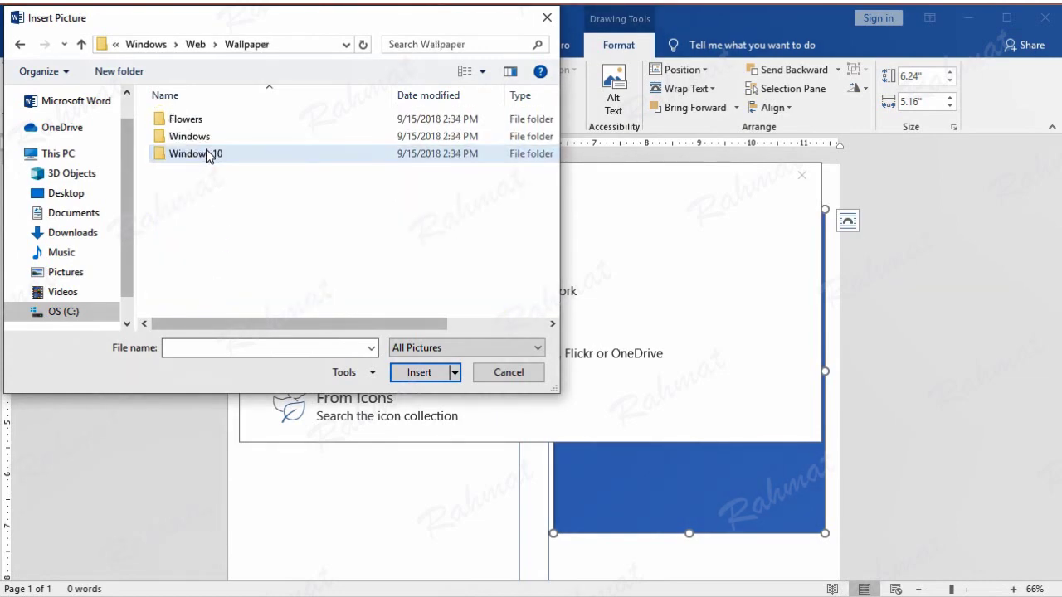
{"action": "double_click", "coordinate": [198, 120]}
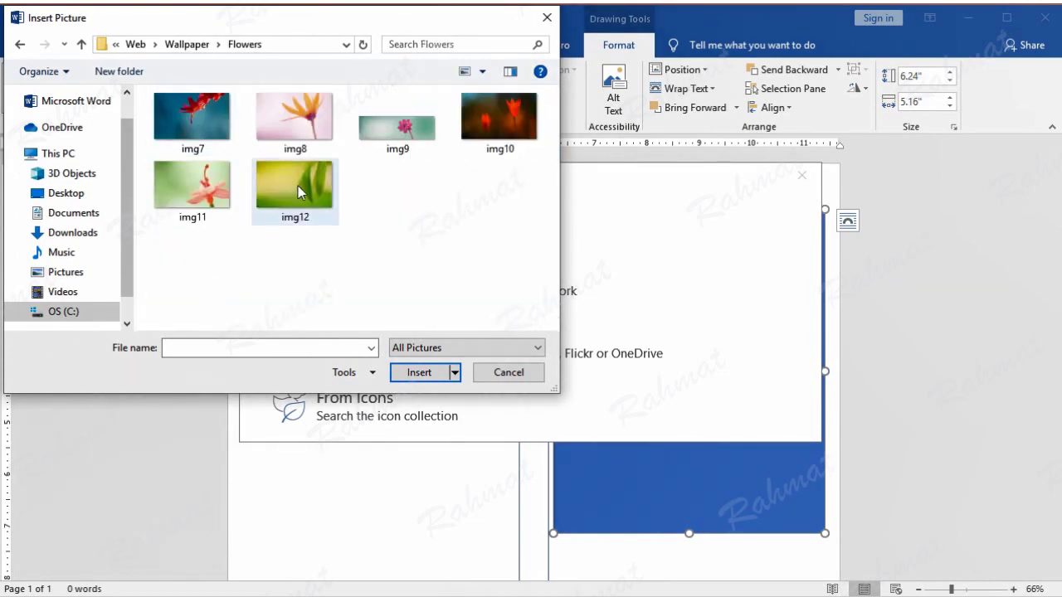
{"action": "double_click", "coordinate": [298, 186]}
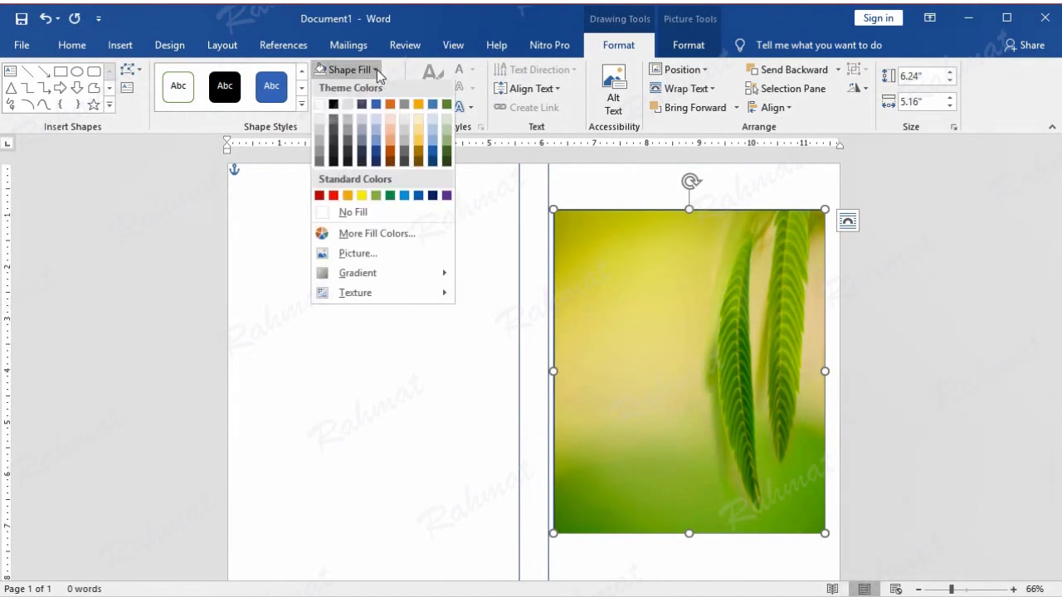
- Apply a 2.5 point soft edge to the leaf picture
{"action": "left_click", "coordinate": [378, 109]}
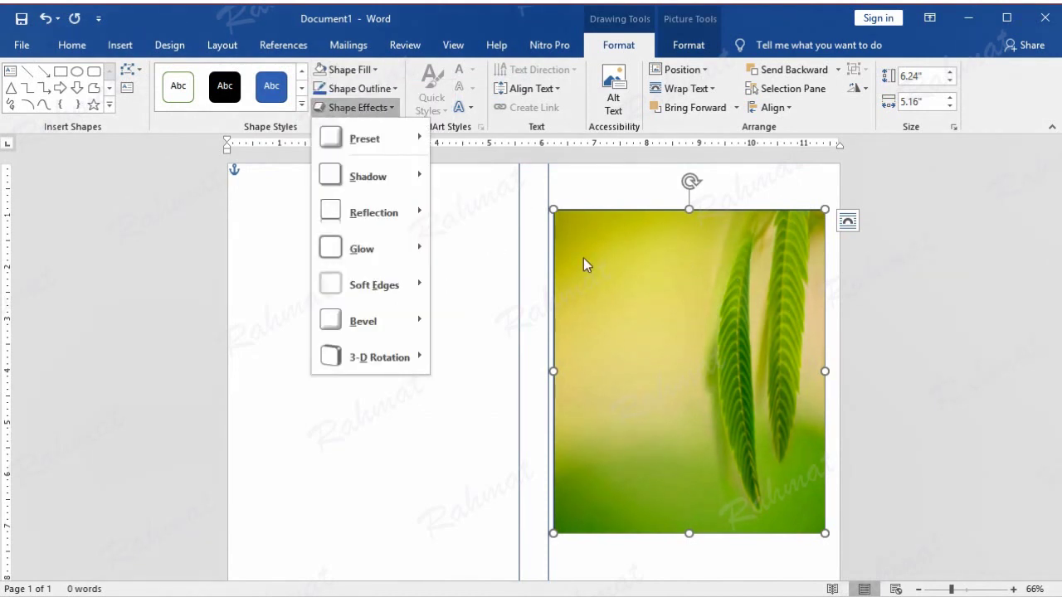
{"action": "left_click", "coordinate": [644, 261]}
{"action": "right_click", "coordinate": [648, 263]}
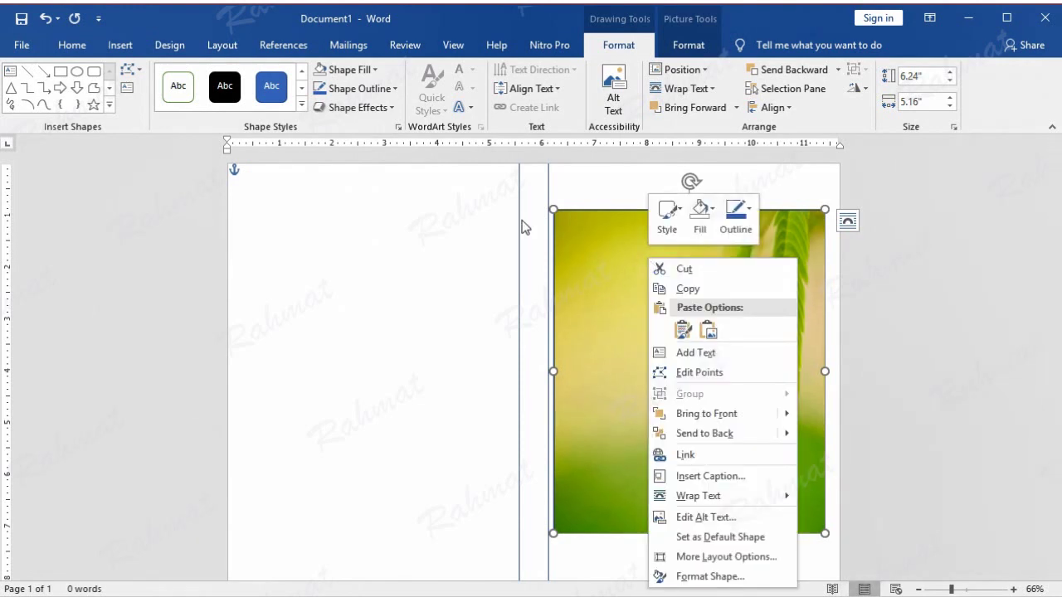
{"action": "left_click", "coordinate": [377, 108]}
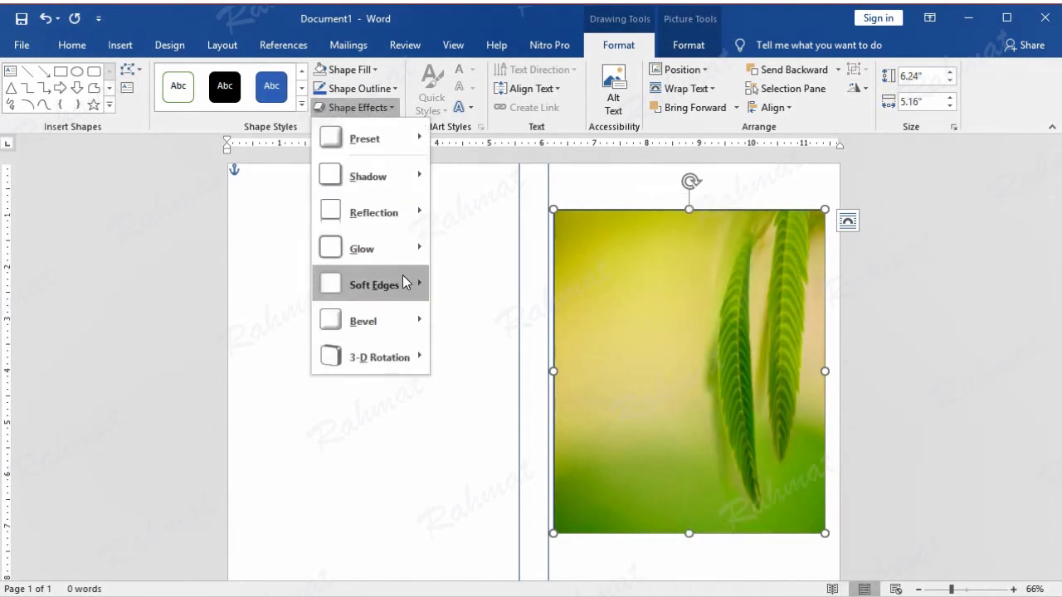
{"action": "mouse_move", "coordinate": [406, 283]}
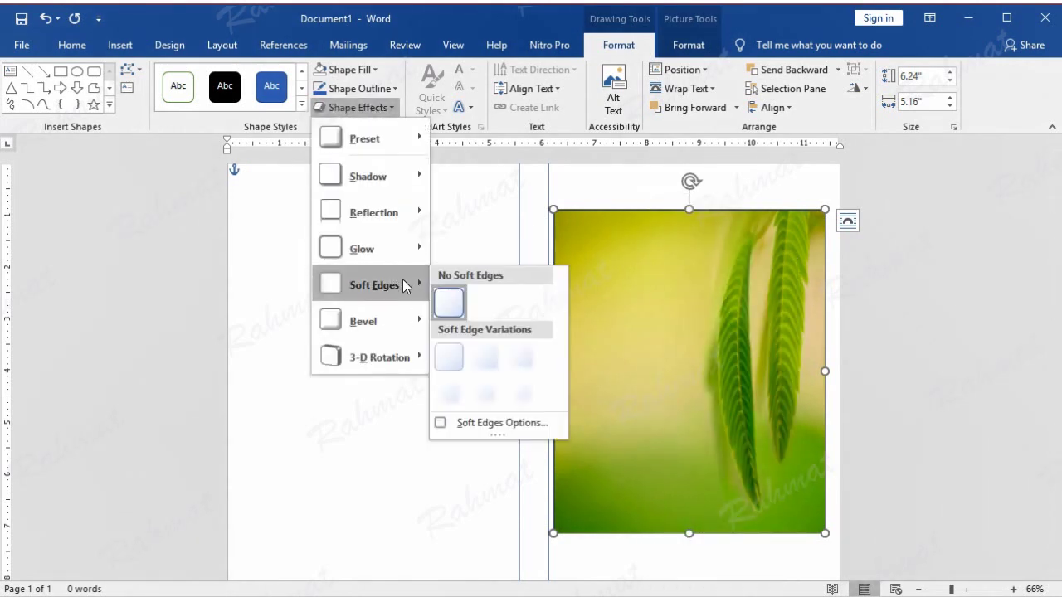
{"action": "left_click", "coordinate": [486, 367]}
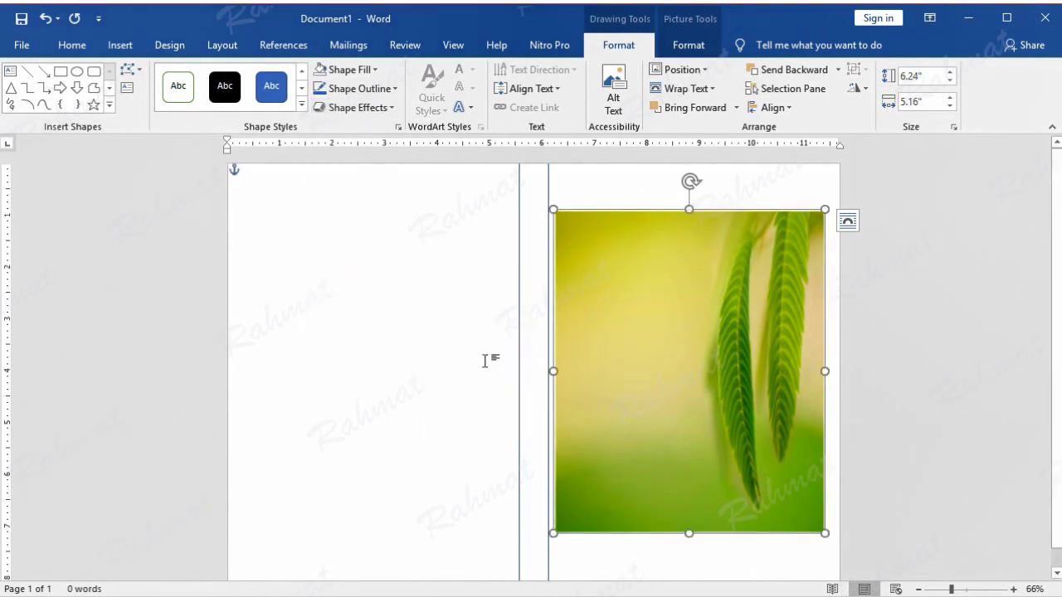
{"action": "left_click", "coordinate": [894, 179]}
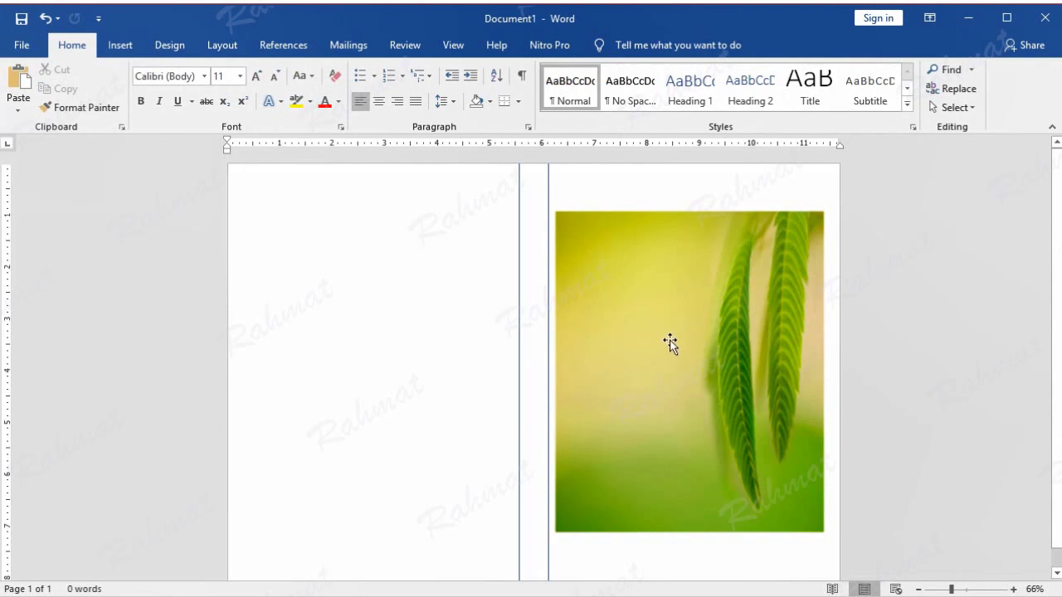
- Increase the leaf picture's soft edge to 25 points
{"action": "left_click_drag", "start_coordinate": [670, 344], "coordinate": [672, 339]}
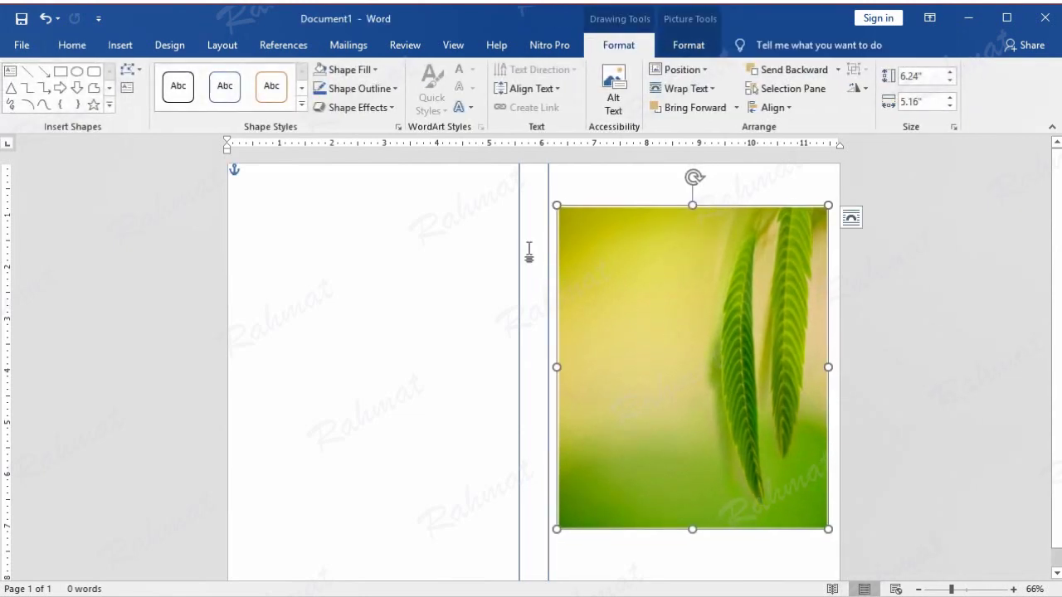
{"action": "left_click", "coordinate": [383, 108]}
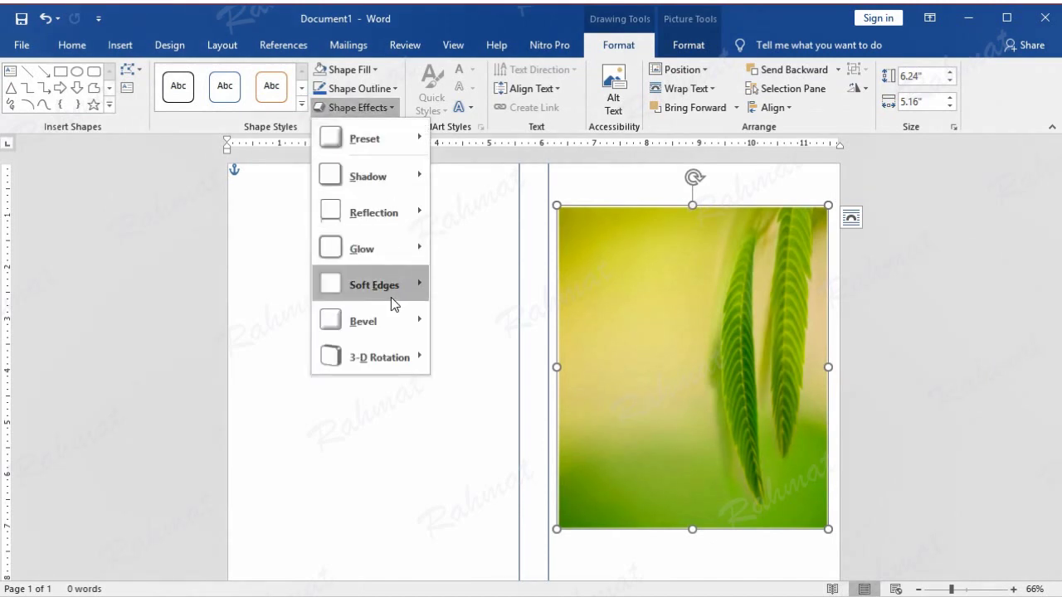
{"action": "mouse_move", "coordinate": [393, 292]}
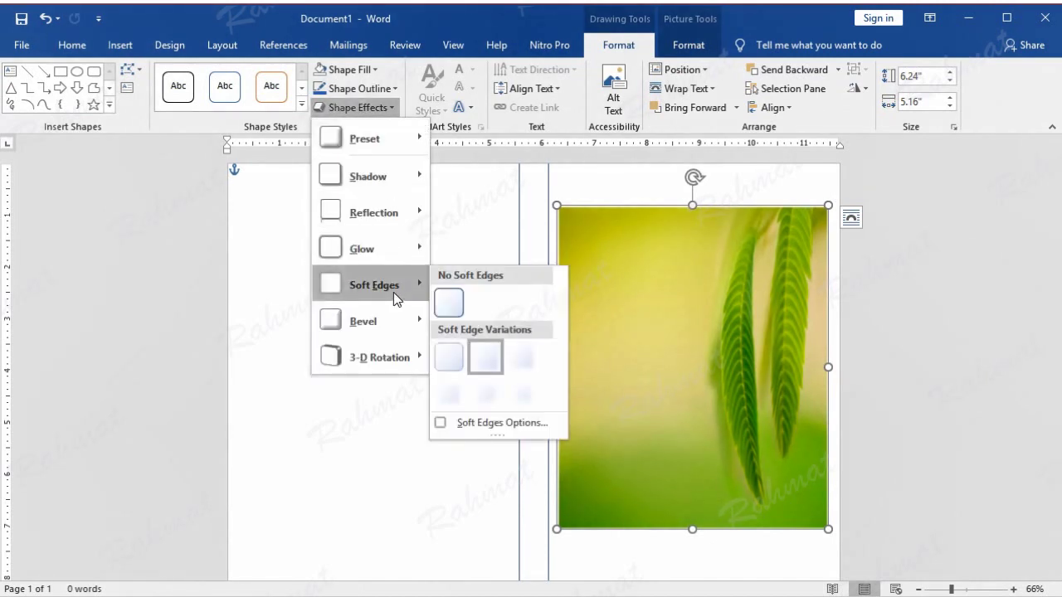
{"action": "left_click", "coordinate": [485, 394]}
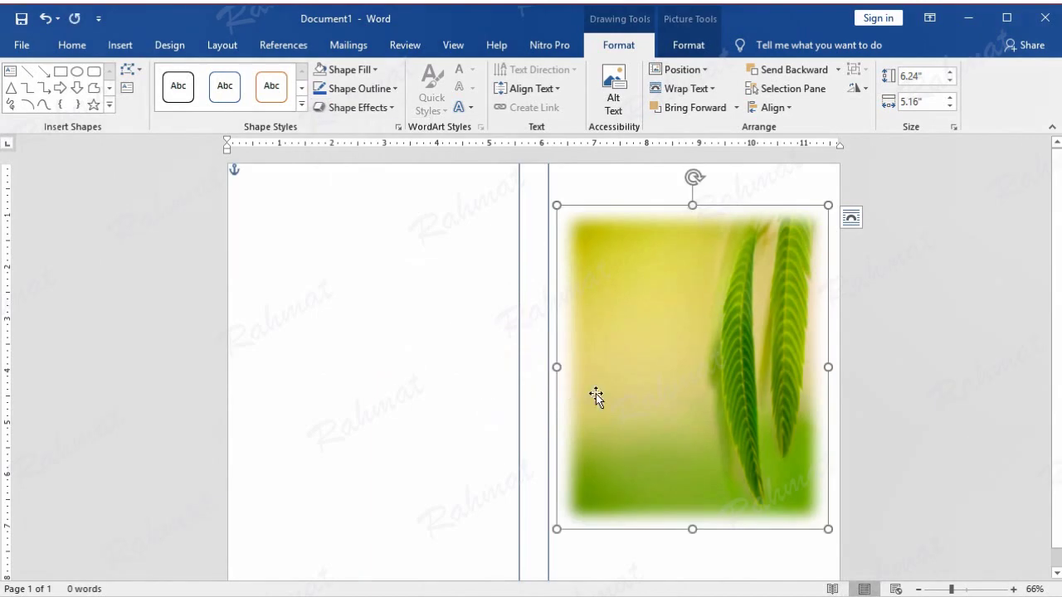
{"action": "left_click", "coordinate": [926, 198]}
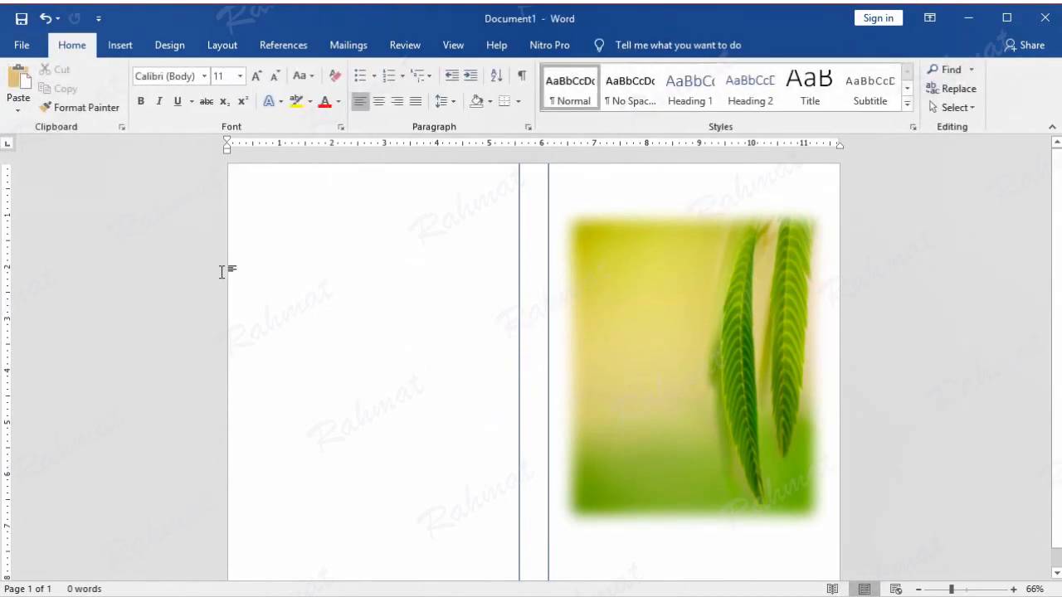
{"action": "left_click", "coordinate": [119, 40]}
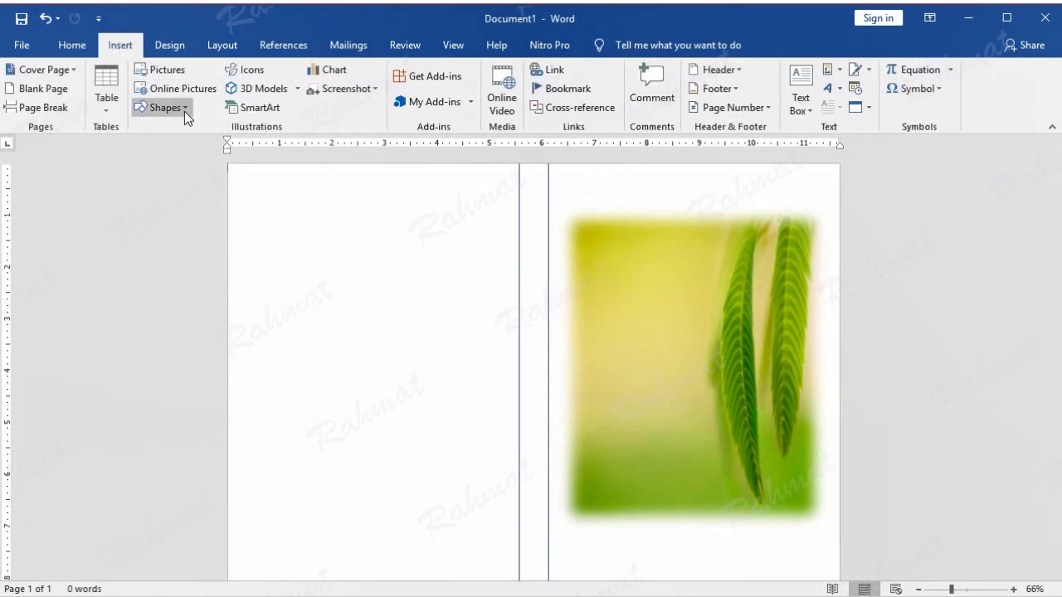
- Draw a rectangle stretched across the whole page
{"action": "left_click", "coordinate": [184, 111]}
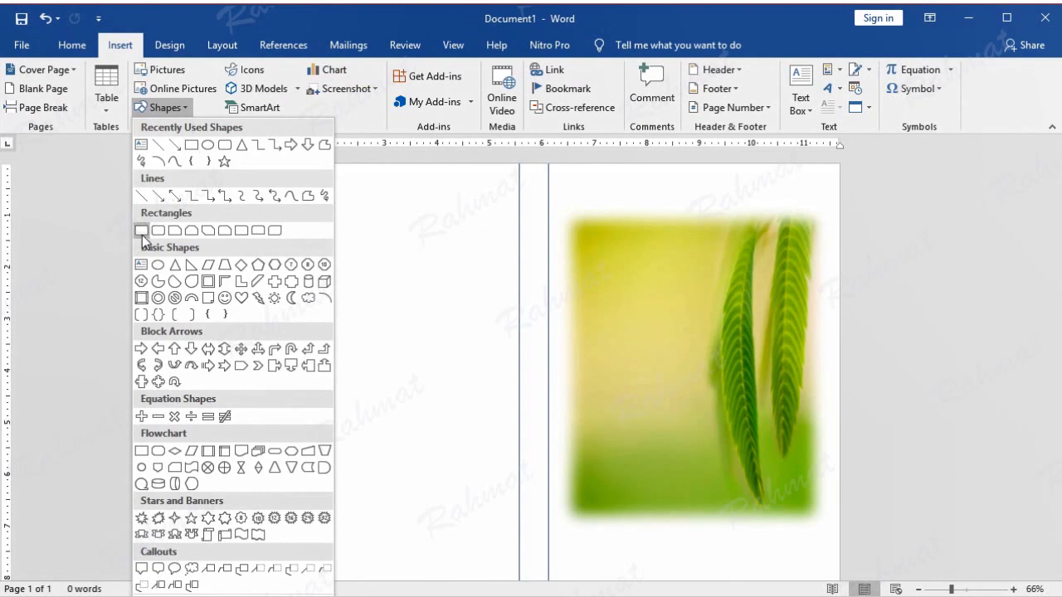
{"action": "left_click", "coordinate": [142, 231]}
{"action": "mouse_move", "coordinate": [228, 164]}
{"action": "left_mouse_down"}
{"action": "mouse_move", "coordinate": [829, 429]}
{"action": "mouse_move", "coordinate": [839, 443]}
{"action": "left_mouse_up"}
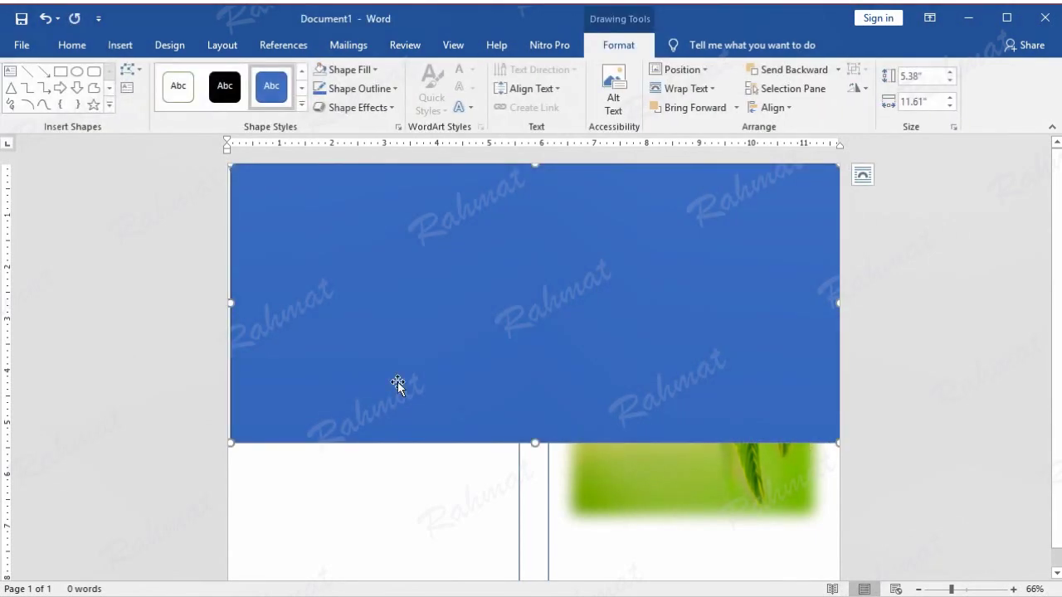
{"action": "scroll", "coordinate": [509, 415], "scroll_direction": "down", "scroll_amount": 1}
{"action": "left_click_drag", "start_coordinate": [534, 424], "coordinate": [534, 573]}
{"action": "scroll", "coordinate": [504, 377], "scroll_direction": "up", "scroll_amount": 1}
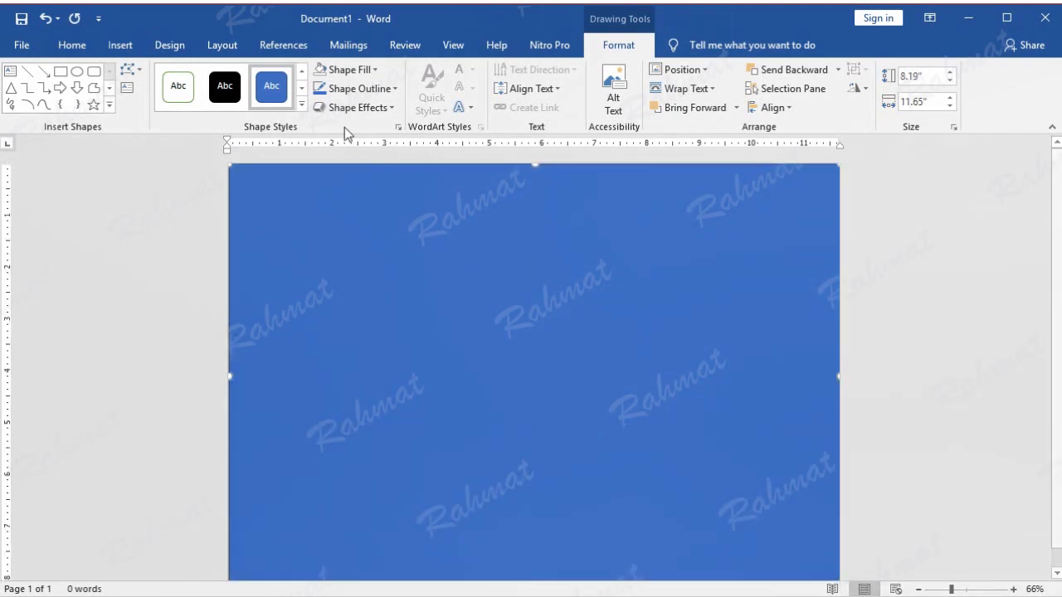
- Give the full-page rectangle the green shape style with No Outline, extended to the left edge
{"action": "left_click", "coordinate": [302, 104]}
{"action": "left_click", "coordinate": [459, 173]}
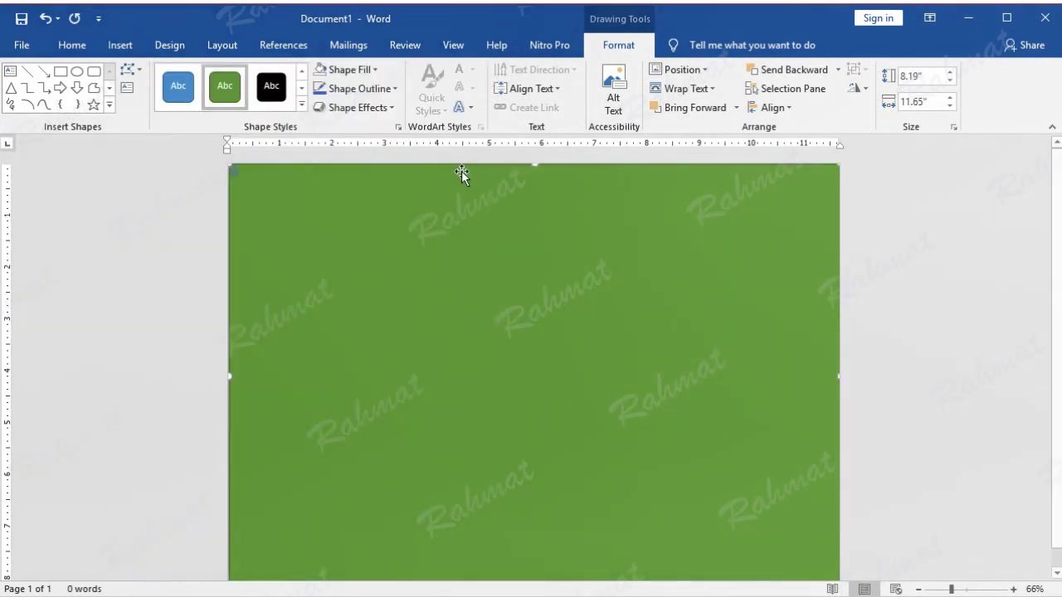
{"action": "left_click", "coordinate": [387, 87]}
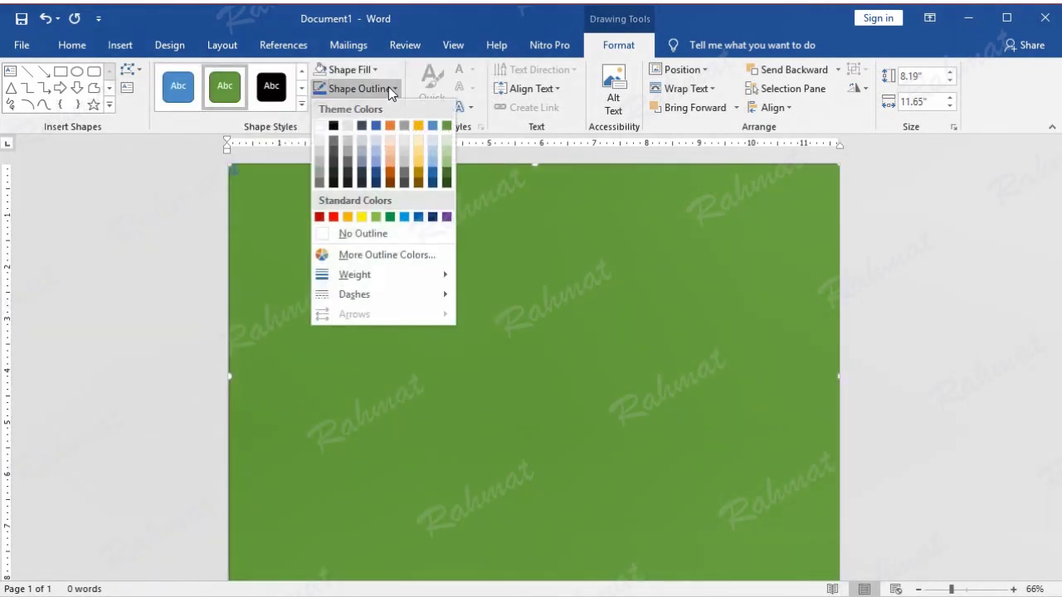
{"action": "left_click", "coordinate": [363, 234]}
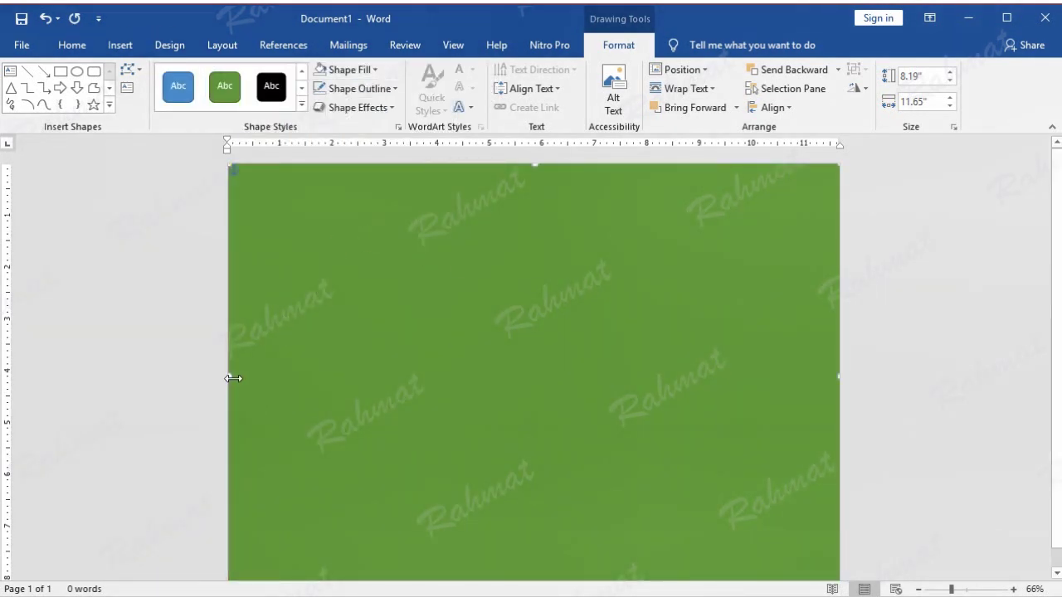
{"action": "left_click_drag", "start_coordinate": [227, 375], "coordinate": [223, 373]}
- Send the green rectangle behind the text so the leaf picture shows
{"action": "right_click", "coordinate": [540, 302]}
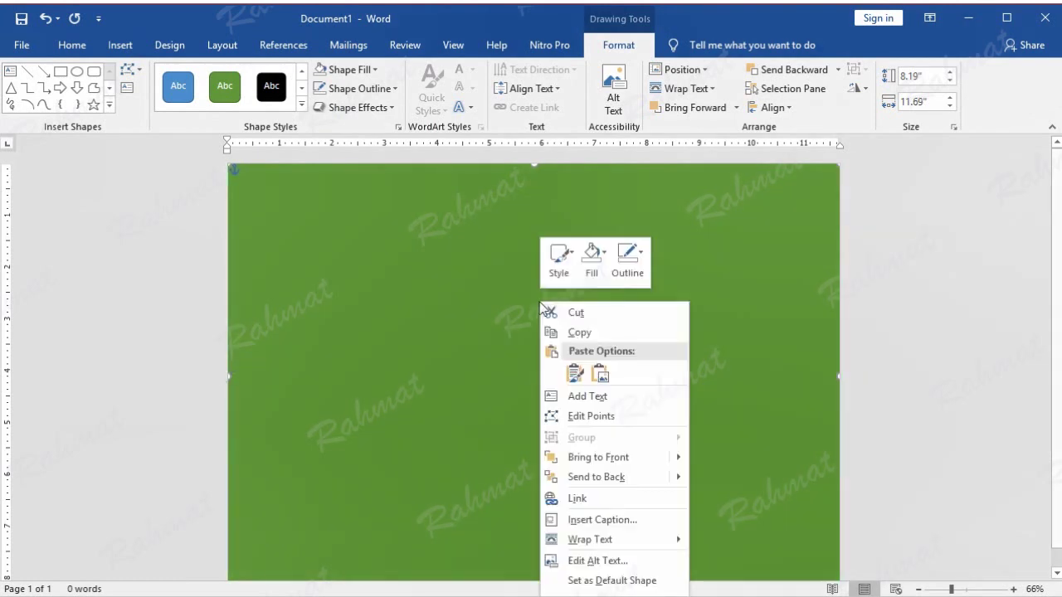
{"action": "mouse_move", "coordinate": [685, 477]}
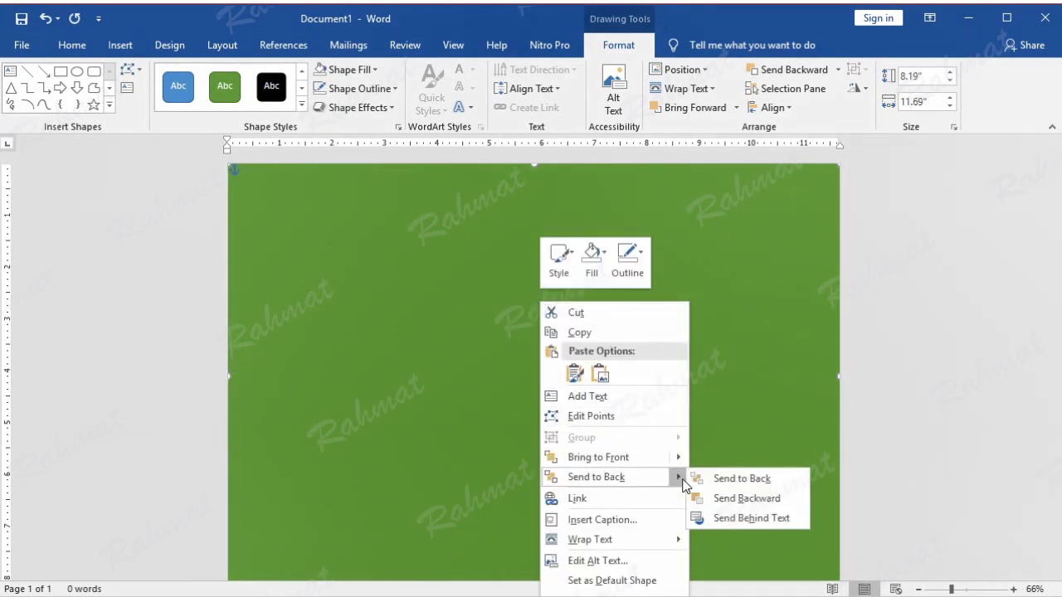
{"action": "left_click", "coordinate": [744, 517]}
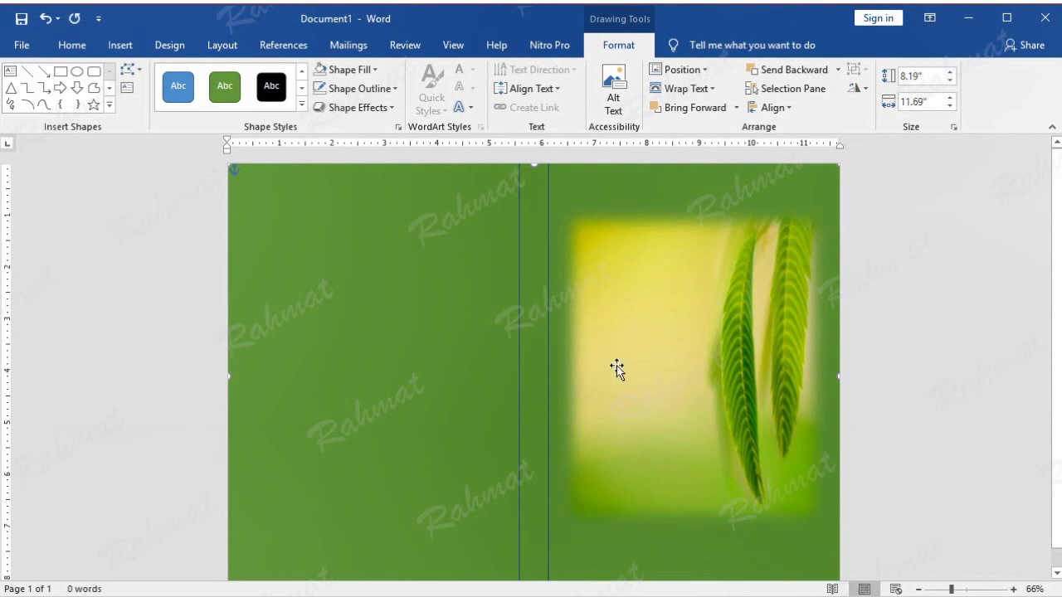
{"action": "left_click", "coordinate": [718, 311]}
- Set the leaf picture's absolute horizontal position to 0.13" and adjust its vertical position in Layout options
{"action": "right_click", "coordinate": [721, 305]}
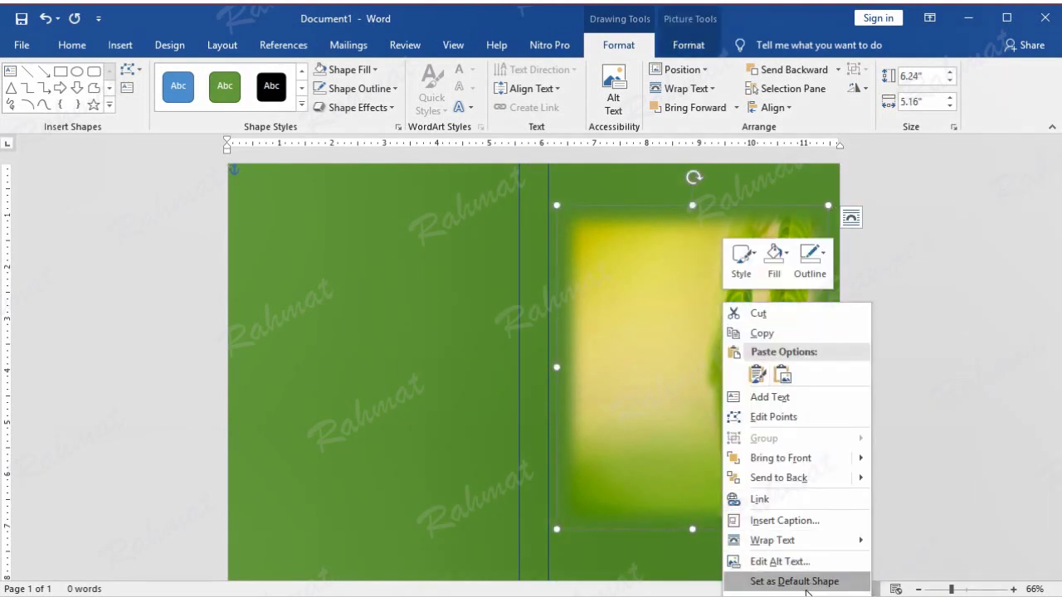
{"action": "right_click", "coordinate": [710, 232]}
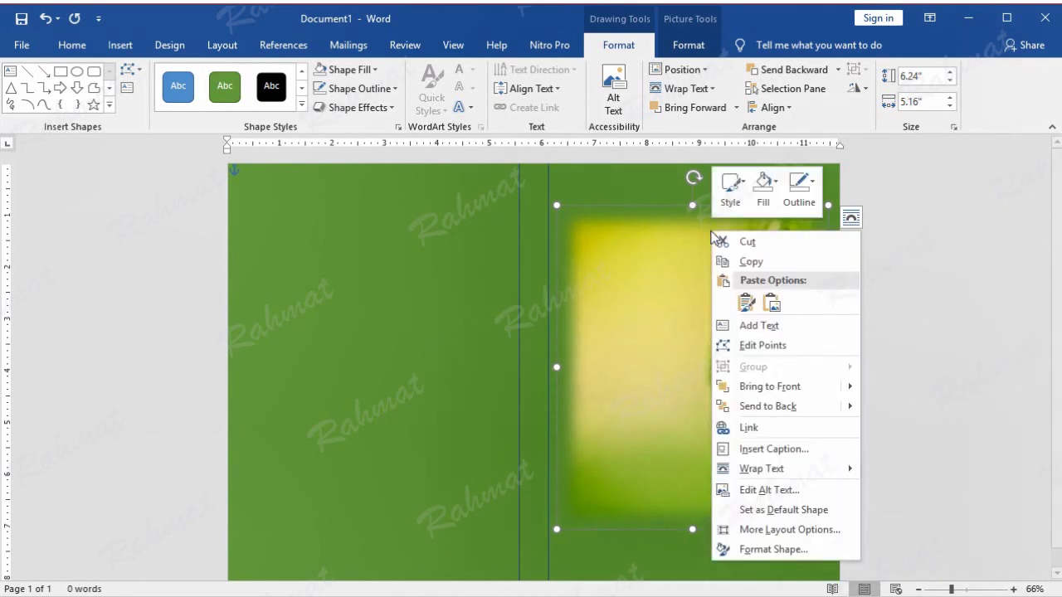
{"action": "left_click", "coordinate": [801, 529]}
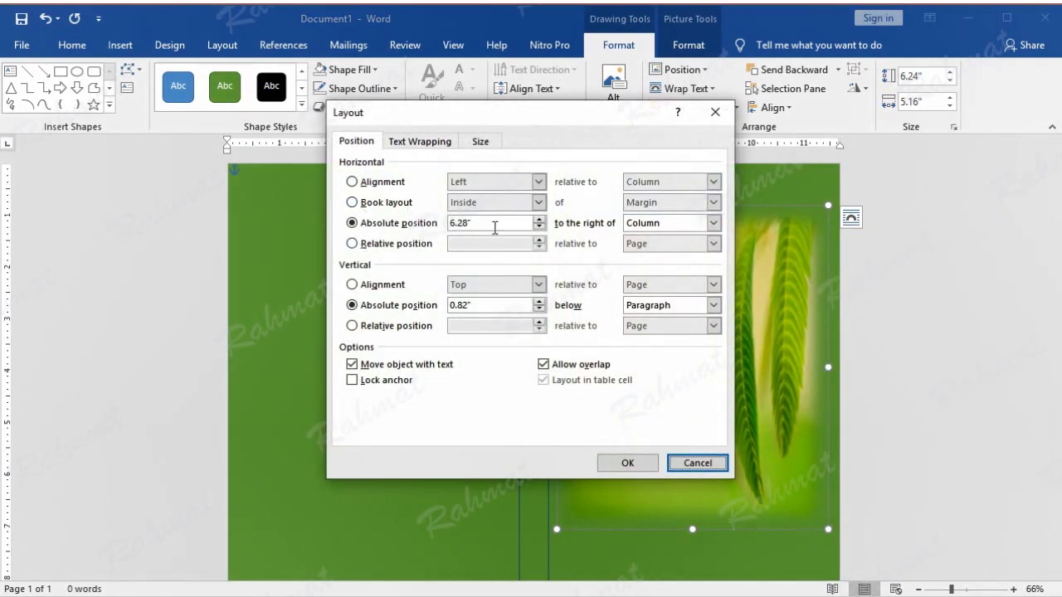
{"action": "left_click_drag", "start_coordinate": [495, 222], "coordinate": [342, 226]}
{"action": "type", "text": "0."}
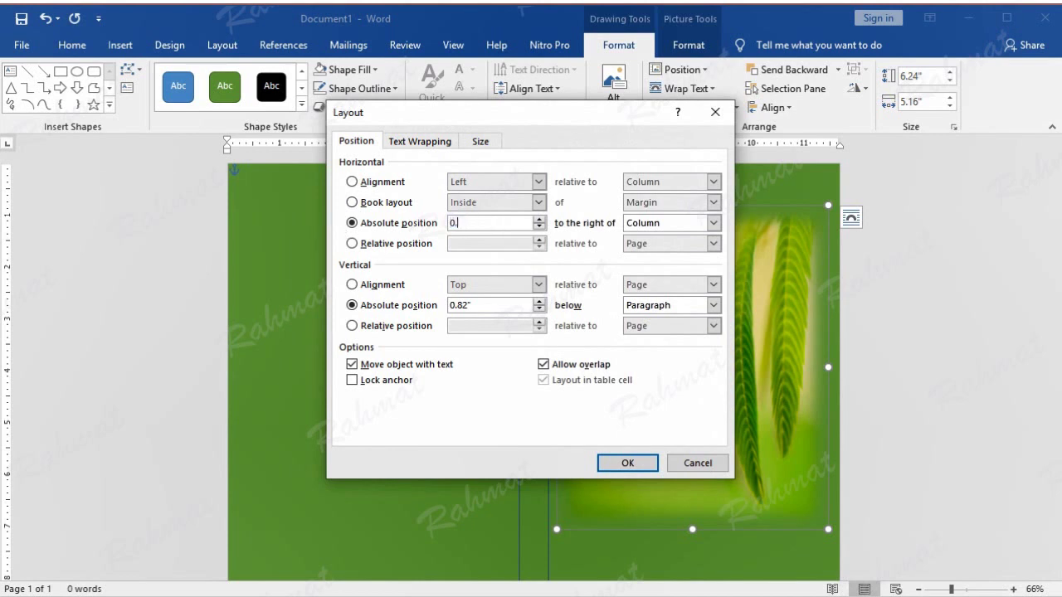
{"action": "type", "text": "13"}
{"action": "left_click_drag", "start_coordinate": [488, 308], "coordinate": [408, 304]}
{"action": "type", "text": "0.57"}
{"action": "left_click", "coordinate": [621, 462]}
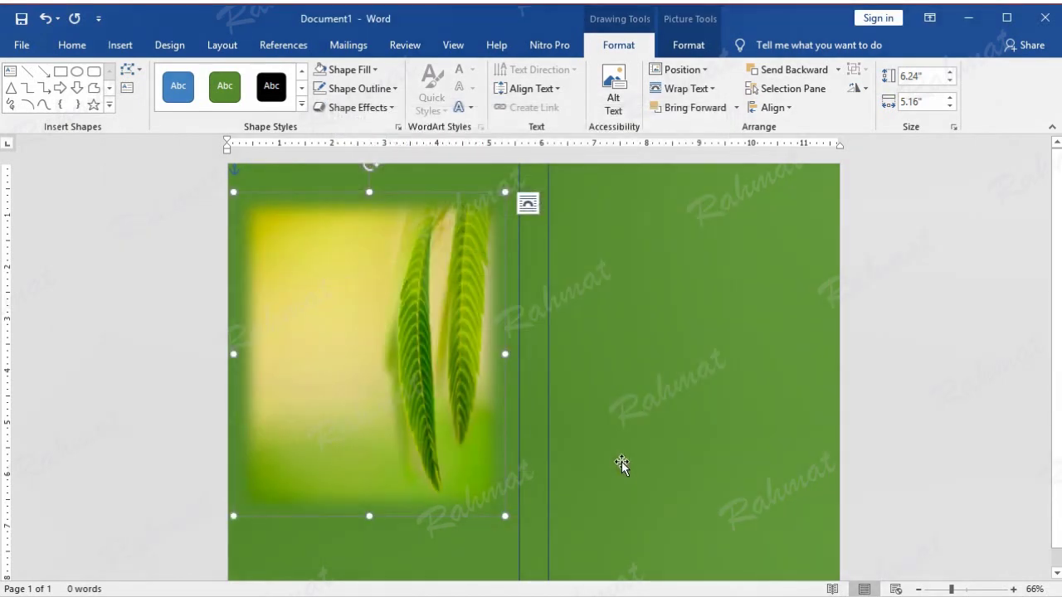
- Nudge the leaf picture with the arrow keys onto the right half of the cover
{"action": "right_click", "coordinate": [399, 246]}
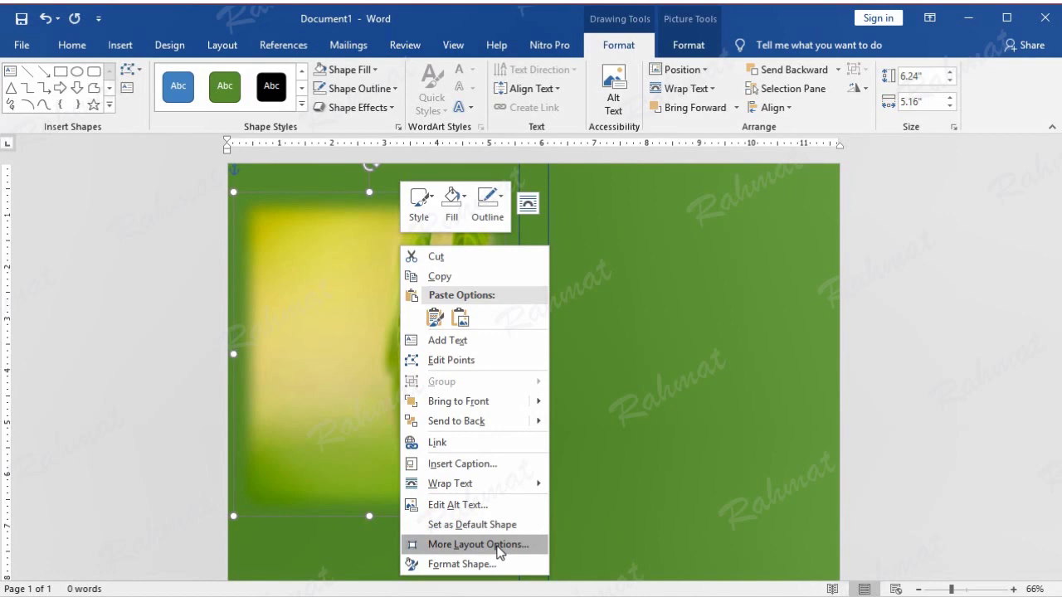
{"action": "left_click", "coordinate": [478, 544]}
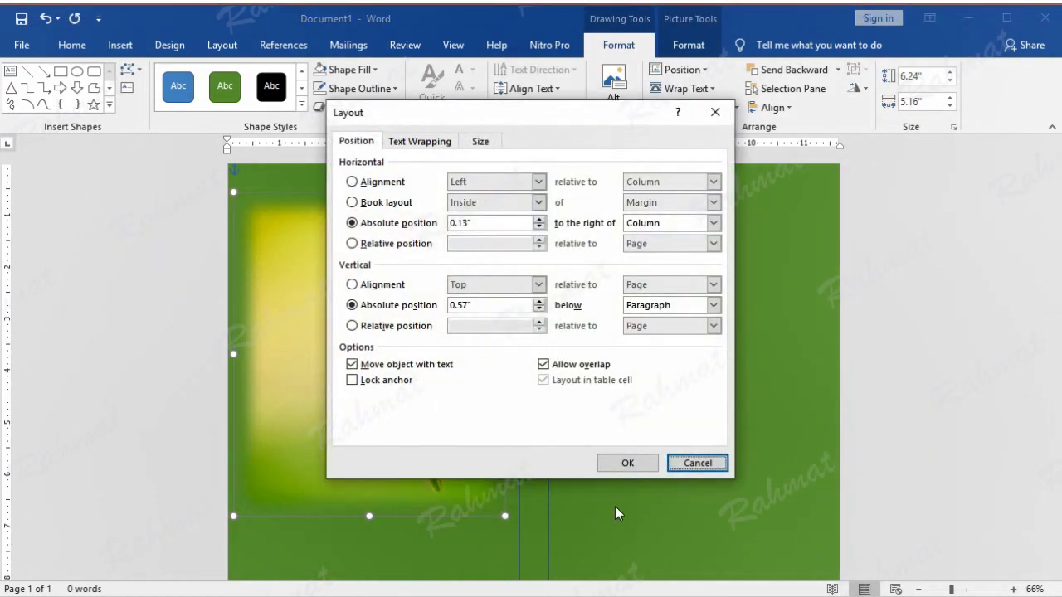
{"action": "left_click", "coordinate": [695, 462]}
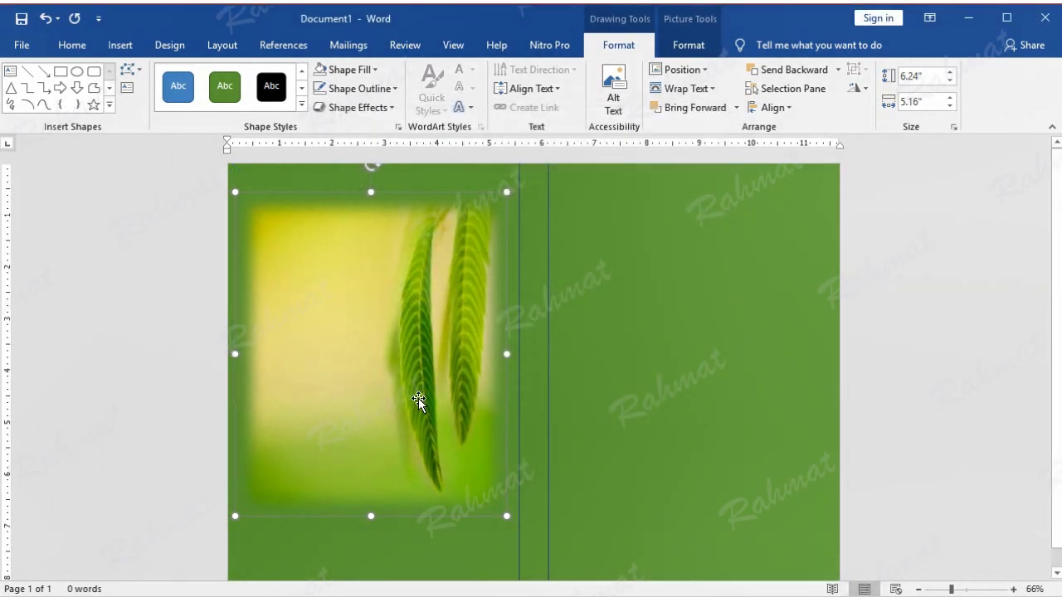
{"action": "key", "text": "Right"}
{"action": "key", "text": "Right"}
{"action": "key", "text": "Right"}
{"action": "key", "text": "Right"}
{"action": "key", "text": "Right"}
{"action": "key", "text": "Right"}
{"action": "key", "text": "Right"}
{"action": "key", "text": "Right"}
{"action": "key", "text": "Right"}
{"action": "key", "text": "Right"}
{"action": "key", "text": "Right"}
{"action": "key", "text": "Right"}
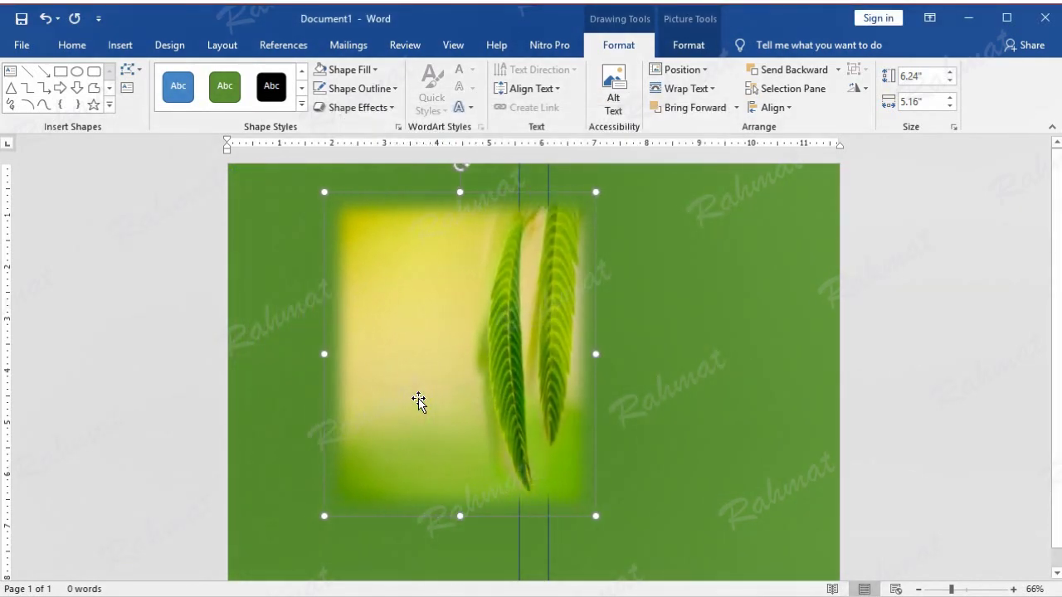
{"action": "key", "text": "Right"}
{"action": "key", "text": "Right"}
{"action": "key", "text": "Right"}
{"action": "key", "text": "Right"}
{"action": "key", "text": "Right"}
{"action": "key", "text": "Right"}
{"action": "key", "text": "Right"}
{"action": "key", "text": "Right"}
{"action": "key", "text": "Right"}
{"action": "key", "text": "Right"}
{"action": "key", "text": "Right"}
{"action": "key", "text": "Right"}
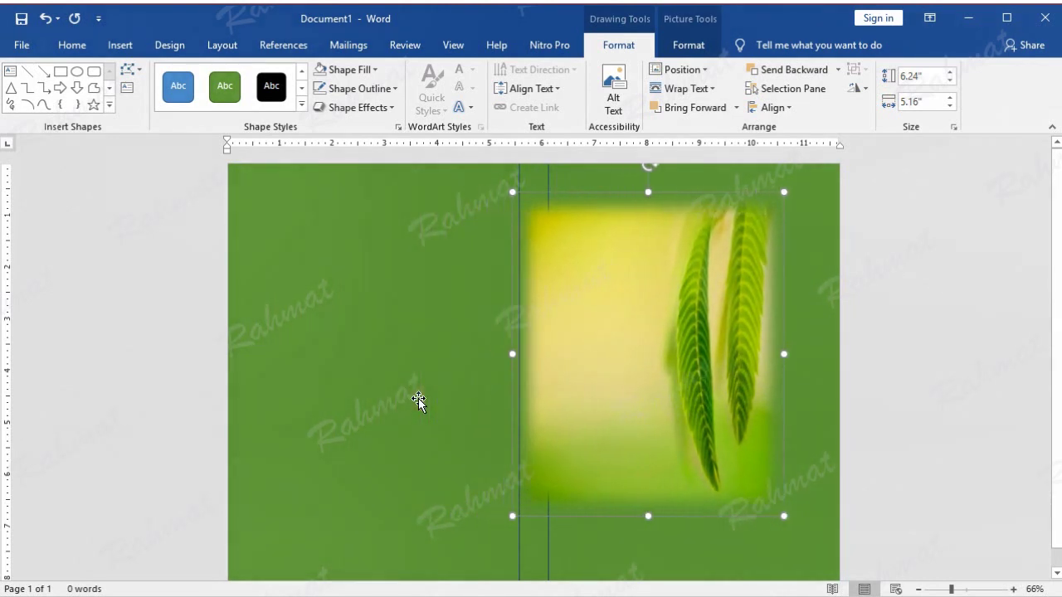
{"action": "key", "text": "Right"}
{"action": "key", "text": "Right"}
{"action": "key", "text": "Right"}
{"action": "key", "text": "Right"}
{"action": "key", "text": "Right"}
{"action": "key", "text": "Right"}
{"action": "key", "text": "Right"}
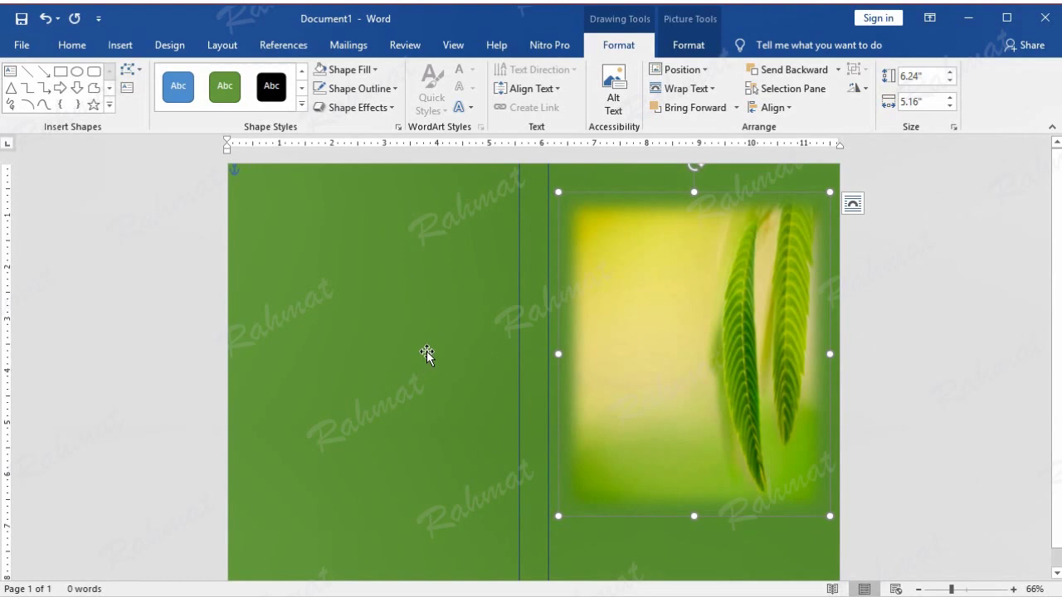
{"action": "key", "text": "Left"}
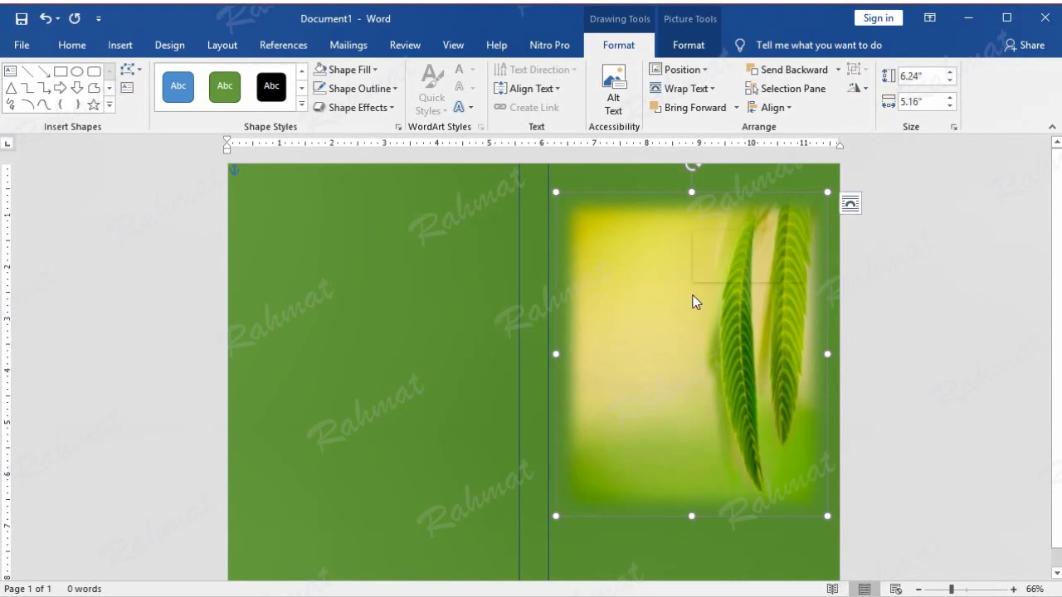
- Verify the leaf picture's layout position values, including the 0.57" vertical offset
{"action": "right_click", "coordinate": [693, 297]}
{"action": "left_click", "coordinate": [768, 591]}
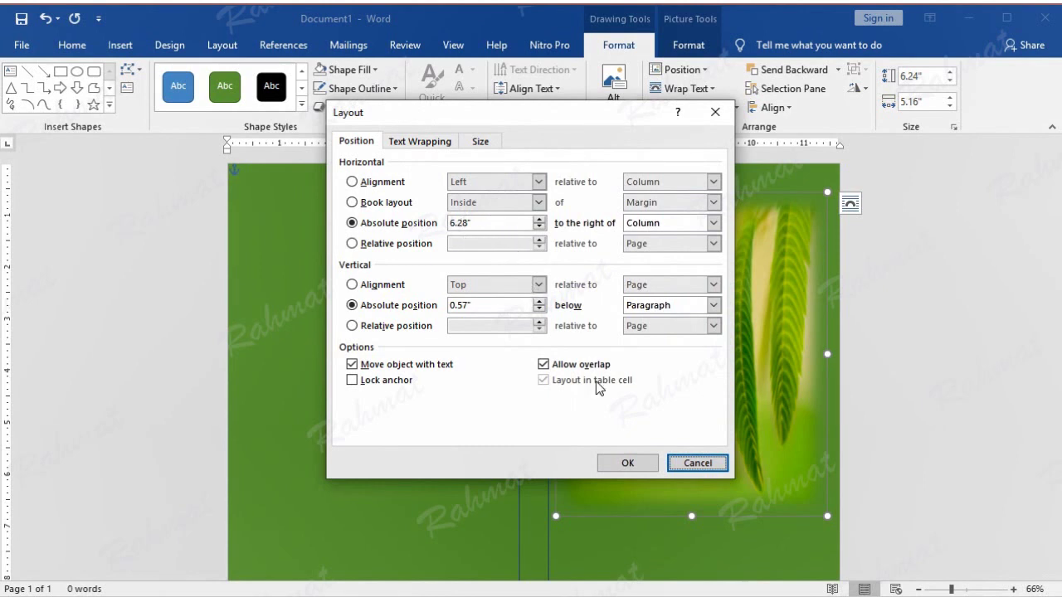
{"action": "left_click", "coordinate": [696, 463]}
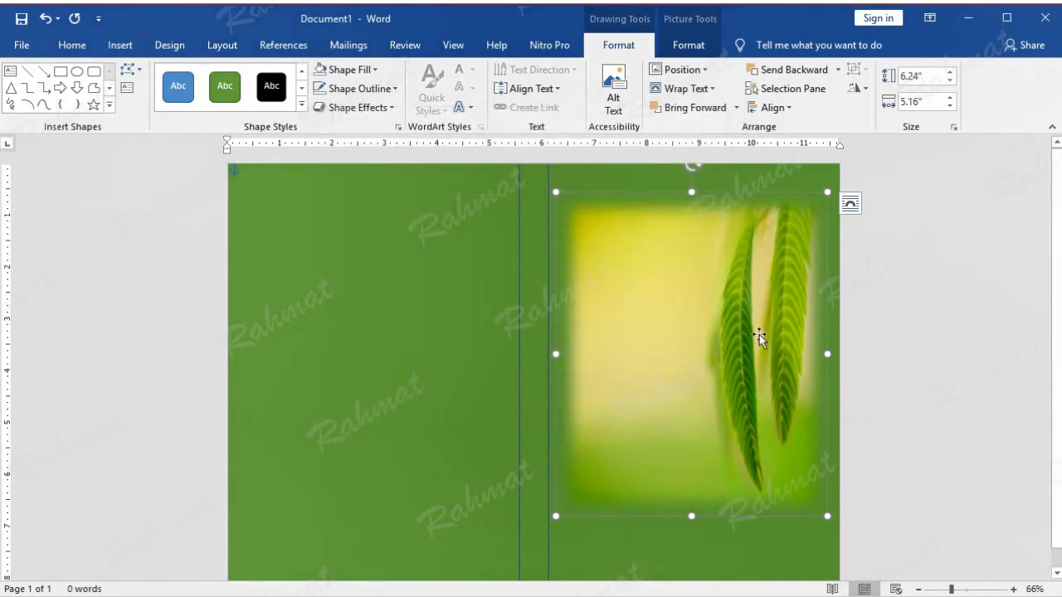
{"action": "left_click", "coordinate": [930, 230]}
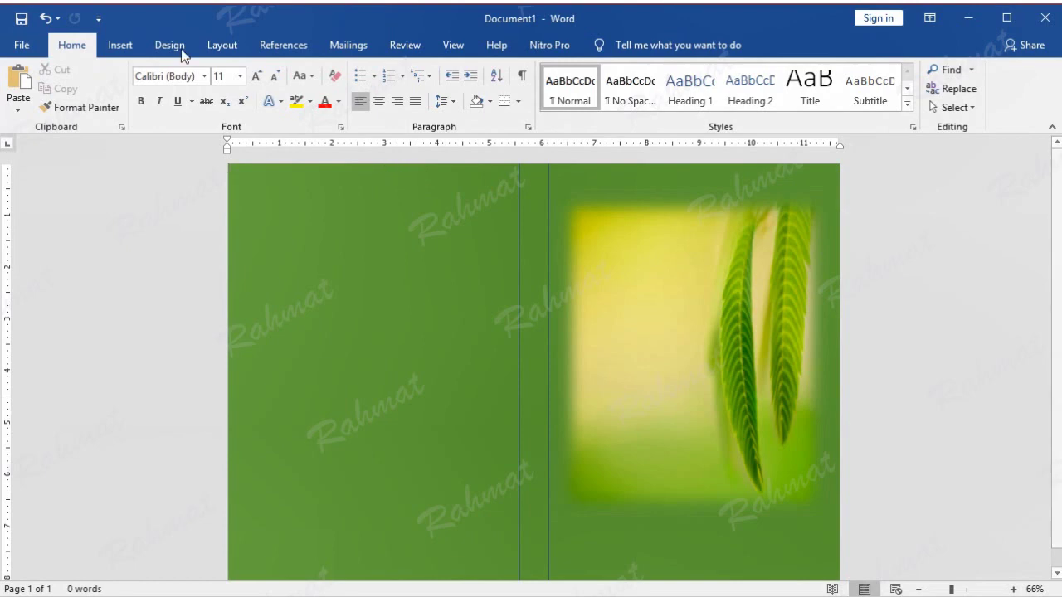
- Draw a Wave banner from Stars and Banners, about 0.54" by 1.16", on the left panel
{"action": "left_click", "coordinate": [123, 46]}
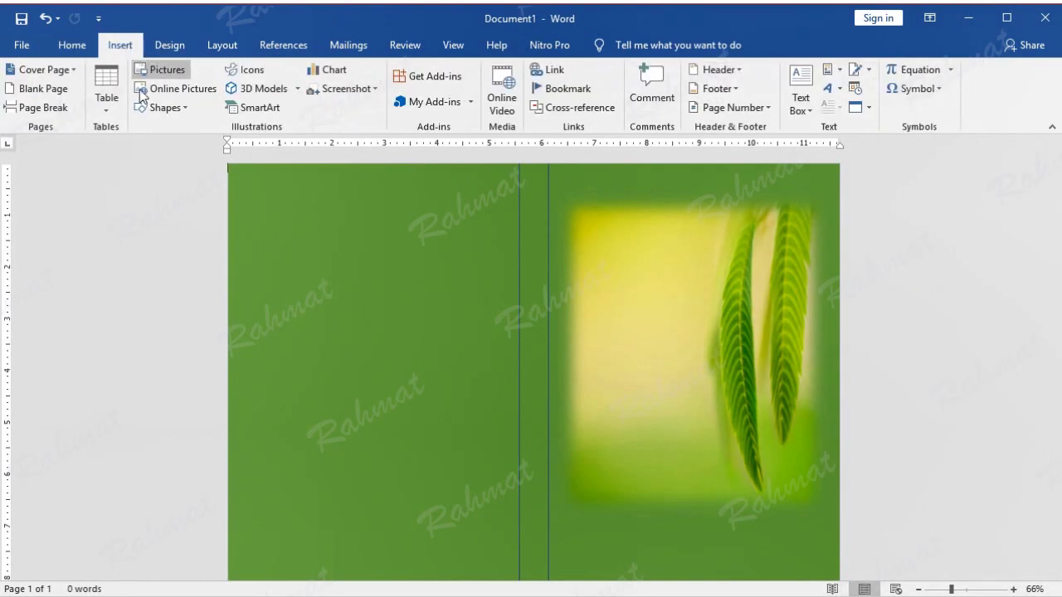
{"action": "left_click", "coordinate": [184, 108]}
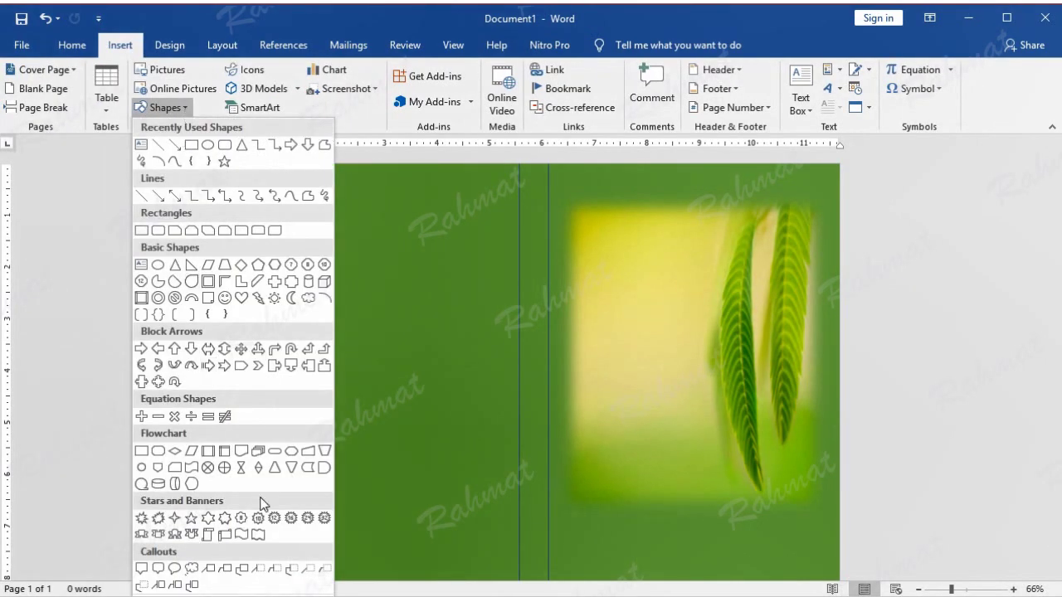
{"action": "left_click", "coordinate": [242, 535]}
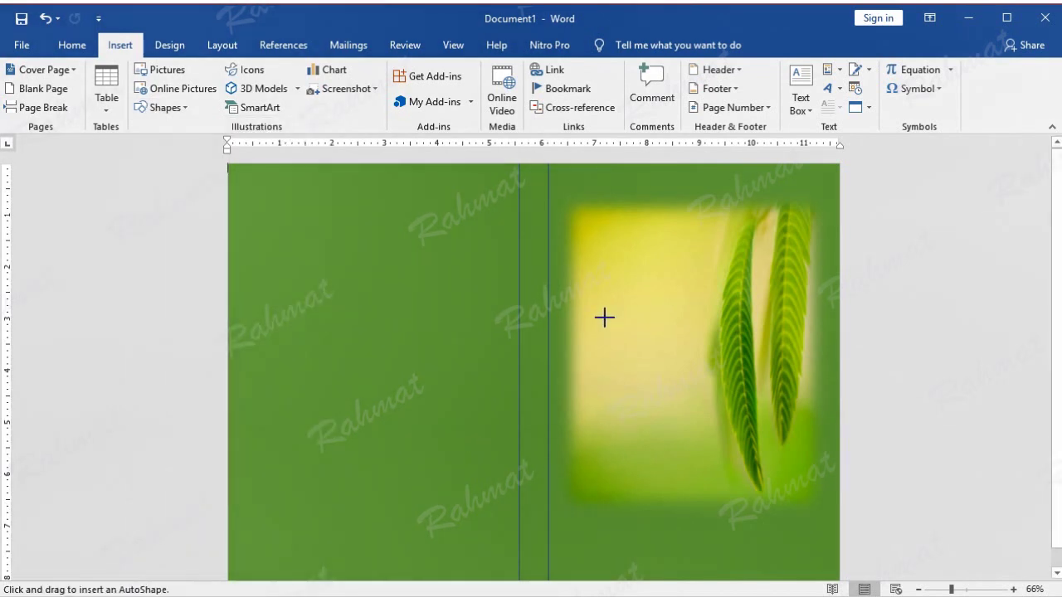
{"action": "mouse_move", "coordinate": [414, 263]}
{"action": "left_mouse_down"}
{"action": "mouse_move", "coordinate": [458, 292]}
{"action": "mouse_move", "coordinate": [475, 289]}
{"action": "left_mouse_up"}
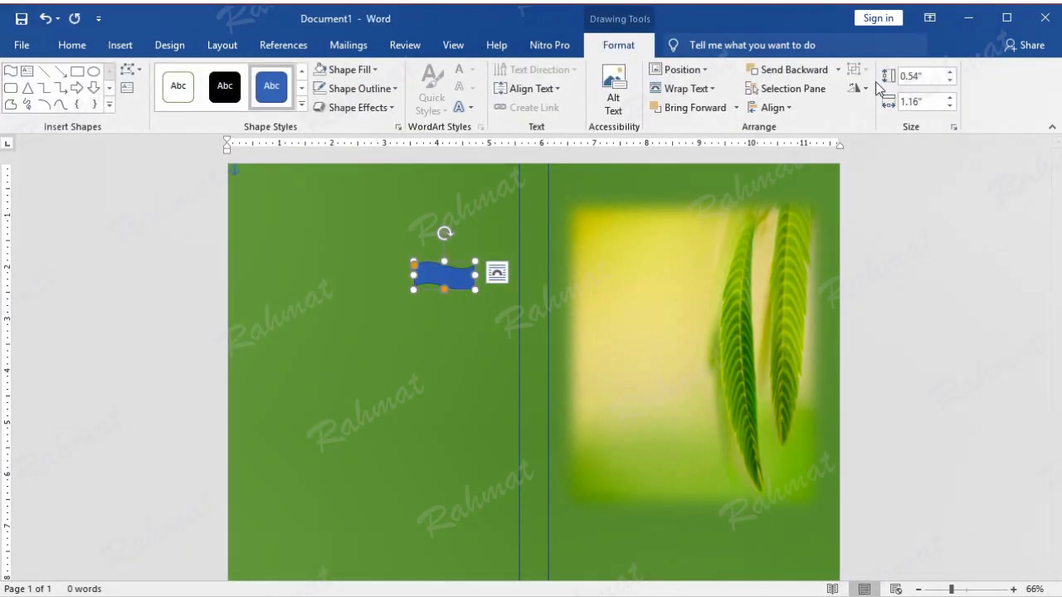
- Size the wave banner to 0.59" by 1.51" and apply the orange shape style
{"action": "left_click", "coordinate": [928, 80]}
{"action": "type", "text": "0"}
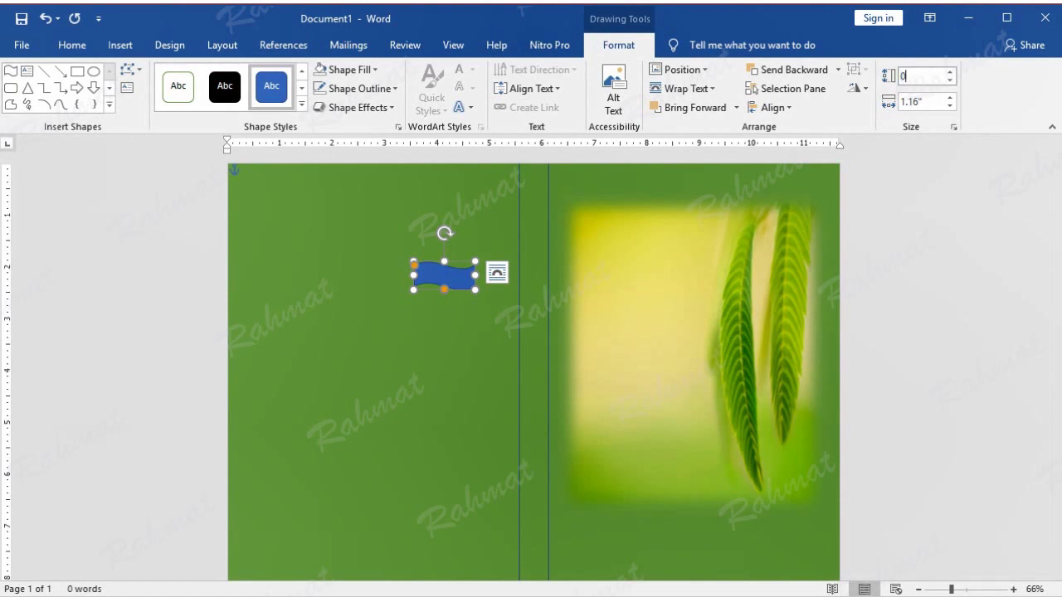
{"action": "left_click", "coordinate": [922, 99]}
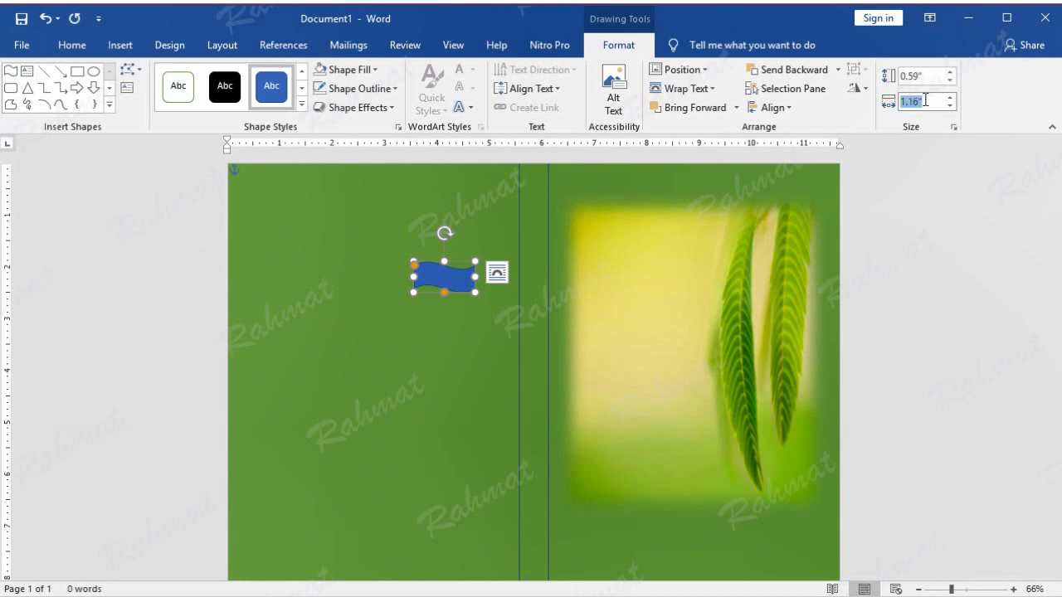
{"action": "type", "text": "1"}
{"action": "key", "text": "Return"}
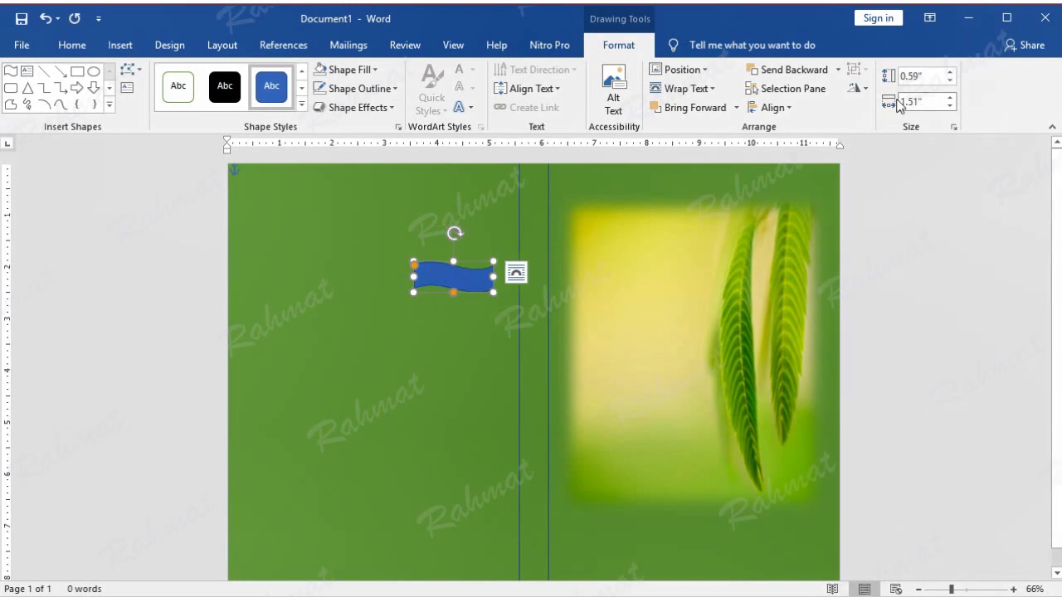
{"action": "left_click", "coordinate": [301, 105]}
{"action": "left_click", "coordinate": [273, 361]}
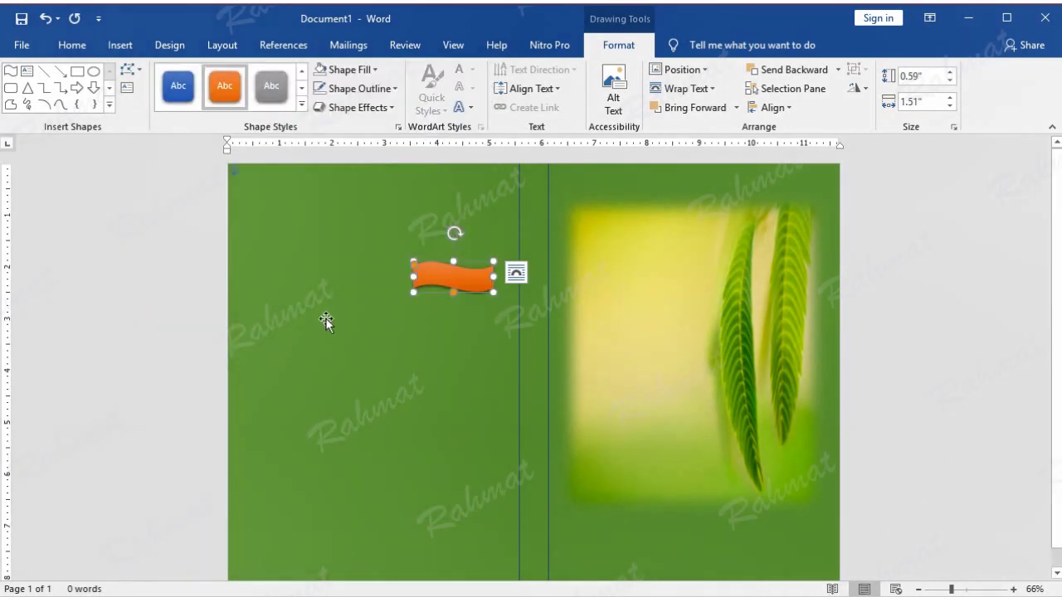
- Position the orange wave banner at 3.94" horizontal and 0.67" vertical absolute position
{"action": "right_click", "coordinate": [474, 283]}
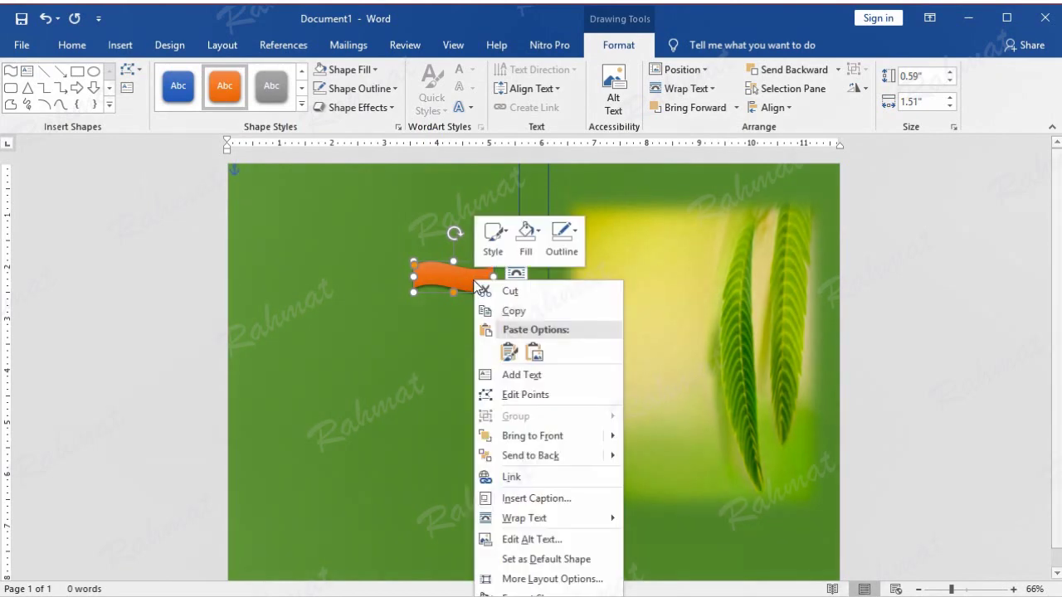
{"action": "left_click", "coordinate": [590, 579]}
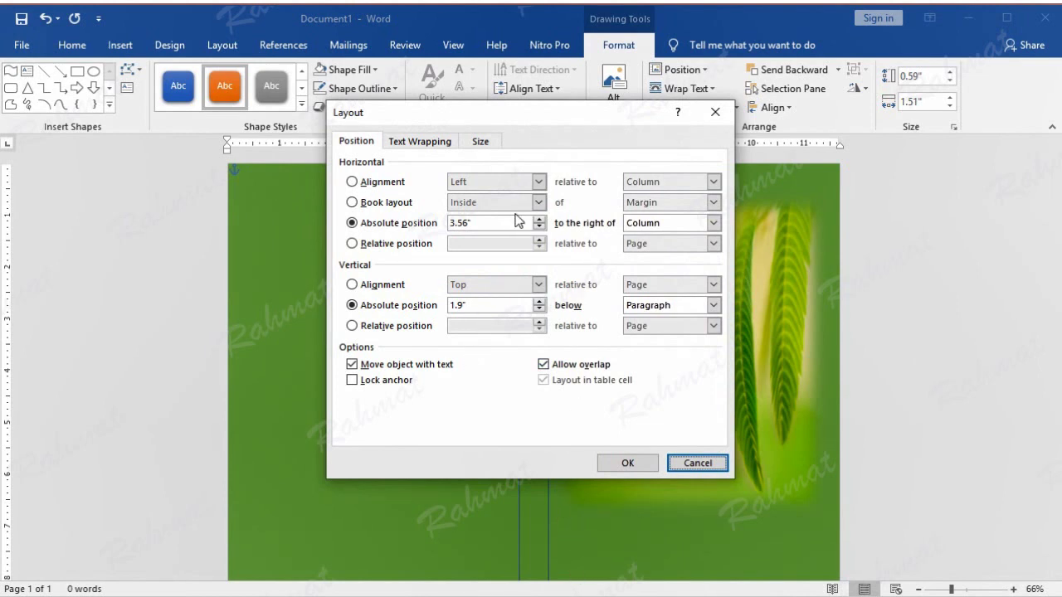
{"action": "left_click", "coordinate": [491, 223]}
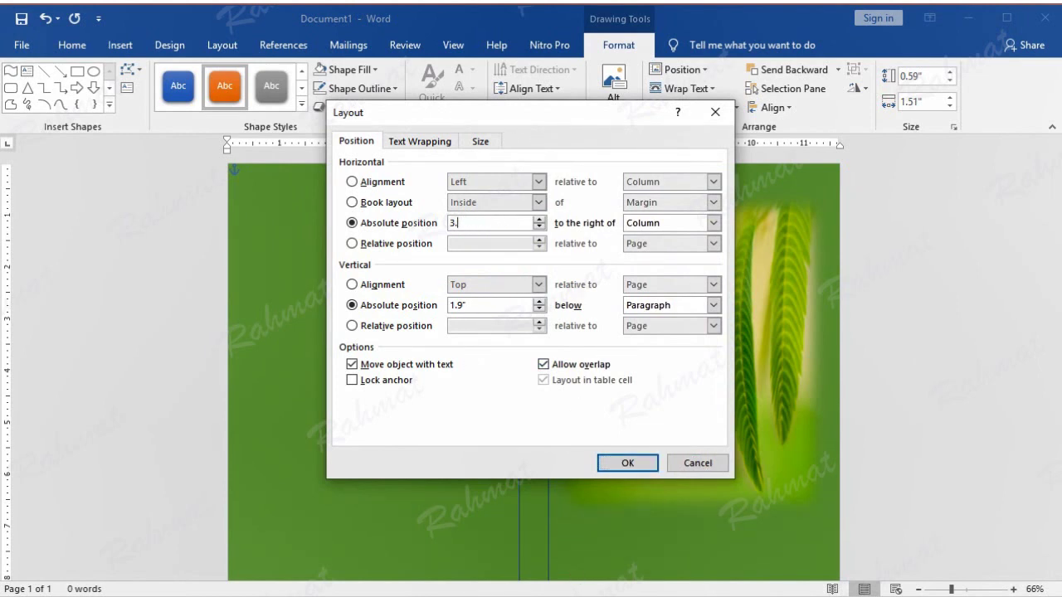
{"action": "type", "text": "94"}
{"action": "left_click_drag", "start_coordinate": [487, 305], "coordinate": [398, 293]}
{"action": "type", "text": "0.67"}
{"action": "key", "text": "Return"}
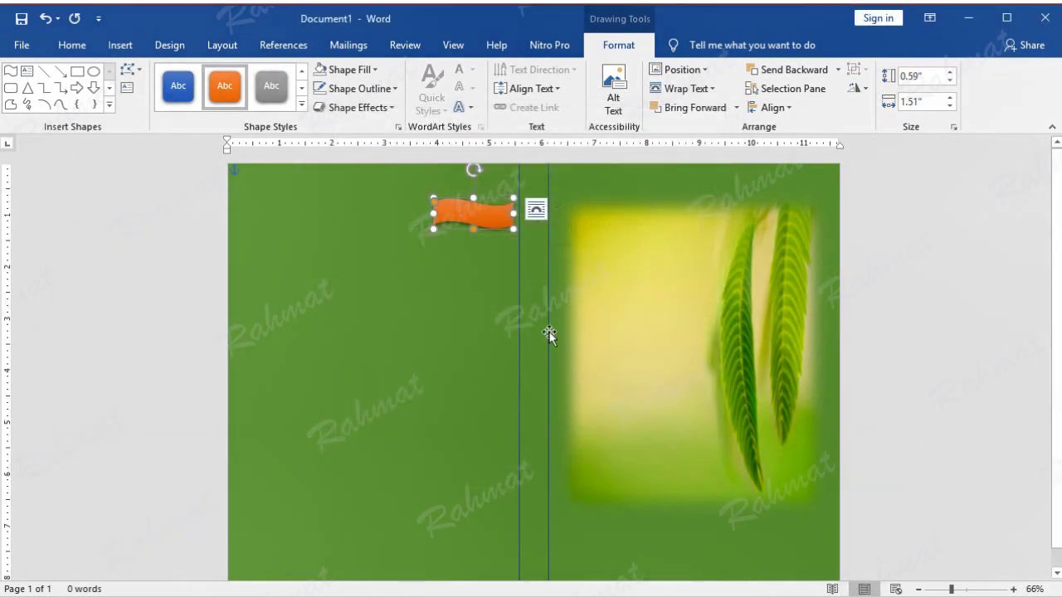
- Set the orange banner to In Front of Text and drag it to the page's top-right corner
{"action": "right_click", "coordinate": [491, 218]}
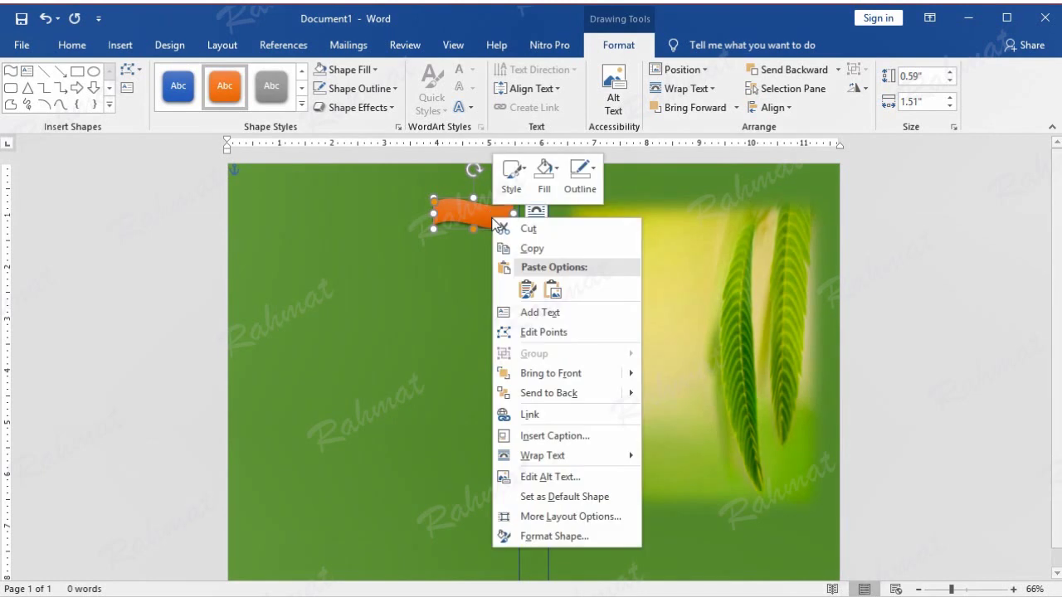
{"action": "mouse_move", "coordinate": [618, 457]}
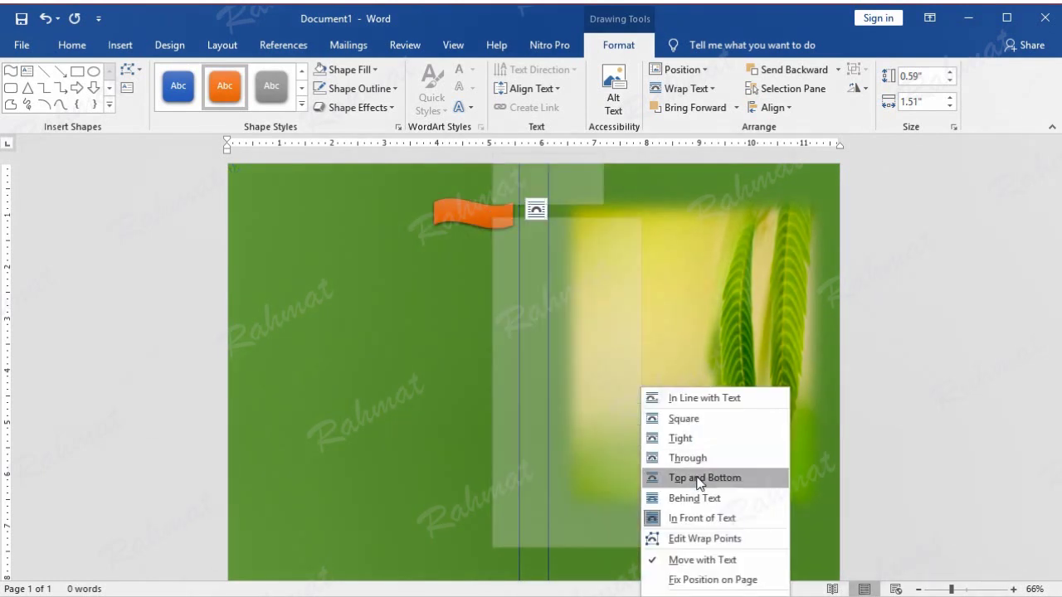
{"action": "left_click", "coordinate": [710, 518]}
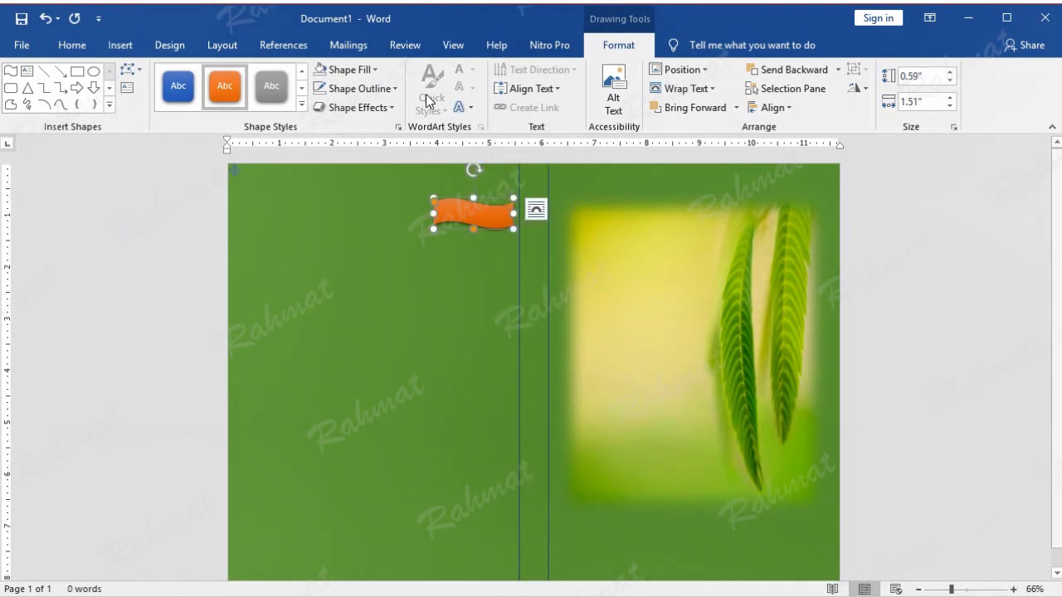
{"action": "mouse_move", "coordinate": [480, 216]}
{"action": "left_mouse_down"}
{"action": "mouse_move", "coordinate": [981, 244]}
{"action": "mouse_move", "coordinate": [703, 272]}
{"action": "mouse_move", "coordinate": [808, 201]}
{"action": "left_mouse_up"}
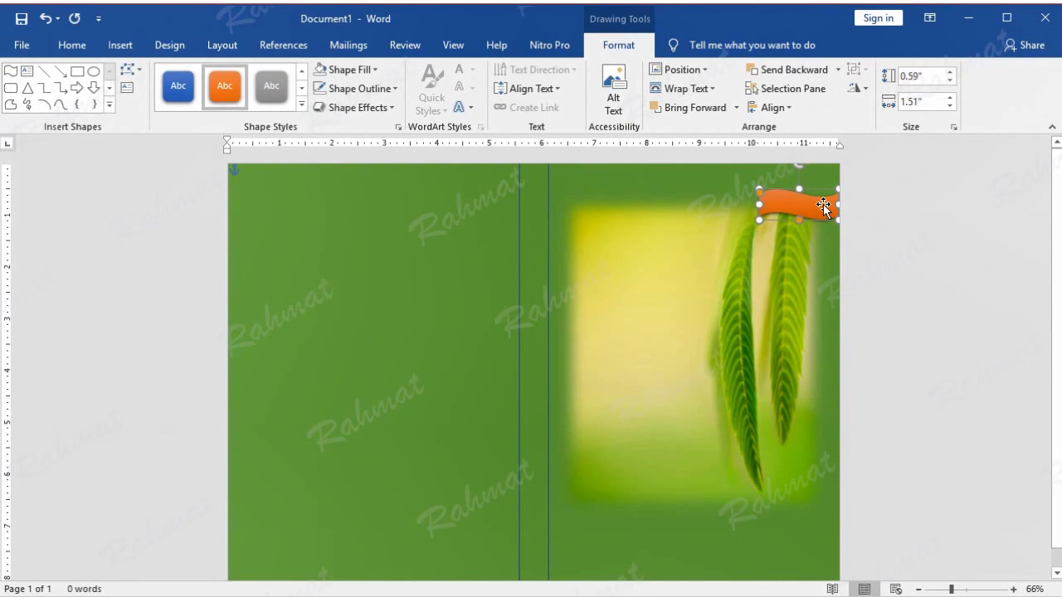
{"action": "left_click", "coordinate": [951, 247]}
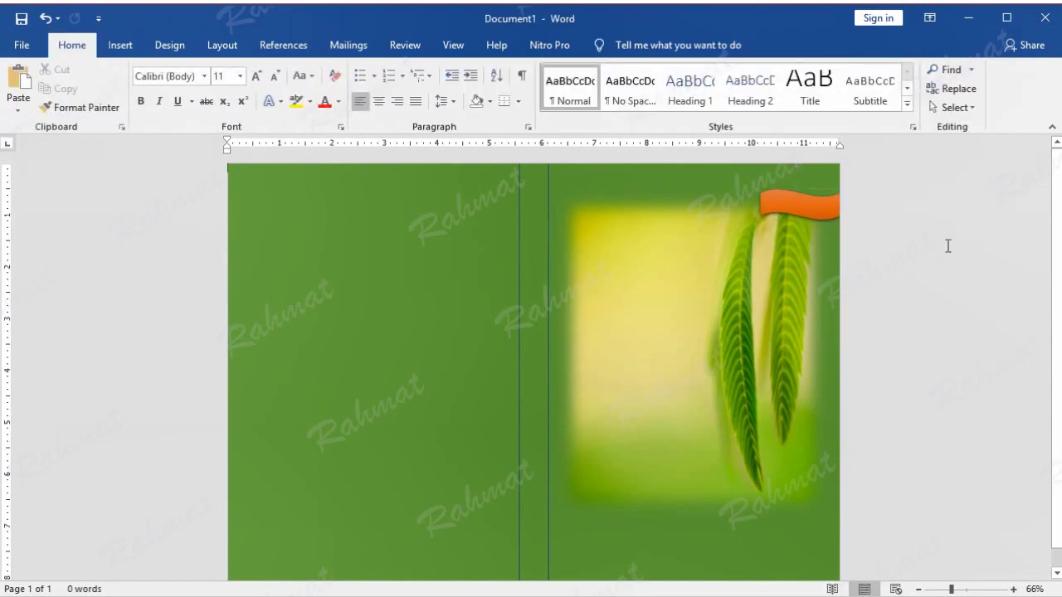
- Insert a WordArt text box reading 'Latest Edition'
{"action": "left_click", "coordinate": [120, 47]}
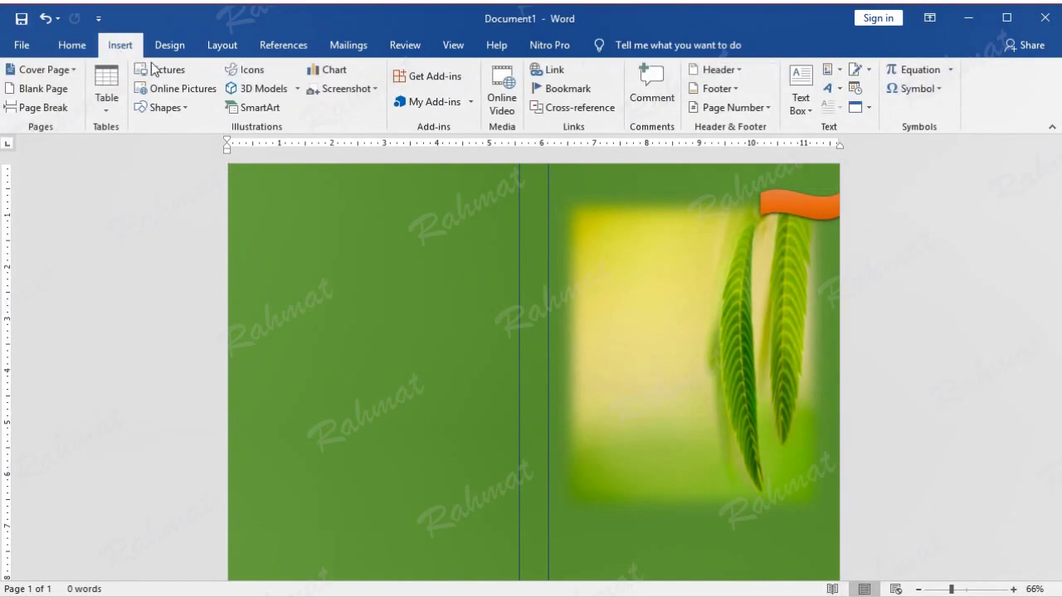
{"action": "left_click", "coordinate": [839, 89]}
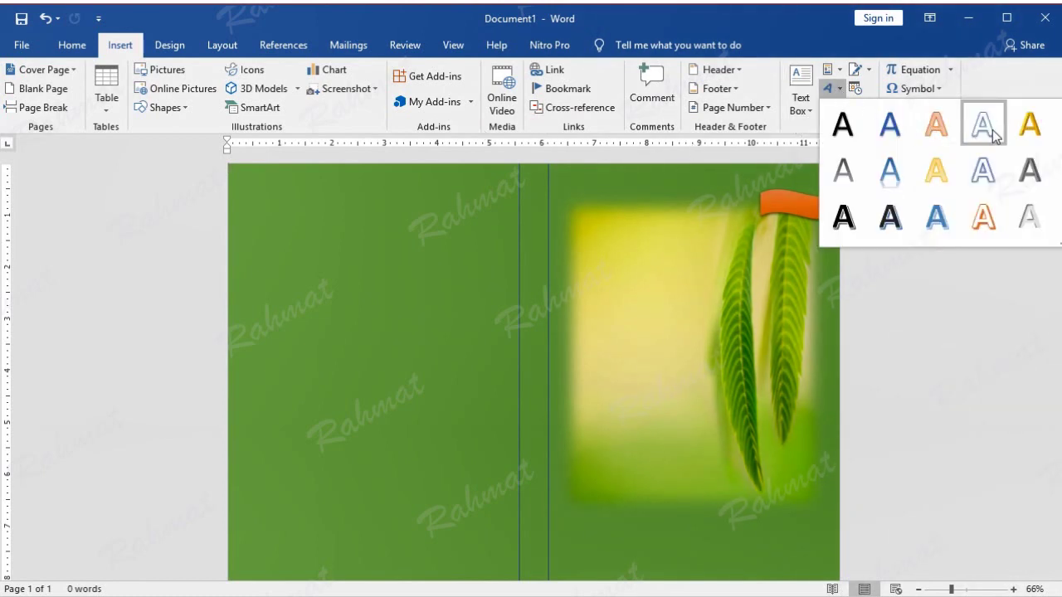
{"action": "left_click", "coordinate": [983, 125]}
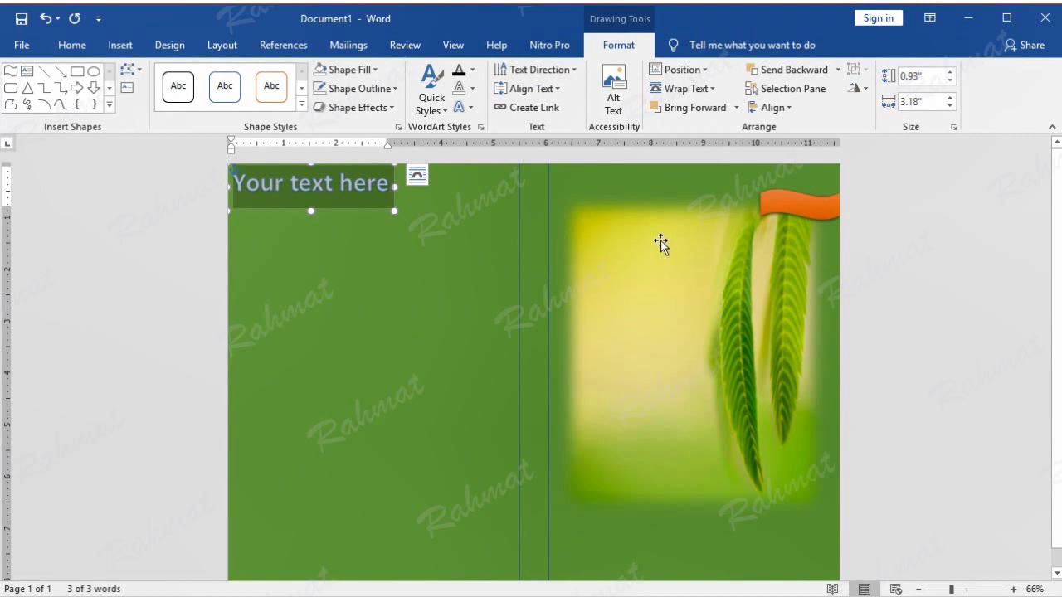
{"action": "type", "text": "Latest"}
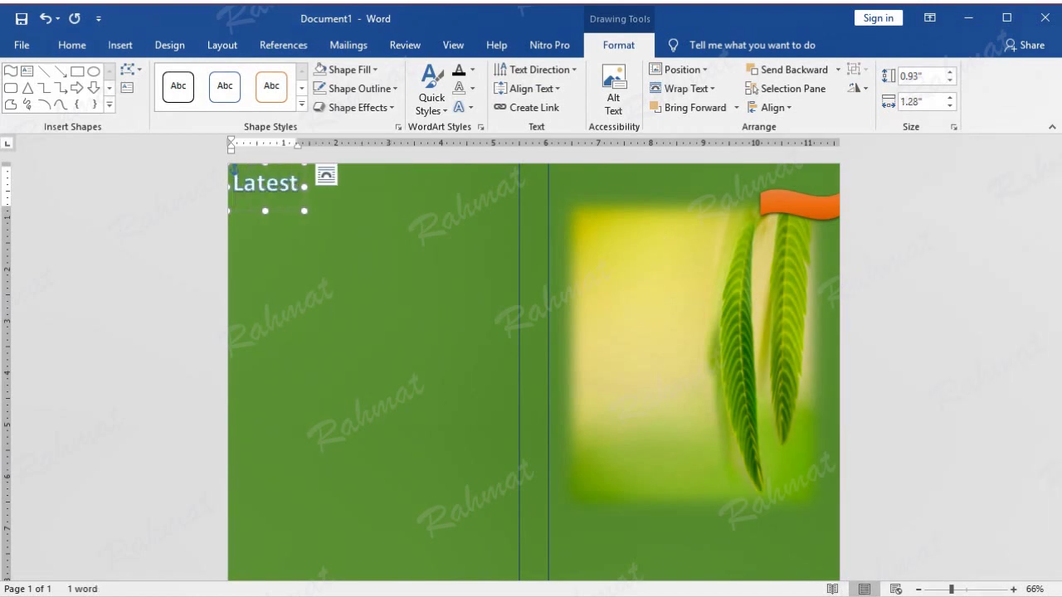
{"action": "type", "text": " Editiom"}
{"action": "key", "text": "BackSpace"}
{"action": "type", "text": "n"}
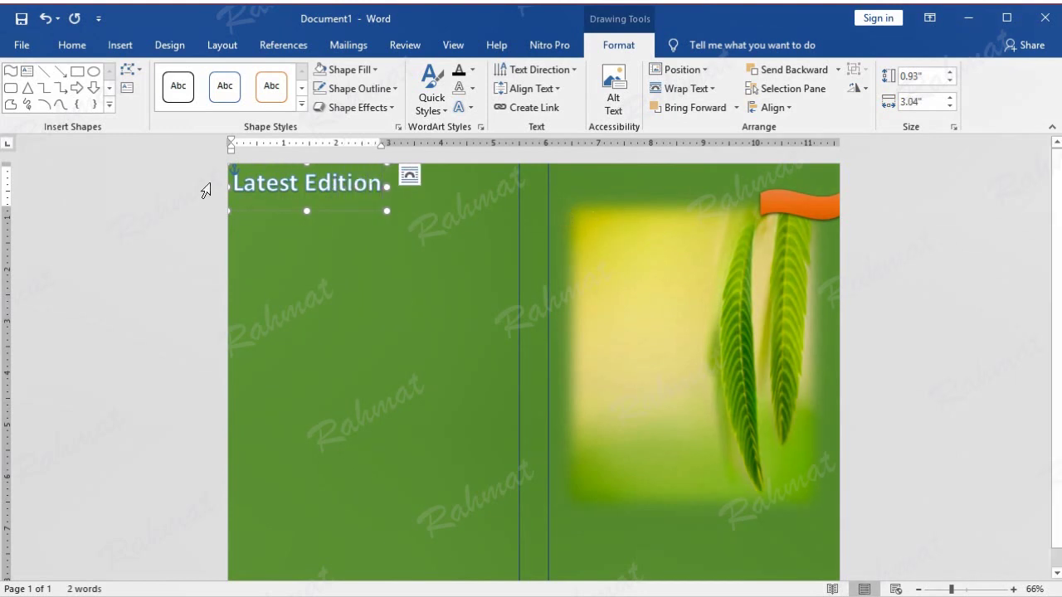
- Make the Latest Edition text 16 pt, white with no outline, and move it beside the banner
{"action": "triple_click", "coordinate": [284, 186]}
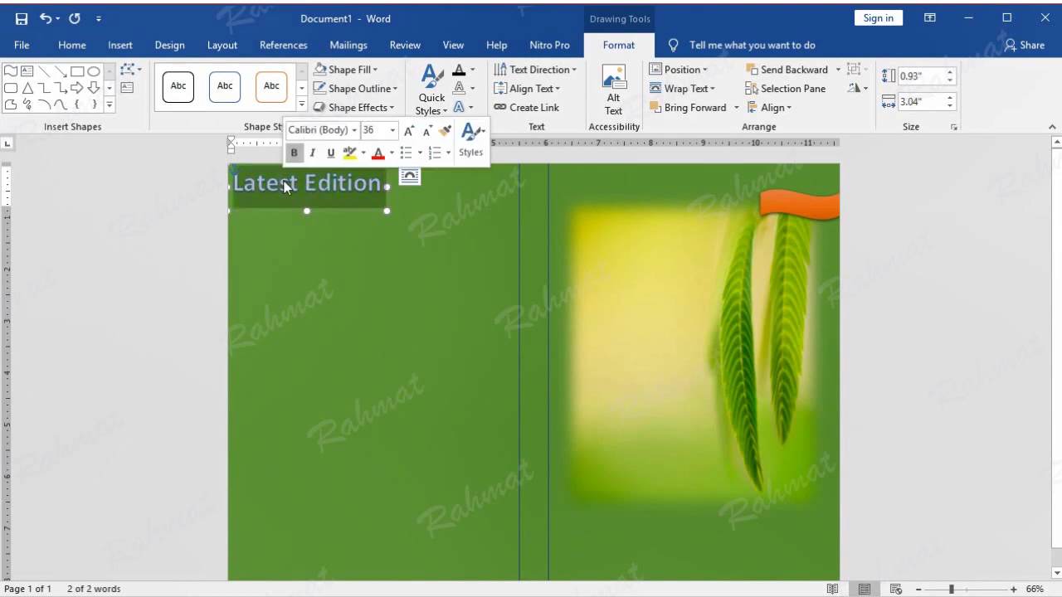
{"action": "left_click", "coordinate": [70, 45]}
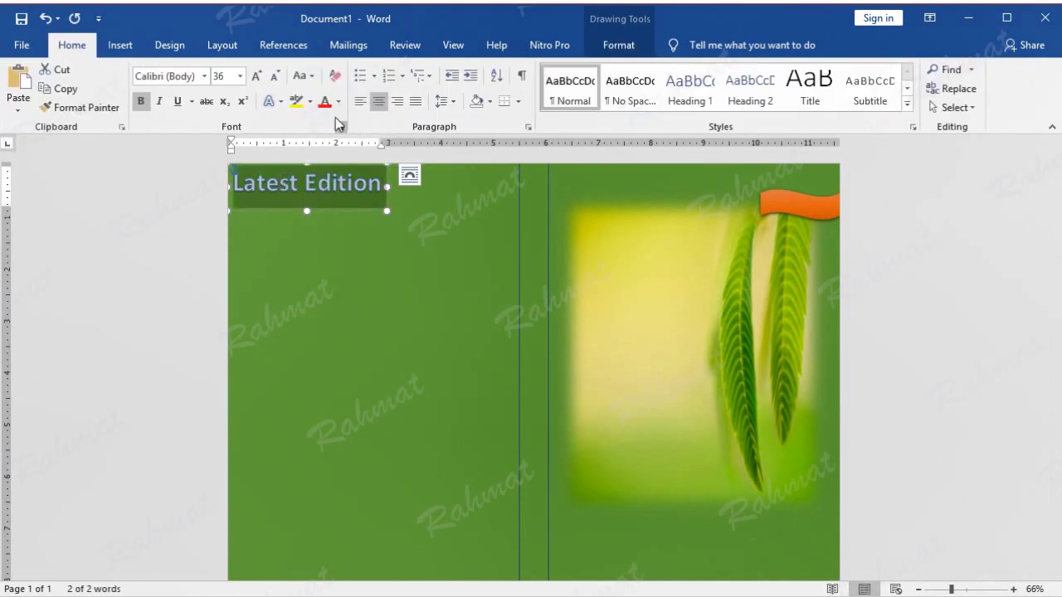
{"action": "left_click", "coordinate": [240, 76]}
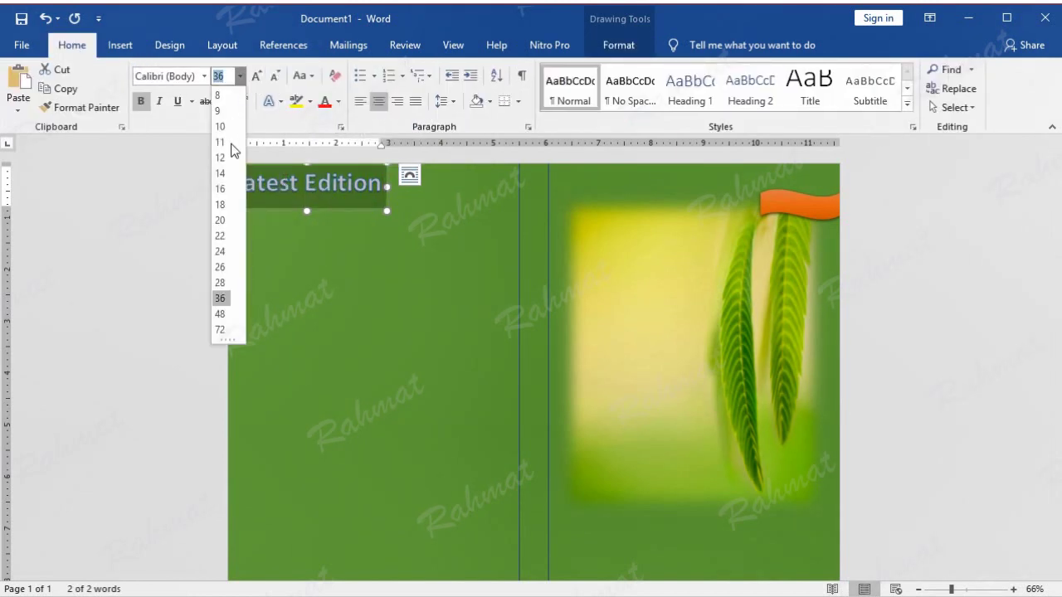
{"action": "left_click", "coordinate": [225, 190]}
{"action": "left_click", "coordinate": [628, 47]}
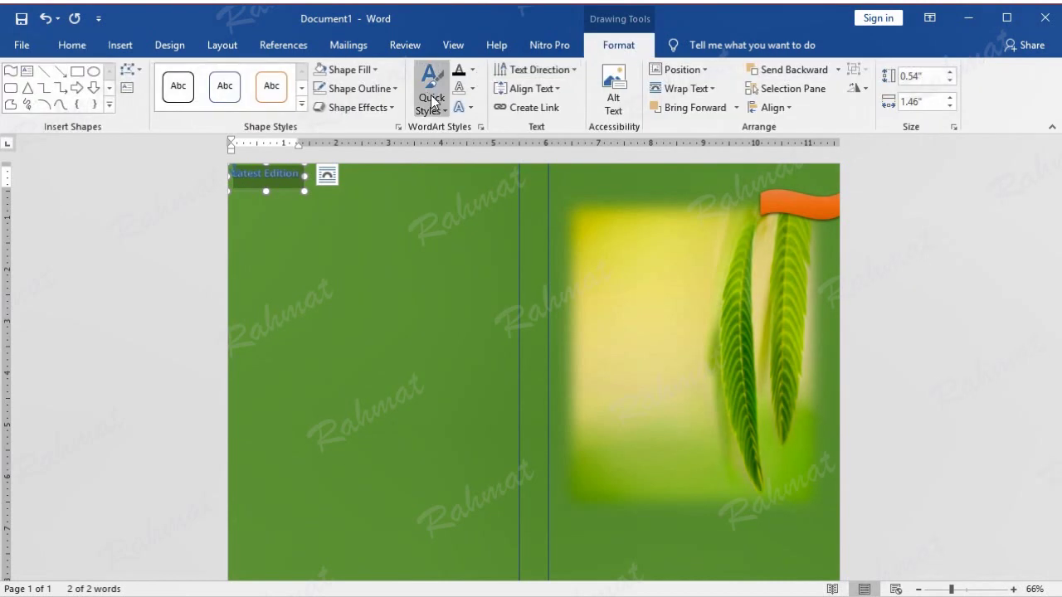
{"action": "left_click", "coordinate": [472, 70]}
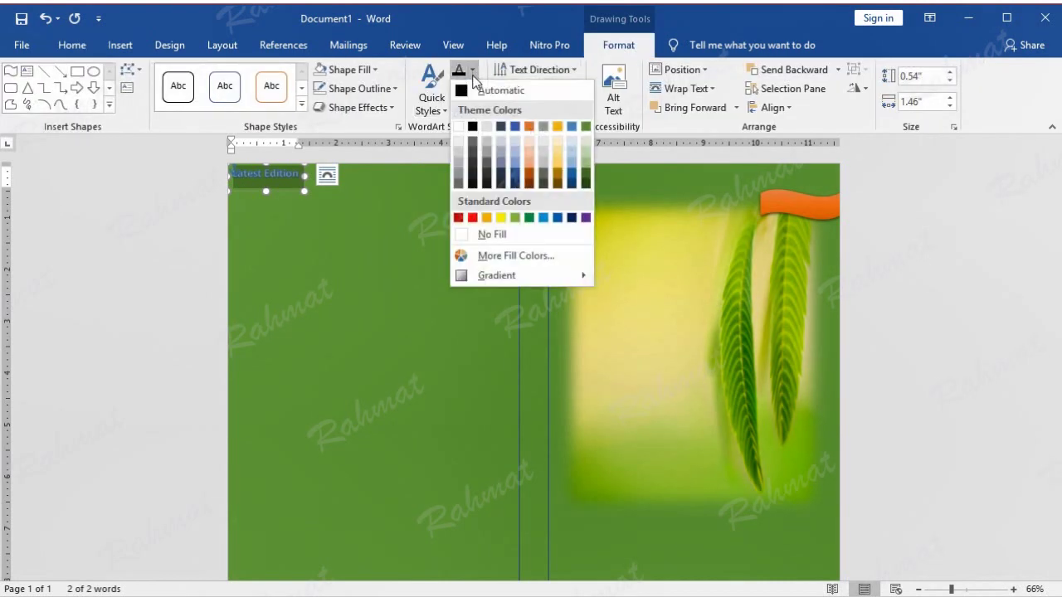
{"action": "left_click", "coordinate": [459, 126]}
{"action": "left_click", "coordinate": [471, 88]}
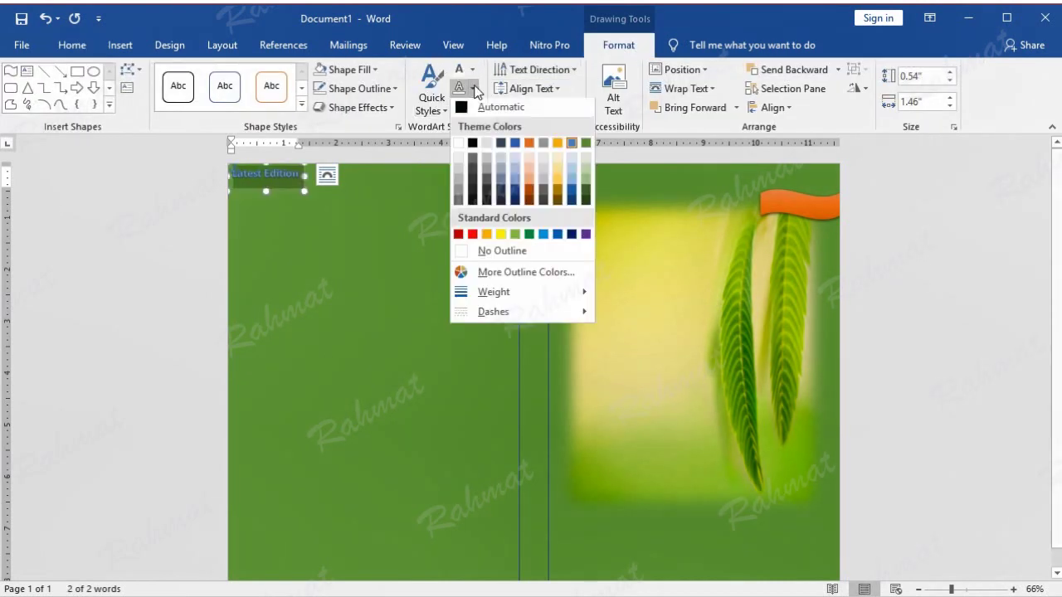
{"action": "left_click", "coordinate": [502, 254]}
{"action": "mouse_move", "coordinate": [279, 191]}
{"action": "left_mouse_down"}
{"action": "mouse_move", "coordinate": [331, 206]}
{"action": "mouse_move", "coordinate": [743, 211]}
{"action": "left_mouse_up"}
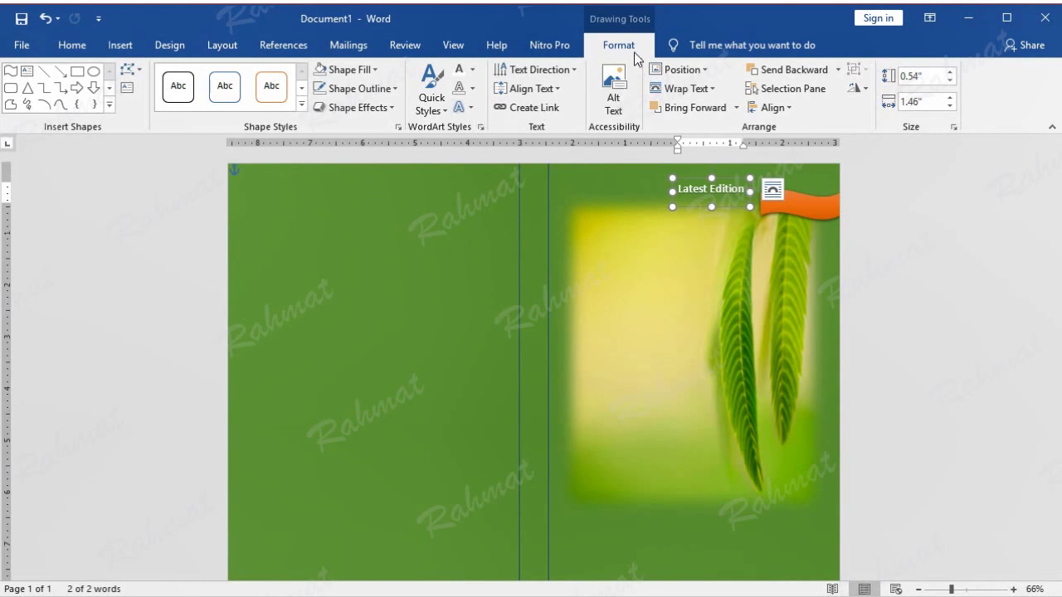
- Apply the Wave: Down transform effect to the Latest Edition text
{"action": "left_click", "coordinate": [465, 108]}
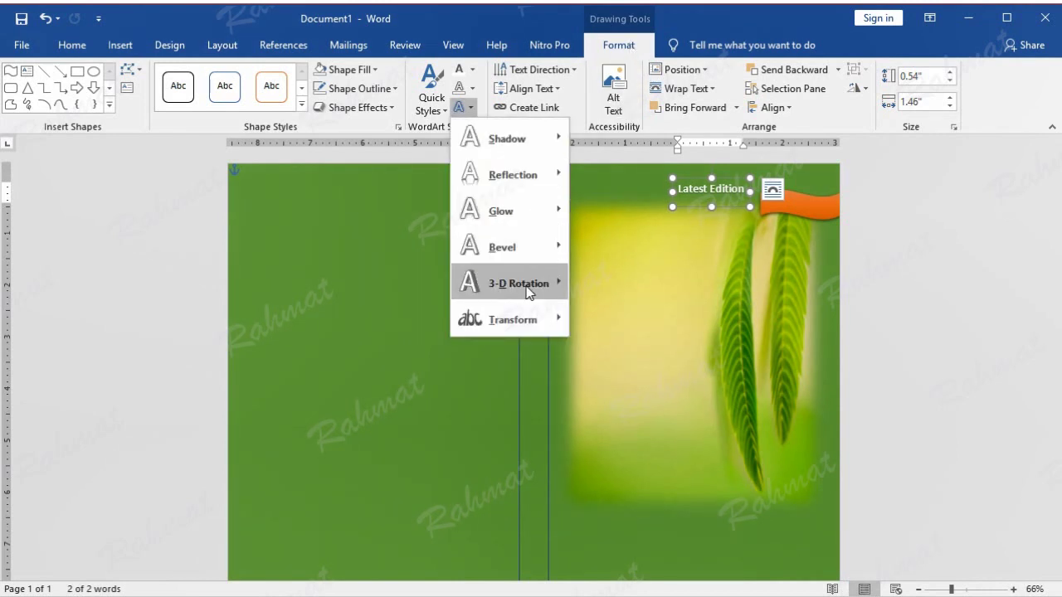
{"action": "mouse_move", "coordinate": [524, 320]}
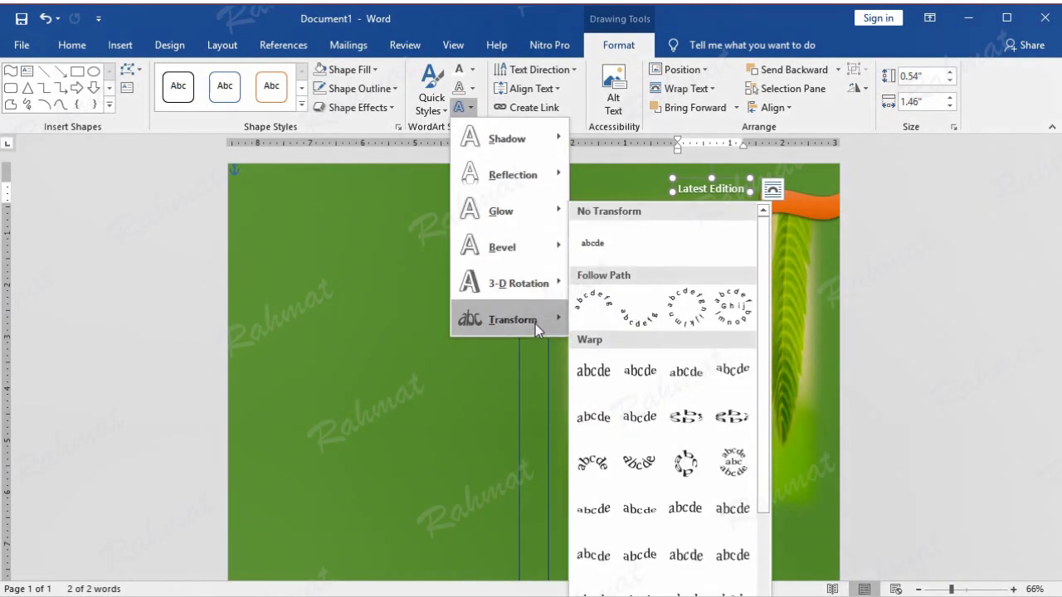
{"action": "left_click", "coordinate": [591, 554]}
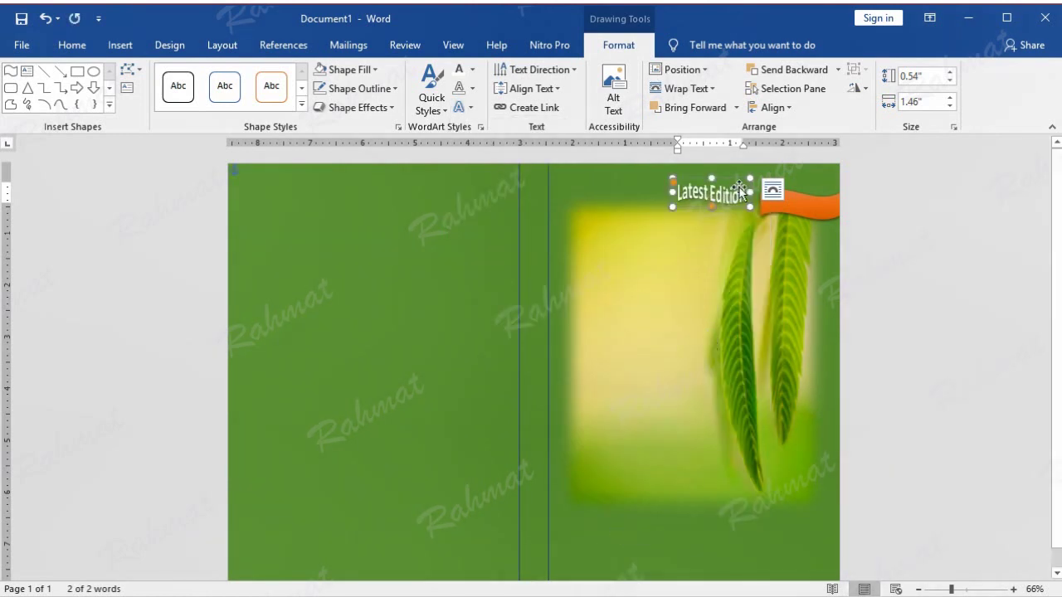
- Drag the Latest Edition WordArt onto the orange banner
{"action": "left_click_drag", "start_coordinate": [731, 182], "coordinate": [793, 189]}
{"action": "left_click_drag", "start_coordinate": [816, 186], "coordinate": [818, 191]}
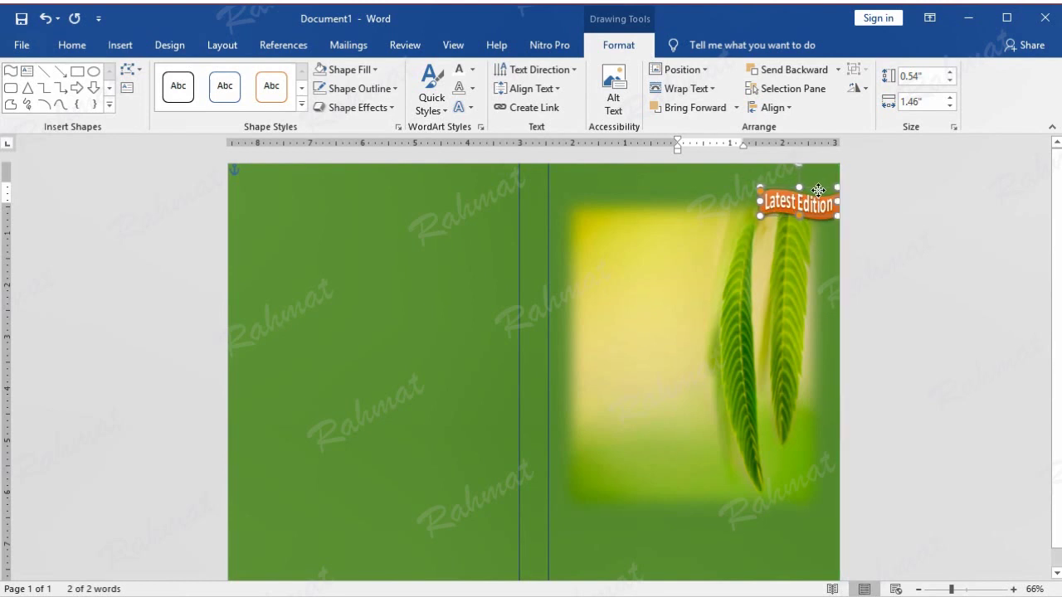
{"action": "left_click_drag", "start_coordinate": [818, 191], "coordinate": [818, 190]}
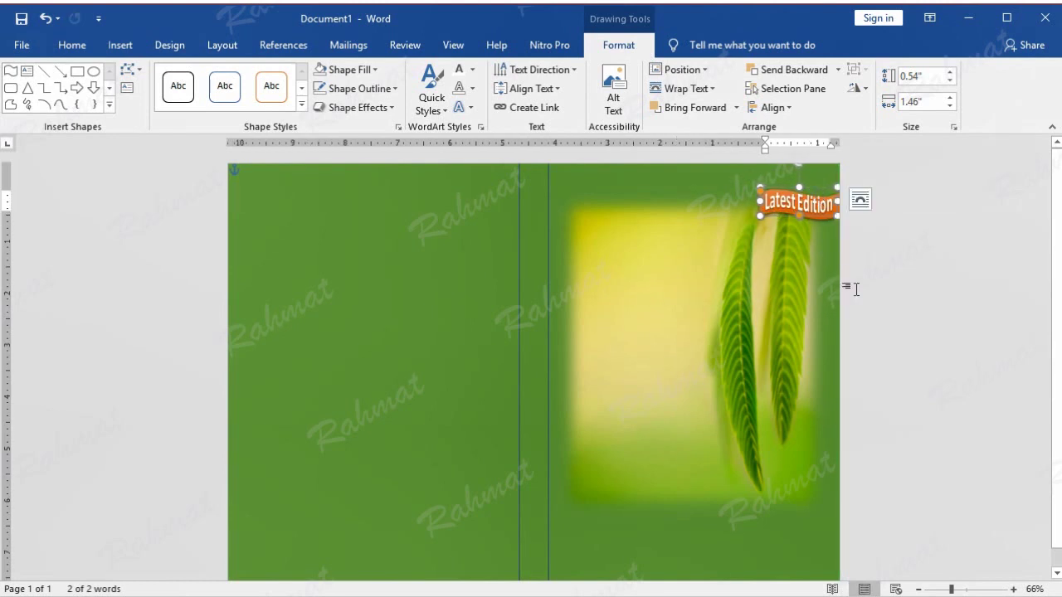
{"action": "left_click", "coordinate": [884, 249]}
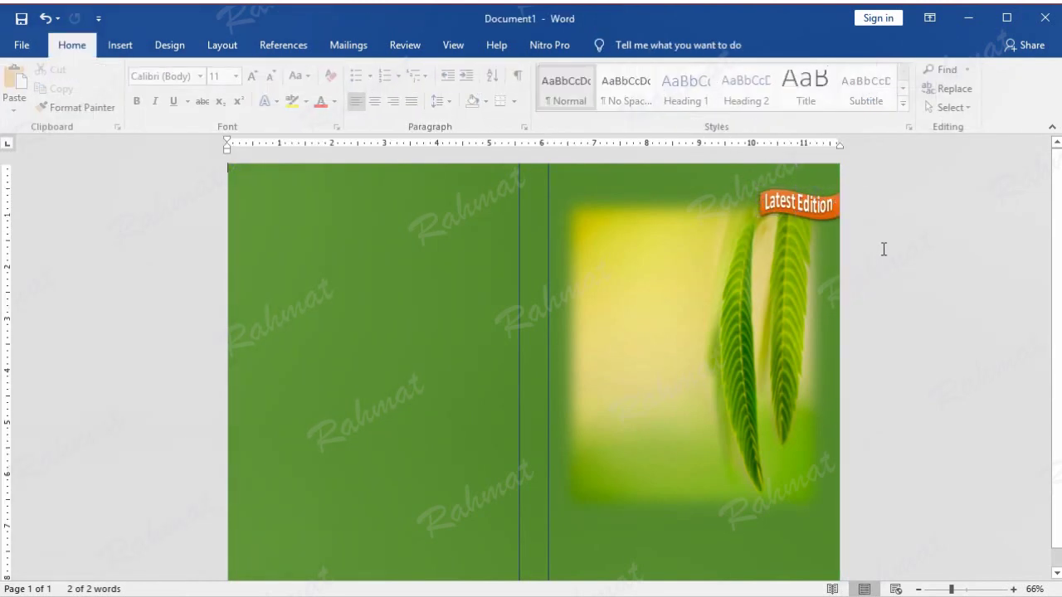
{"action": "left_click", "coordinate": [828, 218]}
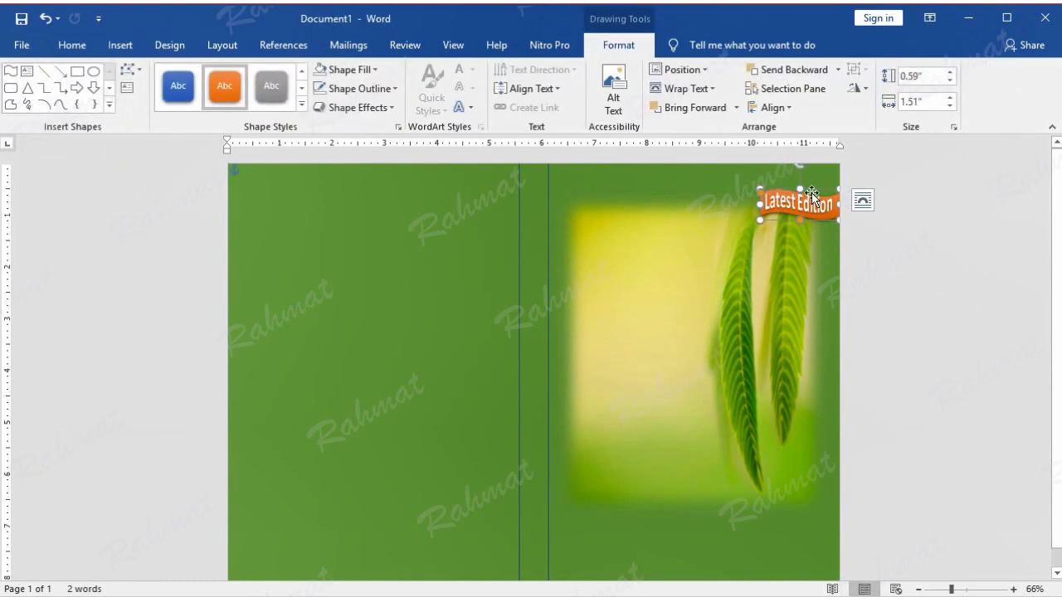
- Centre the Latest Edition text on the orange banner, its right edge flush with the page edge
{"action": "mouse_move", "coordinate": [811, 197]}
{"action": "left_mouse_down"}
{"action": "mouse_move", "coordinate": [767, 200]}
{"action": "mouse_move", "coordinate": [777, 199]}
{"action": "left_mouse_up"}
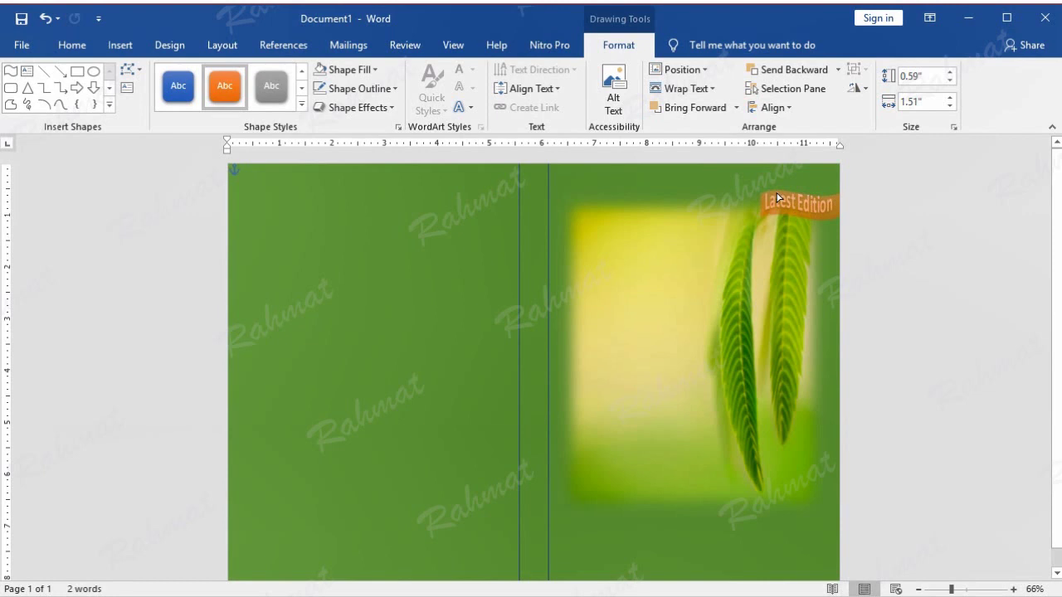
{"action": "left_click_drag", "start_coordinate": [777, 198], "coordinate": [778, 198]}
{"action": "left_click", "coordinate": [860, 204]}
{"action": "left_click", "coordinate": [836, 249]}
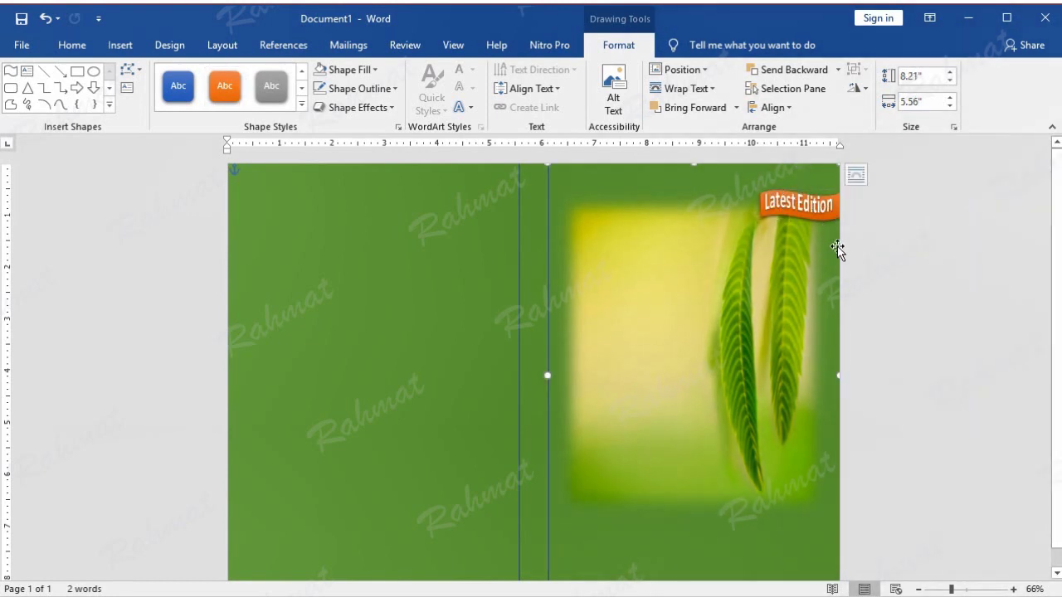
{"action": "left_click", "coordinate": [820, 201]}
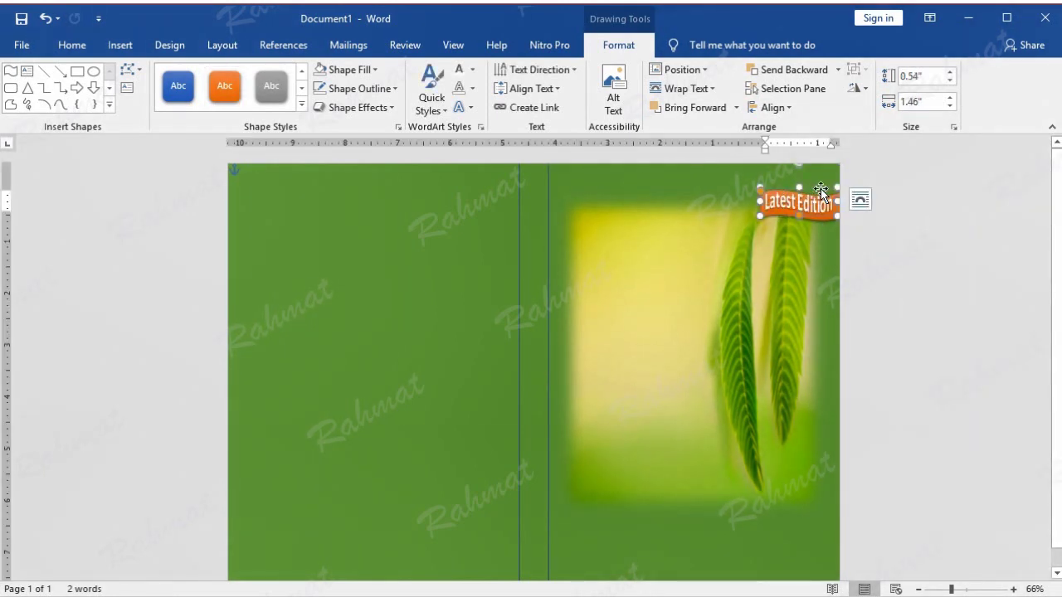
{"action": "left_click_drag", "start_coordinate": [820, 191], "coordinate": [841, 190]}
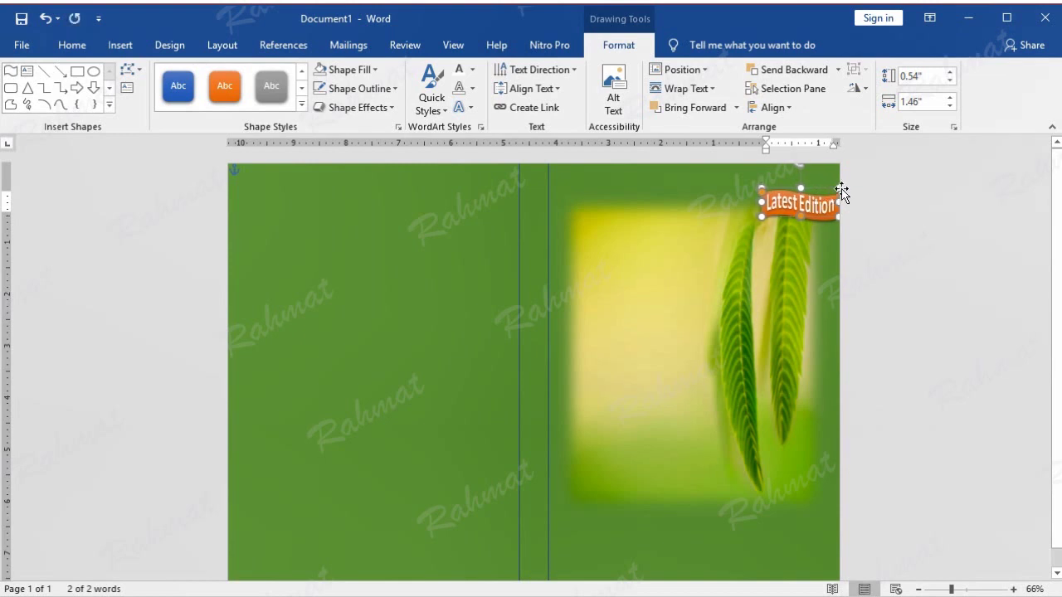
{"action": "left_click", "coordinate": [886, 200]}
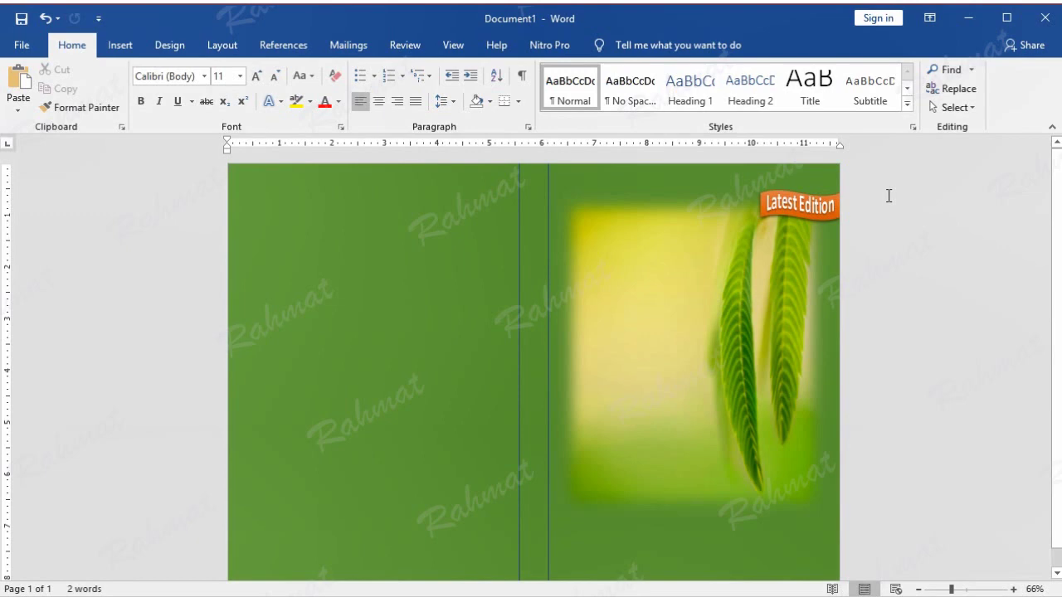
- Draw a rectangle above the leaf panel sized 0.4" high by 2.44" wide
{"action": "left_click", "coordinate": [121, 47]}
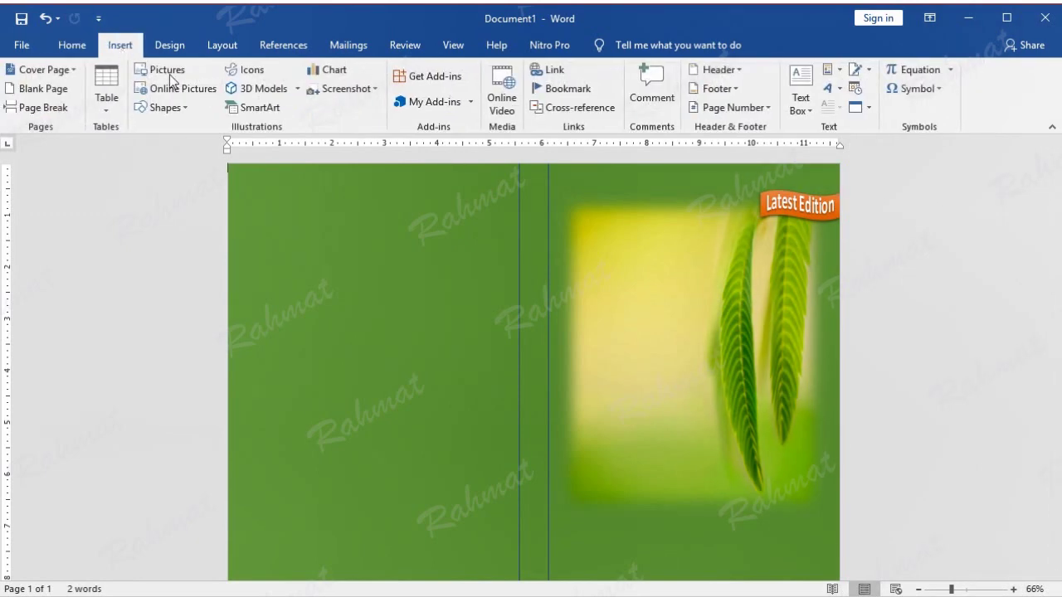
{"action": "left_click", "coordinate": [184, 108]}
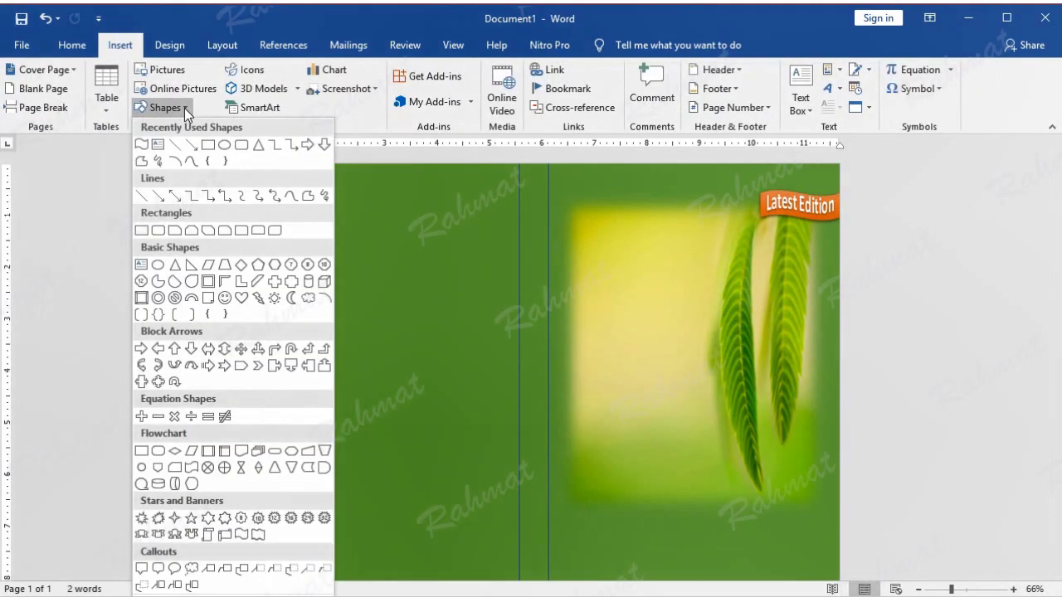
{"action": "left_click", "coordinate": [142, 230]}
{"action": "left_click_drag", "start_coordinate": [570, 172], "coordinate": [626, 197]}
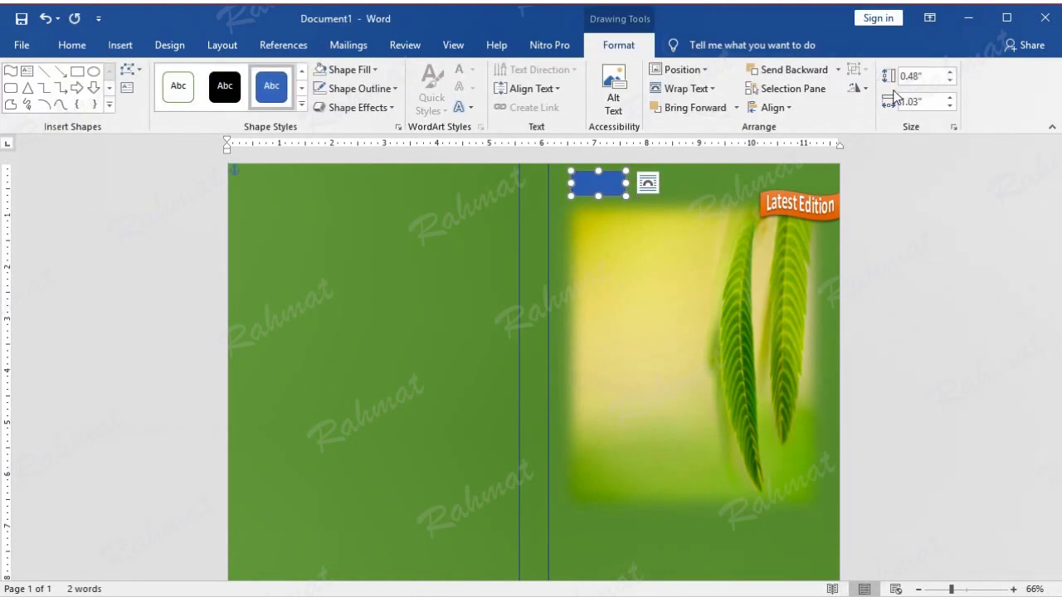
{"action": "left_click", "coordinate": [916, 76]}
{"action": "type", "text": "0"}
{"action": "left_click", "coordinate": [923, 100]}
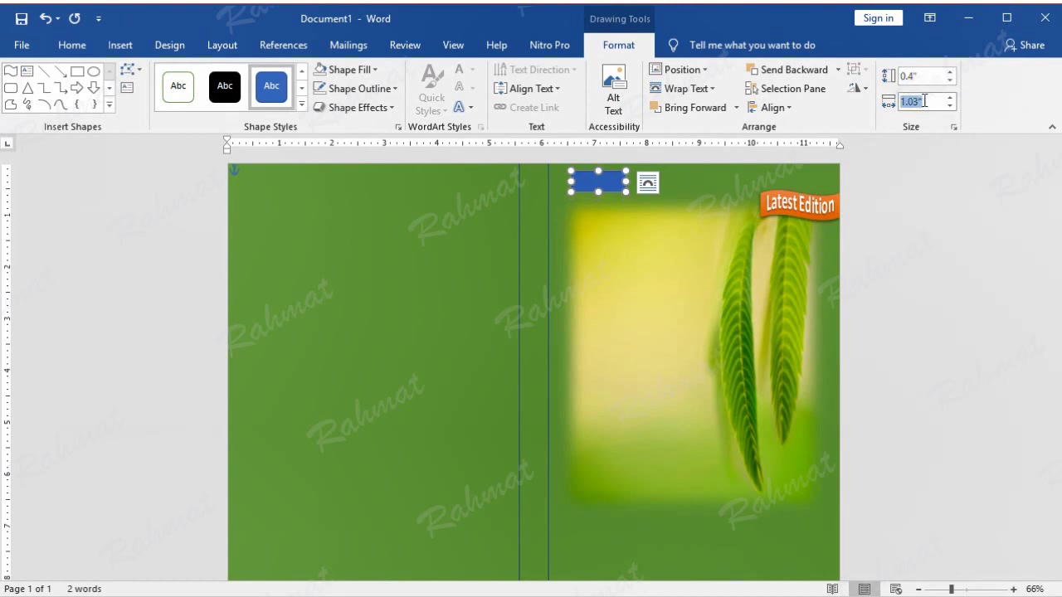
{"action": "type", "text": "2"}
{"action": "key", "text": "Return"}
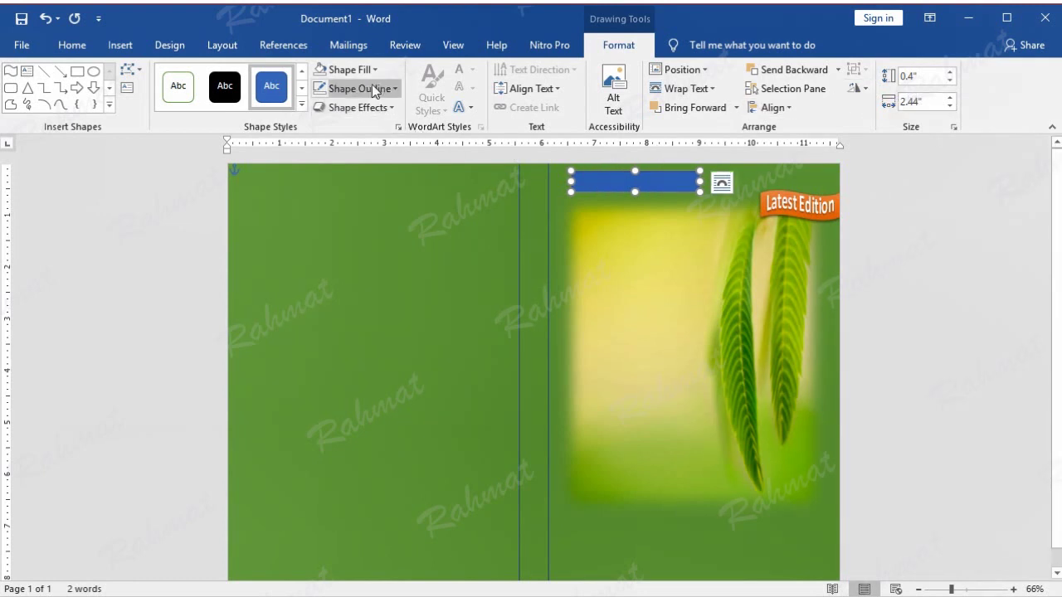
- Fill the rectangle white with no outline and open the More Gradients formatting settings
{"action": "left_click", "coordinate": [377, 71]}
{"action": "left_click", "coordinate": [324, 108]}
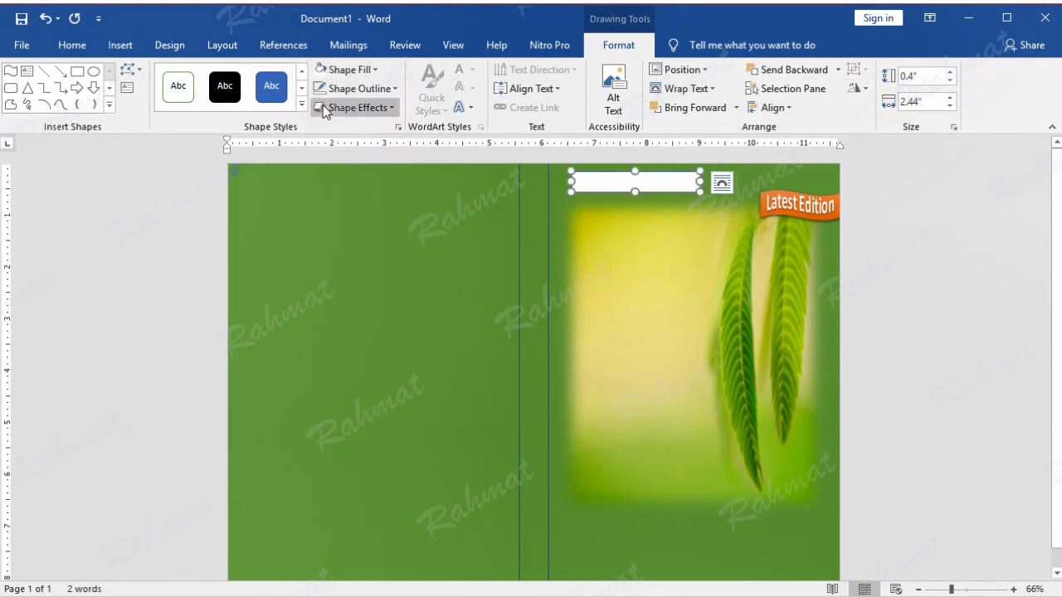
{"action": "left_click", "coordinate": [362, 89]}
{"action": "left_click", "coordinate": [371, 234]}
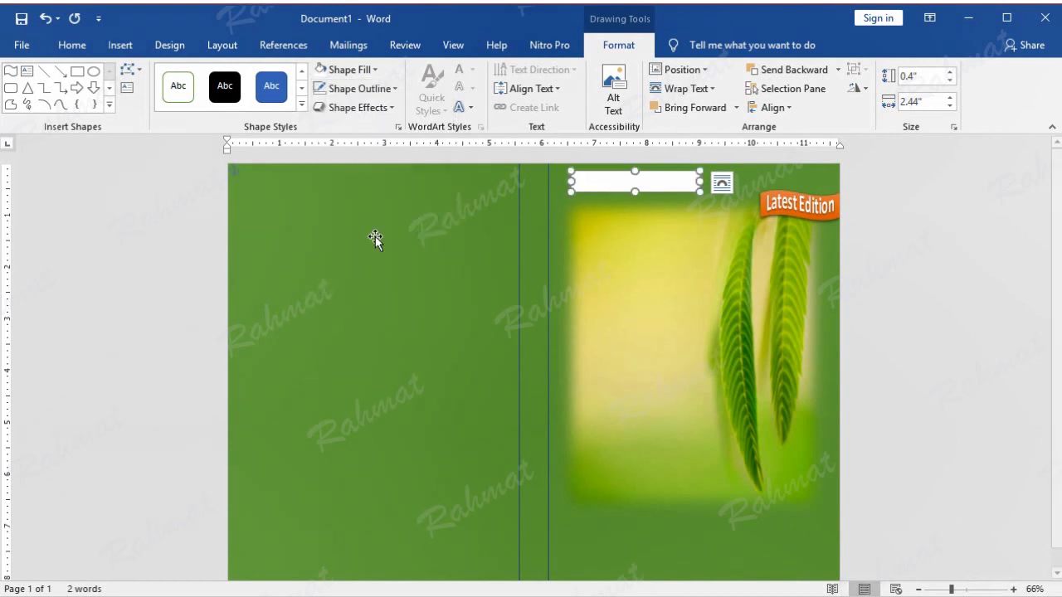
{"action": "left_click", "coordinate": [353, 70]}
{"action": "mouse_move", "coordinate": [405, 280]}
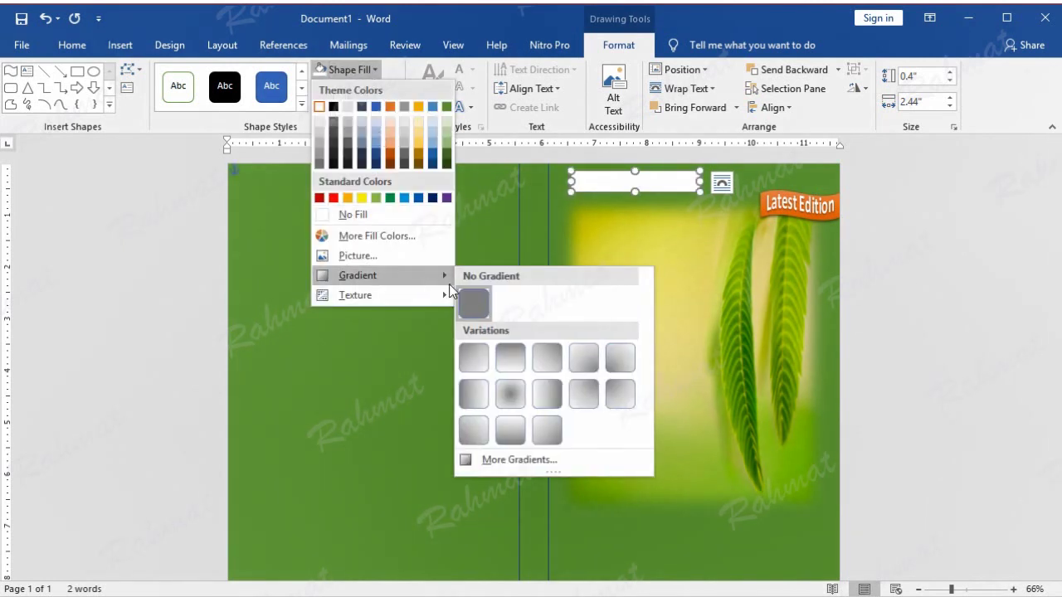
{"action": "left_click", "coordinate": [498, 460]}
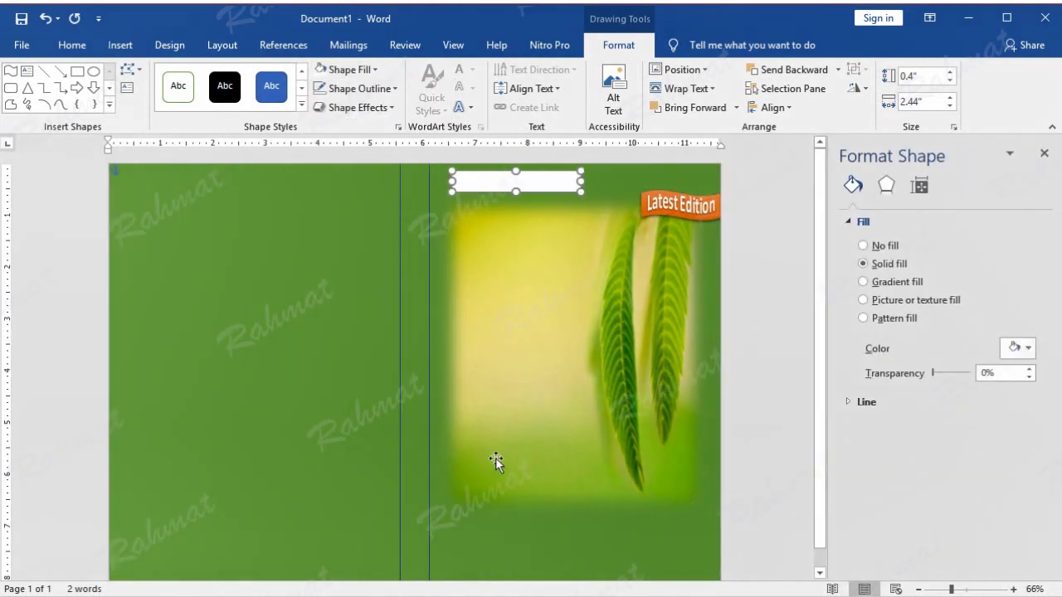
- Set the white bar's fill transparency to 78% and bring up the WordArt gallery
{"action": "left_click", "coordinate": [984, 373]}
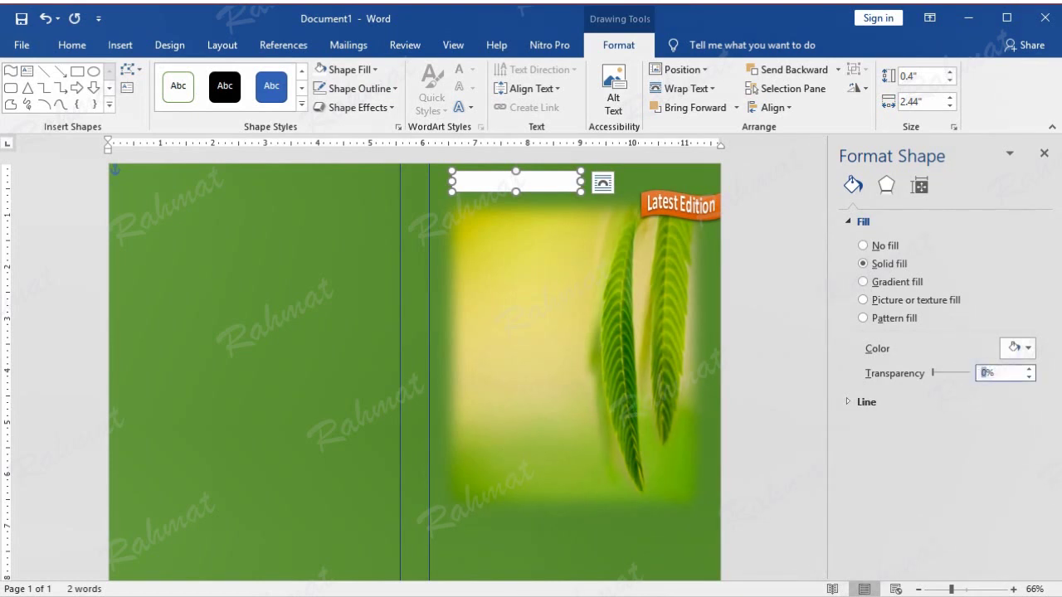
{"action": "type", "text": "78"}
{"action": "key", "text": "Return"}
{"action": "left_click", "coordinate": [777, 279]}
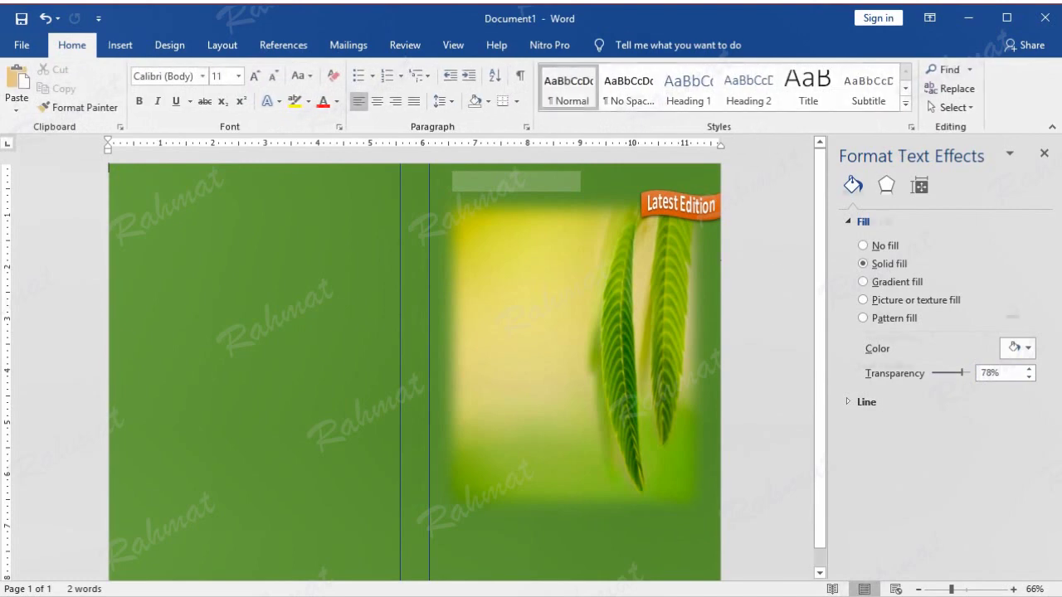
{"action": "left_click", "coordinate": [515, 188]}
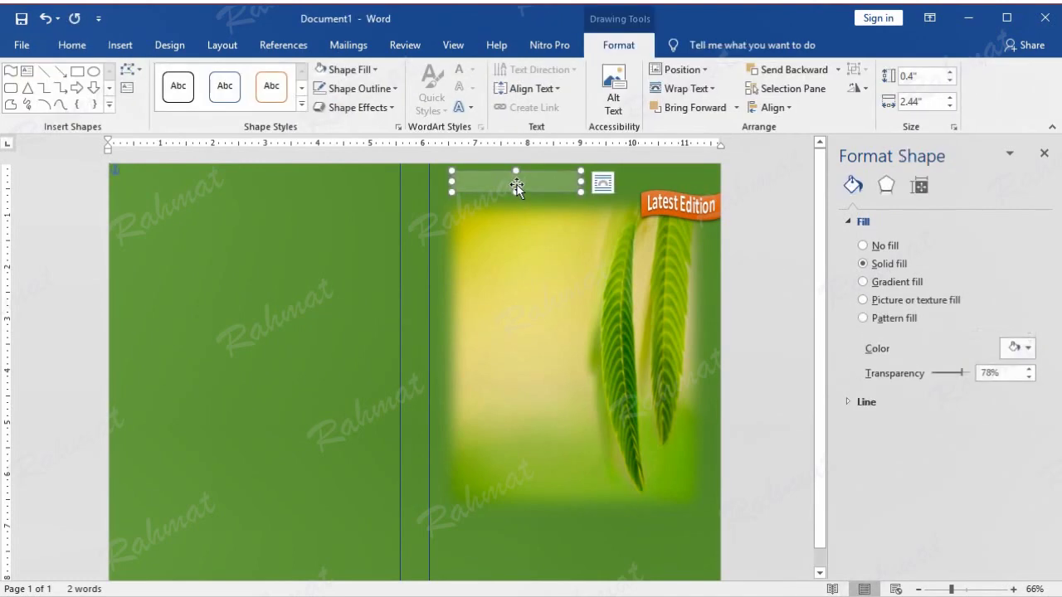
{"action": "left_click", "coordinate": [766, 188]}
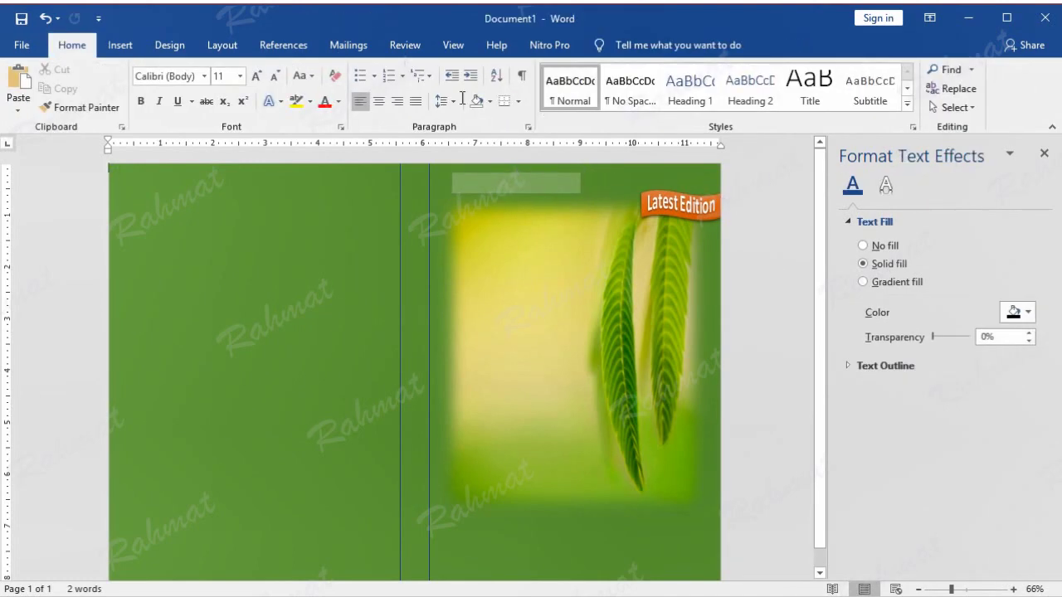
{"action": "left_click", "coordinate": [123, 47]}
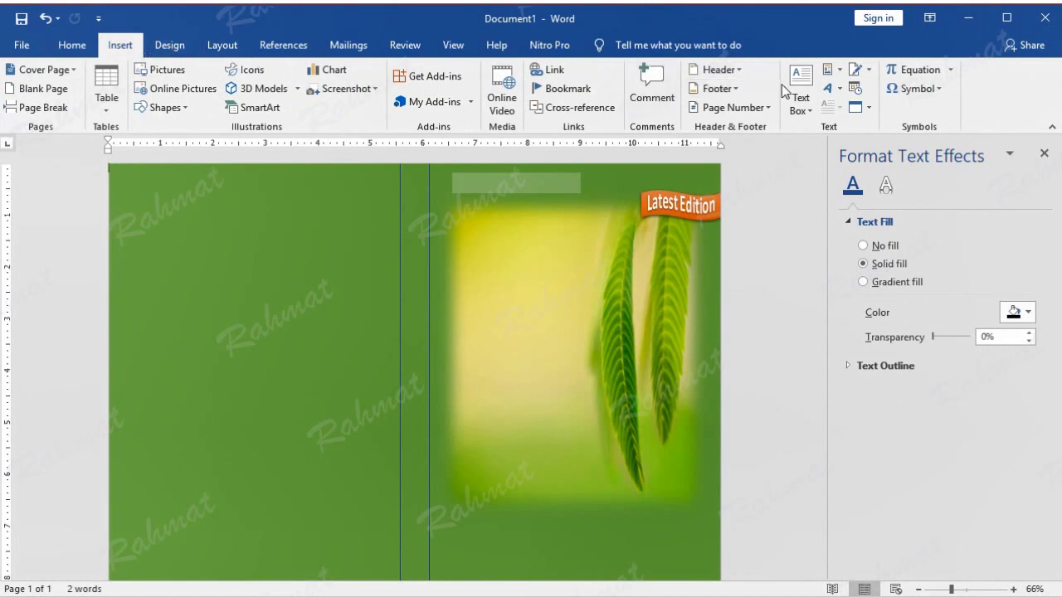
{"action": "left_click", "coordinate": [839, 89]}
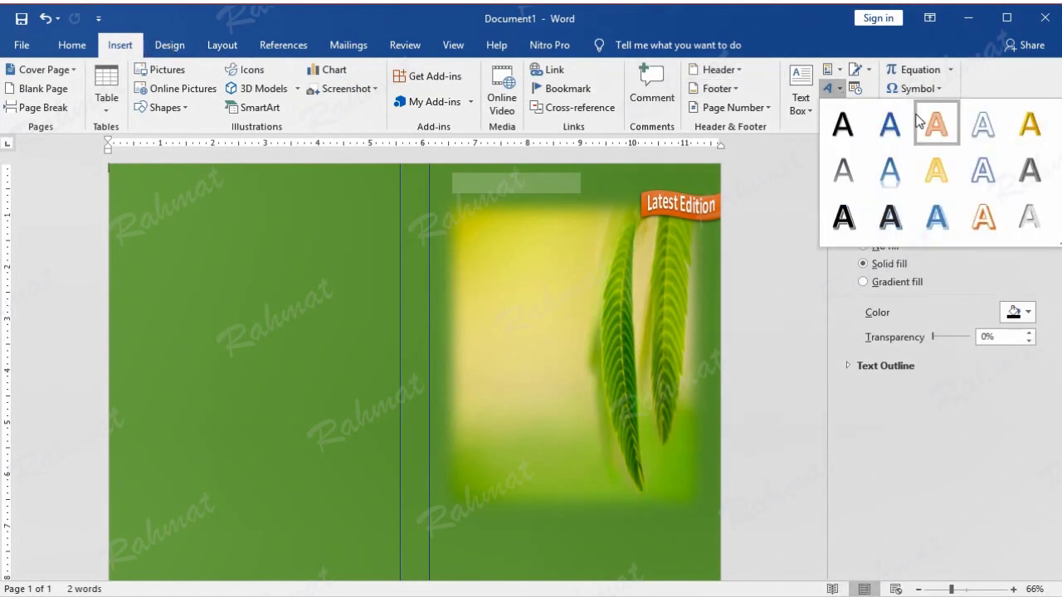
- Insert a WordArt box with the author's name and degree, capitalizing the surname's first letter
{"action": "left_click", "coordinate": [981, 126]}
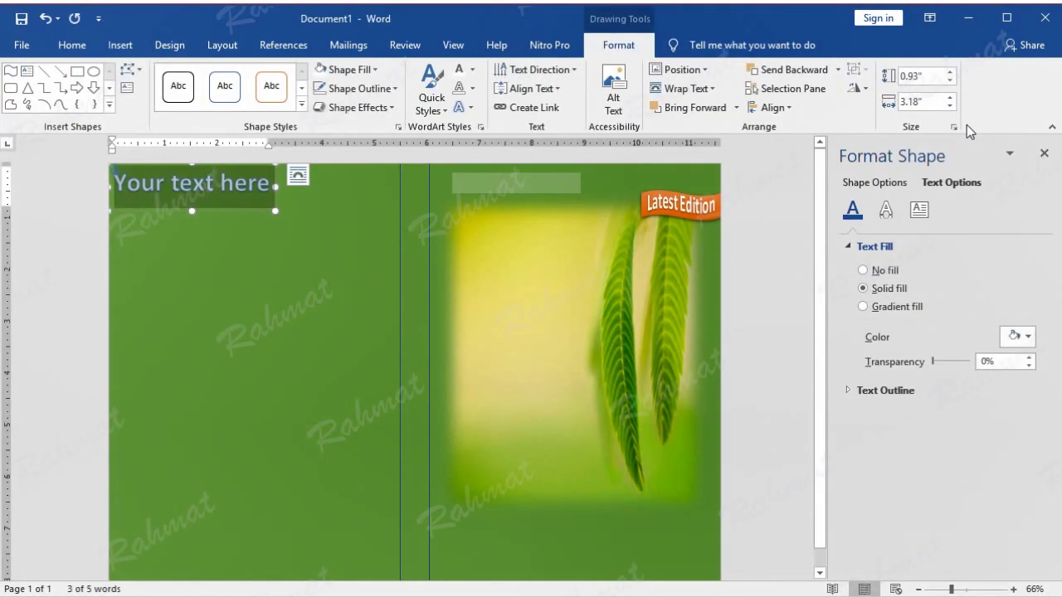
{"action": "type", "text": "Rahmat maulana"}
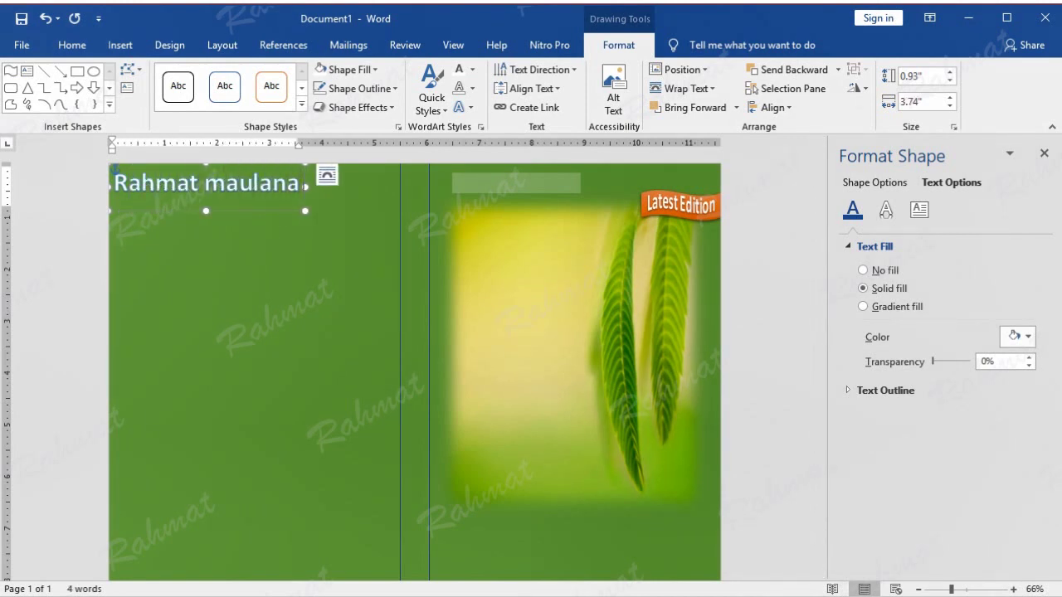
{"action": "type", "text": ", SE"}
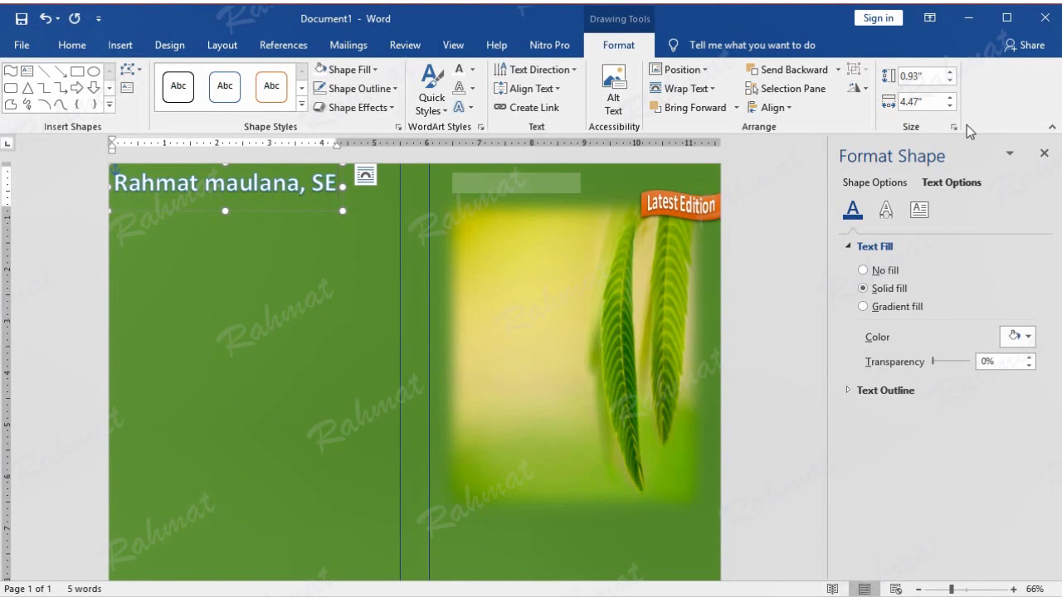
{"action": "left_click", "coordinate": [220, 181]}
{"action": "key", "text": "BackSpace"}
{"action": "type", "text": "M"}
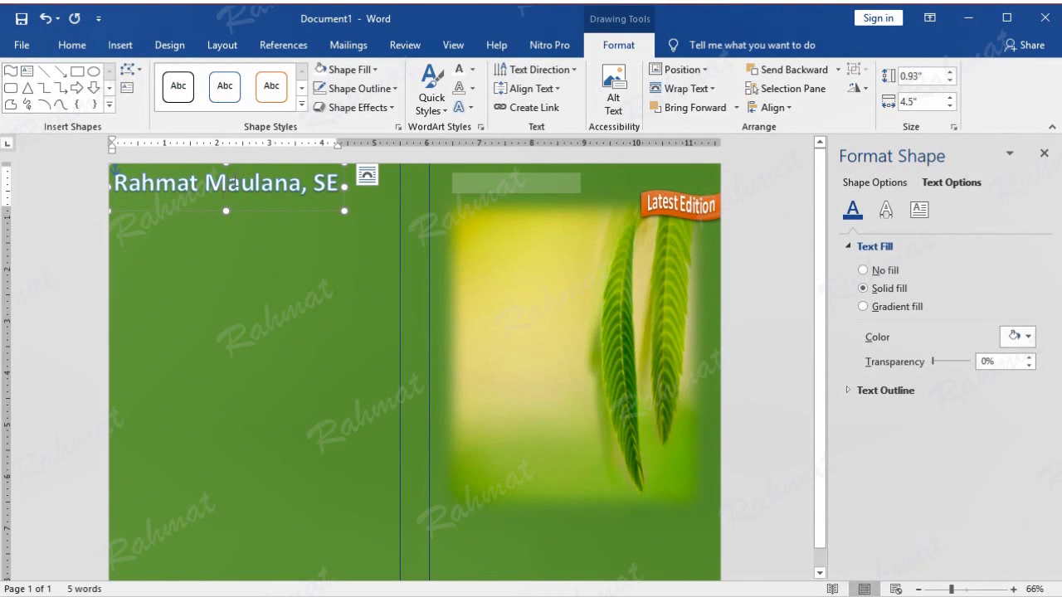
{"action": "triple_click", "coordinate": [233, 182]}
{"action": "left_click", "coordinate": [80, 52]}
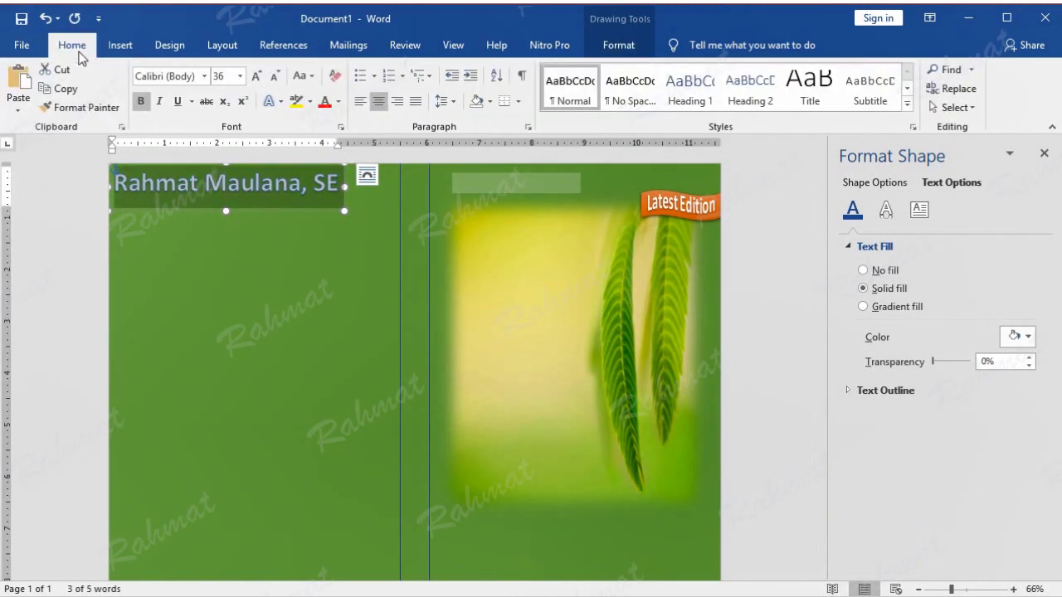
- Set the author's name to 18 pt and drag it onto the translucent bar
{"action": "left_click", "coordinate": [240, 76]}
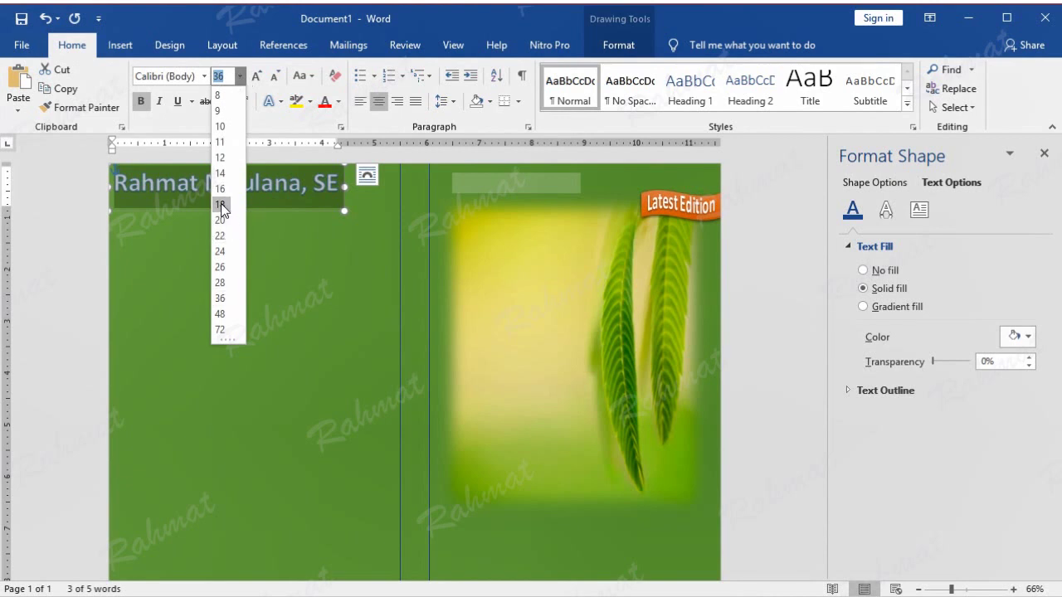
{"action": "left_click", "coordinate": [220, 203]}
{"action": "left_click_drag", "start_coordinate": [192, 191], "coordinate": [537, 200]}
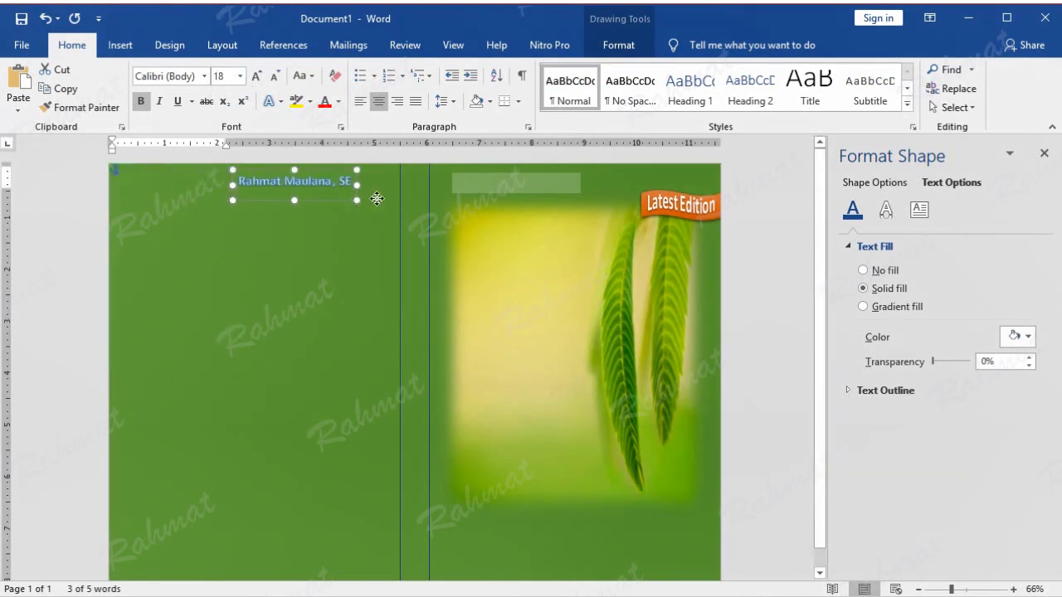
{"action": "left_click", "coordinate": [519, 184]}
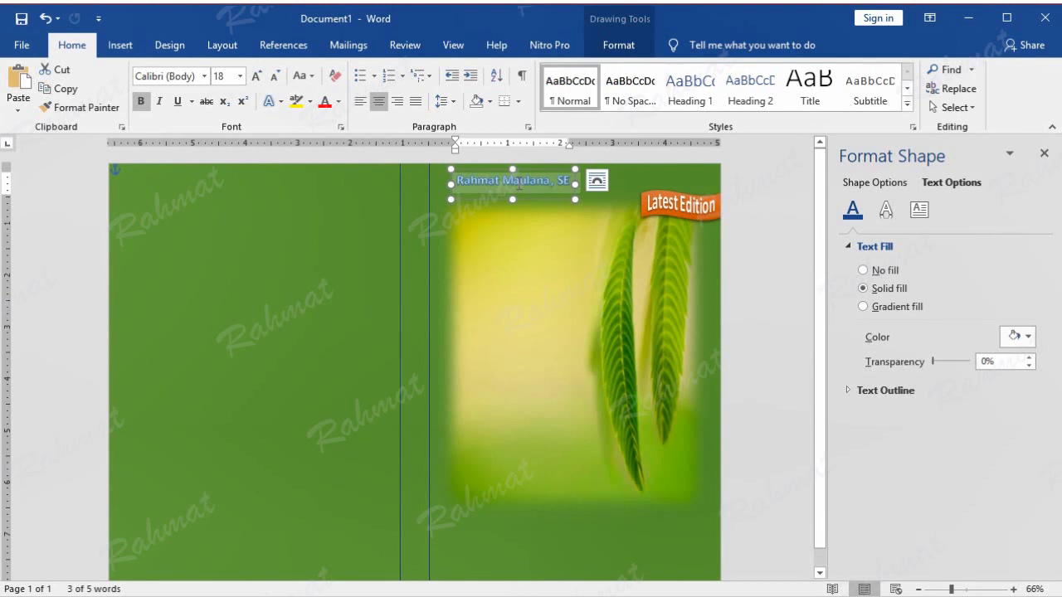
- Give the author's name white text fill with no outline and nudge it into place on the bar
{"action": "left_click", "coordinate": [616, 46]}
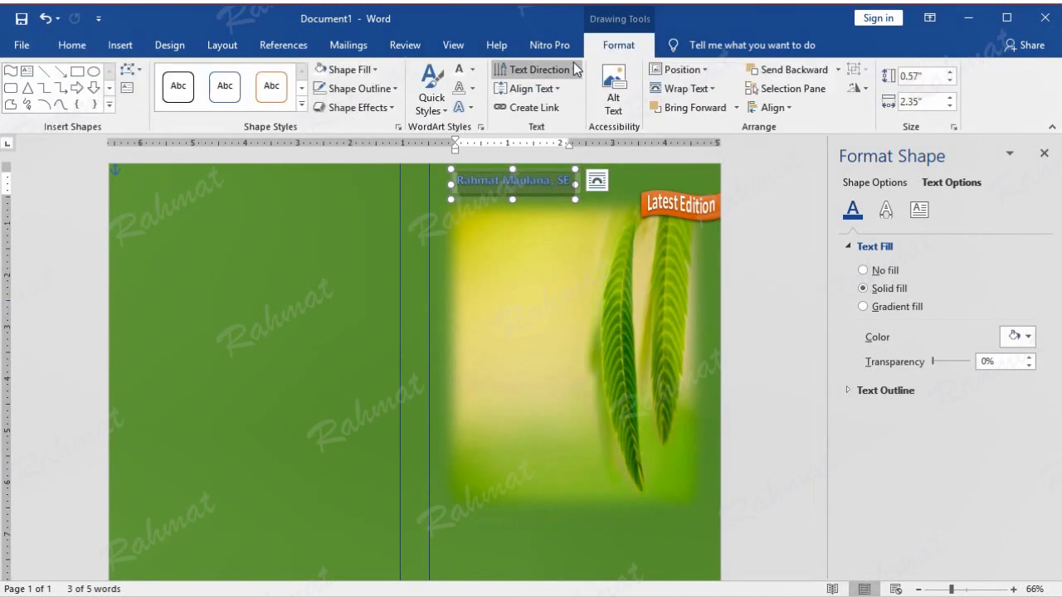
{"action": "left_click", "coordinate": [472, 70]}
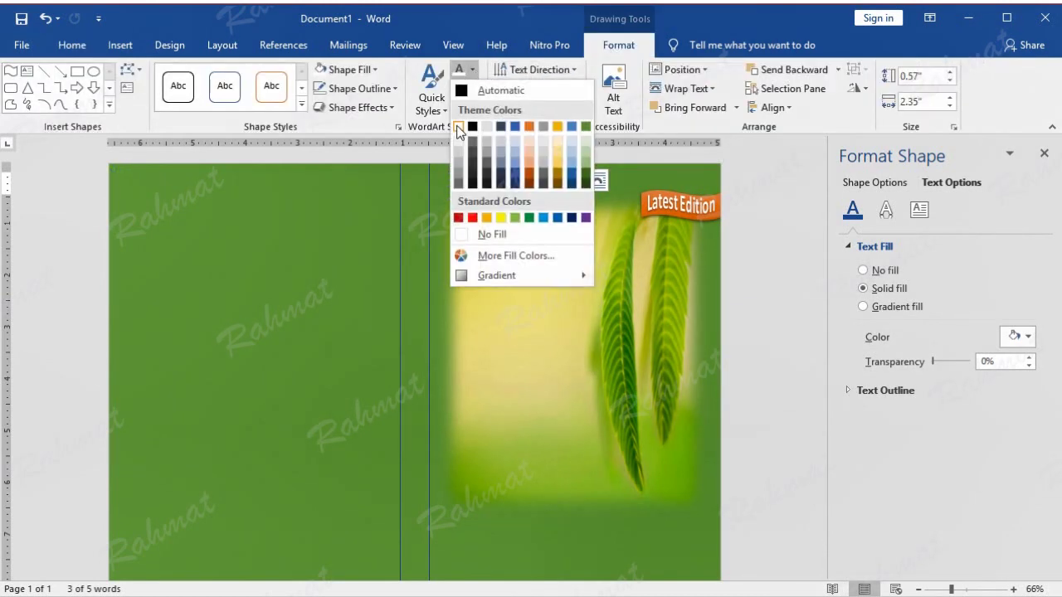
{"action": "key", "text": "Escape"}
{"action": "left_click", "coordinate": [472, 88]}
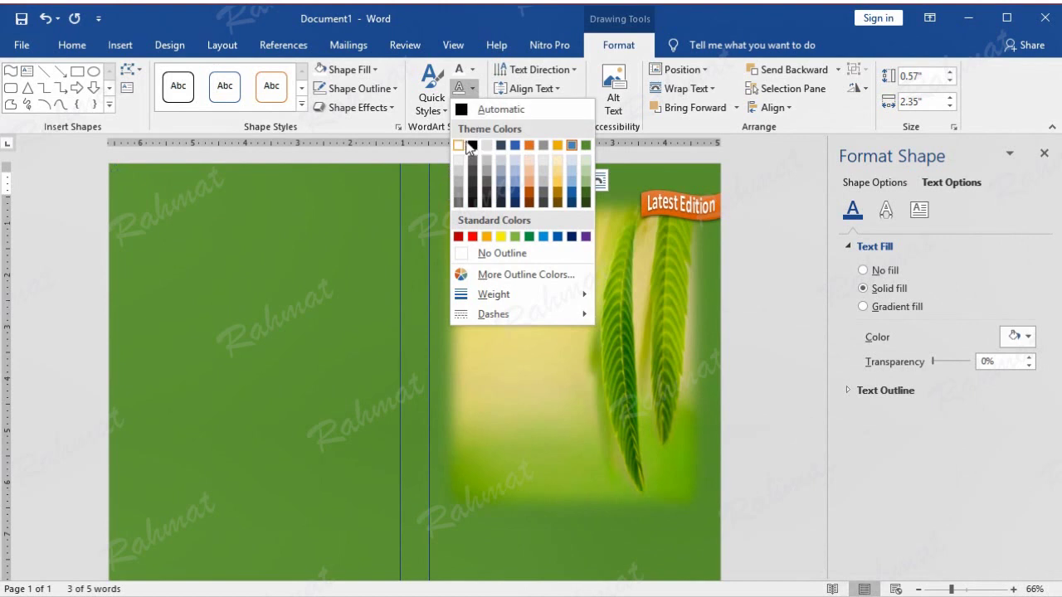
{"action": "left_click", "coordinate": [508, 253]}
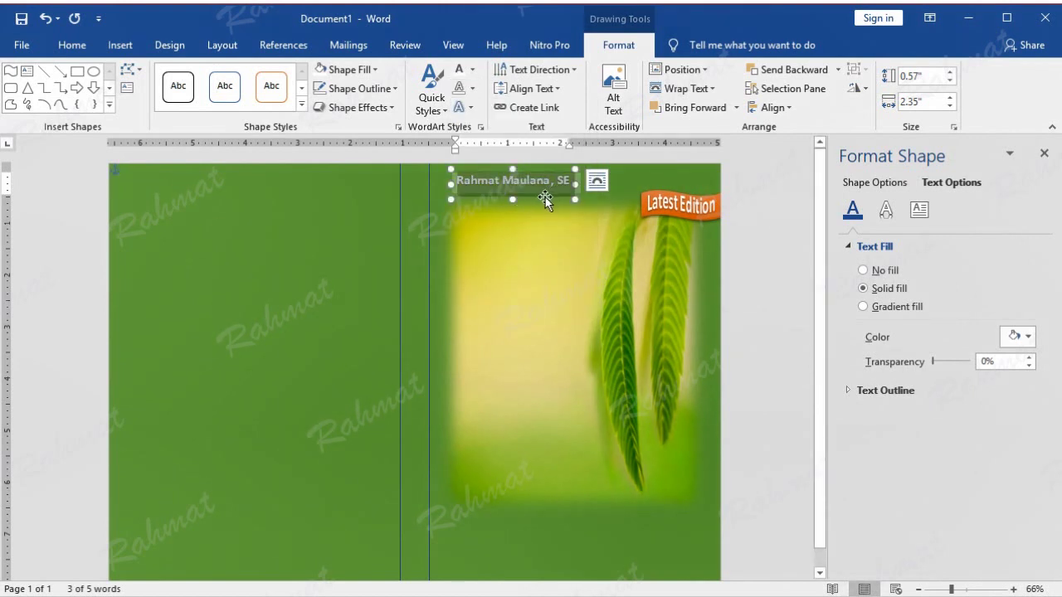
{"action": "left_click_drag", "start_coordinate": [541, 201], "coordinate": [544, 201]}
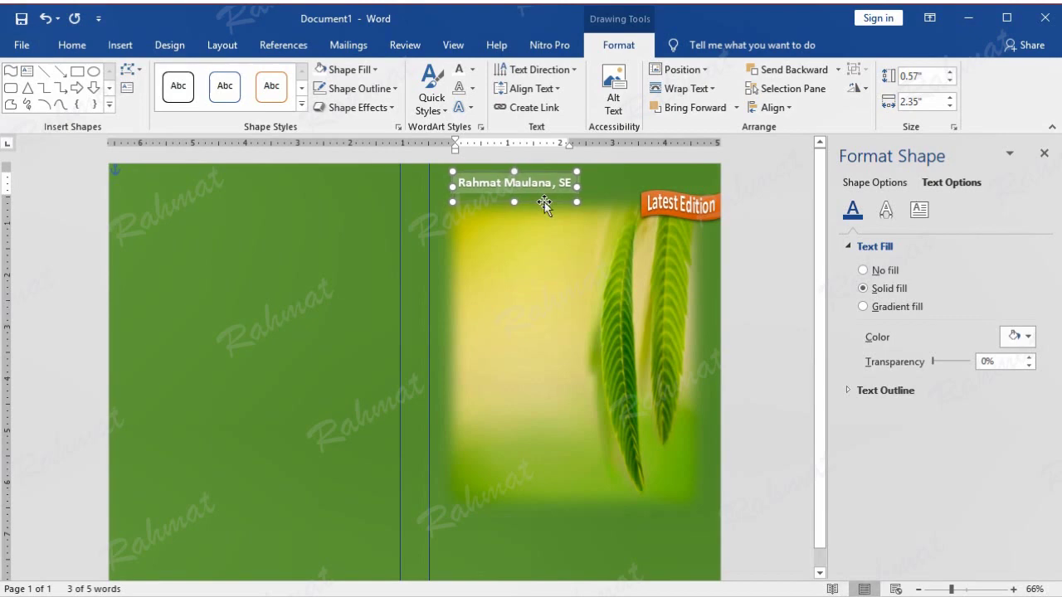
{"action": "left_click", "coordinate": [759, 185]}
{"action": "left_click", "coordinate": [563, 186]}
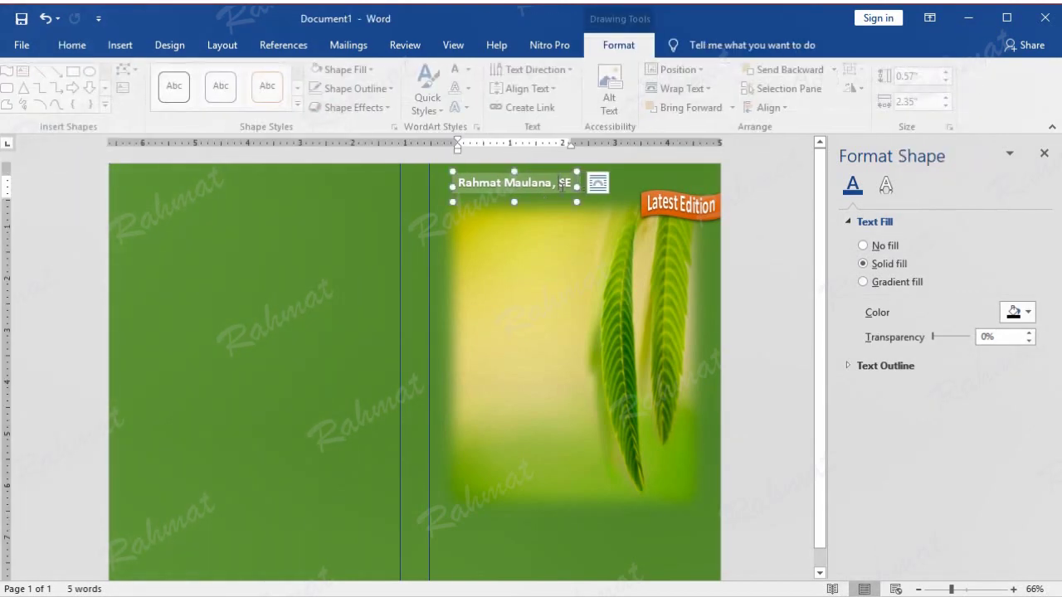
{"action": "left_click_drag", "start_coordinate": [561, 206], "coordinate": [563, 206]}
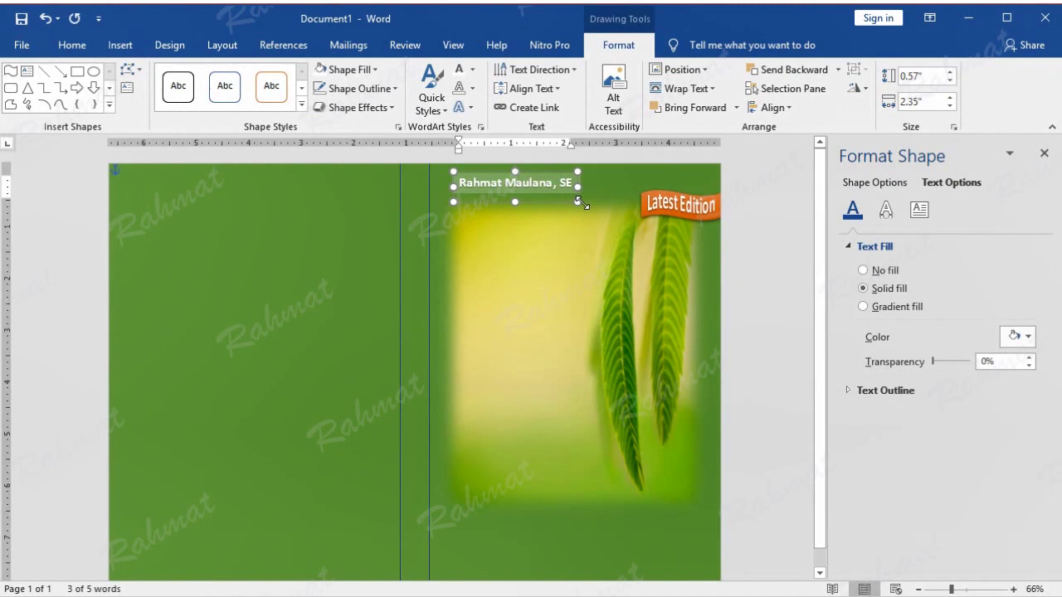
{"action": "left_click", "coordinate": [782, 236]}
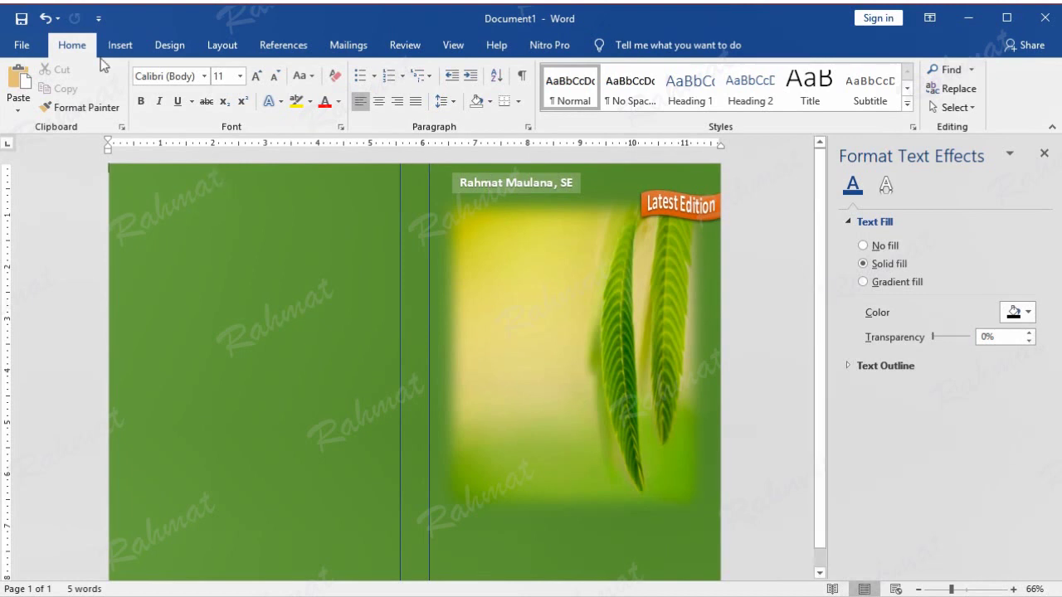
- Insert a WordArt box reading 'Microsoft' and move it over the lower leaf picture
{"action": "left_click", "coordinate": [126, 47]}
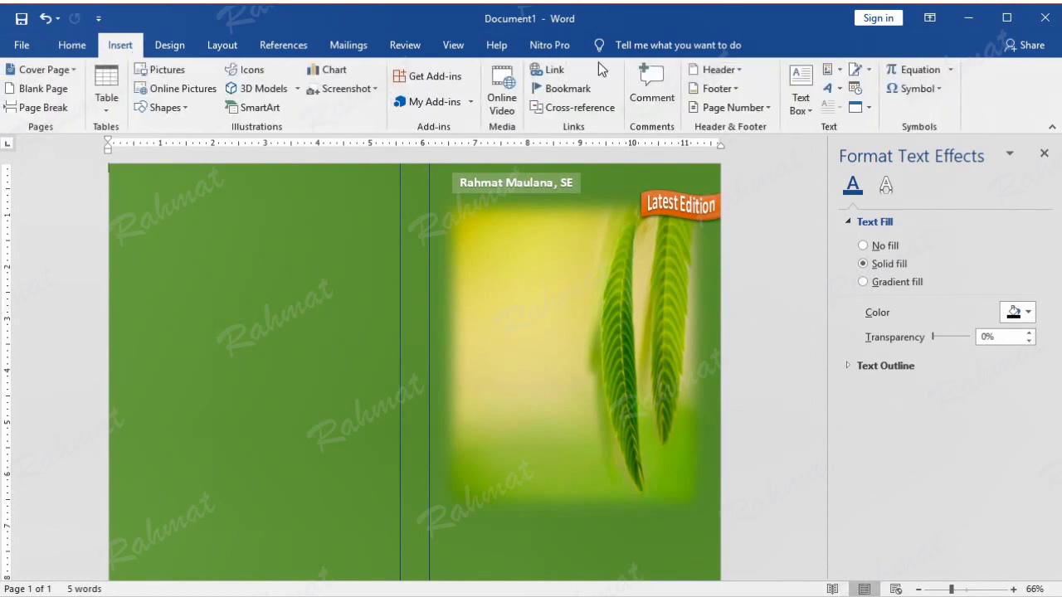
{"action": "left_click", "coordinate": [838, 89]}
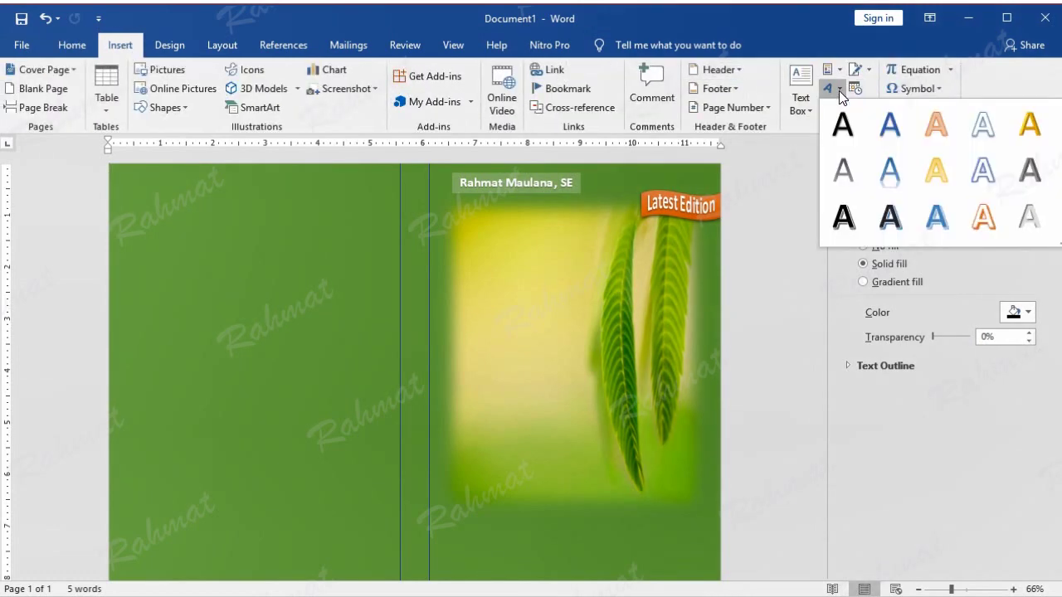
{"action": "left_click", "coordinate": [986, 130]}
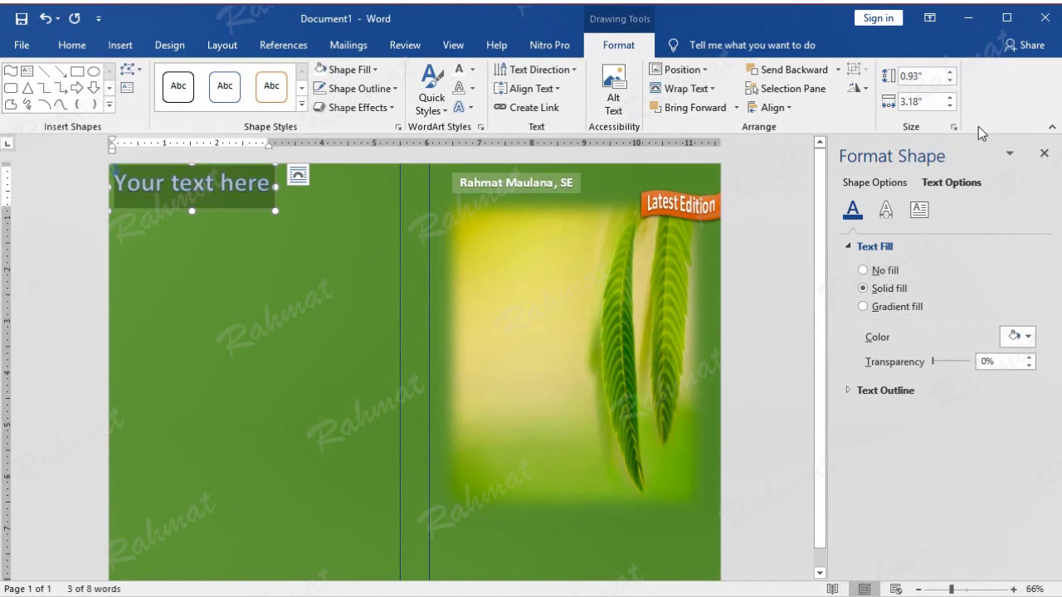
{"action": "type", "text": "Nic"}
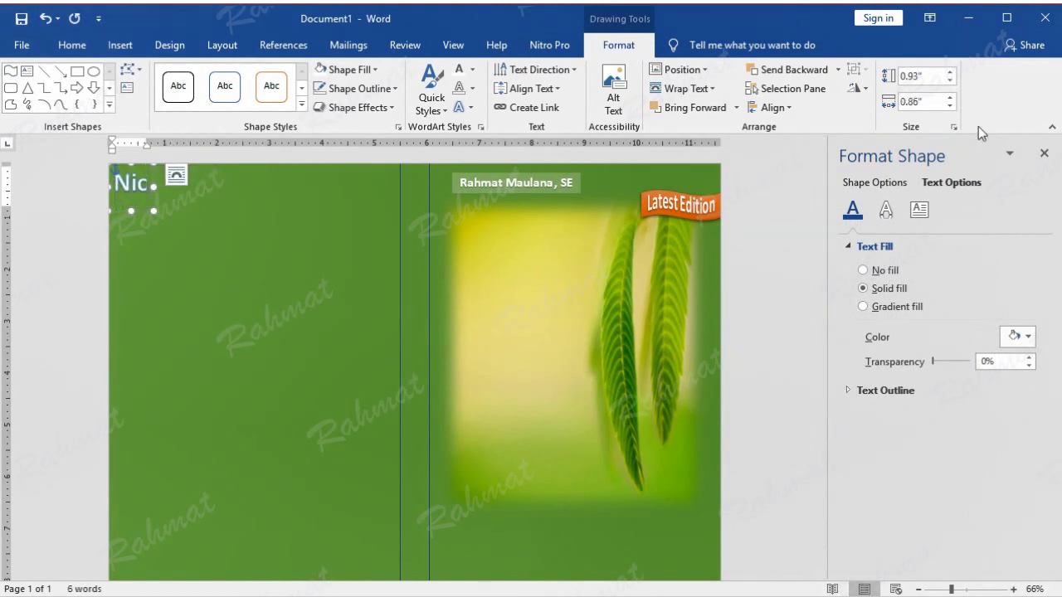
{"action": "key", "text": "BackSpace"}
{"action": "key", "text": "BackSpace"}
{"action": "key", "text": "BackSpace"}
{"action": "type", "text": "Microsoft"}
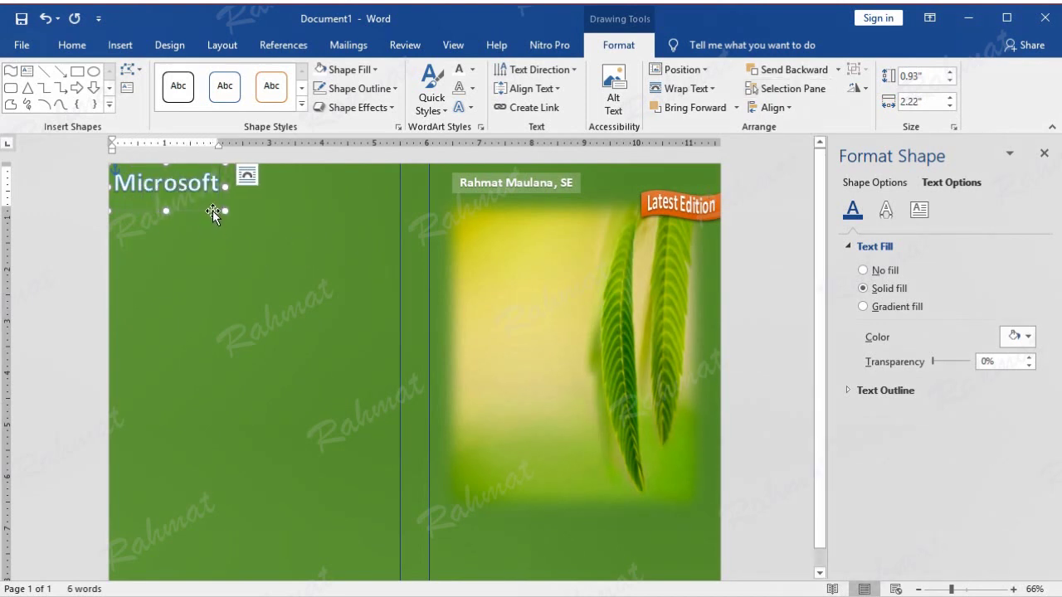
{"action": "left_click_drag", "start_coordinate": [212, 212], "coordinate": [566, 495]}
{"action": "double_click", "coordinate": [547, 462]}
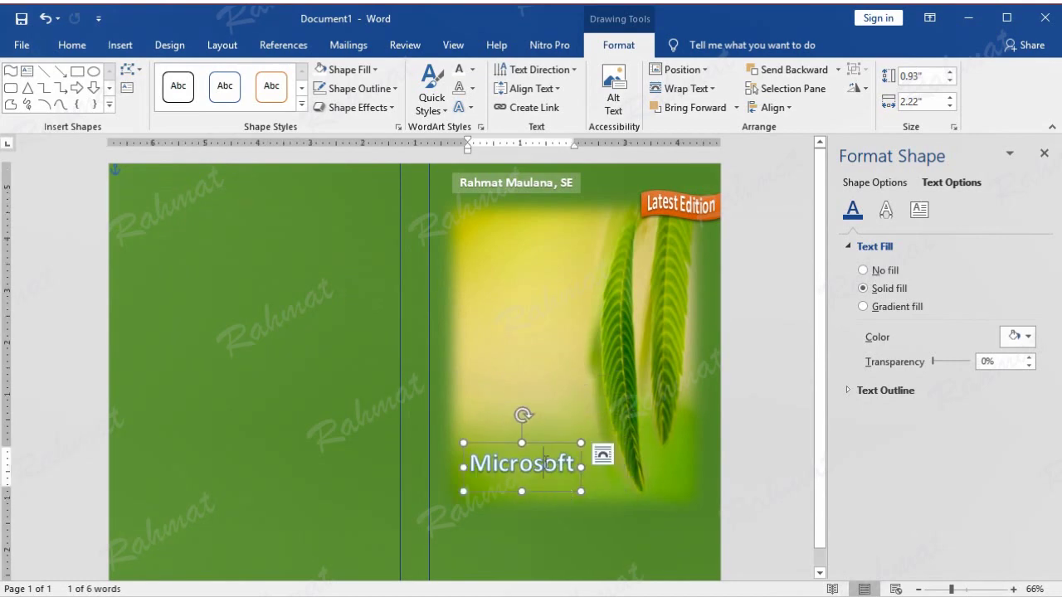
{"action": "left_click", "coordinate": [72, 45]}
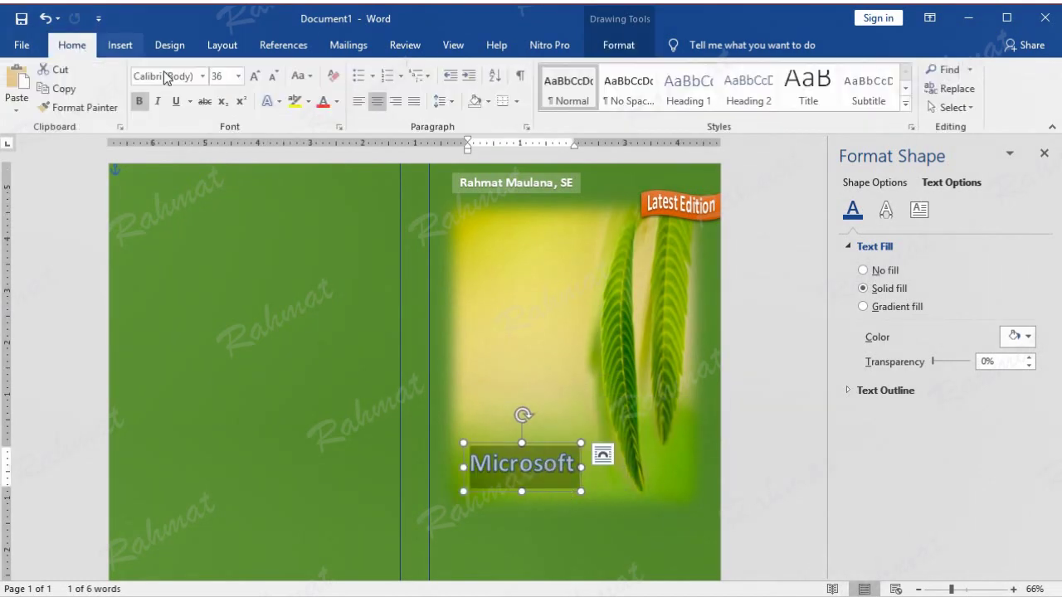
- Change the 'Microsoft' WordArt title's font to Jokerman LET
{"action": "left_click", "coordinate": [203, 75]}
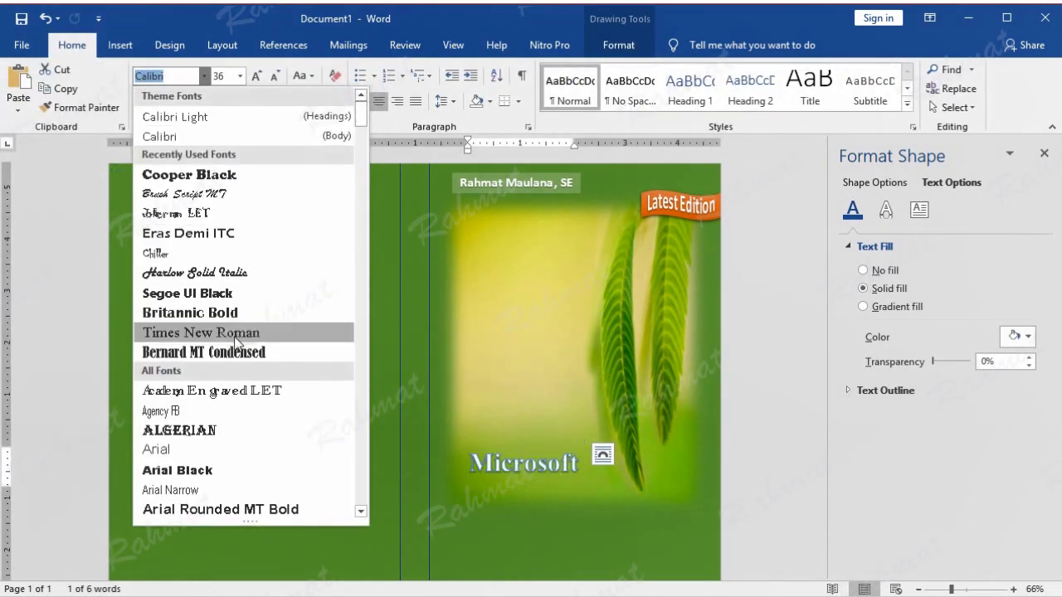
{"action": "scroll", "coordinate": [243, 388], "scroll_direction": "down", "scroll_amount": 3}
{"action": "scroll", "coordinate": [246, 396], "scroll_direction": "down", "scroll_amount": 4}
{"action": "scroll", "coordinate": [246, 396], "scroll_direction": "down", "scroll_amount": 2}
{"action": "scroll", "coordinate": [246, 397], "scroll_direction": "down", "scroll_amount": 3}
{"action": "scroll", "coordinate": [247, 396], "scroll_direction": "down", "scroll_amount": 4}
{"action": "scroll", "coordinate": [247, 396], "scroll_direction": "down", "scroll_amount": 1}
{"action": "scroll", "coordinate": [247, 397], "scroll_direction": "down", "scroll_amount": 2}
{"action": "scroll", "coordinate": [246, 396], "scroll_direction": "down", "scroll_amount": 4}
{"action": "scroll", "coordinate": [246, 396], "scroll_direction": "down", "scroll_amount": 2}
{"action": "scroll", "coordinate": [247, 396], "scroll_direction": "down", "scroll_amount": 5}
{"action": "scroll", "coordinate": [247, 397], "scroll_direction": "down", "scroll_amount": 1}
{"action": "scroll", "coordinate": [246, 397], "scroll_direction": "down", "scroll_amount": 4}
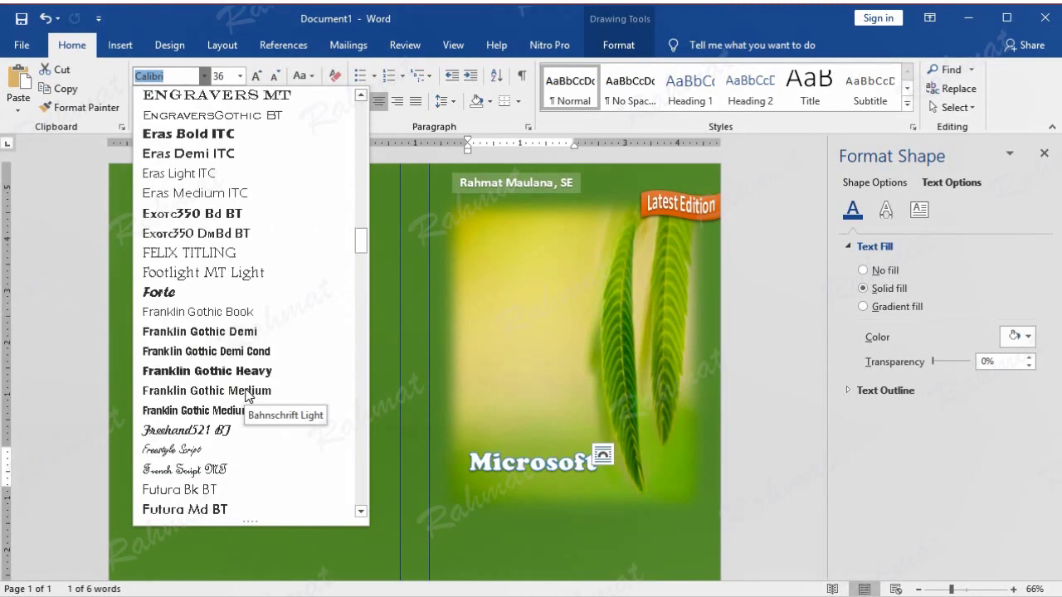
{"action": "scroll", "coordinate": [246, 396], "scroll_direction": "up", "scroll_amount": 1}
{"action": "scroll", "coordinate": [239, 422], "scroll_direction": "down", "scroll_amount": 2}
{"action": "scroll", "coordinate": [240, 422], "scroll_direction": "down", "scroll_amount": 6}
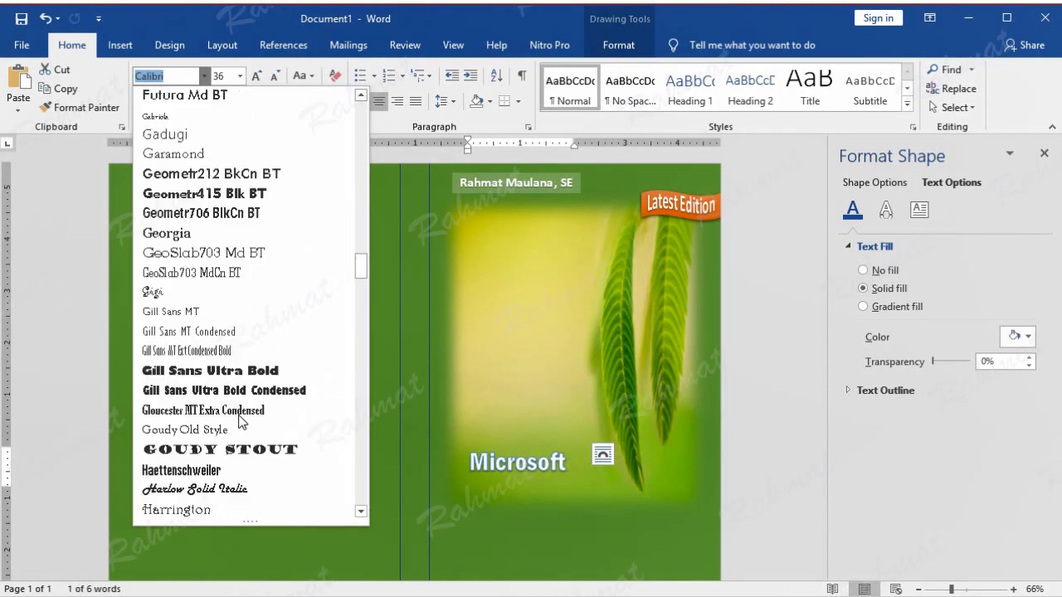
{"action": "scroll", "coordinate": [240, 421], "scroll_direction": "down", "scroll_amount": 3}
{"action": "scroll", "coordinate": [240, 421], "scroll_direction": "down", "scroll_amount": 2}
{"action": "scroll", "coordinate": [239, 421], "scroll_direction": "down", "scroll_amount": 4}
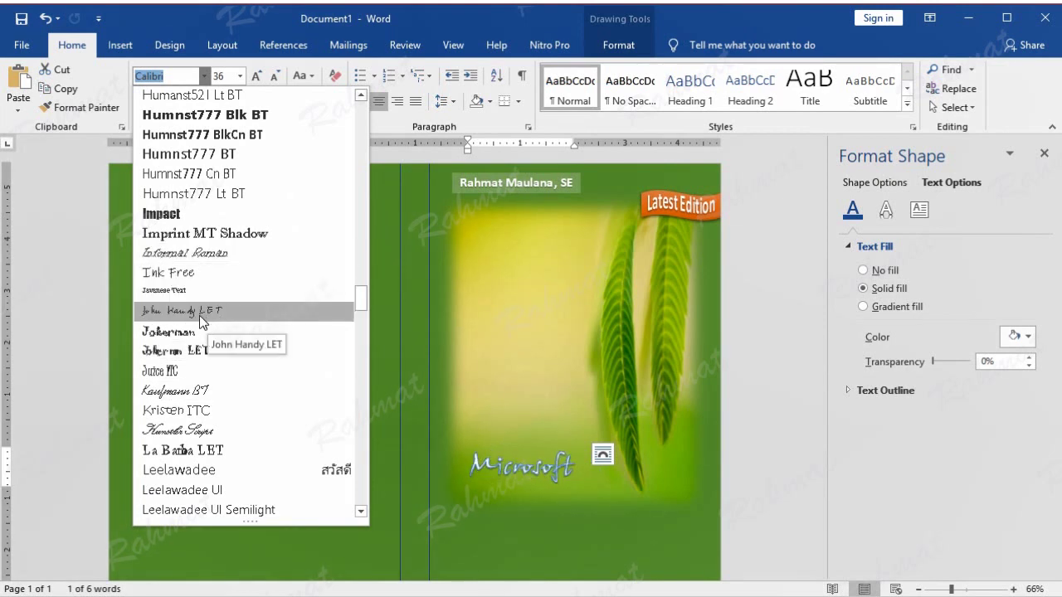
{"action": "left_click", "coordinate": [209, 349]}
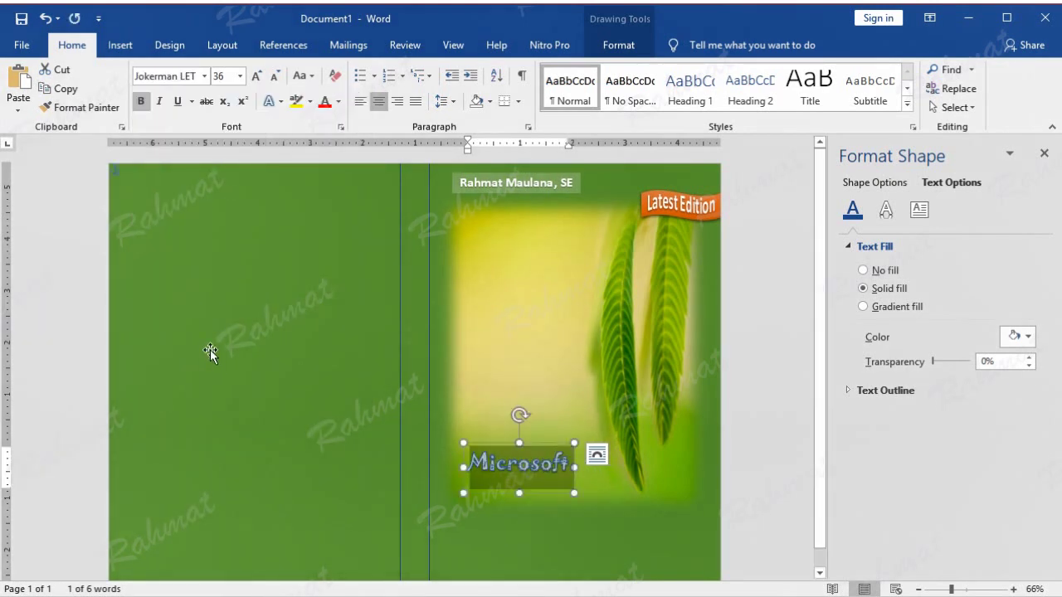
- Set the Microsoft title to 48 pt with a yellow text fill
{"action": "left_click", "coordinate": [240, 76]}
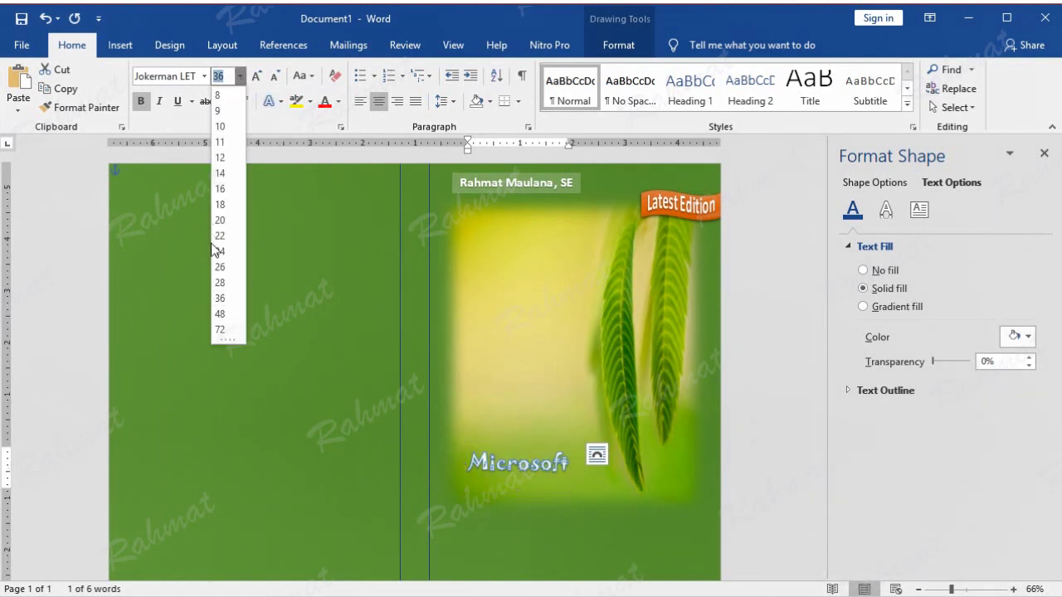
{"action": "left_click", "coordinate": [220, 313]}
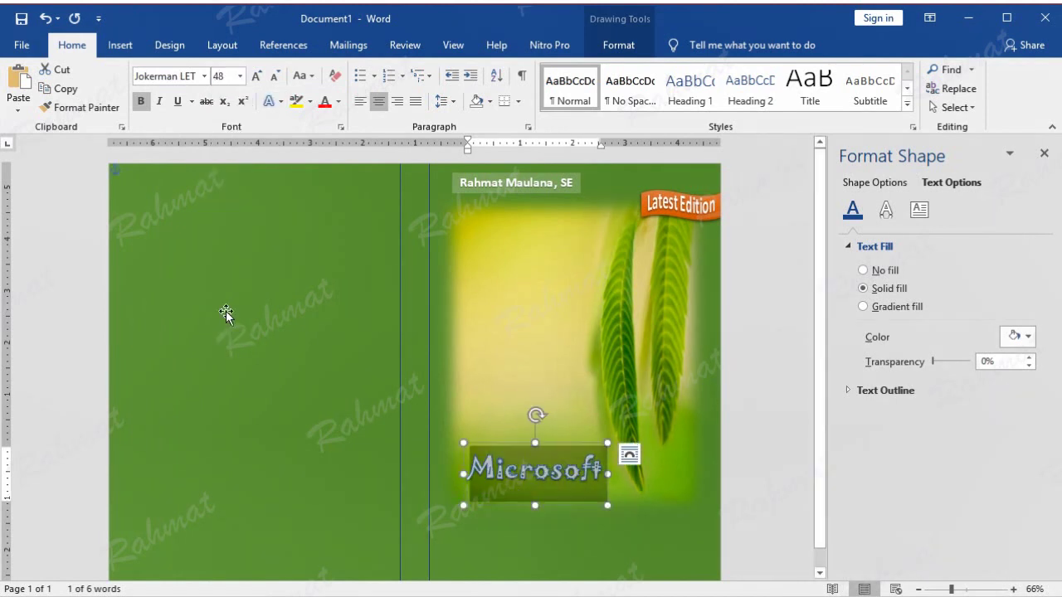
{"action": "left_click", "coordinate": [619, 46]}
{"action": "left_click", "coordinate": [473, 70]}
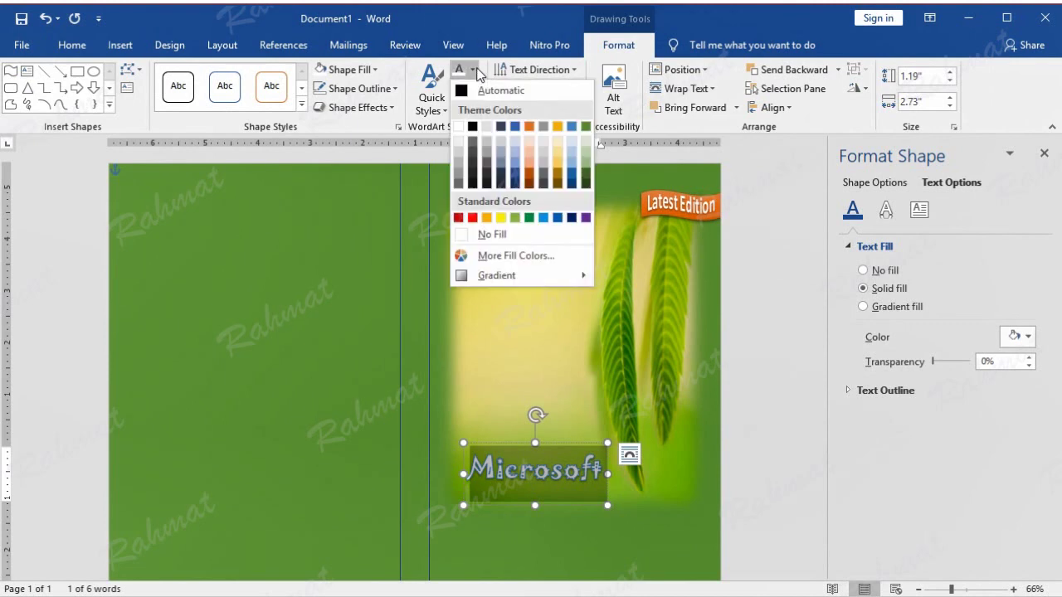
{"action": "left_click", "coordinate": [501, 218]}
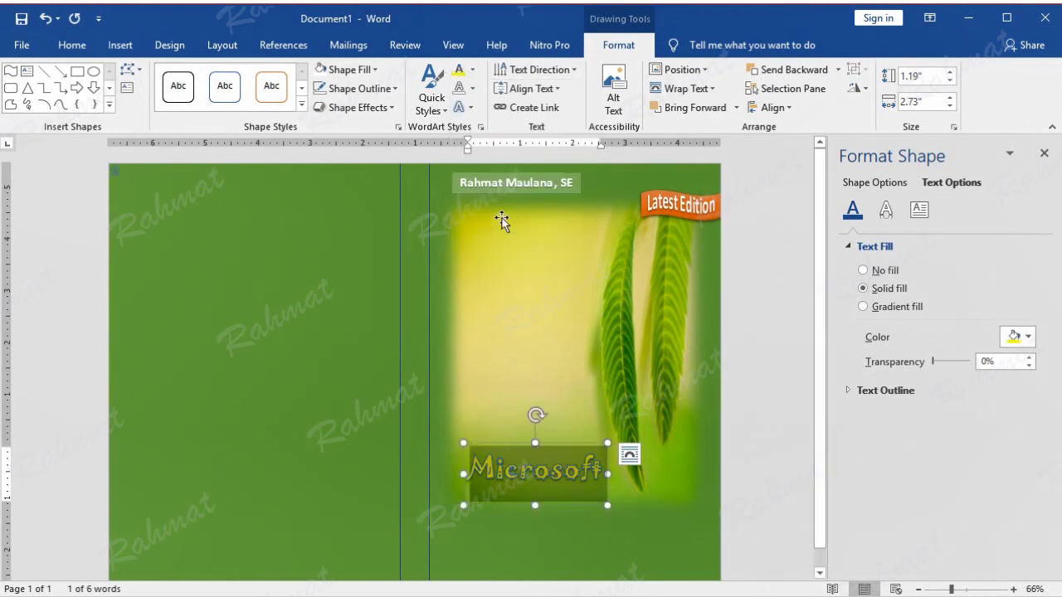
- Remove the title's text outline and apply a bevel text effect
{"action": "left_click", "coordinate": [472, 88]}
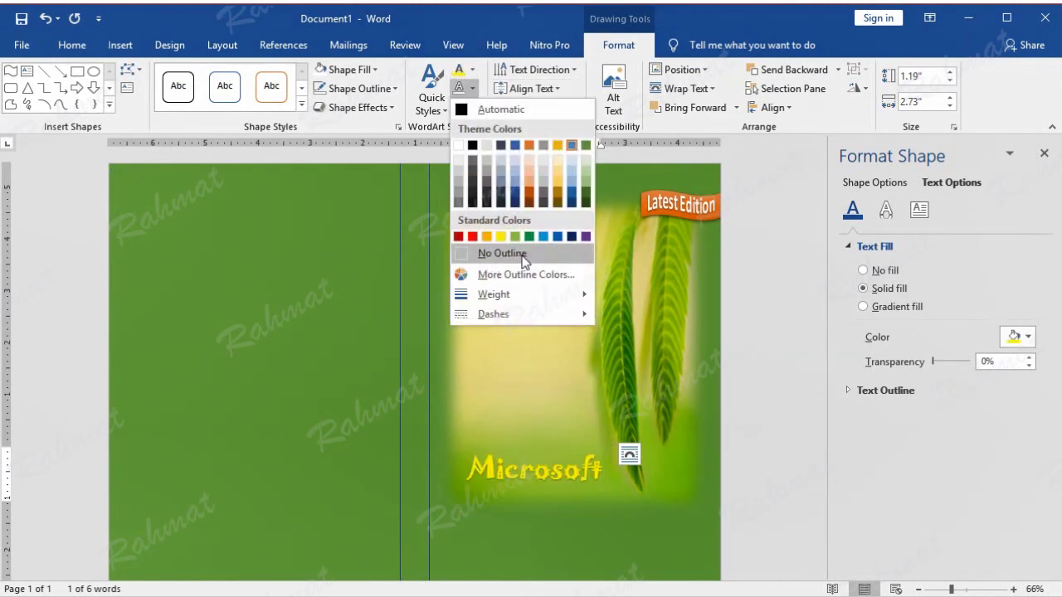
{"action": "left_click", "coordinate": [521, 252]}
{"action": "left_click", "coordinate": [471, 107]}
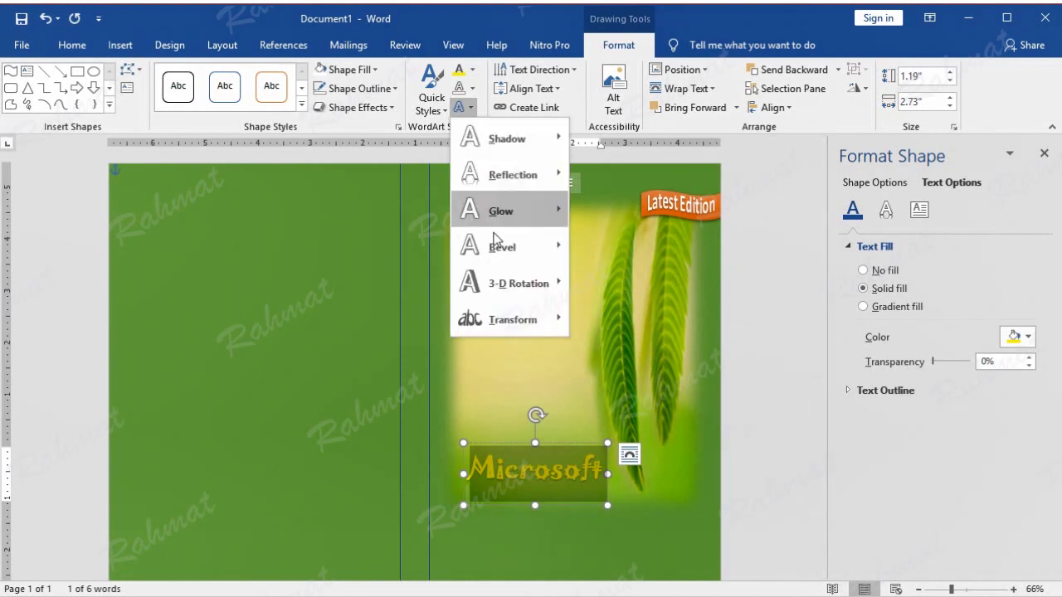
{"action": "mouse_move", "coordinate": [500, 247]}
{"action": "left_click", "coordinate": [599, 331]}
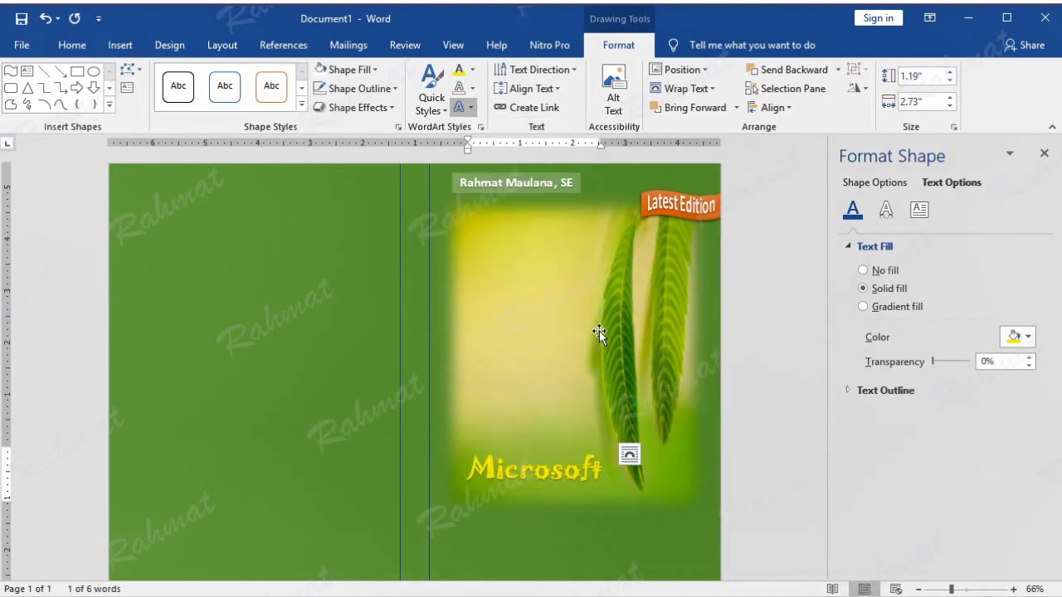
- Enlarge the 'Microsoft' text to 60 pt
{"action": "left_click", "coordinate": [592, 470]}
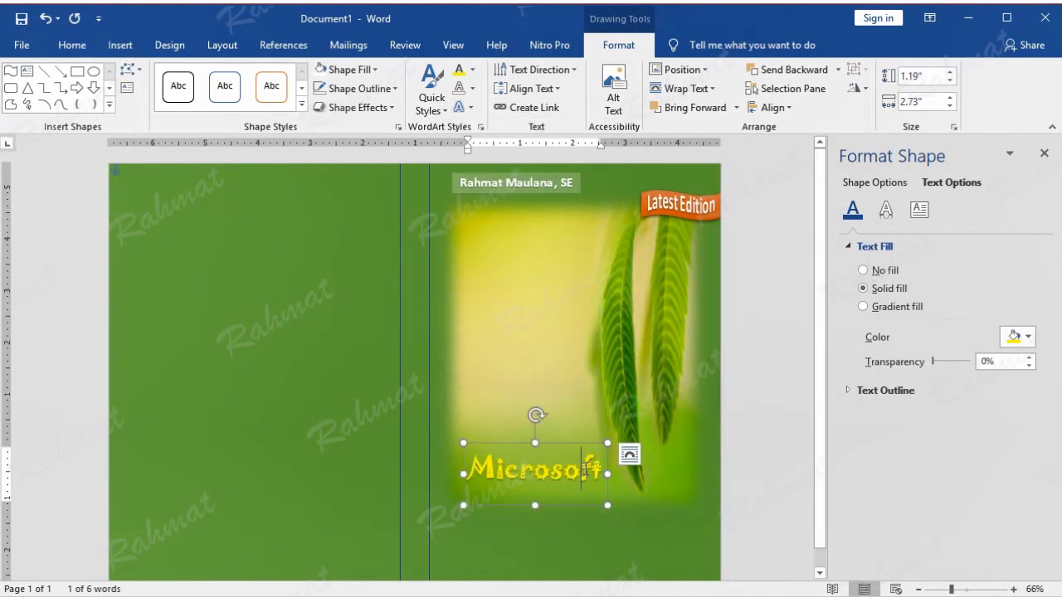
{"action": "double_click", "coordinate": [589, 472]}
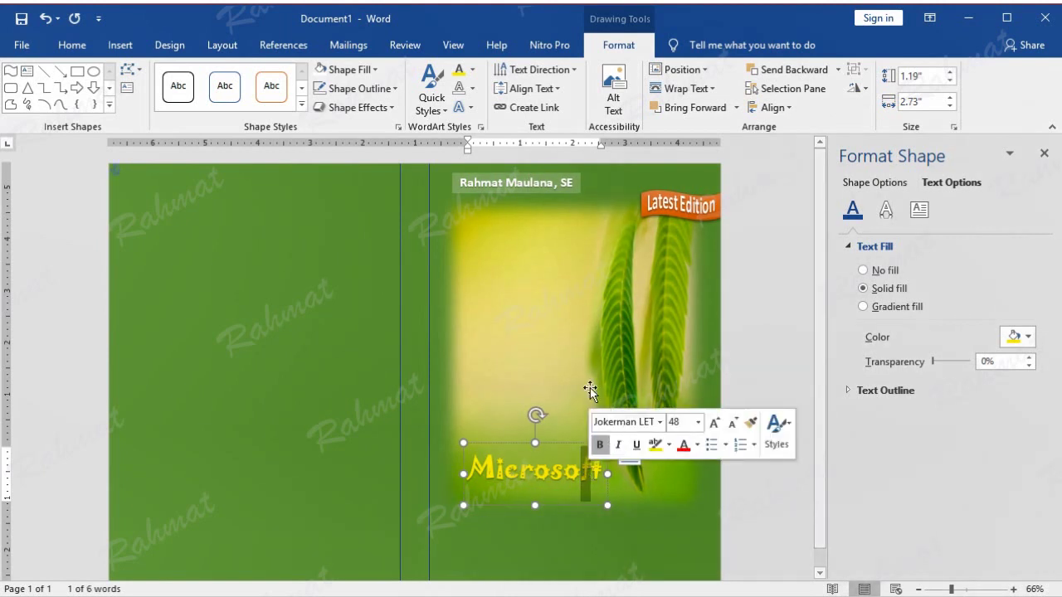
{"action": "left_click", "coordinate": [72, 45]}
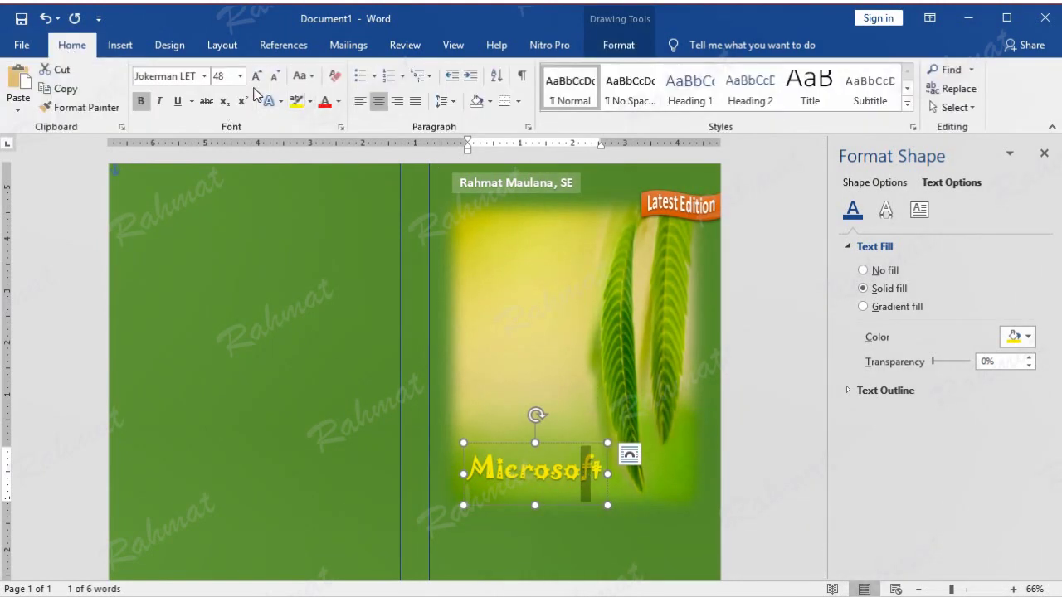
{"action": "left_click", "coordinate": [230, 76]}
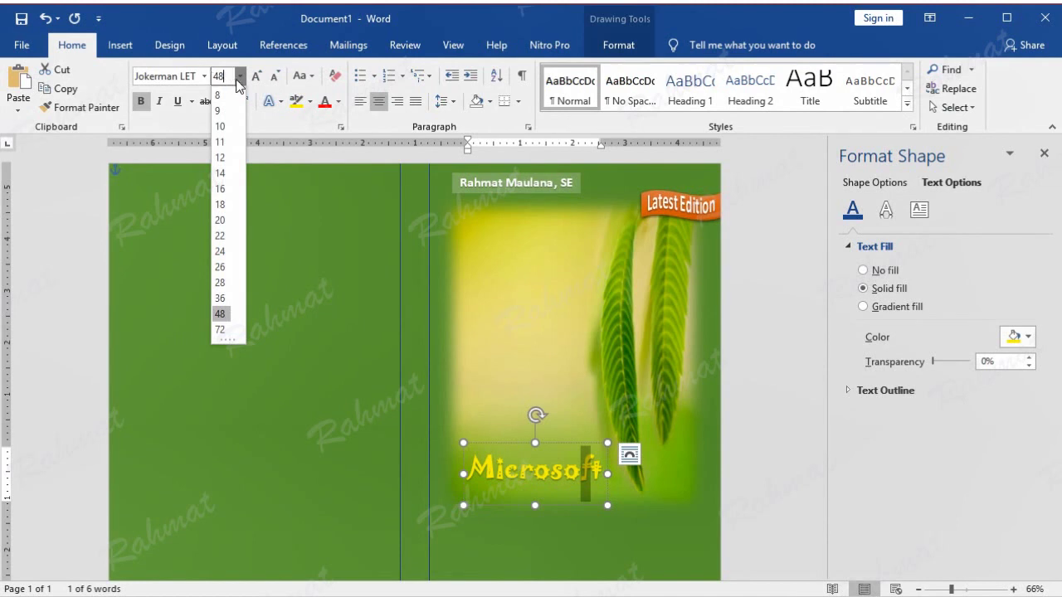
{"action": "left_click", "coordinate": [238, 77]}
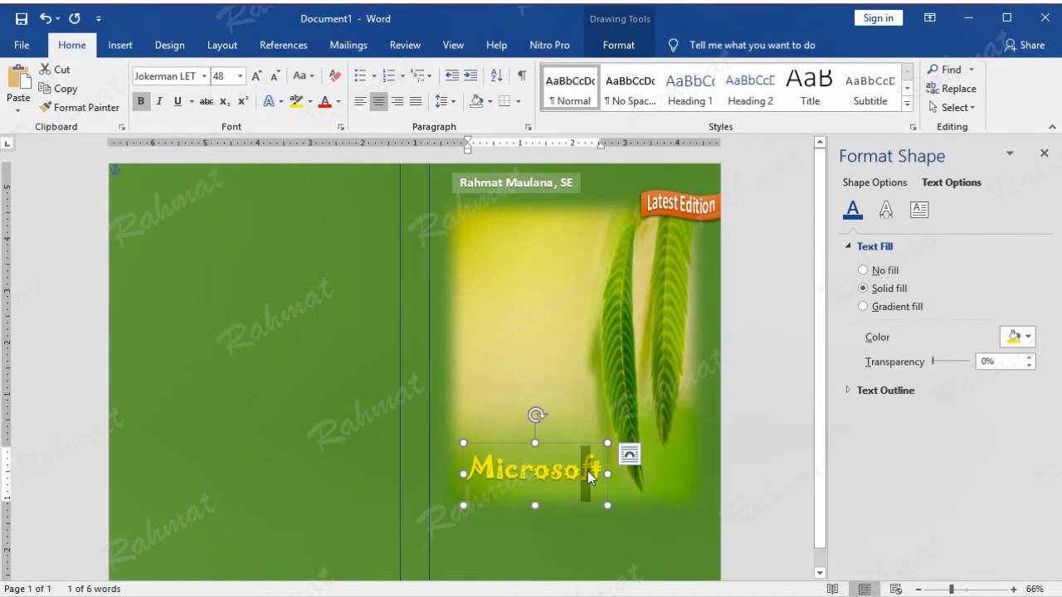
{"action": "left_click", "coordinate": [218, 75]}
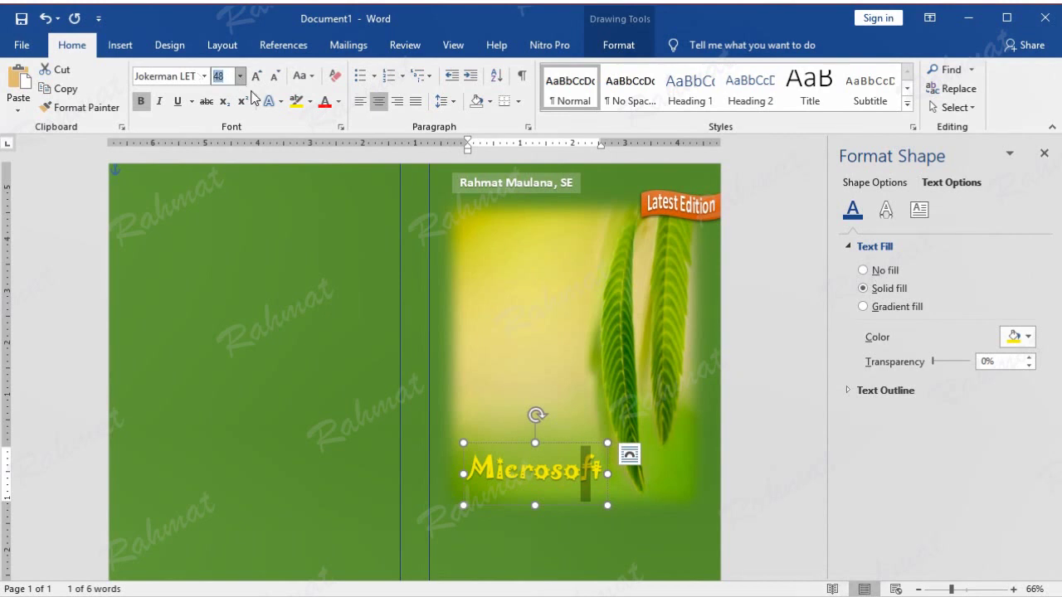
{"action": "type", "text": "60"}
{"action": "key", "text": "Return"}
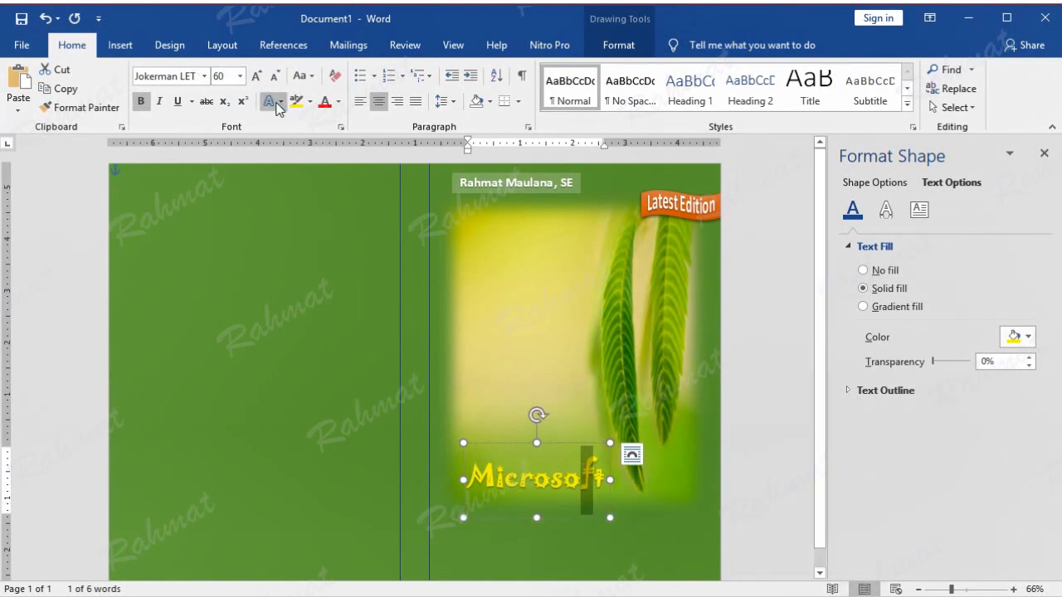
{"action": "left_click", "coordinate": [556, 444]}
{"action": "right_click", "coordinate": [556, 443]}
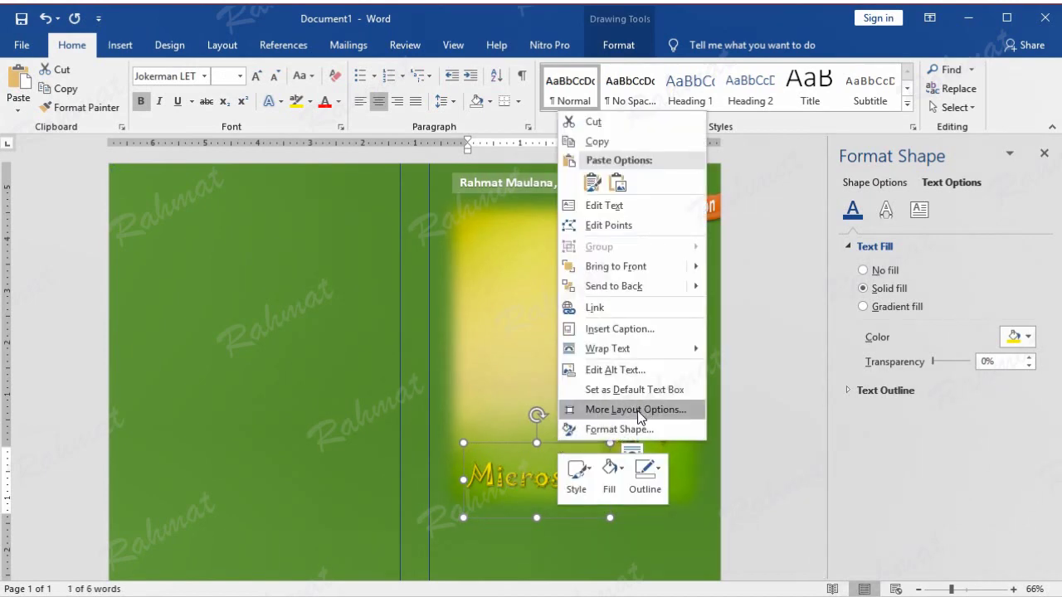
- Reposition the Microsoft WordArt in Layout options, vertical position 6", then nudge it right
{"action": "left_click", "coordinate": [639, 410]}
{"action": "left_click", "coordinate": [496, 224]}
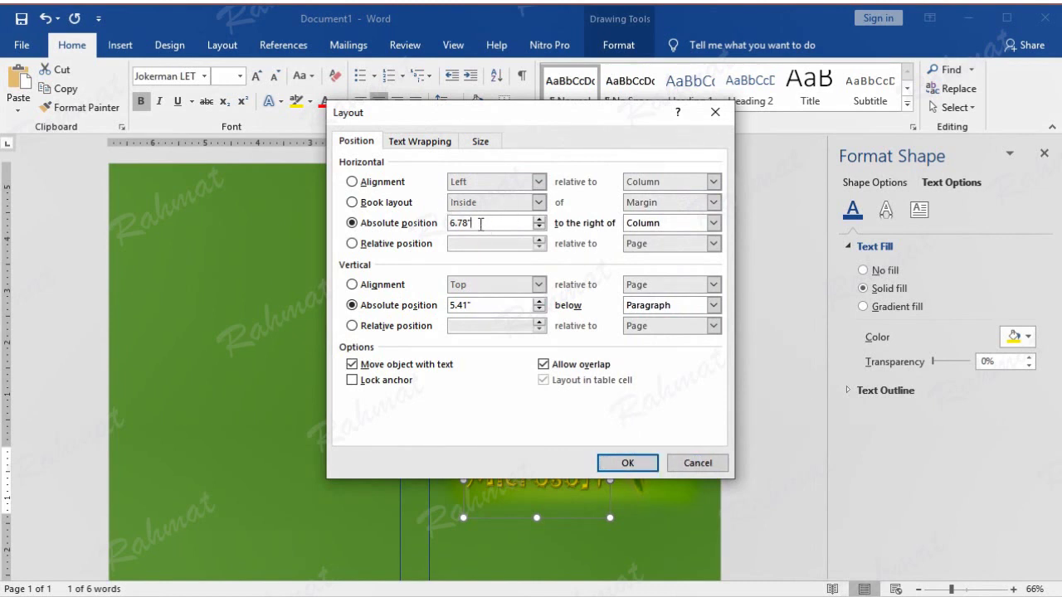
{"action": "left_click_drag", "start_coordinate": [480, 223], "coordinate": [360, 219]}
{"action": "type", "text": "0.69"}
{"action": "left_click_drag", "start_coordinate": [487, 305], "coordinate": [394, 290]}
{"action": "type", "text": "6"}
{"action": "key", "text": "Return"}
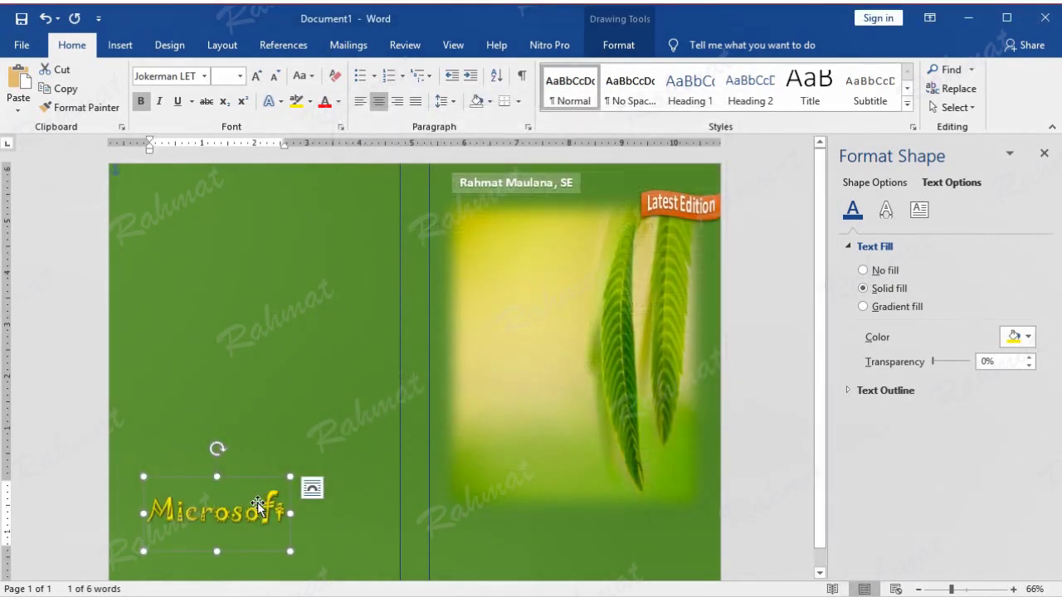
{"action": "left_click_drag", "start_coordinate": [251, 503], "coordinate": [268, 503]}
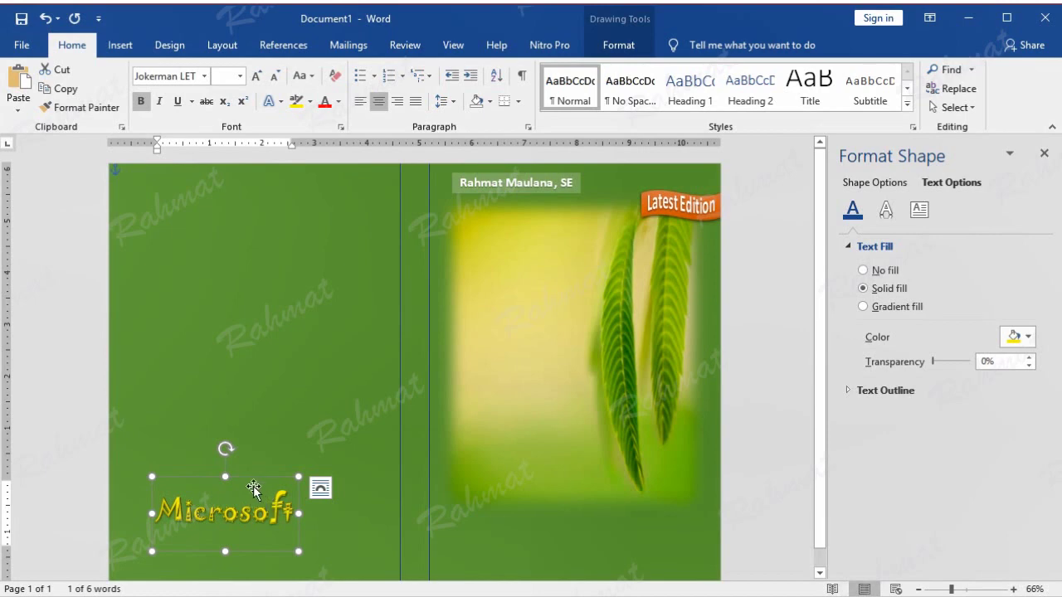
- Set the WordArt's horizontal absolute position to 6" in Layout options
{"action": "right_click", "coordinate": [260, 480]}
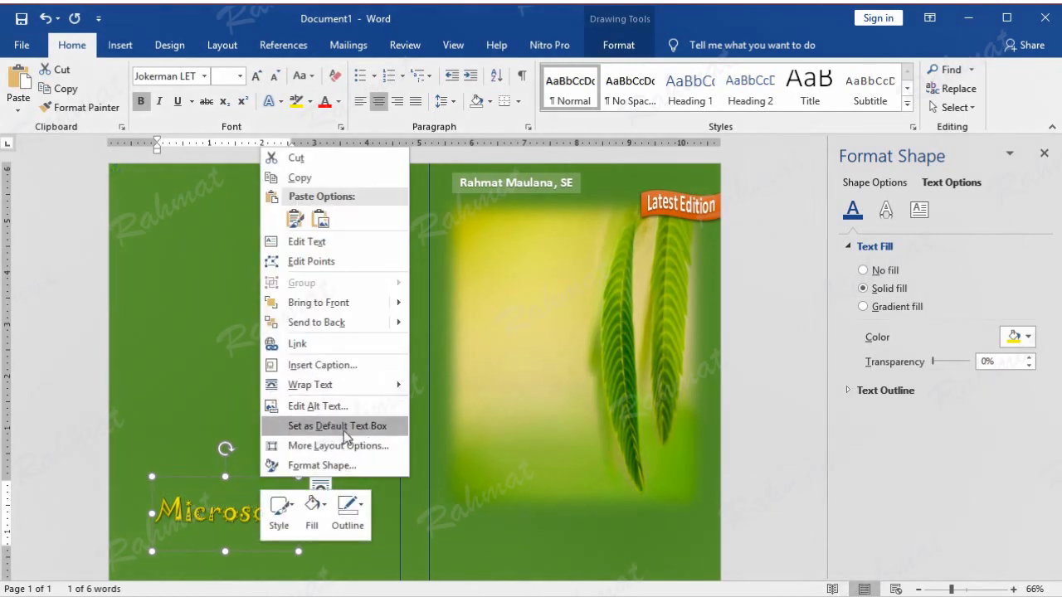
{"action": "left_click", "coordinate": [347, 449]}
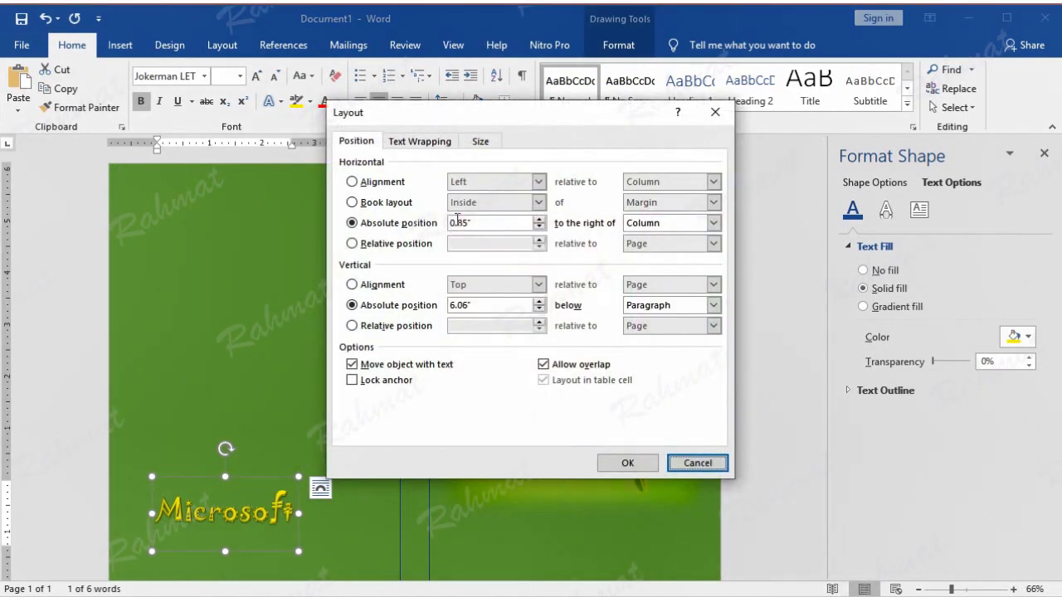
{"action": "left_click_drag", "start_coordinate": [476, 221], "coordinate": [394, 221]}
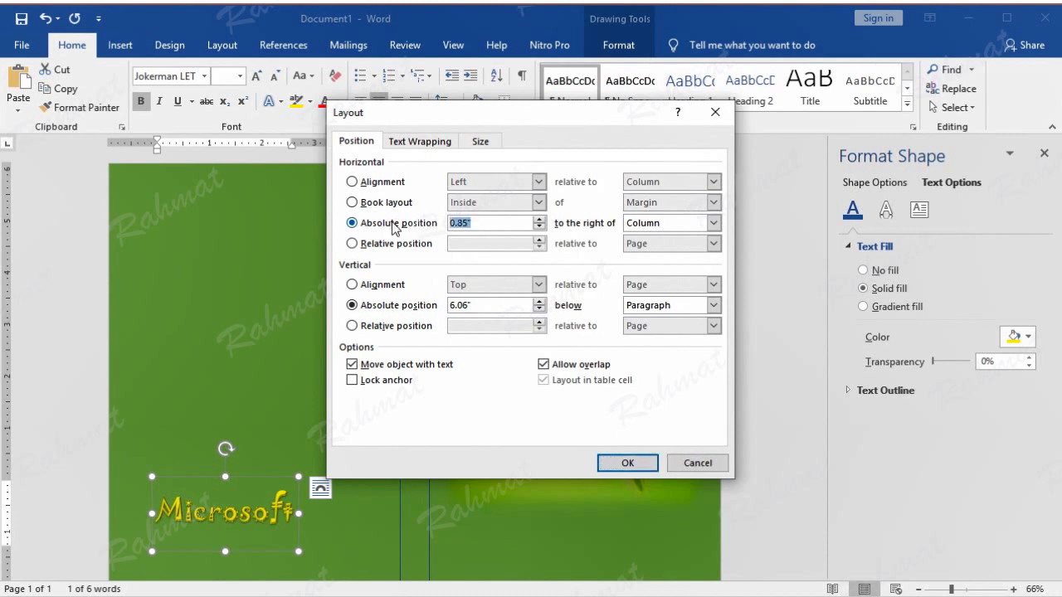
{"action": "type", "text": "6.69"}
{"action": "key", "text": "Return"}
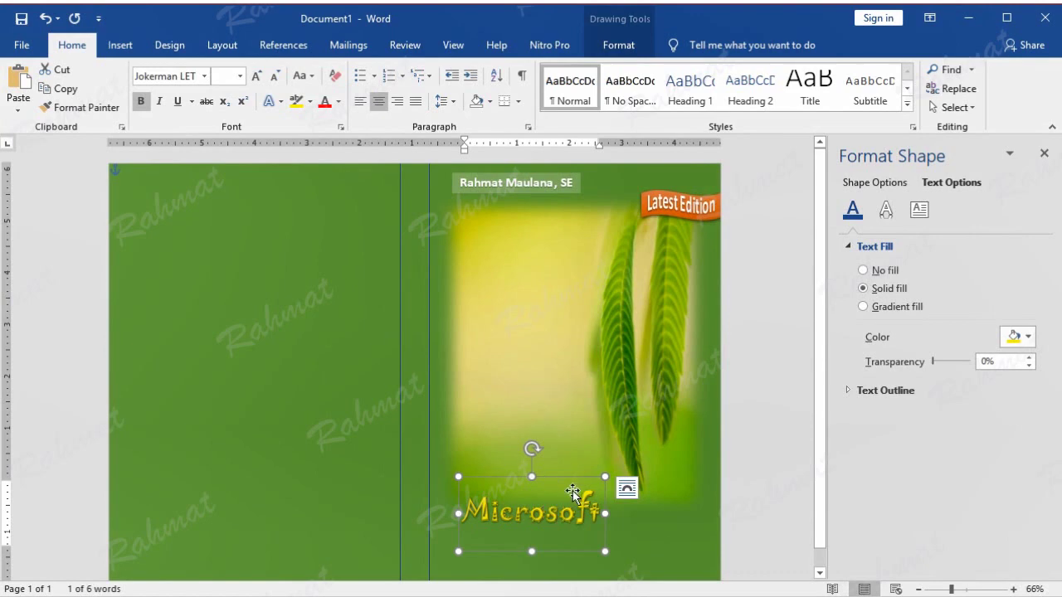
{"action": "right_click", "coordinate": [576, 485]}
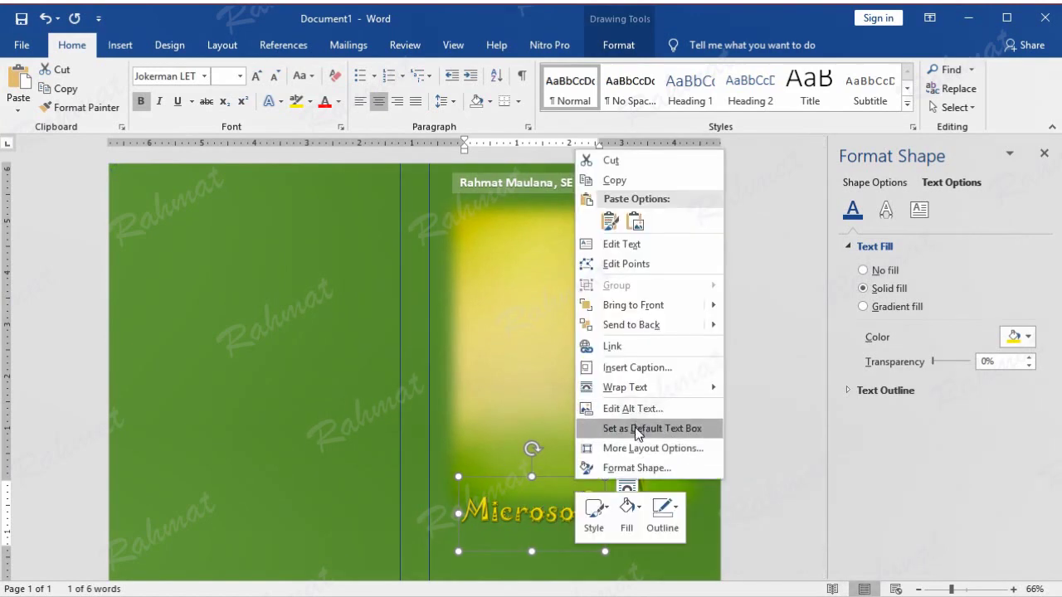
{"action": "left_click", "coordinate": [635, 448]}
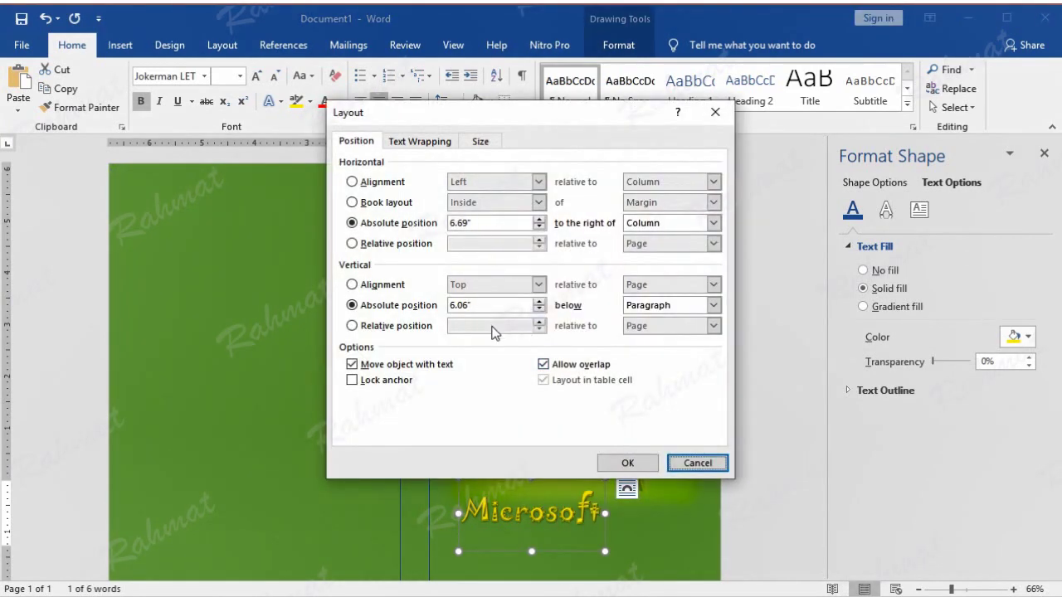
{"action": "left_click", "coordinate": [691, 463]}
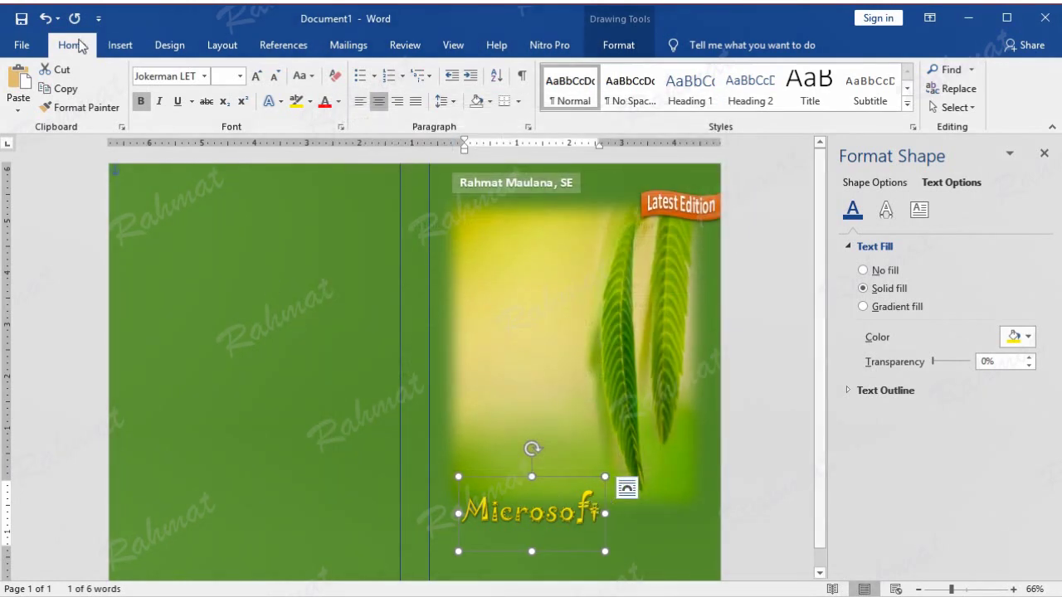
- Insert an outlined-style WordArt reading 'Word' and drag it right after 'Microsoft'
{"action": "left_click", "coordinate": [121, 47]}
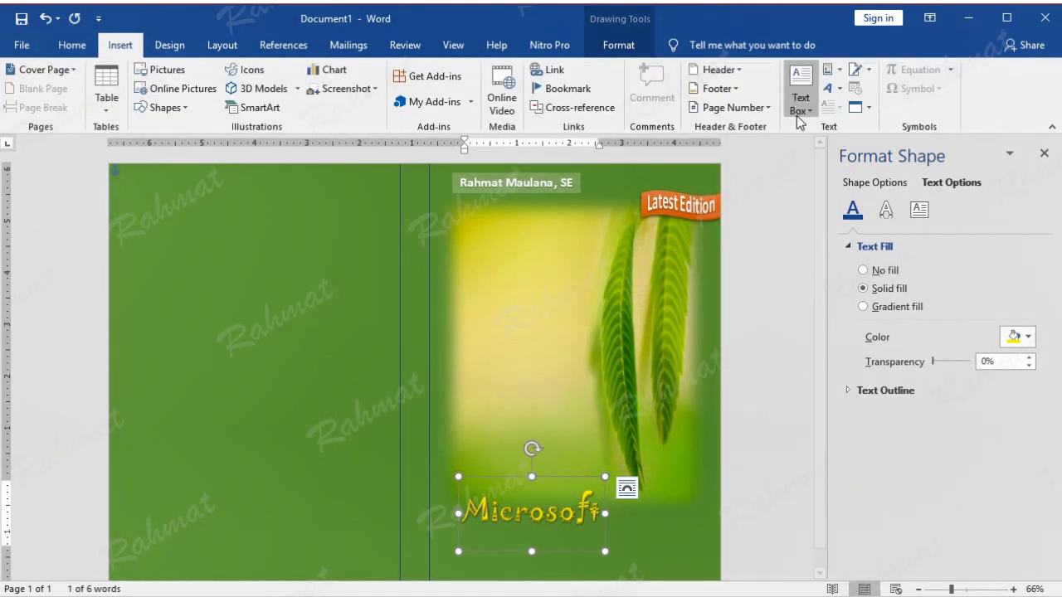
{"action": "left_click", "coordinate": [840, 90]}
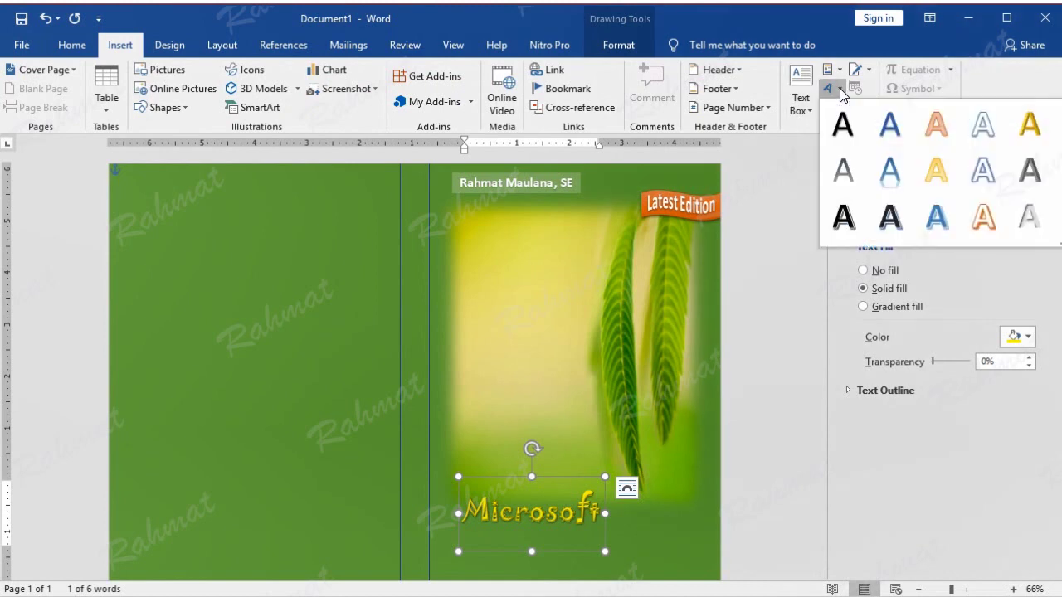
{"action": "left_click", "coordinate": [992, 129]}
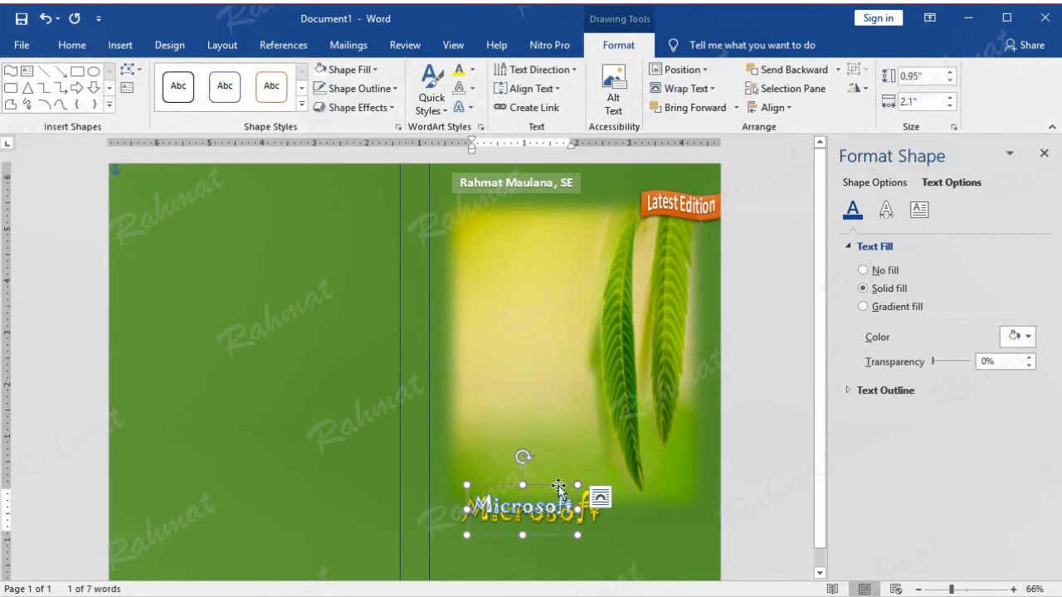
{"action": "mouse_move", "coordinate": [559, 484]}
{"action": "left_mouse_down"}
{"action": "mouse_move", "coordinate": [701, 492]}
{"action": "mouse_move", "coordinate": [660, 494]}
{"action": "left_mouse_up"}
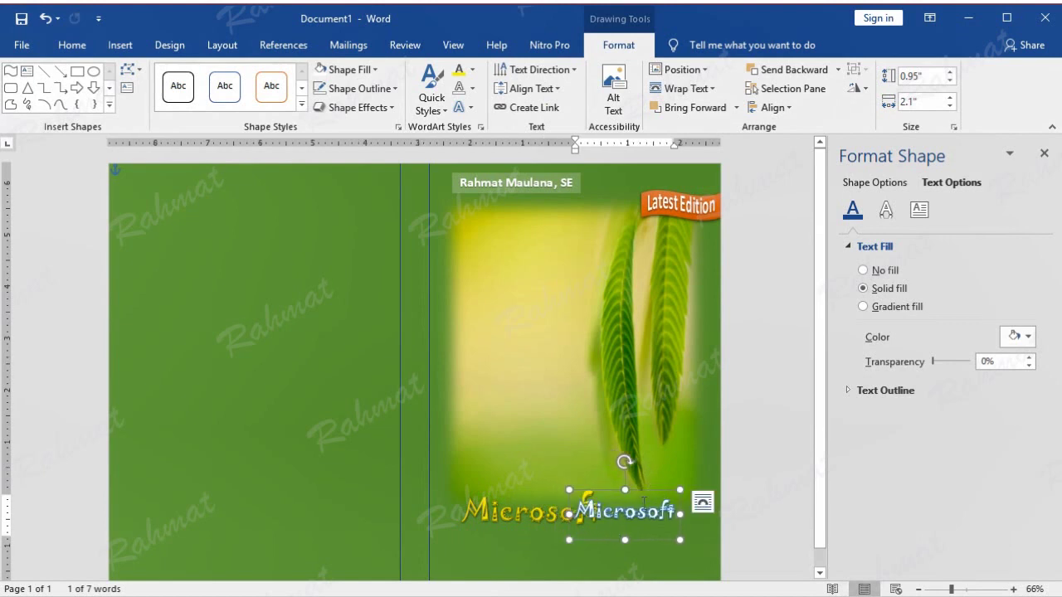
{"action": "triple_click", "coordinate": [640, 513]}
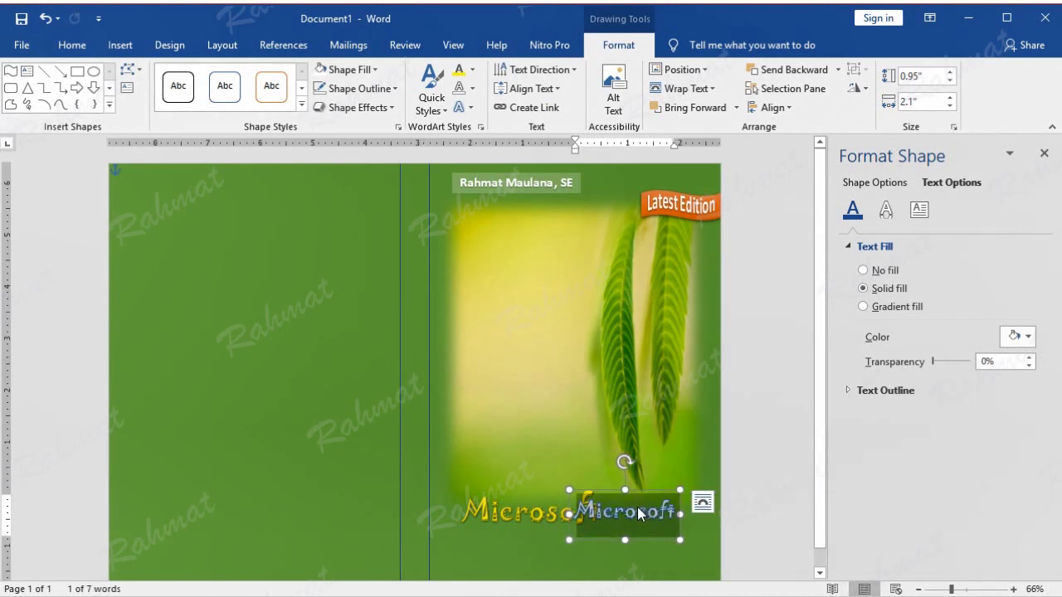
{"action": "type", "text": "Word"}
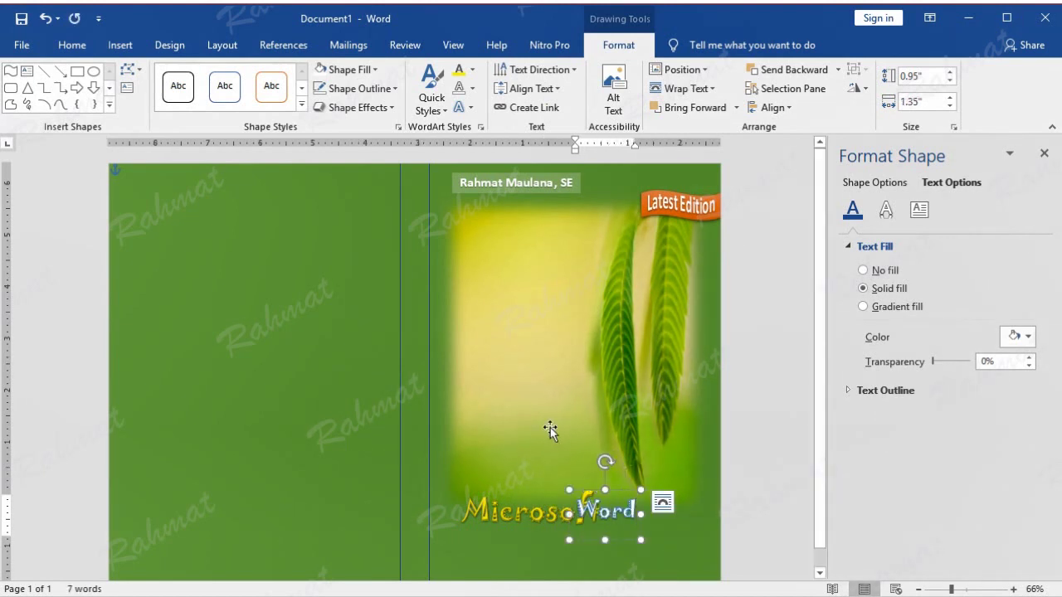
{"action": "left_click_drag", "start_coordinate": [619, 490], "coordinate": [644, 493]}
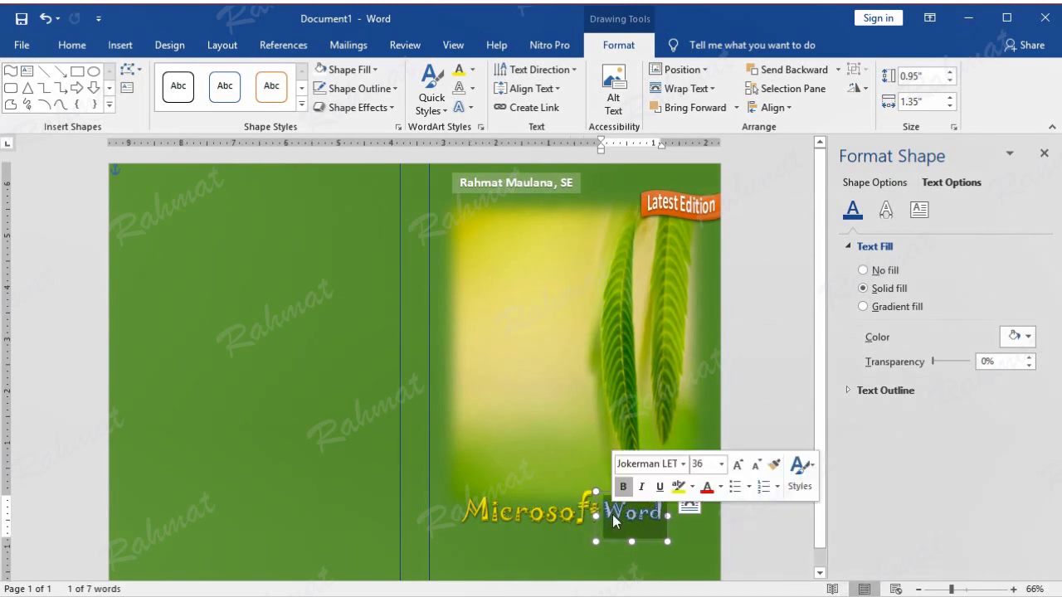
{"action": "left_click", "coordinate": [612, 514]}
{"action": "double_click", "coordinate": [612, 514]}
{"action": "left_click", "coordinate": [88, 47]}
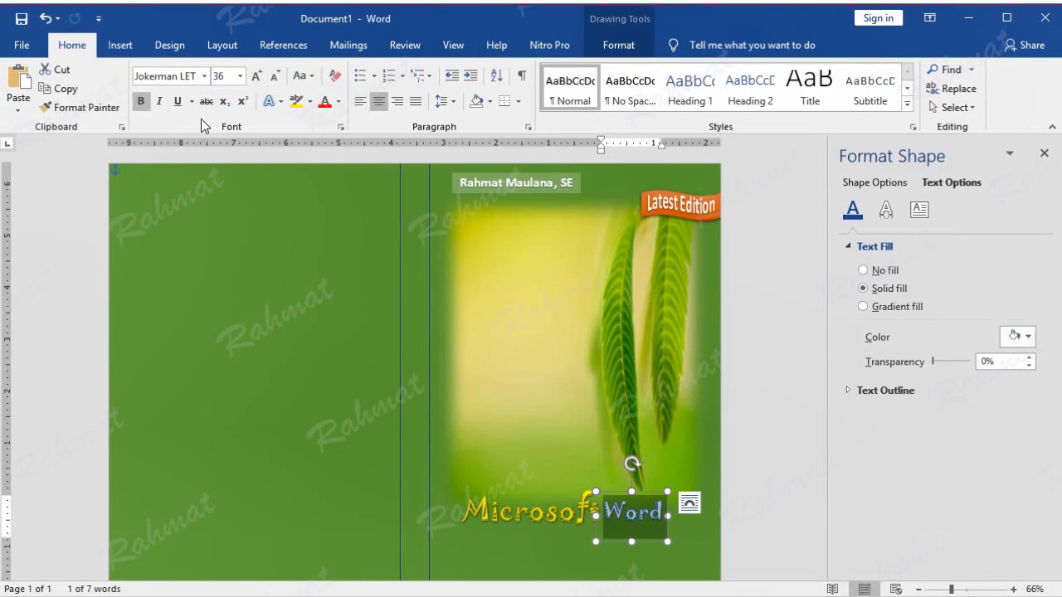
- Set the 'Word' WordArt font to Eras Demi ITC
{"action": "left_click", "coordinate": [204, 75]}
{"action": "scroll", "coordinate": [251, 385], "scroll_direction": "down", "scroll_amount": 2}
{"action": "scroll", "coordinate": [251, 408], "scroll_direction": "down", "scroll_amount": 7}
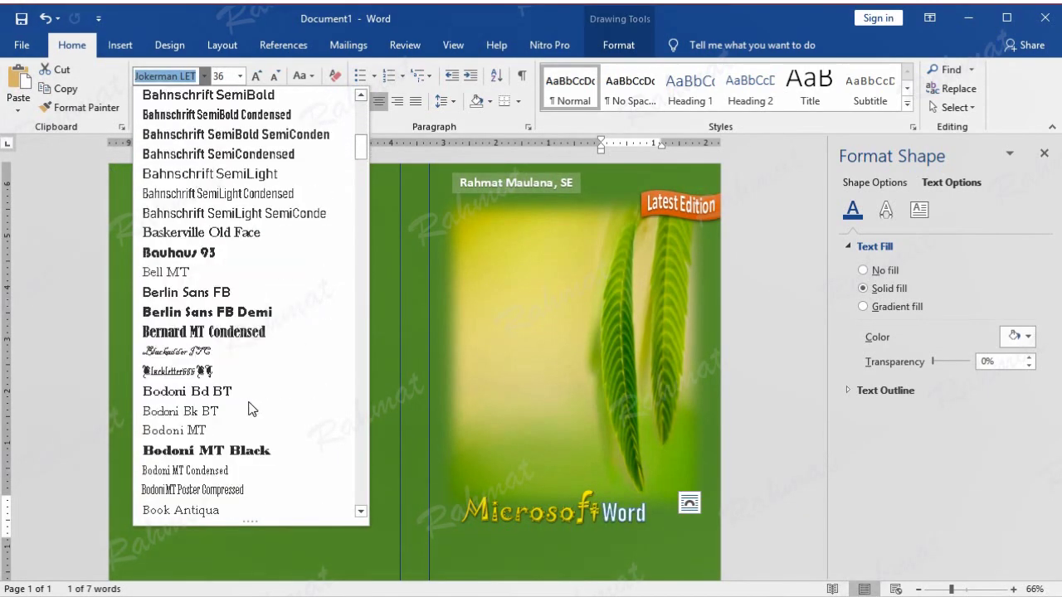
{"action": "scroll", "coordinate": [249, 405], "scroll_direction": "down", "scroll_amount": 1}
{"action": "scroll", "coordinate": [249, 404], "scroll_direction": "down", "scroll_amount": 2}
{"action": "scroll", "coordinate": [248, 405], "scroll_direction": "down", "scroll_amount": 2}
{"action": "scroll", "coordinate": [248, 404], "scroll_direction": "down", "scroll_amount": 2}
{"action": "scroll", "coordinate": [251, 411], "scroll_direction": "down", "scroll_amount": 2}
{"action": "scroll", "coordinate": [252, 411], "scroll_direction": "down", "scroll_amount": 1}
{"action": "scroll", "coordinate": [252, 410], "scroll_direction": "down", "scroll_amount": 4}
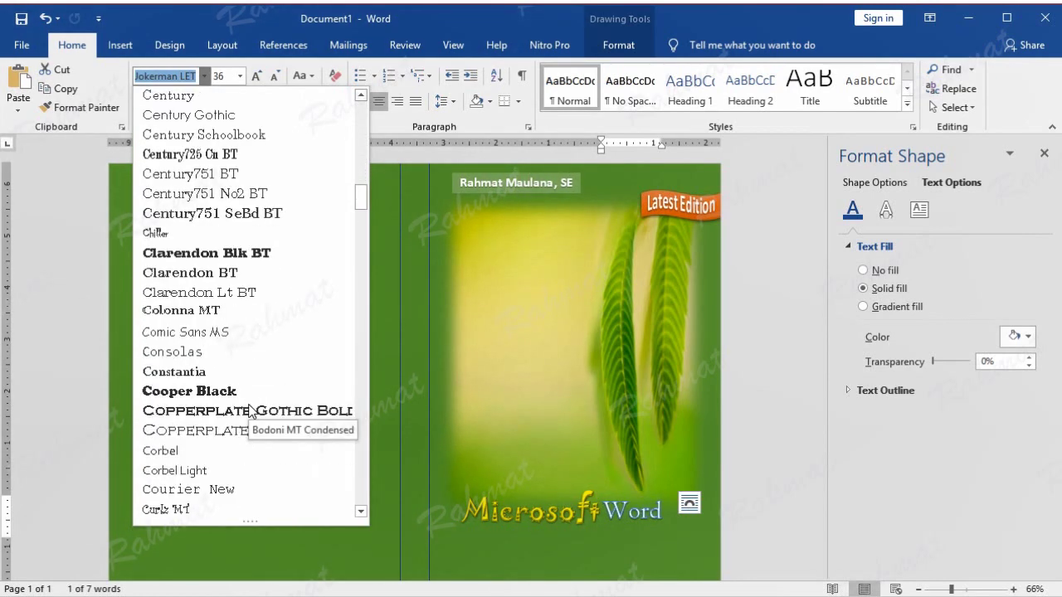
{"action": "scroll", "coordinate": [251, 410], "scroll_direction": "down", "scroll_amount": 3}
{"action": "scroll", "coordinate": [252, 411], "scroll_direction": "down", "scroll_amount": 2}
{"action": "scroll", "coordinate": [252, 410], "scroll_direction": "down", "scroll_amount": 3}
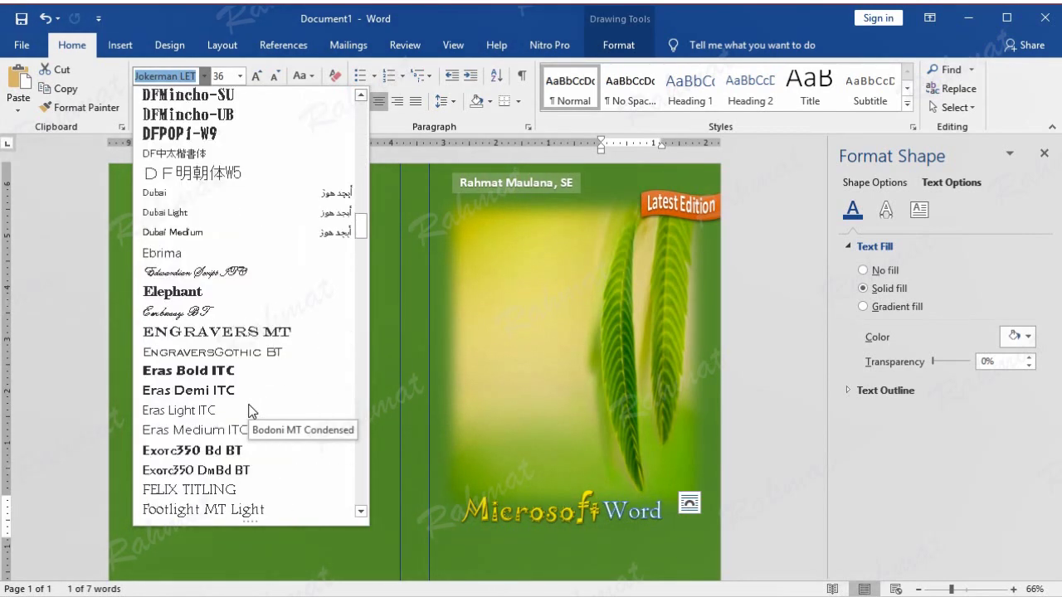
{"action": "left_click", "coordinate": [206, 390]}
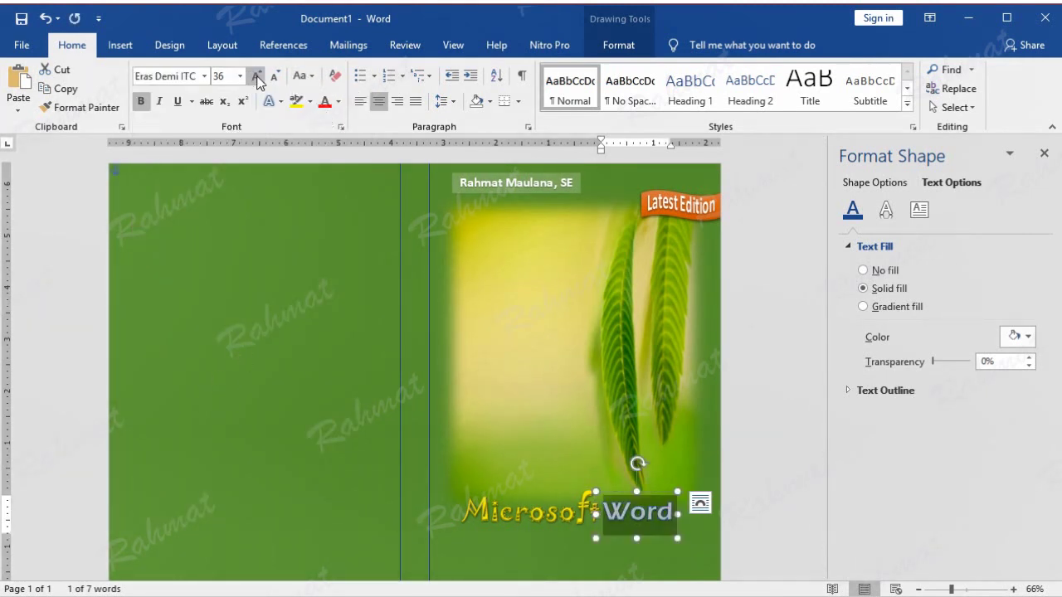
- Give 'Word' a green fill and white outline, aligning it beside 'Microsoft'
{"action": "left_click", "coordinate": [618, 45]}
{"action": "left_click", "coordinate": [474, 76]}
{"action": "left_click", "coordinate": [529, 218]}
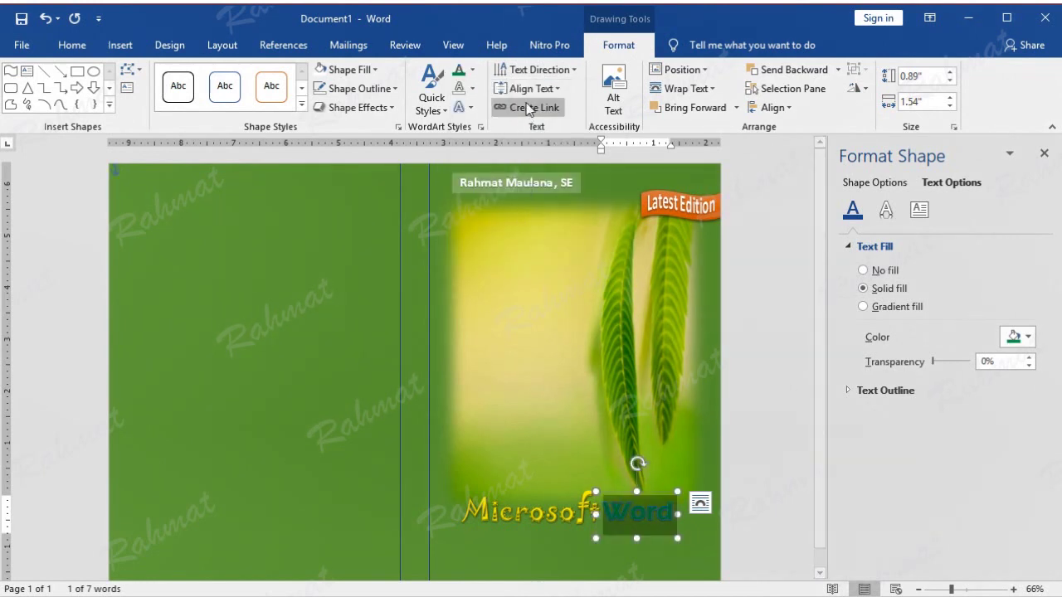
{"action": "left_click", "coordinate": [471, 88]}
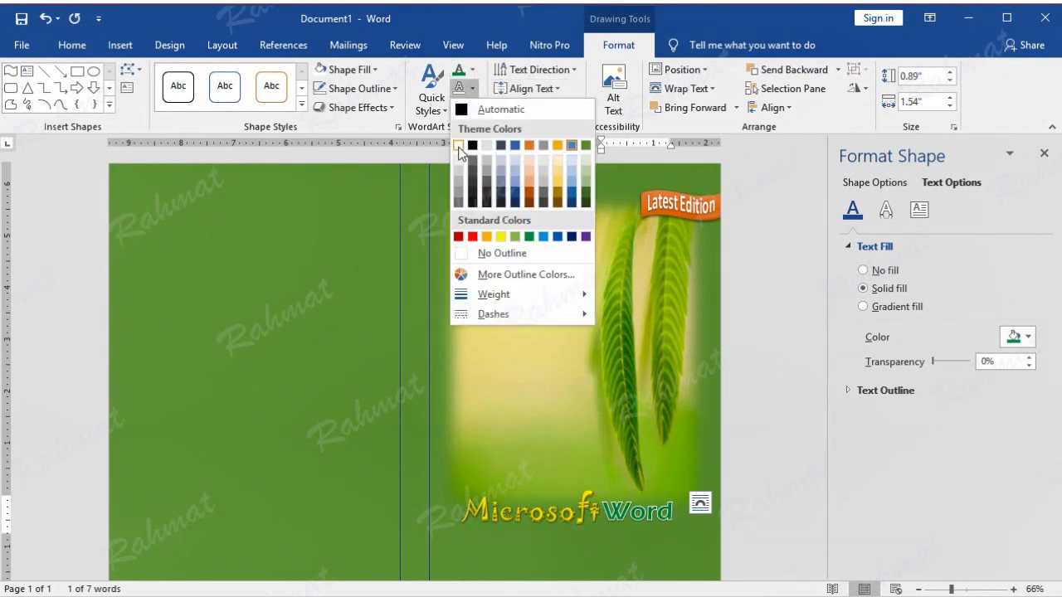
{"action": "left_click", "coordinate": [459, 148]}
{"action": "left_click_drag", "start_coordinate": [666, 493], "coordinate": [668, 495]}
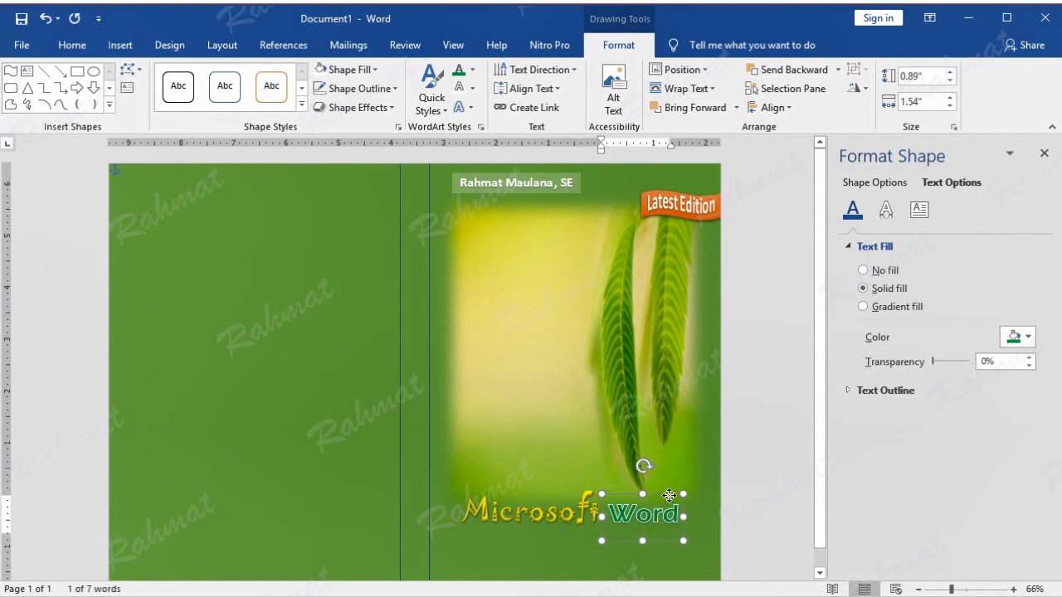
{"action": "left_click_drag", "start_coordinate": [668, 496], "coordinate": [663, 495]}
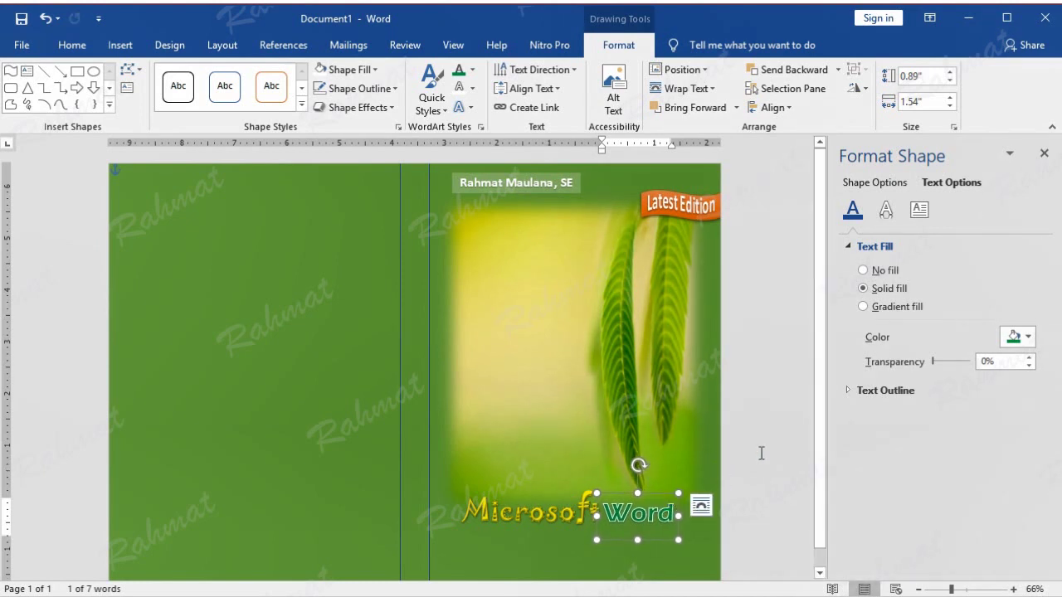
{"action": "left_click", "coordinate": [782, 437]}
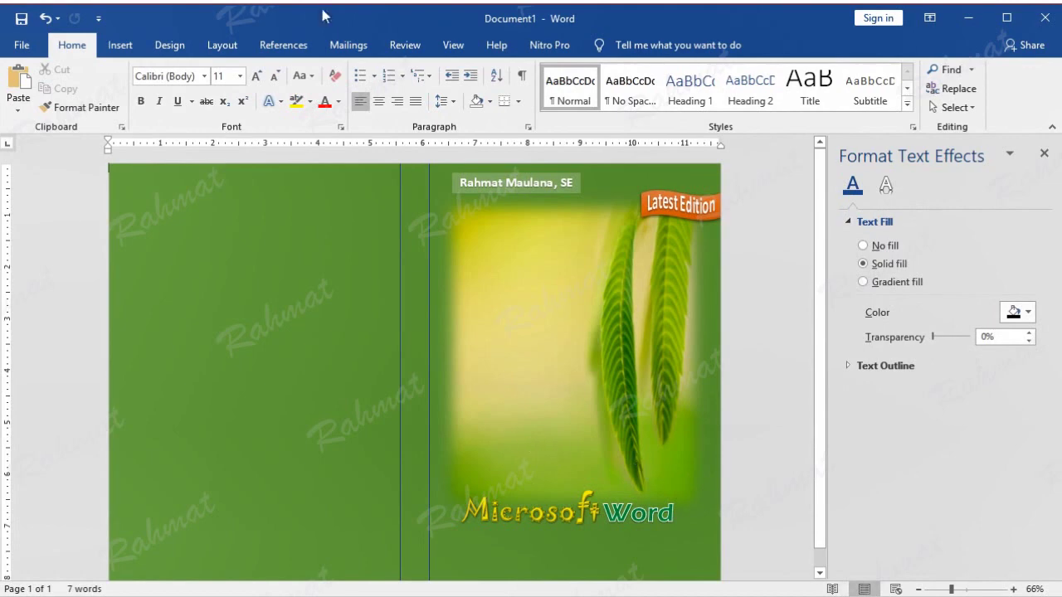
- Insert a WordArt reading 'Tutorial' and move it to mid-page
{"action": "left_click", "coordinate": [123, 46]}
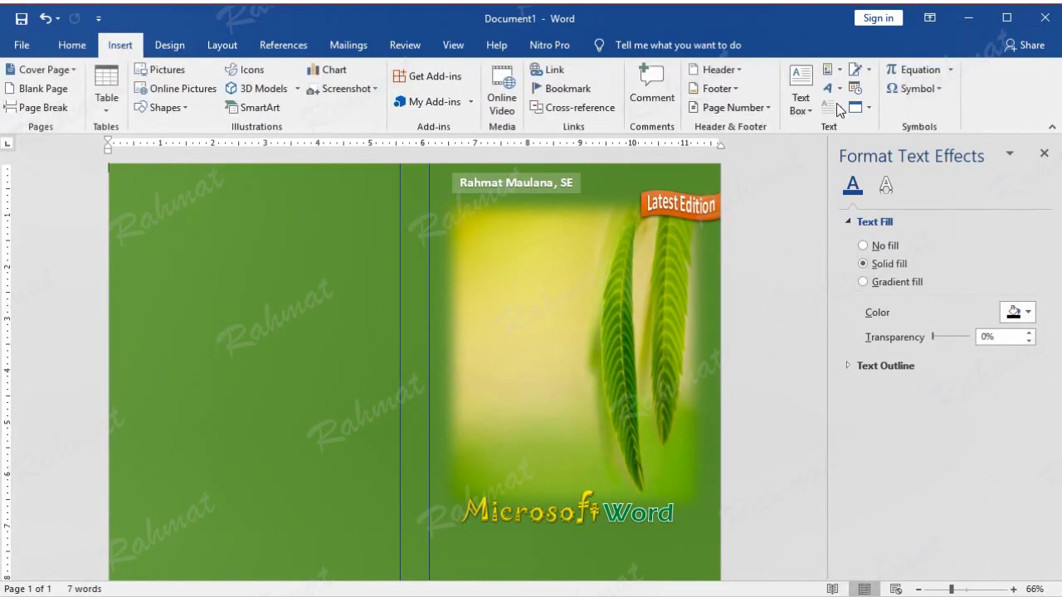
{"action": "left_click", "coordinate": [834, 89]}
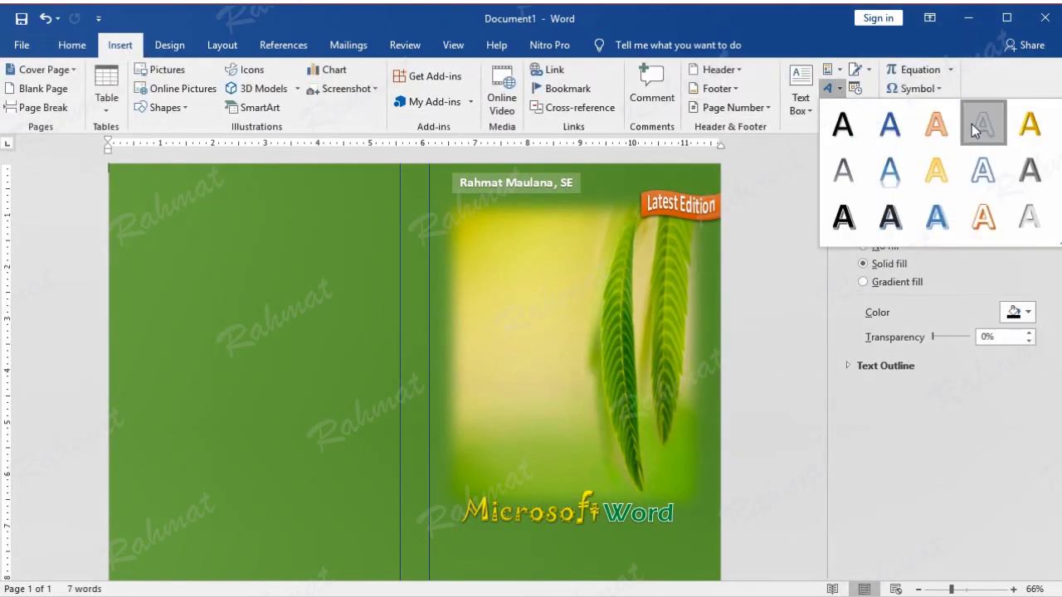
{"action": "left_click", "coordinate": [981, 124]}
{"action": "type", "text": "Tut"}
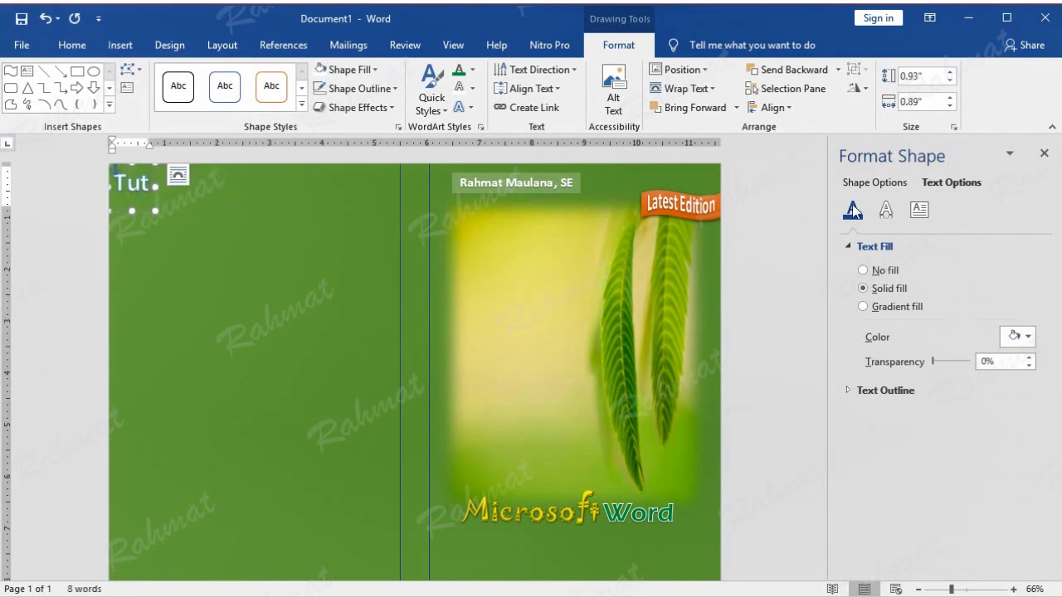
{"action": "type", "text": "orial"}
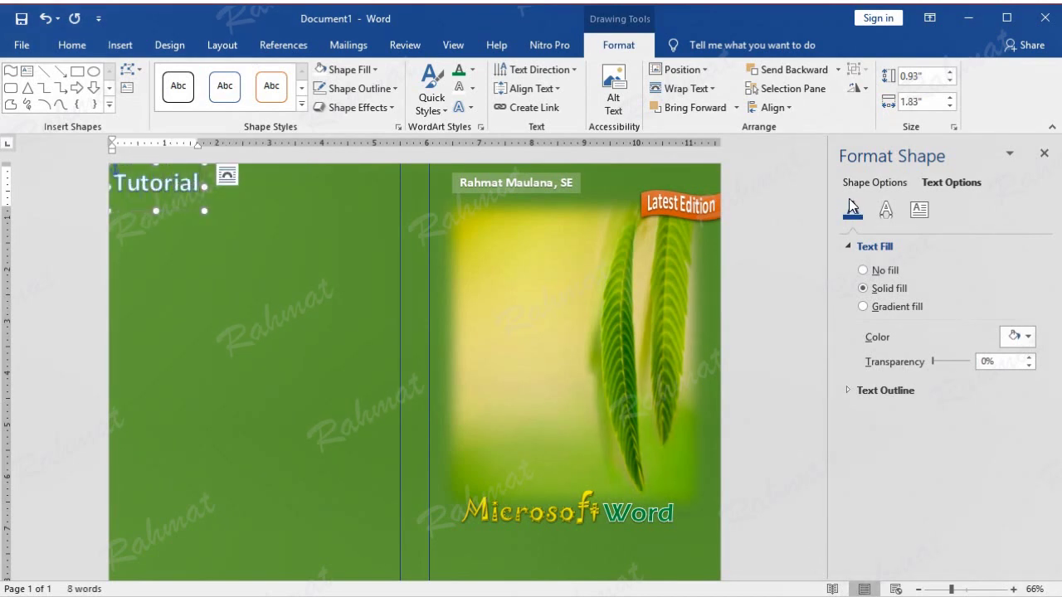
{"action": "left_click_drag", "start_coordinate": [183, 223], "coordinate": [440, 351]}
{"action": "double_click", "coordinate": [414, 318]}
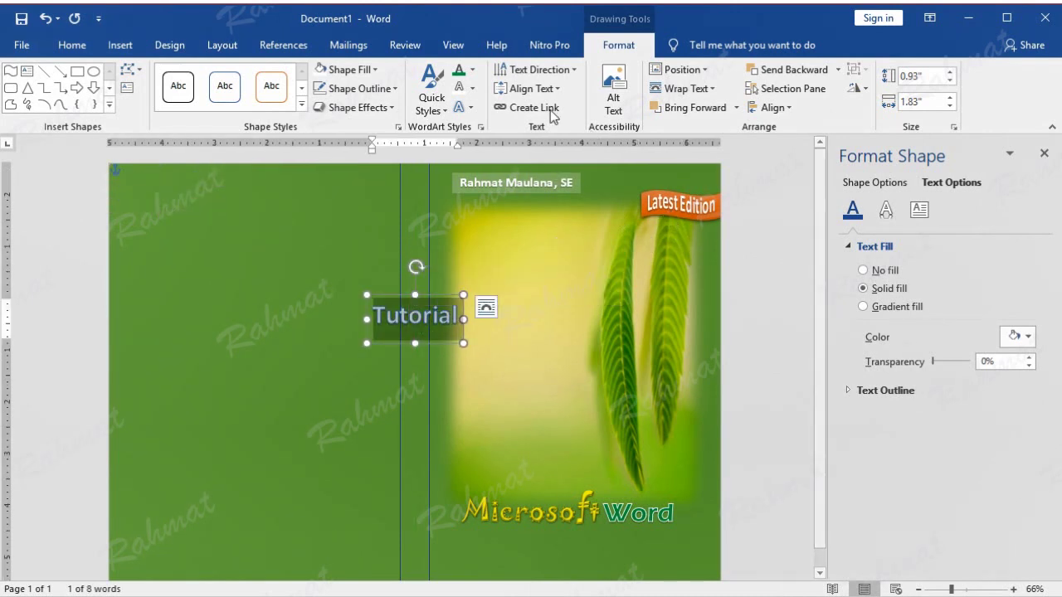
- Make 'Tutorial' 22 pt, white, with no outline, and move it onto the title
{"action": "left_click", "coordinate": [72, 46]}
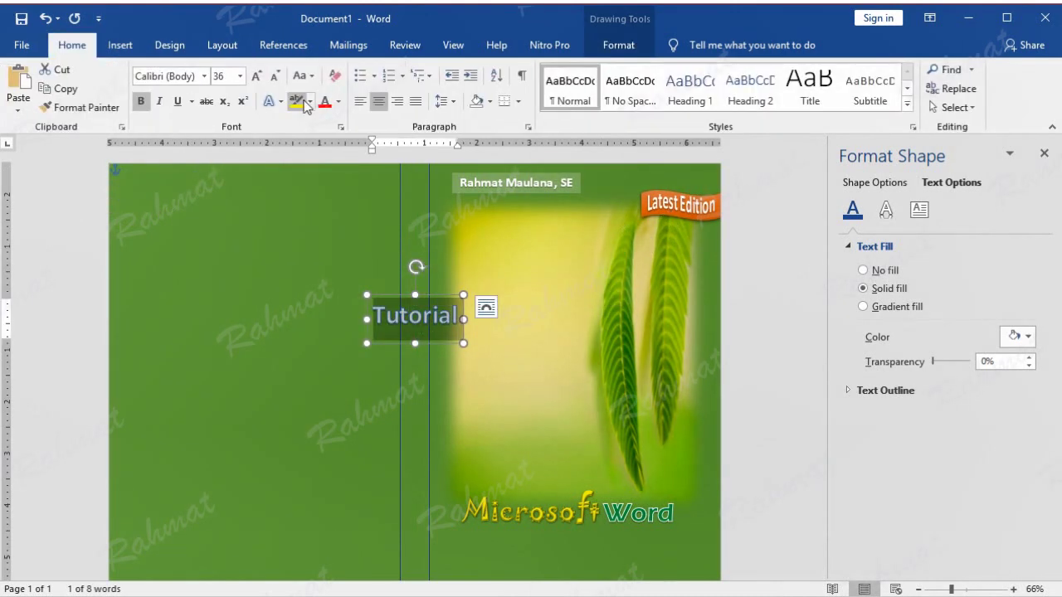
{"action": "left_click", "coordinate": [240, 77]}
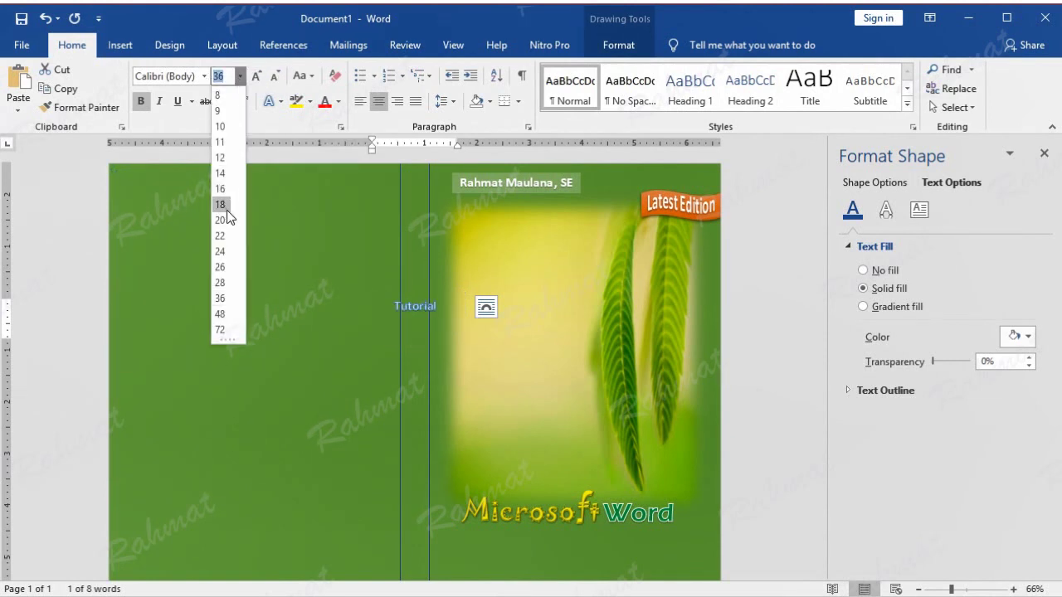
{"action": "left_click", "coordinate": [221, 236]}
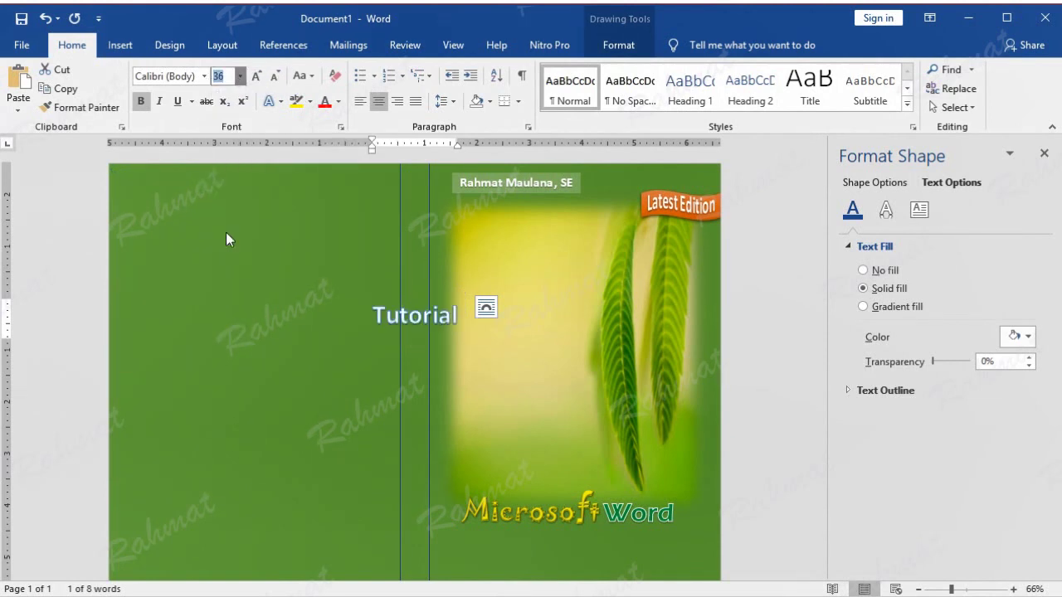
{"action": "left_click", "coordinate": [619, 45]}
{"action": "left_click", "coordinate": [472, 70]}
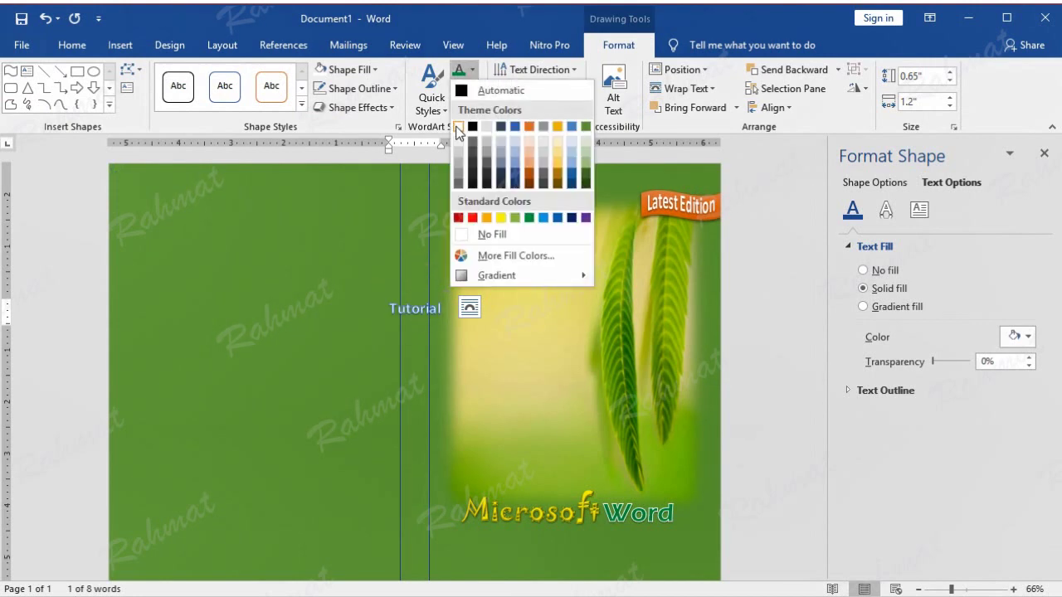
{"action": "left_click", "coordinate": [462, 126]}
{"action": "left_click", "coordinate": [414, 309]}
{"action": "left_click", "coordinate": [472, 88]}
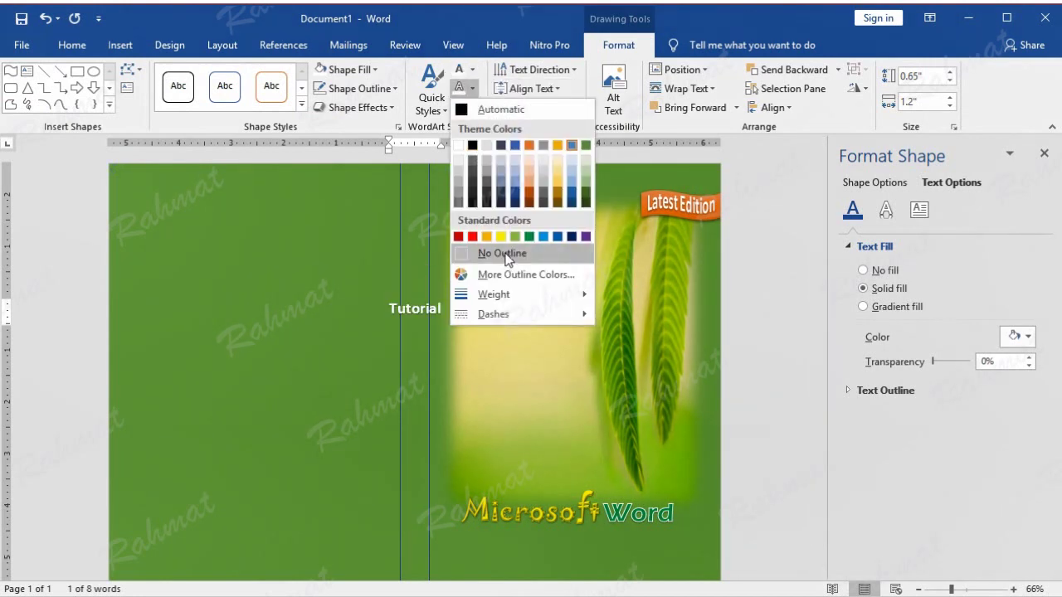
{"action": "left_click", "coordinate": [503, 253]}
{"action": "left_click_drag", "start_coordinate": [429, 294], "coordinate": [552, 484]}
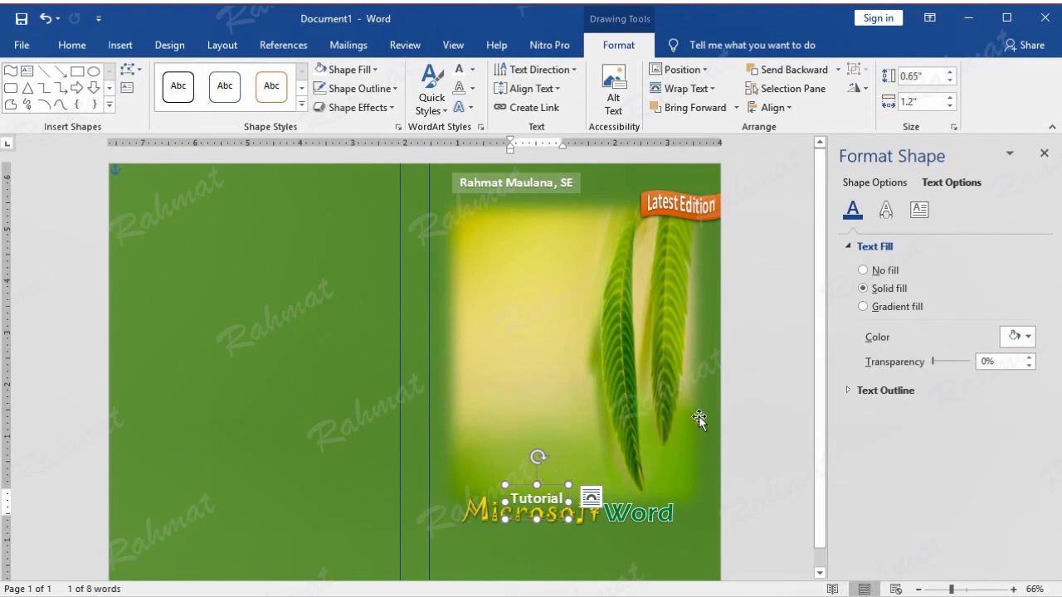
{"action": "left_click", "coordinate": [764, 401]}
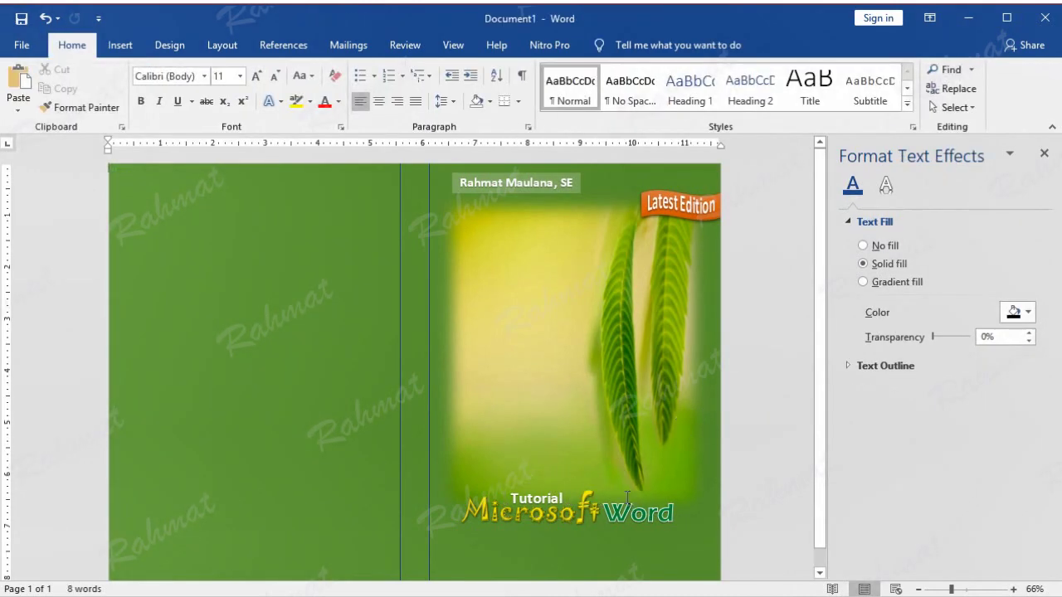
- Undo an accidental extra WordArt insert, leaving 'Tutorial' in place
{"action": "left_click", "coordinate": [536, 498]}
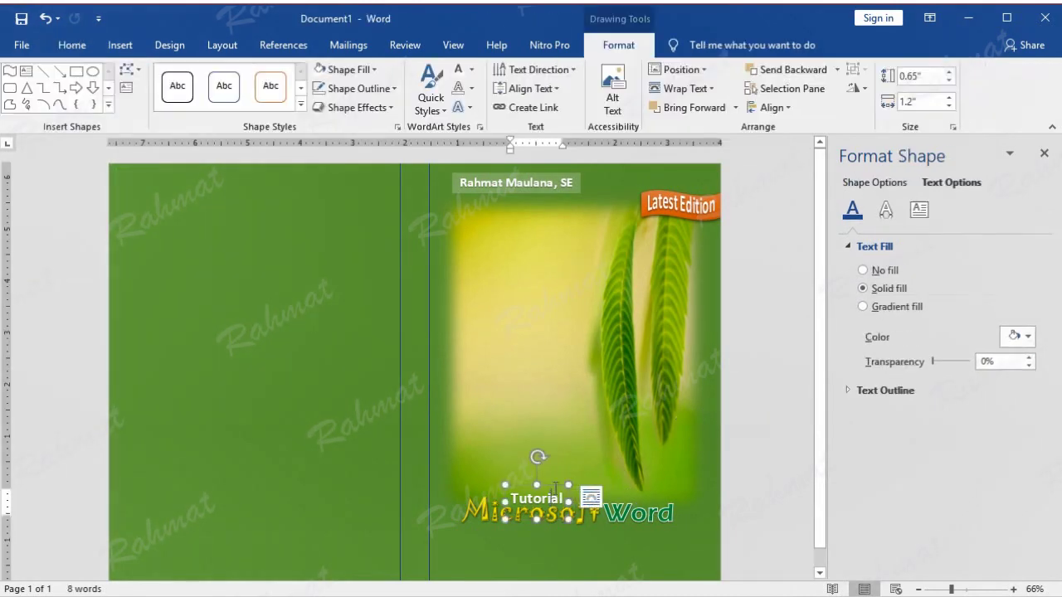
{"action": "left_click", "coordinate": [121, 45]}
{"action": "left_click", "coordinate": [838, 90]}
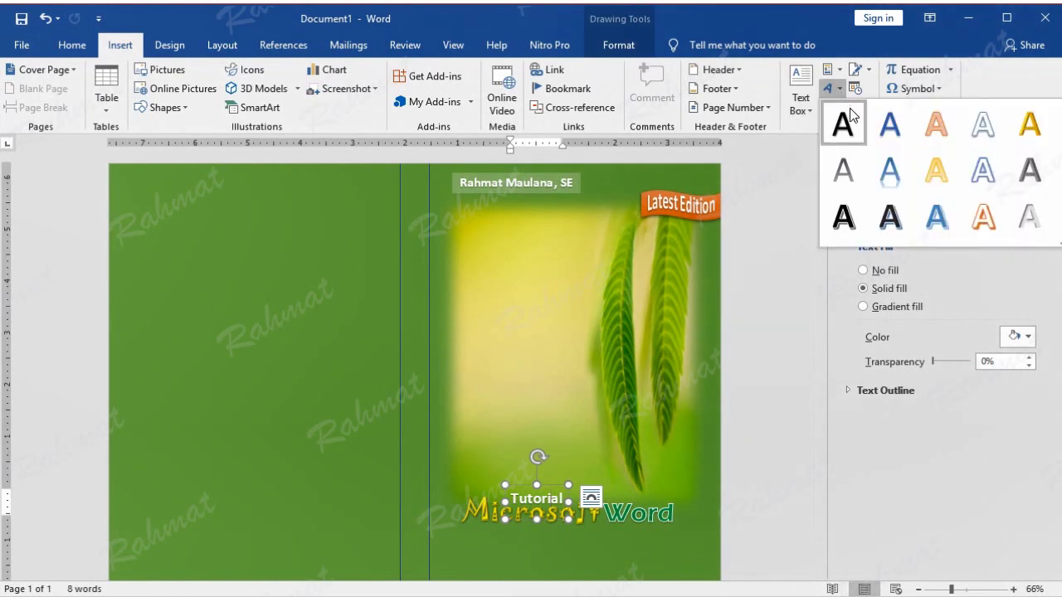
{"action": "left_click", "coordinate": [981, 128]}
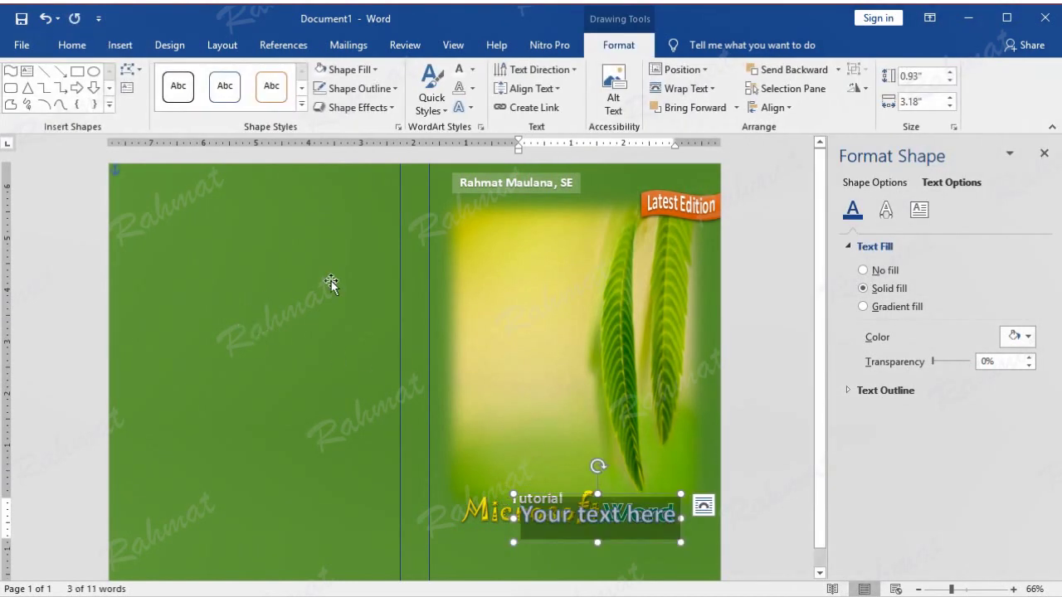
{"action": "left_click", "coordinate": [45, 18]}
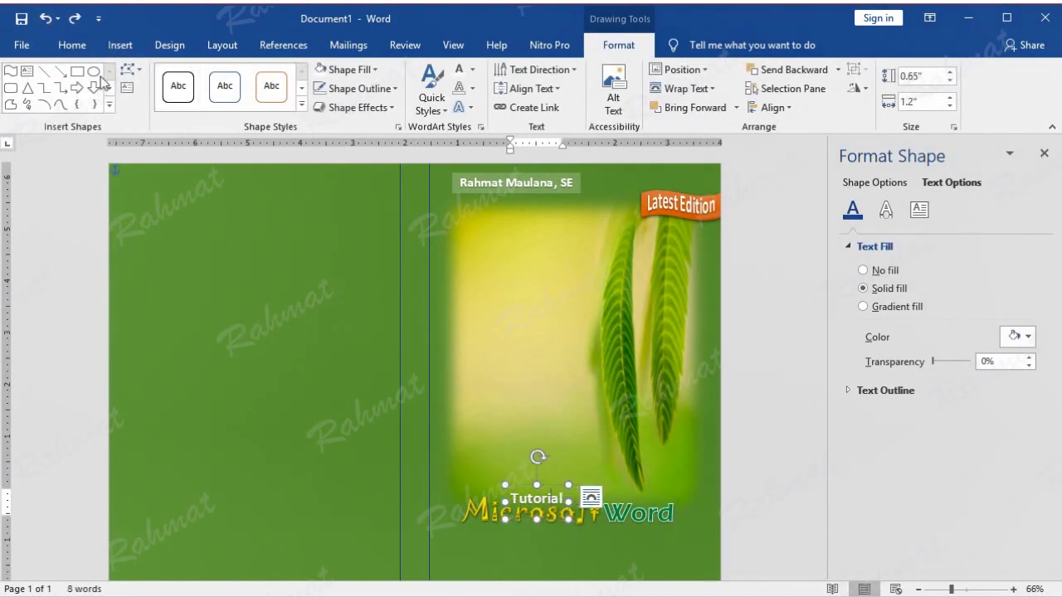
{"action": "left_click", "coordinate": [224, 246]}
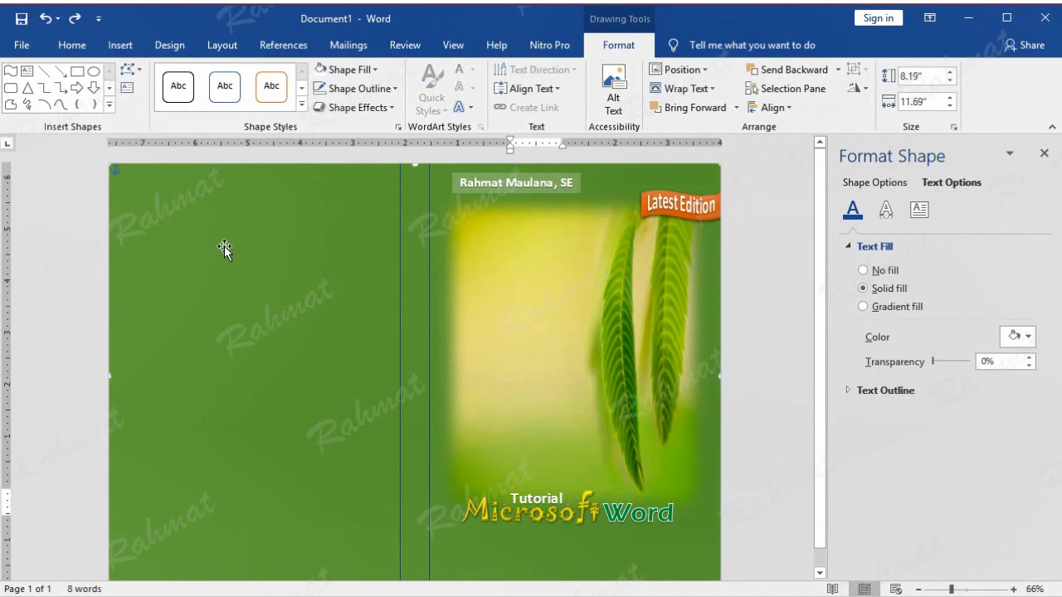
{"action": "left_click", "coordinate": [134, 46]}
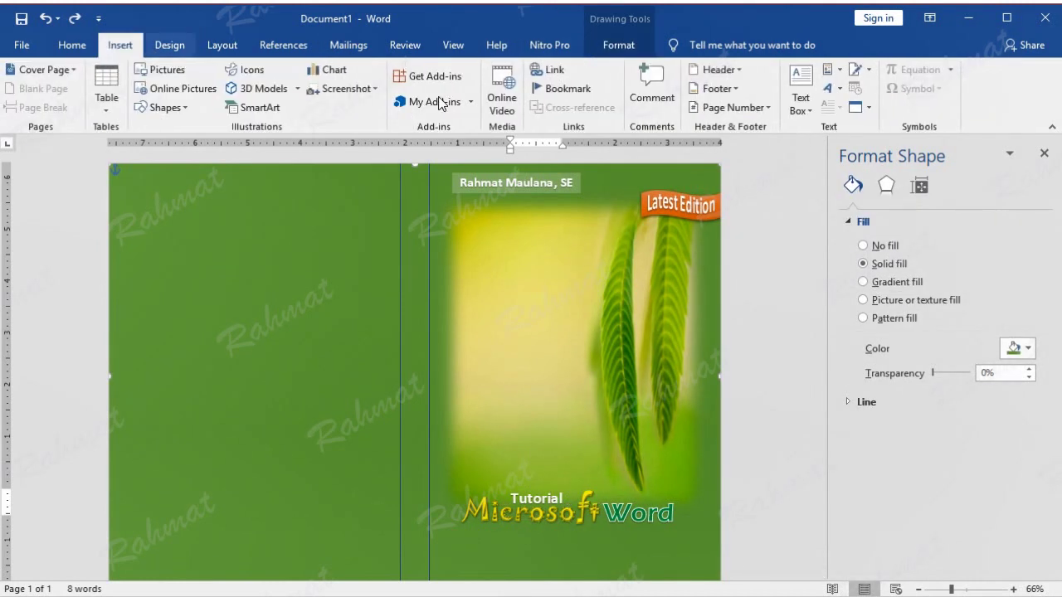
- Insert a WordArt reading 'Office' and set it to 18 pt
{"action": "left_click", "coordinate": [830, 88]}
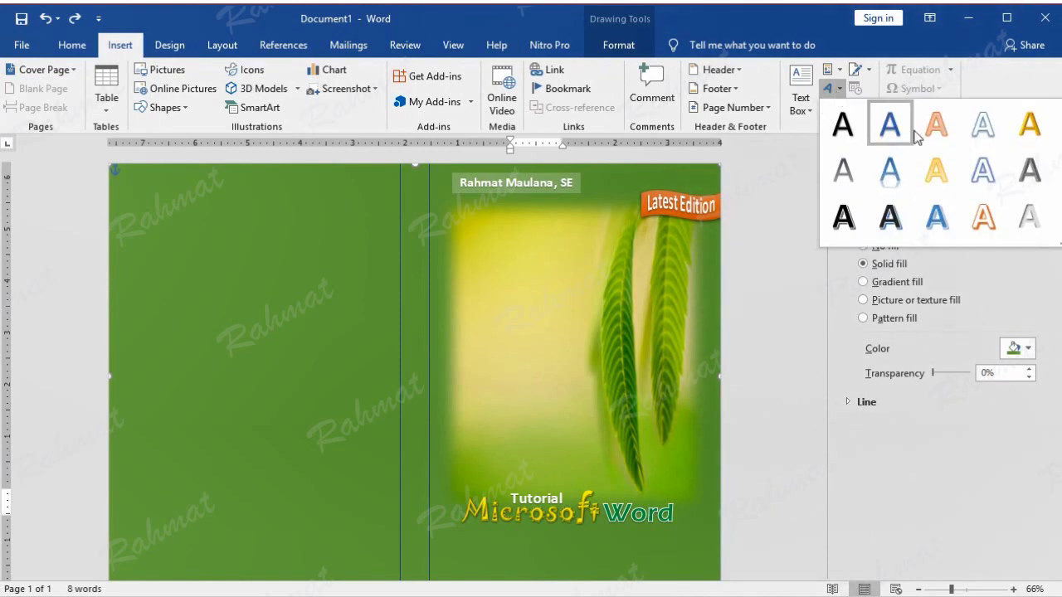
{"action": "left_click", "coordinate": [984, 121]}
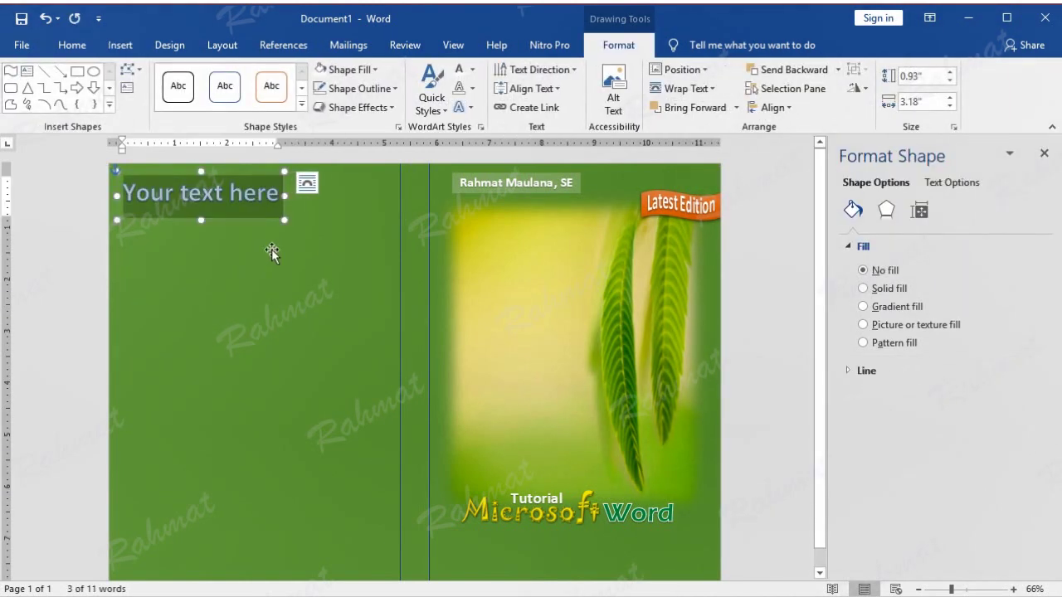
{"action": "type", "text": "W"}
{"action": "key", "text": "BackSpace"}
{"action": "type", "text": "Office"}
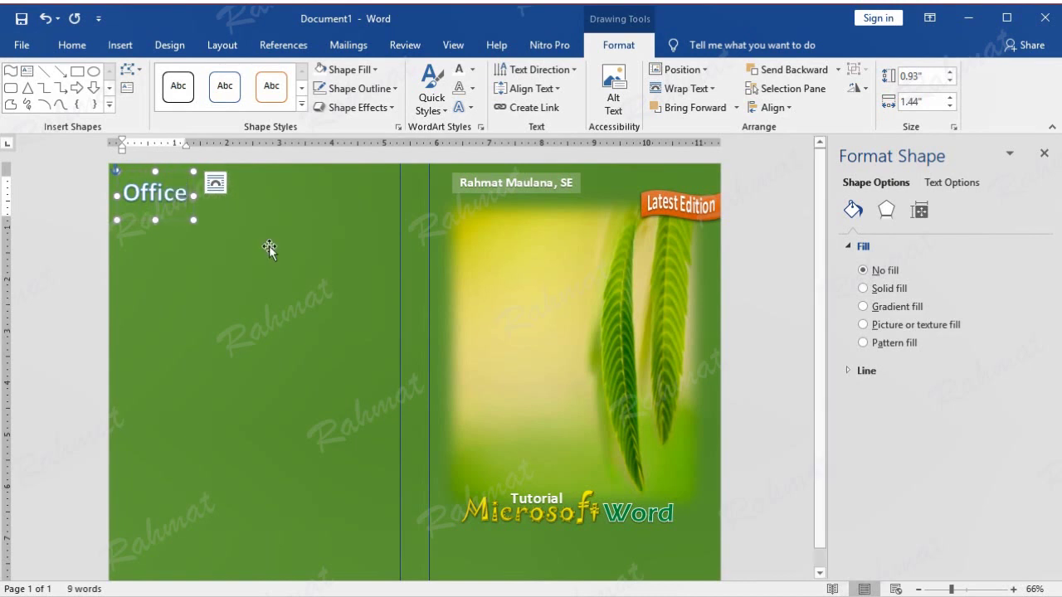
{"action": "double_click", "coordinate": [149, 192]}
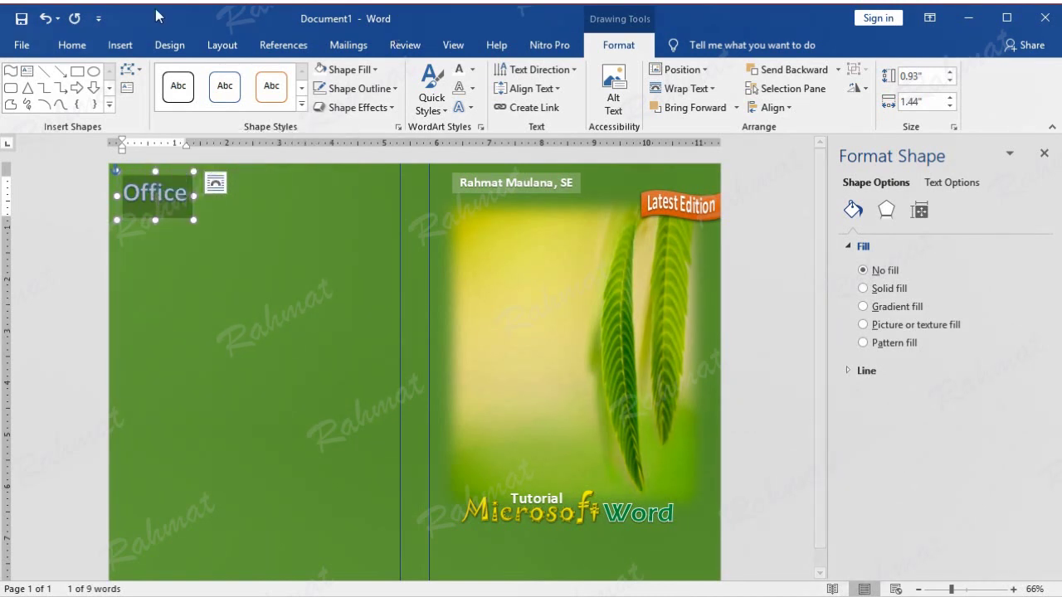
{"action": "left_click", "coordinate": [72, 45]}
{"action": "left_click", "coordinate": [240, 75]}
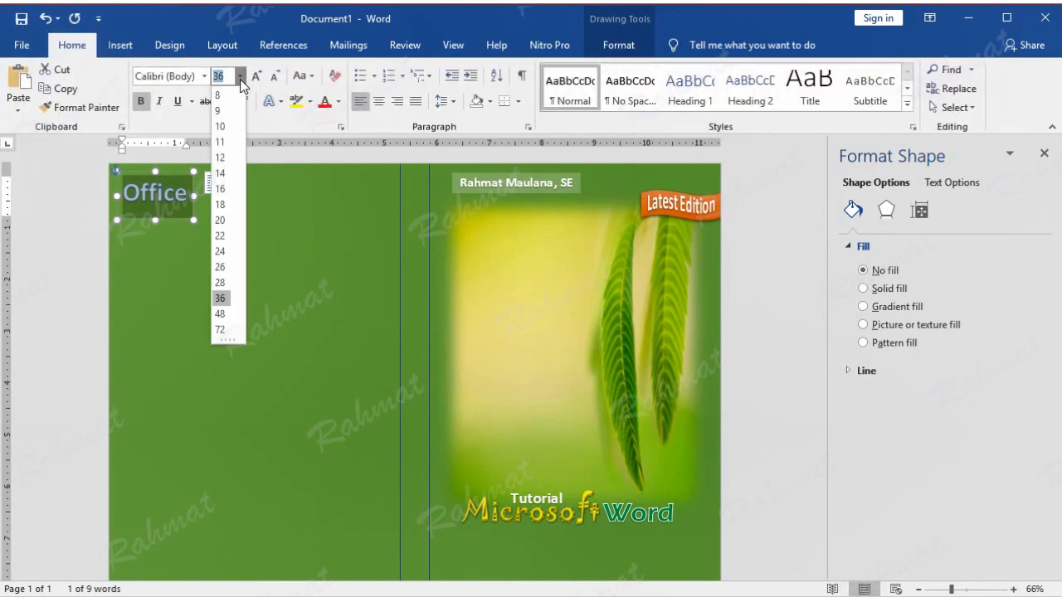
{"action": "left_click", "coordinate": [220, 204]}
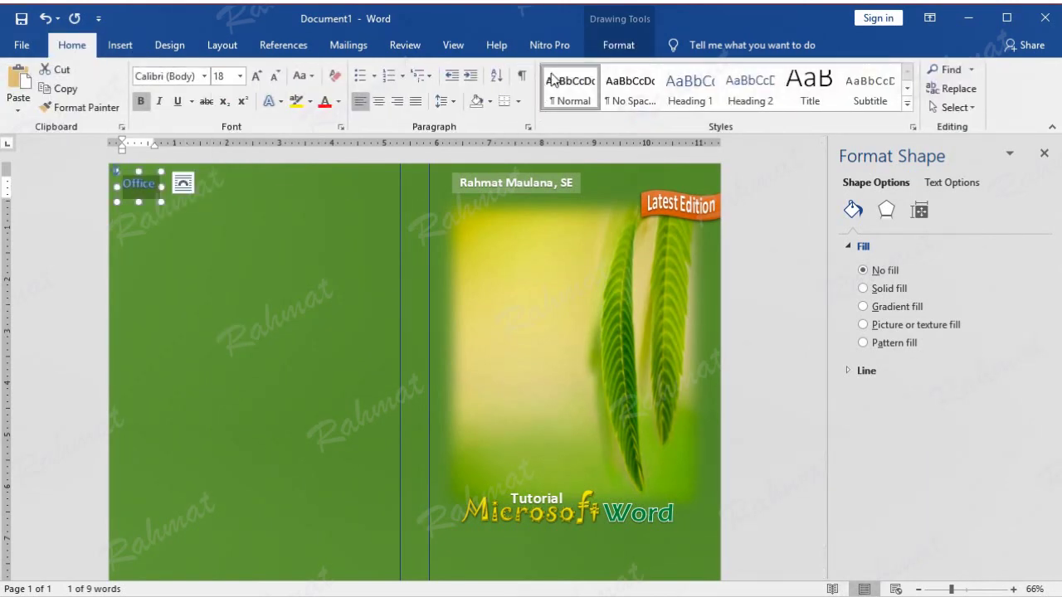
- Make 'Office' white with no outline and move it just above 'Word'
{"action": "left_click", "coordinate": [616, 45]}
{"action": "left_click", "coordinate": [472, 70]}
{"action": "left_click", "coordinate": [458, 125]}
{"action": "left_click", "coordinate": [471, 89]}
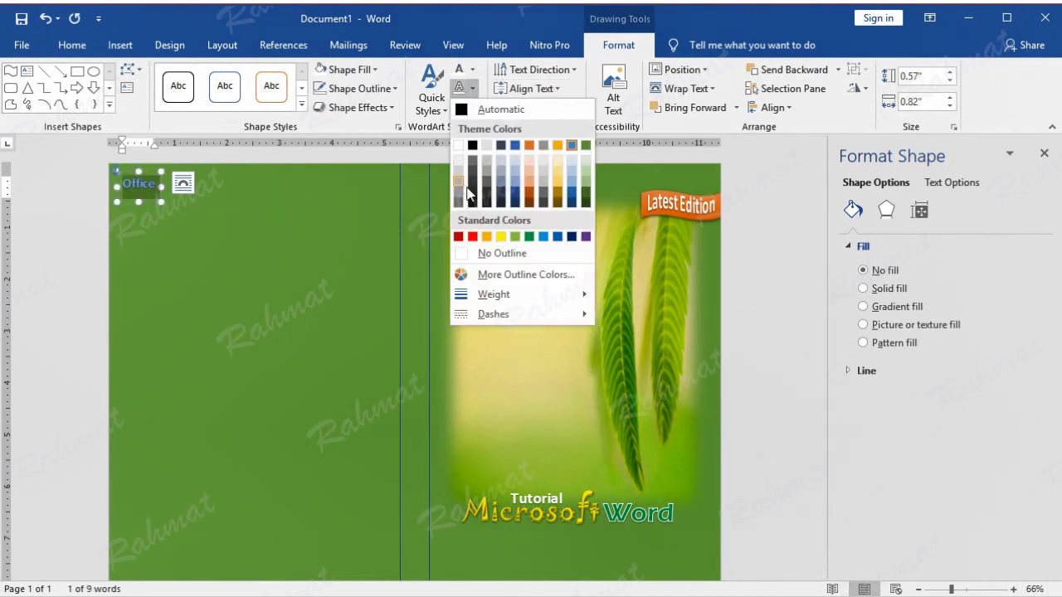
{"action": "left_click", "coordinate": [494, 252]}
{"action": "left_click_drag", "start_coordinate": [150, 172], "coordinate": [628, 490]}
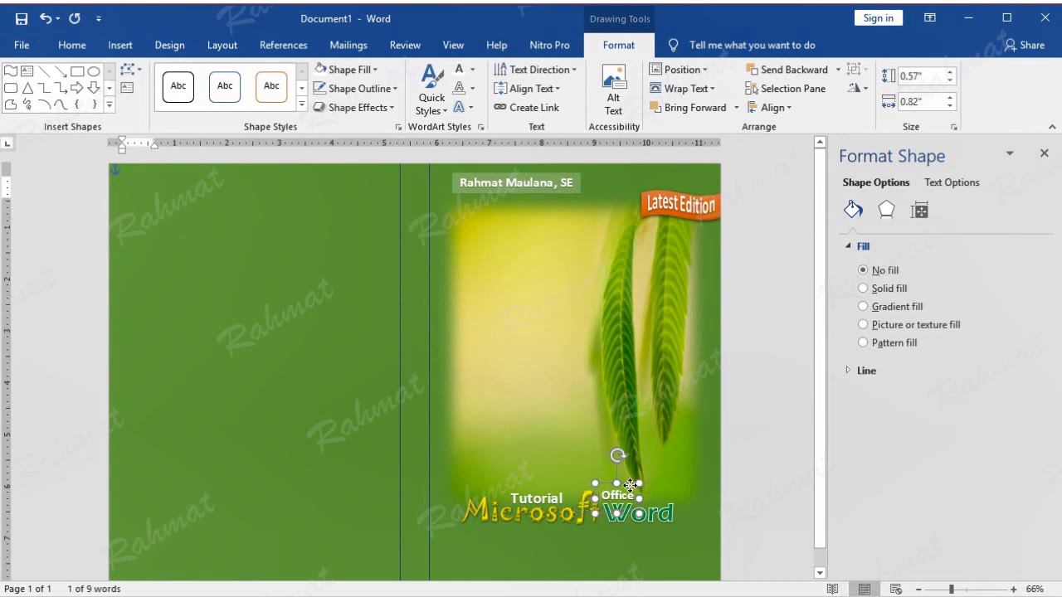
{"action": "left_click", "coordinate": [752, 433]}
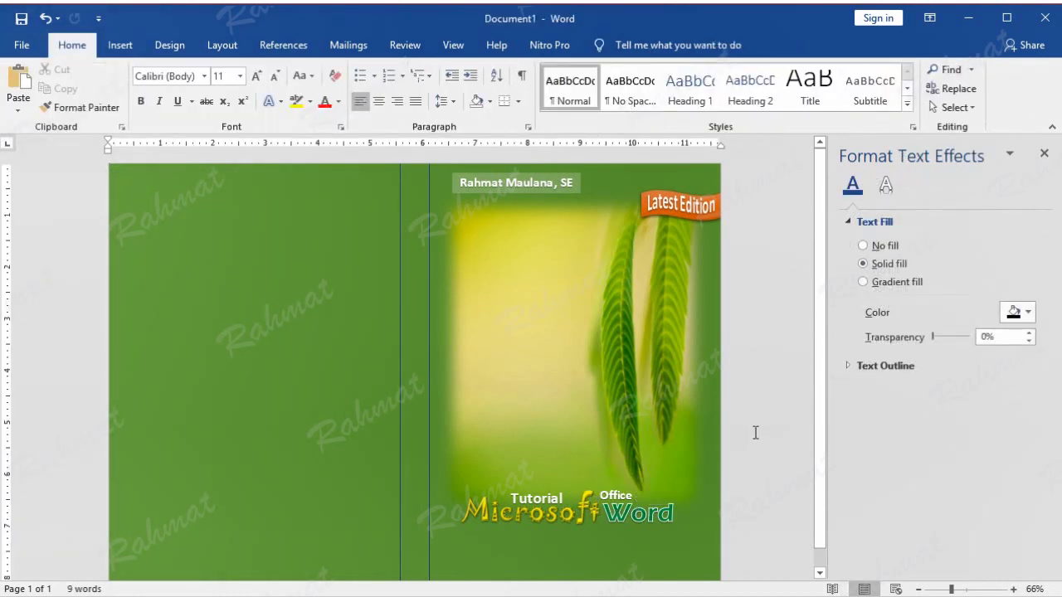
{"action": "left_click", "coordinate": [121, 50]}
{"action": "left_click", "coordinate": [185, 111]}
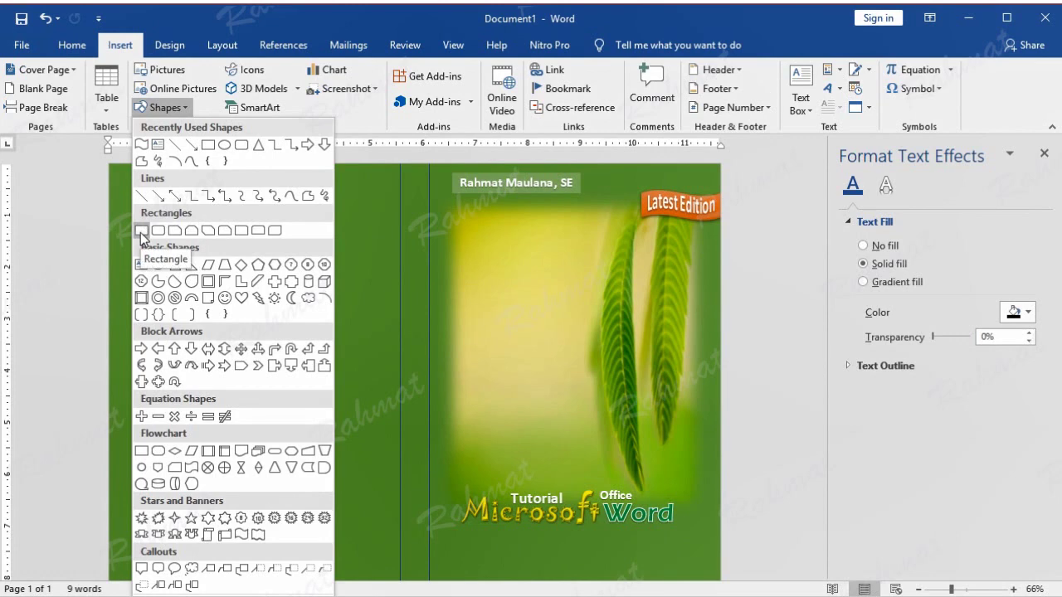
- Draw a rectangle sized 1.17" high by 0.81" wide and remove its outline
{"action": "left_click", "coordinate": [142, 231]}
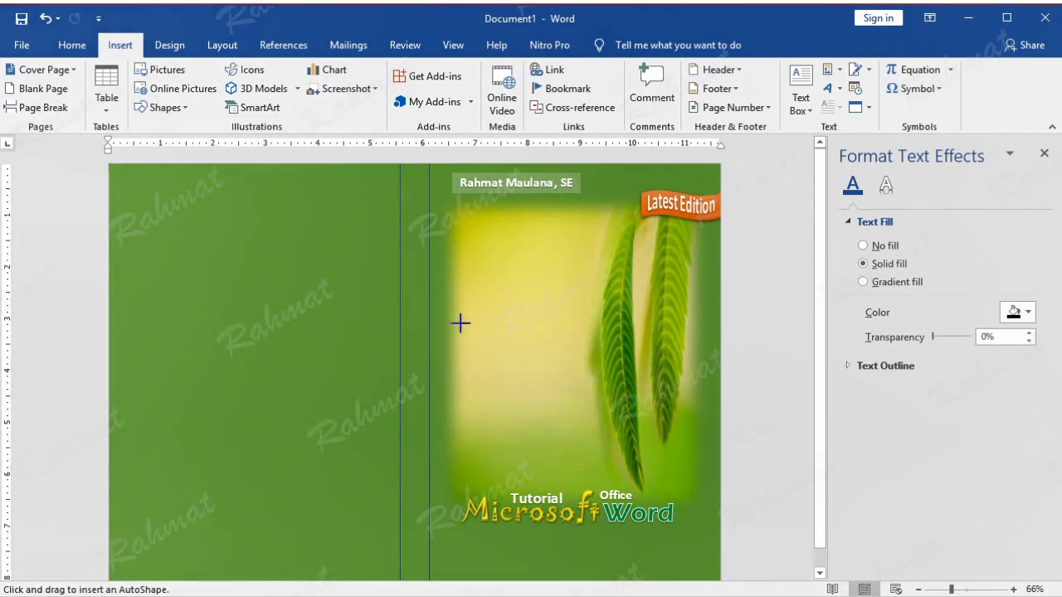
{"action": "left_click_drag", "start_coordinate": [458, 322], "coordinate": [512, 378]}
{"action": "left_click", "coordinate": [937, 75]}
{"action": "type", "text": "1.17"}
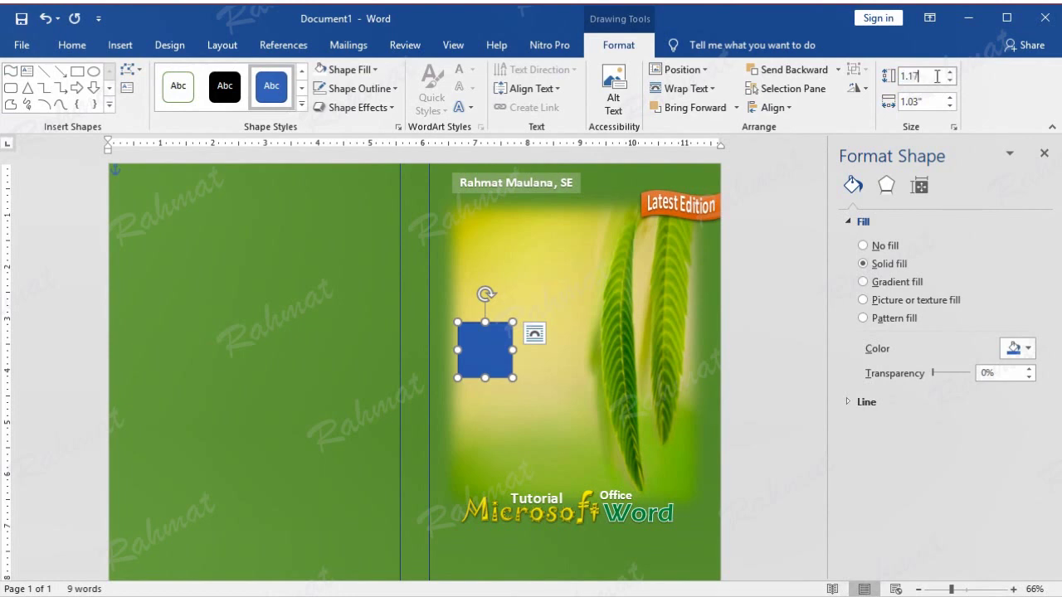
{"action": "left_click", "coordinate": [929, 101]}
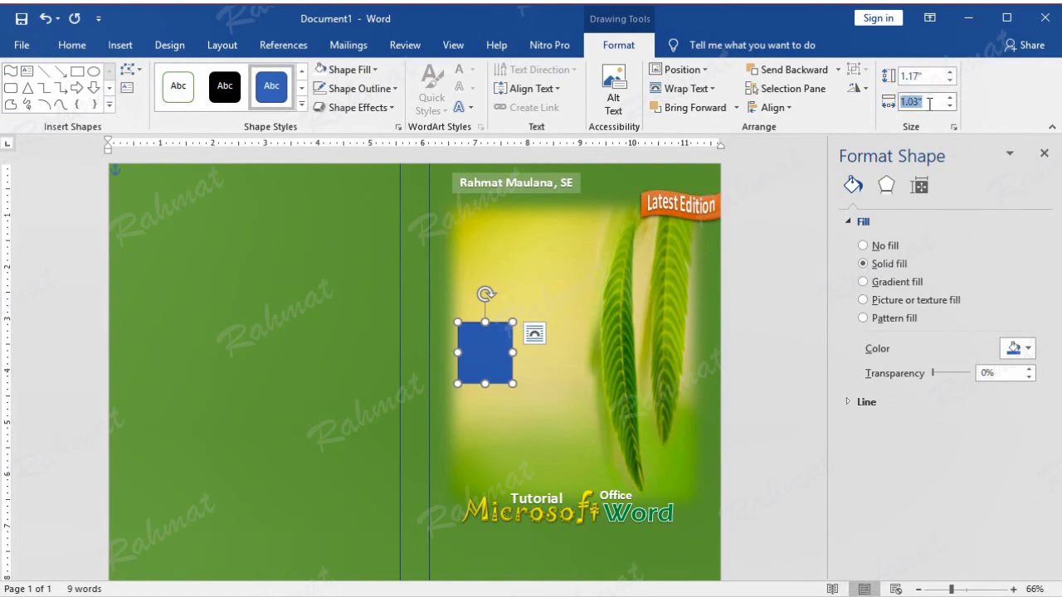
{"action": "type", "text": "0.81"}
{"action": "key", "text": "Return"}
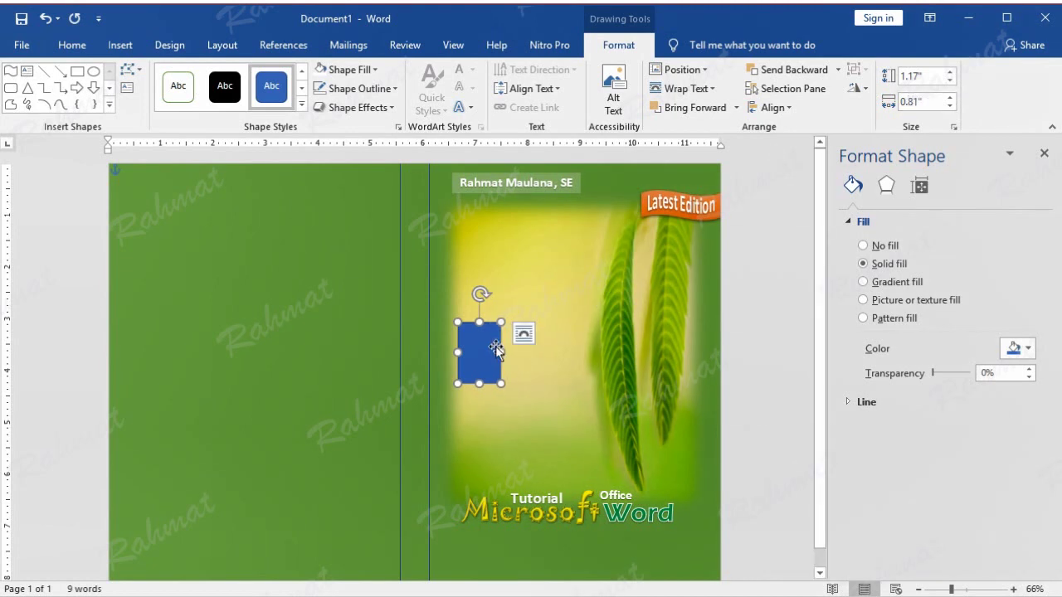
{"action": "left_click", "coordinate": [387, 90]}
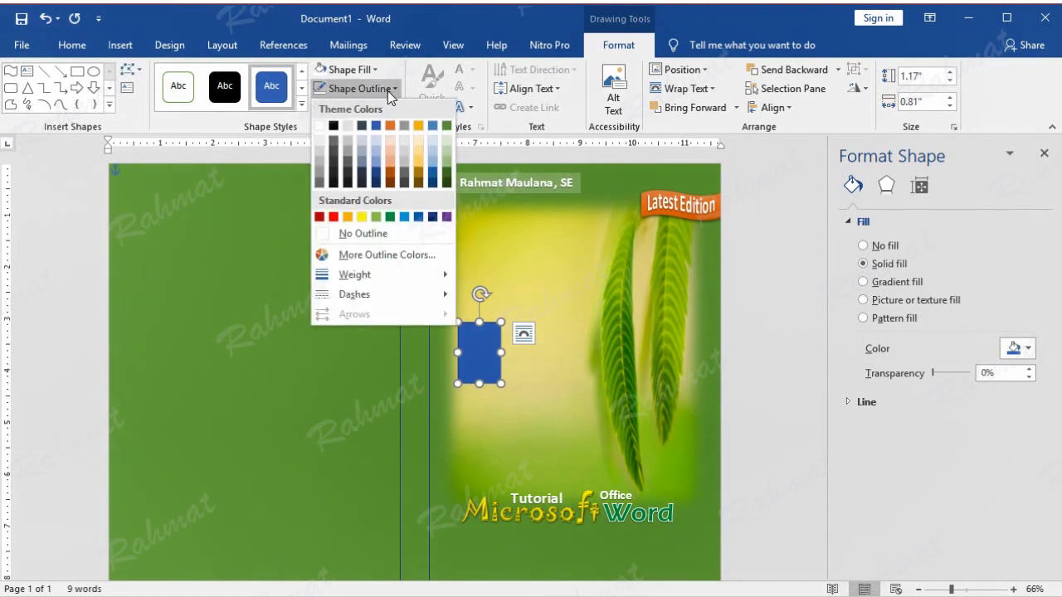
{"action": "left_click", "coordinate": [379, 233]}
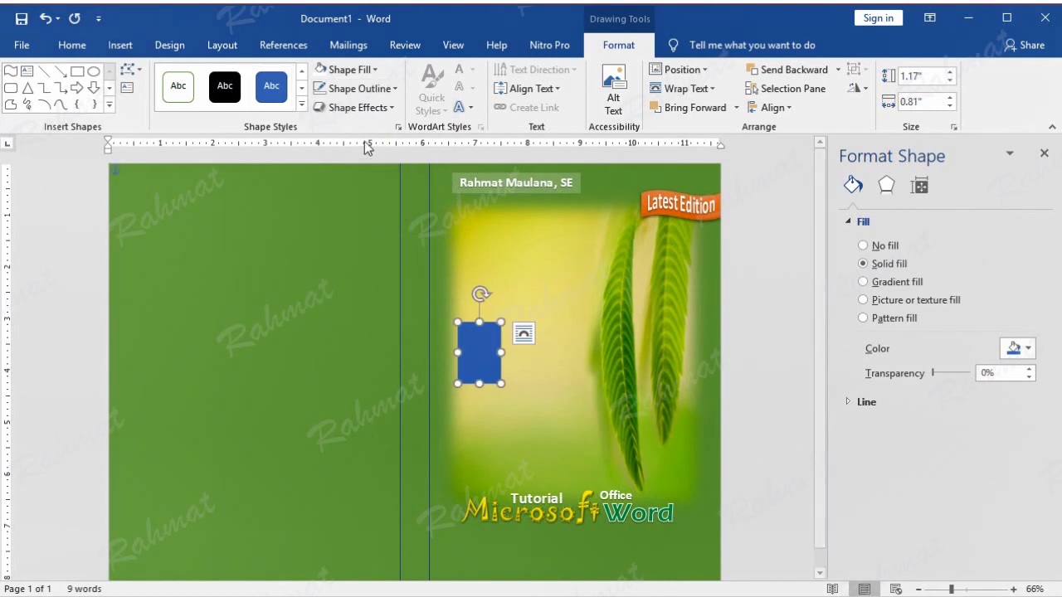
{"action": "left_click", "coordinate": [380, 73]}
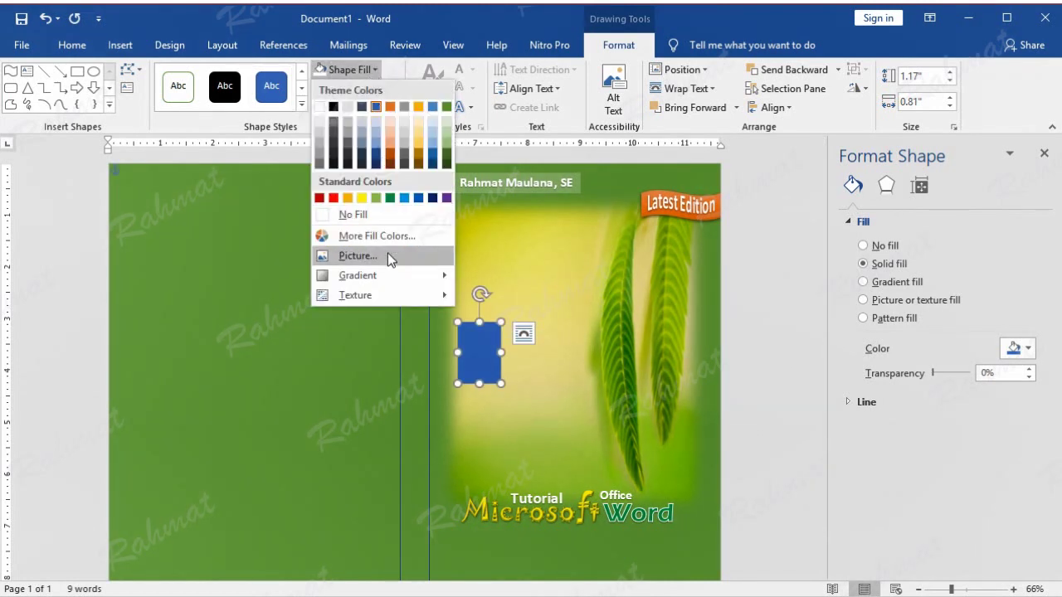
{"action": "left_click", "coordinate": [388, 255]}
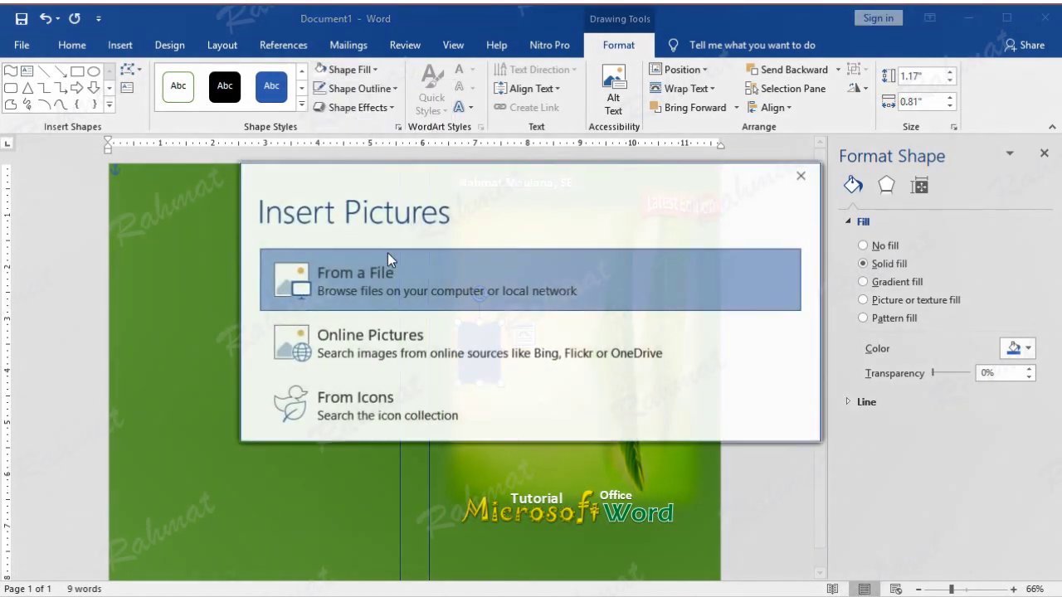
{"action": "left_click", "coordinate": [381, 272]}
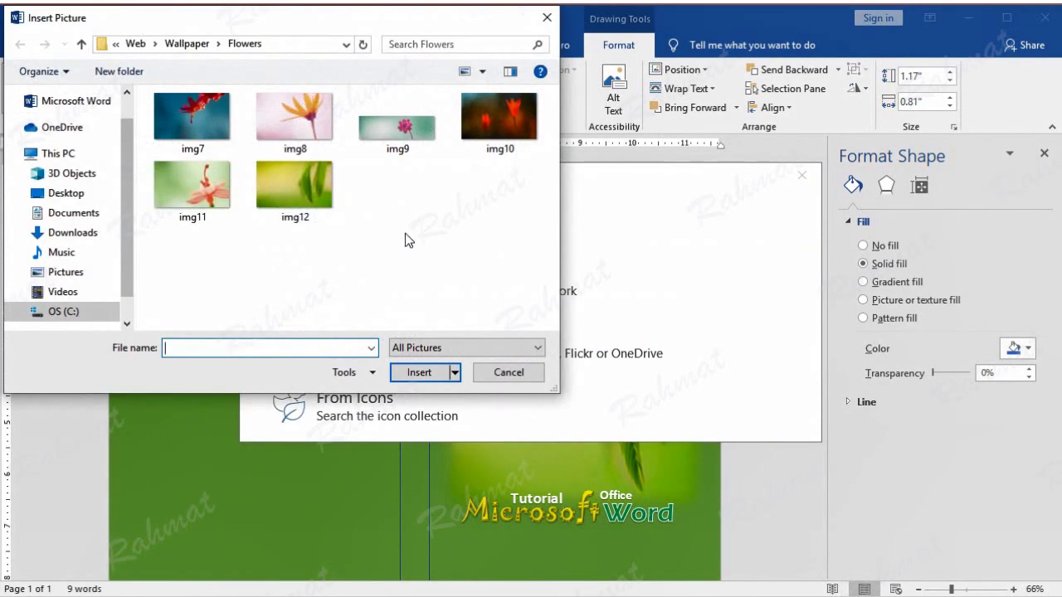
{"action": "double_click", "coordinate": [317, 133]}
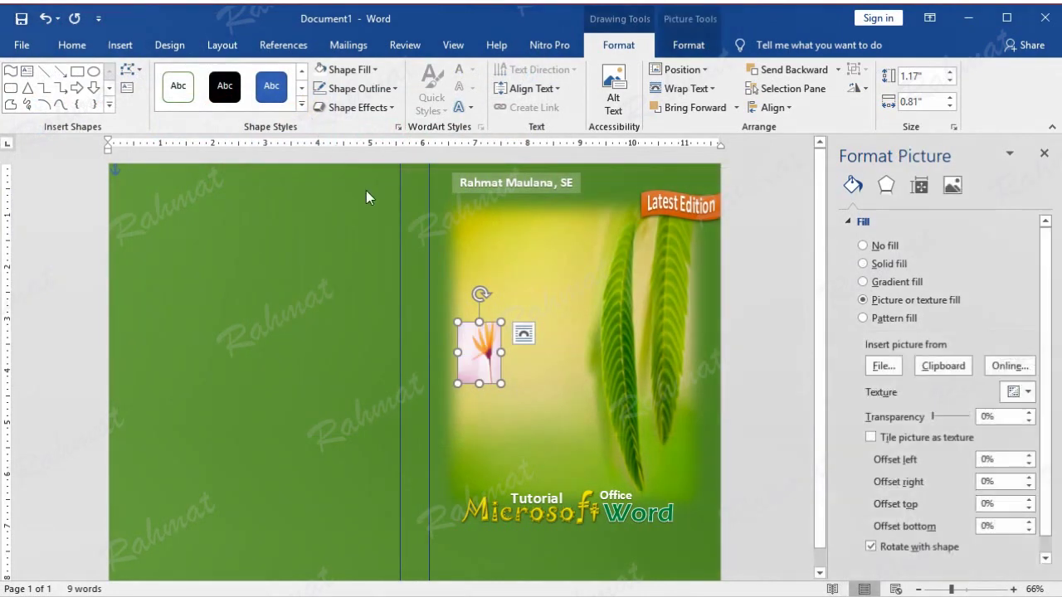
{"action": "left_click", "coordinate": [365, 109]}
{"action": "mouse_move", "coordinate": [393, 282]}
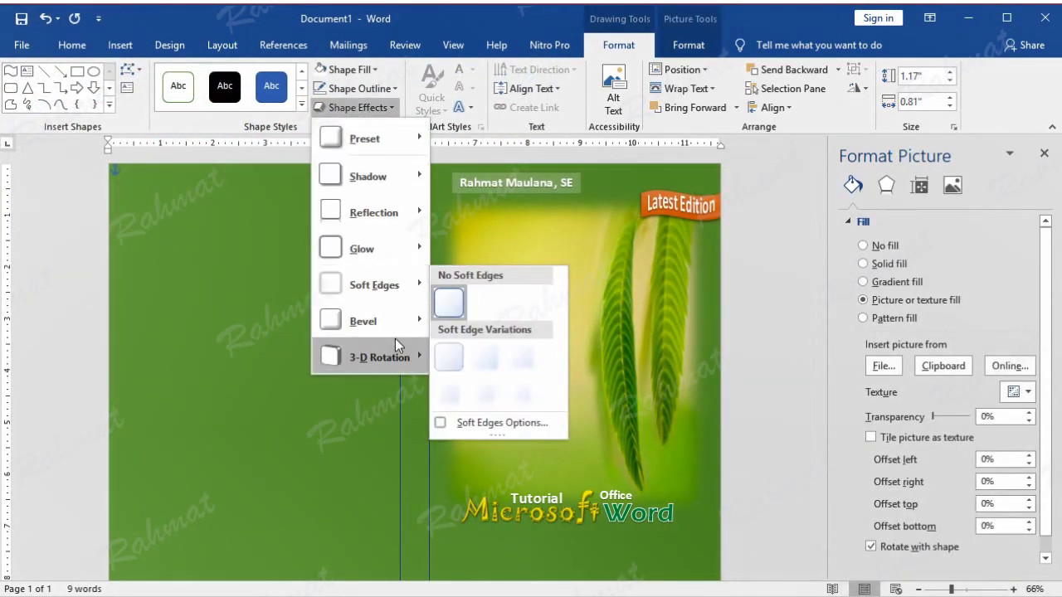
{"action": "mouse_move", "coordinate": [394, 349]}
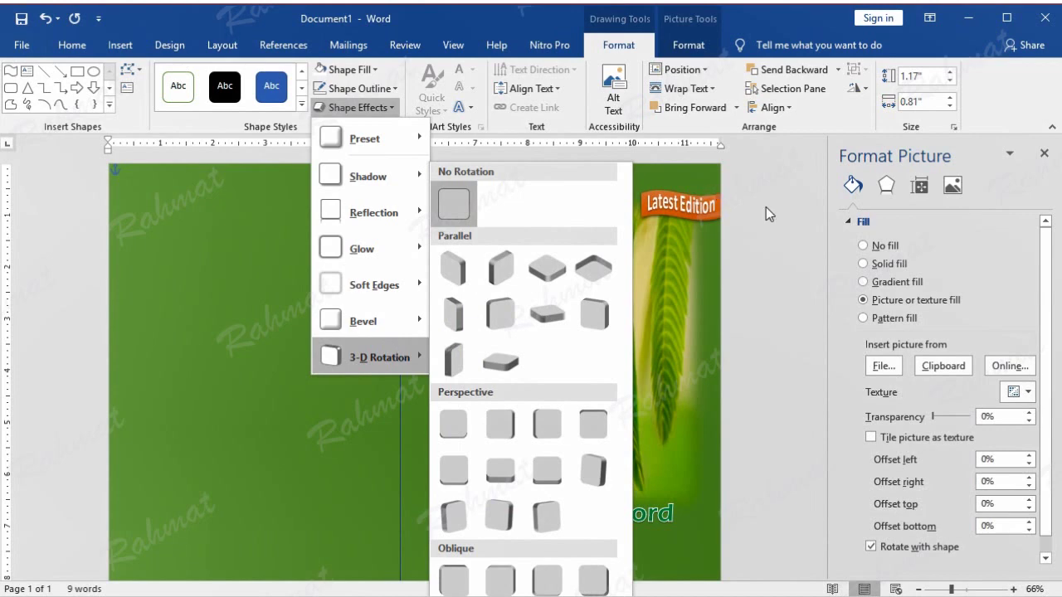
{"action": "left_click", "coordinate": [764, 208]}
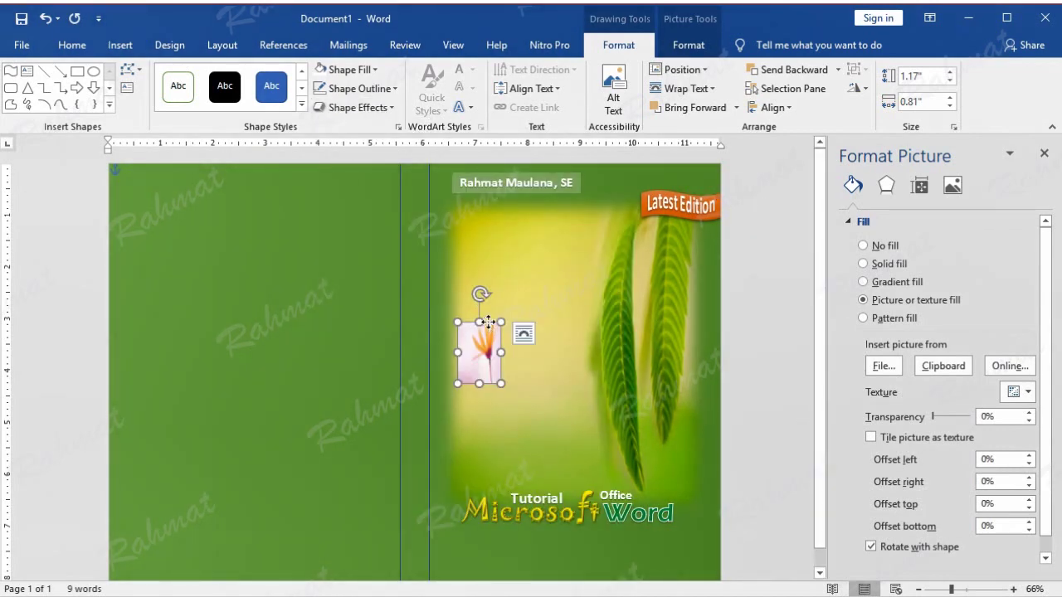
- Set the flower picture's absolute position to horizontal 2 and vertical 4 in Layout options
{"action": "right_click", "coordinate": [488, 326]}
{"action": "left_click", "coordinate": [564, 594]}
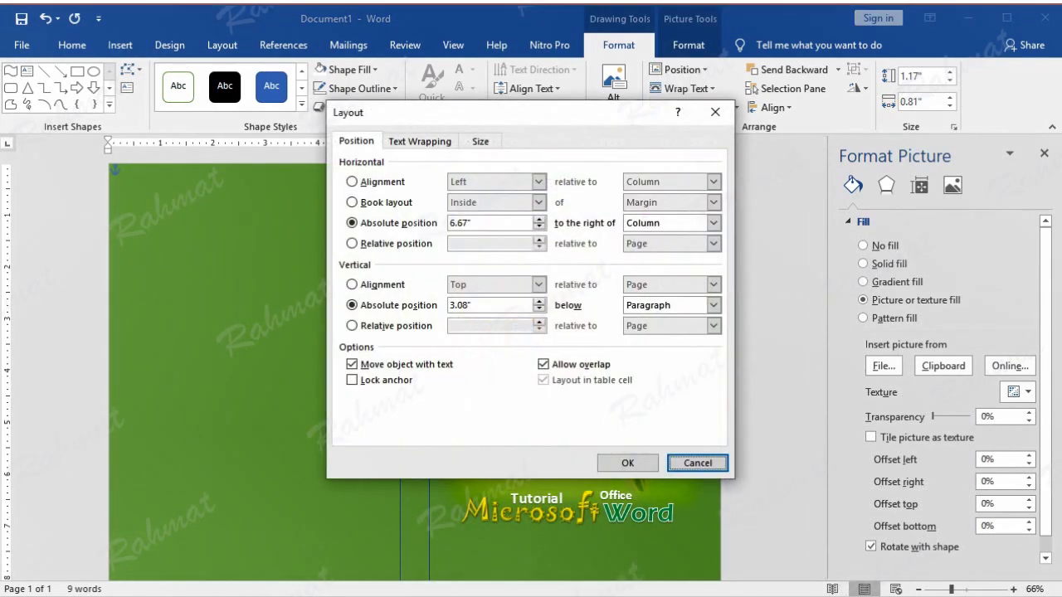
{"action": "double_click", "coordinate": [473, 223]}
{"action": "type", "text": "2.09"}
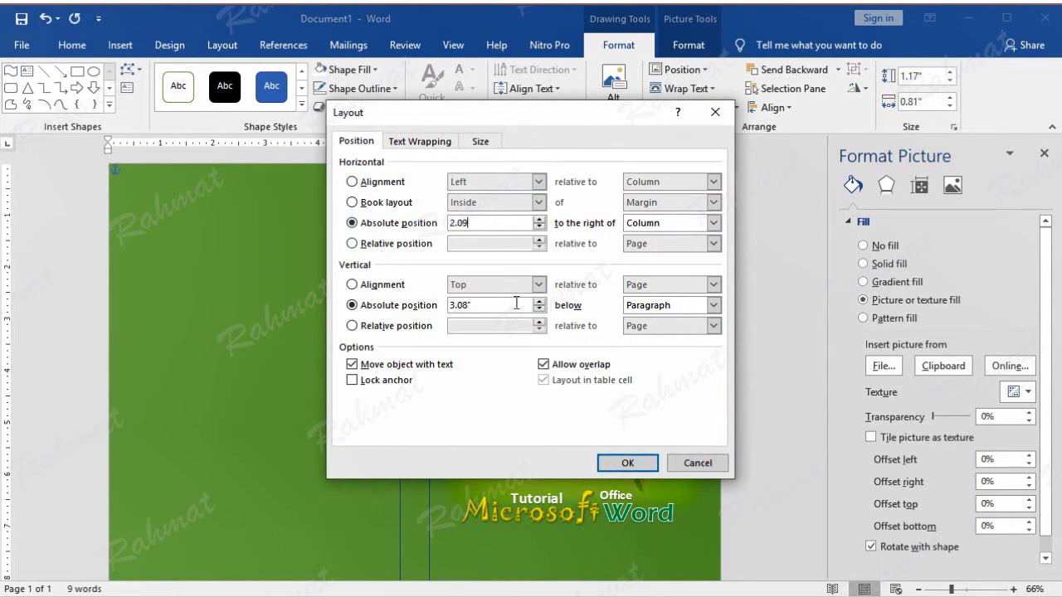
{"action": "double_click", "coordinate": [510, 307]}
{"action": "type", "text": "4.39"}
{"action": "key", "text": "Return"}
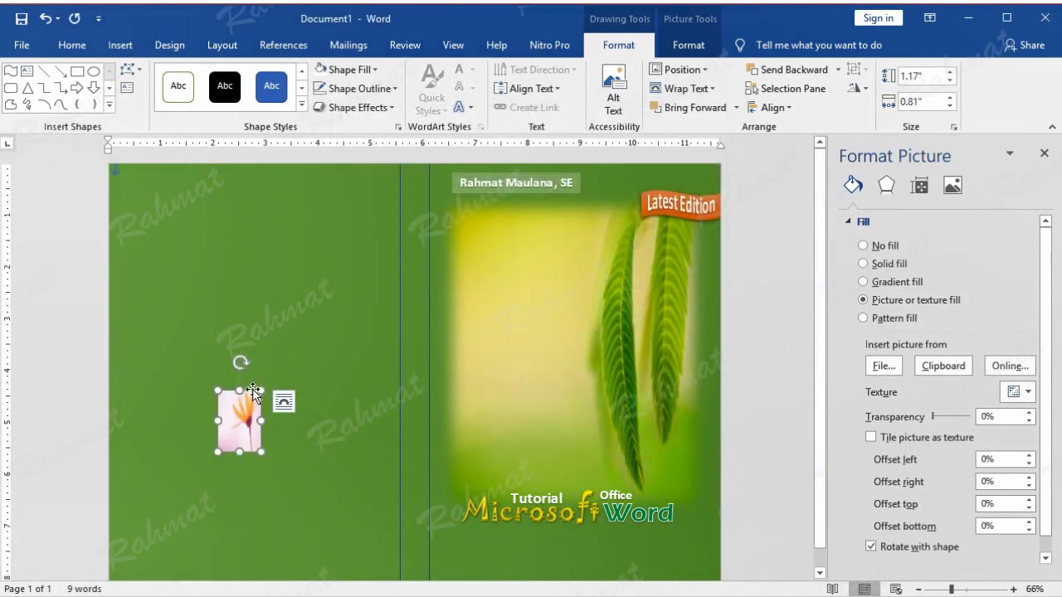
- Nudge the flower picture right onto the front cover beside the leaves
{"action": "left_click_drag", "start_coordinate": [253, 387], "coordinate": [254, 393]}
{"action": "key", "text": "Right"}
{"action": "key", "text": "Right"}
{"action": "key", "text": "Right"}
{"action": "key", "text": "Right"}
{"action": "key", "text": "Right"}
{"action": "key", "text": "Right"}
{"action": "key", "text": "Right"}
{"action": "key", "text": "Right"}
{"action": "key", "text": "Right"}
{"action": "key", "text": "Right"}
{"action": "key", "text": "Right"}
{"action": "key", "text": "Right"}
{"action": "key", "text": "Right"}
{"action": "key", "text": "Right"}
{"action": "key", "text": "Right"}
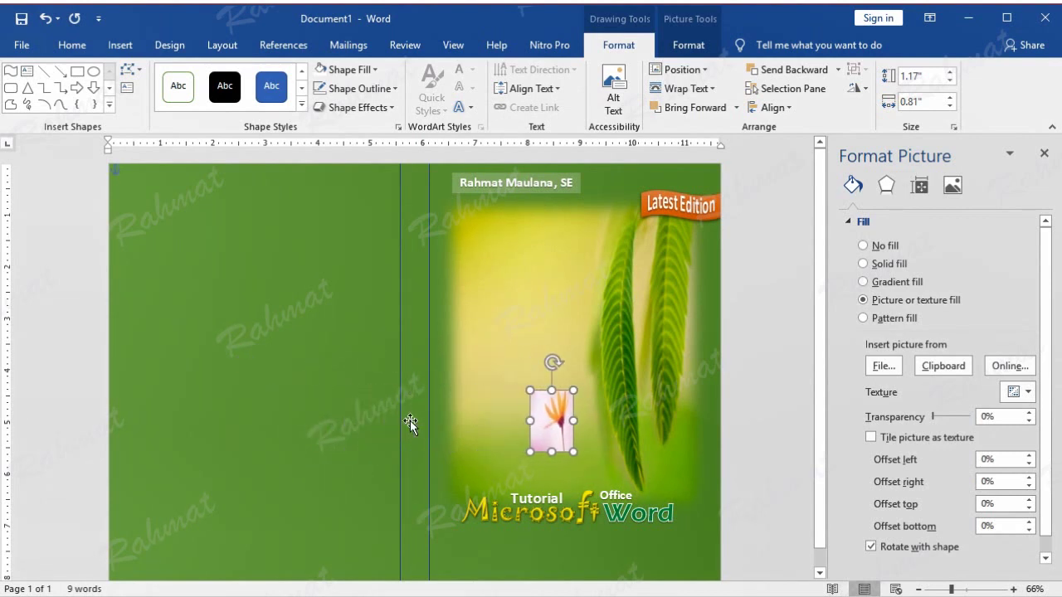
{"action": "key", "text": "Right"}
{"action": "key", "text": "Right"}
{"action": "key", "text": "Right"}
{"action": "key", "text": "Right"}
{"action": "key", "text": "Right"}
{"action": "key", "text": "Right"}
{"action": "key", "text": "Right"}
{"action": "key", "text": "Right"}
{"action": "key", "text": "Right"}
{"action": "key", "text": "Right"}
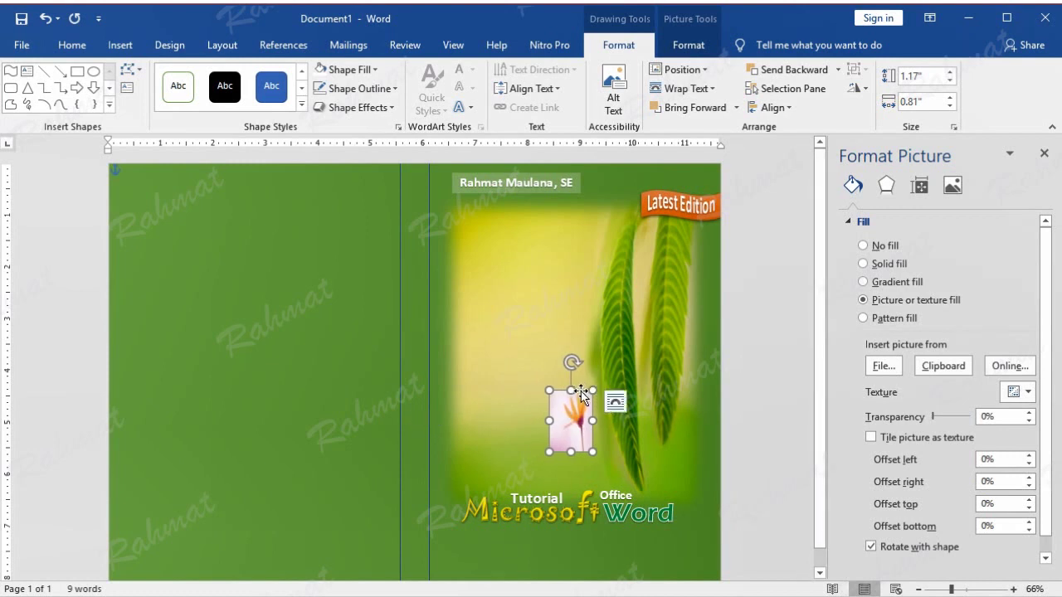
- Give the flower picture a perspective 3-D rotation preset
{"action": "left_click", "coordinate": [379, 107]}
{"action": "mouse_move", "coordinate": [400, 359]}
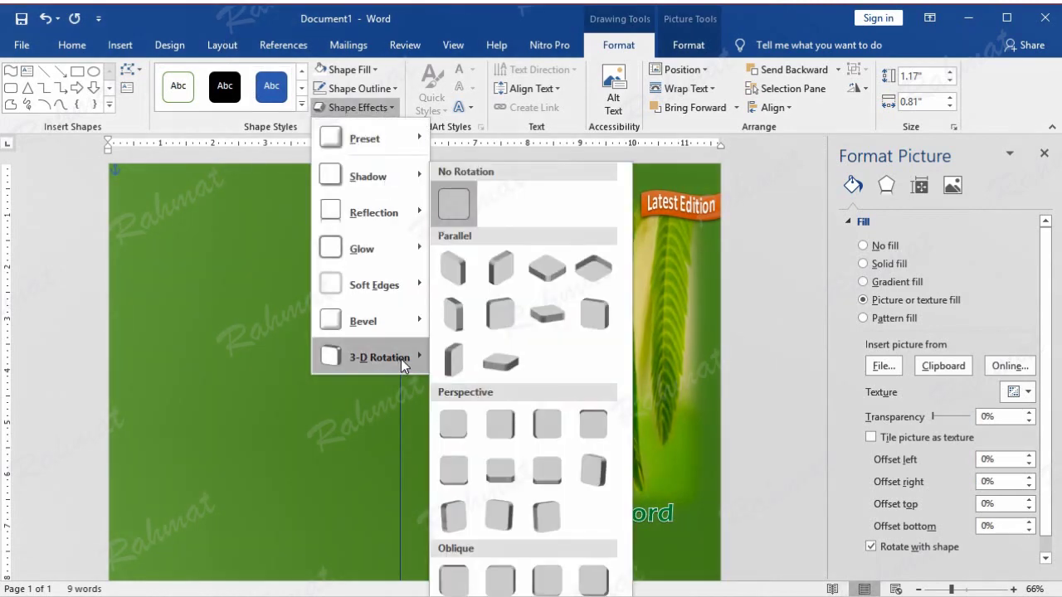
{"action": "left_click", "coordinate": [513, 517]}
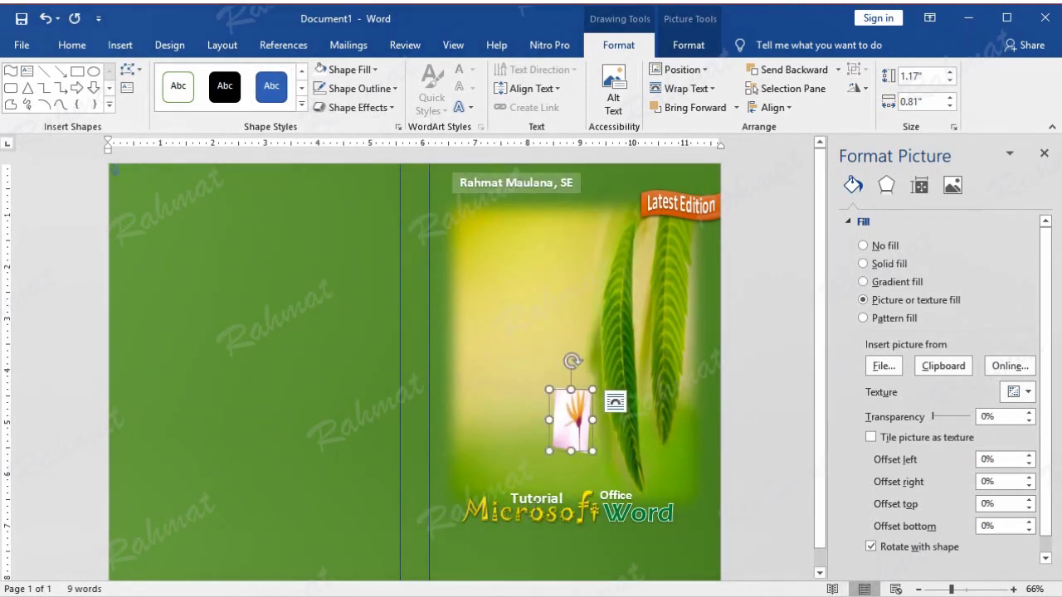
- Apply a top bevel of width 2 pt and height 13.5 pt in 3-D Format
{"action": "left_click", "coordinate": [358, 108]}
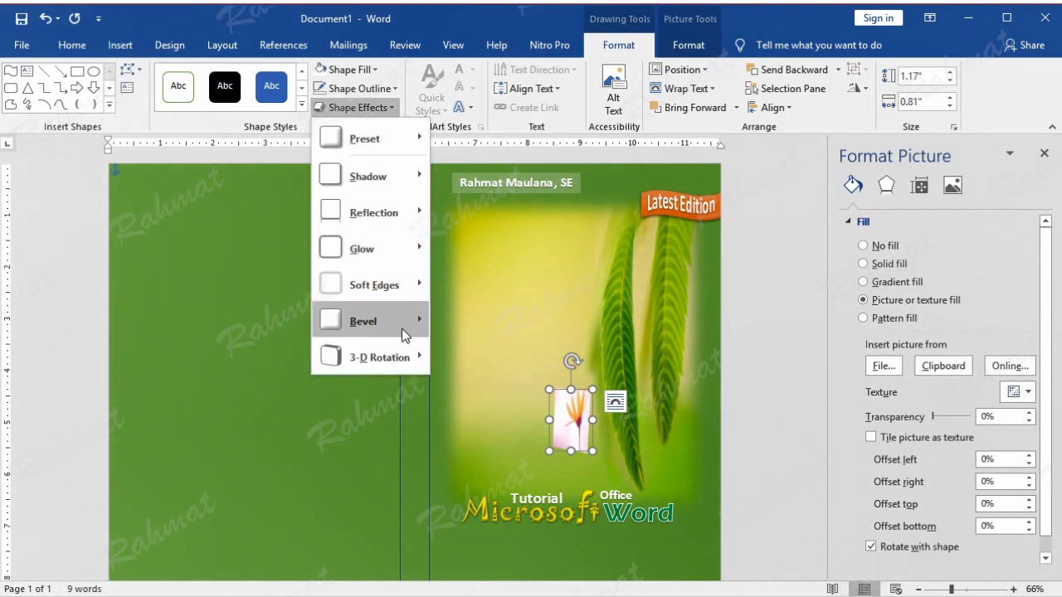
{"action": "mouse_move", "coordinate": [403, 331]}
{"action": "left_click", "coordinate": [484, 534]}
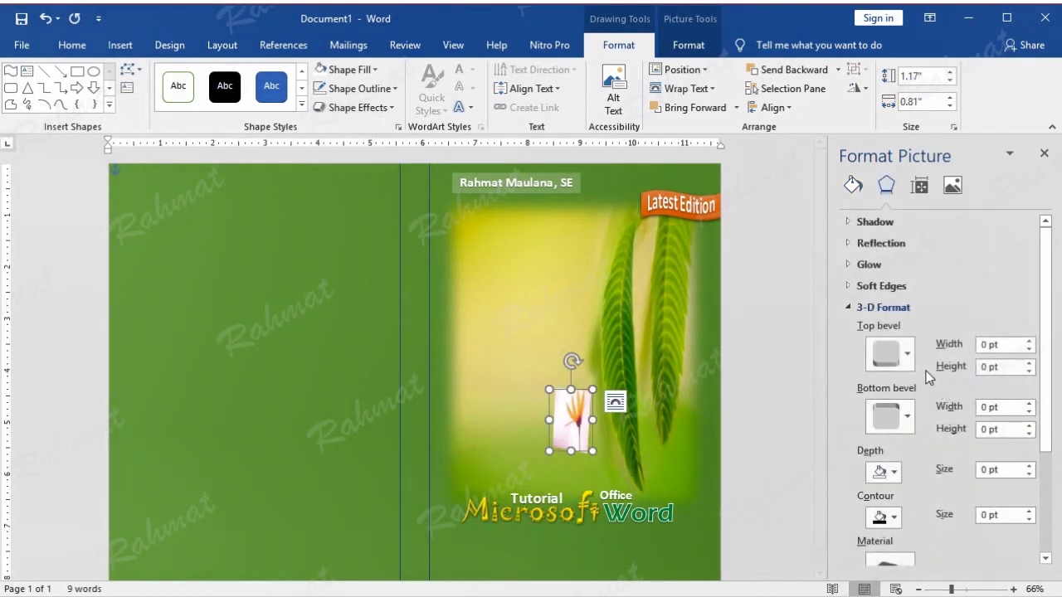
{"action": "left_click", "coordinate": [904, 355]}
{"action": "left_click", "coordinate": [891, 474]}
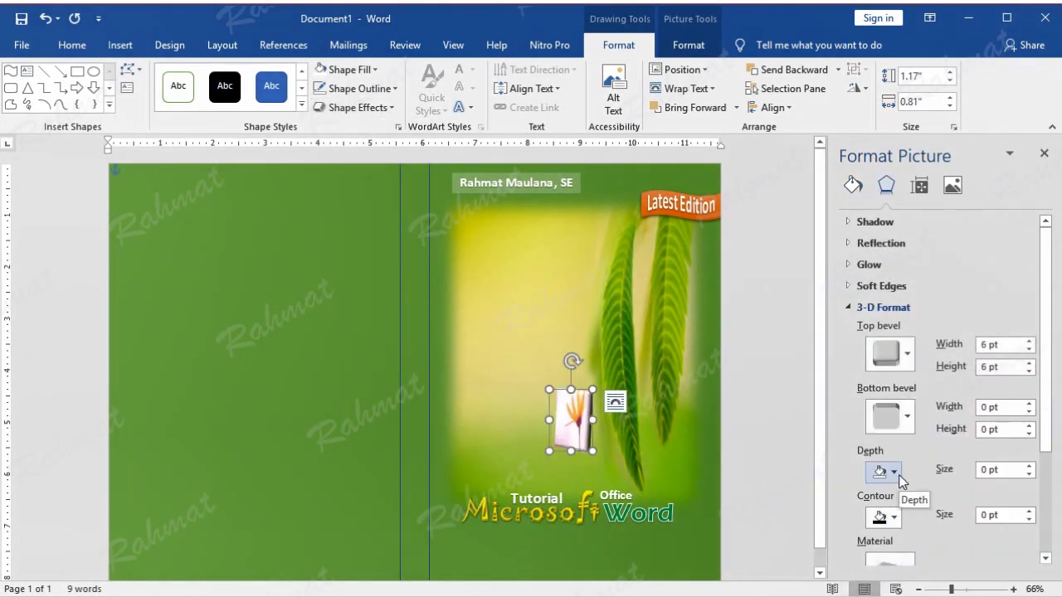
{"action": "left_click_drag", "start_coordinate": [988, 347], "coordinate": [962, 350]}
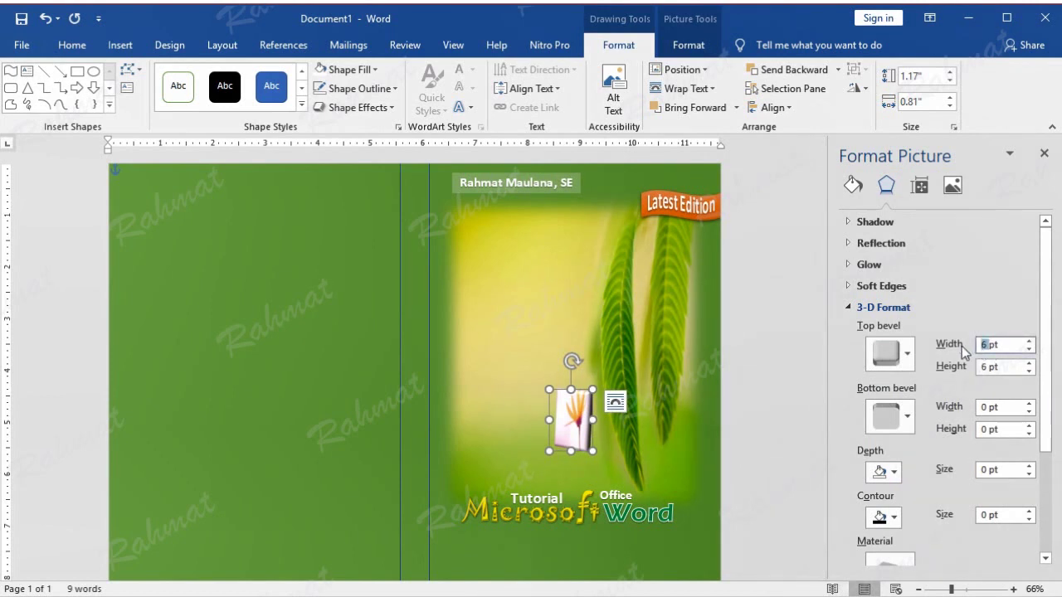
{"action": "type", "text": "2"}
{"action": "left_click_drag", "start_coordinate": [989, 367], "coordinate": [977, 367]}
{"action": "type", "text": "13.5"}
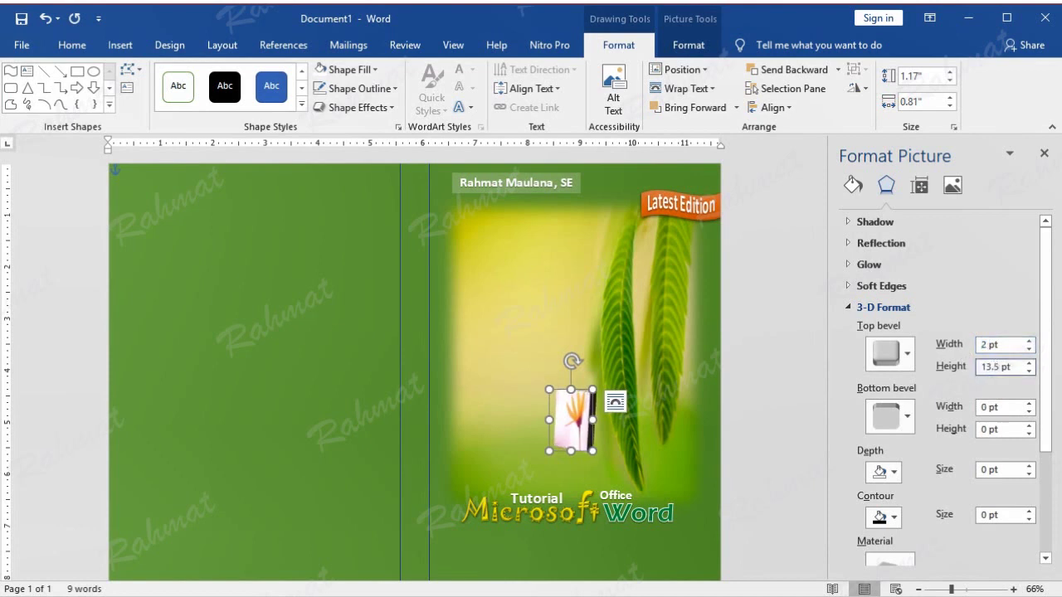
- Review the material and lighting presets without changes, then check the 3-D book look
{"action": "scroll", "coordinate": [967, 469], "scroll_direction": "down", "scroll_amount": 1}
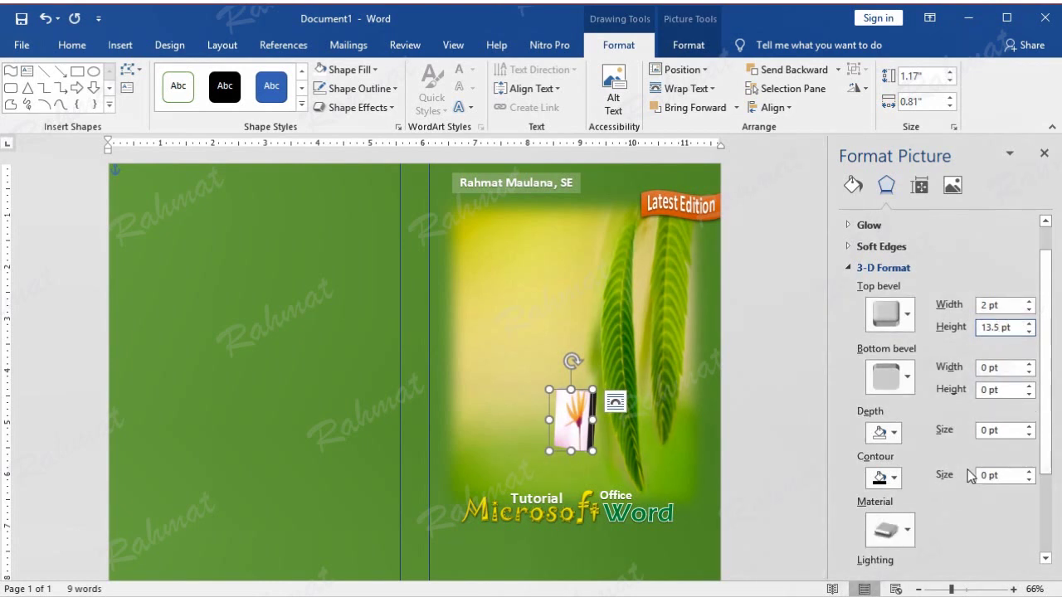
{"action": "scroll", "coordinate": [913, 497], "scroll_direction": "down", "scroll_amount": 2}
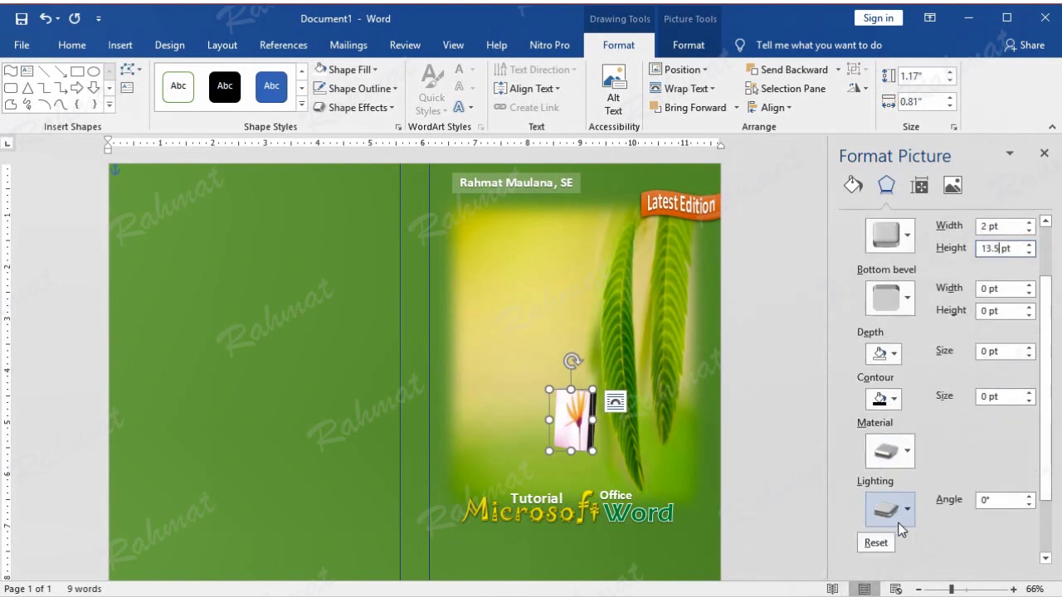
{"action": "left_click", "coordinate": [896, 461]}
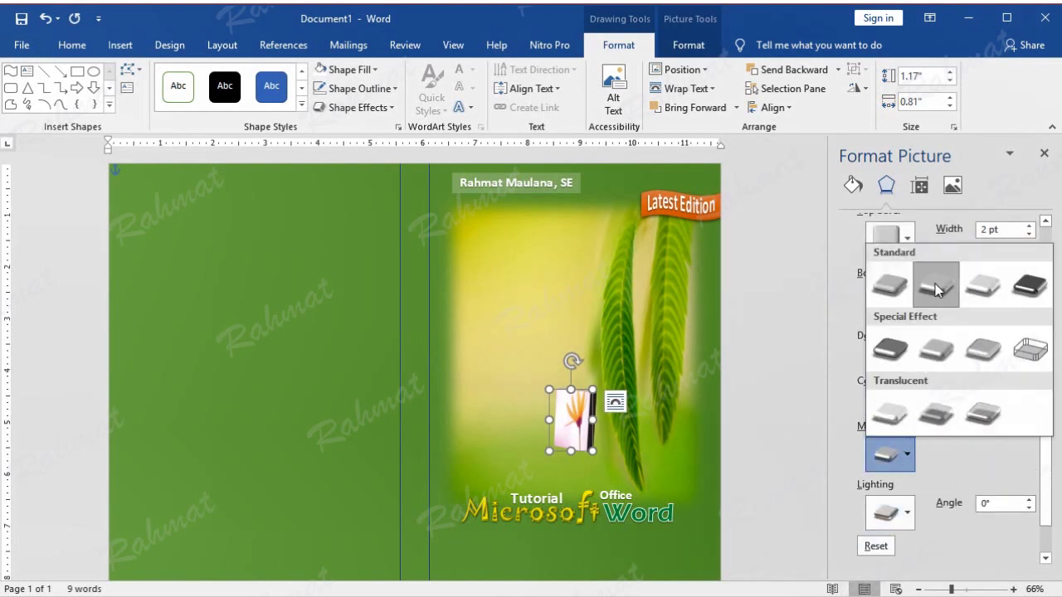
{"action": "left_click", "coordinate": [902, 524]}
{"action": "left_click", "coordinate": [902, 524]}
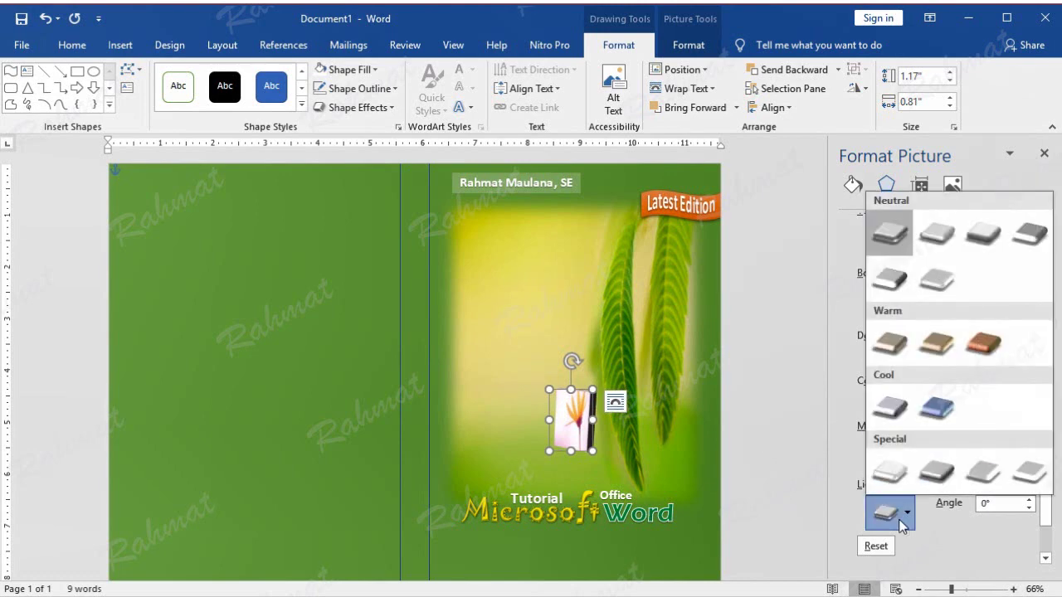
{"action": "left_click", "coordinate": [902, 220]}
{"action": "left_click", "coordinate": [765, 398]}
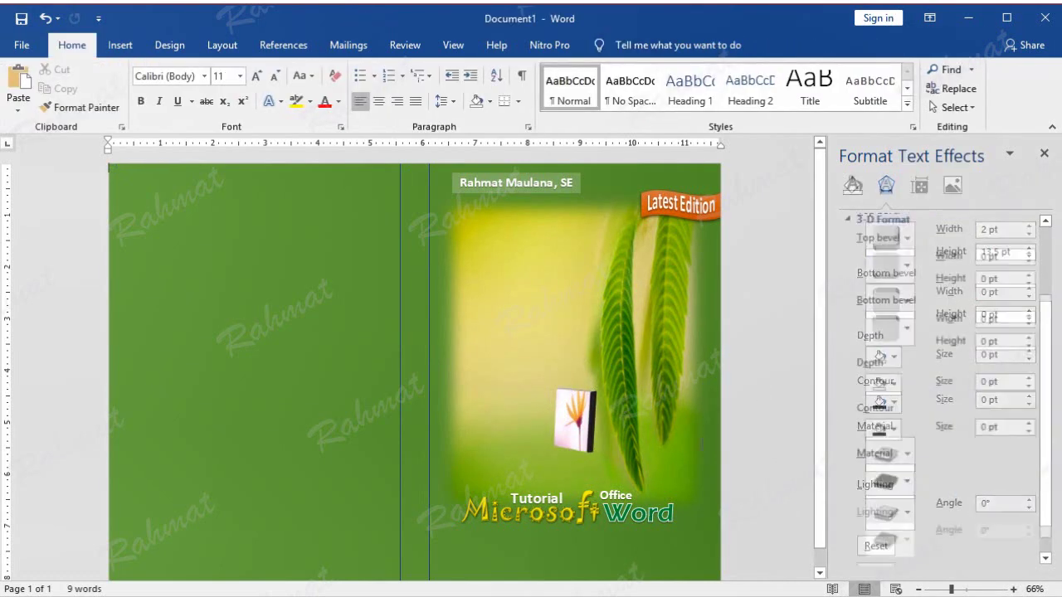
{"action": "left_click", "coordinate": [586, 428]}
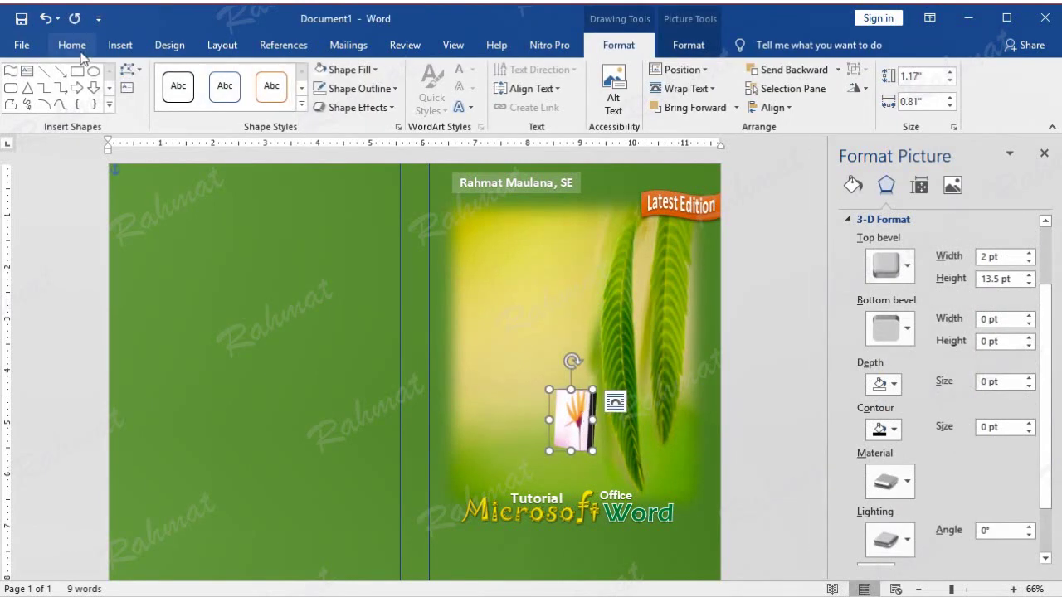
- Duplicate the 3-D book picture and move the copy to the left
{"action": "left_click", "coordinate": [74, 47]}
{"action": "left_click", "coordinate": [21, 79]}
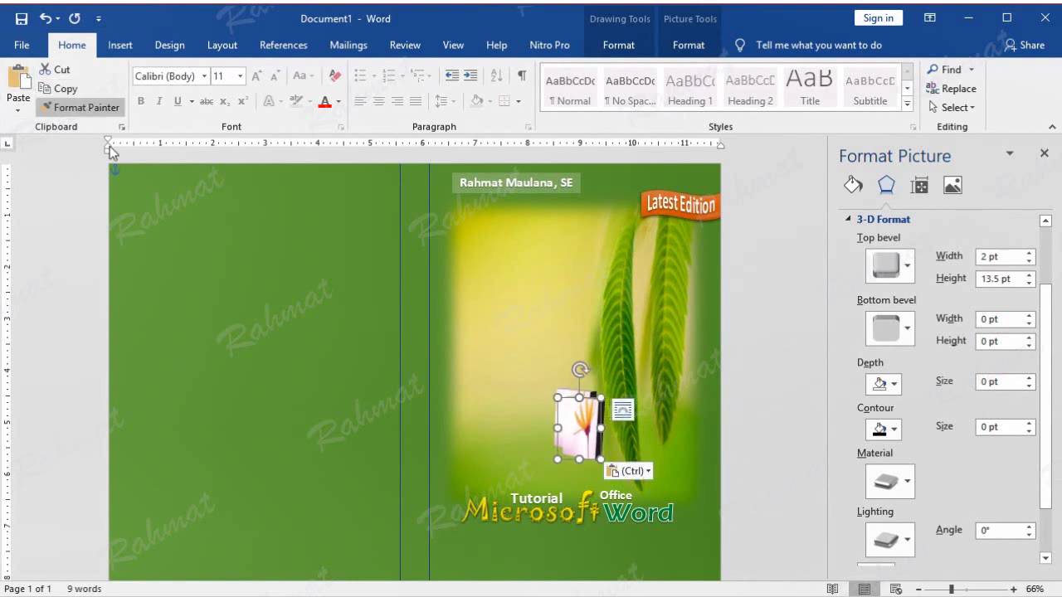
{"action": "left_click", "coordinate": [561, 427]}
{"action": "left_click_drag", "start_coordinate": [562, 426], "coordinate": [480, 412]}
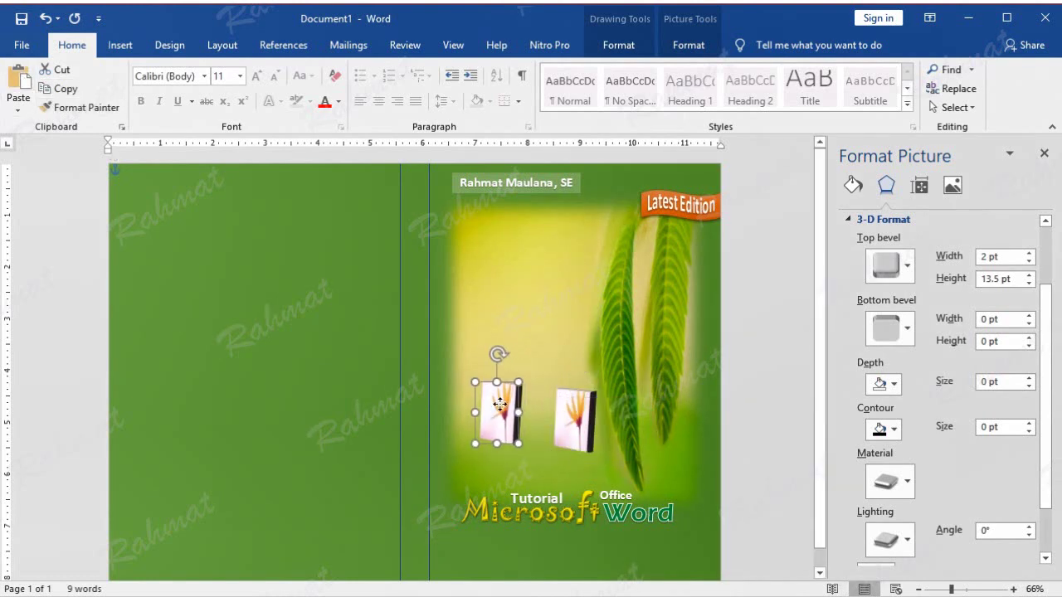
- Fill the copy with the img10 flower image from a file
{"action": "left_click", "coordinate": [618, 45]}
{"action": "left_click", "coordinate": [375, 70]}
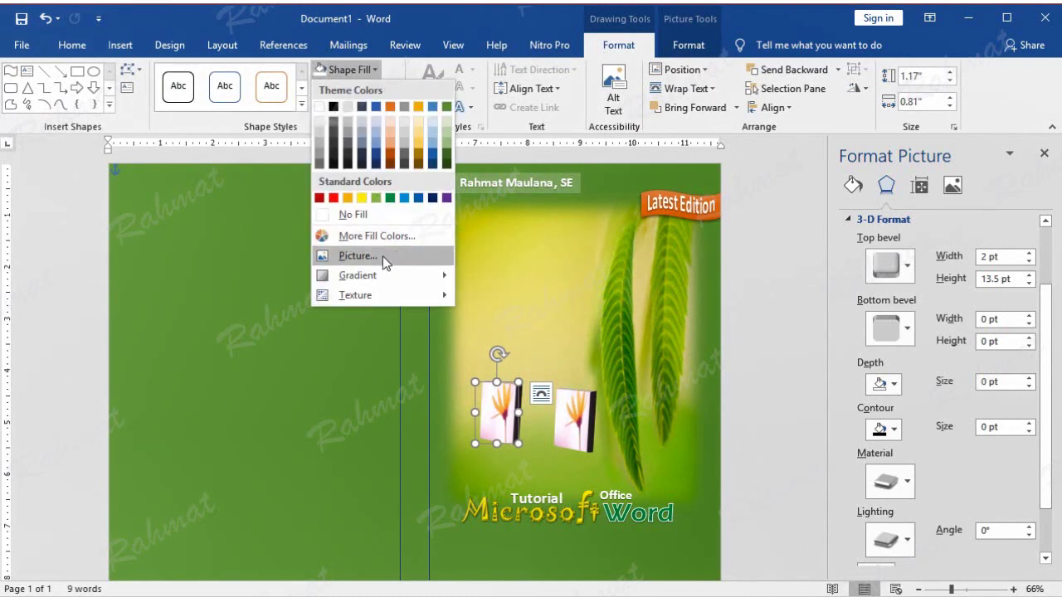
{"action": "left_click", "coordinate": [383, 255]}
{"action": "left_click", "coordinate": [380, 274]}
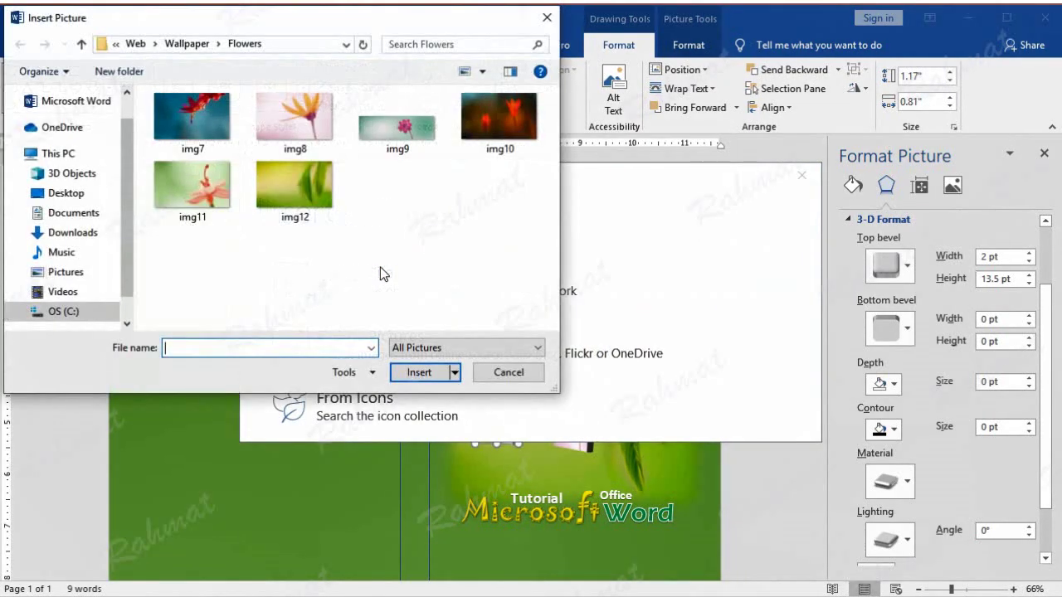
{"action": "double_click", "coordinate": [490, 114]}
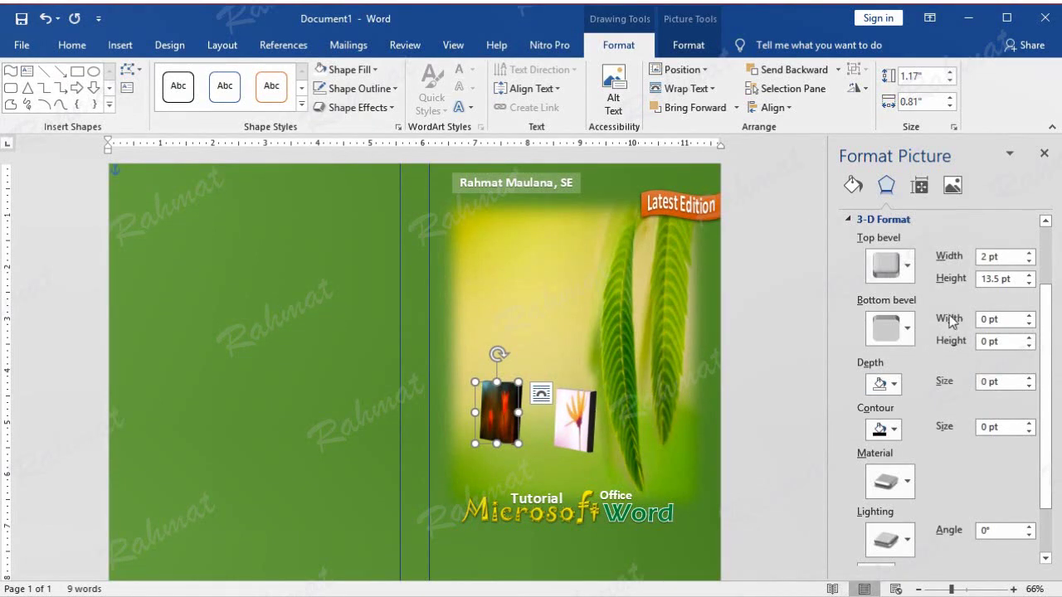
- Apply a standard material to the copy and open its lighting presets
{"action": "left_click", "coordinate": [906, 485]}
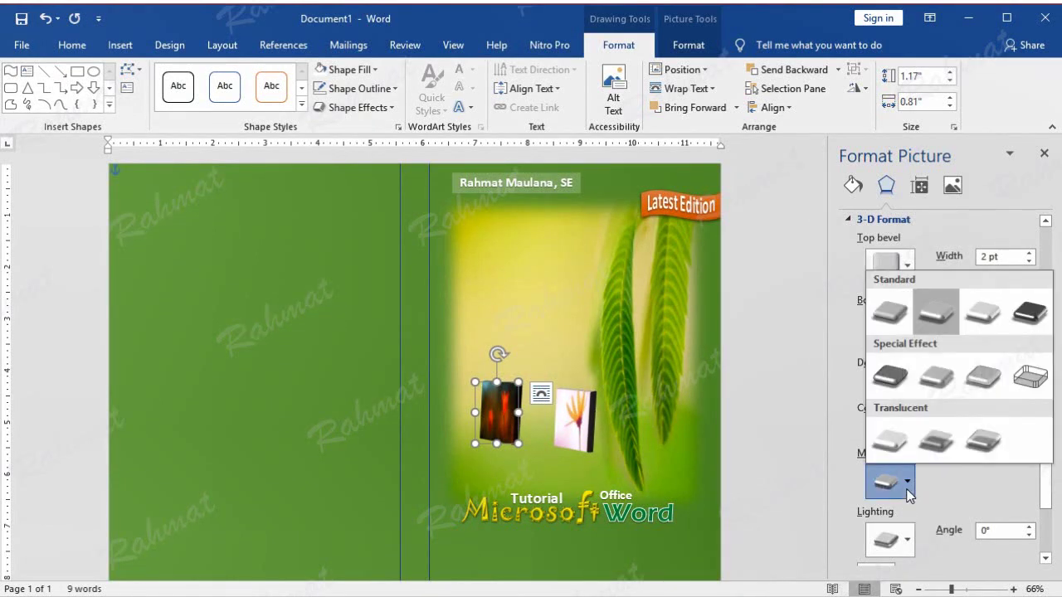
{"action": "left_click", "coordinate": [920, 310]}
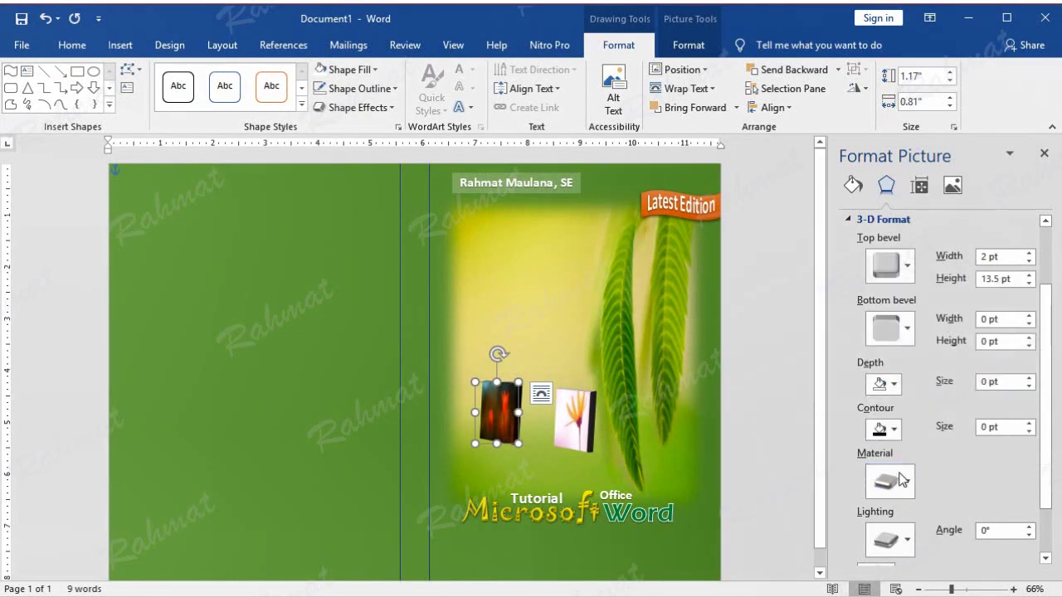
{"action": "left_click", "coordinate": [907, 543]}
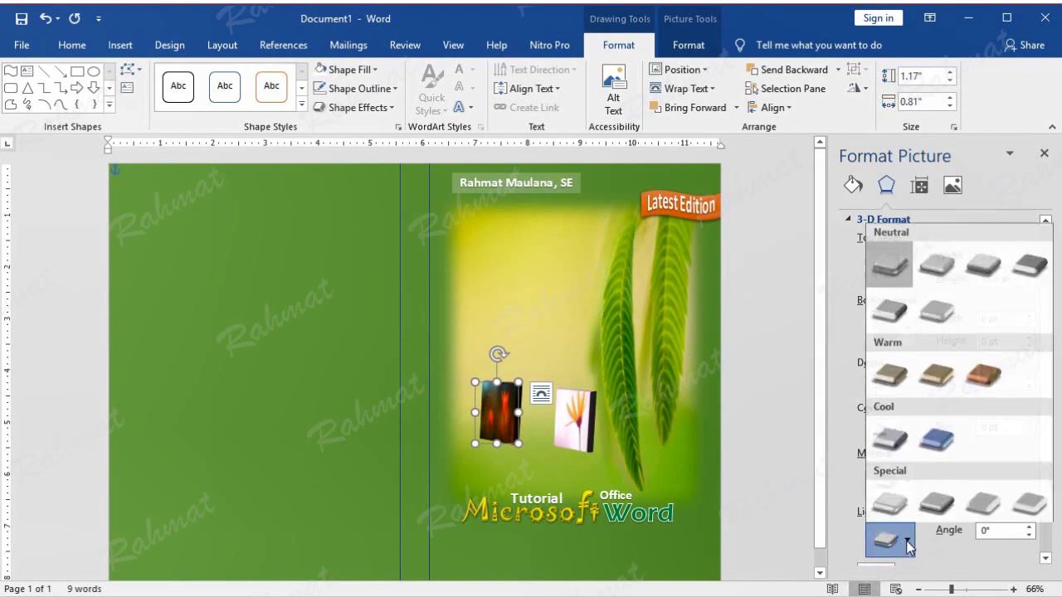
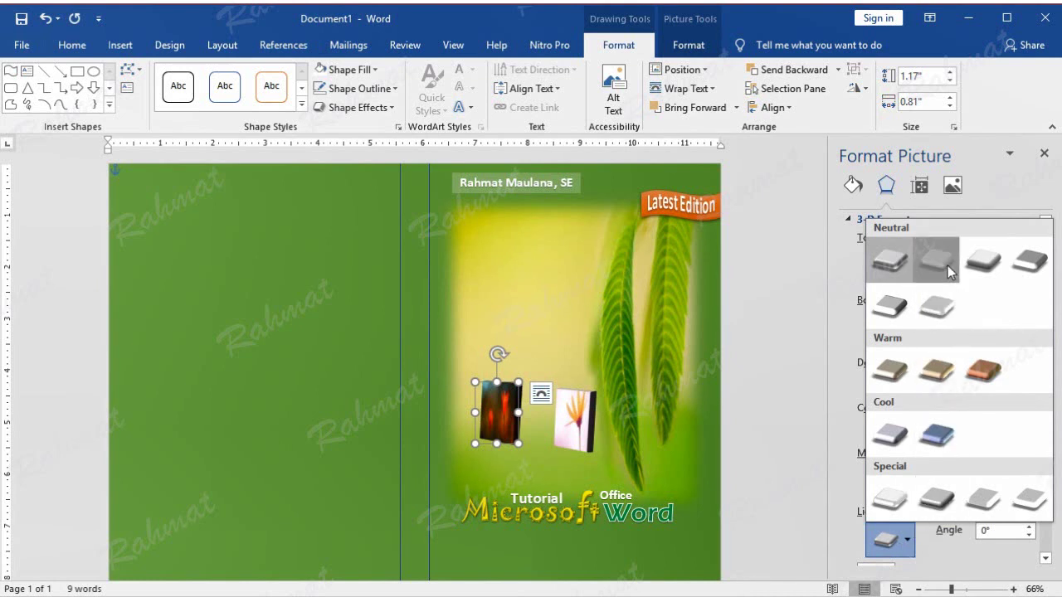
- Give the red book Neutral lighting, overlap it on the flower book, and paste another book copy
{"action": "left_click", "coordinate": [944, 266]}
{"action": "left_click", "coordinate": [741, 423]}
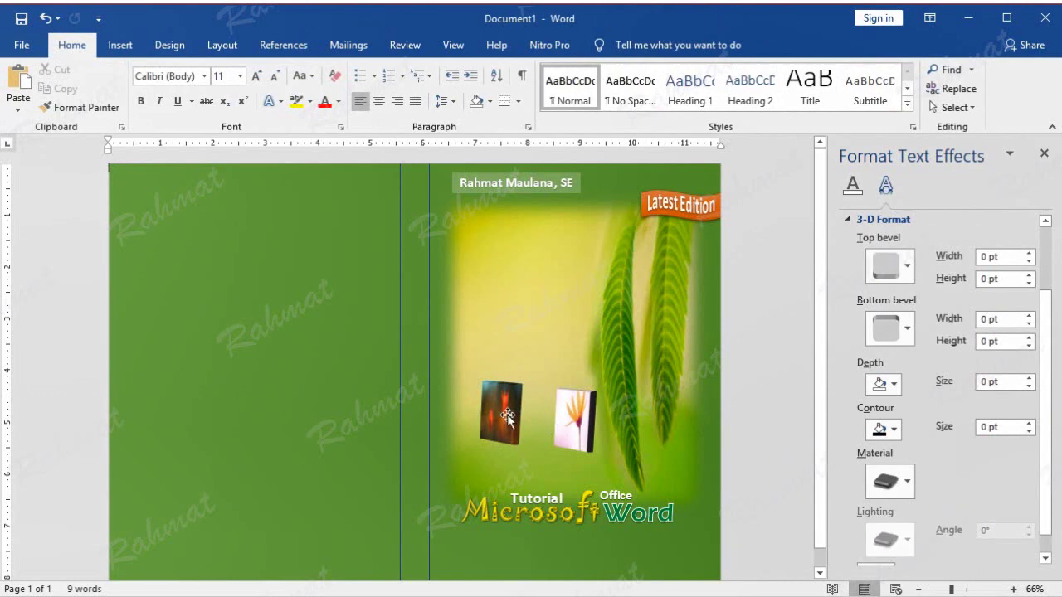
{"action": "left_click_drag", "start_coordinate": [507, 412], "coordinate": [566, 426]}
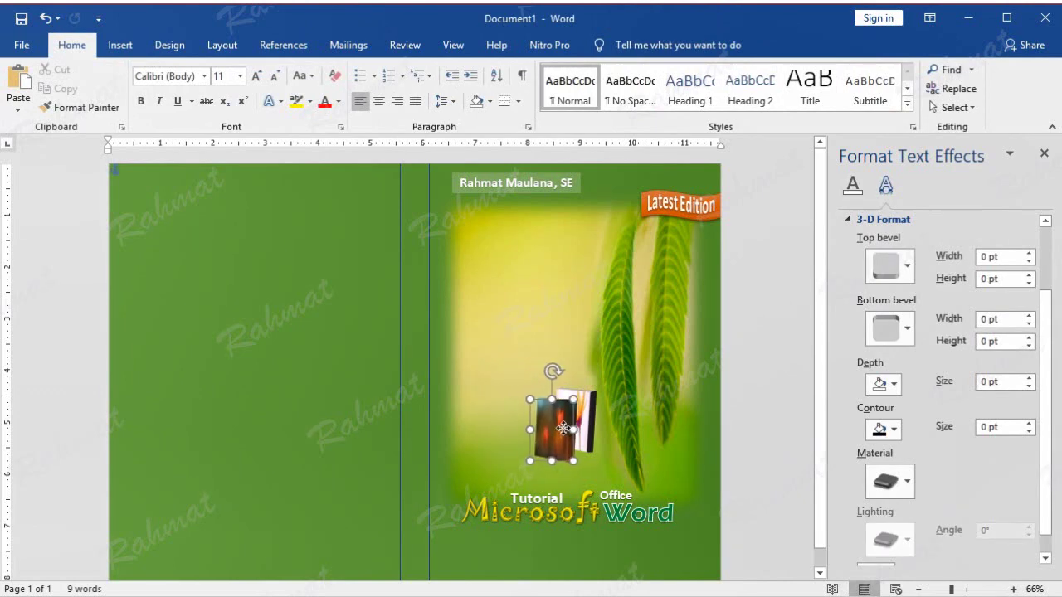
{"action": "left_click_drag", "start_coordinate": [566, 427], "coordinate": [571, 426]}
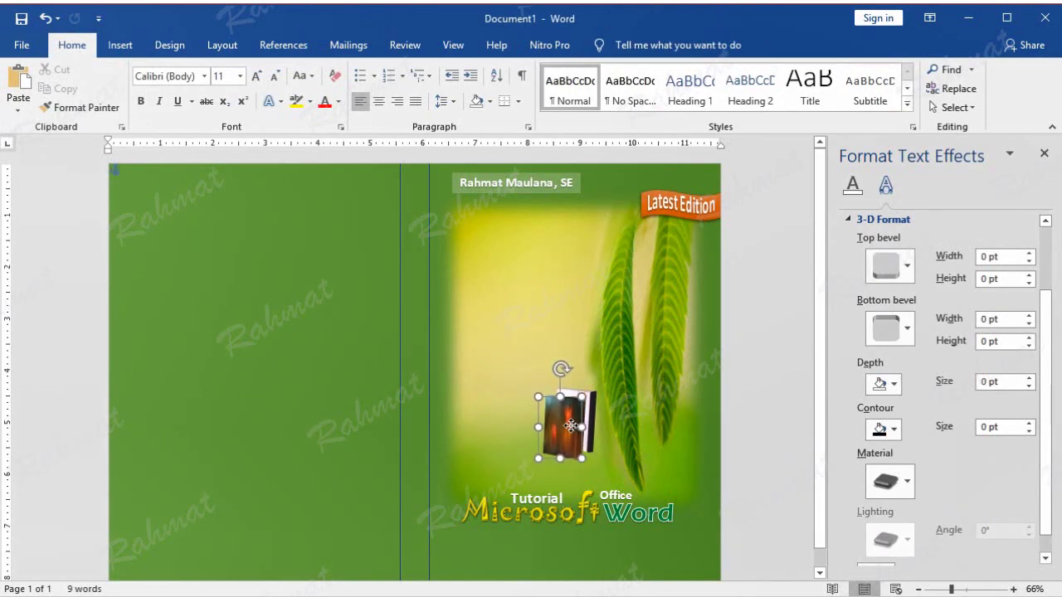
{"action": "left_click", "coordinate": [789, 457]}
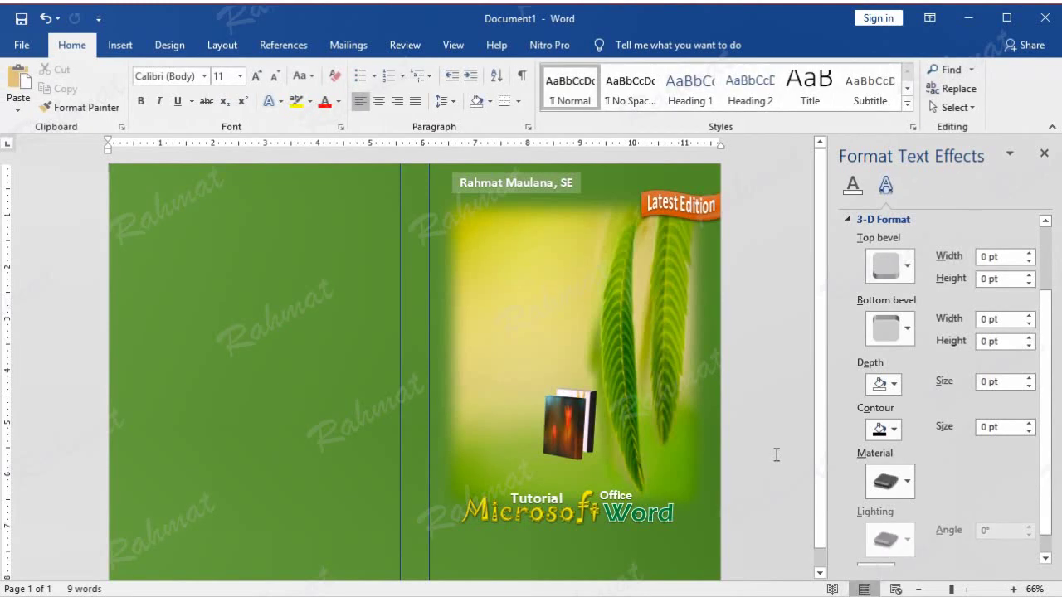
{"action": "left_click", "coordinate": [19, 81]}
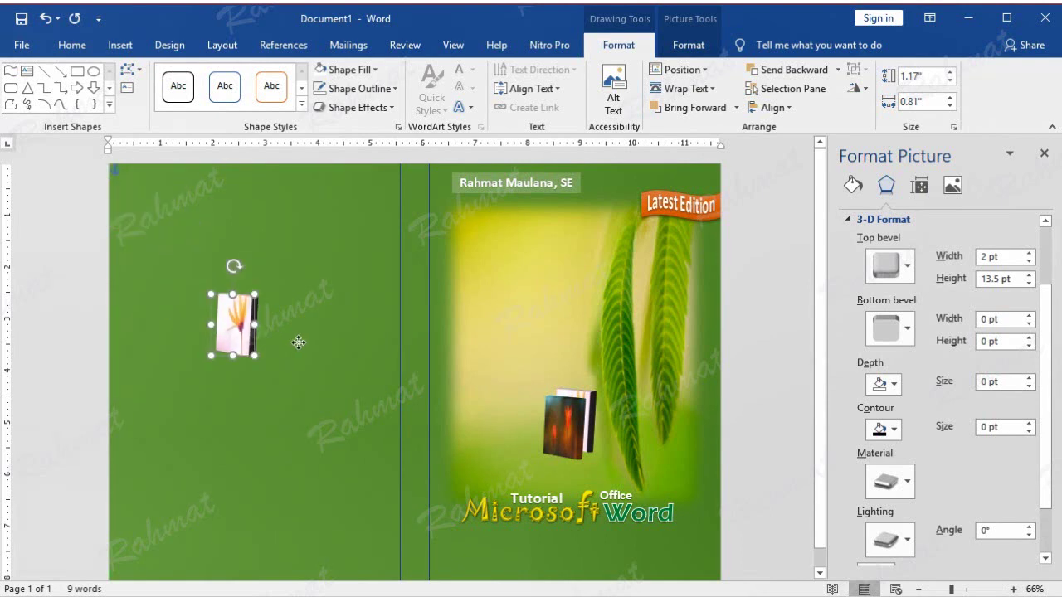
- Move the pasted book beside the others and fill it with a green picture from a file
{"action": "left_click_drag", "start_coordinate": [148, 186], "coordinate": [518, 435]}
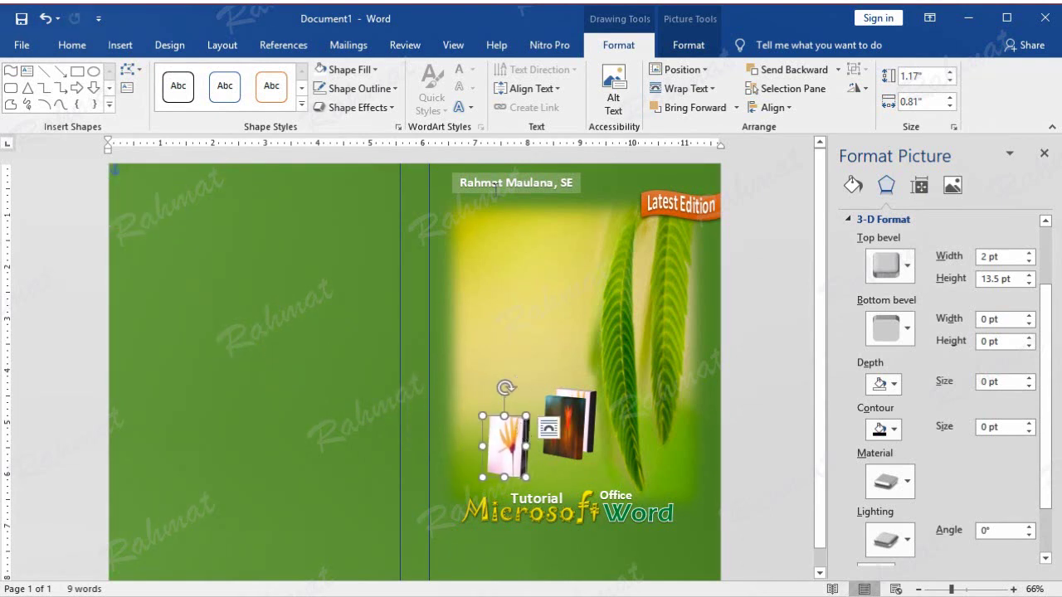
{"action": "left_click", "coordinate": [364, 68]}
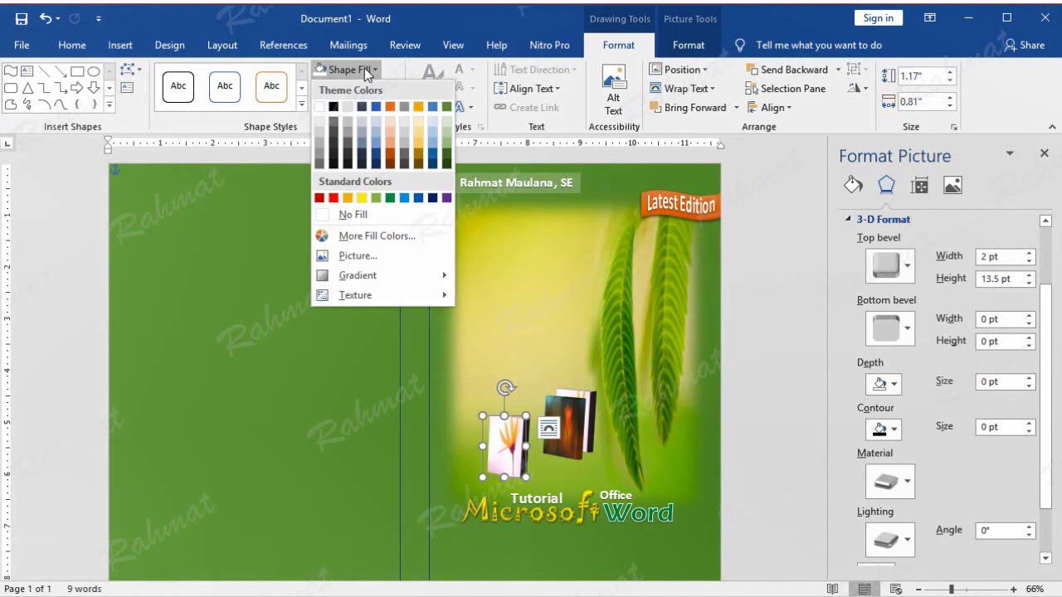
{"action": "left_click", "coordinate": [372, 255]}
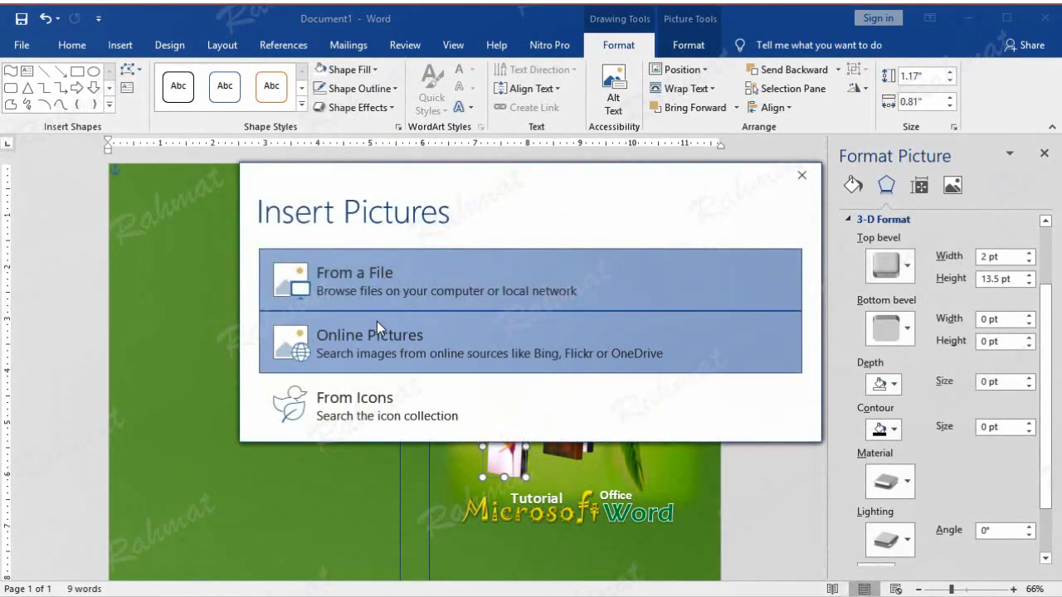
{"action": "left_click", "coordinate": [388, 286]}
{"action": "double_click", "coordinate": [279, 183]}
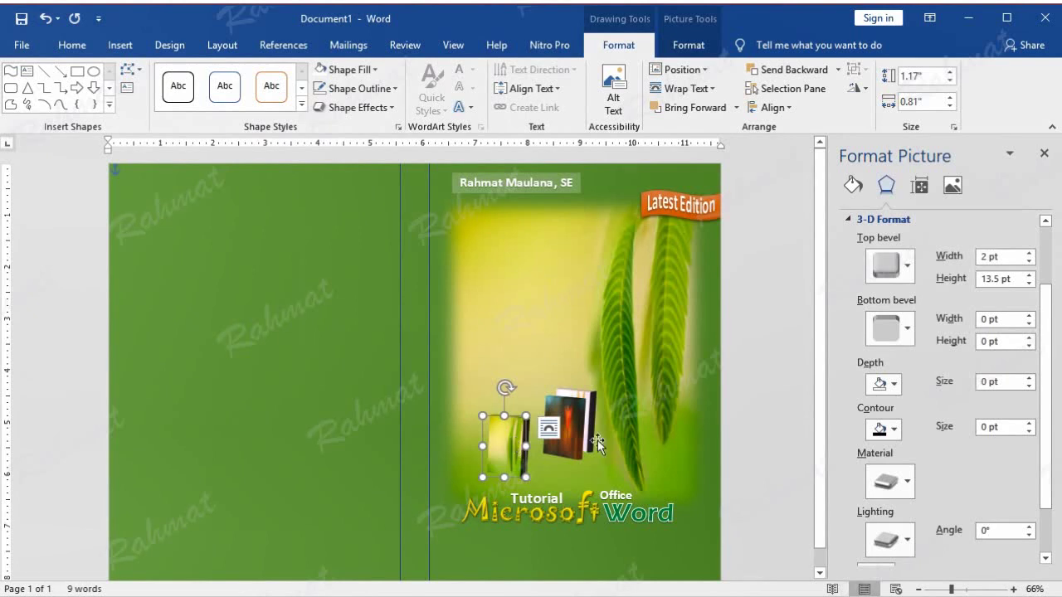
- Apply a 3-D rotation preset to the green book
{"action": "left_click", "coordinate": [902, 487]}
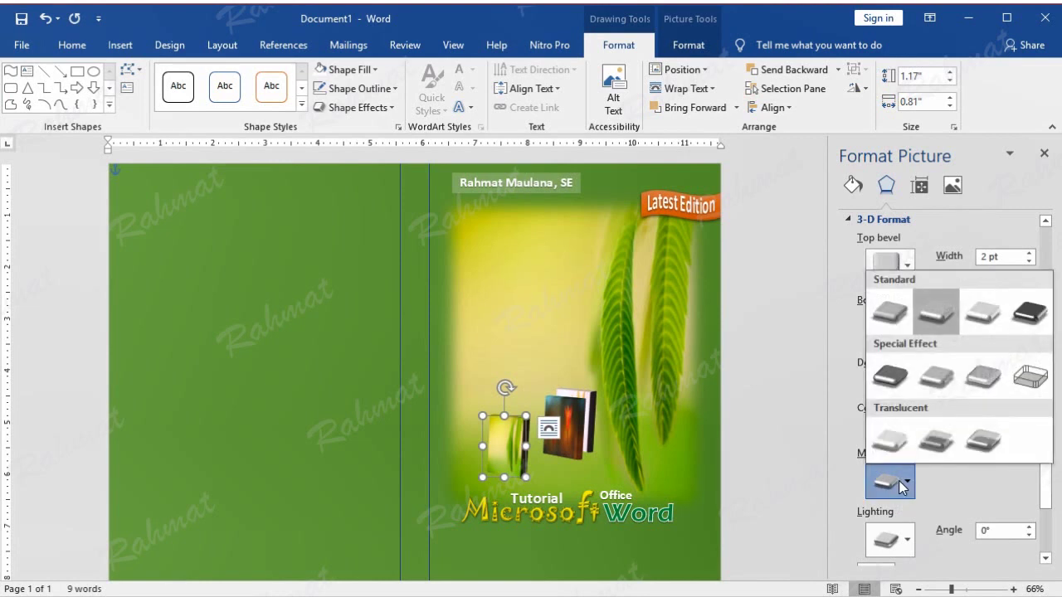
{"action": "left_click", "coordinate": [814, 383]}
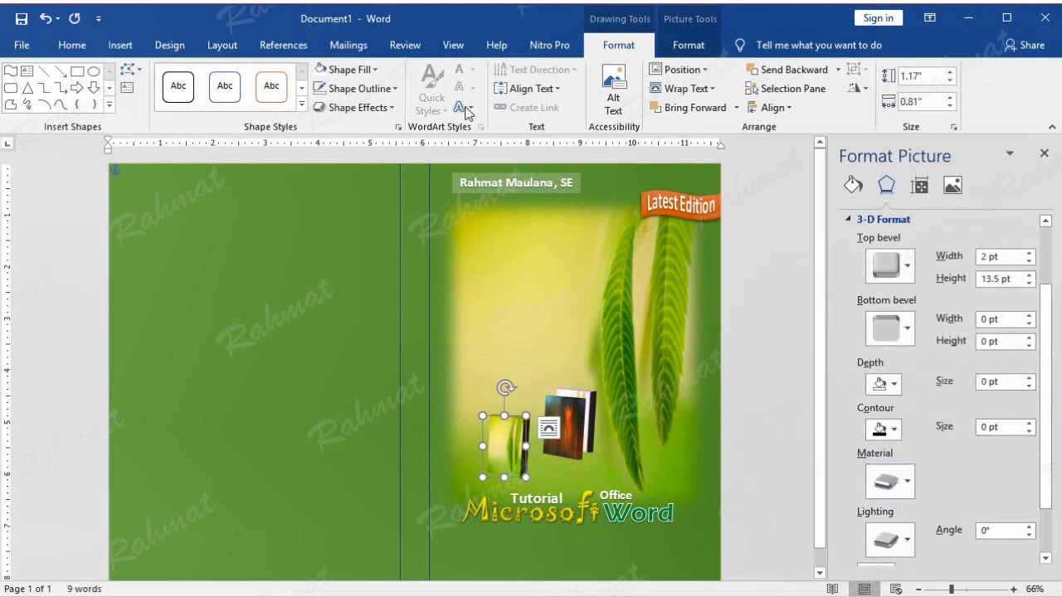
{"action": "left_click", "coordinate": [358, 107]}
{"action": "mouse_move", "coordinate": [380, 356]}
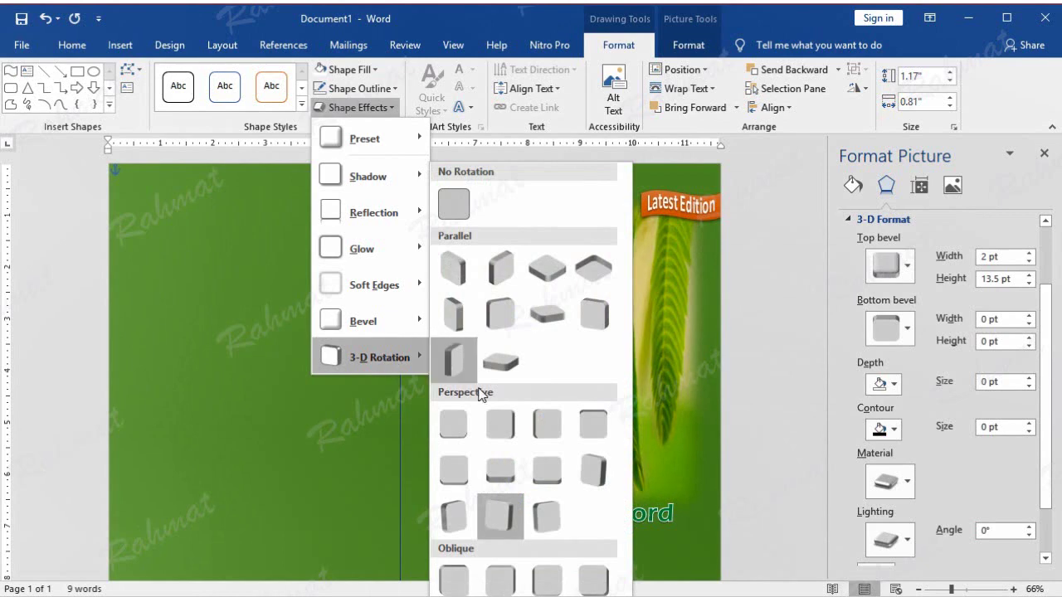
{"action": "left_click", "coordinate": [543, 580]}
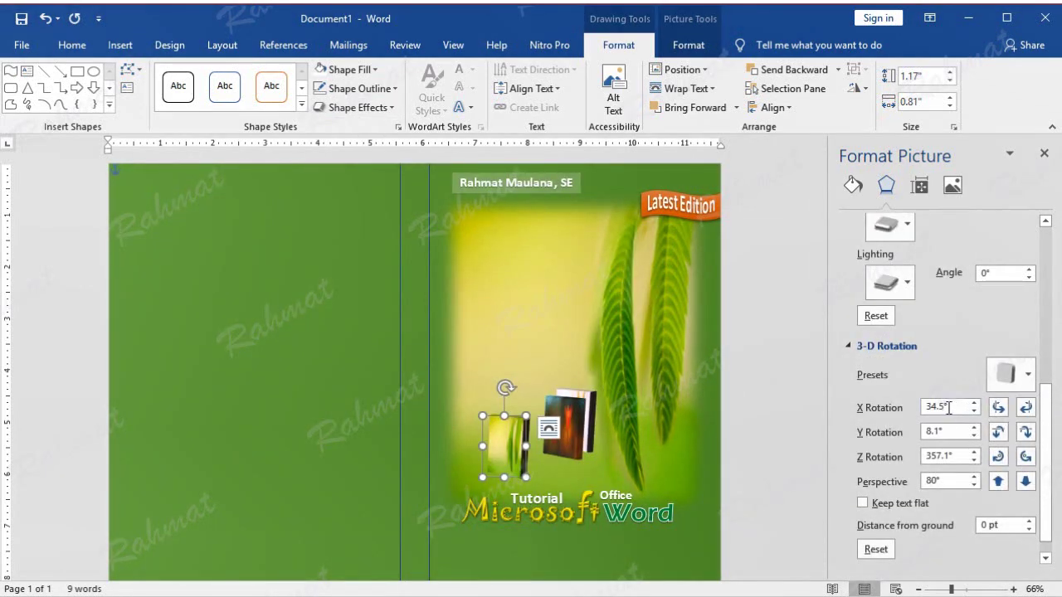
- Set the green book's rotation to X 35°, Y 358°, Z 352° and tuck it against the other books
{"action": "left_click_drag", "start_coordinate": [948, 407], "coordinate": [931, 407]}
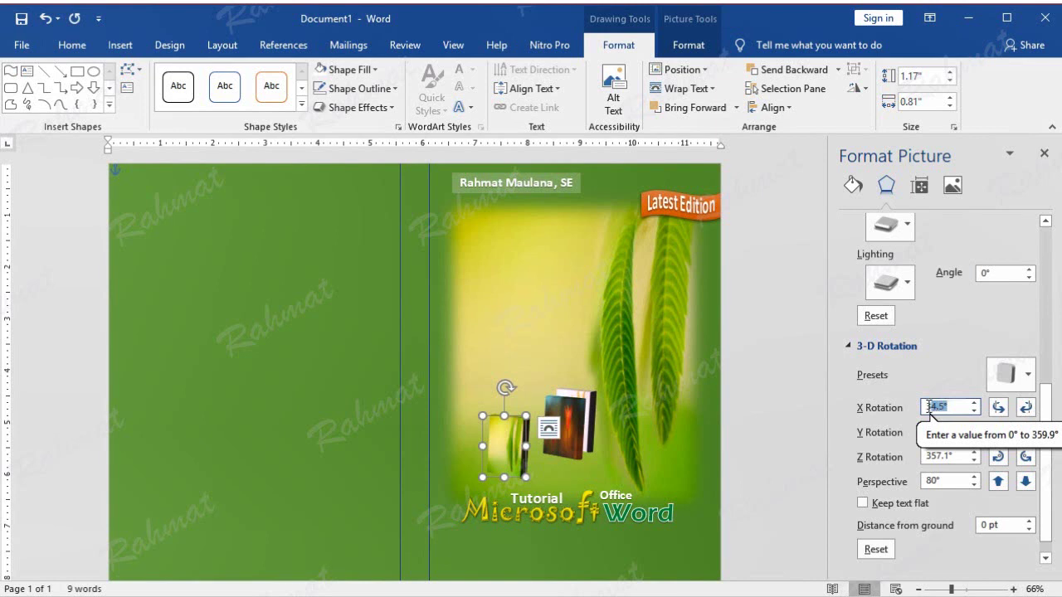
{"action": "type", "text": "35."}
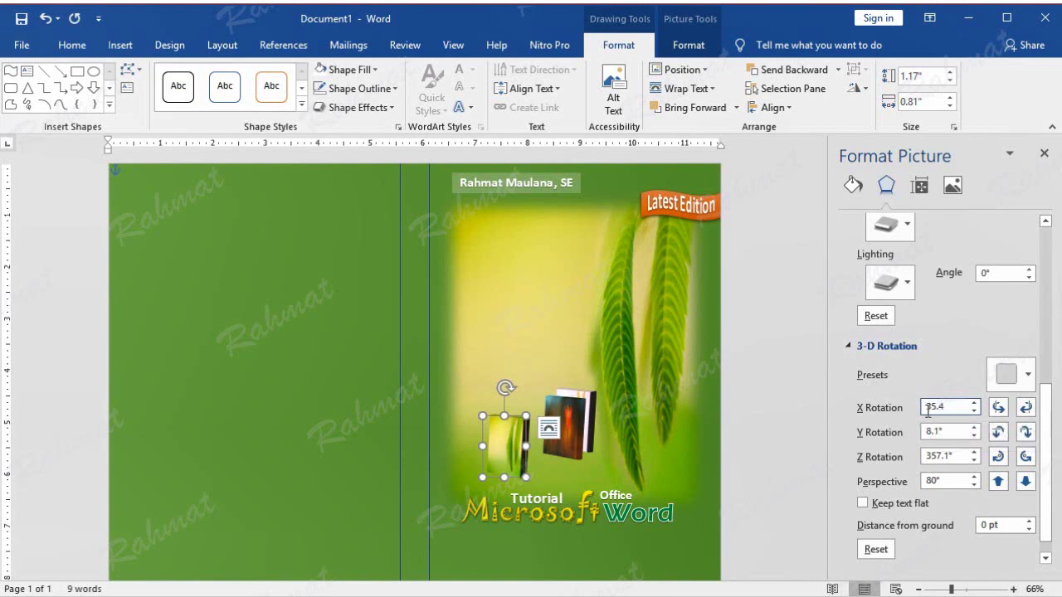
{"action": "left_click_drag", "start_coordinate": [955, 432], "coordinate": [923, 431]}
{"action": "type", "text": "358"}
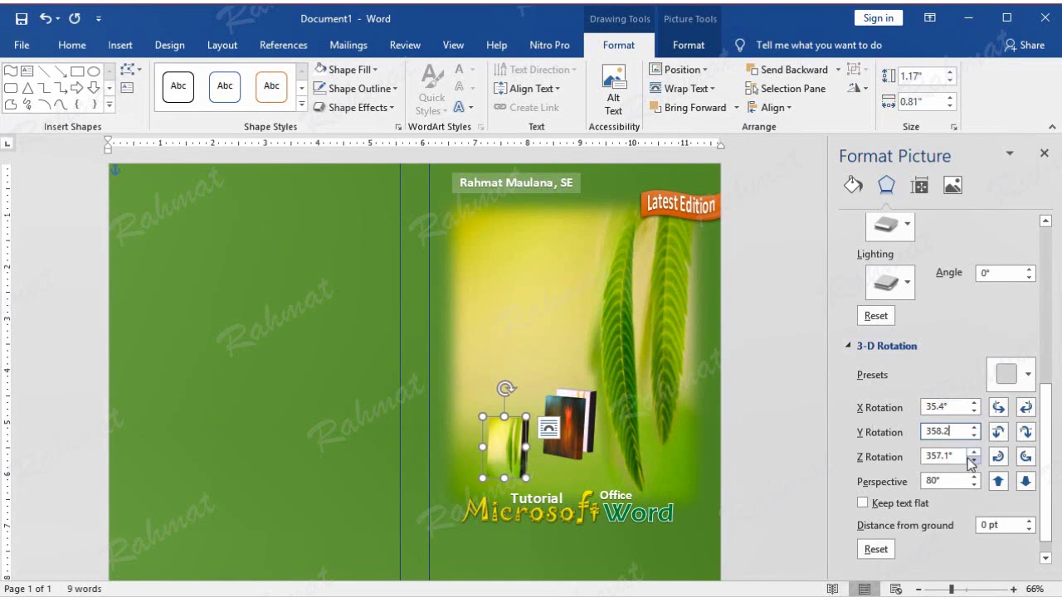
{"action": "key", "text": "Tab"}
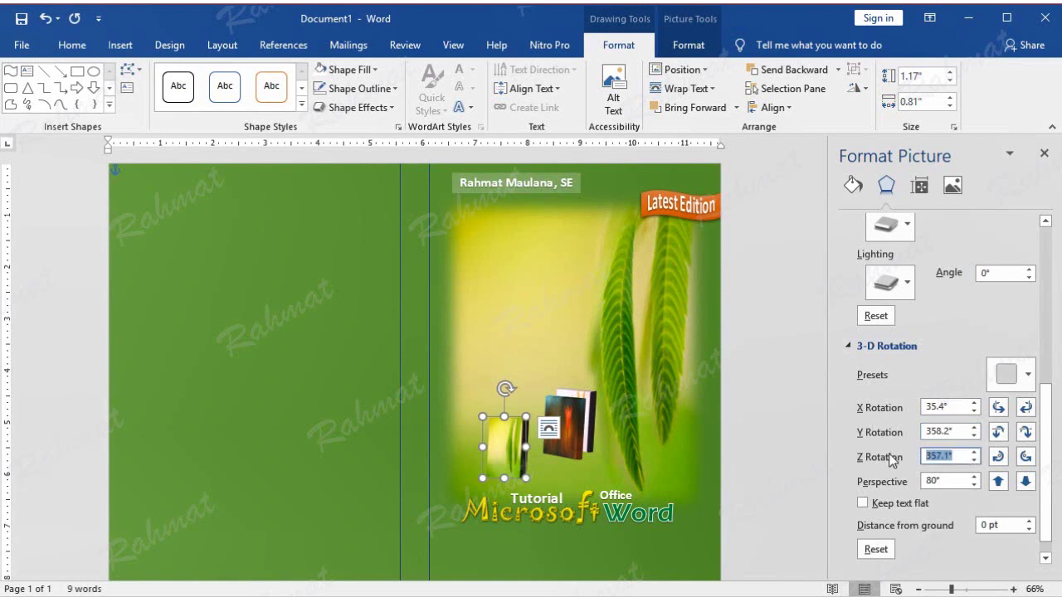
{"action": "type", "text": "352"}
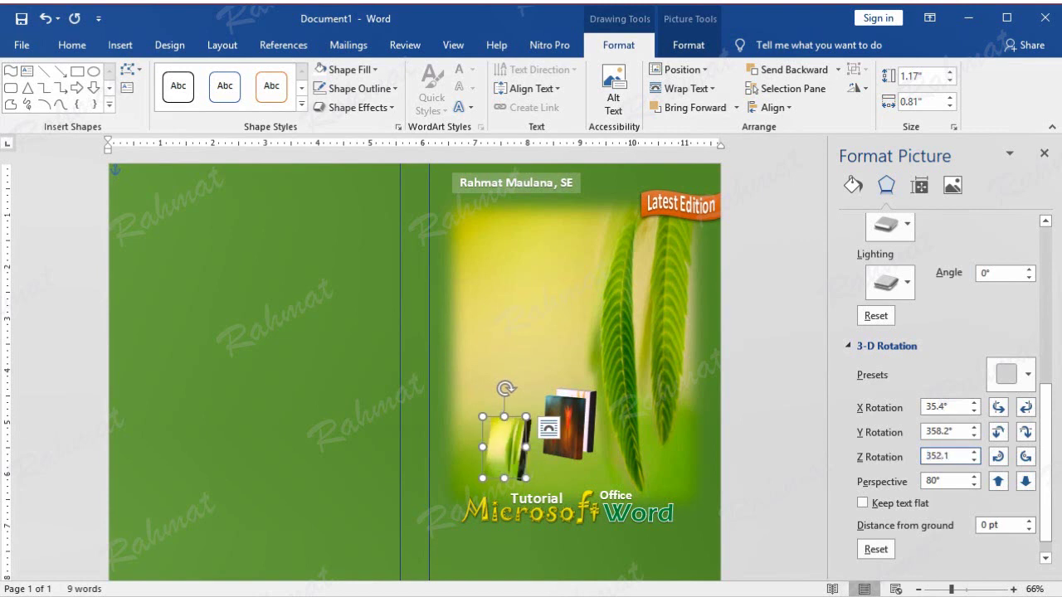
{"action": "left_click", "coordinate": [960, 481]}
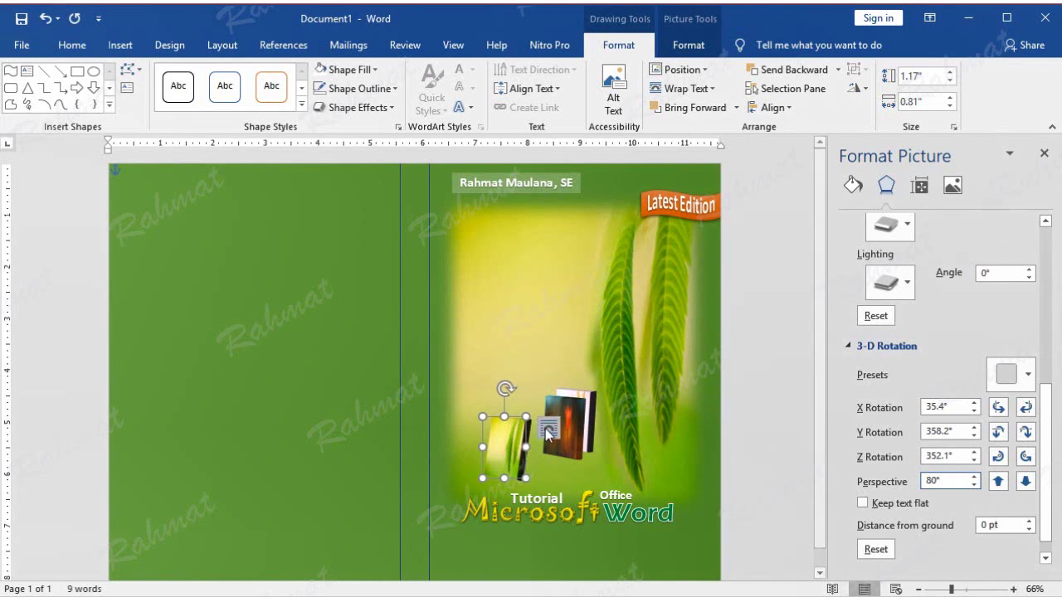
{"action": "left_click_drag", "start_coordinate": [514, 417], "coordinate": [551, 405]}
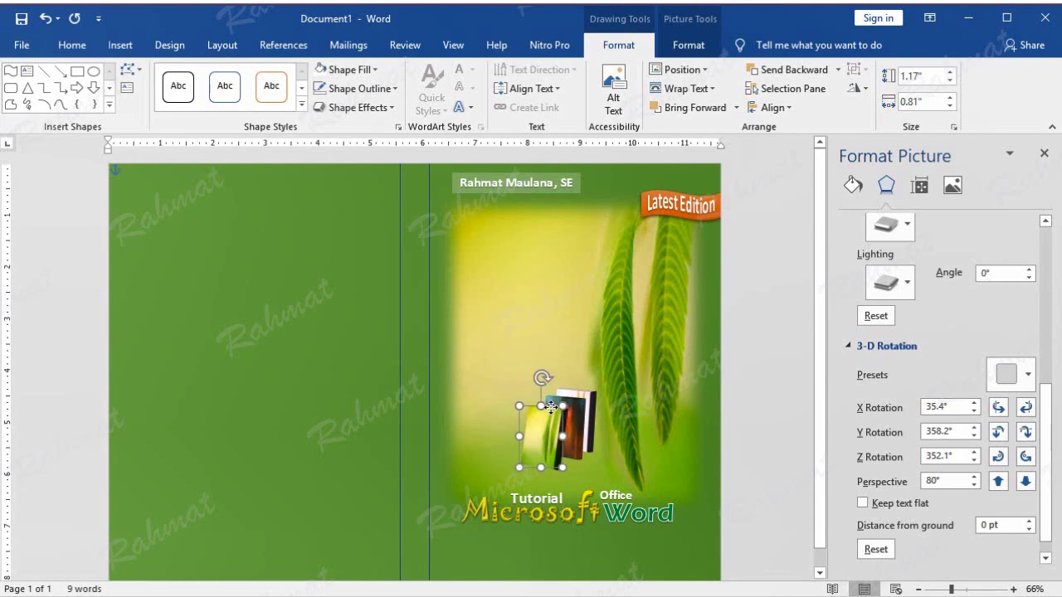
{"action": "left_click", "coordinate": [741, 422]}
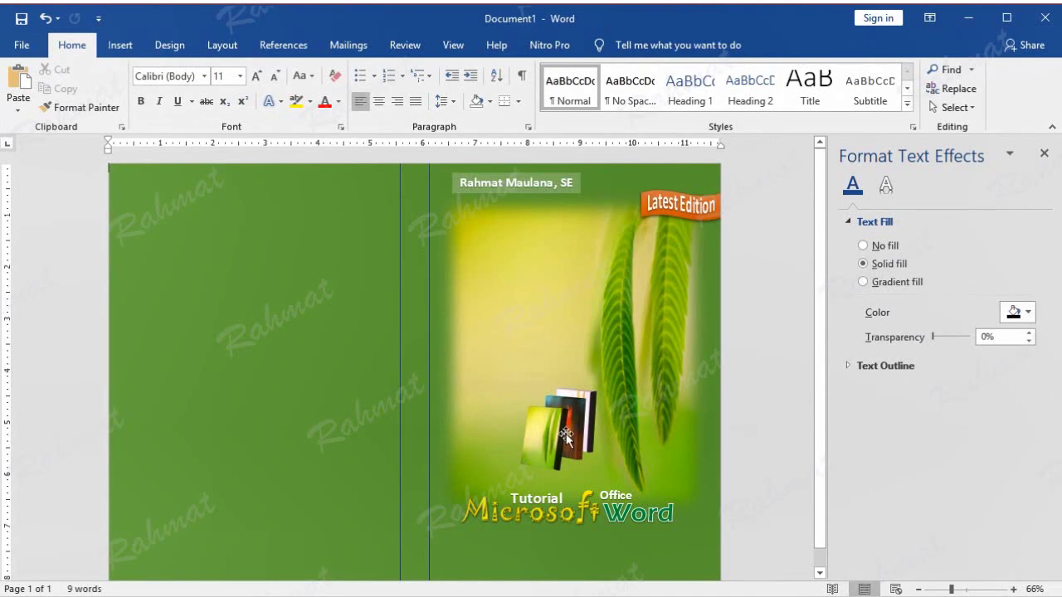
- Select all three book pictures and group them into one object
{"action": "left_click", "coordinate": [578, 412]}
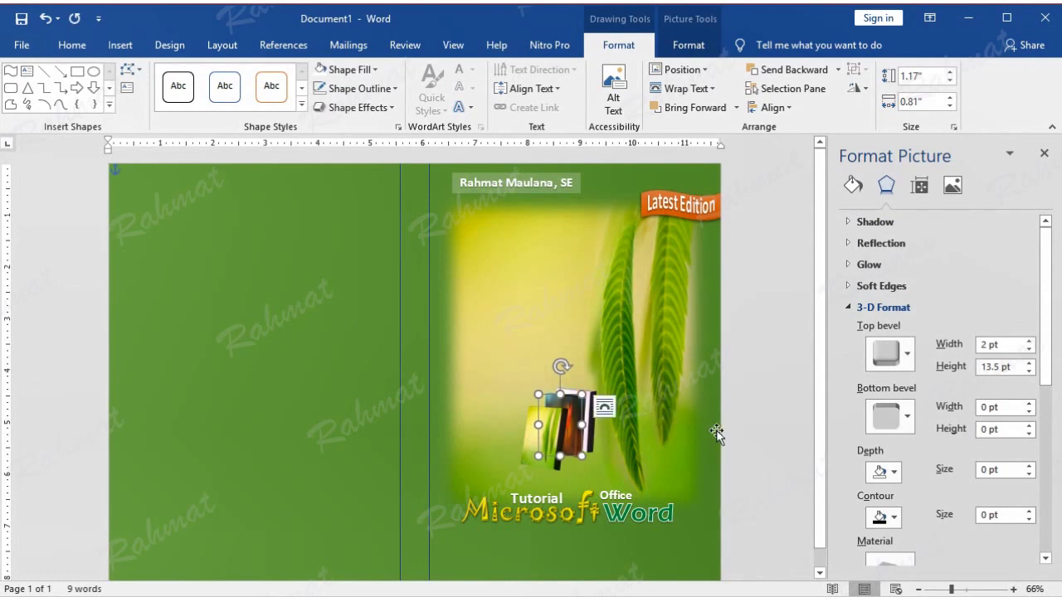
{"action": "left_click", "coordinate": [737, 423]}
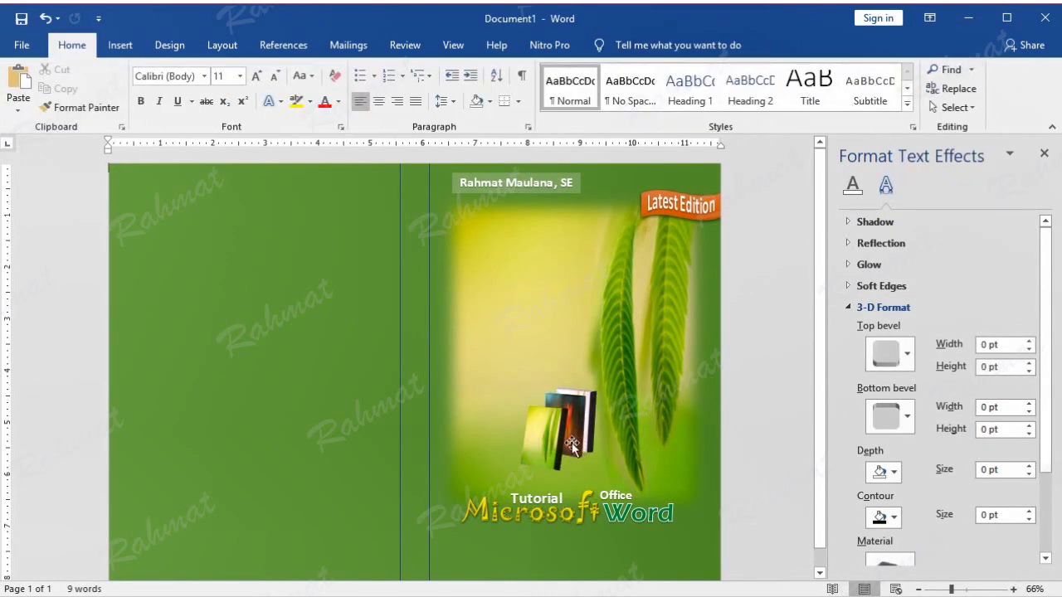
{"action": "left_click", "coordinate": [571, 405]}
{"action": "left_click", "coordinate": [573, 405], "text": "shift"}
{"action": "left_click", "coordinate": [593, 401], "text": "shift"}
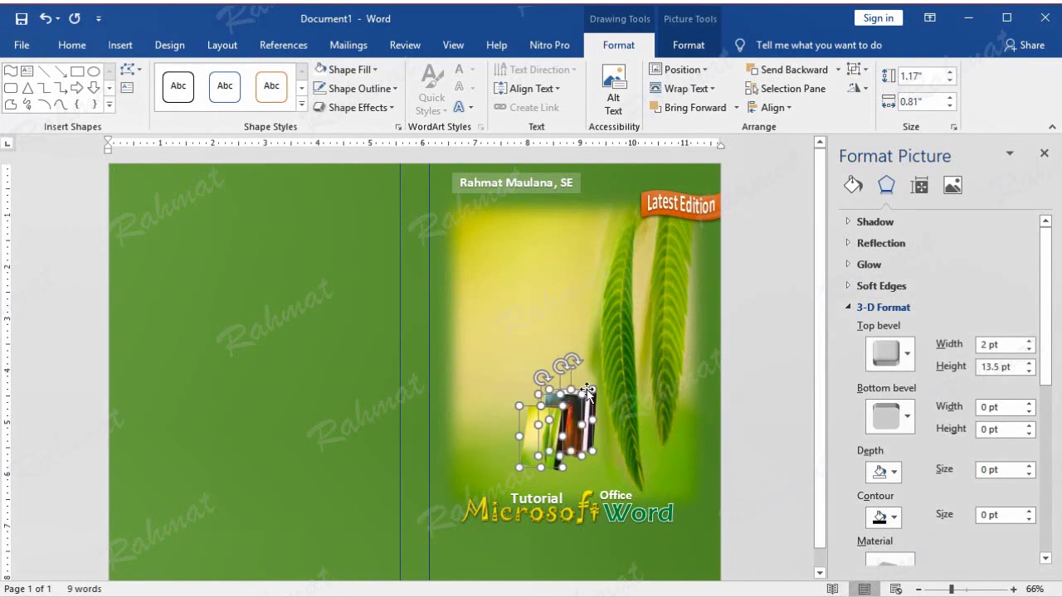
{"action": "right_click", "coordinate": [587, 390]}
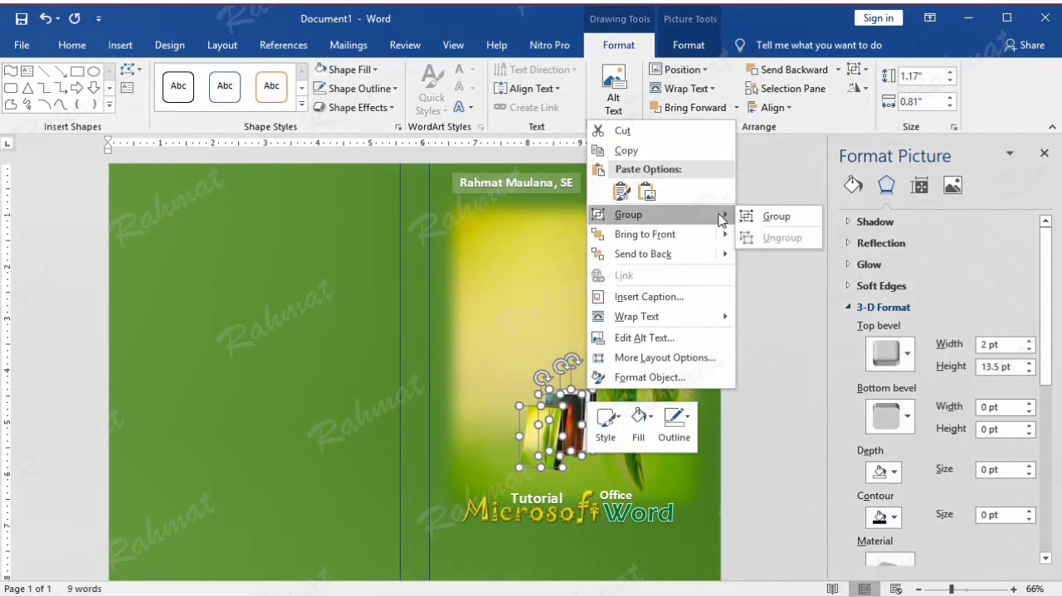
{"action": "left_click", "coordinate": [746, 214]}
- Nudge the grouped books slightly down and right toward the title
{"action": "key", "text": "Down"}
{"action": "key", "text": "Down"}
{"action": "key", "text": "Down"}
{"action": "key", "text": "Down"}
{"action": "key", "text": "Down"}
{"action": "key", "text": "Down"}
{"action": "key", "text": "Right"}
{"action": "key", "text": "Down"}
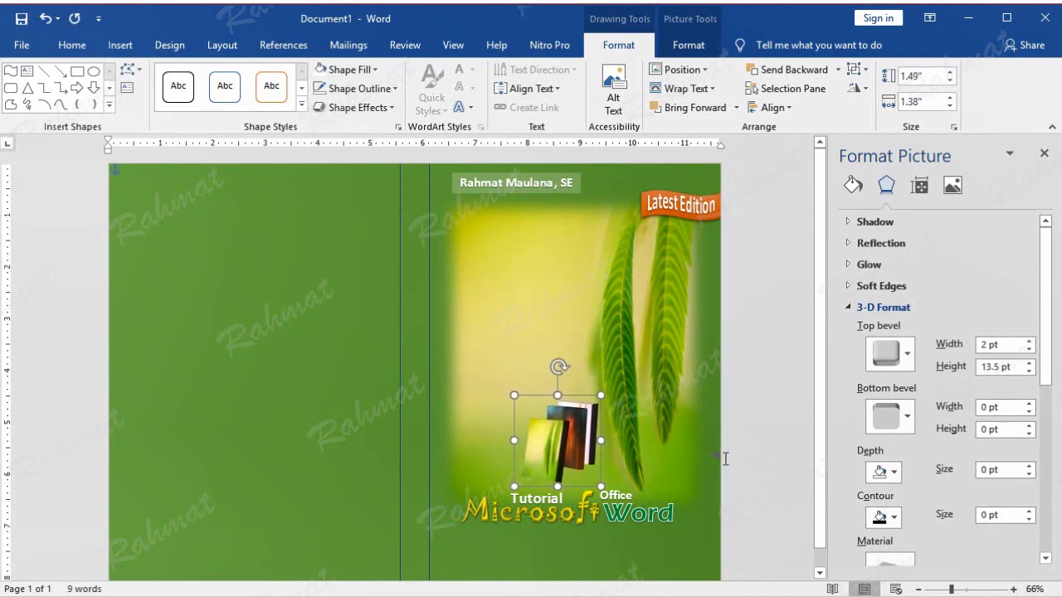
{"action": "left_click", "coordinate": [769, 437]}
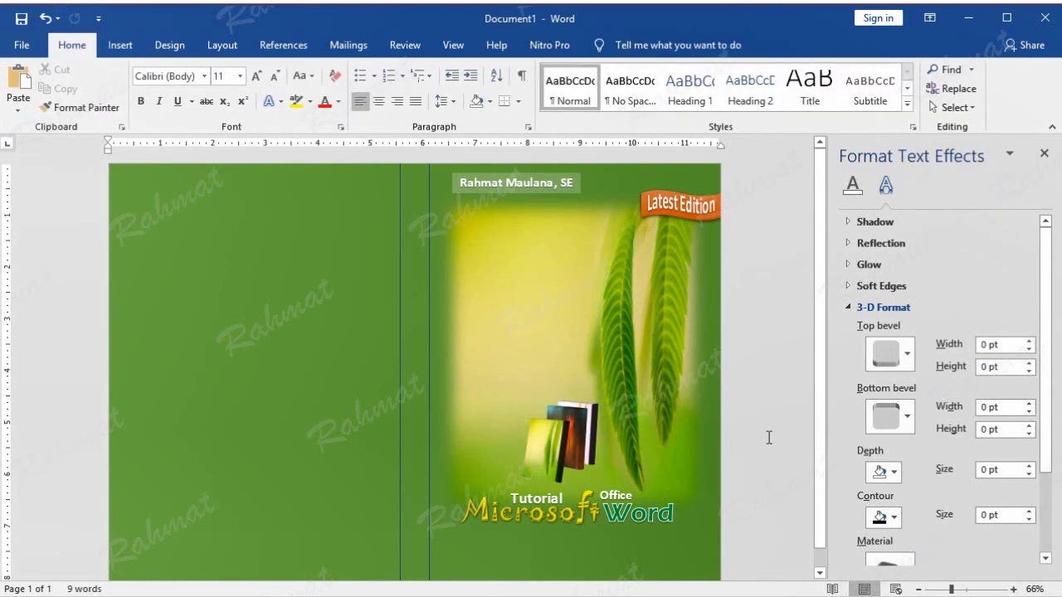
- Close the text effects pane and zoom out to 64% to see the whole cover spread
{"action": "scroll", "coordinate": [780, 424], "scroll_direction": "down", "scroll_amount": 1}
{"action": "scroll", "coordinate": [780, 437], "scroll_direction": "up", "scroll_amount": 1}
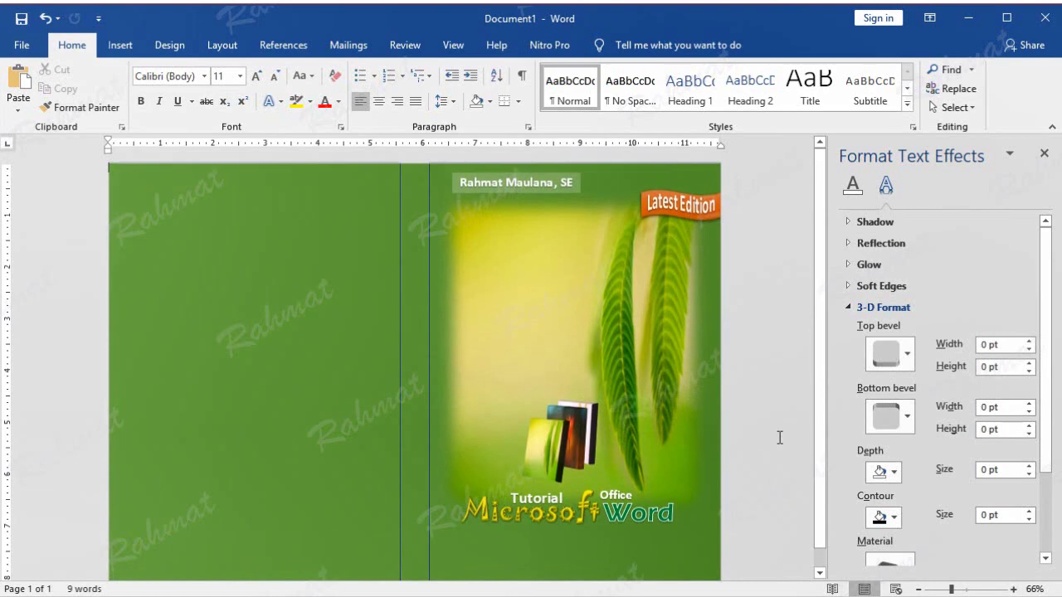
{"action": "left_click", "coordinate": [1042, 166]}
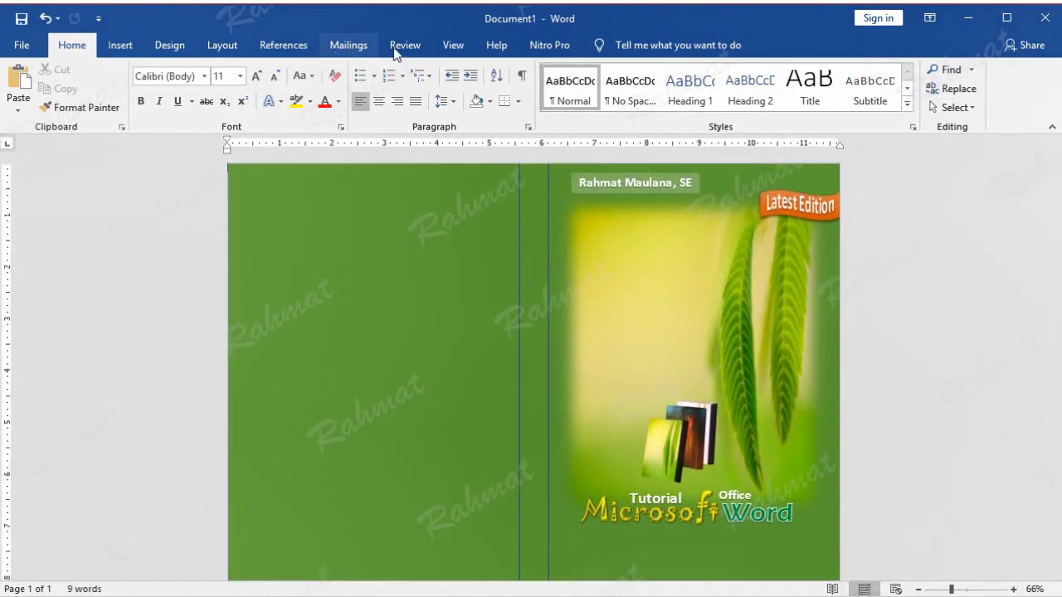
{"action": "left_click", "coordinate": [452, 45]}
{"action": "left_click", "coordinate": [422, 108]}
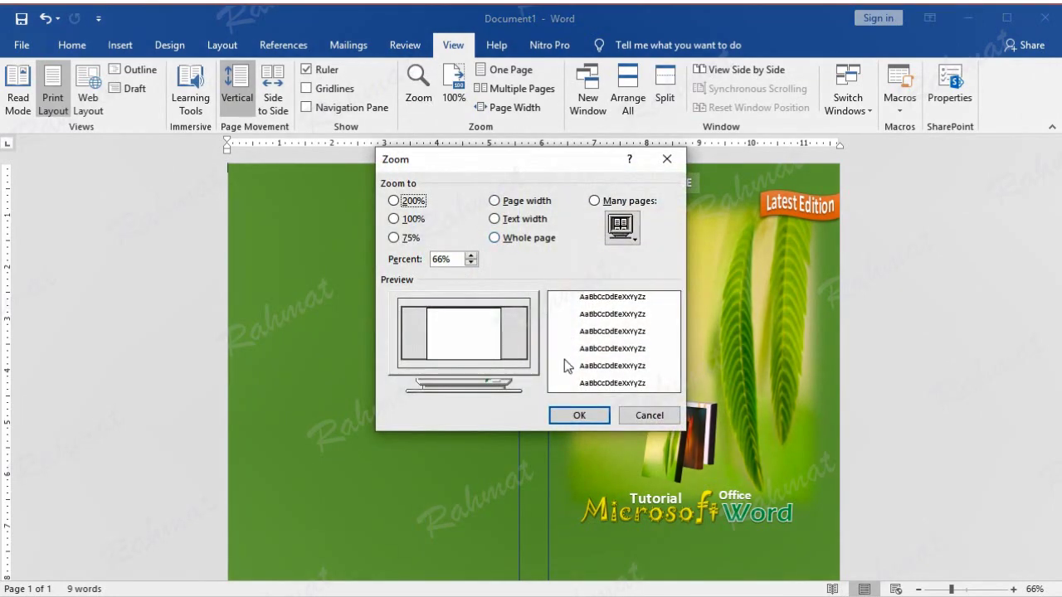
{"action": "left_click", "coordinate": [470, 263]}
{"action": "left_click", "coordinate": [471, 263]}
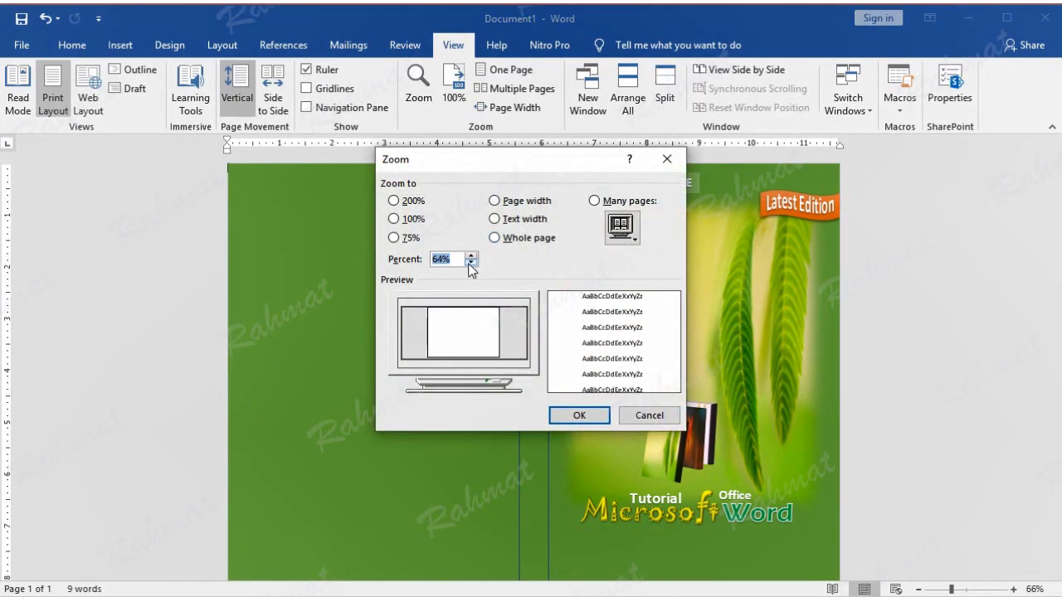
{"action": "left_click", "coordinate": [582, 415]}
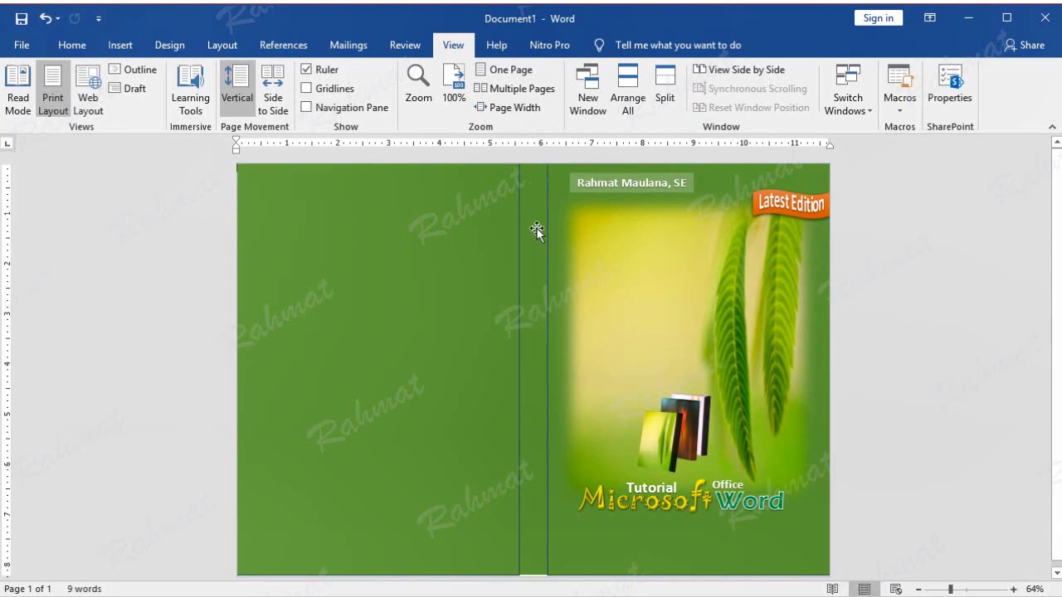
- Insert a simple text box and type the author's name
{"action": "left_click", "coordinate": [123, 46]}
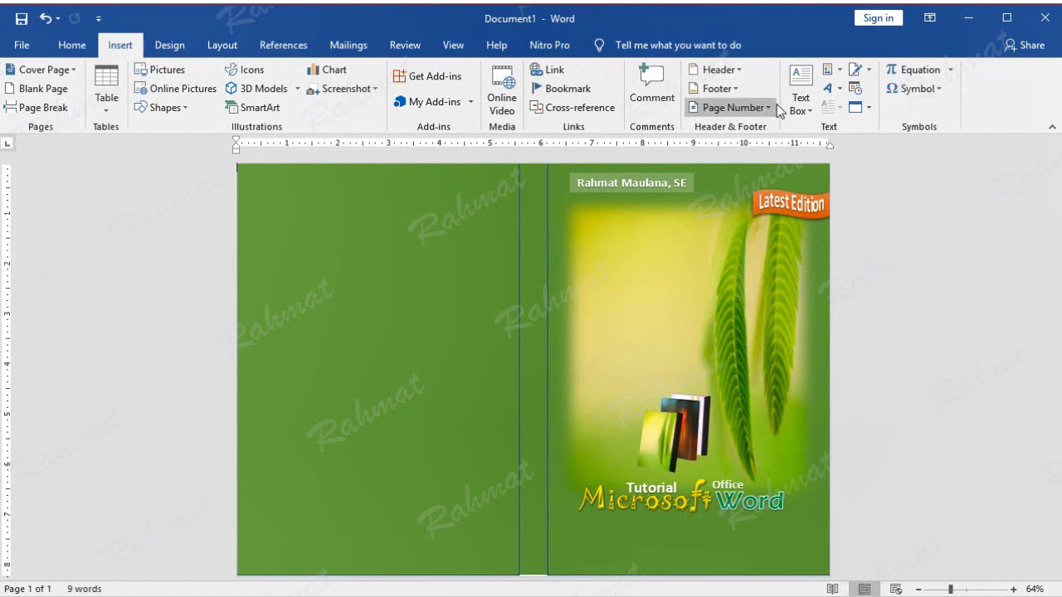
{"action": "left_click", "coordinate": [801, 93]}
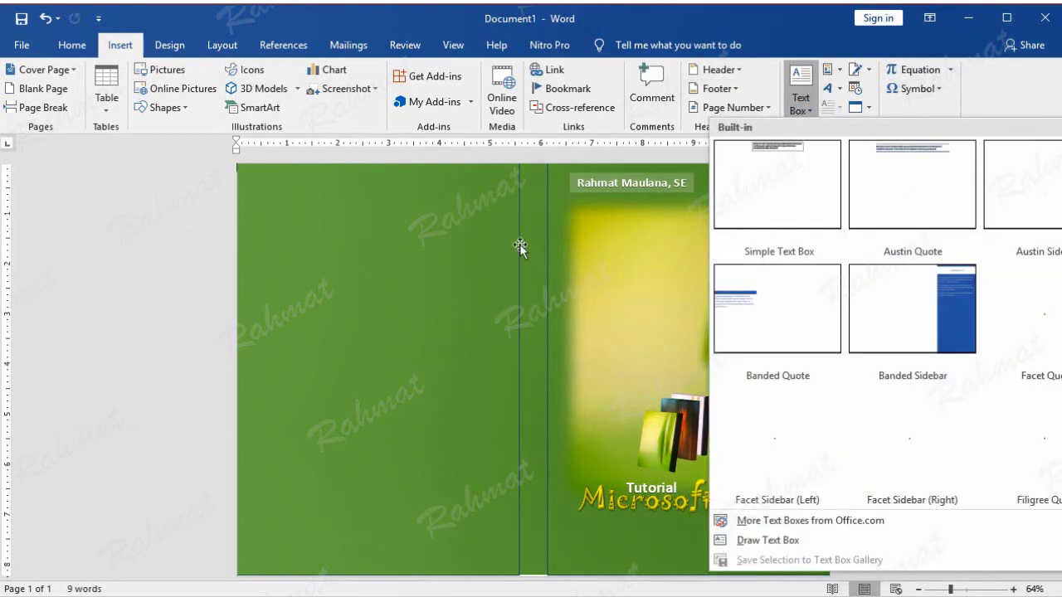
{"action": "left_click", "coordinate": [783, 213]}
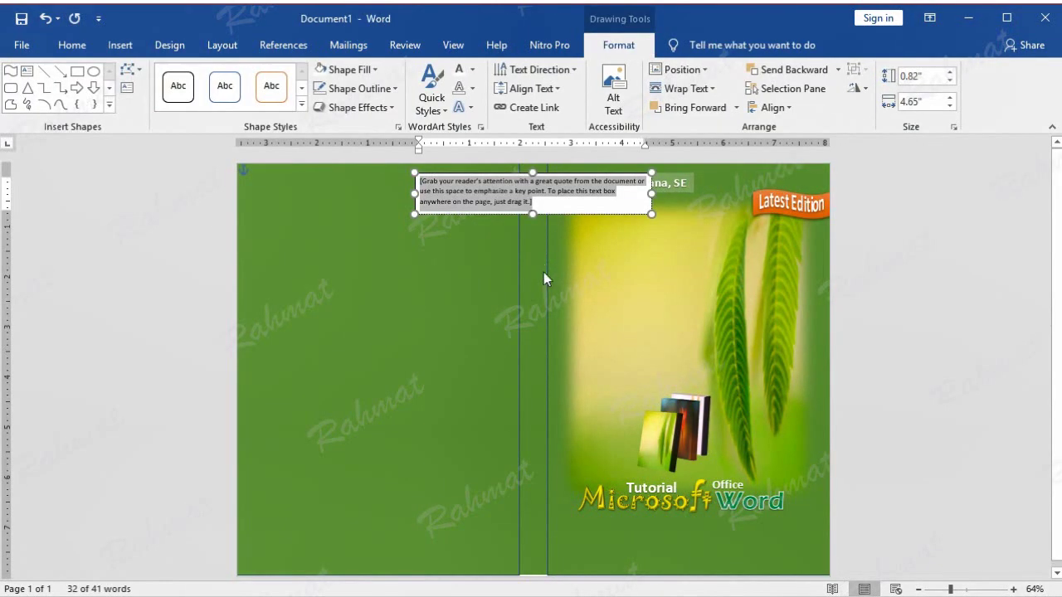
{"action": "type", "text": "Rahmat Maulana, SE"}
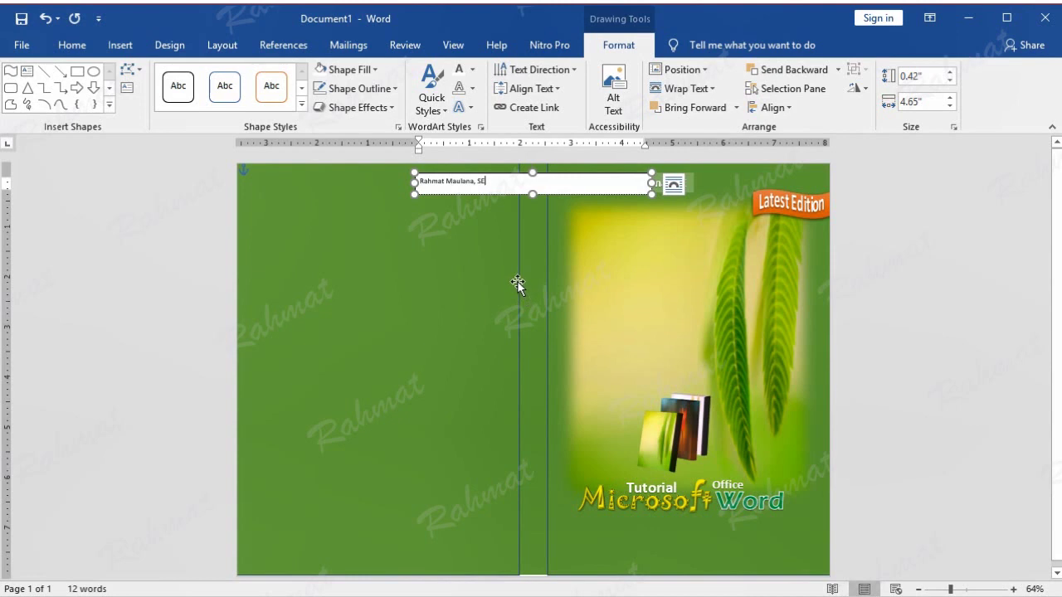
- Format the name at 22 pt in white text with no box fill or outline
{"action": "triple_click", "coordinate": [423, 179]}
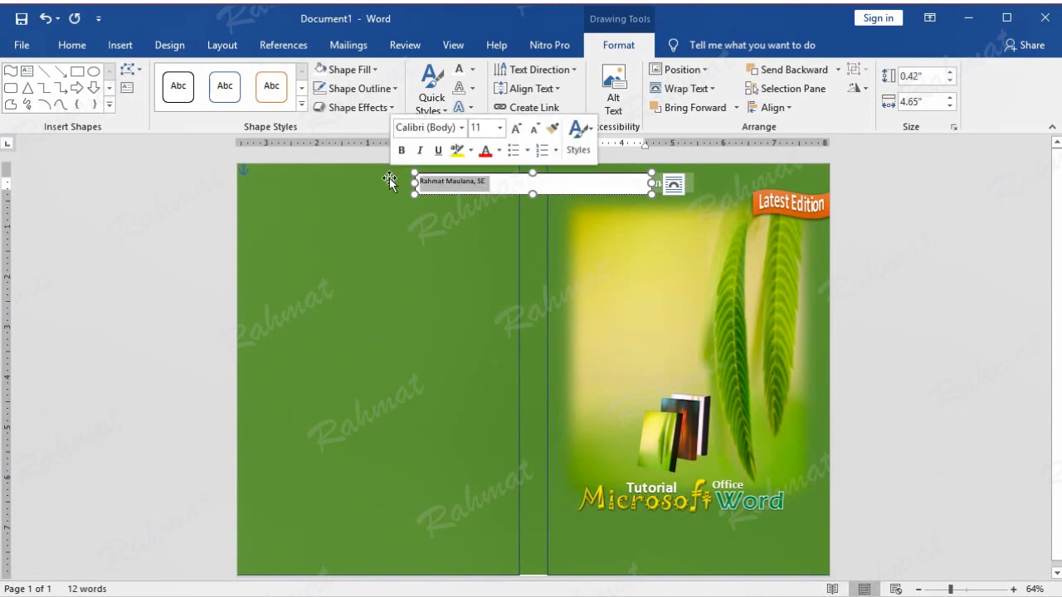
{"action": "left_click", "coordinate": [81, 43]}
{"action": "left_click", "coordinate": [240, 76]}
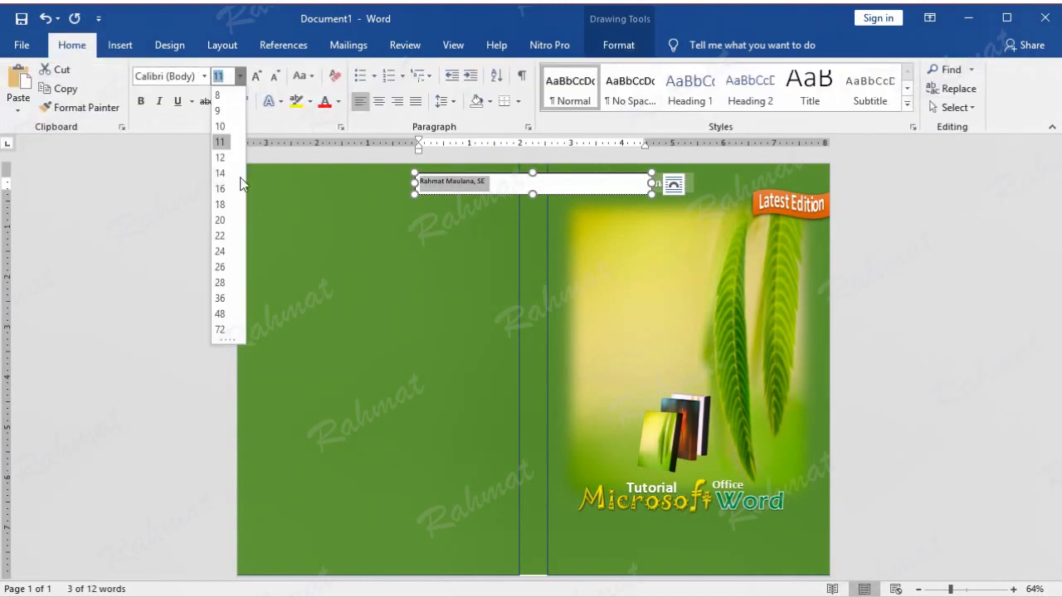
{"action": "left_click", "coordinate": [220, 246]}
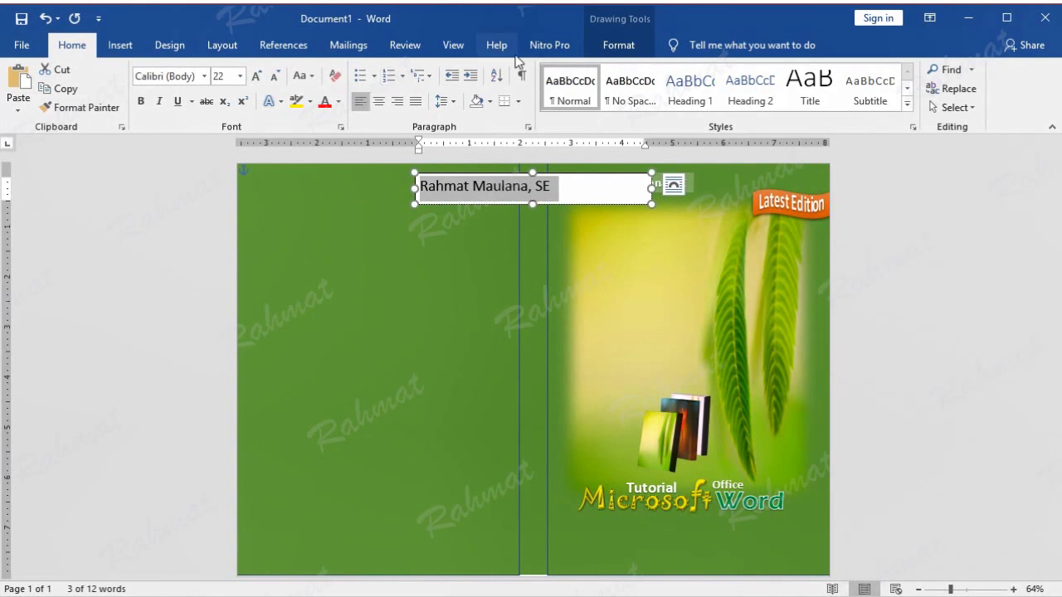
{"action": "left_click", "coordinate": [618, 45]}
{"action": "left_click", "coordinate": [373, 69]}
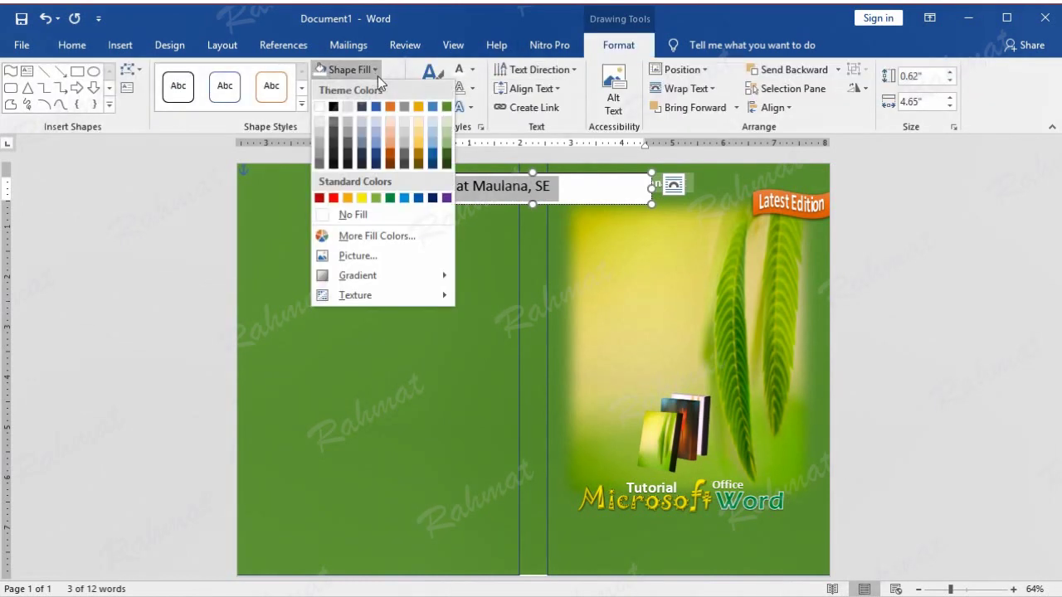
{"action": "left_click", "coordinate": [361, 215]}
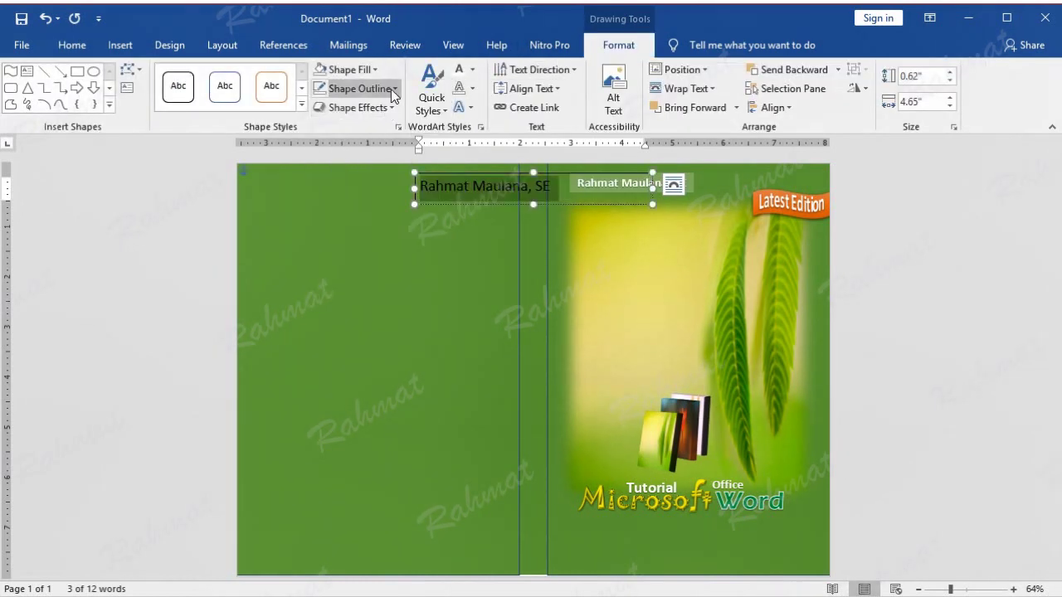
{"action": "left_click", "coordinate": [361, 88]}
{"action": "left_click", "coordinate": [381, 232]}
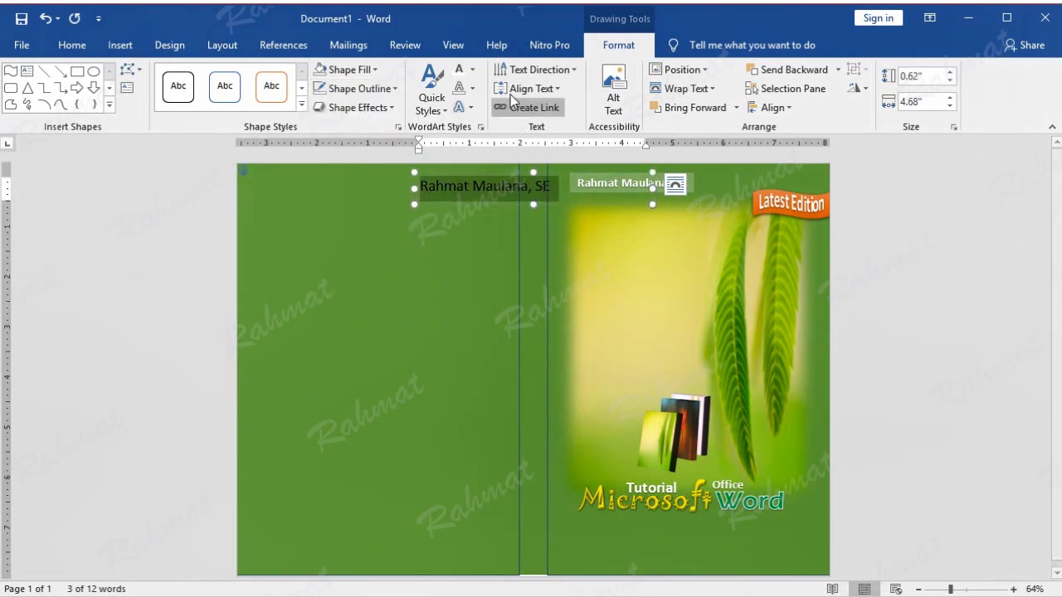
{"action": "left_click", "coordinate": [471, 70]}
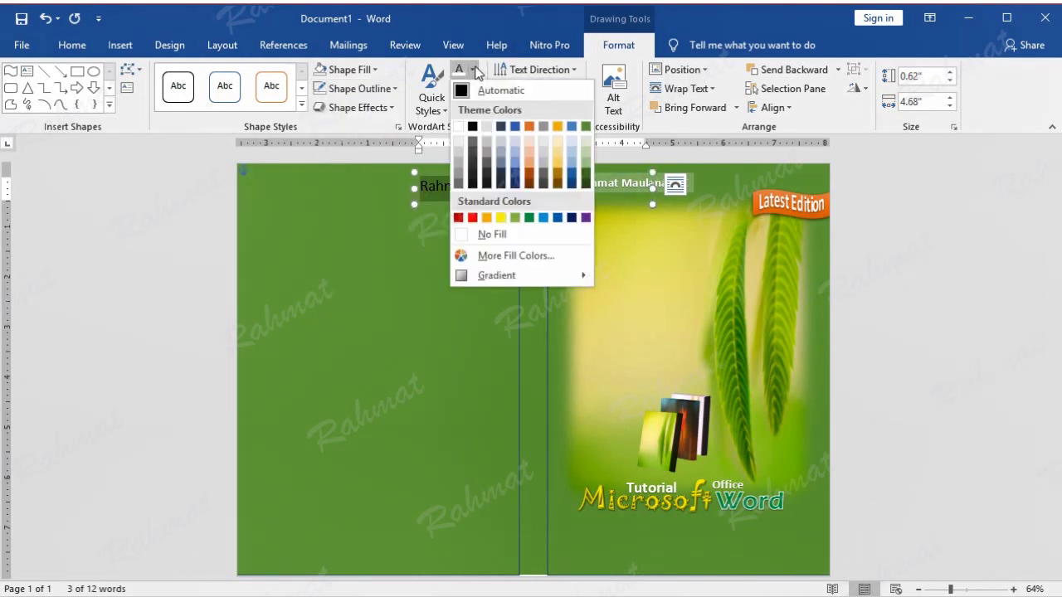
{"action": "left_click", "coordinate": [460, 126]}
- Rotate the name box upright and fit it down the top of the spine
{"action": "mouse_move", "coordinate": [552, 176]}
{"action": "left_mouse_down"}
{"action": "mouse_move", "coordinate": [537, 222]}
{"action": "mouse_move", "coordinate": [587, 262]}
{"action": "left_mouse_up"}
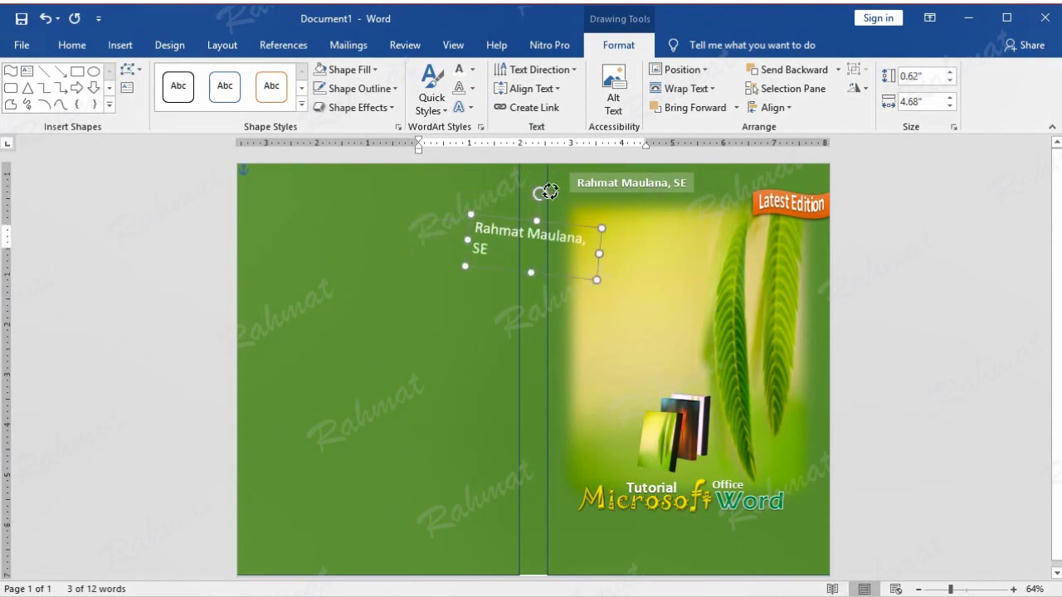
{"action": "left_click", "coordinate": [548, 237]}
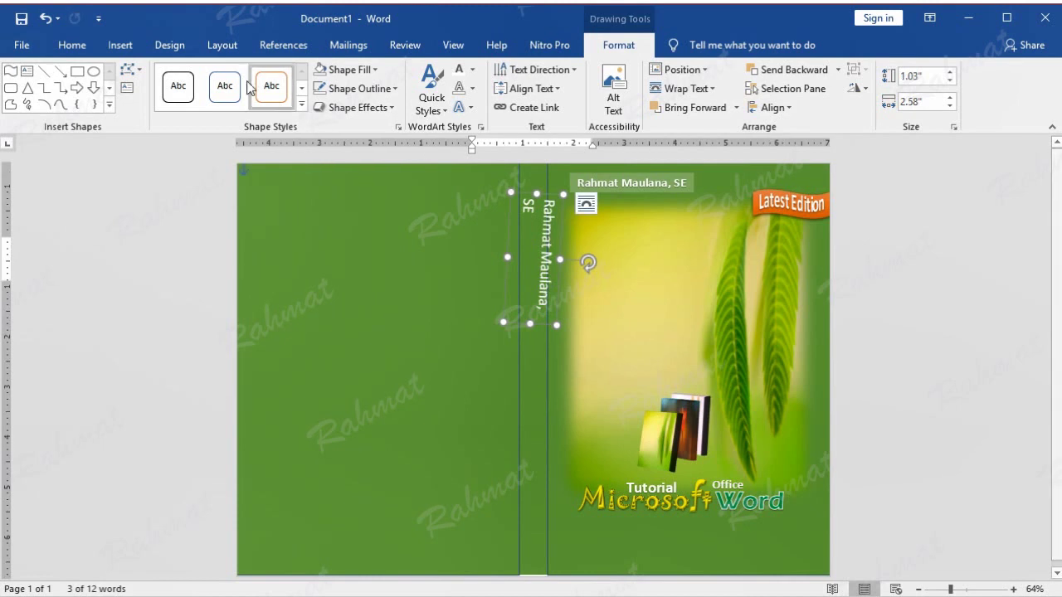
{"action": "left_click", "coordinate": [45, 18]}
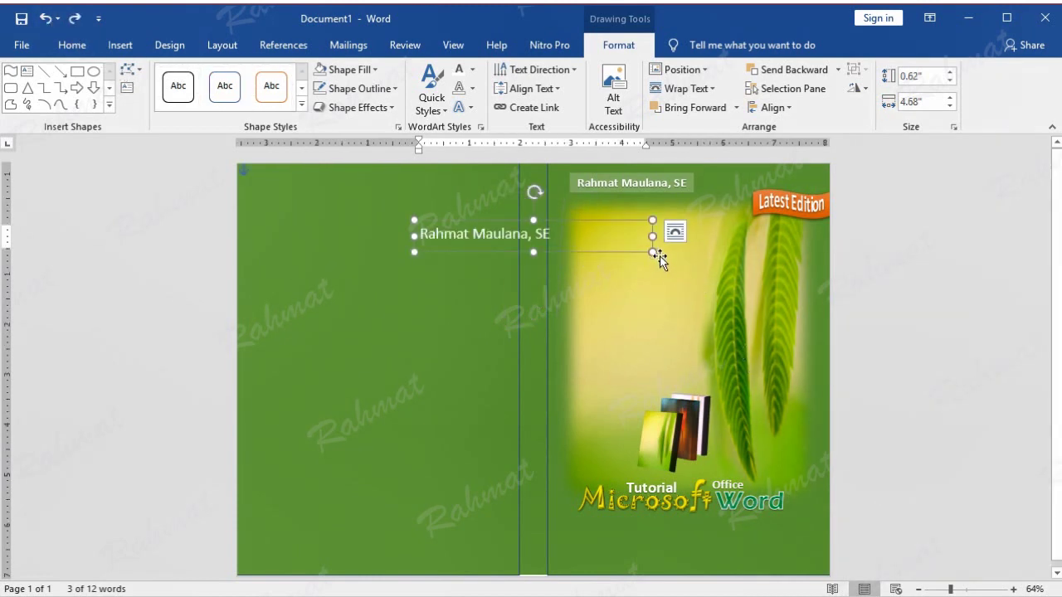
{"action": "left_click_drag", "start_coordinate": [652, 236], "coordinate": [720, 236]}
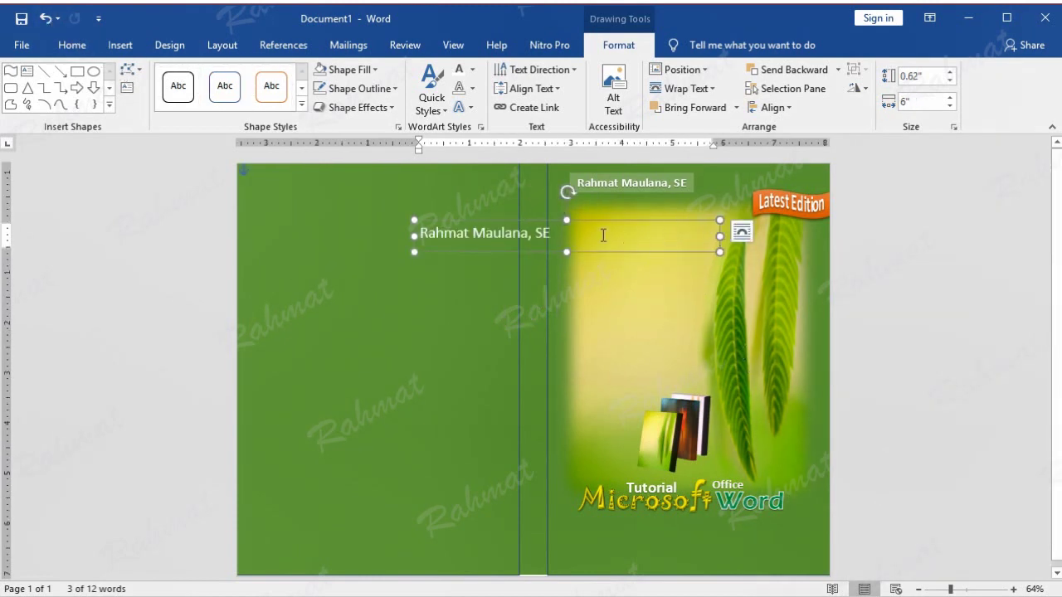
{"action": "left_click_drag", "start_coordinate": [567, 192], "coordinate": [599, 238]}
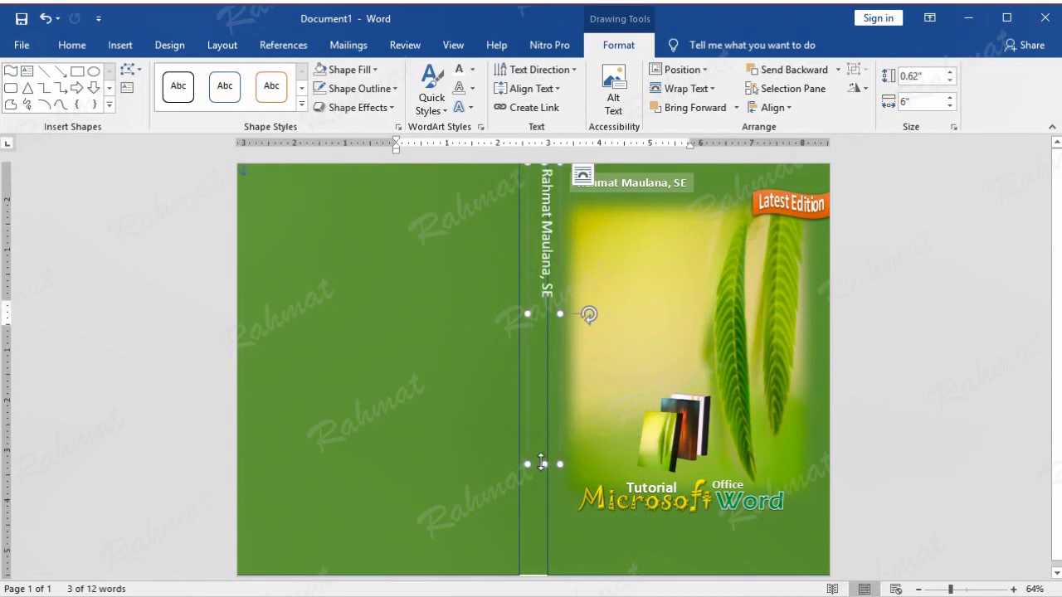
{"action": "left_click_drag", "start_coordinate": [542, 463], "coordinate": [542, 338]}
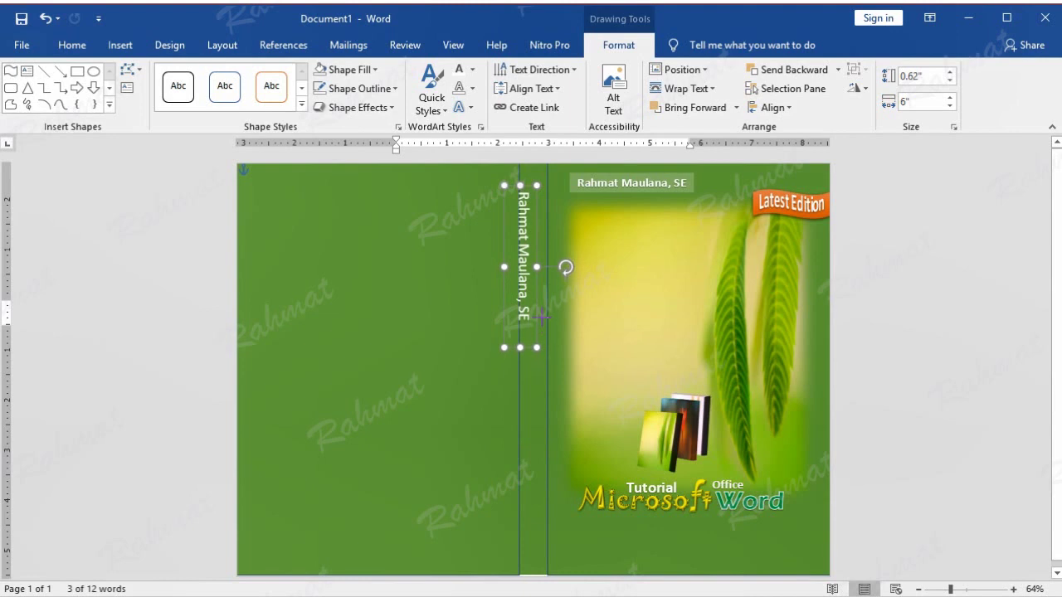
{"action": "left_click_drag", "start_coordinate": [532, 193], "coordinate": [541, 182]}
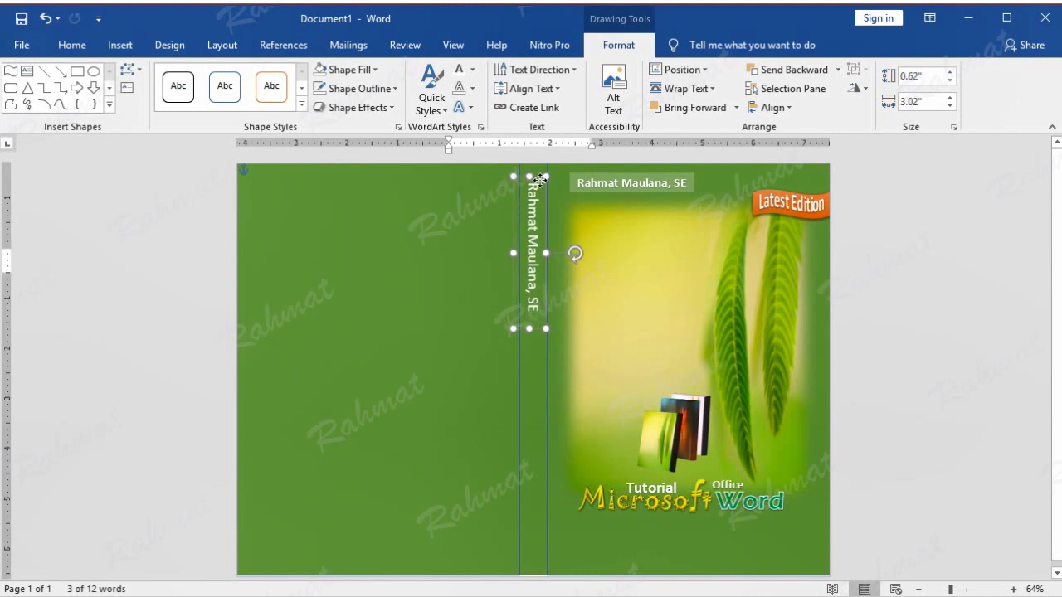
{"action": "left_click_drag", "start_coordinate": [540, 179], "coordinate": [540, 172]}
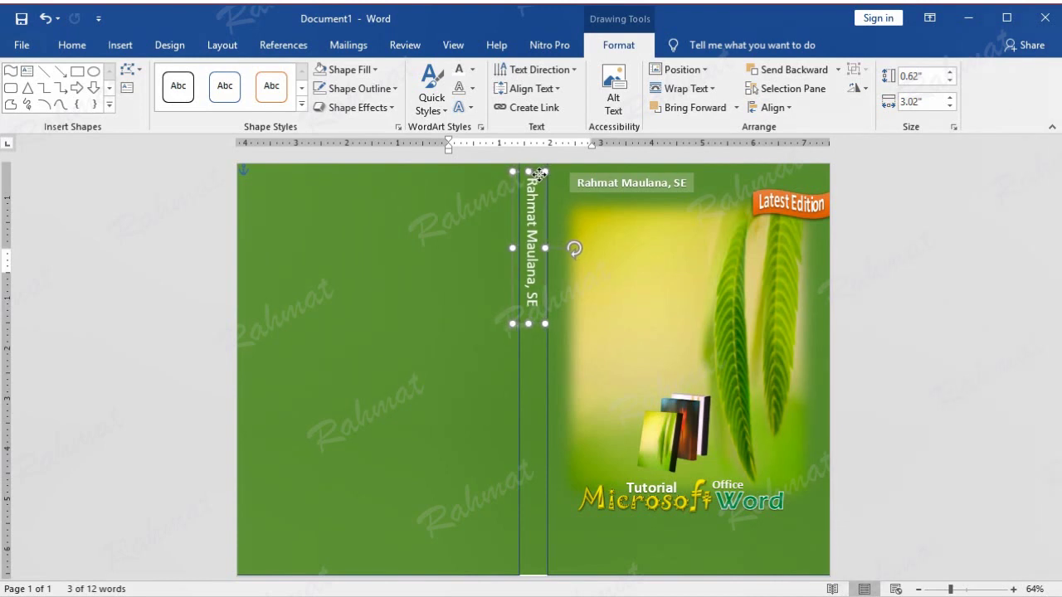
{"action": "left_click", "coordinate": [925, 278]}
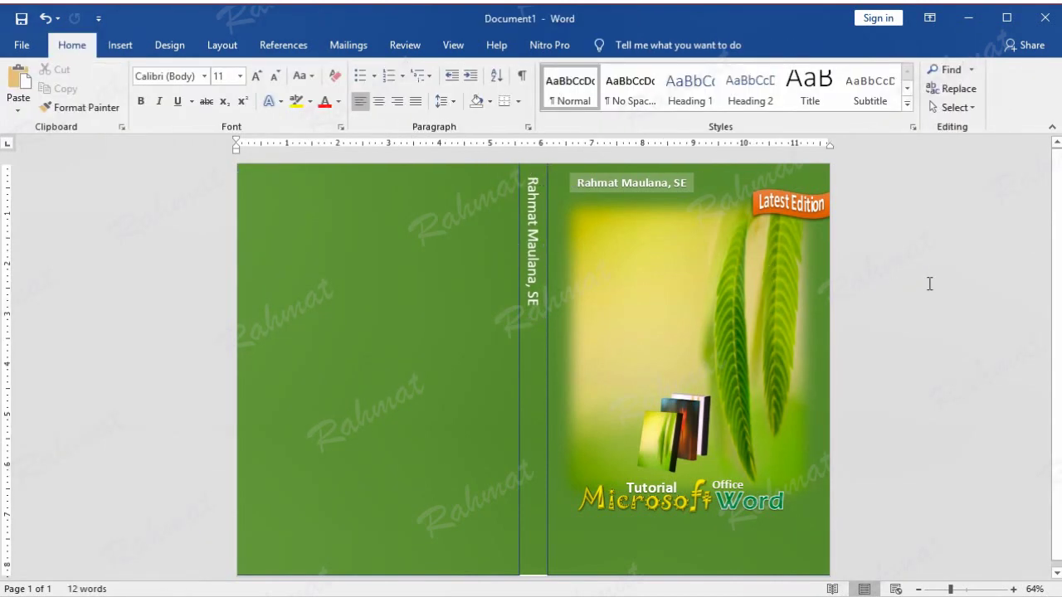
- Insert a gold WordArt mid back cover reading 'Tutorial Ms. Office word 2019'
{"action": "left_click", "coordinate": [120, 46]}
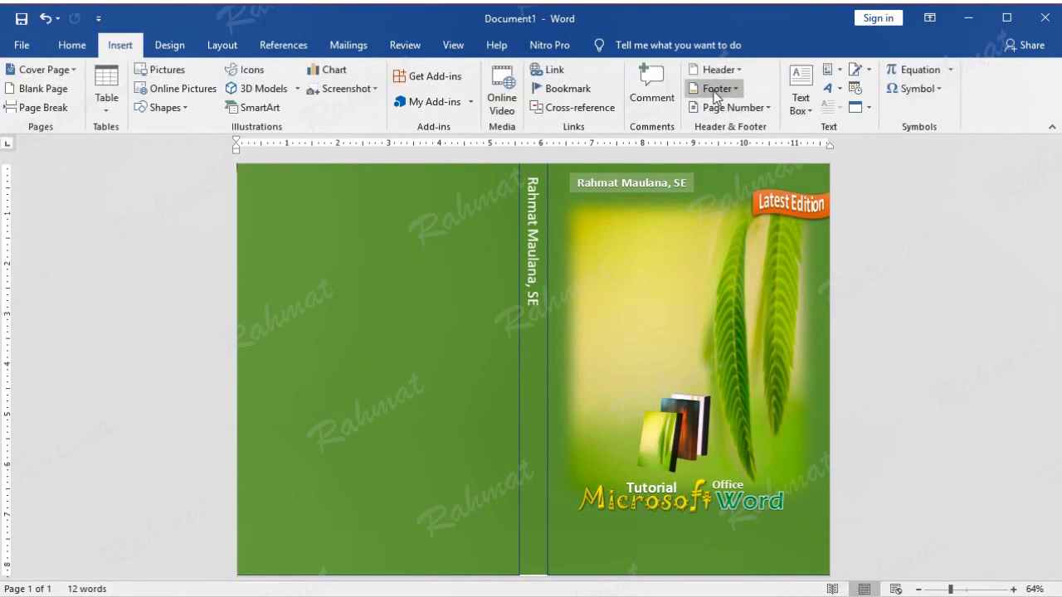
{"action": "left_click", "coordinate": [837, 89]}
{"action": "left_click", "coordinate": [1029, 124]}
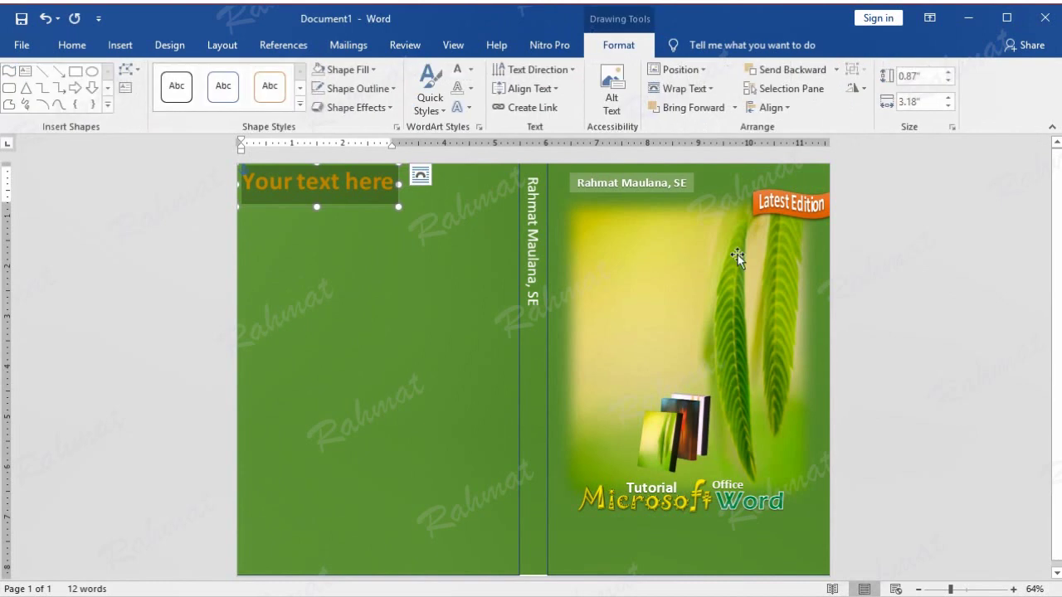
{"action": "left_click_drag", "start_coordinate": [344, 205], "coordinate": [440, 335]}
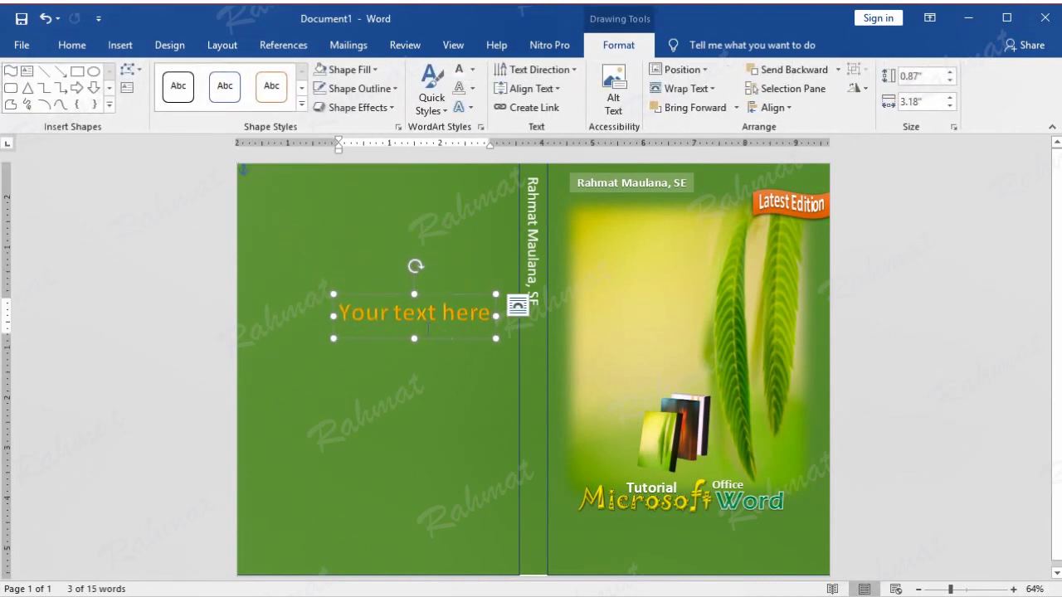
{"action": "triple_click", "coordinate": [413, 312]}
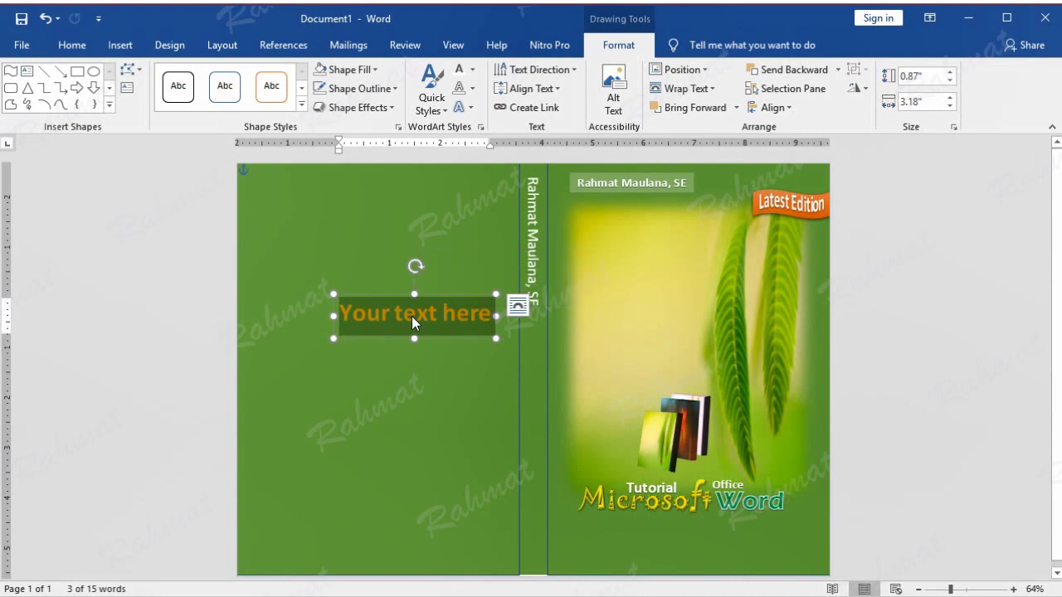
{"action": "type", "text": "Tutorial"}
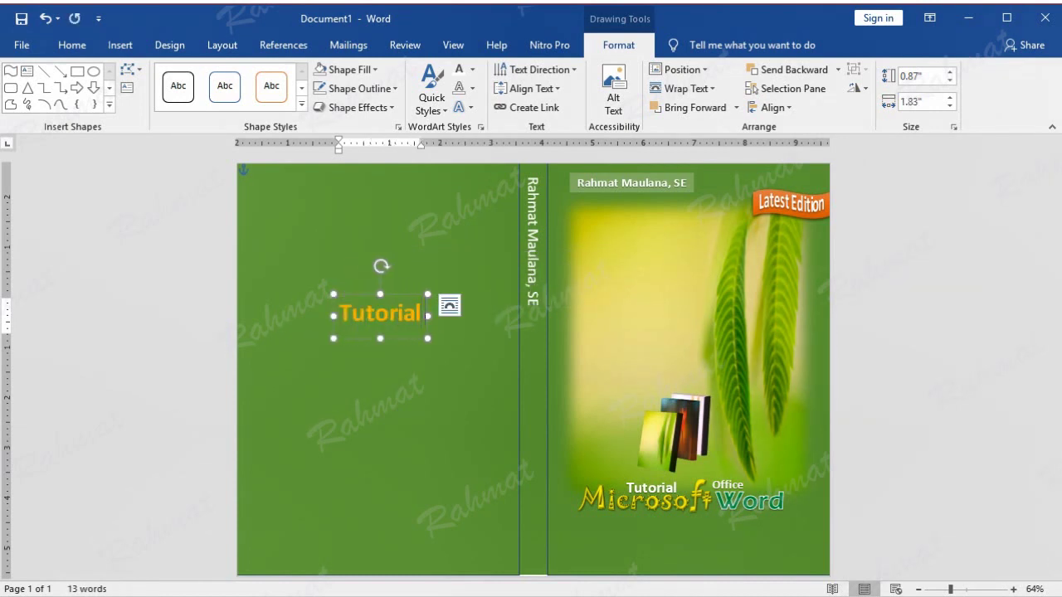
{"action": "type", "text": " M"}
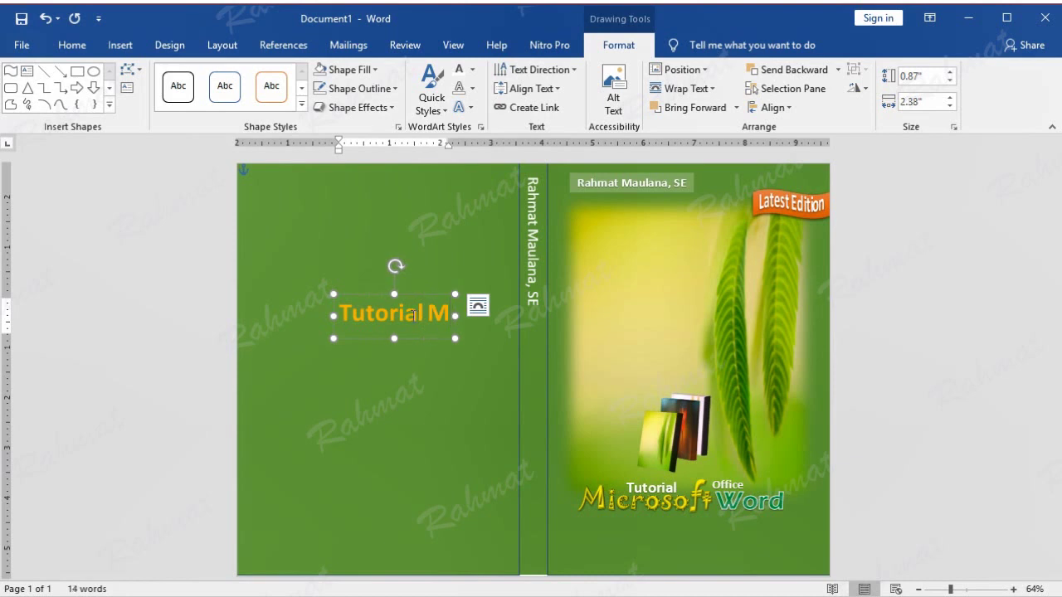
{"action": "type", "text": "s."}
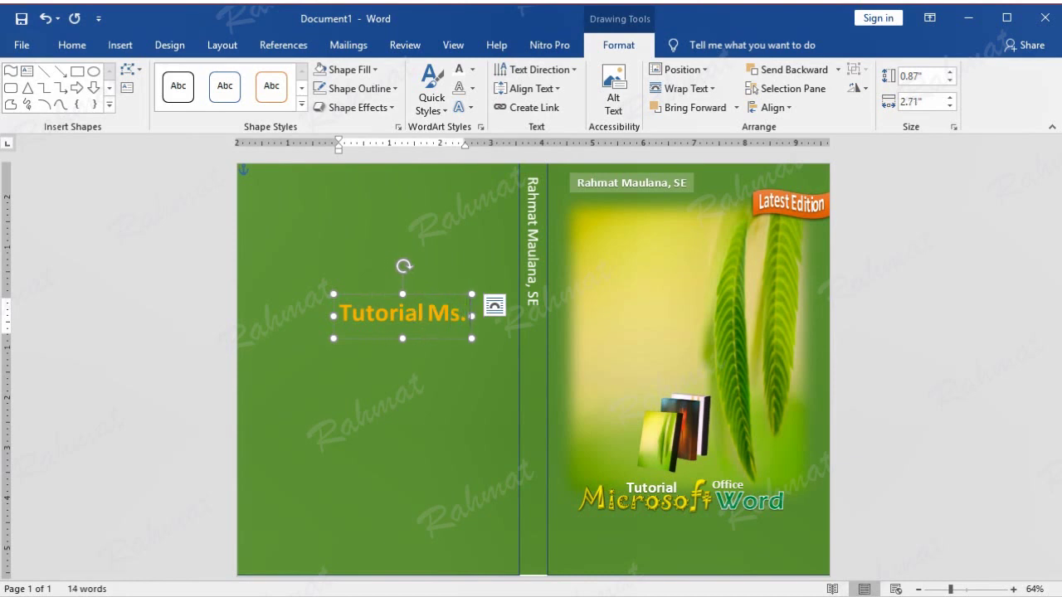
{"action": "type", "text": " Office"}
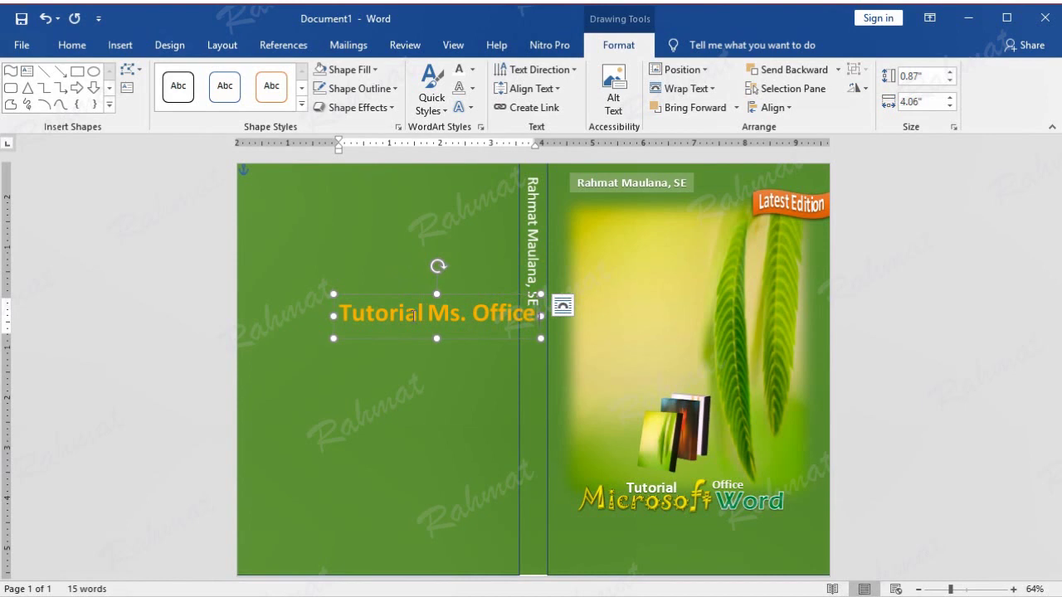
{"action": "type", "text": " word"}
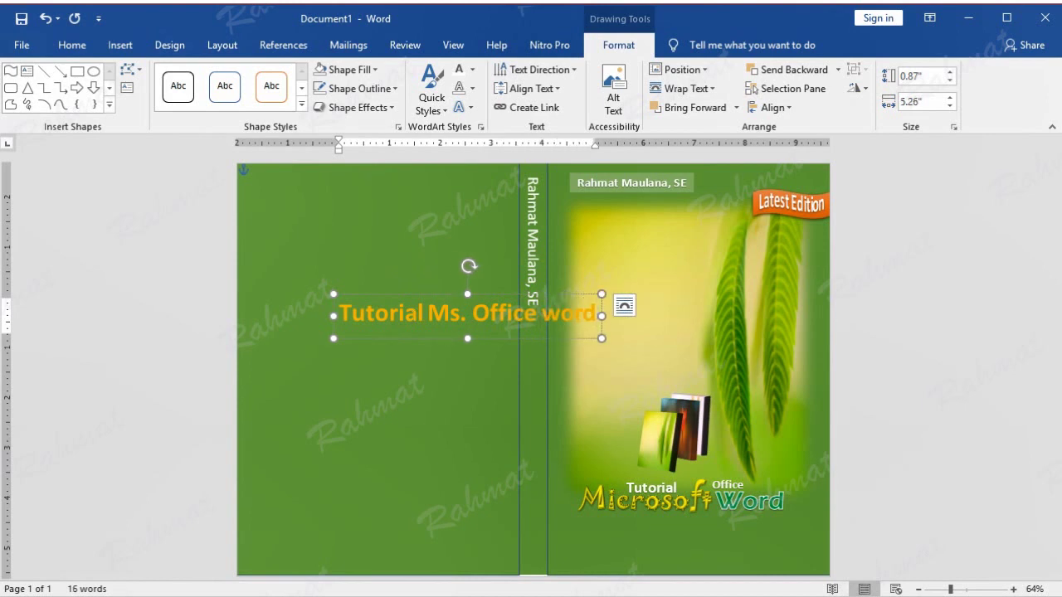
{"action": "type", "text": " 2"}
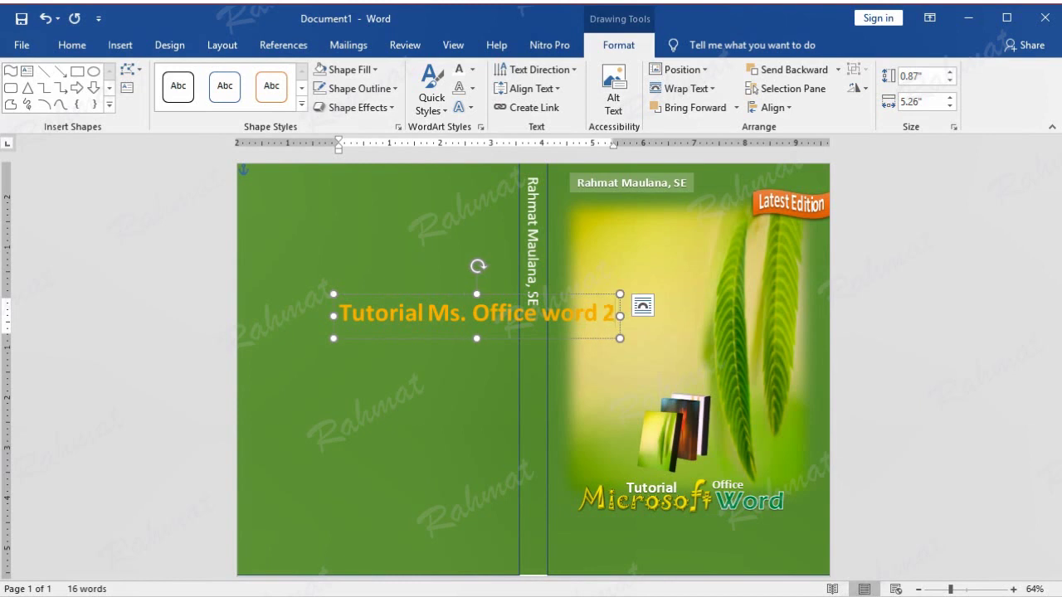
{"action": "type", "text": "019"}
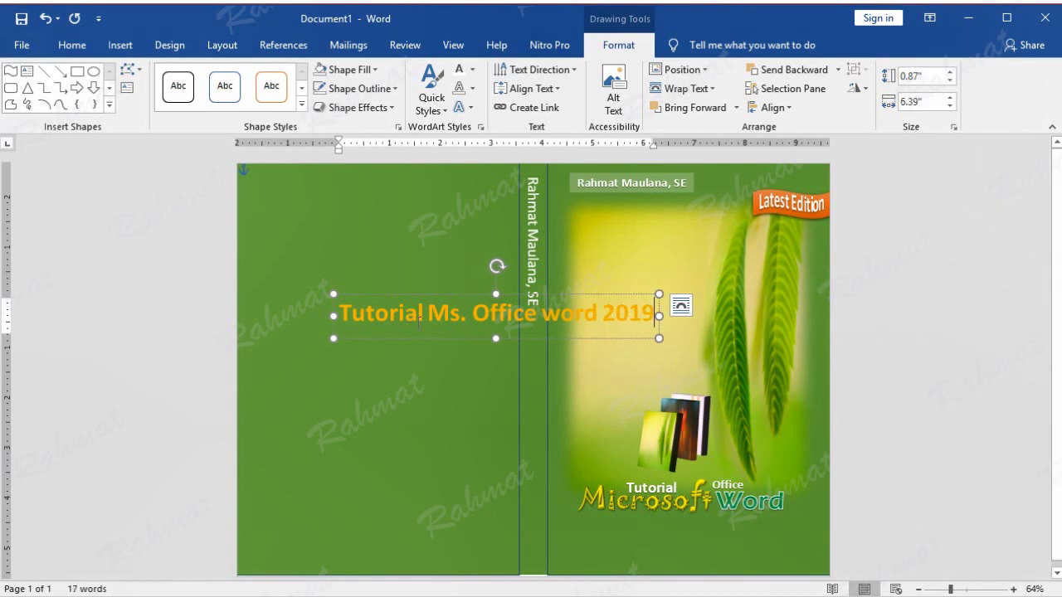
{"action": "triple_click", "coordinate": [476, 317]}
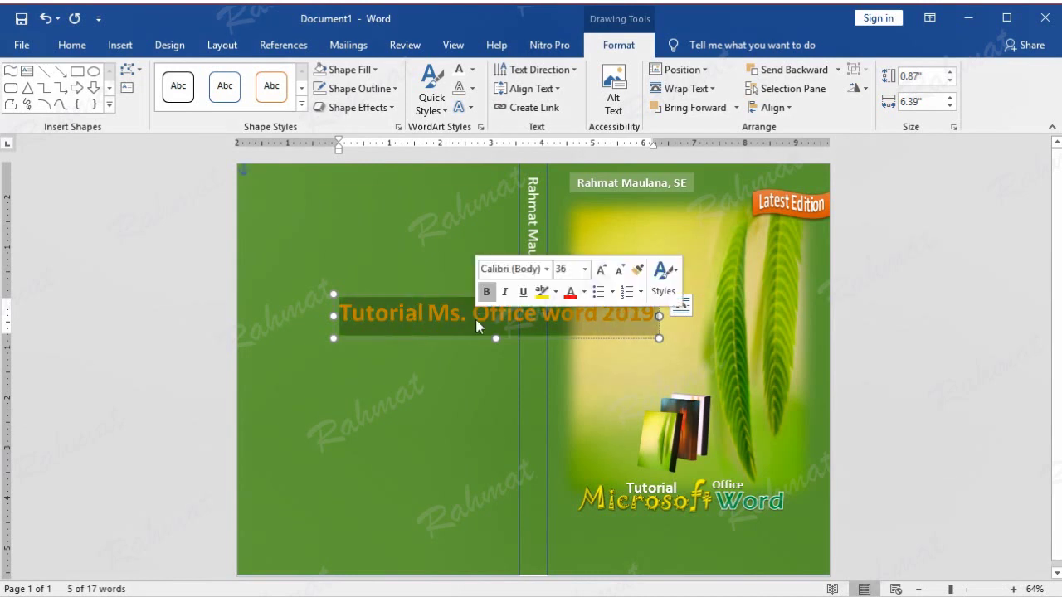
- Capitalize 'Word' in the title and set its font size to 26
{"action": "left_click", "coordinate": [563, 292]}
{"action": "key", "text": "BackSpace"}
{"action": "type", "text": "W"}
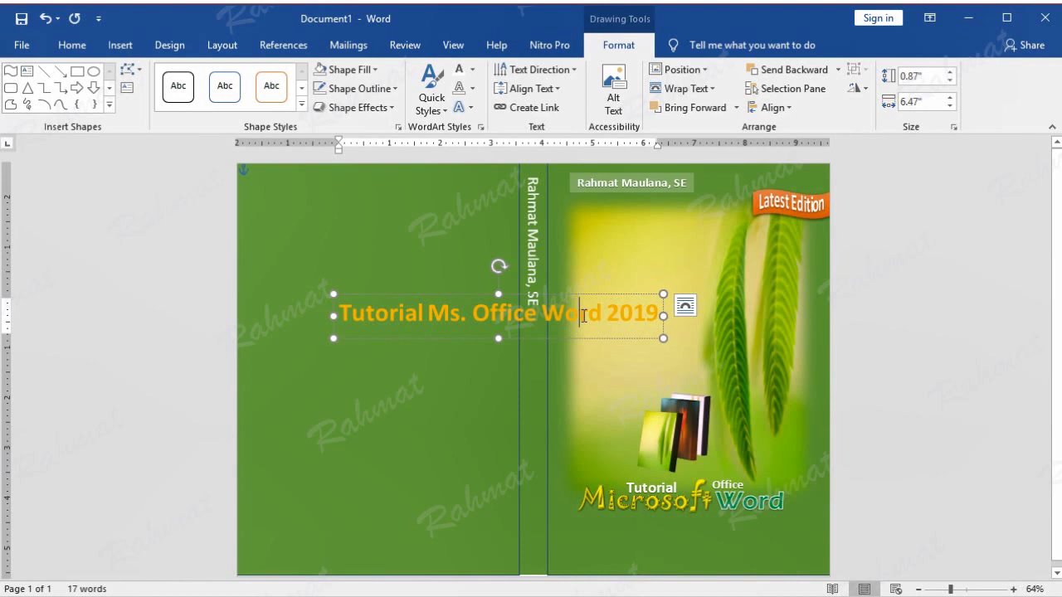
{"action": "triple_click", "coordinate": [582, 315]}
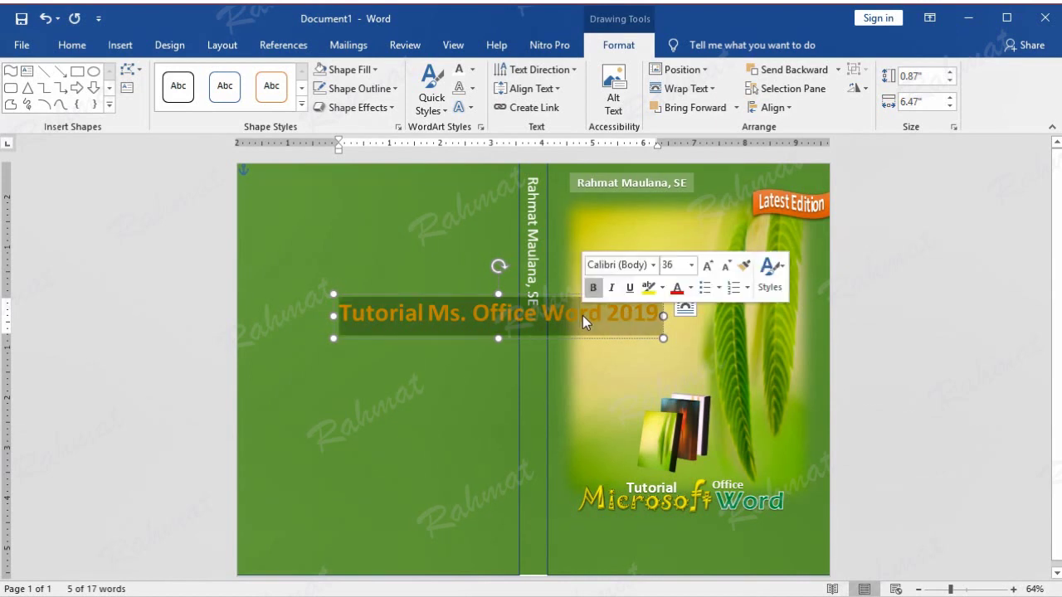
{"action": "left_click", "coordinate": [81, 52]}
{"action": "left_click", "coordinate": [239, 76]}
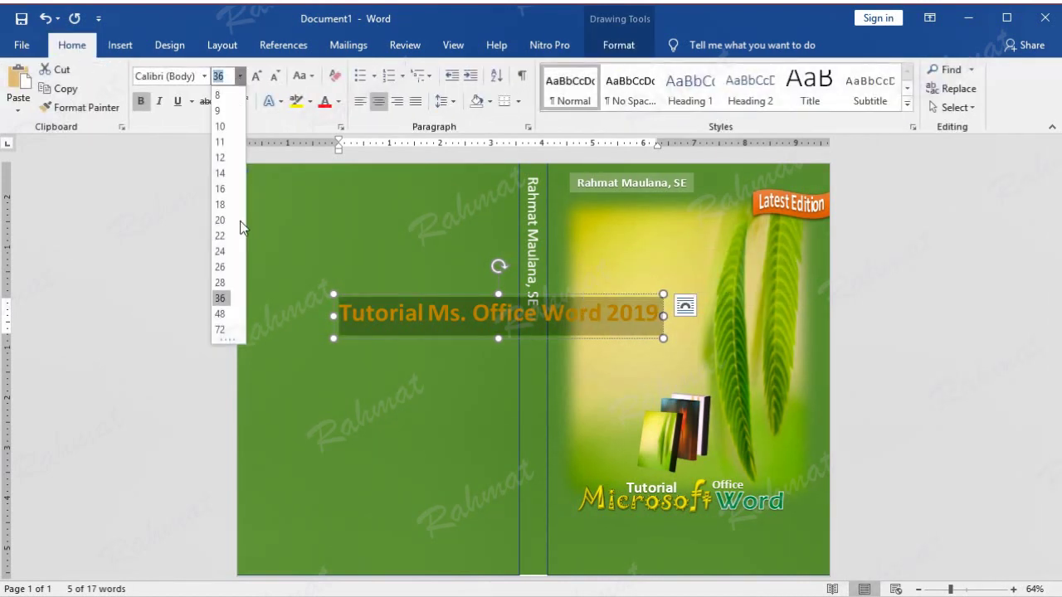
{"action": "left_click", "coordinate": [221, 267]}
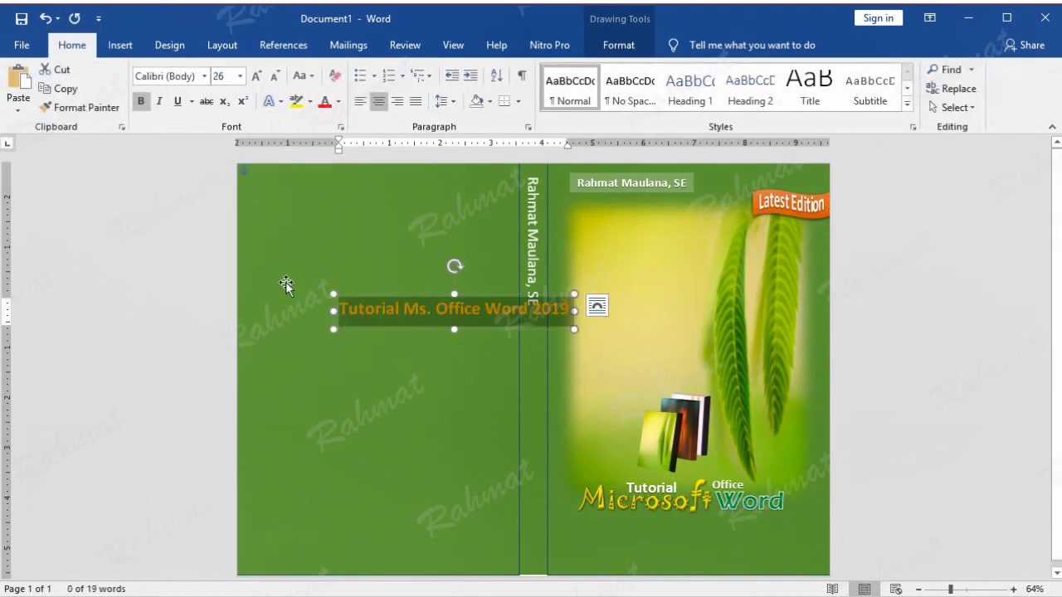
- Make the title text yellow, undoing an accidental yellow box fill
{"action": "left_click", "coordinate": [618, 44]}
{"action": "left_click", "coordinate": [374, 69]}
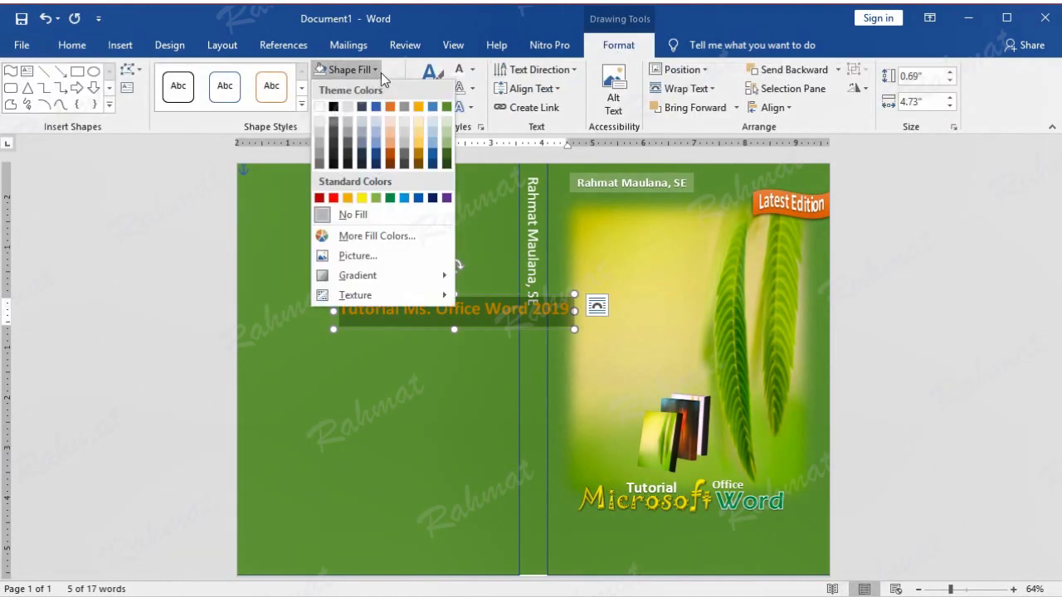
{"action": "left_click", "coordinate": [360, 197]}
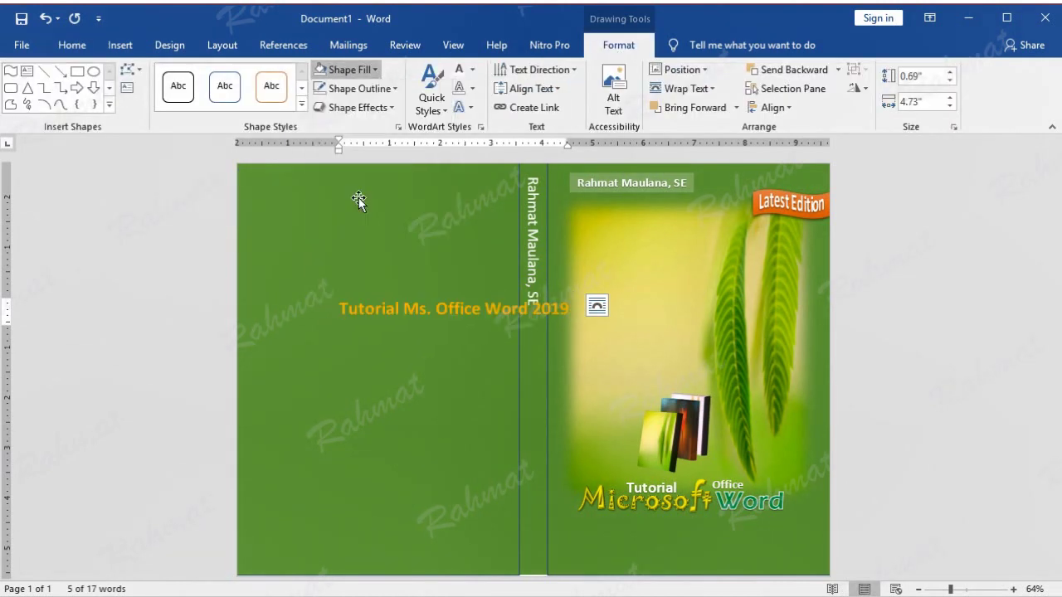
{"action": "left_click", "coordinate": [48, 22]}
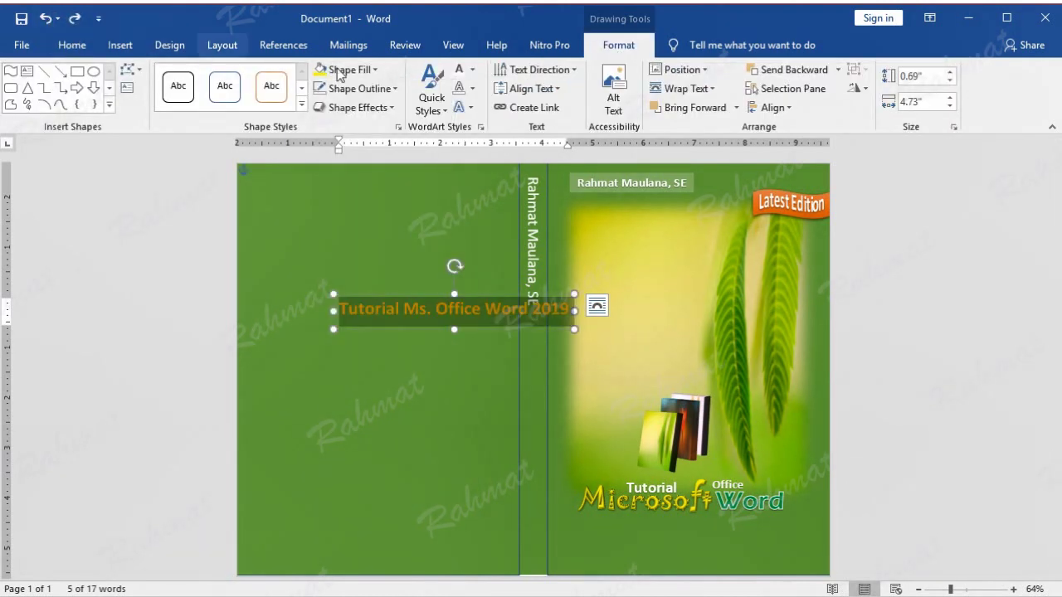
{"action": "left_click", "coordinate": [473, 70]}
{"action": "left_click", "coordinate": [501, 218]}
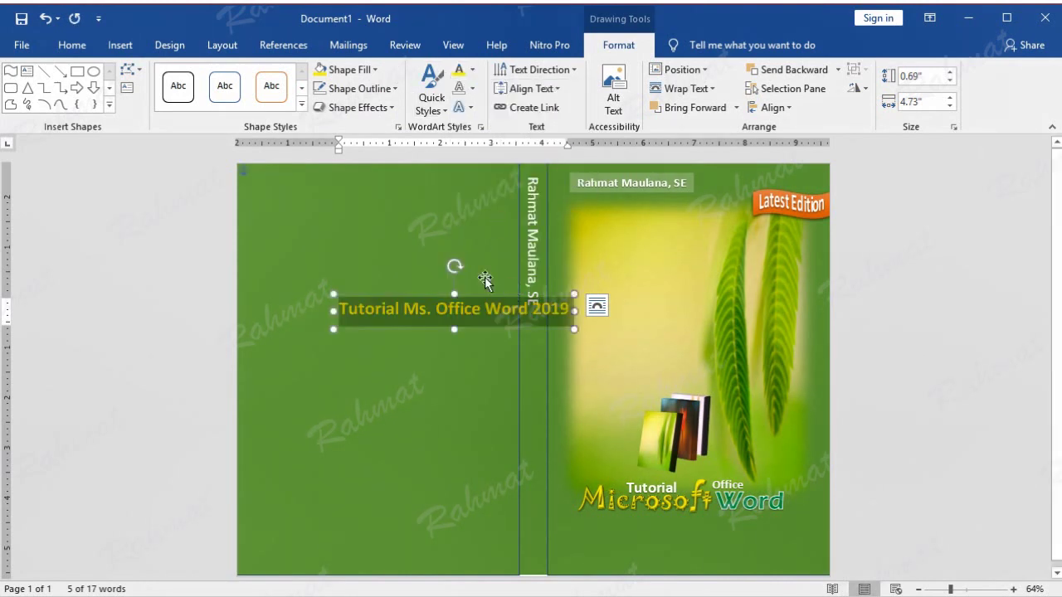
- Rotate the yellow title 90° so it runs vertically
{"action": "left_click_drag", "start_coordinate": [480, 276], "coordinate": [511, 316]}
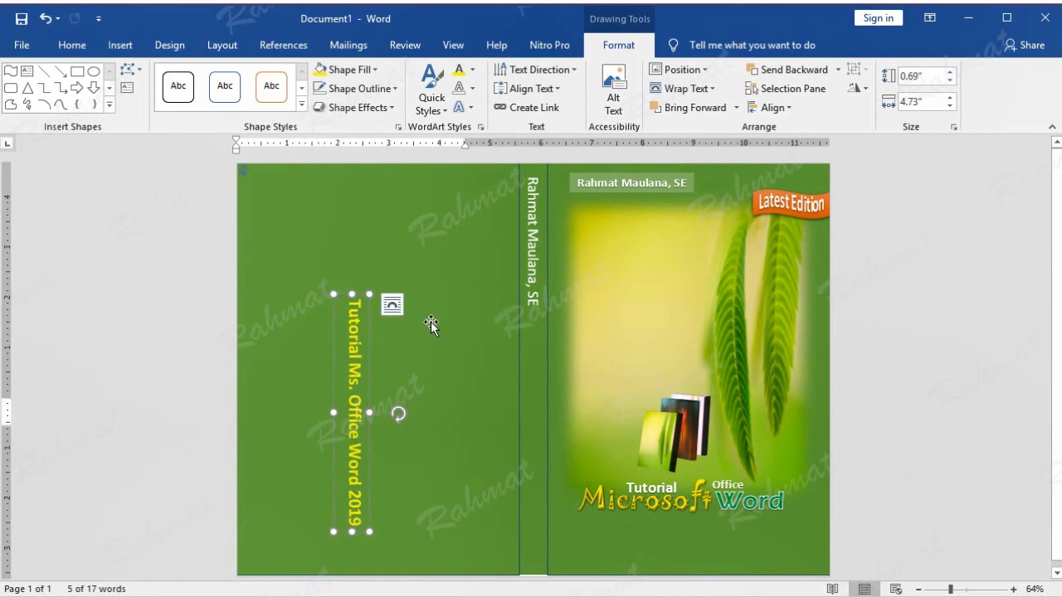
{"action": "left_click_drag", "start_coordinate": [398, 414], "coordinate": [352, 367]}
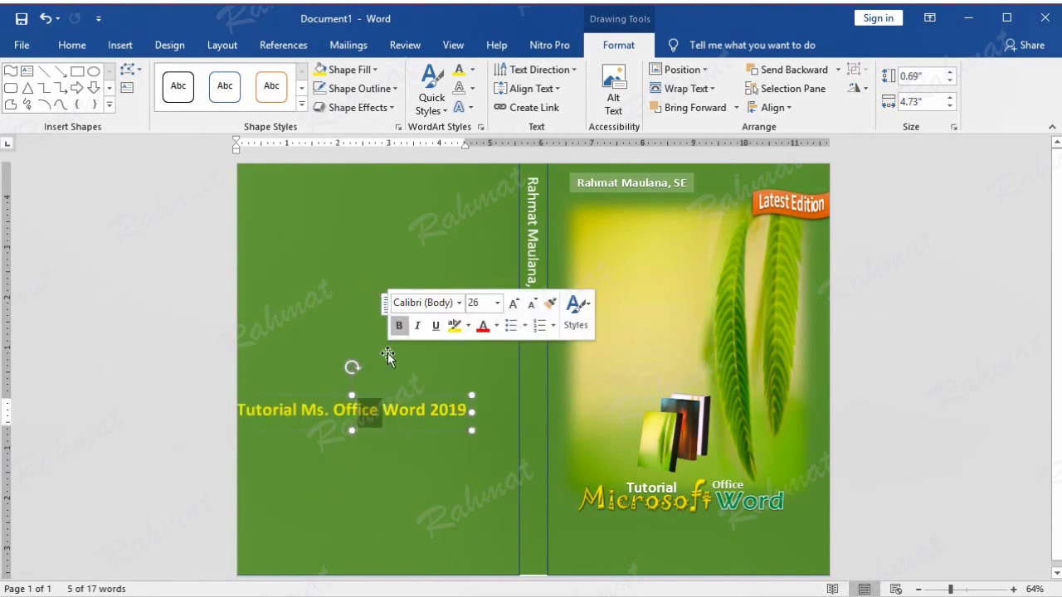
{"action": "key", "text": "ctrl+z"}
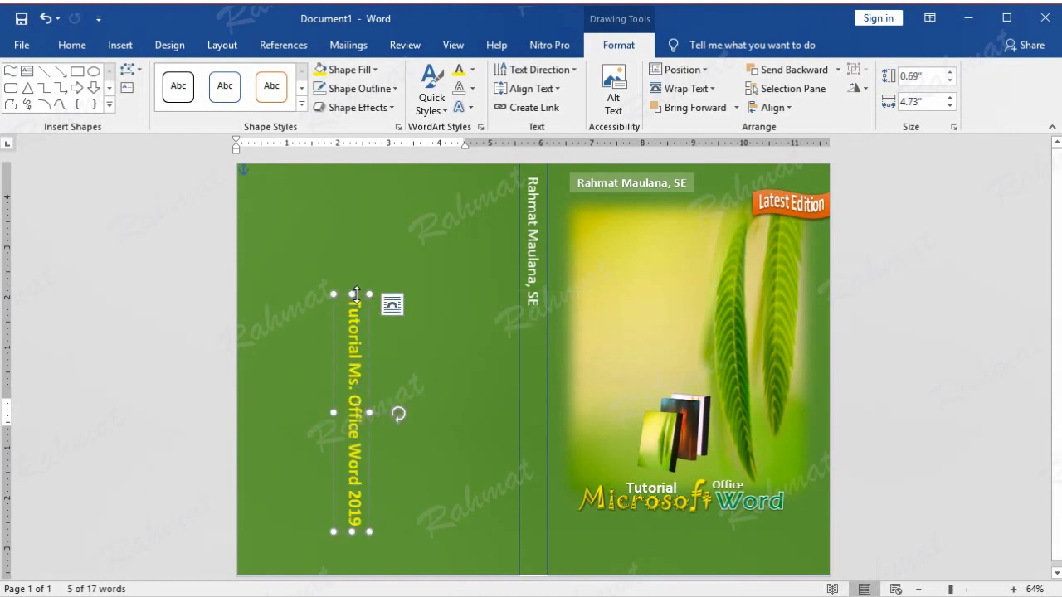
- Place the vertical title on the spine just below the author's name
{"action": "left_click_drag", "start_coordinate": [362, 301], "coordinate": [541, 317]}
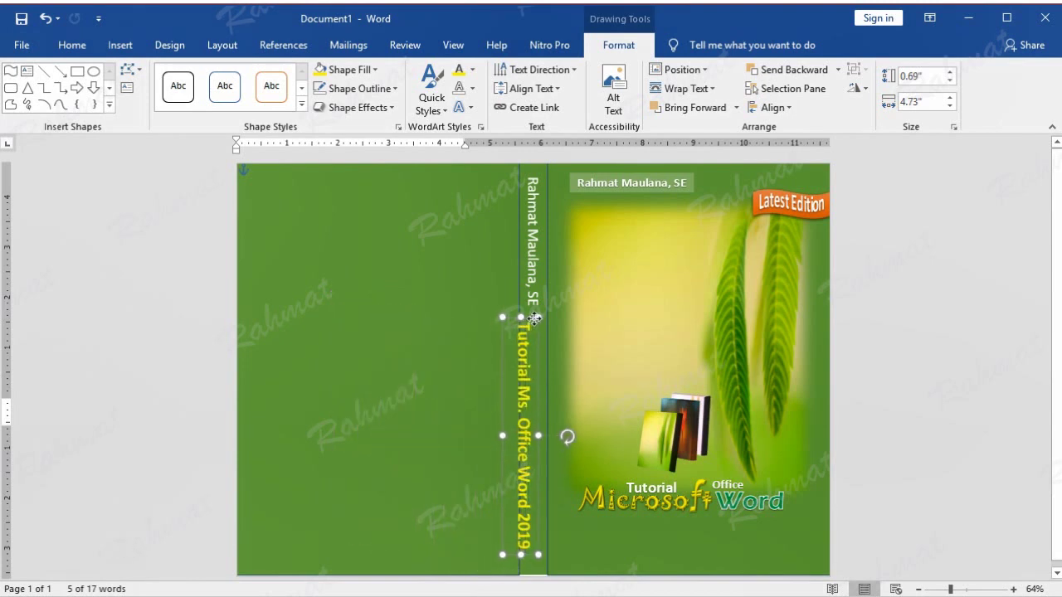
{"action": "left_click_drag", "start_coordinate": [541, 317], "coordinate": [540, 321]}
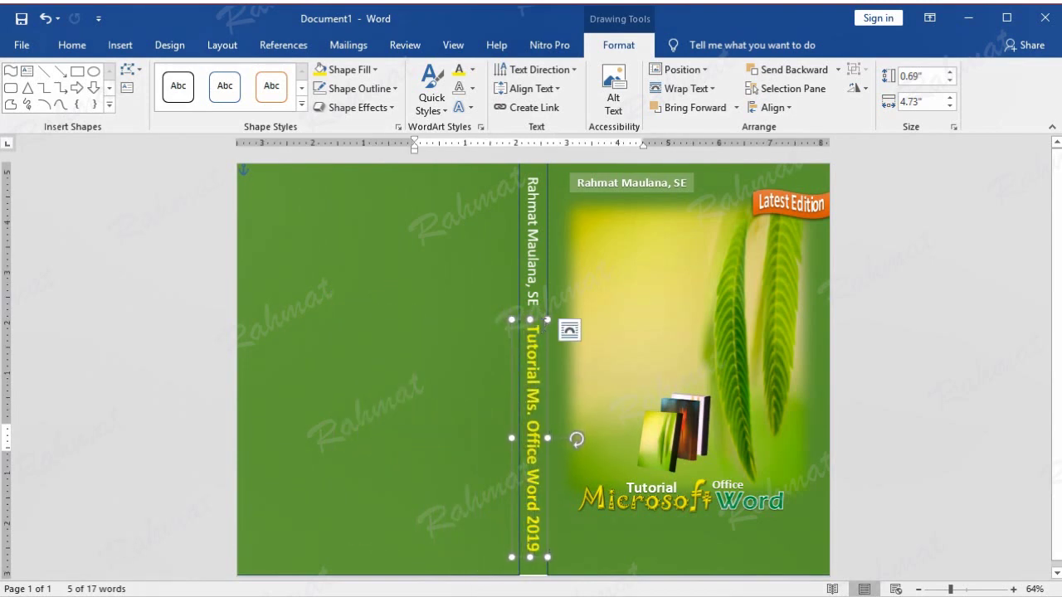
{"action": "left_click_drag", "start_coordinate": [590, 442], "coordinate": [586, 437]}
{"action": "left_click", "coordinate": [900, 293]}
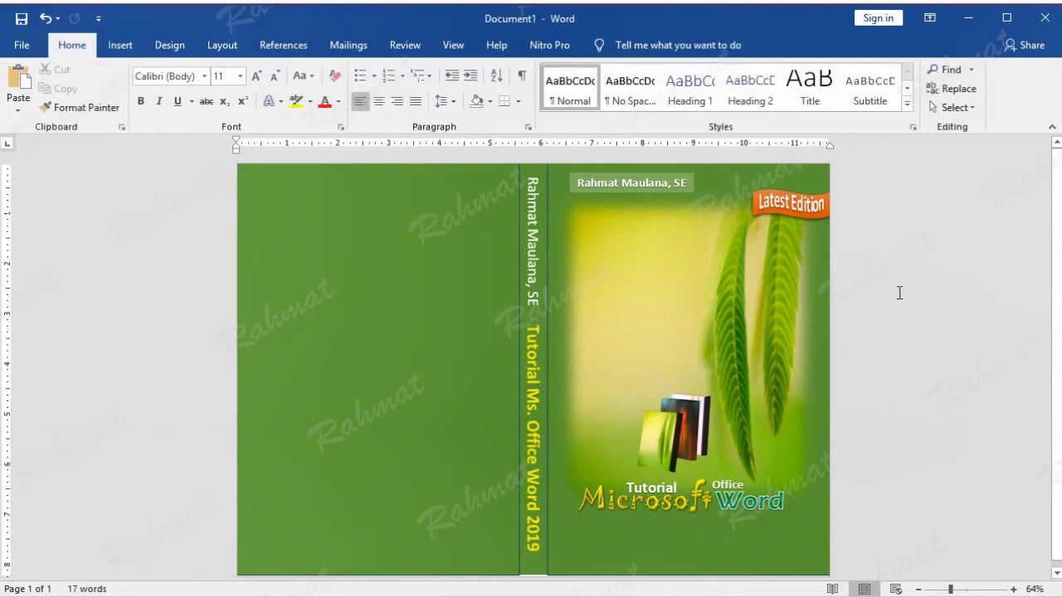
{"action": "left_click", "coordinate": [555, 423]}
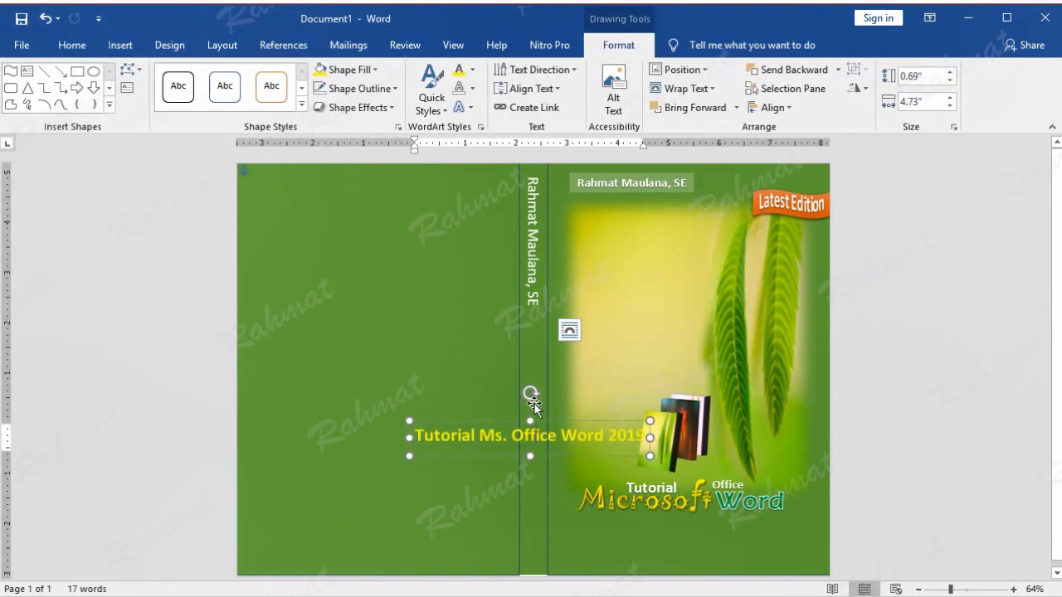
{"action": "left_click", "coordinate": [551, 425]}
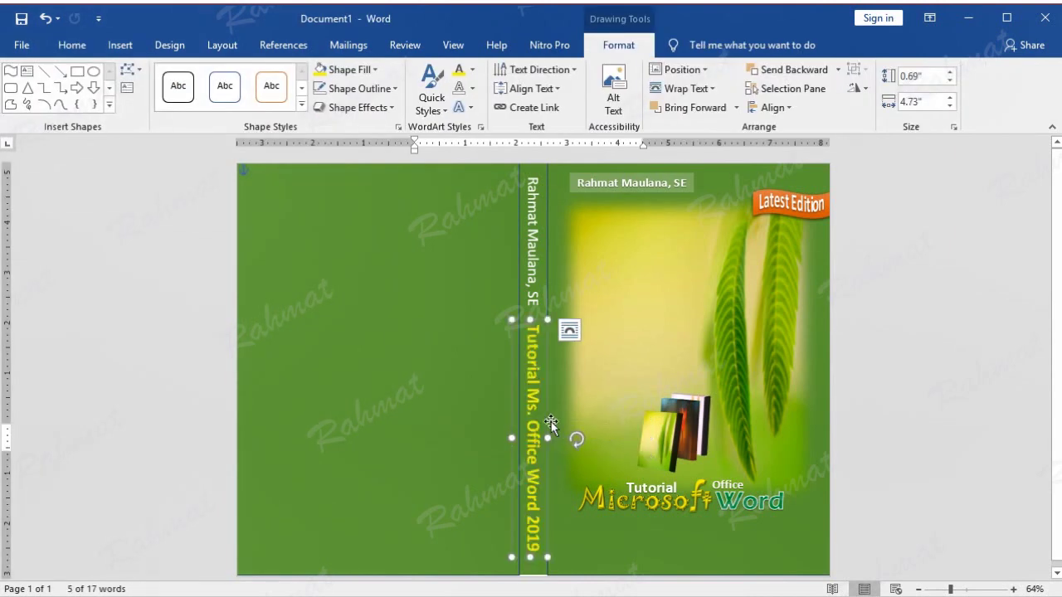
{"action": "key", "text": "Down"}
{"action": "key", "text": "Down"}
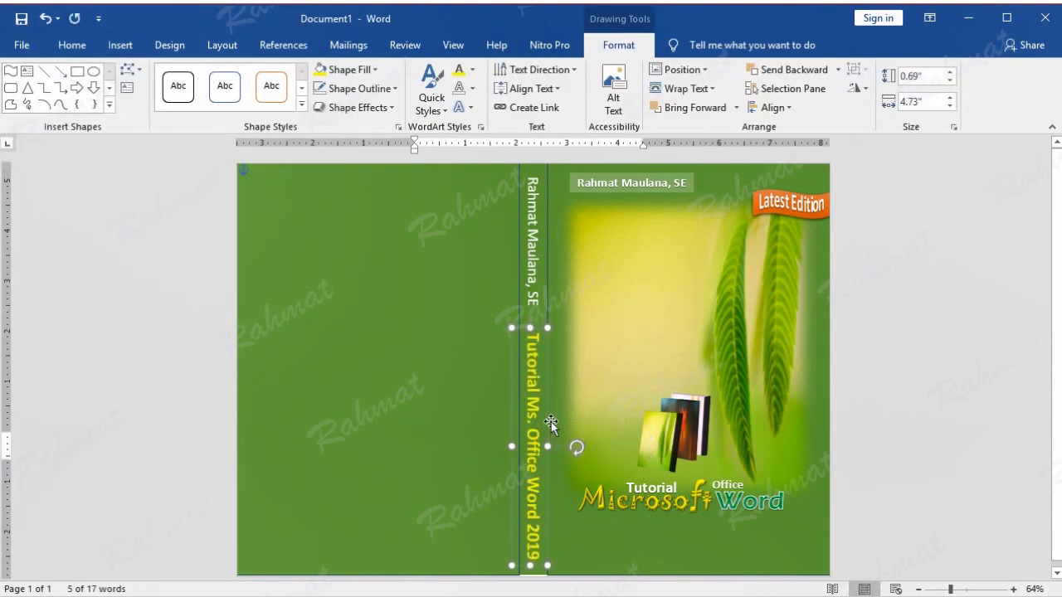
{"action": "left_click", "coordinate": [892, 252]}
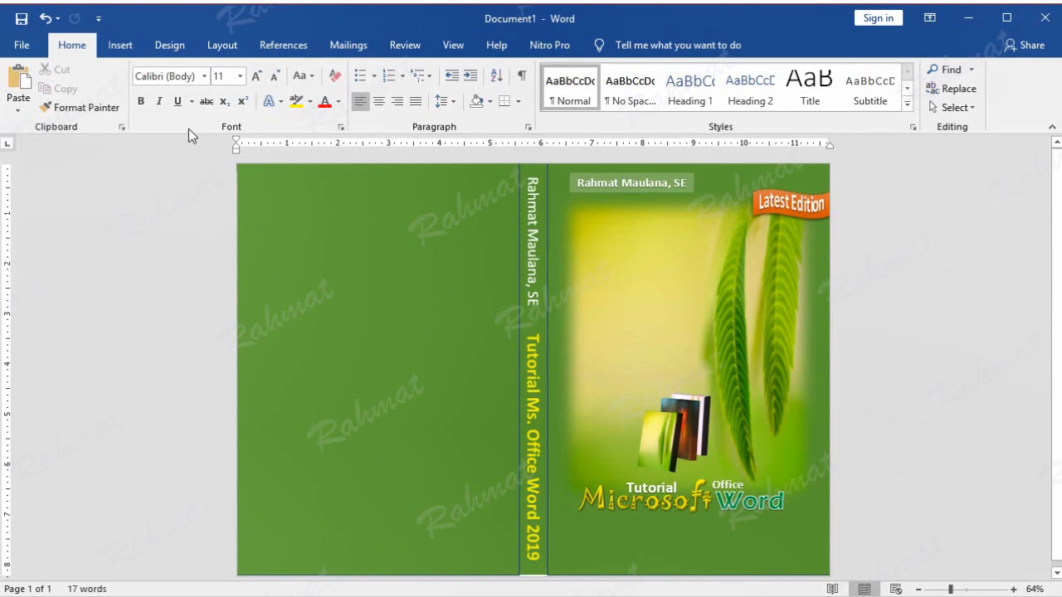
{"action": "left_click", "coordinate": [131, 49]}
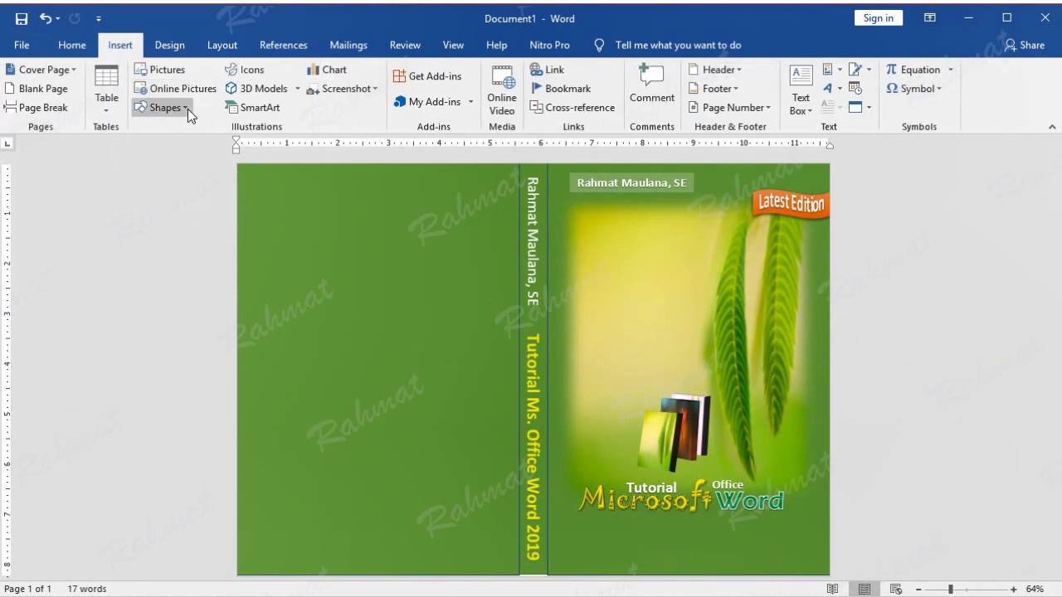
- Draw a Flowchart: Multidocument shape on the back cover
{"action": "left_click", "coordinate": [188, 109]}
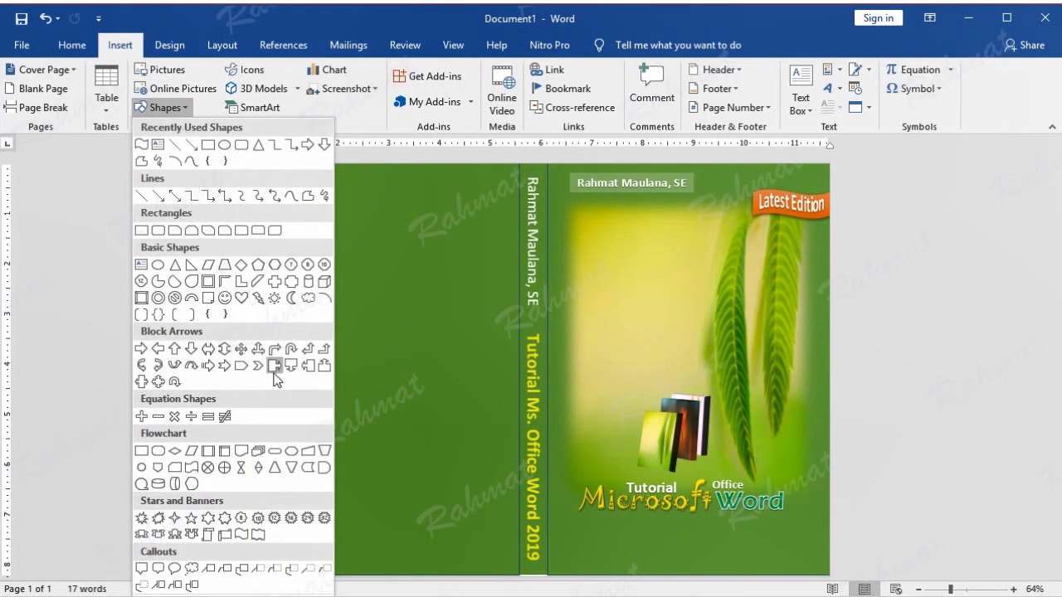
{"action": "left_click", "coordinate": [258, 450]}
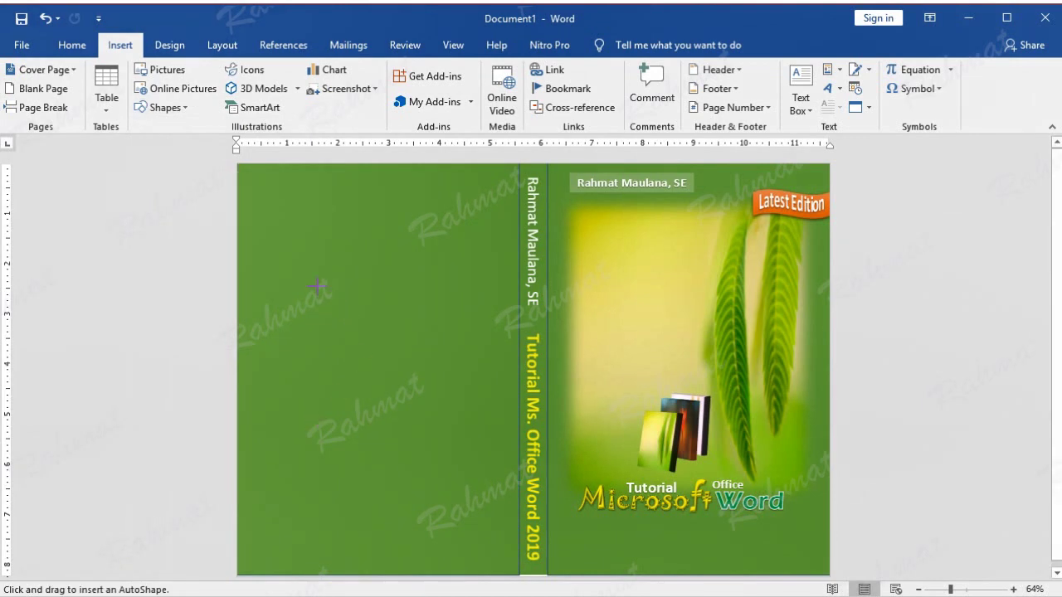
{"action": "left_click_drag", "start_coordinate": [292, 261], "coordinate": [356, 334]}
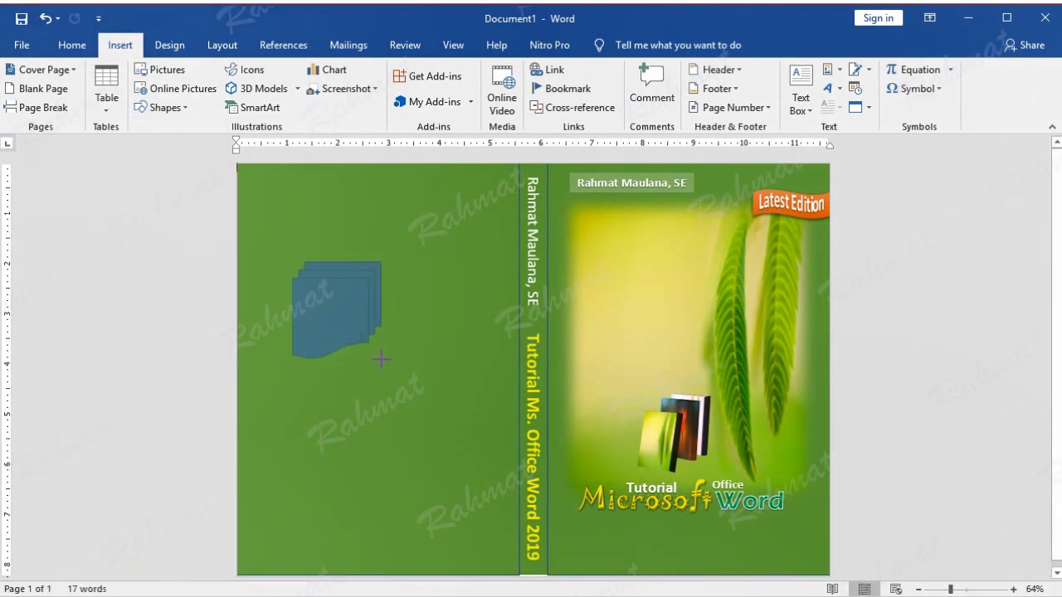
{"action": "left_click_drag", "start_coordinate": [355, 334], "coordinate": [400, 379]}
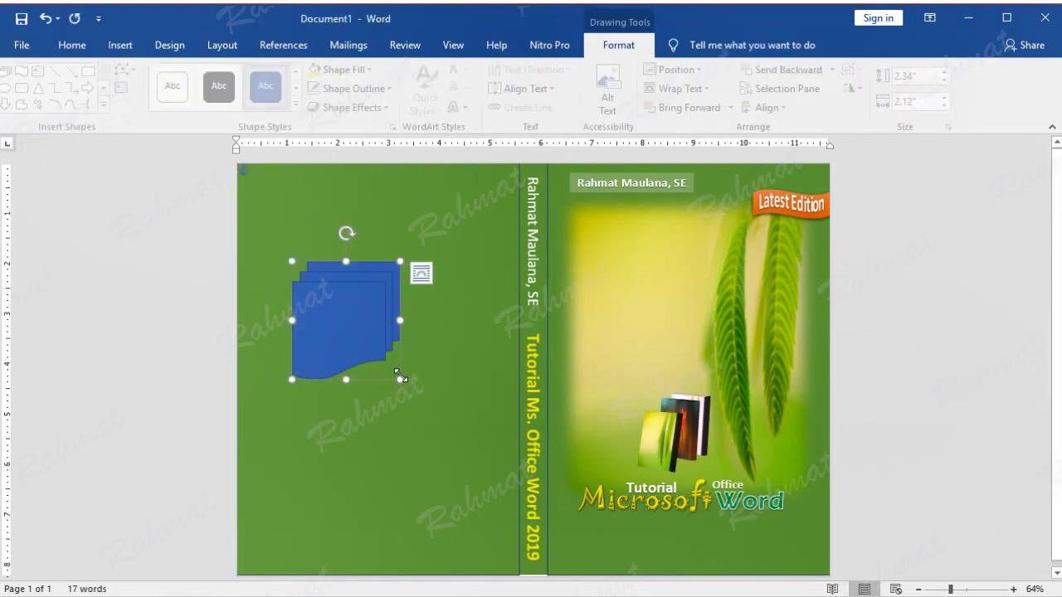
- Size the shape to 5.59" tall by 4.11" wide and shift it up-left
{"action": "left_click", "coordinate": [923, 79]}
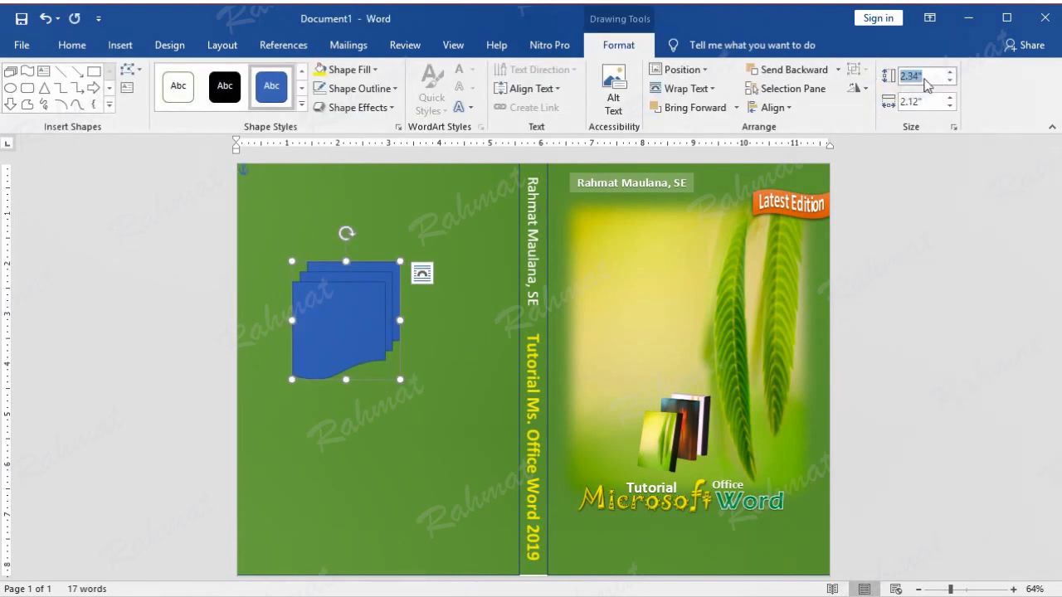
{"action": "type", "text": "5.59"}
{"action": "left_click", "coordinate": [930, 101]}
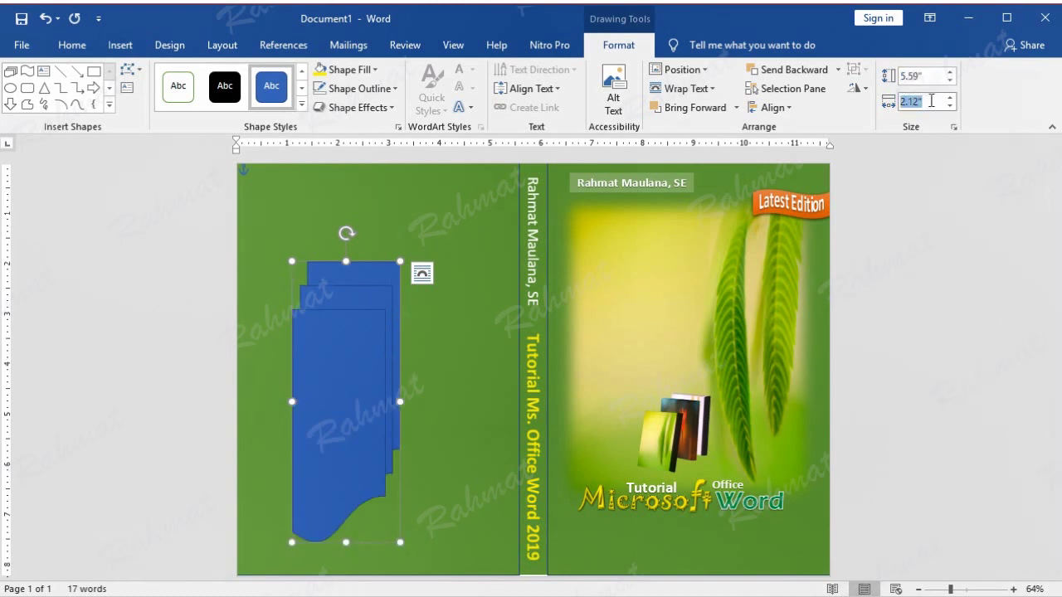
{"action": "type", "text": "4.11"}
{"action": "key", "text": "Return"}
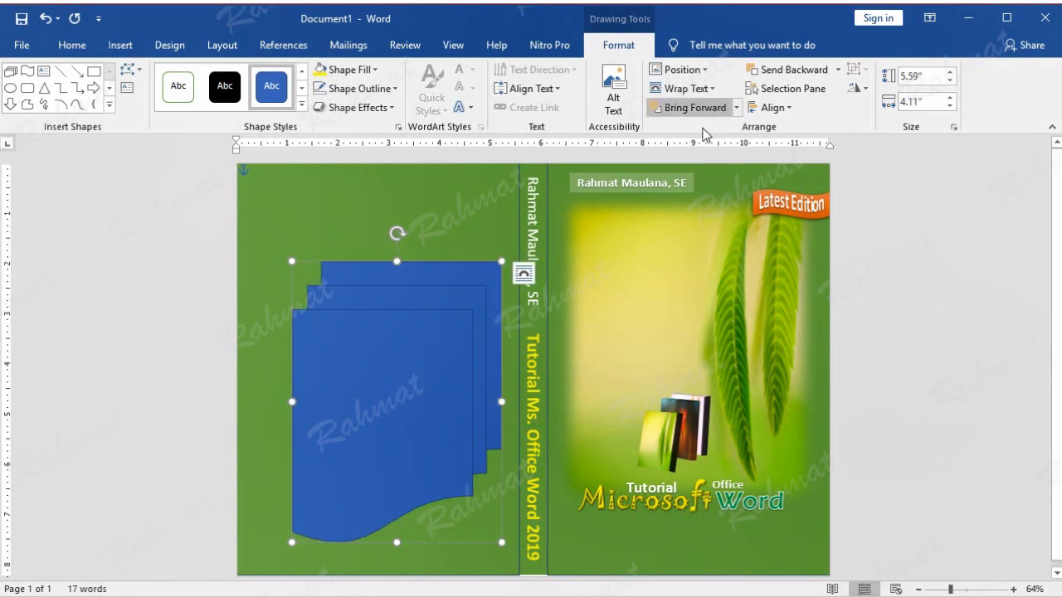
{"action": "left_click_drag", "start_coordinate": [404, 316], "coordinate": [395, 294]}
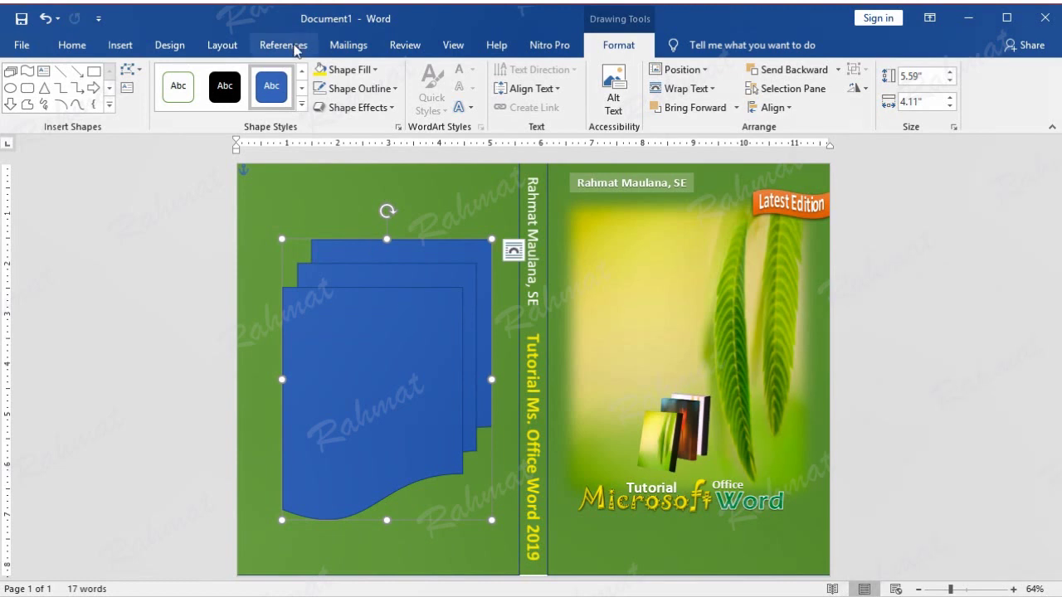
- Fill the stepped back-cover shape with the img12 leaf picture from file
{"action": "left_click", "coordinate": [375, 71]}
{"action": "left_click", "coordinate": [379, 255]}
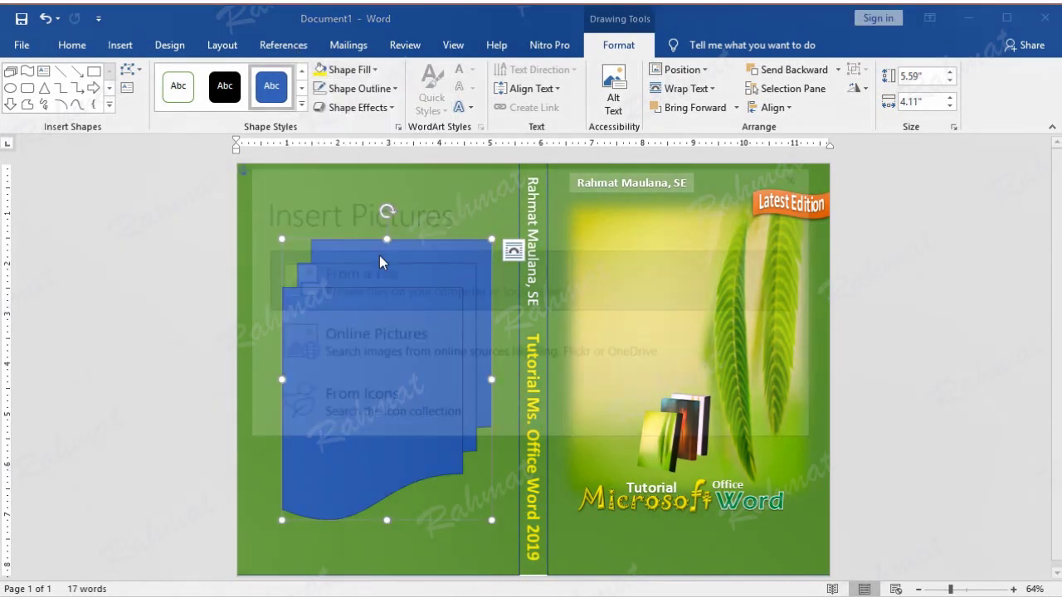
{"action": "left_click", "coordinate": [386, 274]}
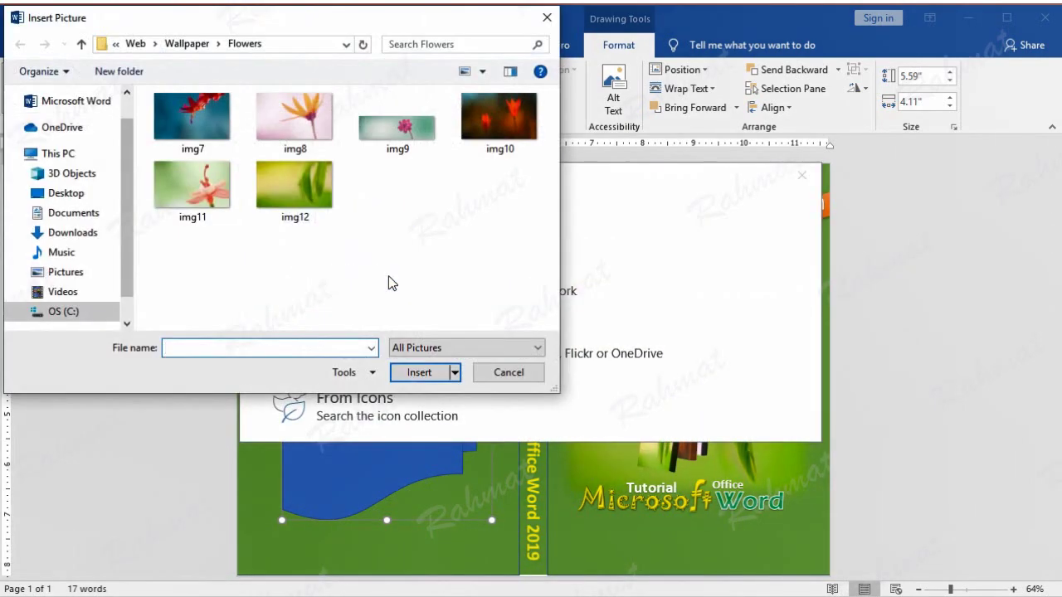
{"action": "double_click", "coordinate": [317, 174]}
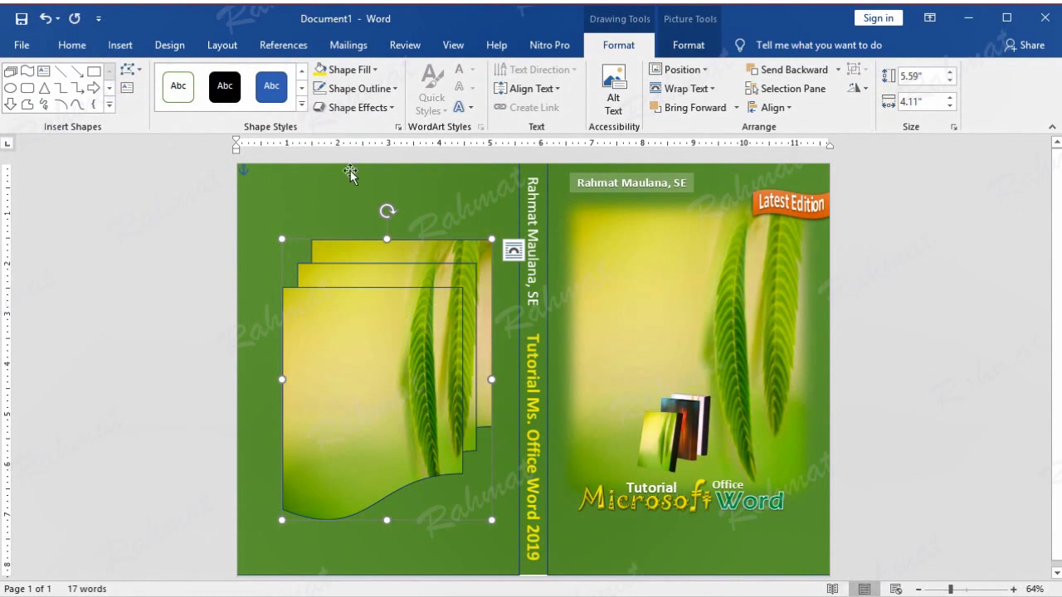
- Remove the picture shape's outline and open its detailed fill settings in Format Picture
{"action": "left_click", "coordinate": [364, 89]}
{"action": "left_click", "coordinate": [384, 235]}
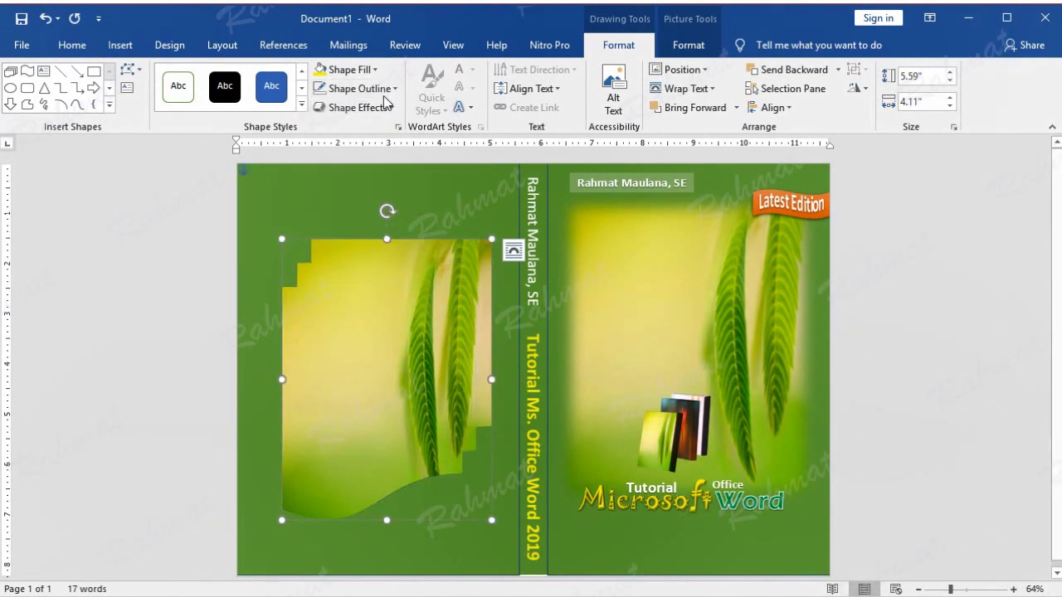
{"action": "left_click", "coordinate": [374, 69]}
{"action": "mouse_move", "coordinate": [411, 277]}
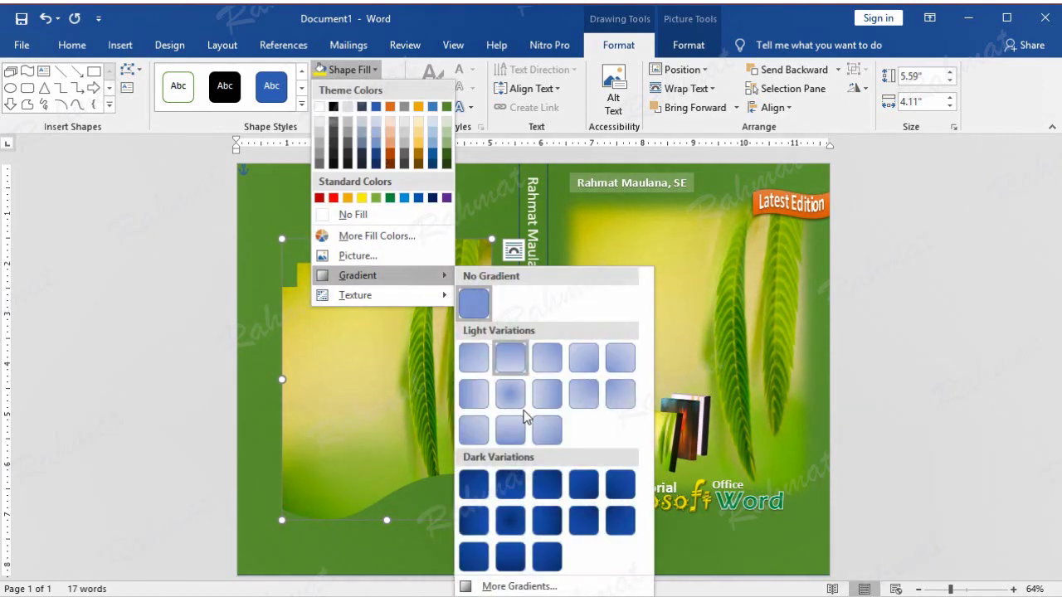
{"action": "left_click", "coordinate": [518, 583]}
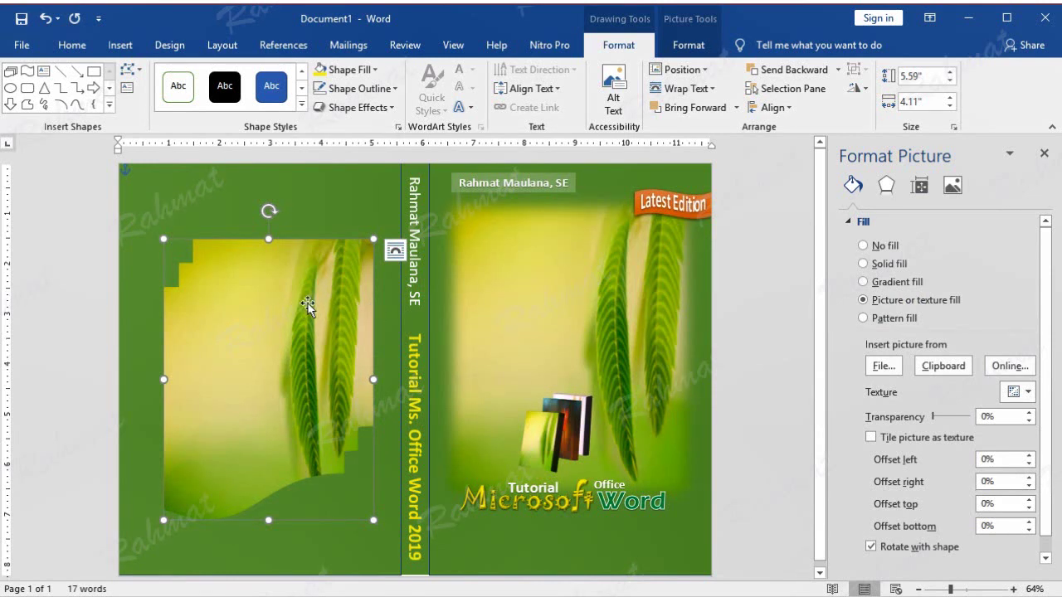
- Set the back-cover picture to 36% transparency with a preset bevel effect
{"action": "left_click_drag", "start_coordinate": [991, 415], "coordinate": [954, 413]}
{"action": "type", "text": "36"}
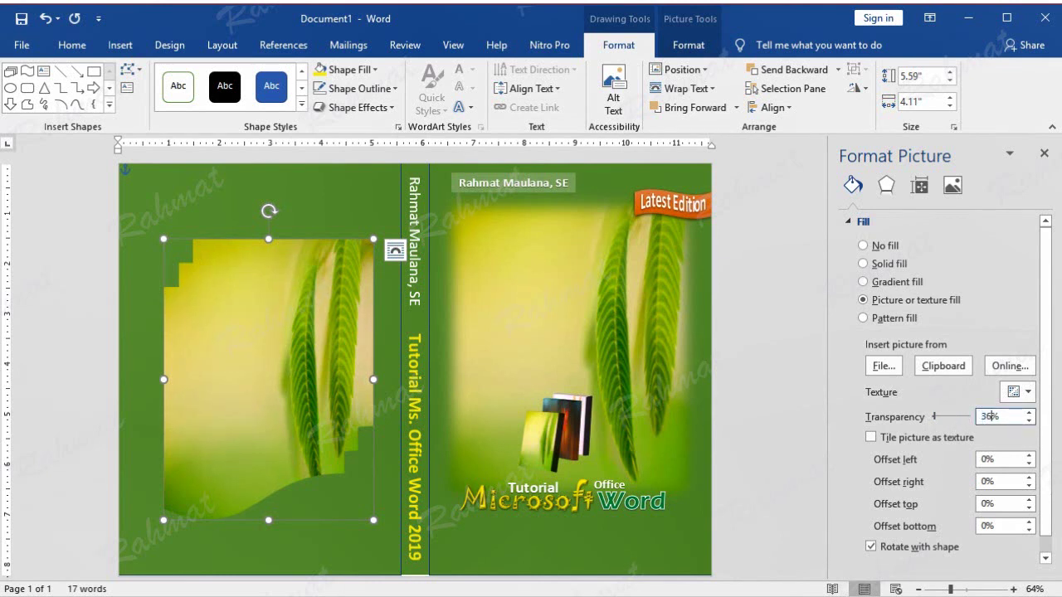
{"action": "left_click_drag", "start_coordinate": [934, 417], "coordinate": [942, 416]}
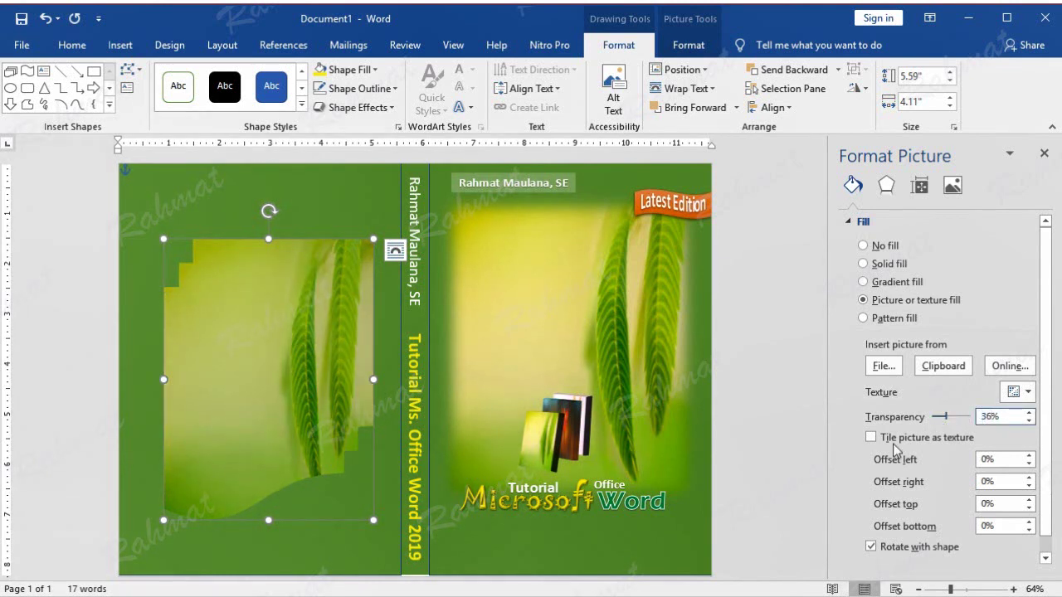
{"action": "left_click", "coordinate": [370, 107]}
{"action": "mouse_move", "coordinate": [386, 150]}
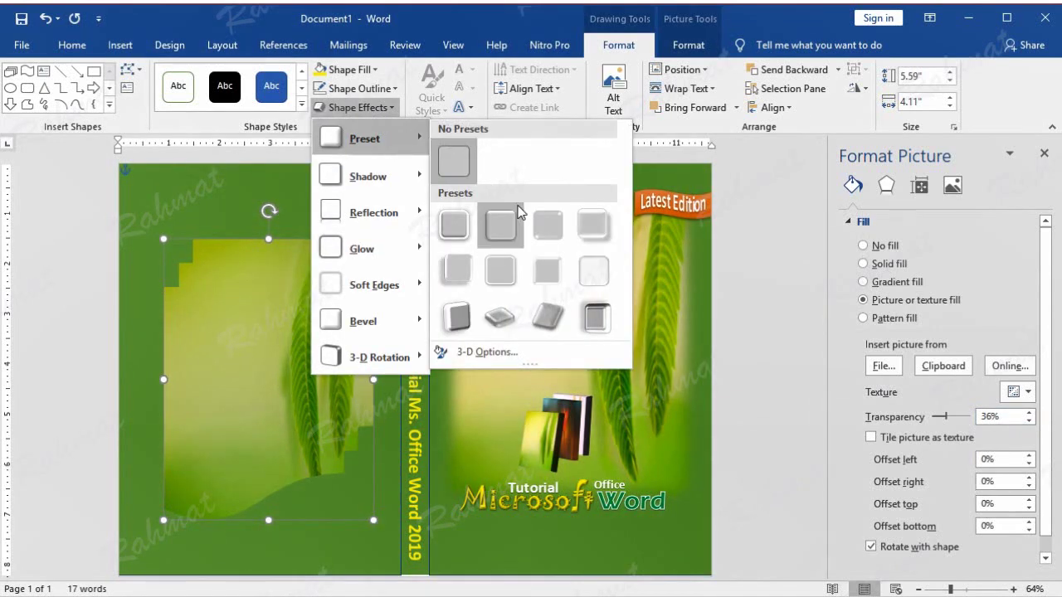
{"action": "left_click", "coordinate": [502, 269]}
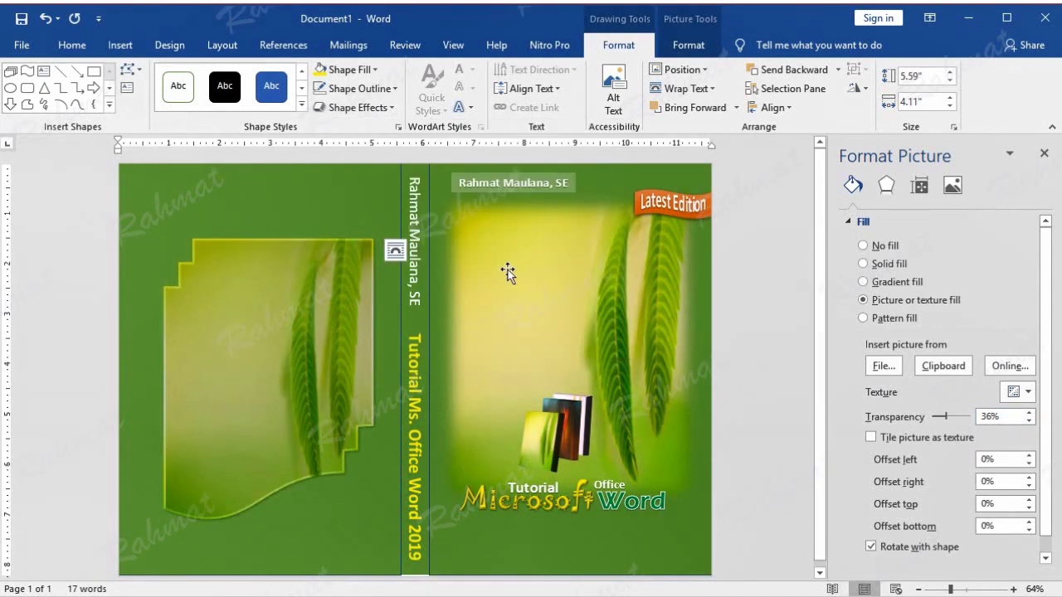
- Make the front-cover leaf picture 30% transparent
{"action": "left_click", "coordinate": [555, 272]}
{"action": "double_click", "coordinate": [986, 416]}
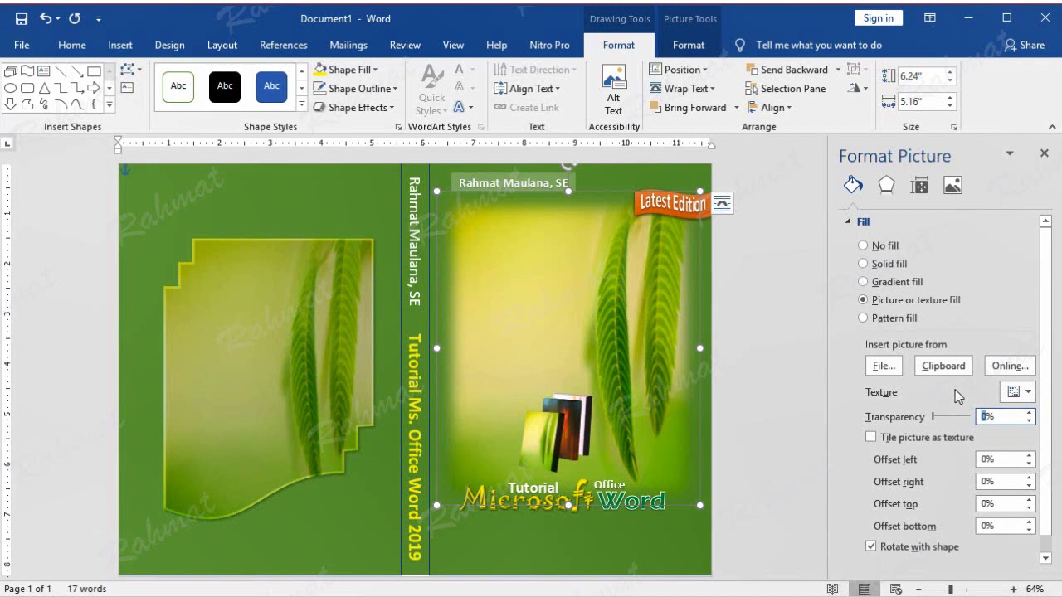
{"action": "type", "text": "30"}
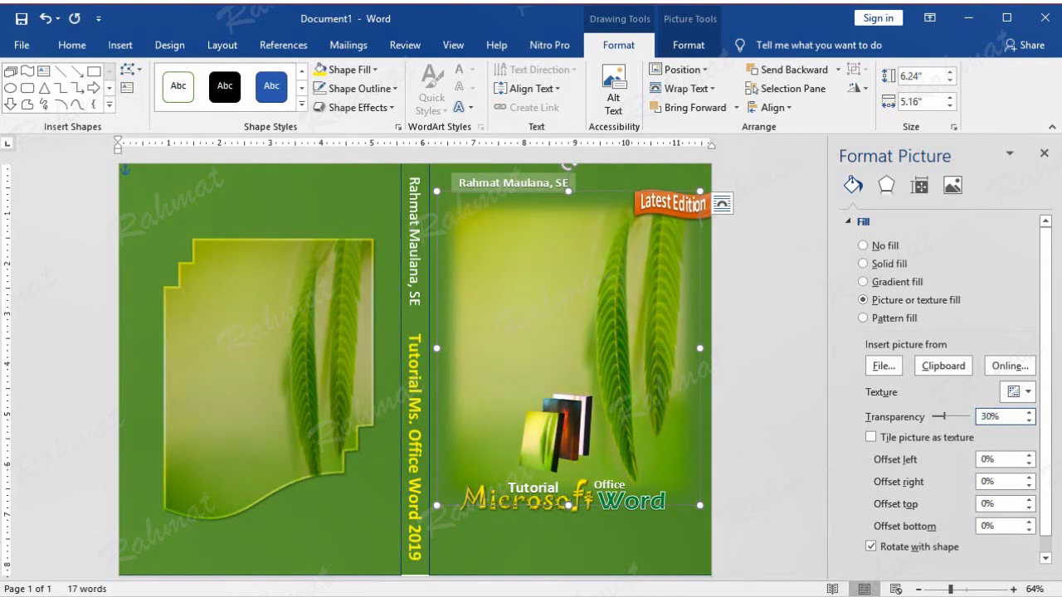
{"action": "left_click", "coordinate": [756, 309]}
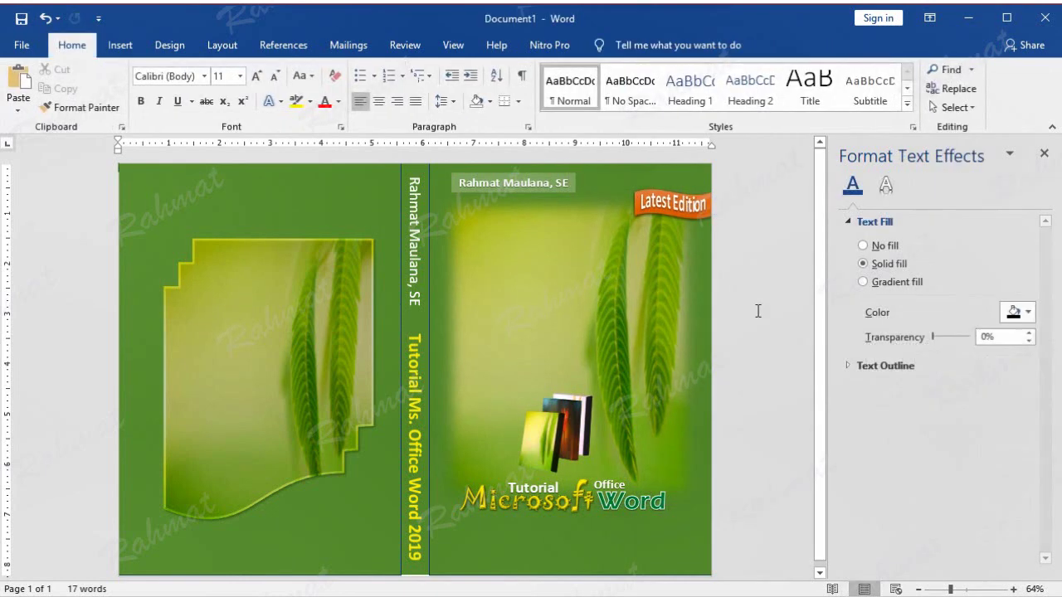
{"action": "left_click", "coordinate": [595, 319]}
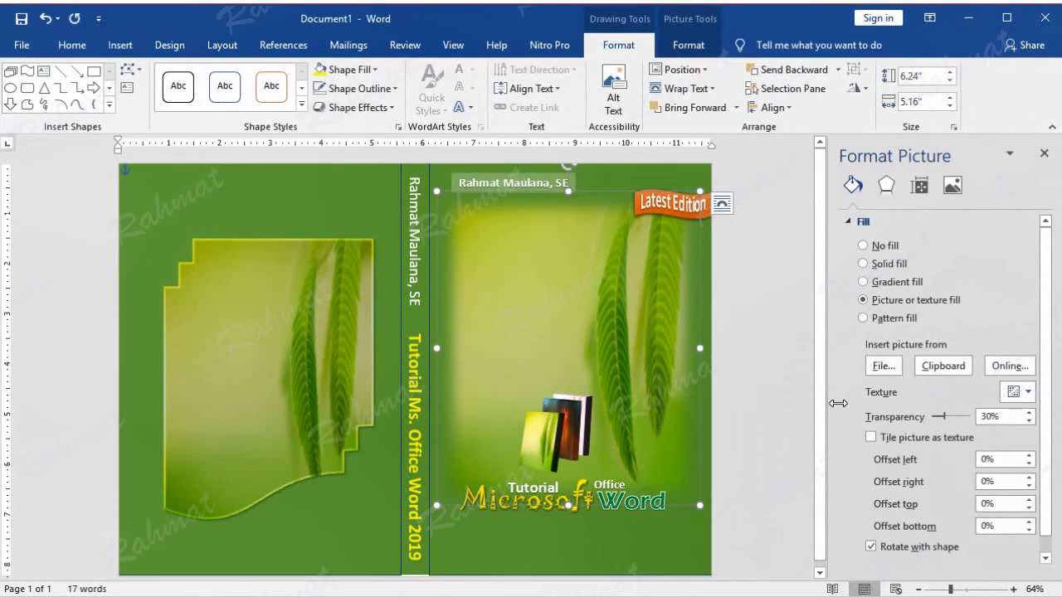
- Nudge the back-cover picture slightly left and down, then close the formatting pane
{"action": "left_click", "coordinate": [266, 339]}
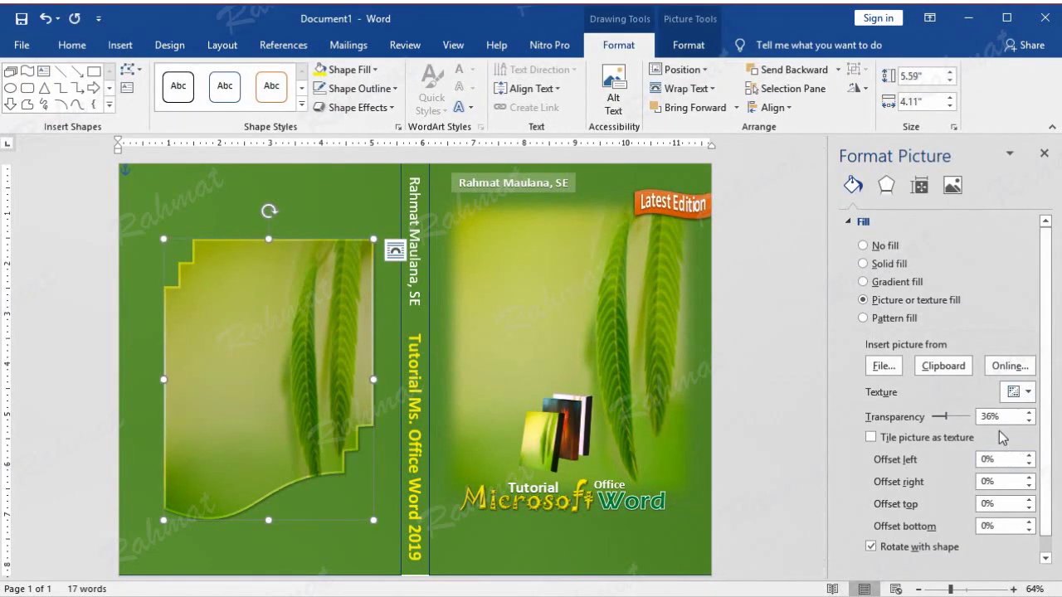
{"action": "left_click", "coordinate": [751, 243]}
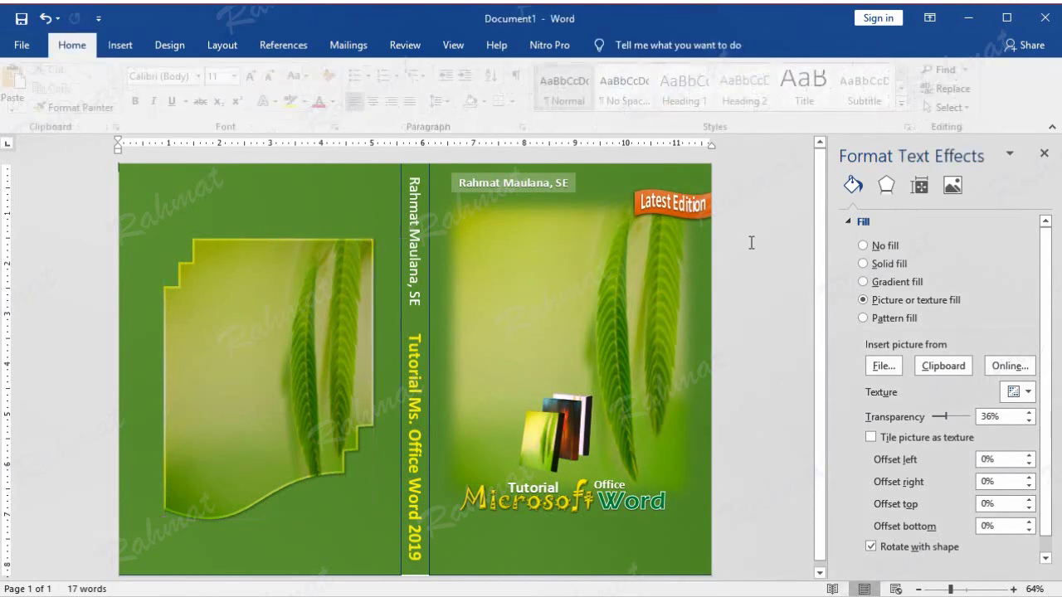
{"action": "left_click", "coordinate": [251, 364]}
{"action": "key", "text": "Left"}
{"action": "key", "text": "ctrl+Left"}
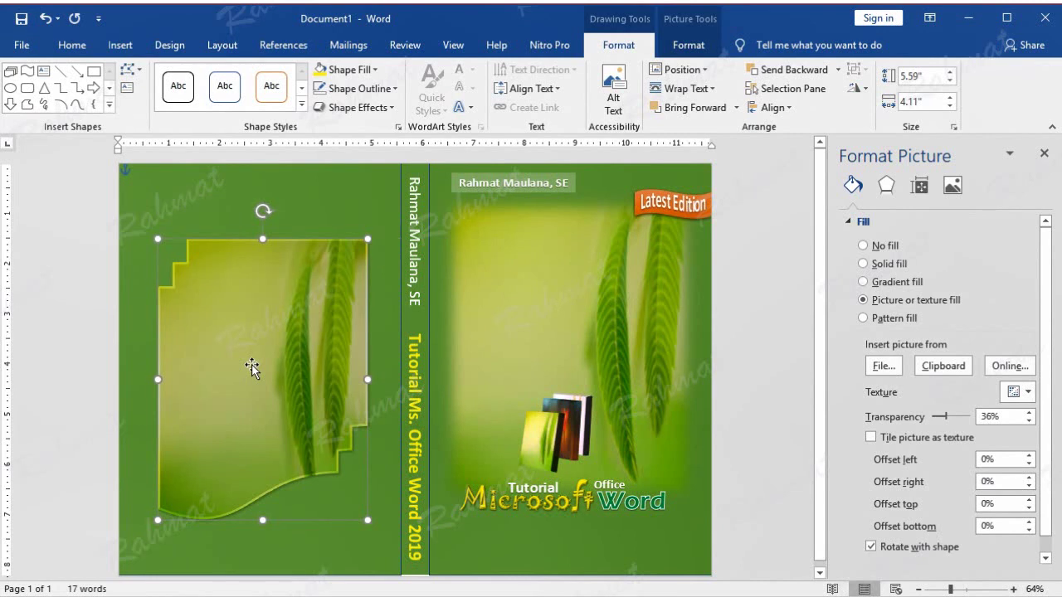
{"action": "key", "text": "ctrl+Down"}
{"action": "key", "text": "ctrl+Down"}
{"action": "key", "text": "ctrl+Down"}
{"action": "key", "text": "ctrl+Left"}
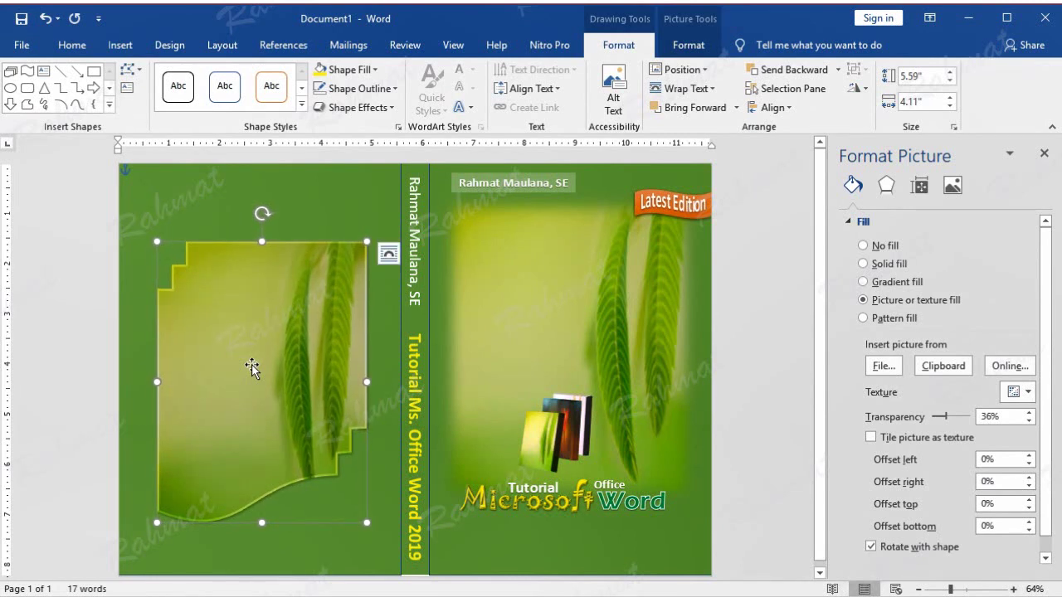
{"action": "left_click", "coordinate": [722, 253]}
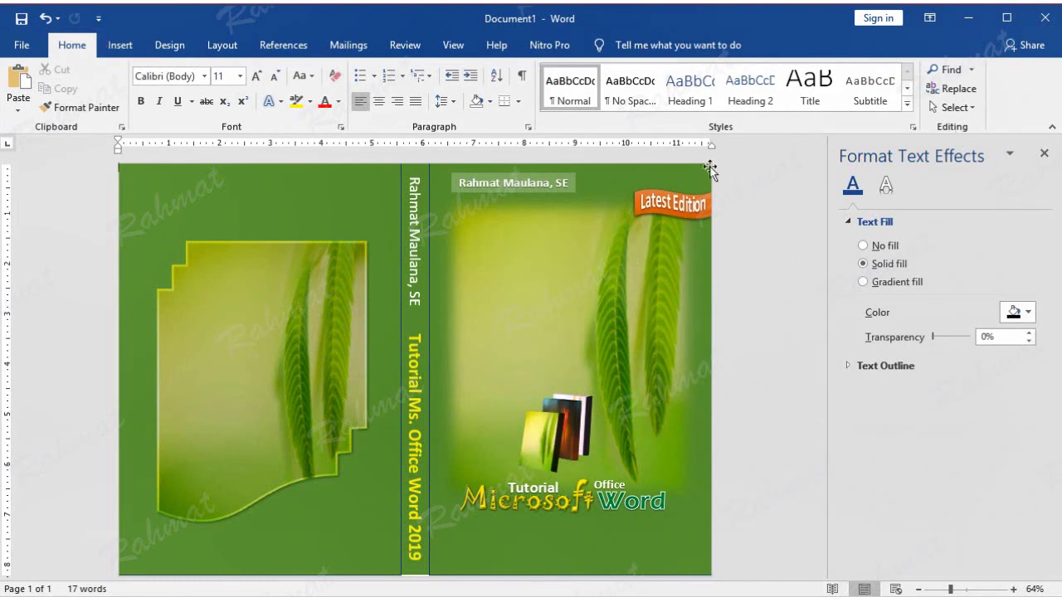
{"action": "left_click", "coordinate": [1043, 153]}
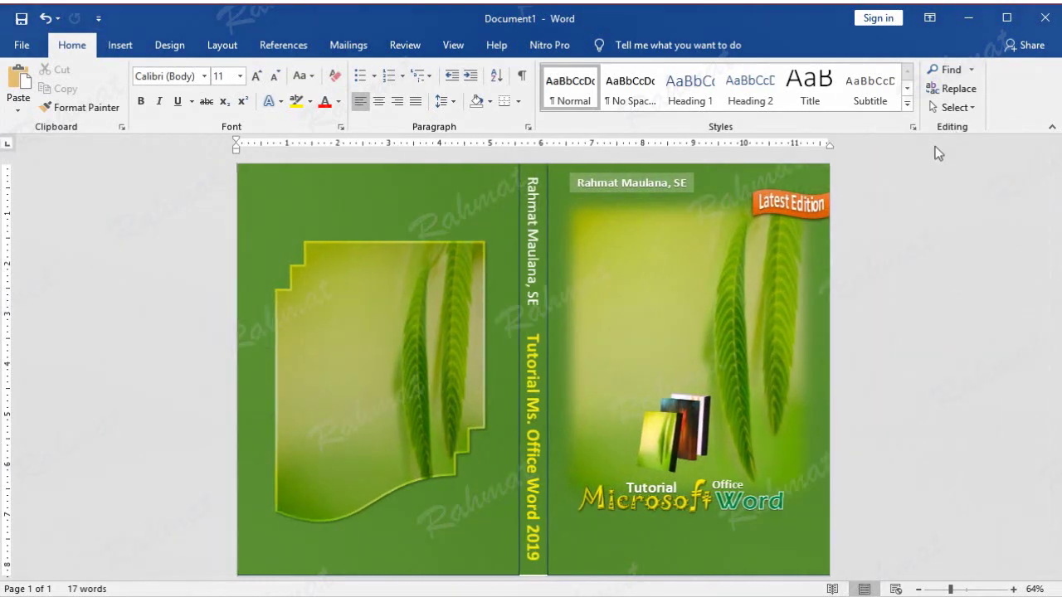
- Insert an outlined WordArt reading 'Tutorial Ms. Office' and move it above the back-cover picture
{"action": "left_click", "coordinate": [117, 45]}
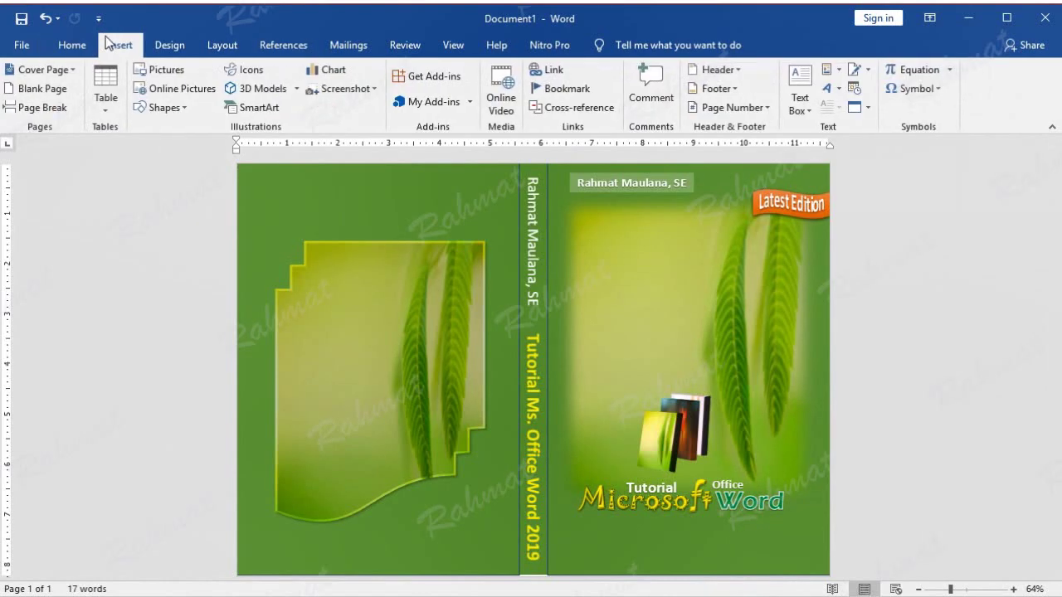
{"action": "left_click", "coordinate": [828, 88]}
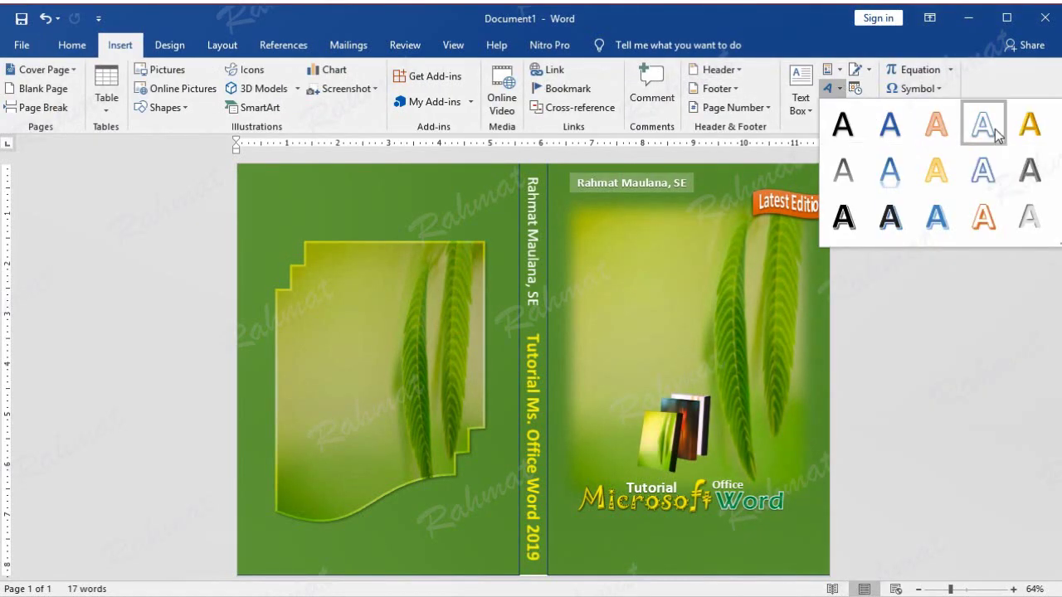
{"action": "left_click", "coordinate": [991, 131]}
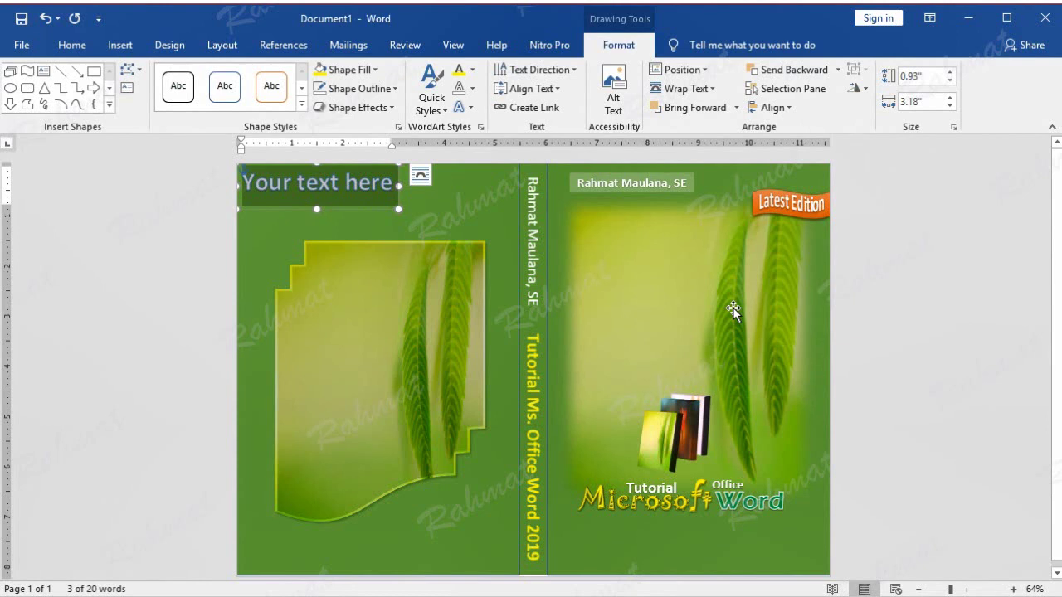
{"action": "type", "text": "Totoaro"}
{"action": "key", "text": "BackSpace"}
{"action": "key", "text": "BackSpace"}
{"action": "key", "text": "BackSpace"}
{"action": "type", "text": "rial"}
{"action": "type", "text": " Mo"}
{"action": "key", "text": "BackSpace"}
{"action": "type", "text": "s."}
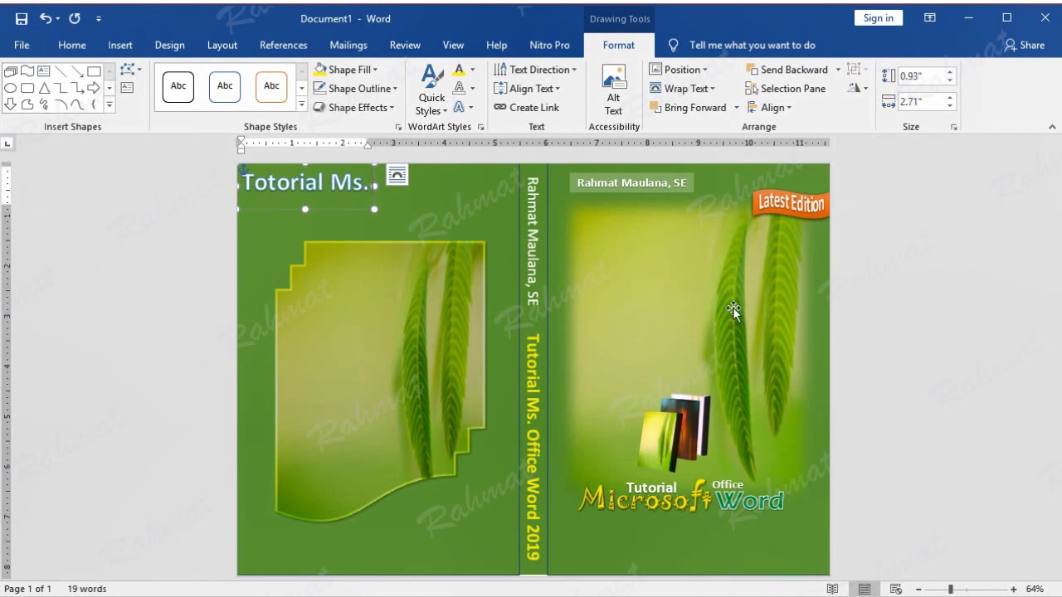
{"action": "type", "text": " Office"}
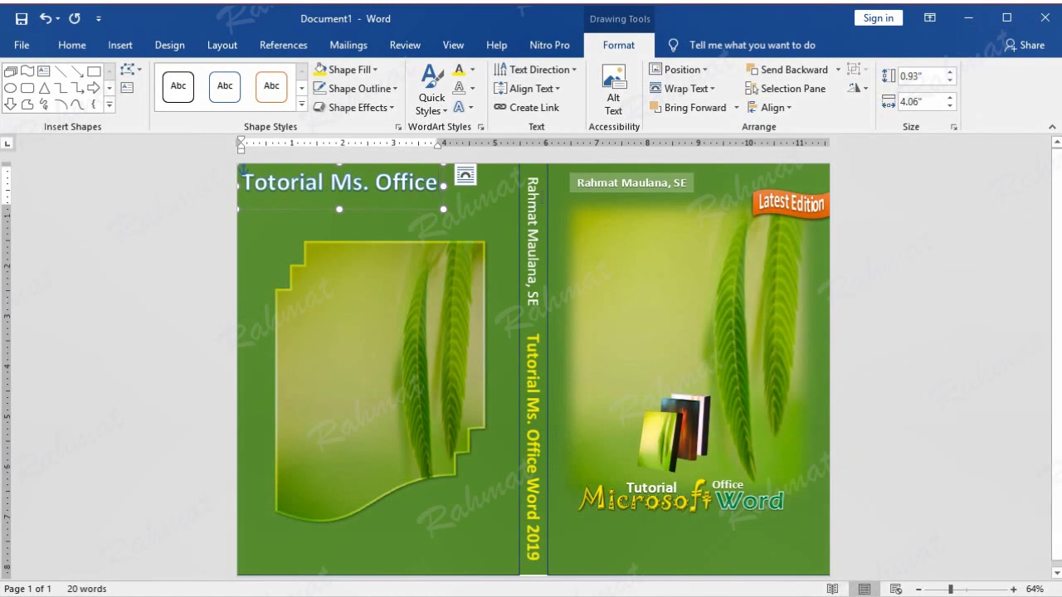
{"action": "left_click_drag", "start_coordinate": [407, 215], "coordinate": [442, 234]}
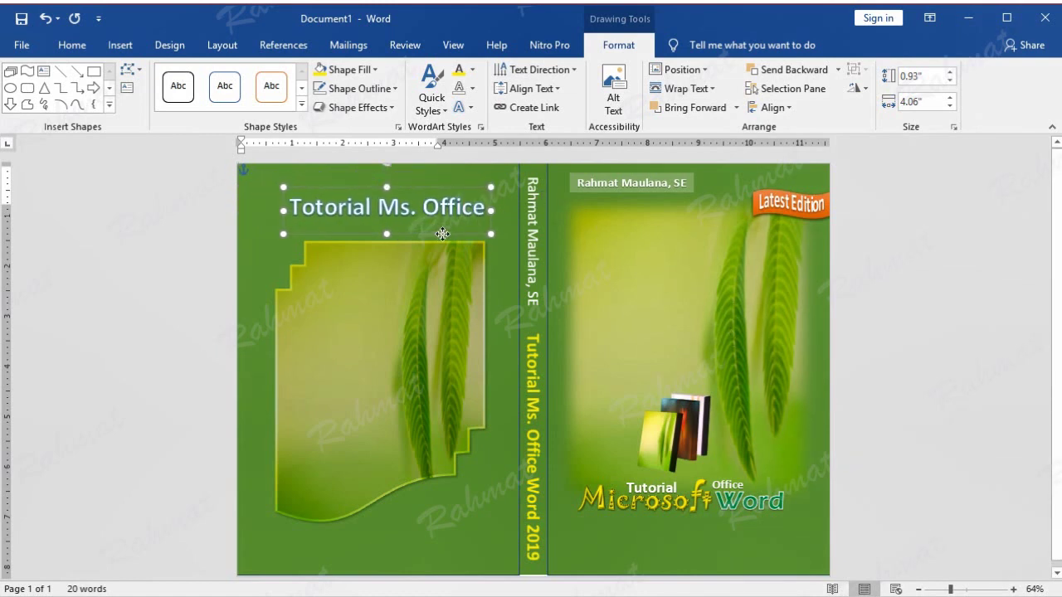
{"action": "triple_click", "coordinate": [388, 207]}
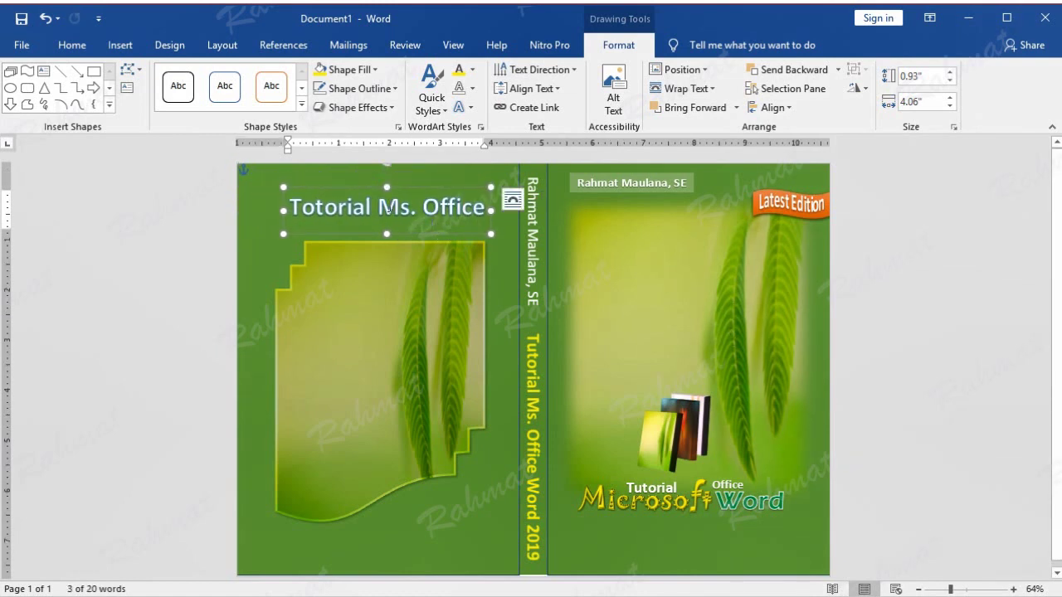
- Format the title text at size 20 with dark green fill and white outline
{"action": "left_click", "coordinate": [73, 45]}
{"action": "left_click", "coordinate": [240, 76]}
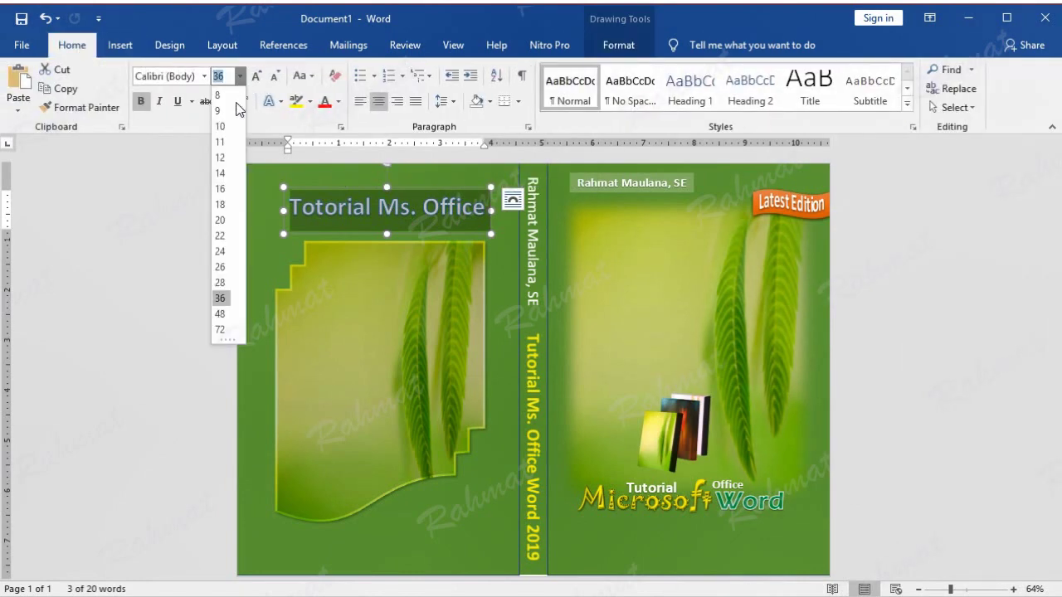
{"action": "left_click", "coordinate": [228, 217]}
{"action": "left_click", "coordinate": [618, 45]}
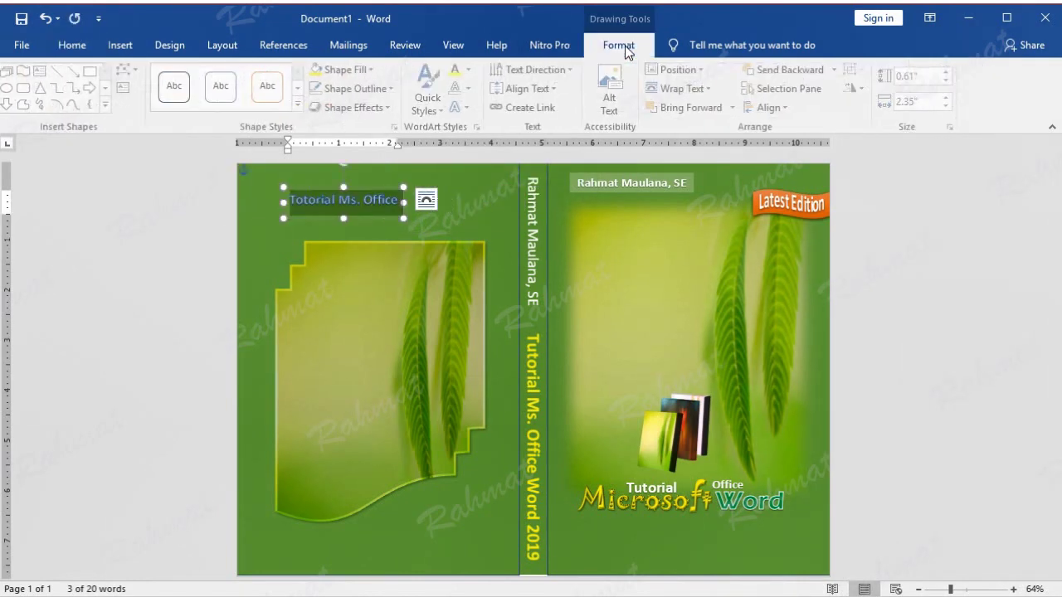
{"action": "left_click", "coordinate": [472, 70]}
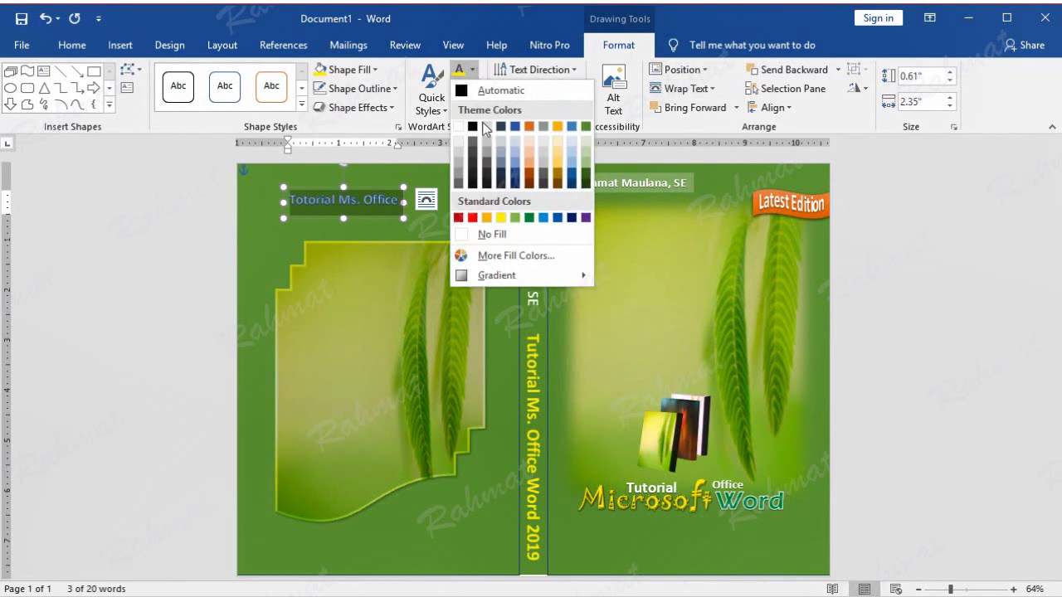
{"action": "left_click", "coordinate": [529, 218]}
{"action": "left_click", "coordinate": [471, 89]}
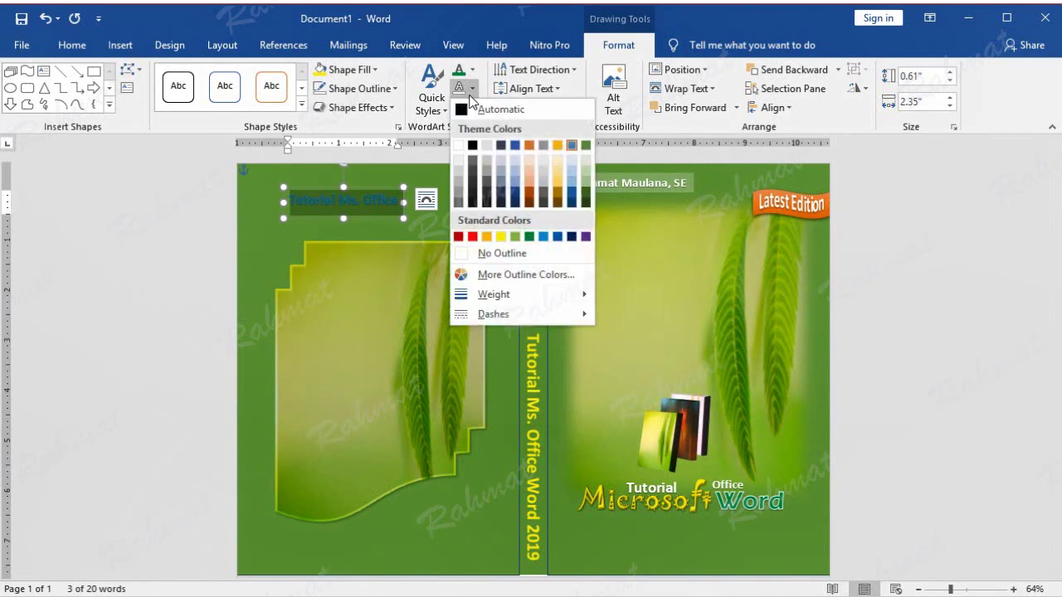
{"action": "left_click", "coordinate": [457, 148]}
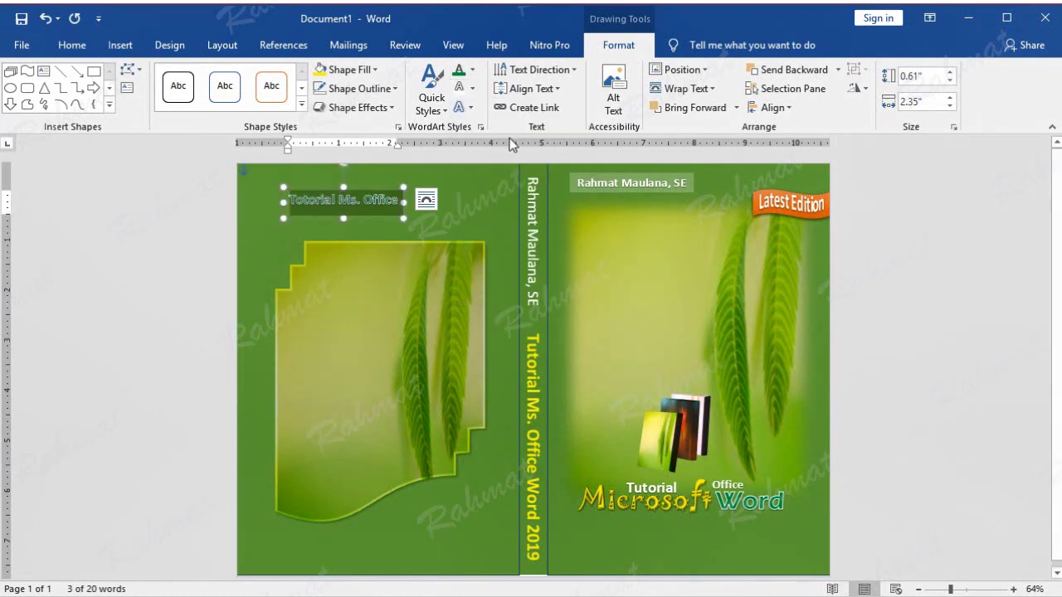
- Warp the title text into the Square transform shape
{"action": "left_click", "coordinate": [460, 107]}
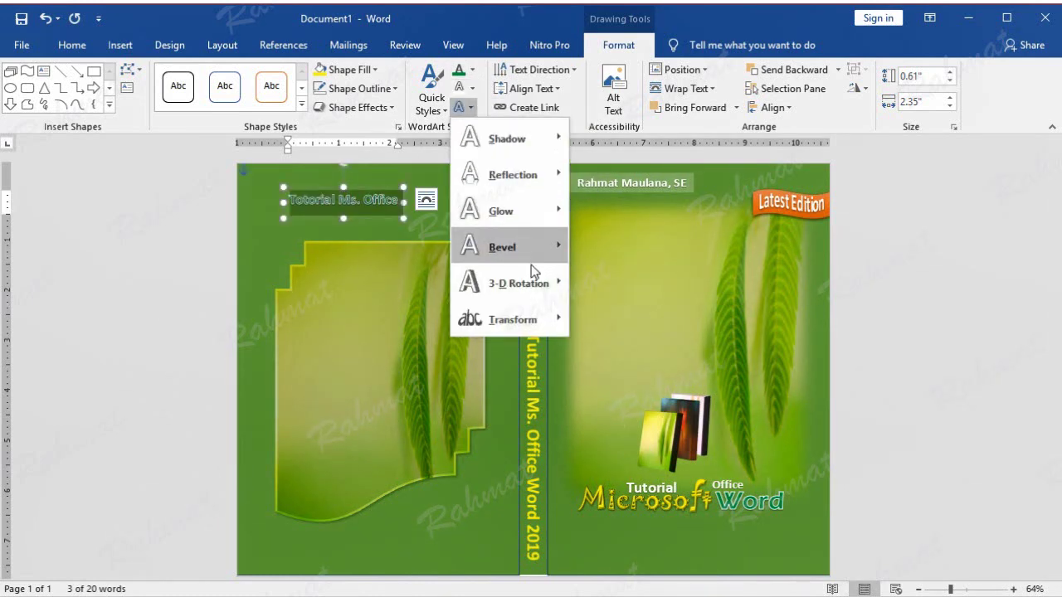
{"action": "mouse_move", "coordinate": [544, 316]}
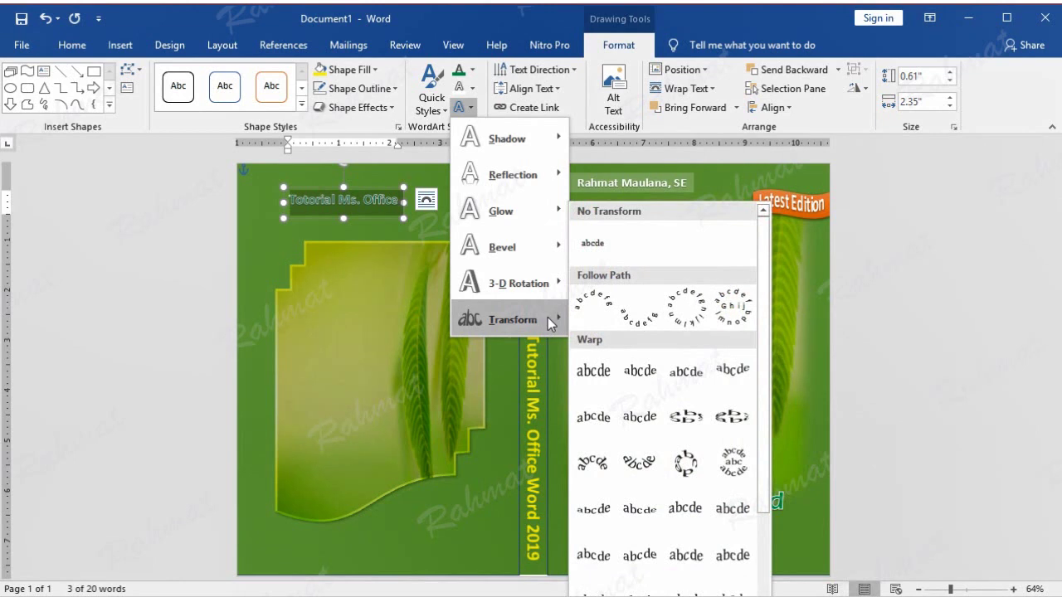
{"action": "left_click", "coordinate": [606, 377]}
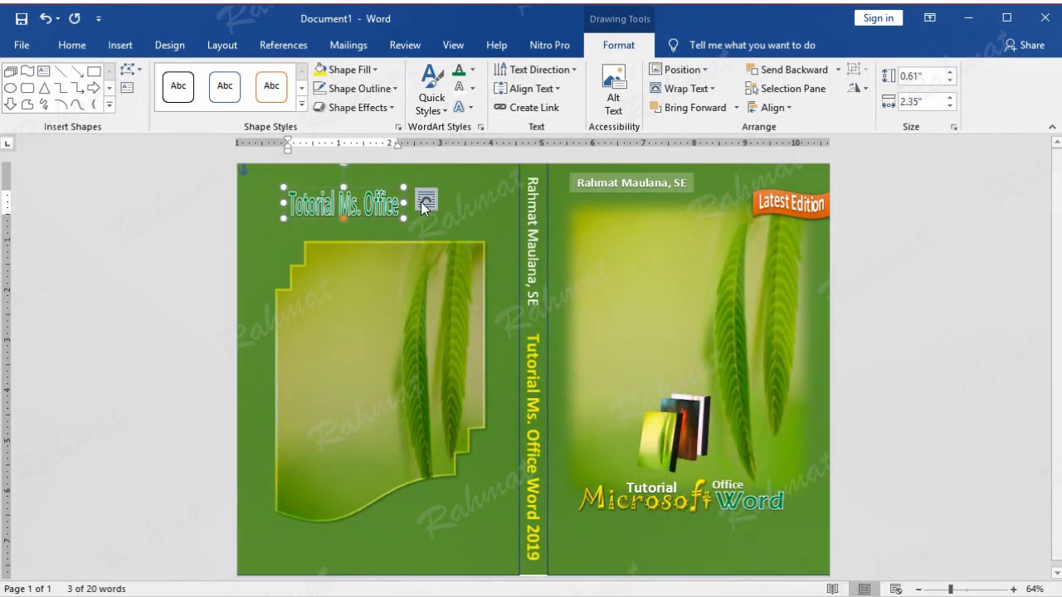
- Reposition and widen the title above the picture, nudging it slightly left
{"action": "left_click_drag", "start_coordinate": [372, 187], "coordinate": [396, 203]}
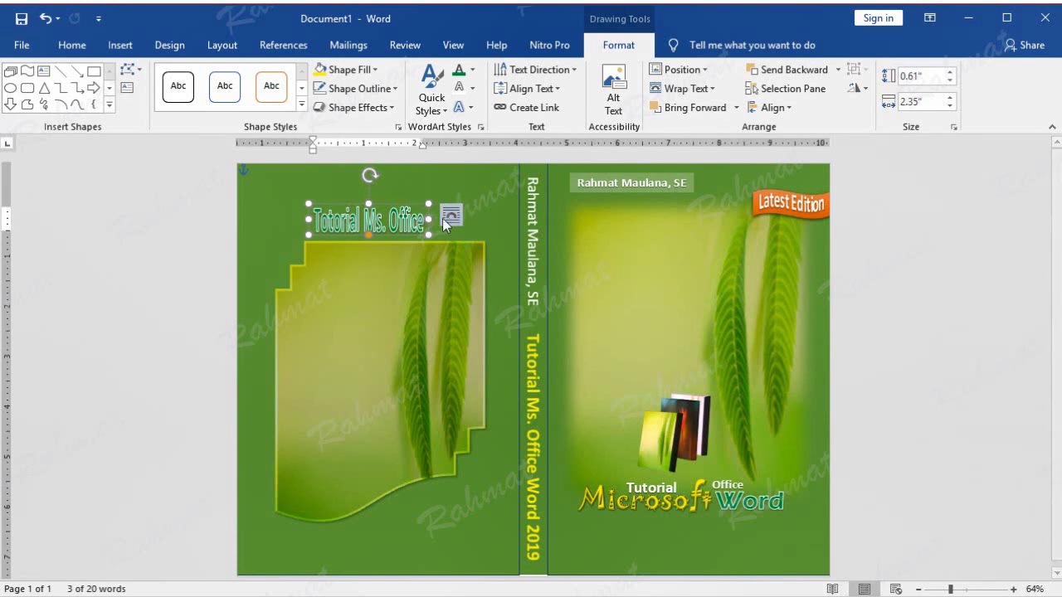
{"action": "left_click_drag", "start_coordinate": [429, 218], "coordinate": [485, 219]}
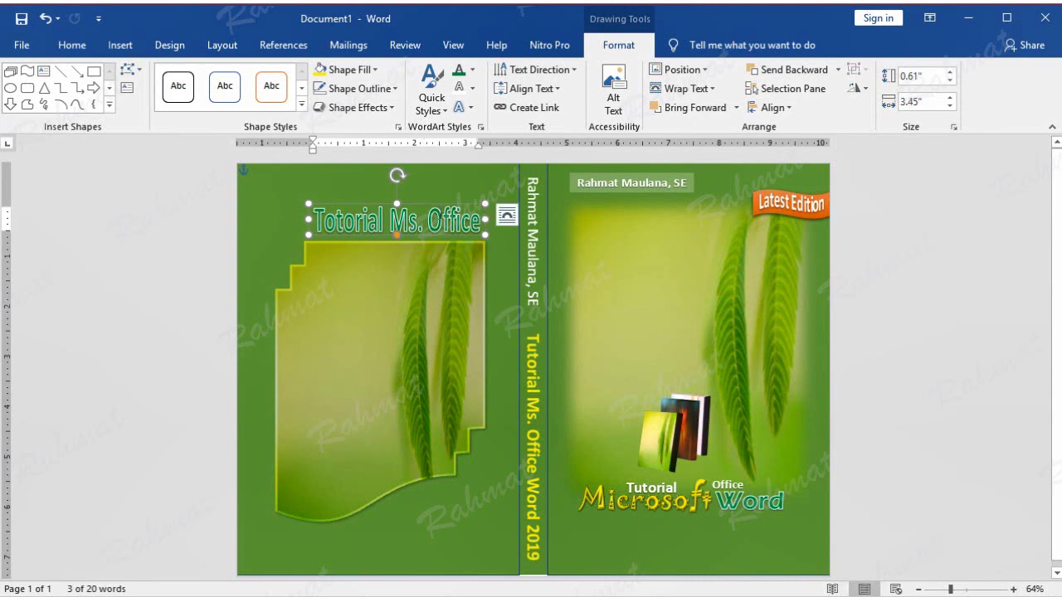
{"action": "left_click_drag", "start_coordinate": [434, 207], "coordinate": [428, 206]}
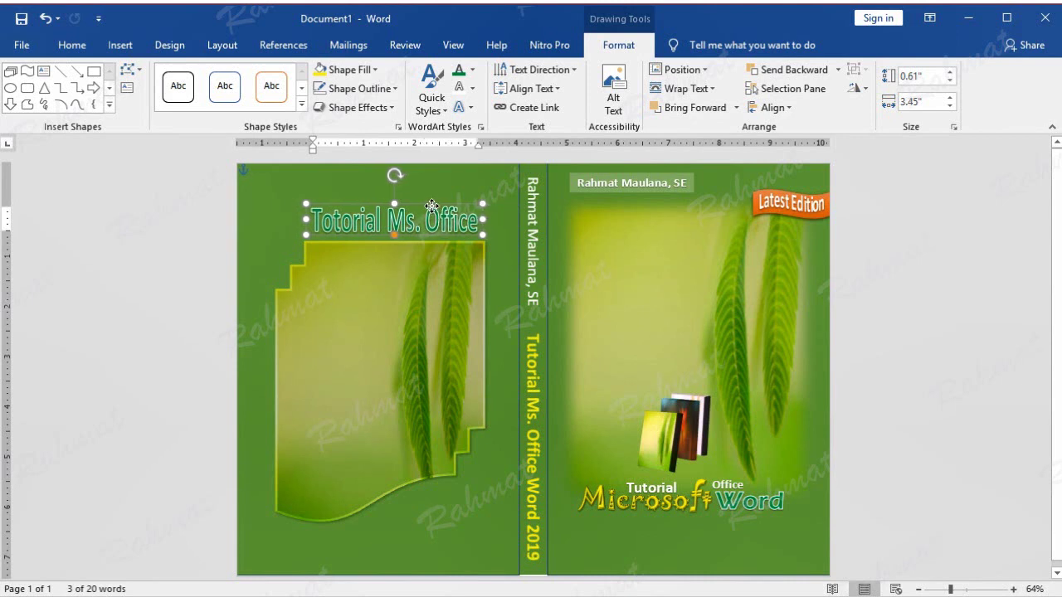
{"action": "left_click", "coordinate": [895, 215]}
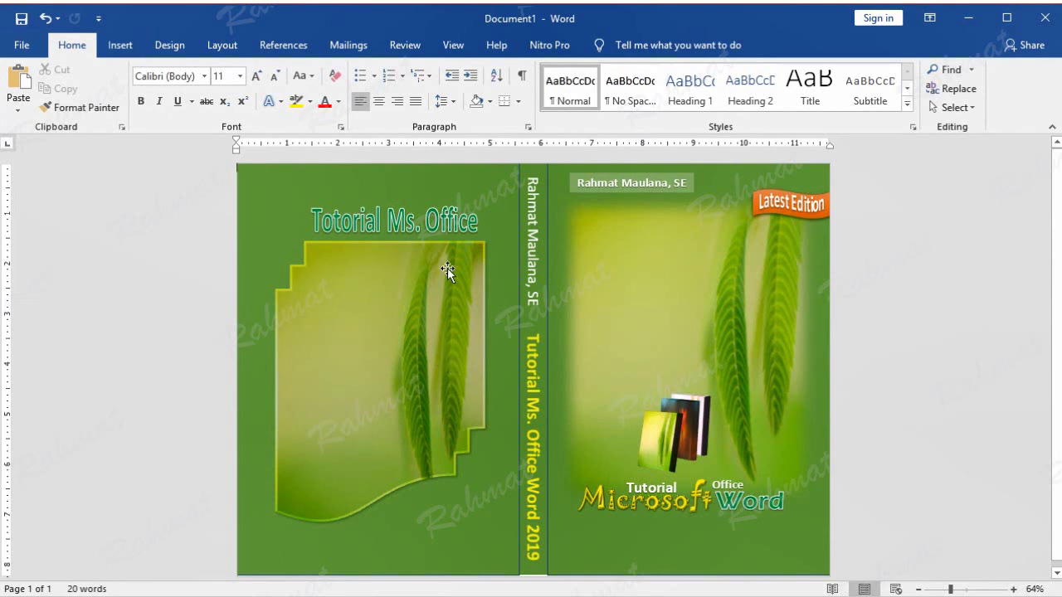
{"action": "left_click", "coordinate": [452, 204]}
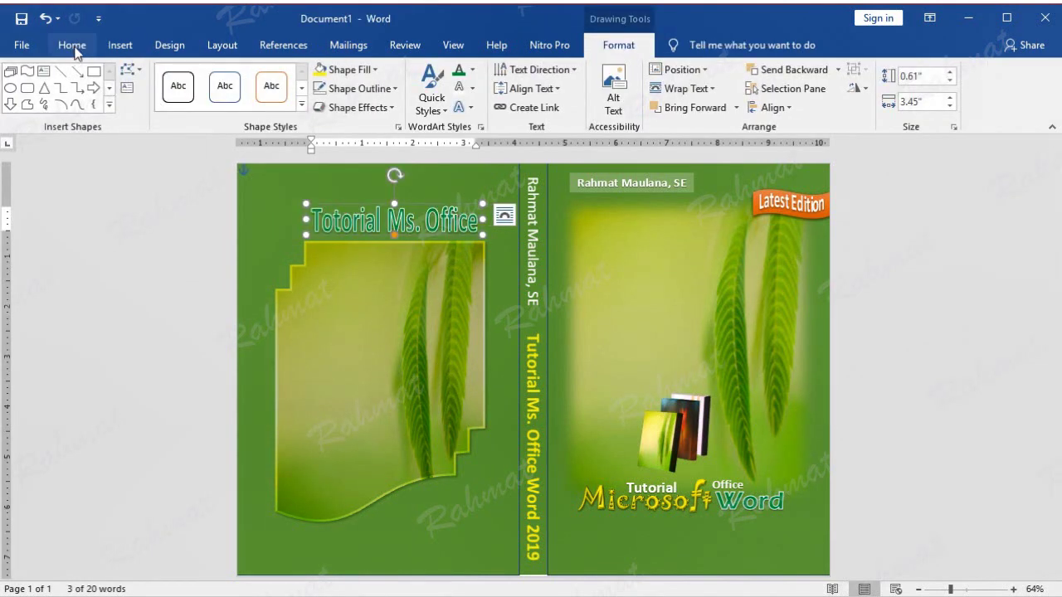
{"action": "left_click", "coordinate": [73, 47]}
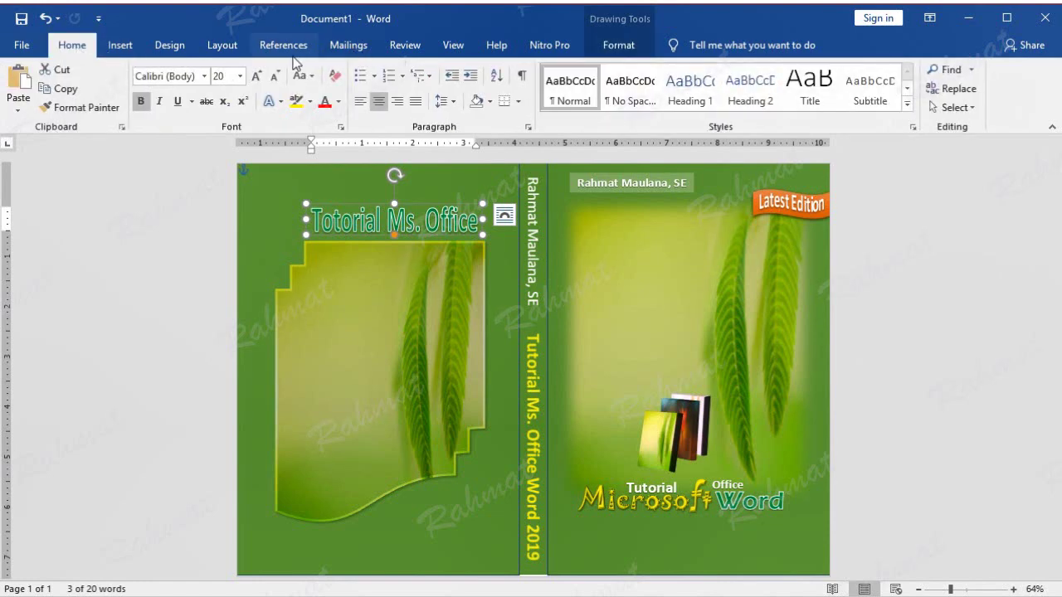
{"action": "left_click", "coordinate": [120, 45]}
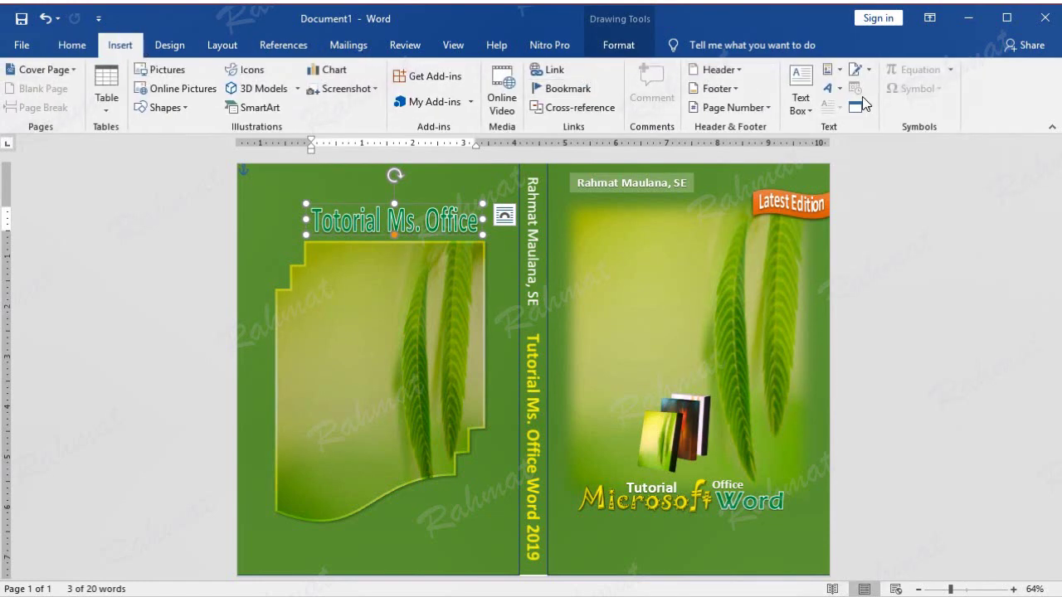
- Insert a white outlined WordArt on the yellow panel reading 'Word 2019'
{"action": "left_click", "coordinate": [829, 88]}
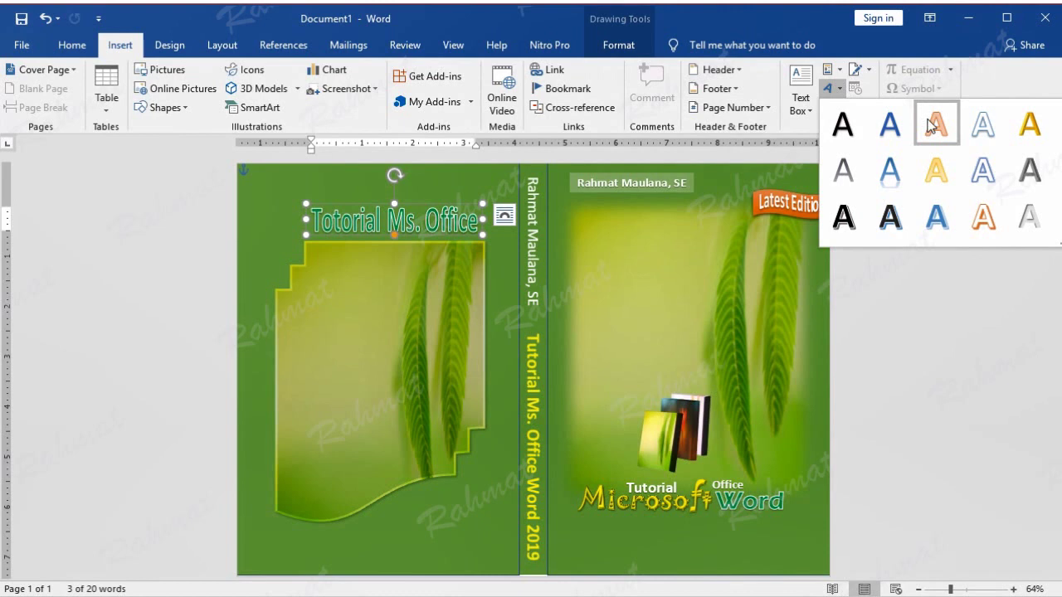
{"action": "left_click", "coordinate": [987, 124]}
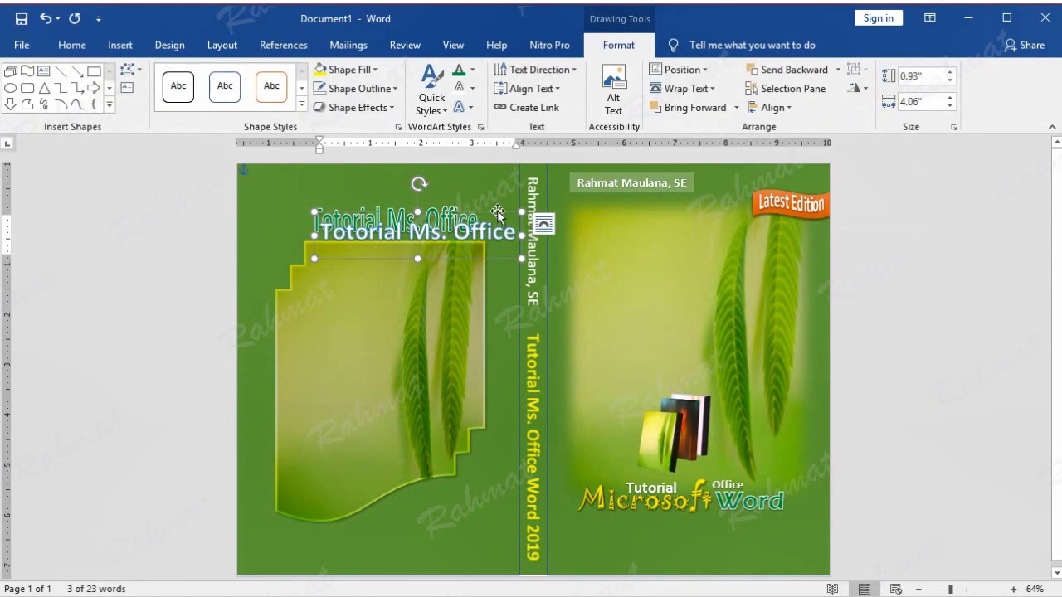
{"action": "left_click_drag", "start_coordinate": [498, 214], "coordinate": [487, 286]}
{"action": "triple_click", "coordinate": [463, 304]}
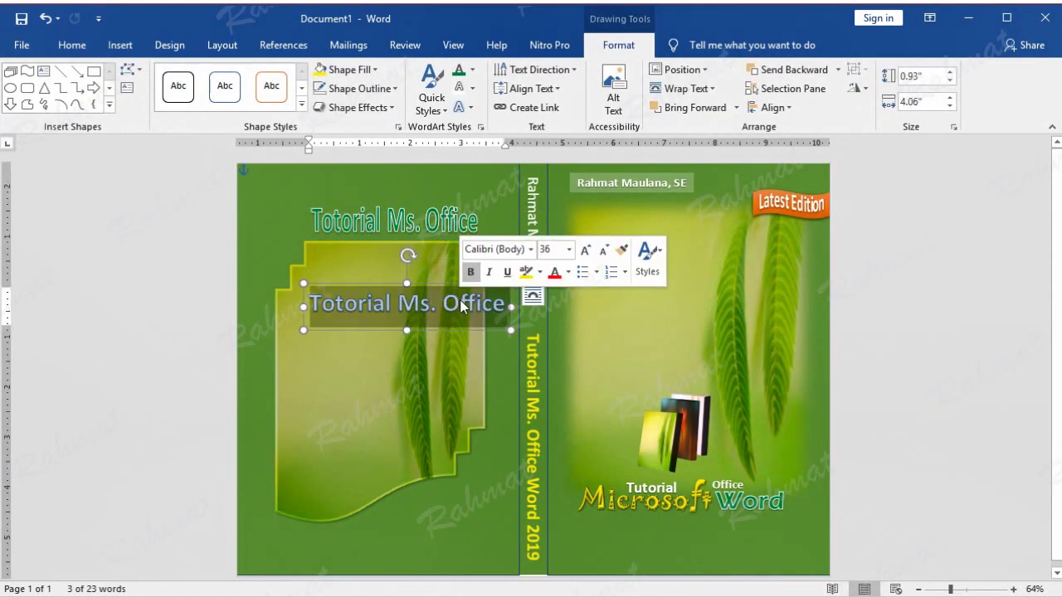
{"action": "type", "text": "Wo"}
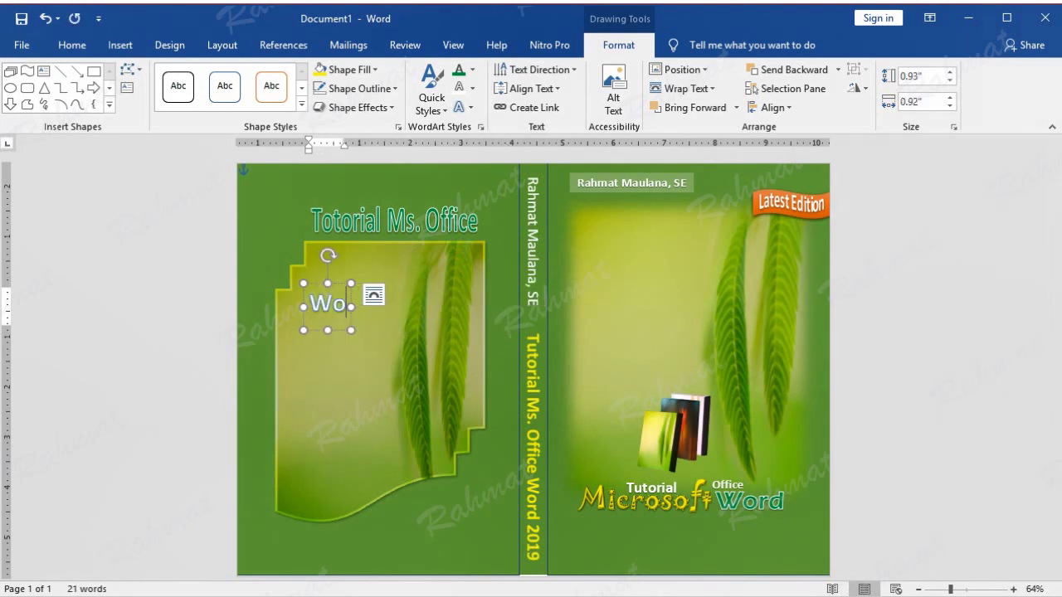
{"action": "type", "text": "rd 201"}
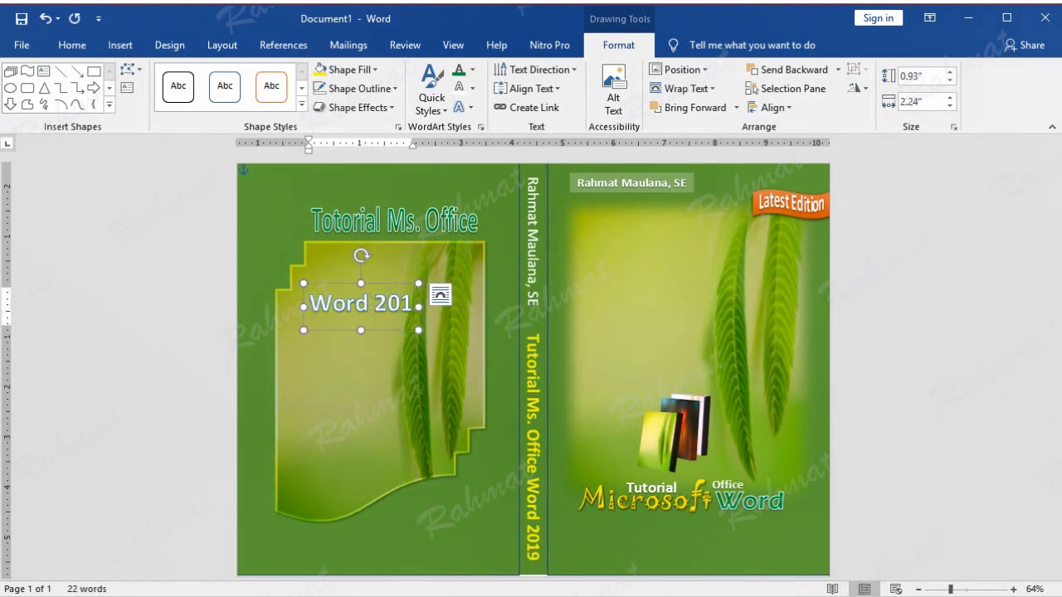
{"action": "type", "text": "9"}
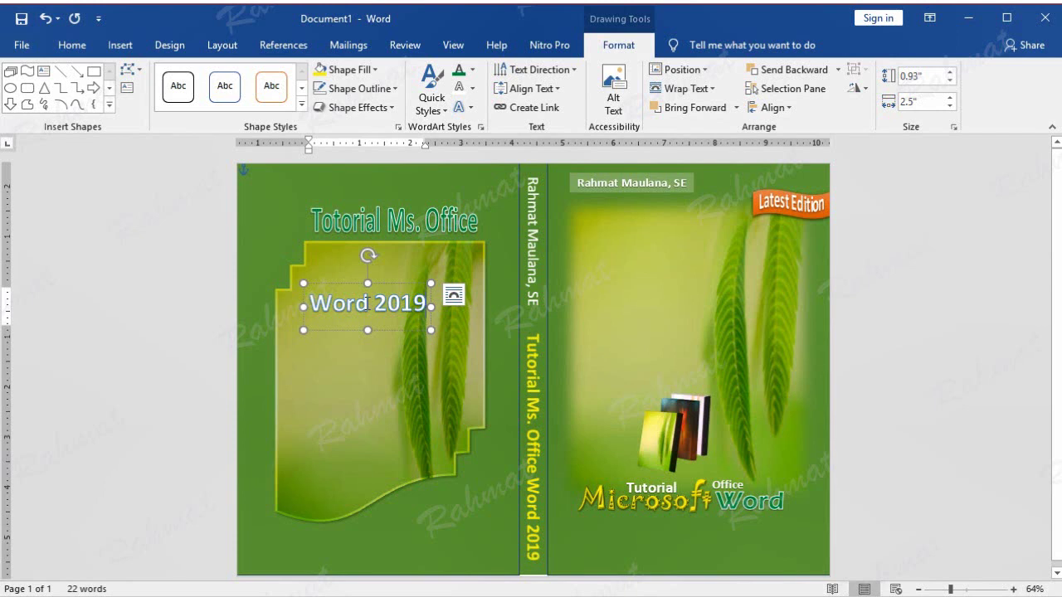
- Correct the capitalisation so the WordArt reads 'Word 2019', then select the box
{"action": "double_click", "coordinate": [366, 303]}
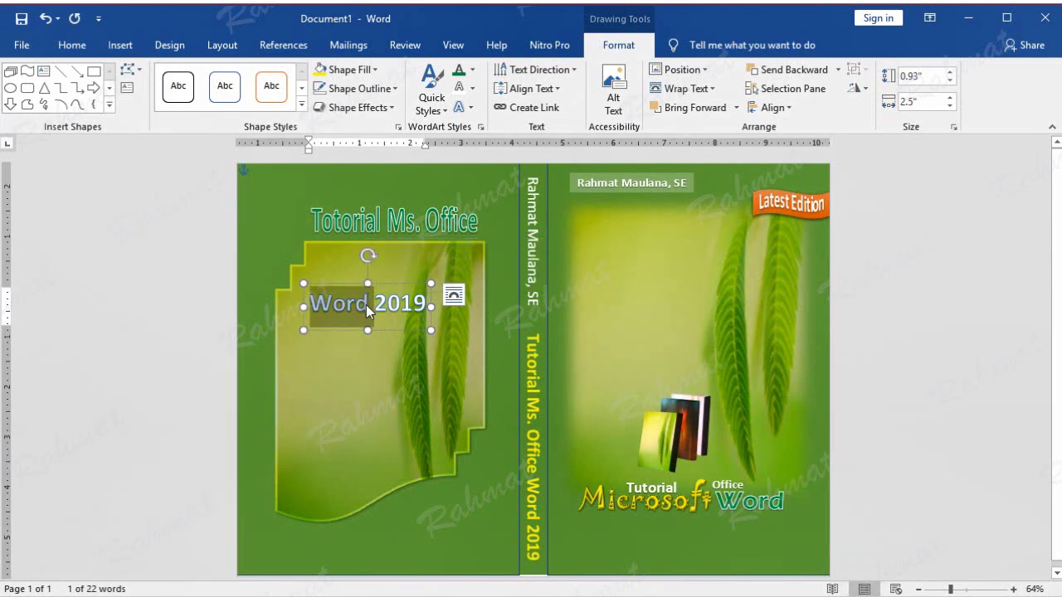
{"action": "left_click", "coordinate": [369, 309]}
{"action": "key", "text": "BackSpace"}
{"action": "key", "text": "BackSpace"}
{"action": "key", "text": "BackSpace"}
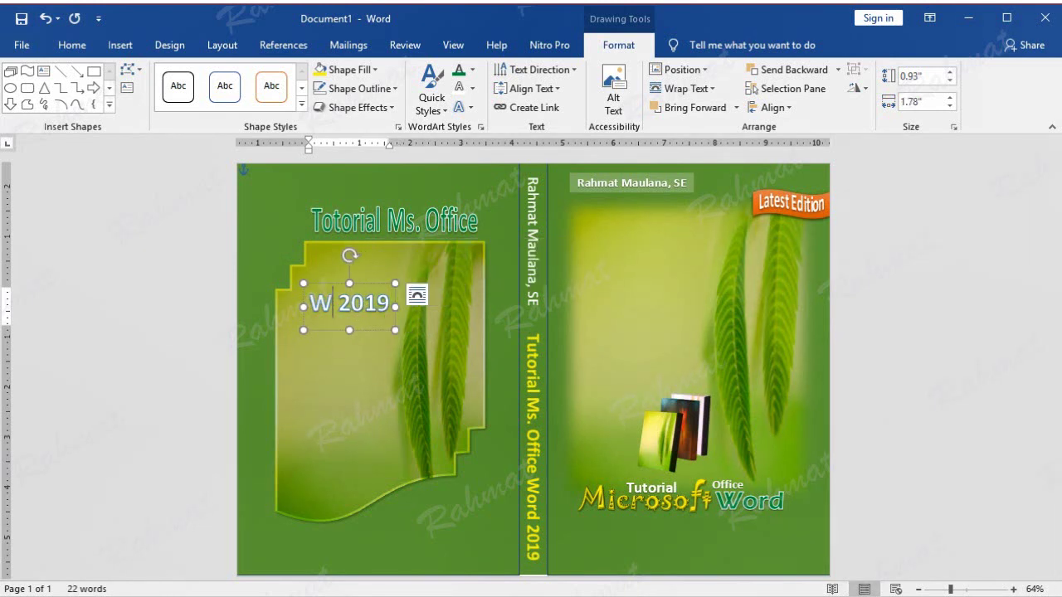
{"action": "type", "text": "ORD"}
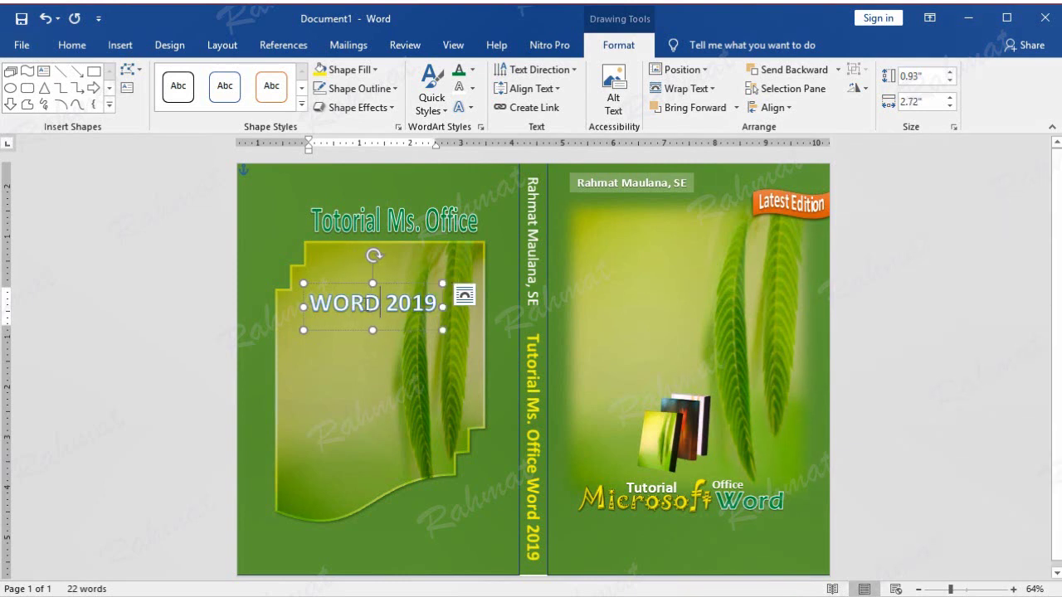
{"action": "key", "text": "BackSpace"}
{"action": "key", "text": "BackSpace"}
{"action": "key", "text": "BackSpace"}
{"action": "type", "text": "O"}
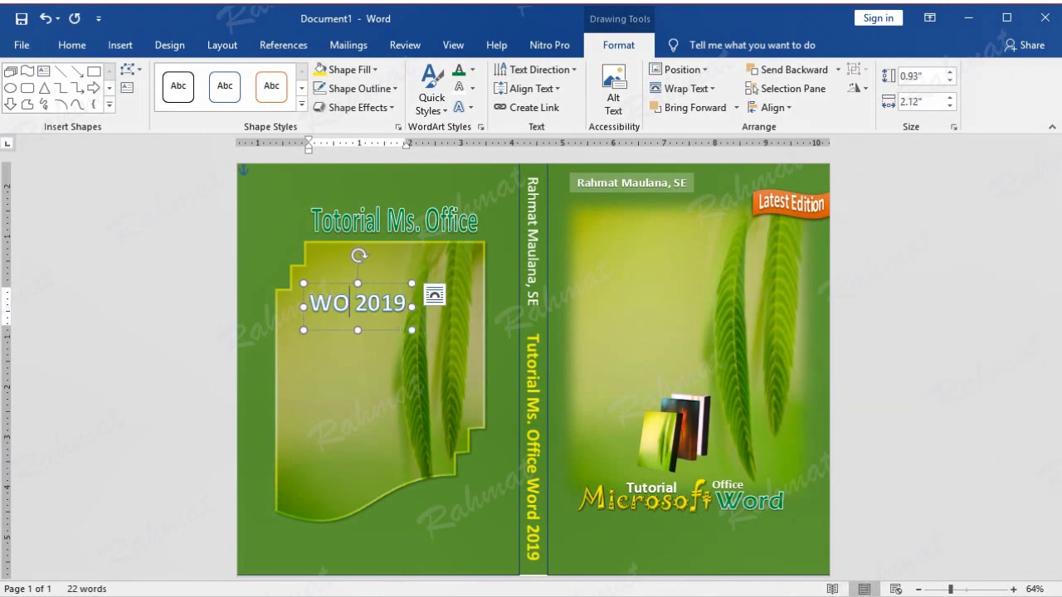
{"action": "type", "text": "RD"}
{"action": "key", "text": "BackSpace"}
{"action": "key", "text": "BackSpace"}
{"action": "key", "text": "BackSpace"}
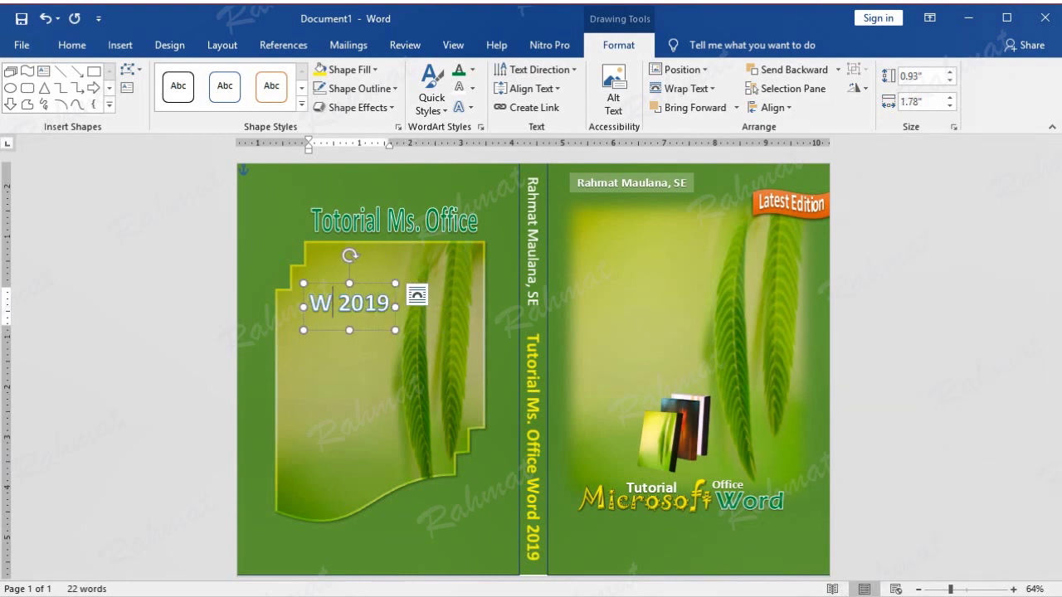
{"action": "type", "text": "ord"}
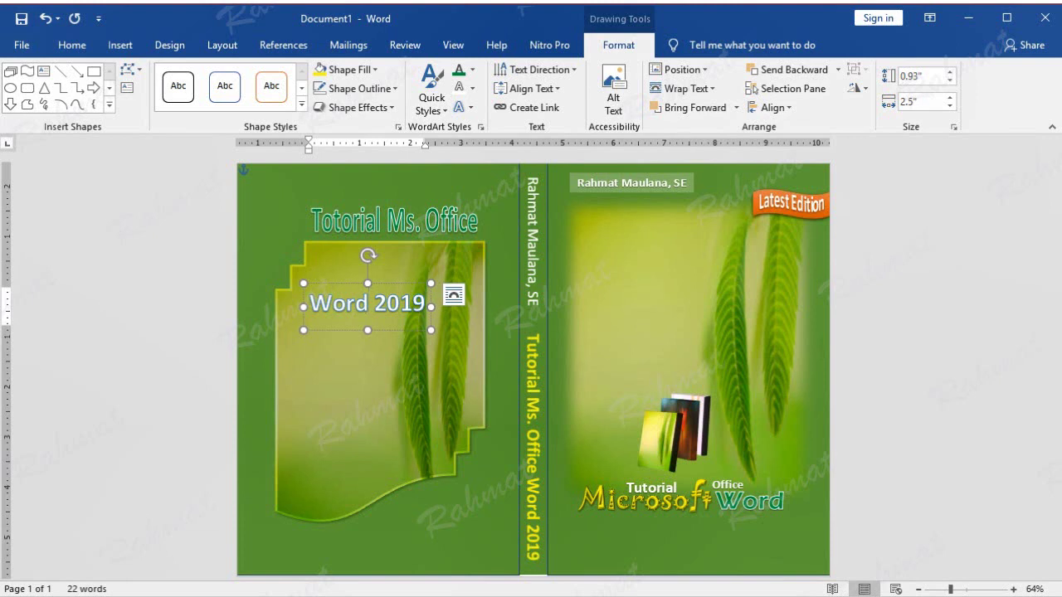
{"action": "left_click", "coordinate": [394, 286]}
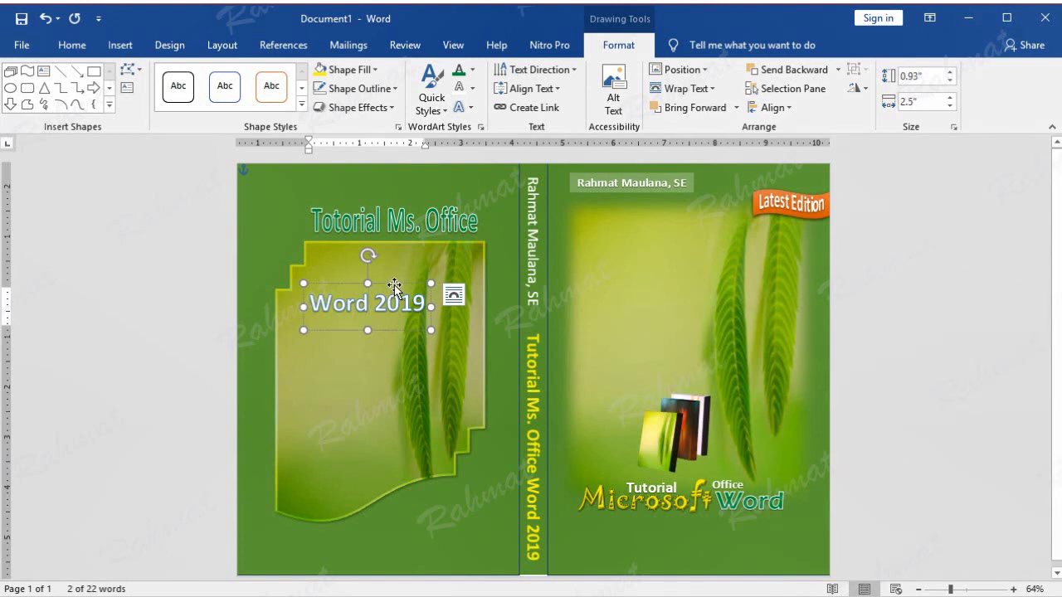
- Give Word 2019 a green fill, theme-coloured outline and font size 20
{"action": "left_click", "coordinate": [472, 69]}
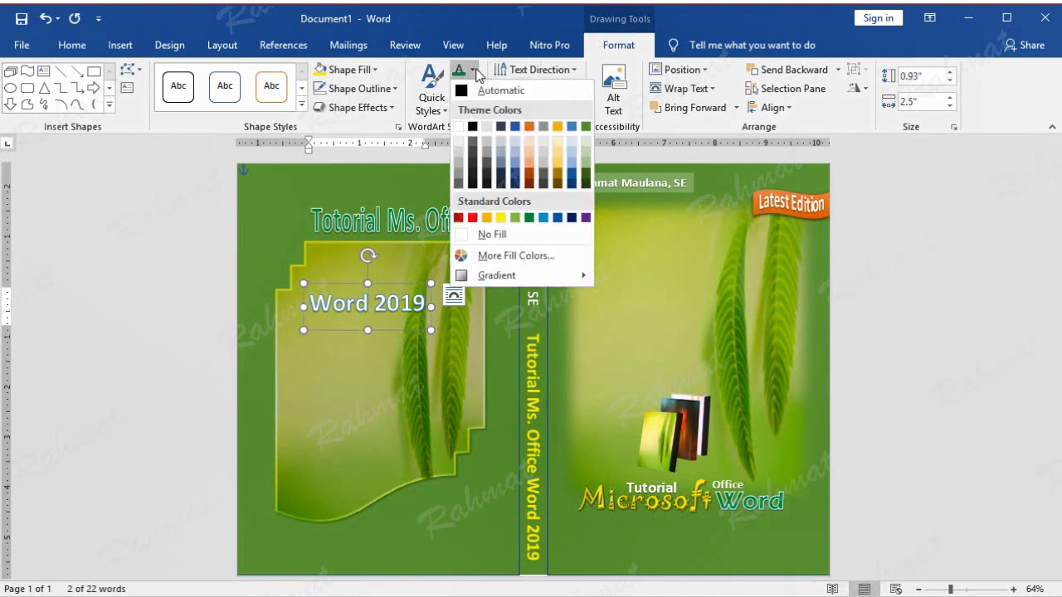
{"action": "left_click", "coordinate": [529, 218]}
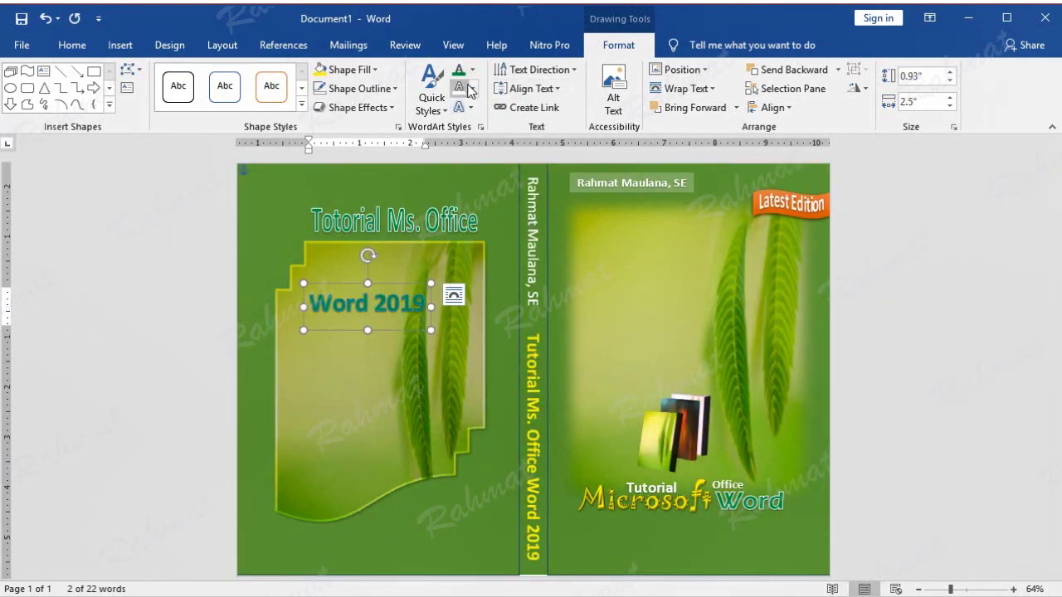
{"action": "left_click", "coordinate": [472, 88]}
{"action": "left_click", "coordinate": [458, 146]}
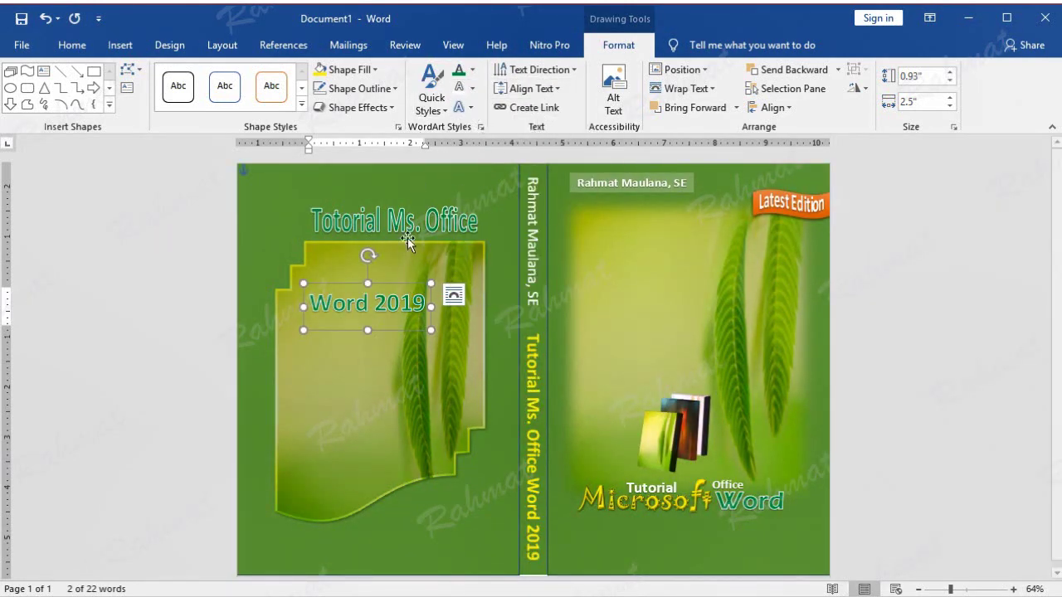
{"action": "triple_click", "coordinate": [386, 293]}
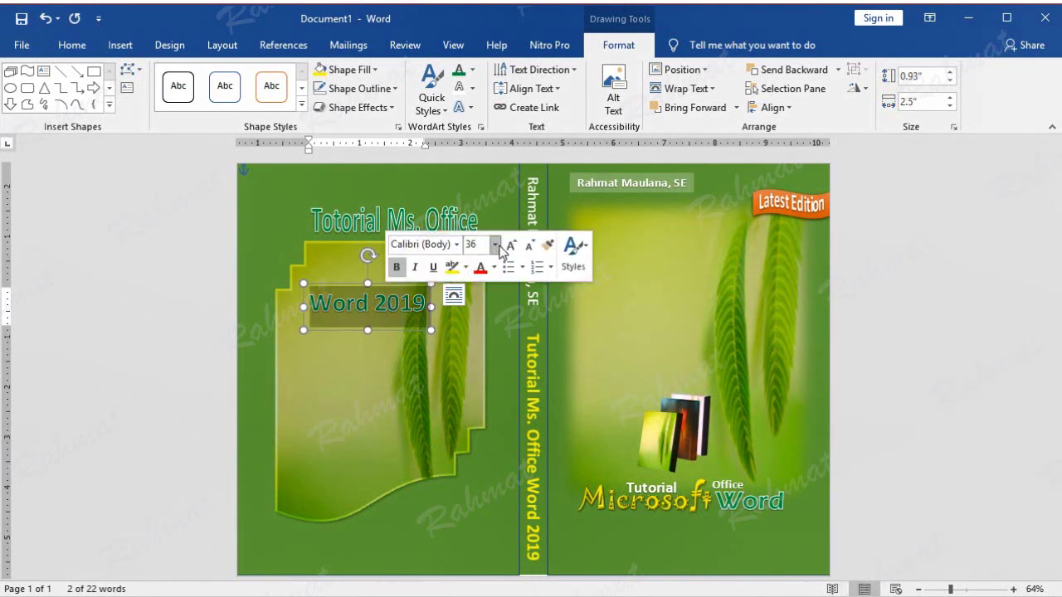
{"action": "left_click", "coordinate": [496, 245]}
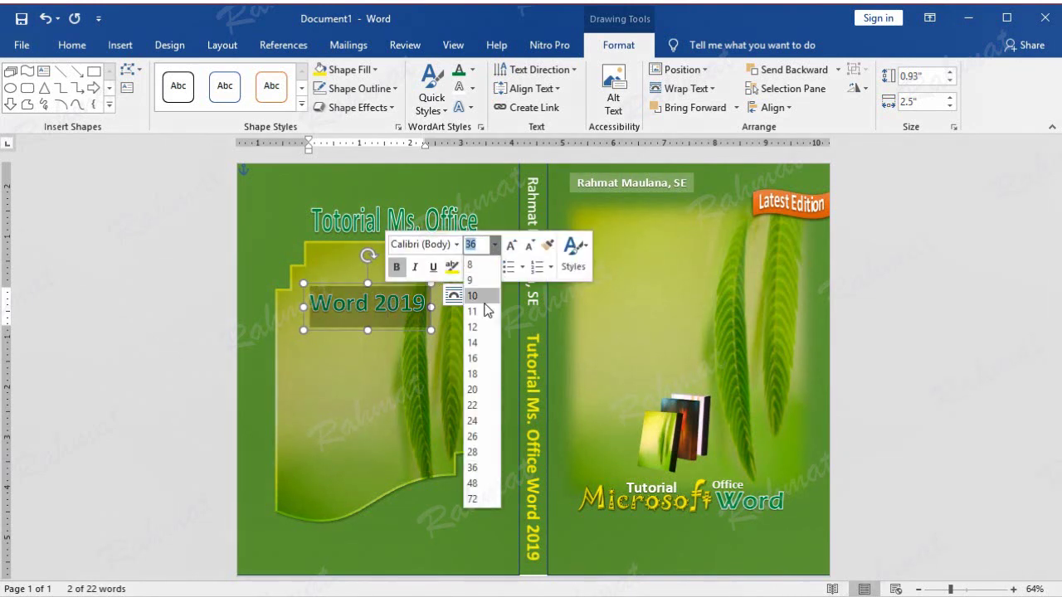
{"action": "left_click", "coordinate": [474, 387]}
- Apply a curved warp to Word 2019 and stretch it wider and taller
{"action": "left_click", "coordinate": [465, 107]}
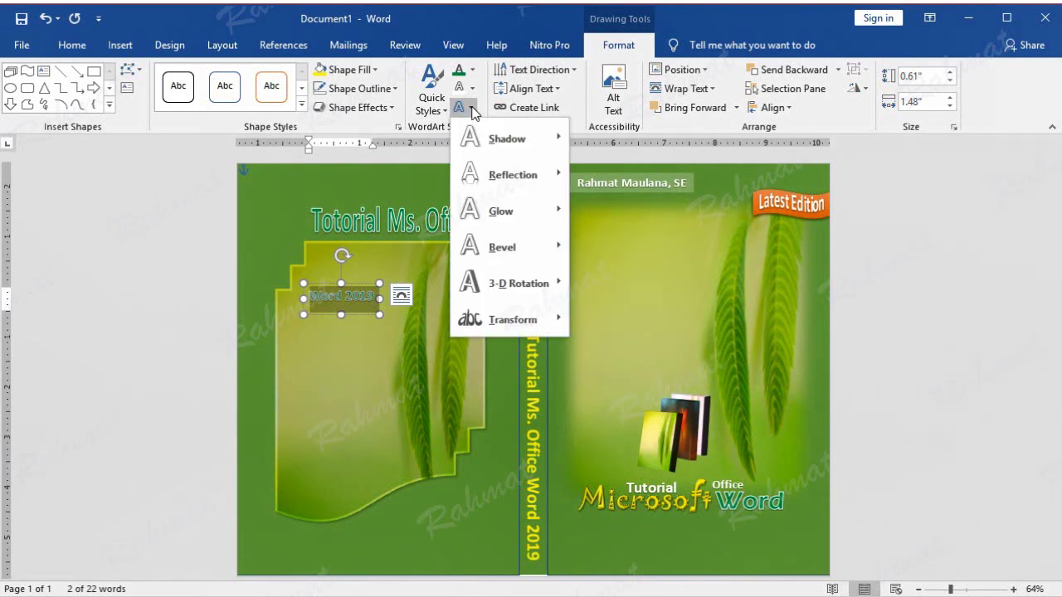
{"action": "mouse_move", "coordinate": [523, 320]}
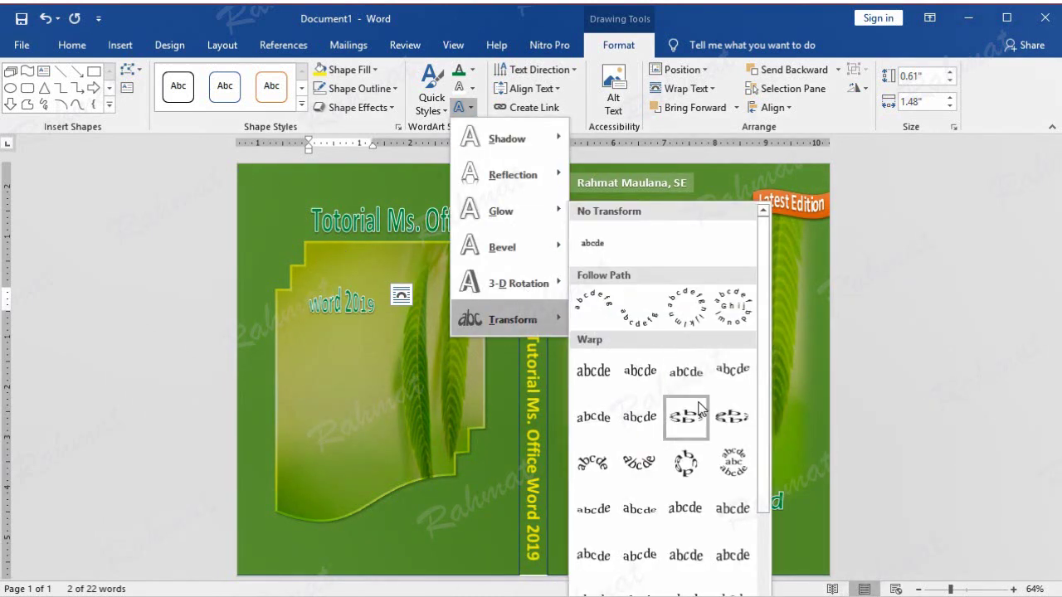
{"action": "left_click", "coordinate": [695, 375]}
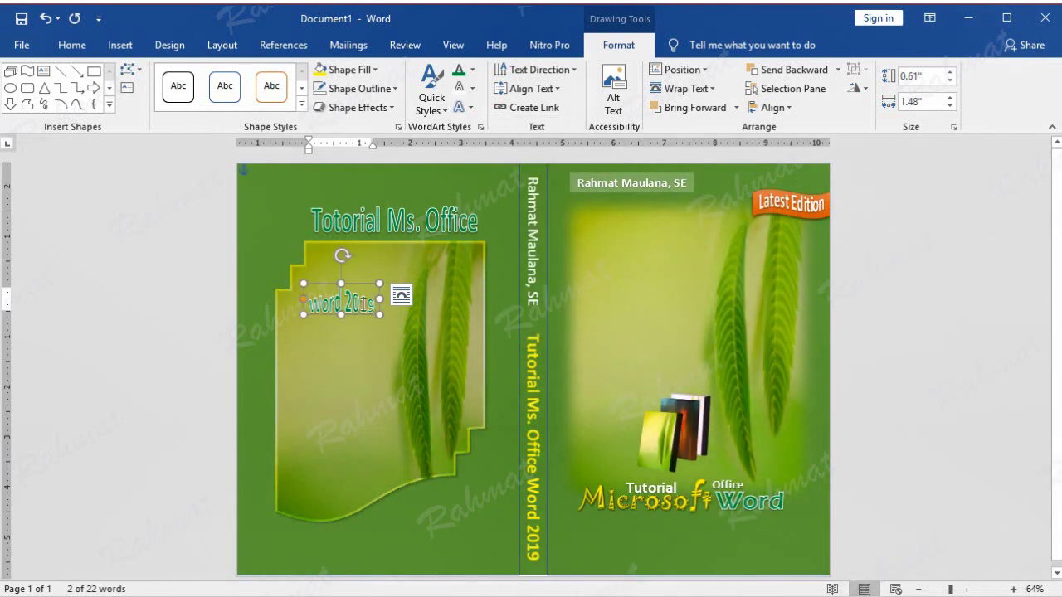
{"action": "mouse_move", "coordinate": [378, 299]}
{"action": "left_mouse_down"}
{"action": "mouse_move", "coordinate": [445, 299]}
{"action": "mouse_move", "coordinate": [428, 256]}
{"action": "mouse_move", "coordinate": [473, 269]}
{"action": "left_mouse_up"}
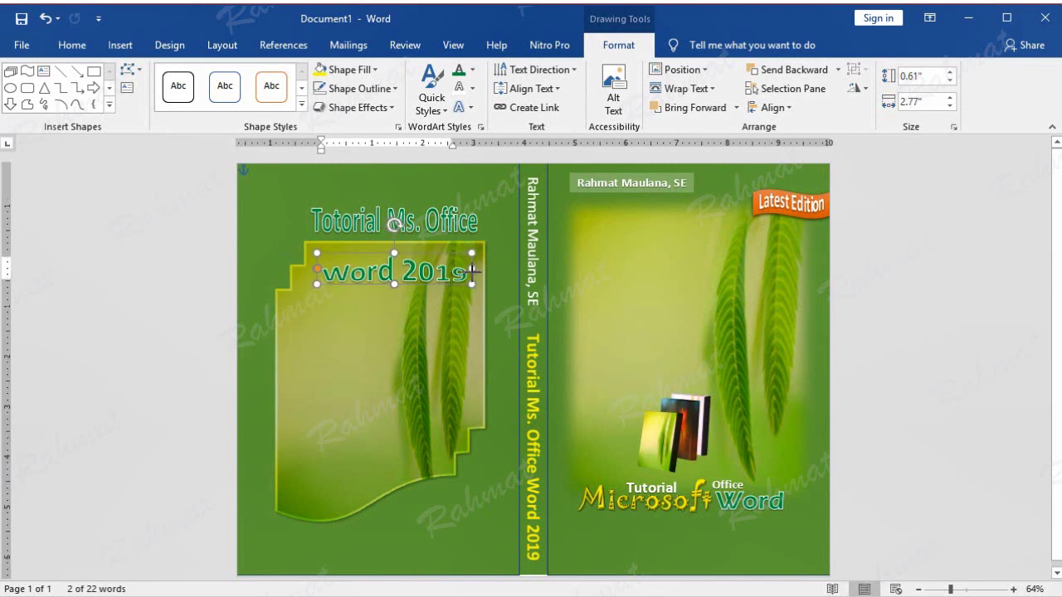
{"action": "mouse_move", "coordinate": [395, 283]}
{"action": "left_mouse_down"}
{"action": "mouse_move", "coordinate": [395, 294]}
{"action": "mouse_move", "coordinate": [408, 247]}
{"action": "left_mouse_up"}
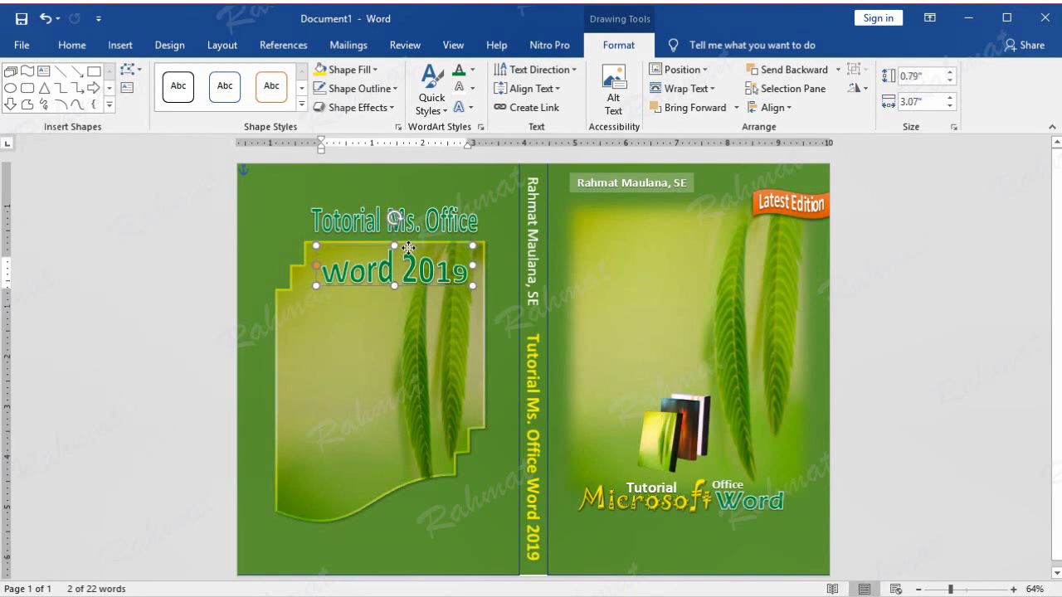
{"action": "left_click", "coordinate": [965, 285]}
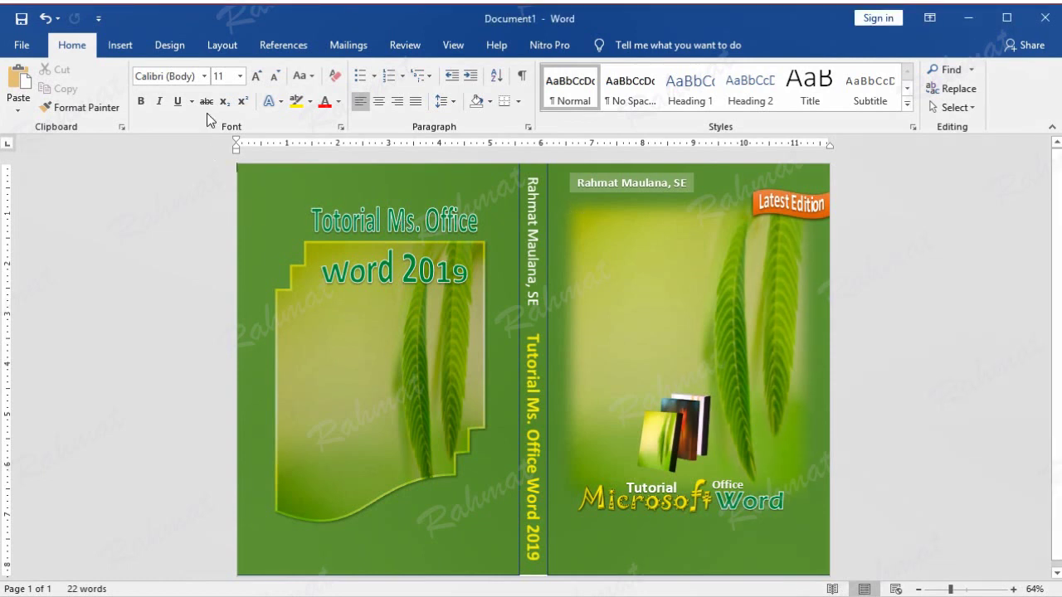
- Insert a simple text box below the Word 2019 title, narrowed and made taller
{"action": "left_click", "coordinate": [120, 46]}
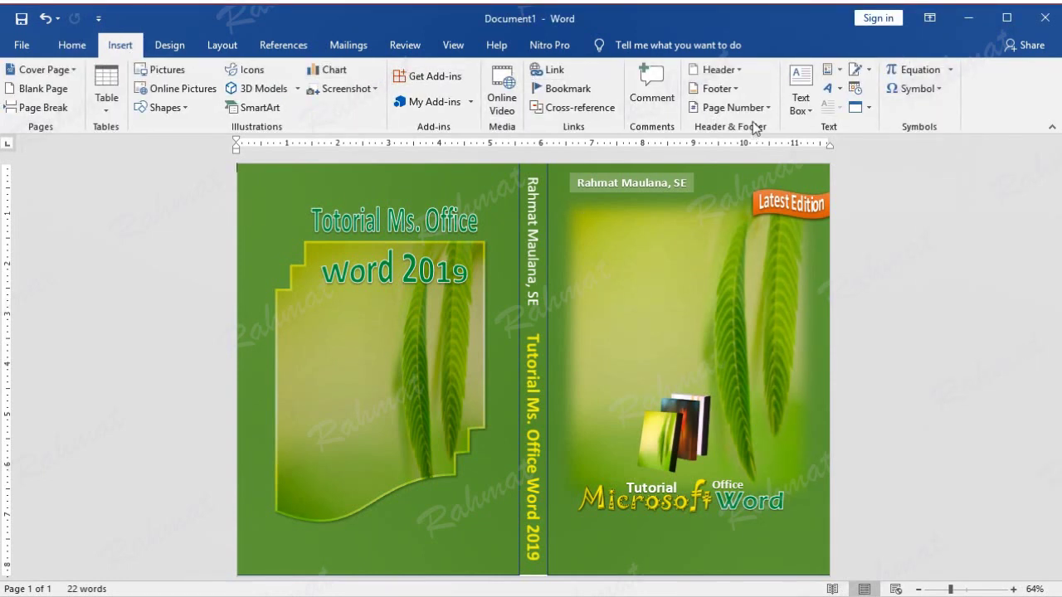
{"action": "left_click", "coordinate": [811, 116]}
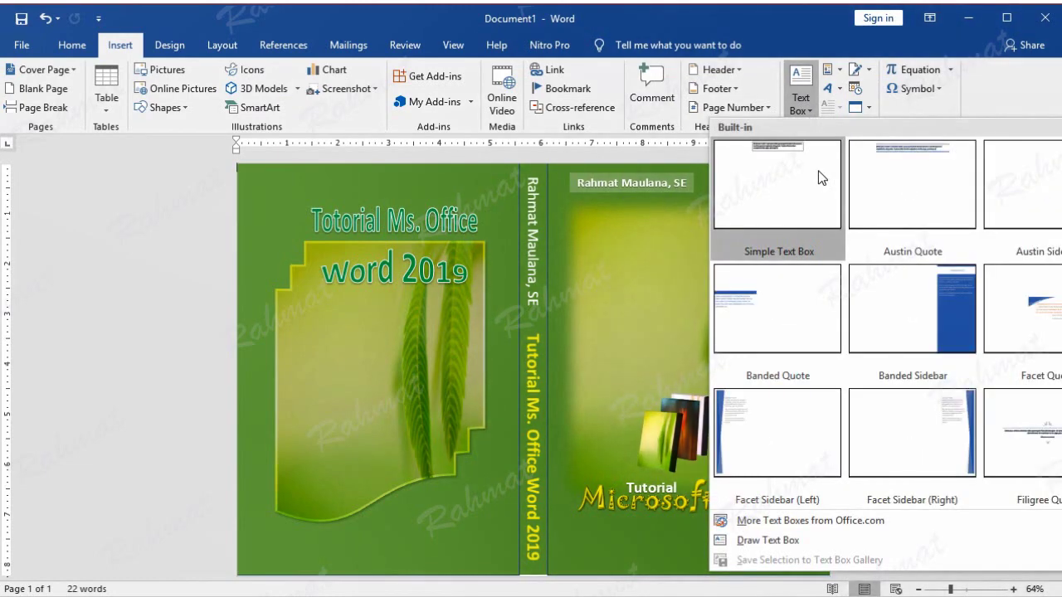
{"action": "left_click", "coordinate": [820, 175]}
{"action": "left_click_drag", "start_coordinate": [512, 176], "coordinate": [383, 299]}
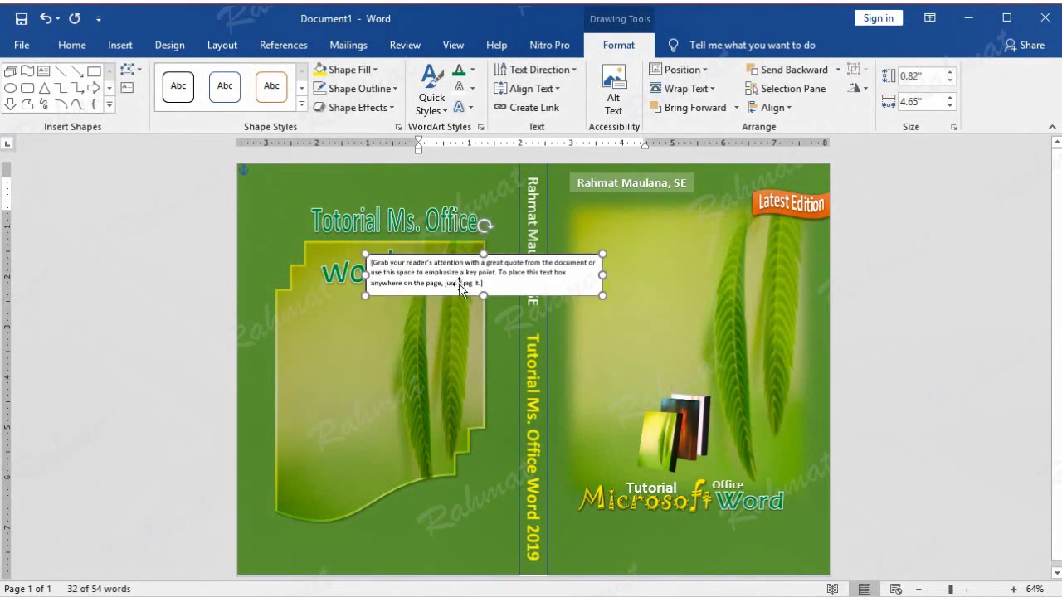
{"action": "left_click", "coordinate": [503, 330]}
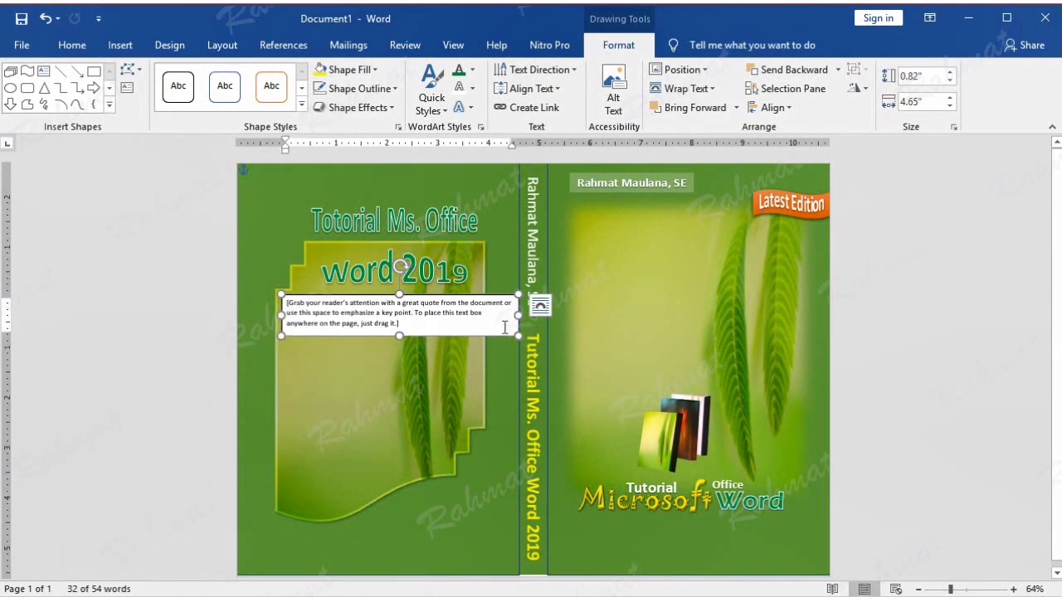
{"action": "left_click_drag", "start_coordinate": [517, 315], "coordinate": [480, 315]}
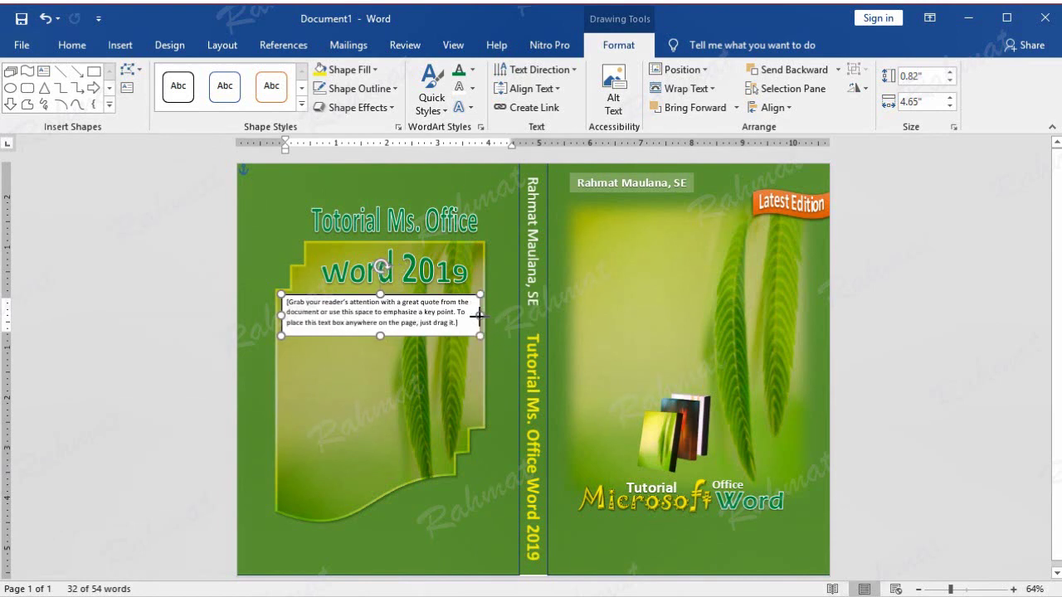
{"action": "left_click_drag", "start_coordinate": [380, 335], "coordinate": [375, 424]}
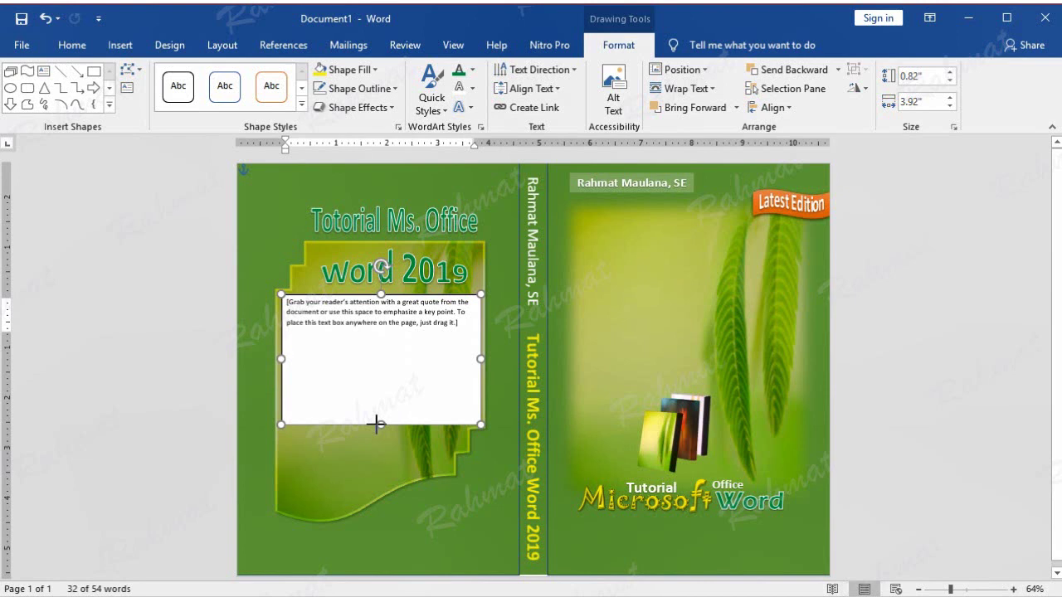
- Replace the placeholder with pasted repeated 'Tutorial Microsoft Office Word 2019' text
{"action": "left_click", "coordinate": [468, 325]}
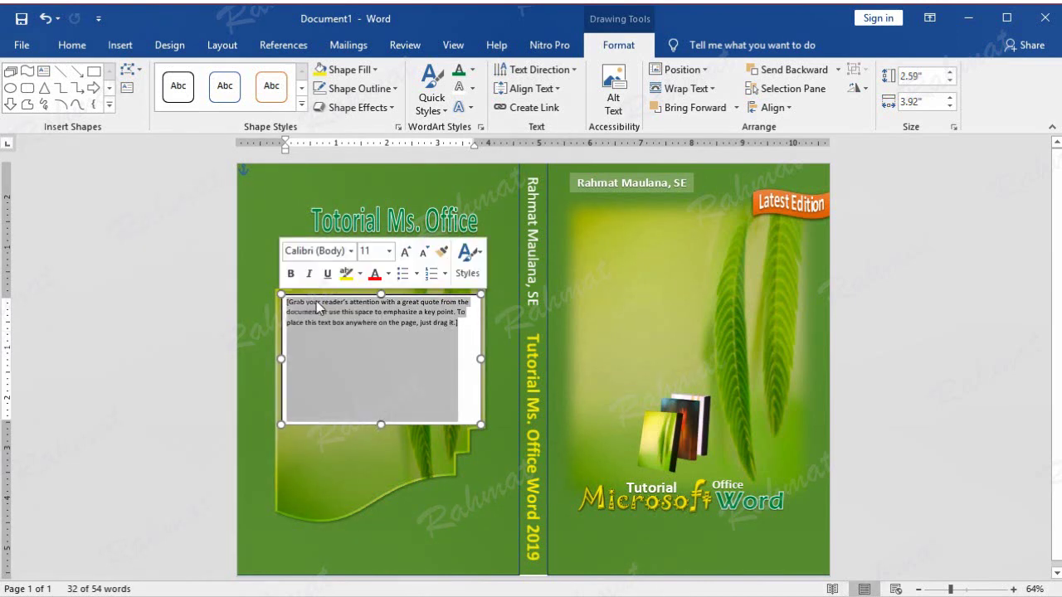
{"action": "key", "text": "ctrl+v"}
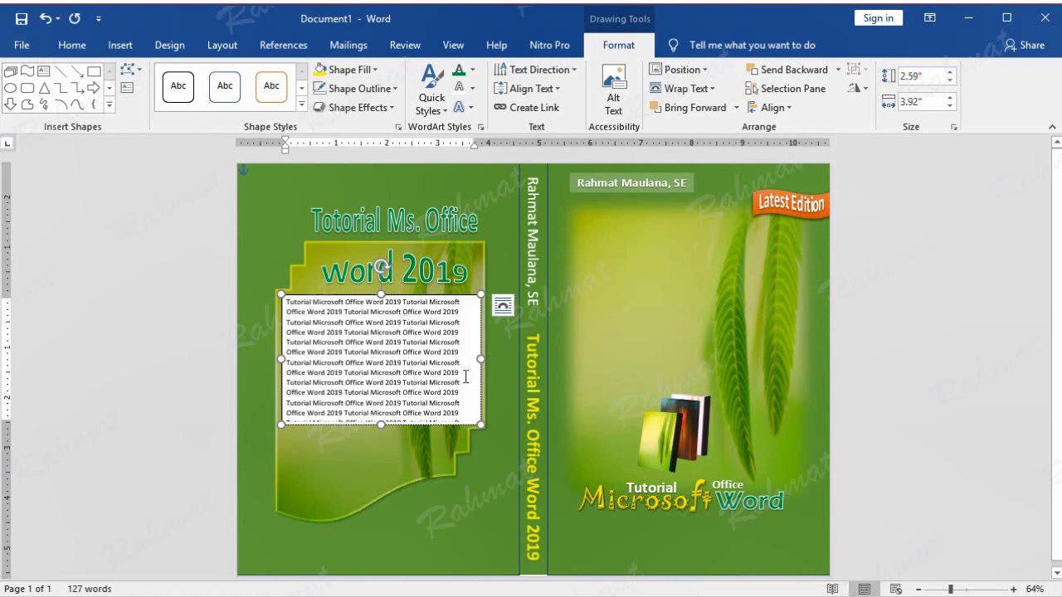
{"action": "left_click", "coordinate": [376, 71]}
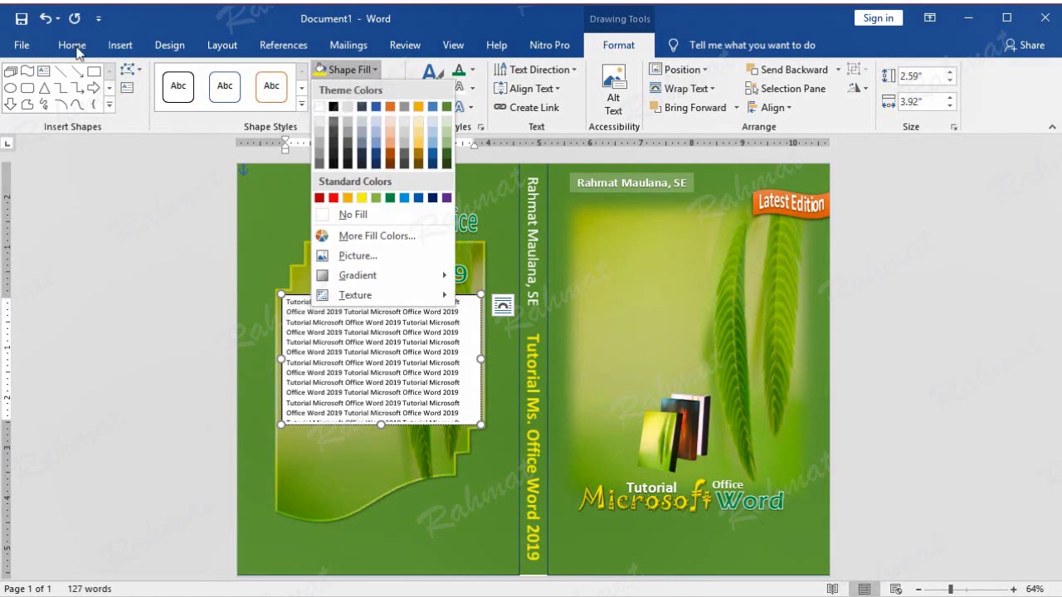
- Set the text box to No Fill and No Outline
{"action": "left_click", "coordinate": [361, 214]}
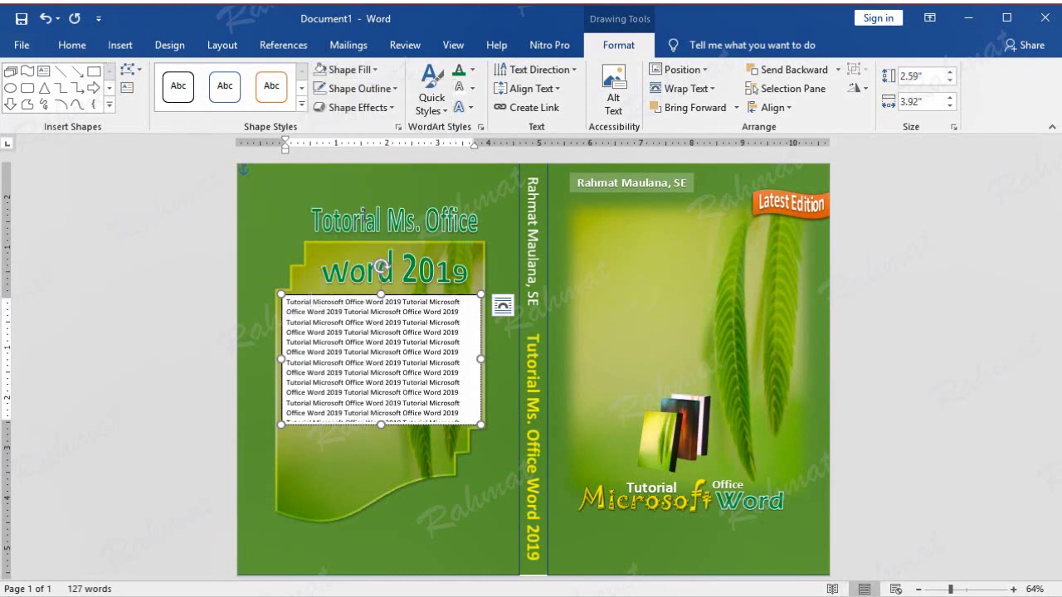
{"action": "left_click", "coordinate": [392, 88]}
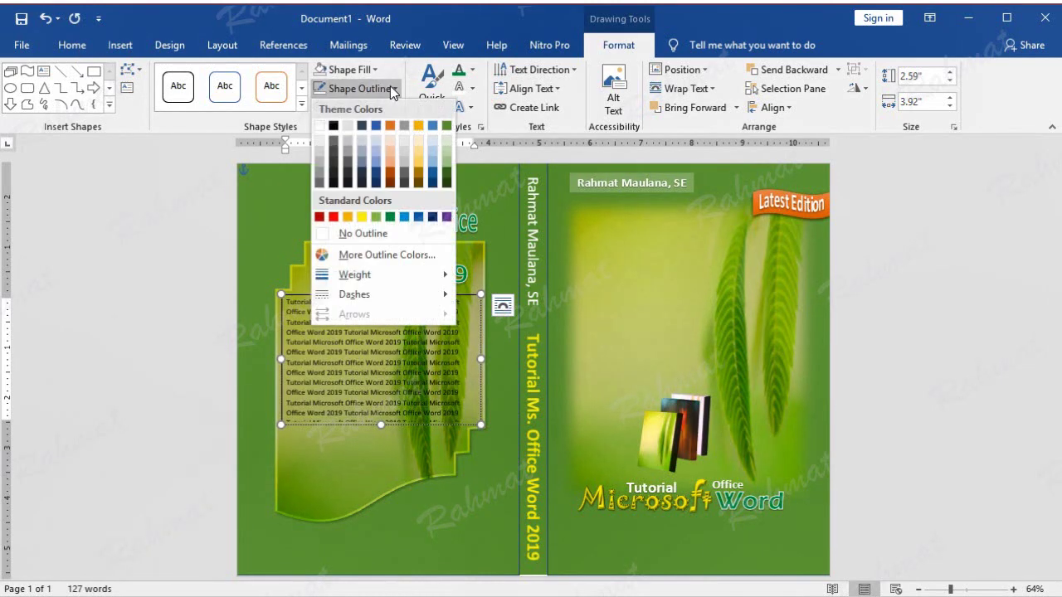
{"action": "left_click", "coordinate": [370, 236]}
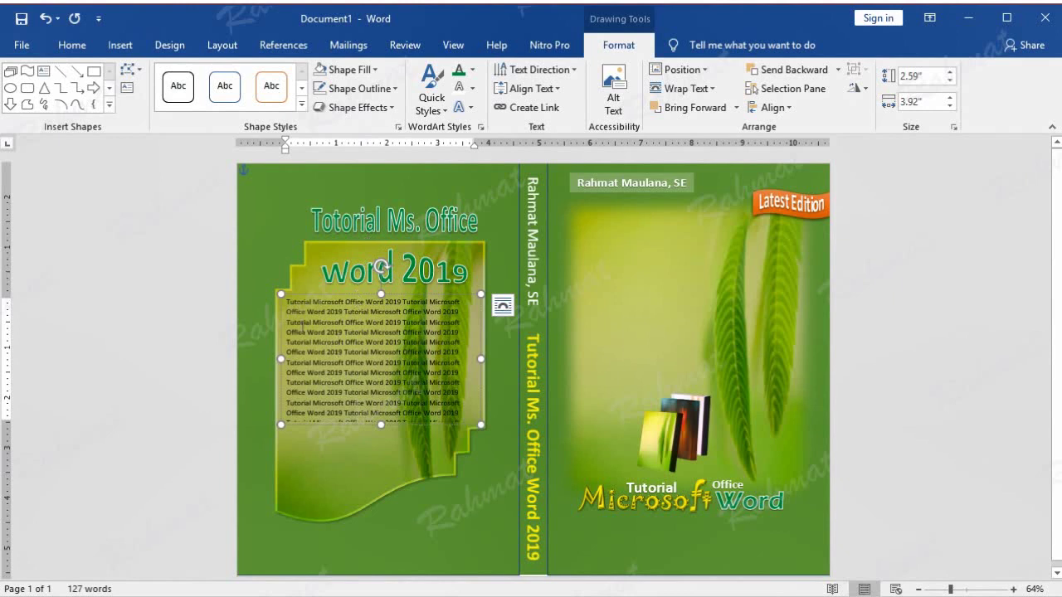
- Make all the text in the box white
{"action": "left_click_drag", "start_coordinate": [286, 301], "coordinate": [457, 424]}
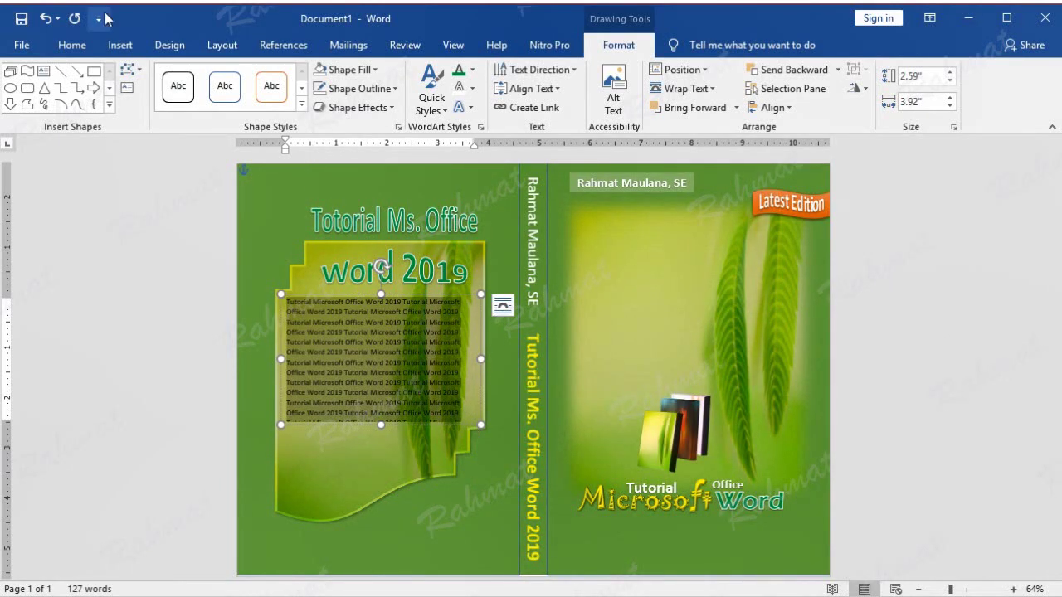
{"action": "left_click", "coordinate": [88, 48]}
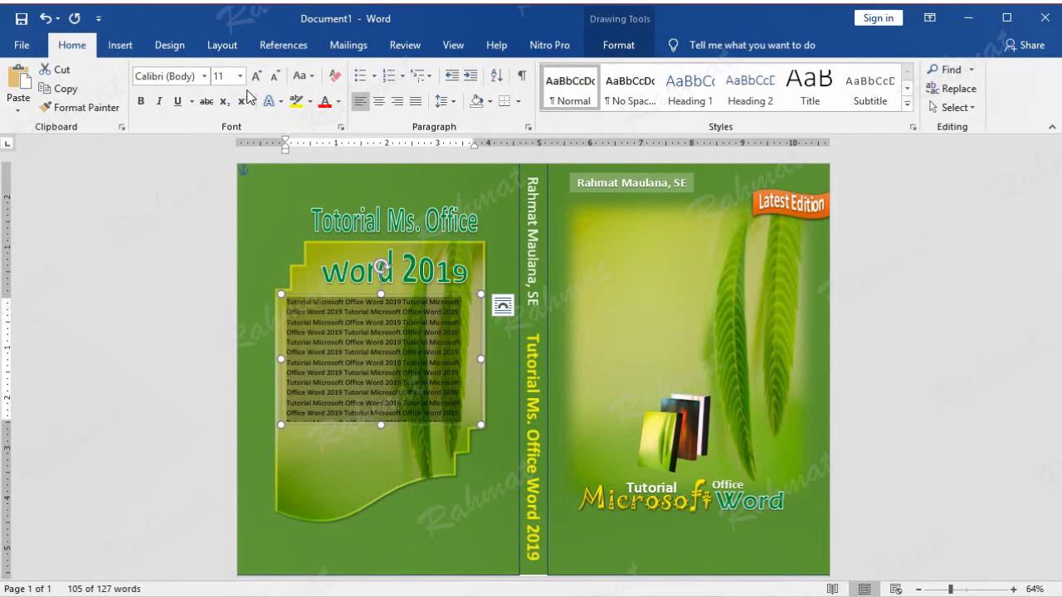
{"action": "left_click", "coordinate": [338, 101]}
{"action": "left_click", "coordinate": [328, 160]}
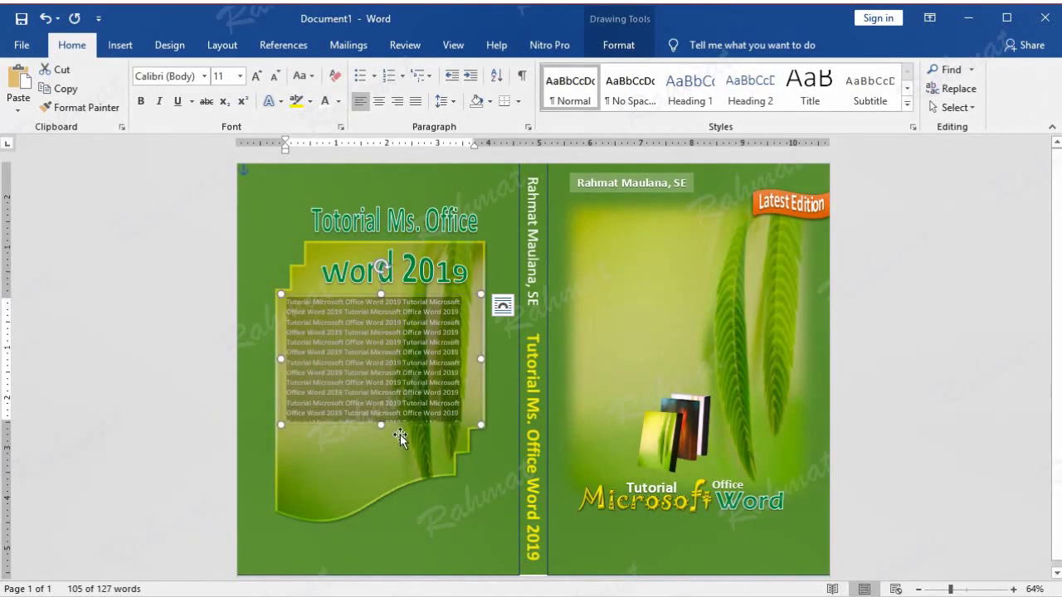
- Lengthen the text box so the final '2019.' shows, and indent the first line
{"action": "left_click_drag", "start_coordinate": [380, 424], "coordinate": [382, 445]}
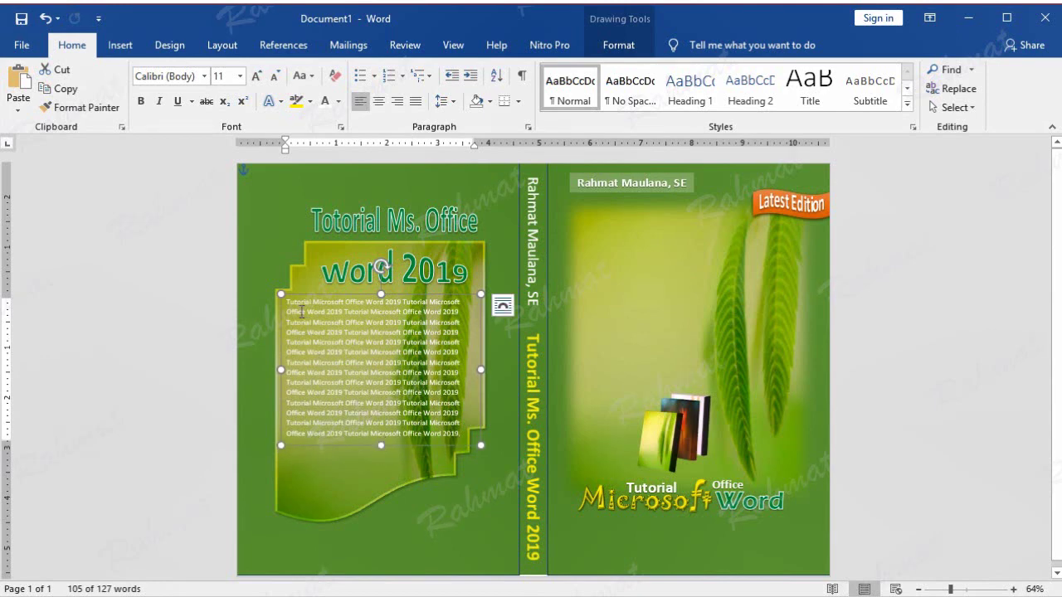
{"action": "left_click", "coordinate": [287, 302]}
{"action": "key", "text": "Tab"}
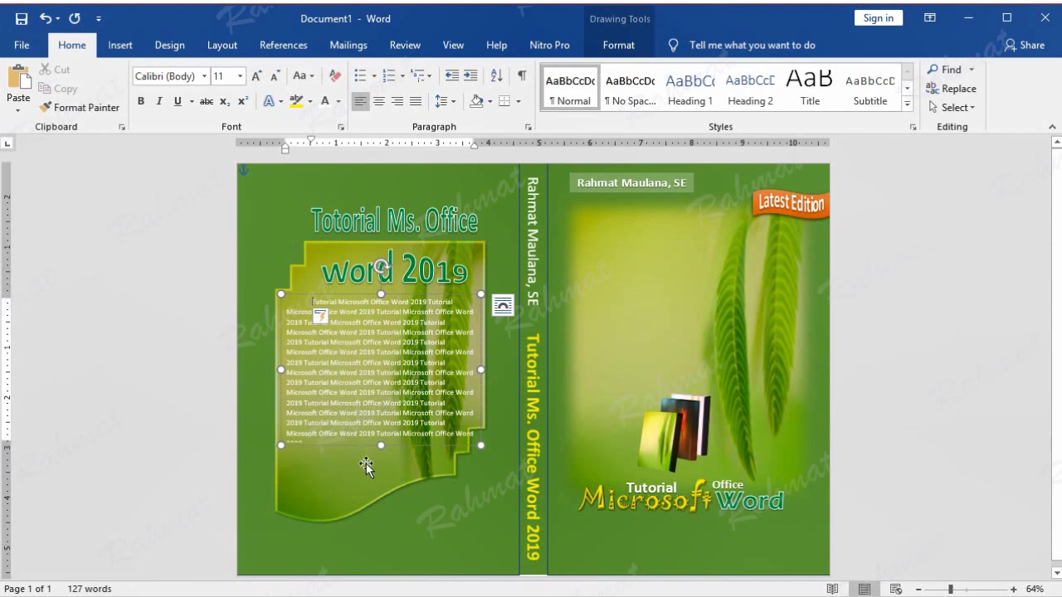
{"action": "left_click_drag", "start_coordinate": [380, 446], "coordinate": [381, 455]}
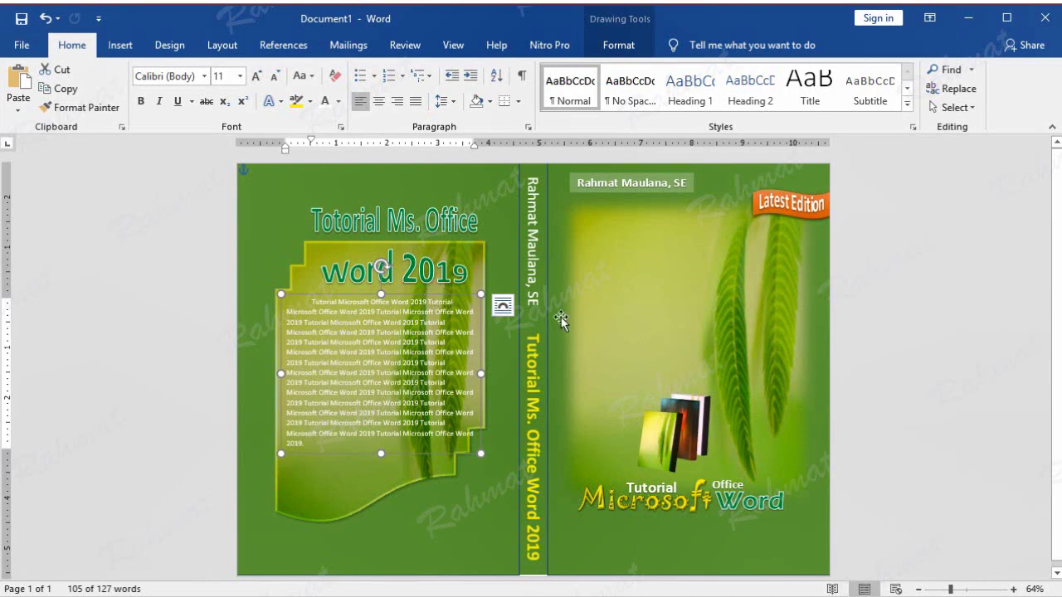
- Fine-tune the text box, narrowing it slightly and nudging it up under the title
{"action": "left_click", "coordinate": [583, 303]}
{"action": "left_click", "coordinate": [418, 295]}
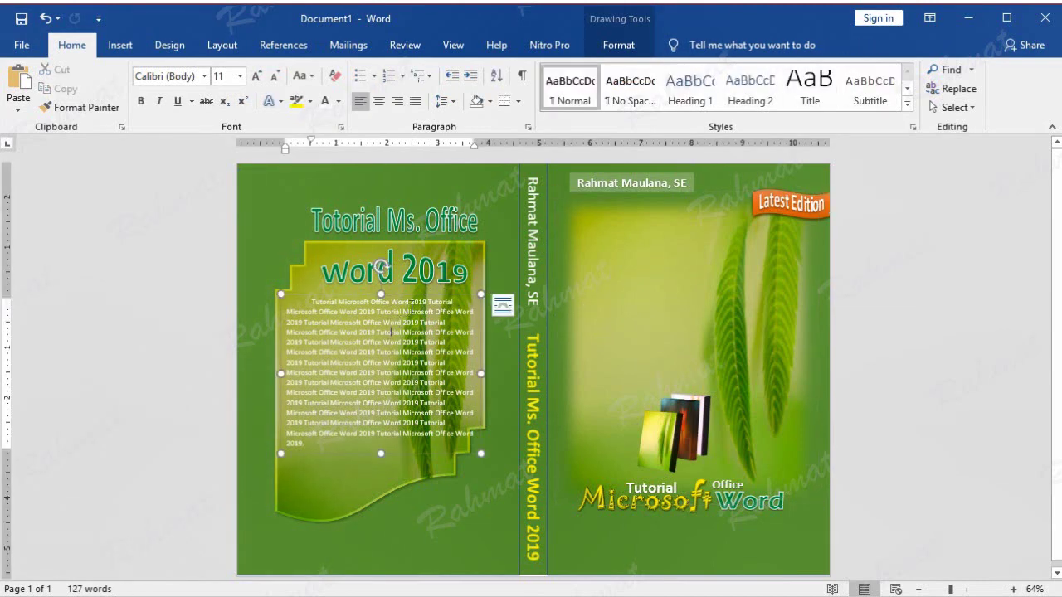
{"action": "left_click_drag", "start_coordinate": [417, 296], "coordinate": [414, 295]}
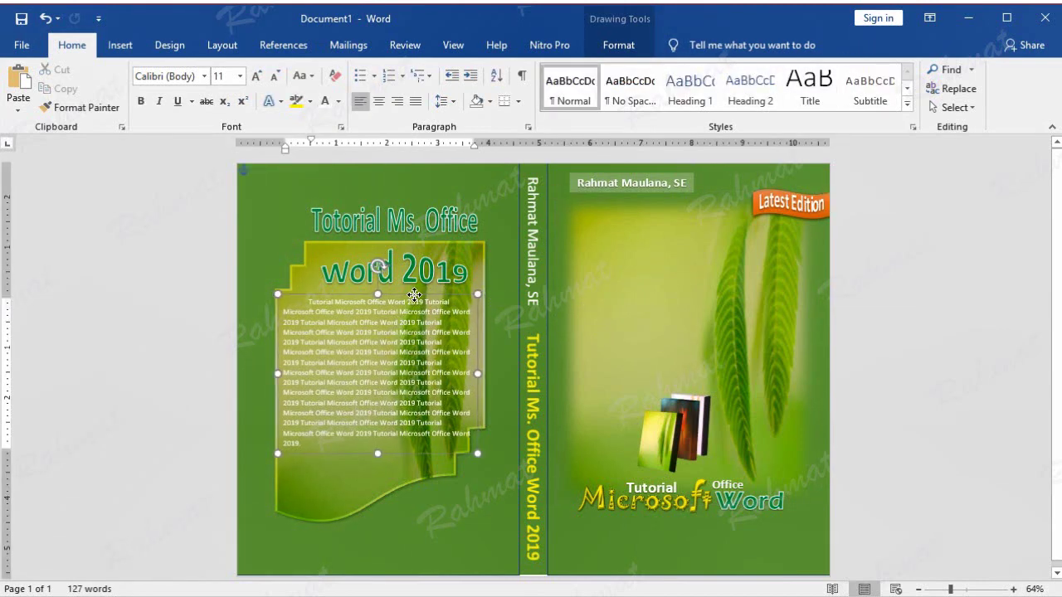
{"action": "left_click_drag", "start_coordinate": [479, 373], "coordinate": [470, 368]}
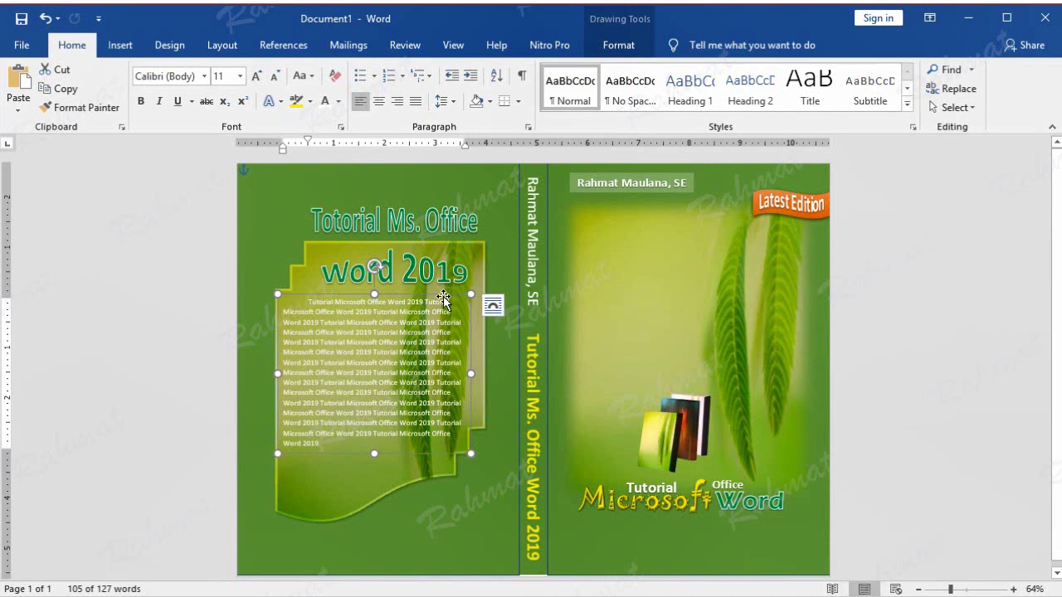
{"action": "left_click_drag", "start_coordinate": [443, 297], "coordinate": [445, 296]}
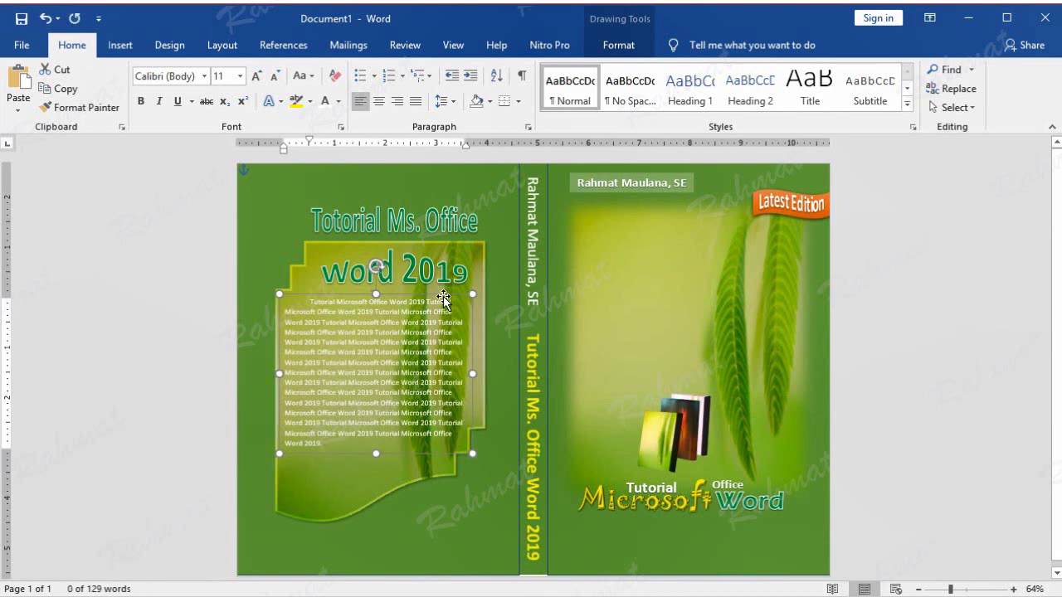
{"action": "left_click_drag", "start_coordinate": [444, 298], "coordinate": [447, 294]}
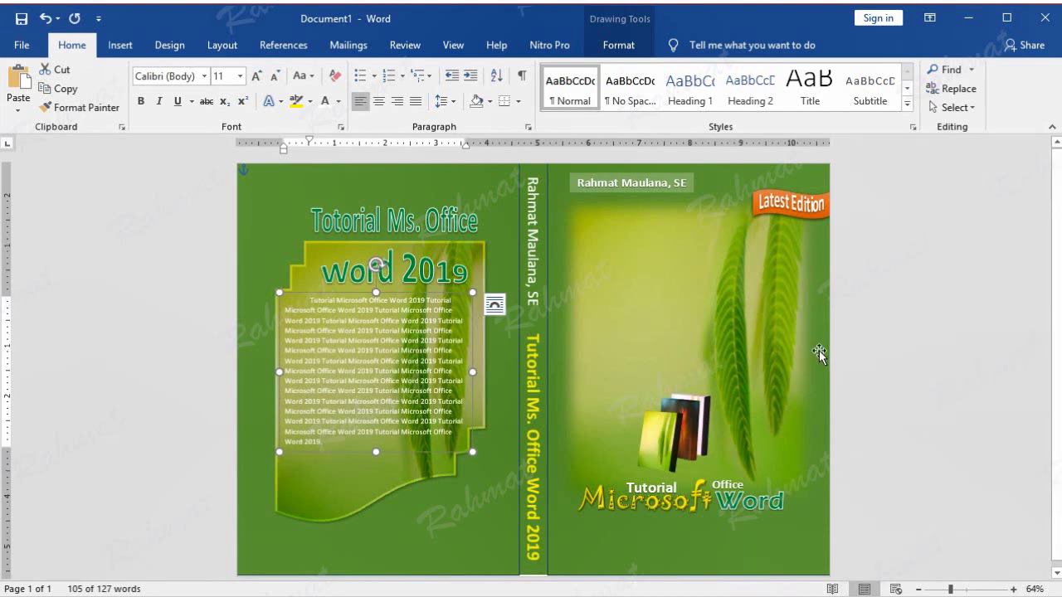
{"action": "left_click", "coordinate": [851, 334]}
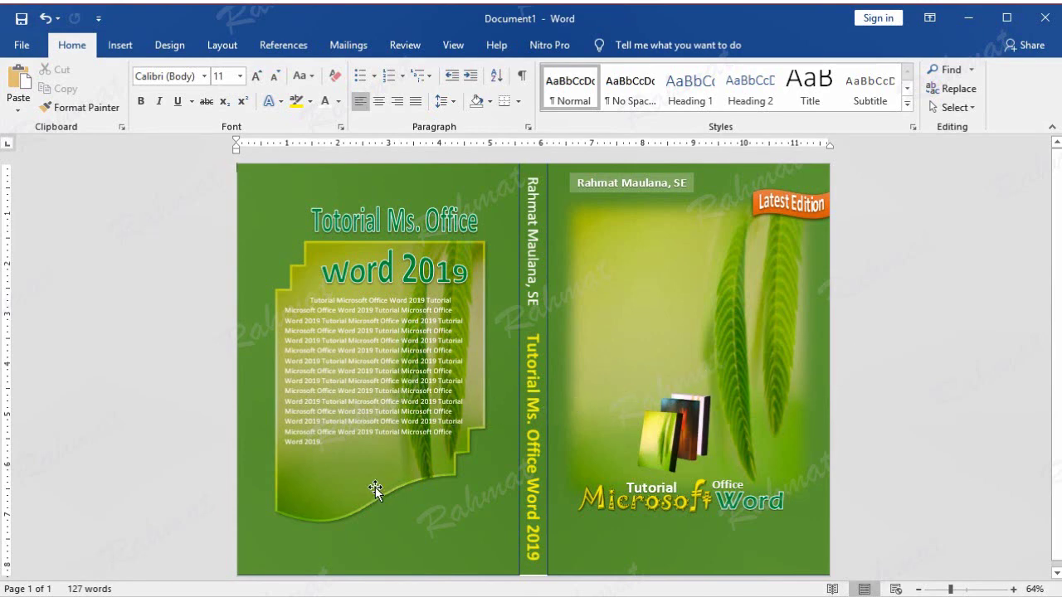
{"action": "left_click", "coordinate": [124, 46]}
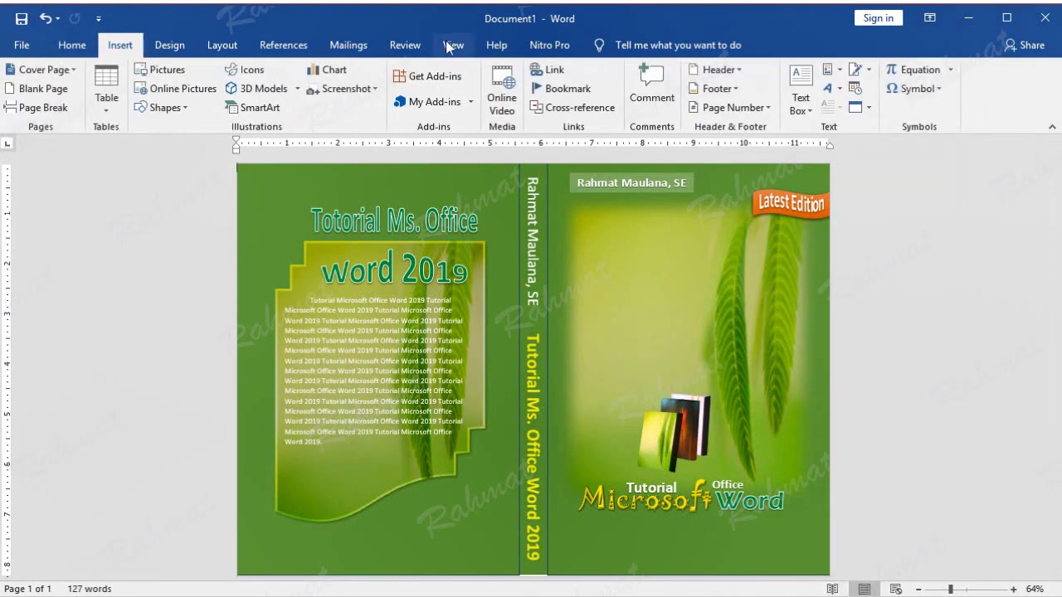
- Insert a WordArt reading 'AZ' below the tutorial text block
{"action": "left_click", "coordinate": [837, 88]}
{"action": "left_click", "coordinate": [981, 124]}
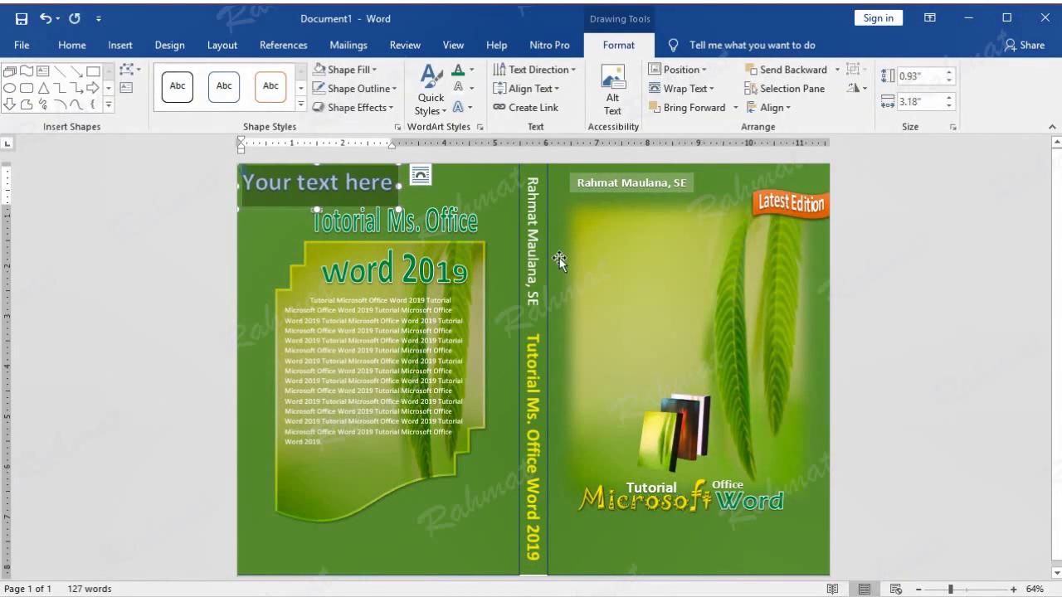
{"action": "left_click_drag", "start_coordinate": [306, 208], "coordinate": [355, 496]}
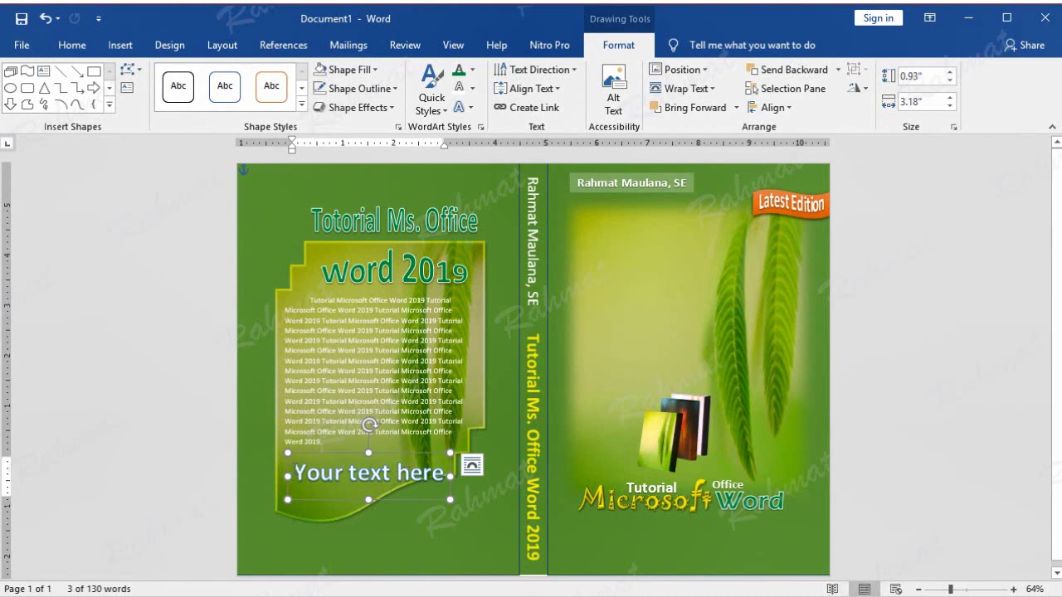
{"action": "left_click_drag", "start_coordinate": [293, 472], "coordinate": [414, 471]}
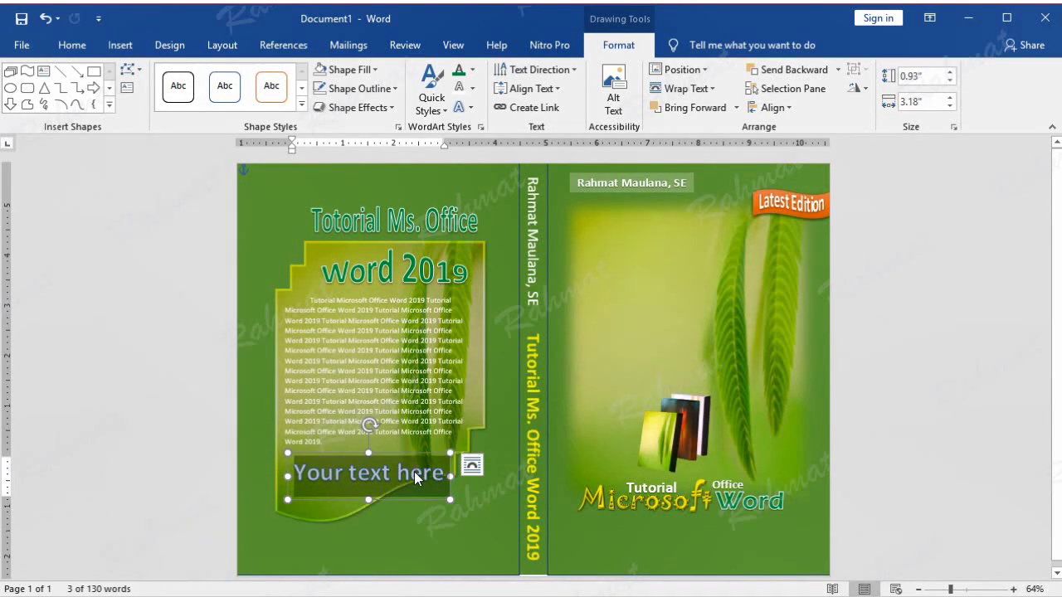
{"action": "type", "text": "AZ"}
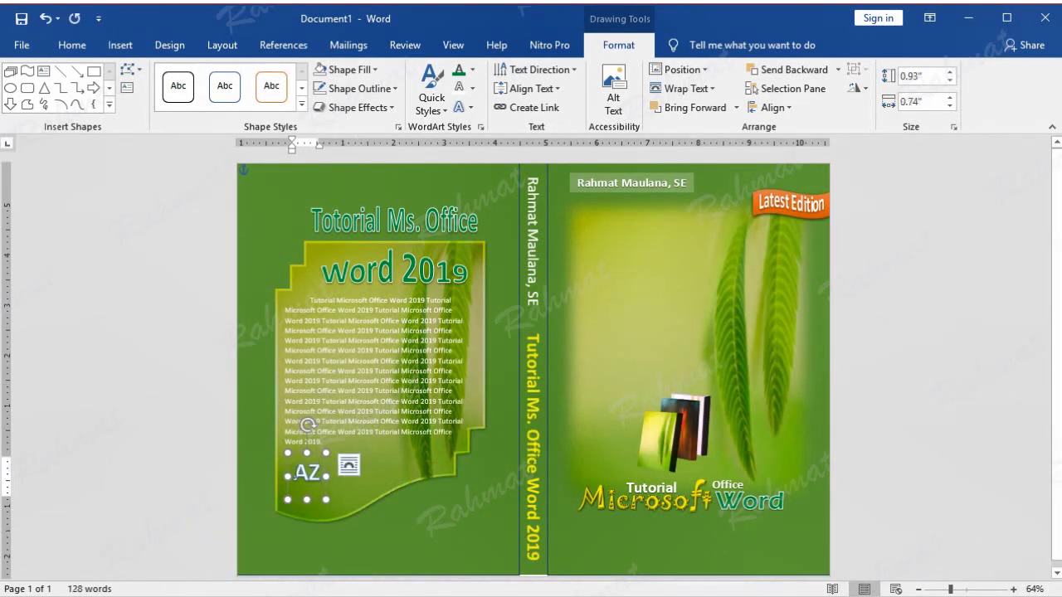
{"action": "double_click", "coordinate": [297, 477]}
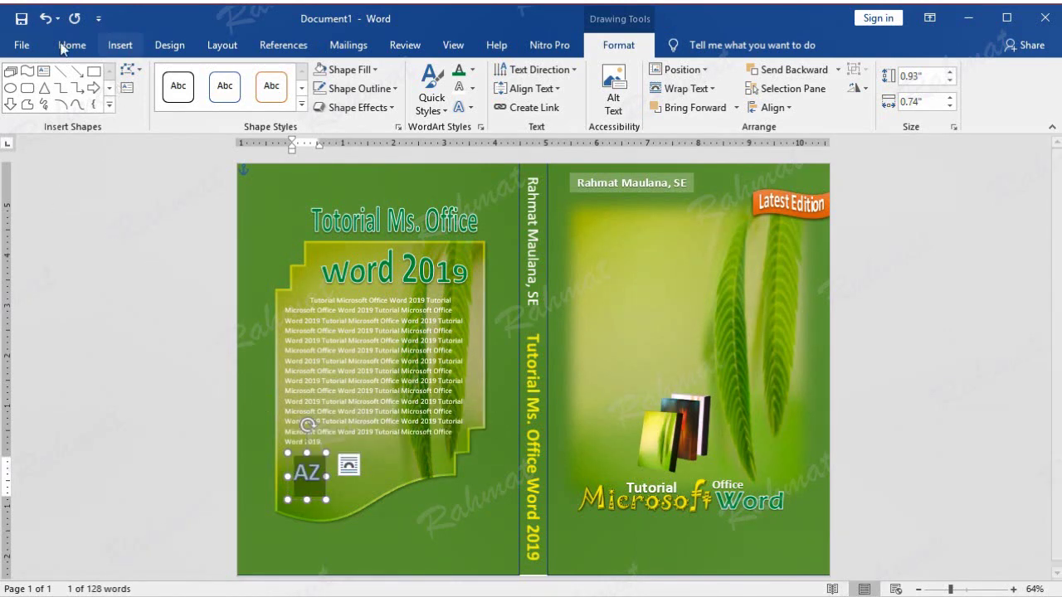
- Set the AZ text font to Cooper Black
{"action": "left_click", "coordinate": [72, 45]}
{"action": "left_click", "coordinate": [204, 76]}
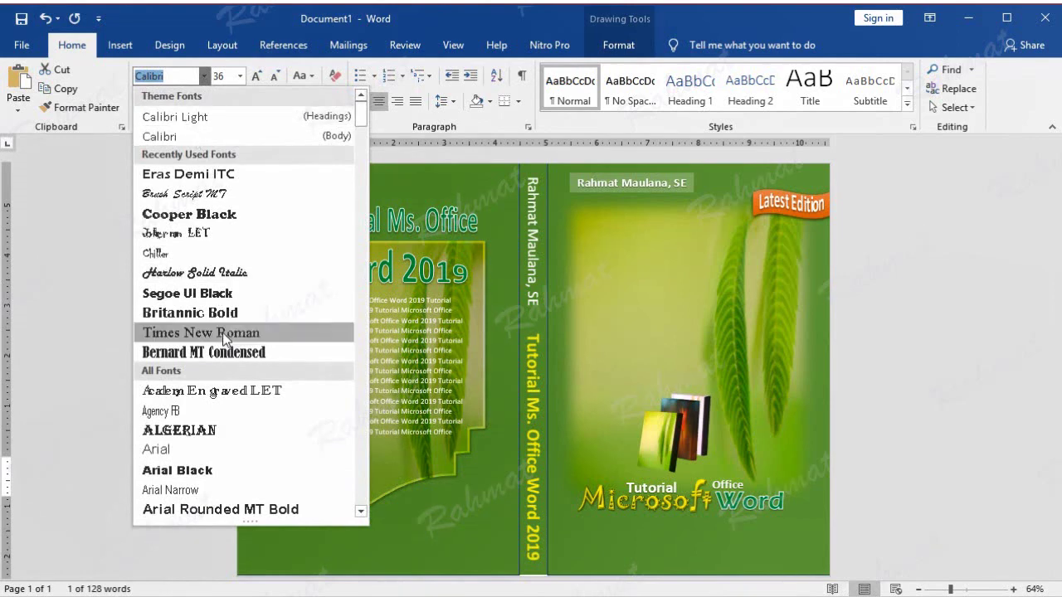
{"action": "scroll", "coordinate": [233, 390], "scroll_direction": "down", "scroll_amount": 3}
{"action": "scroll", "coordinate": [232, 410], "scroll_direction": "down", "scroll_amount": 7}
{"action": "scroll", "coordinate": [233, 411], "scroll_direction": "down", "scroll_amount": 3}
{"action": "scroll", "coordinate": [233, 411], "scroll_direction": "down", "scroll_amount": 4}
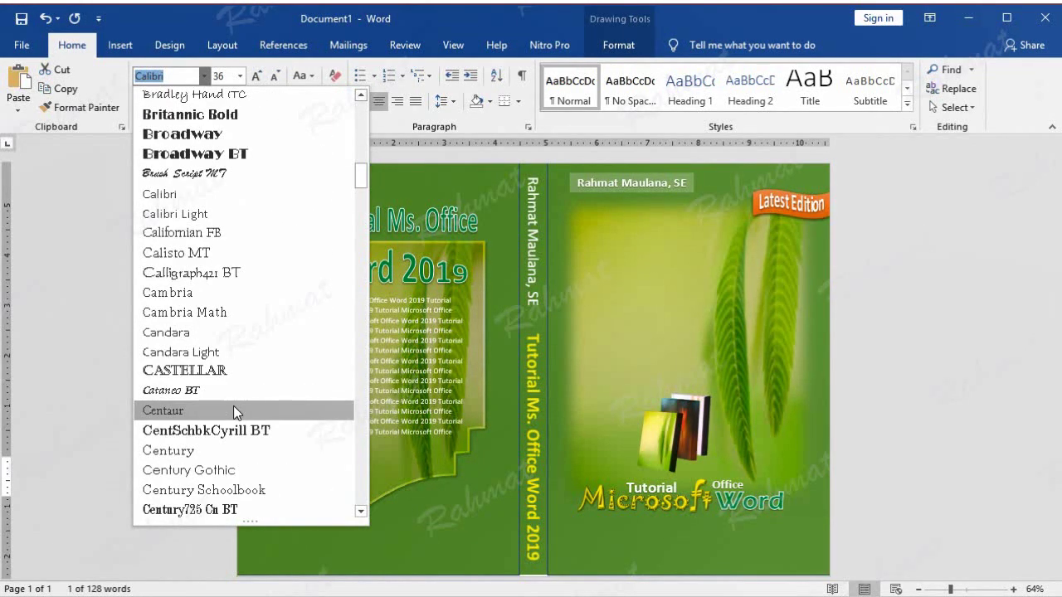
{"action": "scroll", "coordinate": [233, 410], "scroll_direction": "down", "scroll_amount": 4}
{"action": "scroll", "coordinate": [233, 411], "scroll_direction": "down", "scroll_amount": 4}
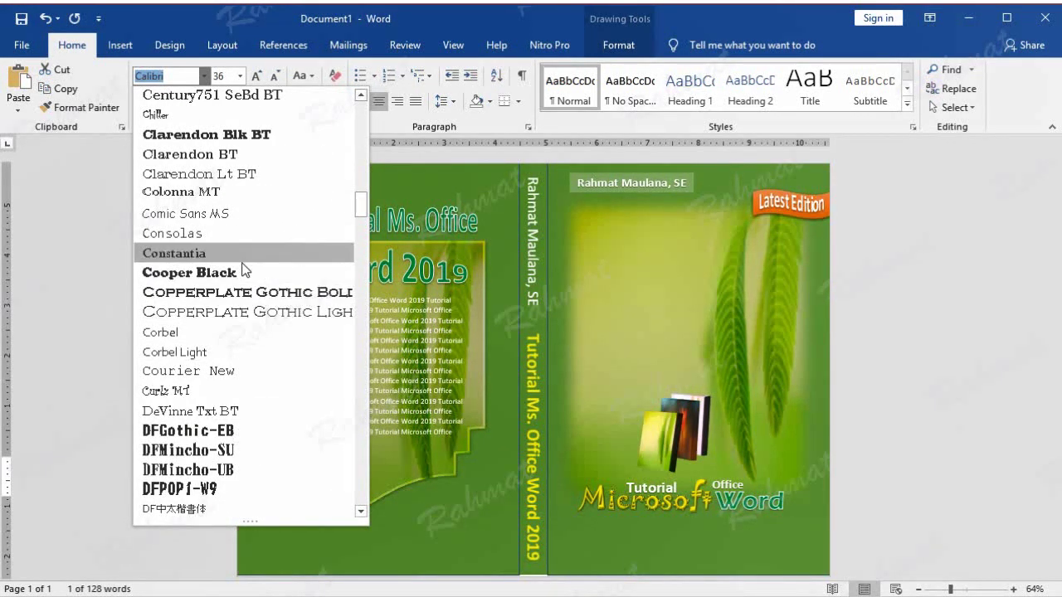
{"action": "left_click", "coordinate": [241, 272]}
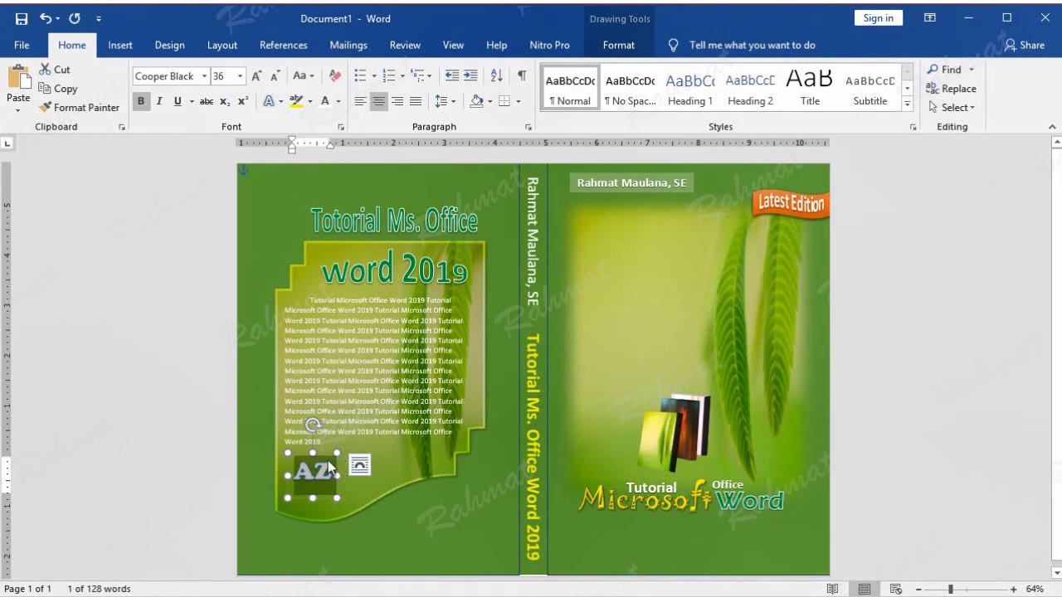
- Copy the AZ logo and paste a duplicate, undoing the first trial paste
{"action": "left_click", "coordinate": [58, 87]}
{"action": "left_click", "coordinate": [20, 83]}
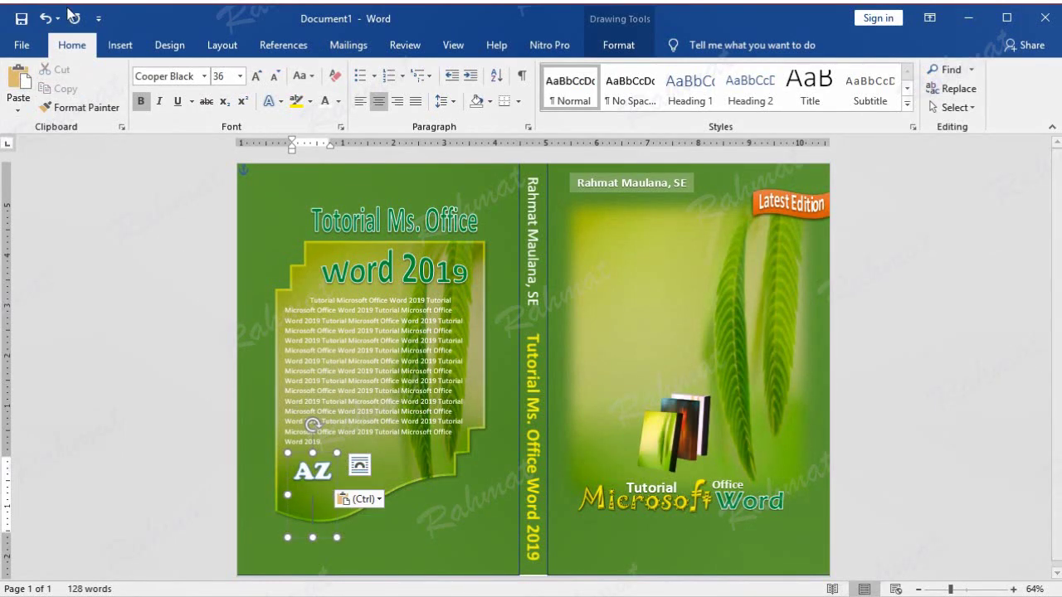
{"action": "left_click", "coordinate": [45, 18]}
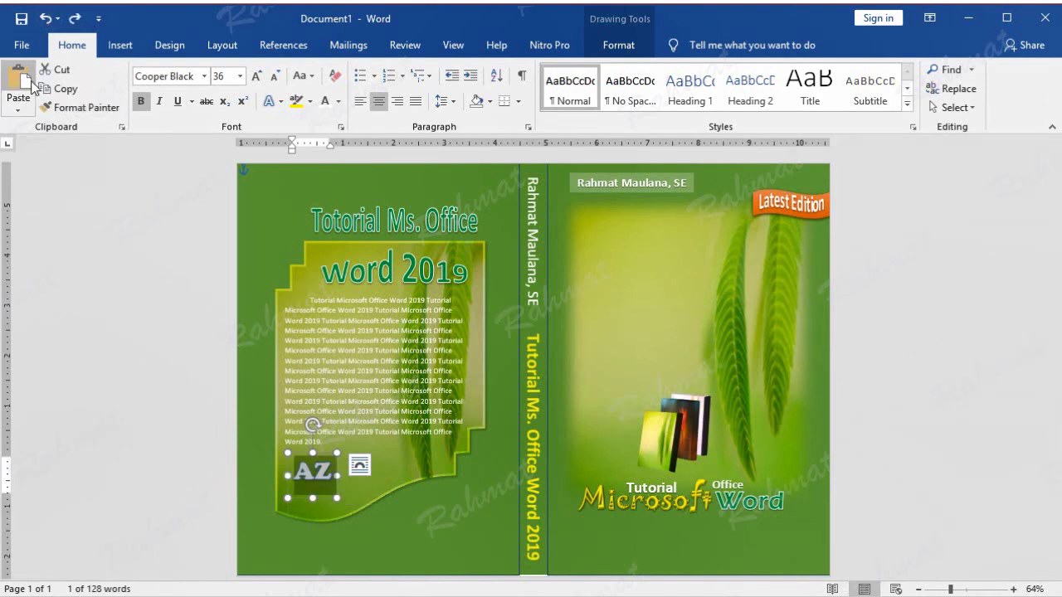
{"action": "left_click", "coordinate": [258, 222]}
{"action": "left_click", "coordinate": [18, 86]}
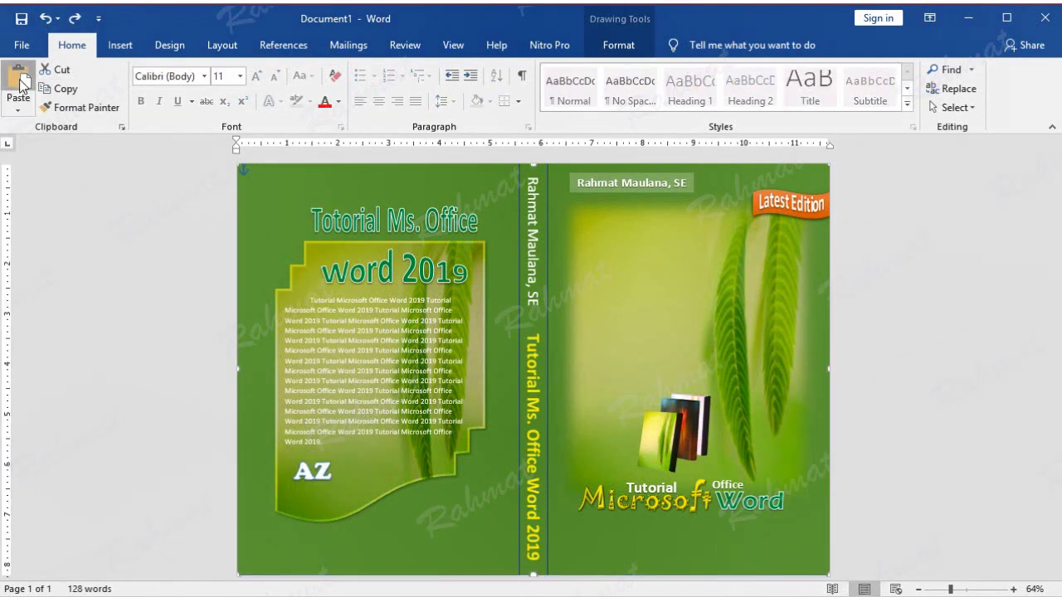
- Remove the pasted AZ copy from the spine with Undo
{"action": "left_click", "coordinate": [549, 354]}
{"action": "left_click", "coordinate": [535, 356]}
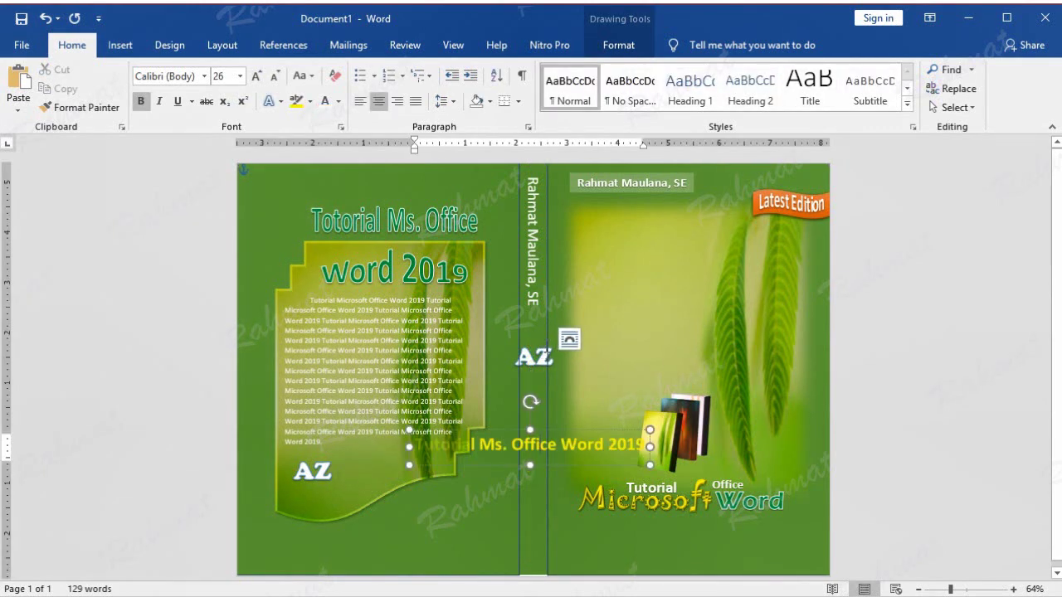
{"action": "left_click", "coordinate": [552, 352]}
{"action": "left_click", "coordinate": [551, 351]}
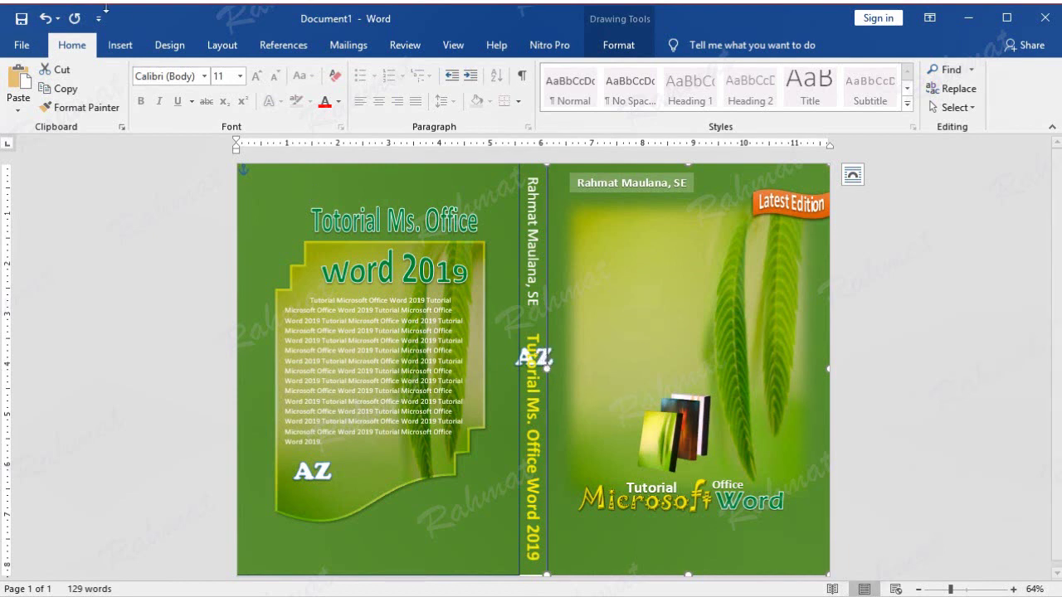
{"action": "left_click", "coordinate": [45, 19]}
{"action": "left_click", "coordinate": [119, 45]}
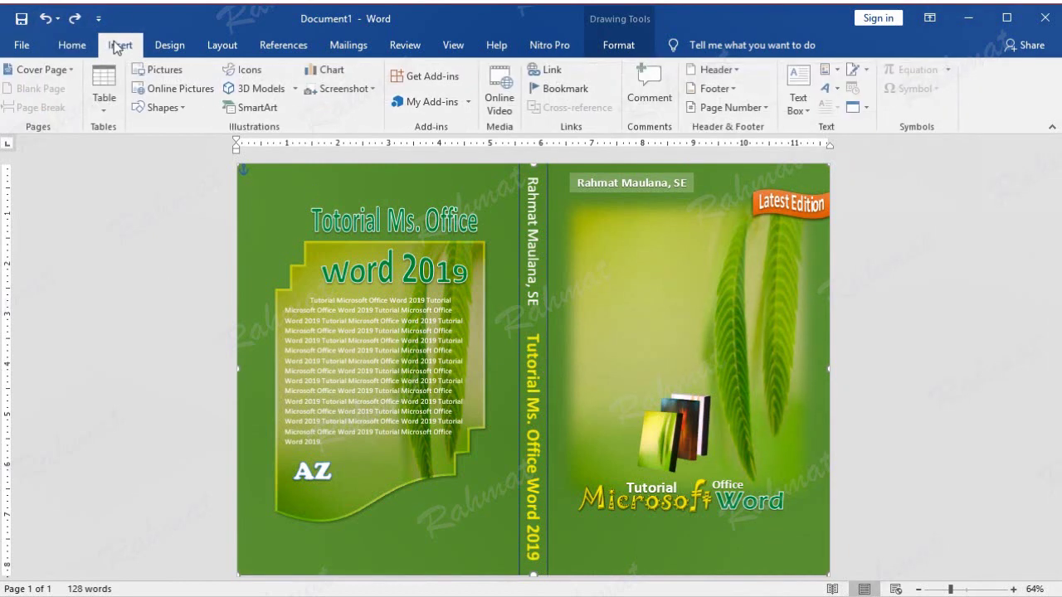
- Insert a WordArt letter Q and set it in Cooper Black
{"action": "left_click", "coordinate": [840, 87]}
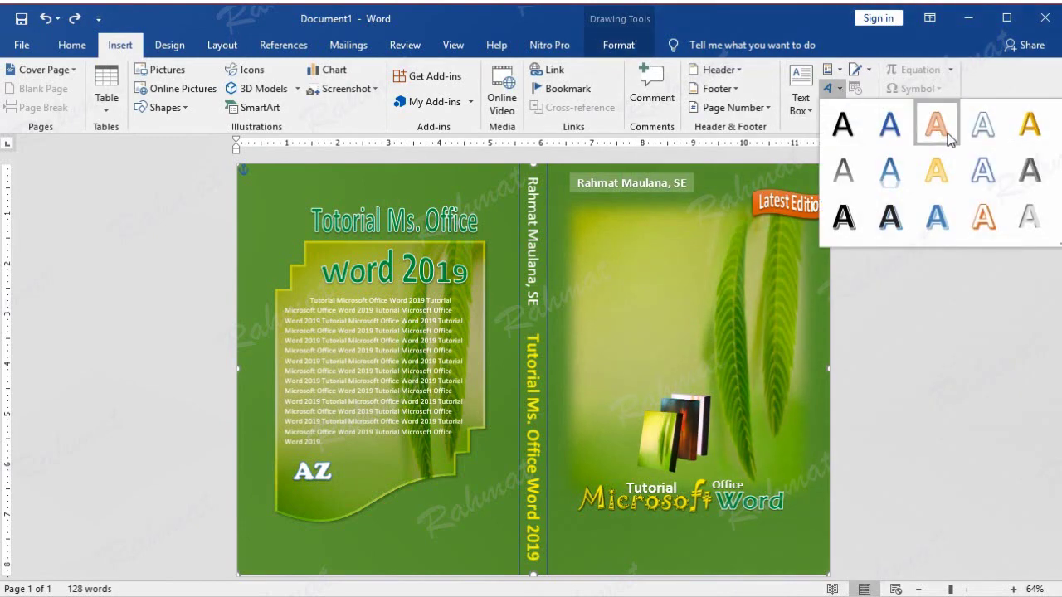
{"action": "left_click", "coordinate": [971, 132]}
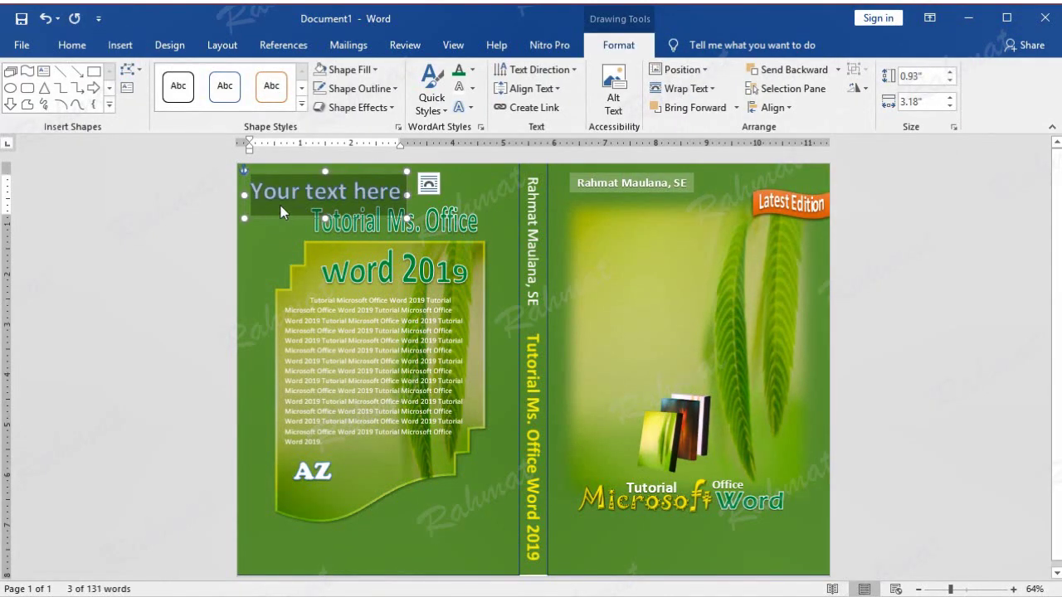
{"action": "type", "text": "Q"}
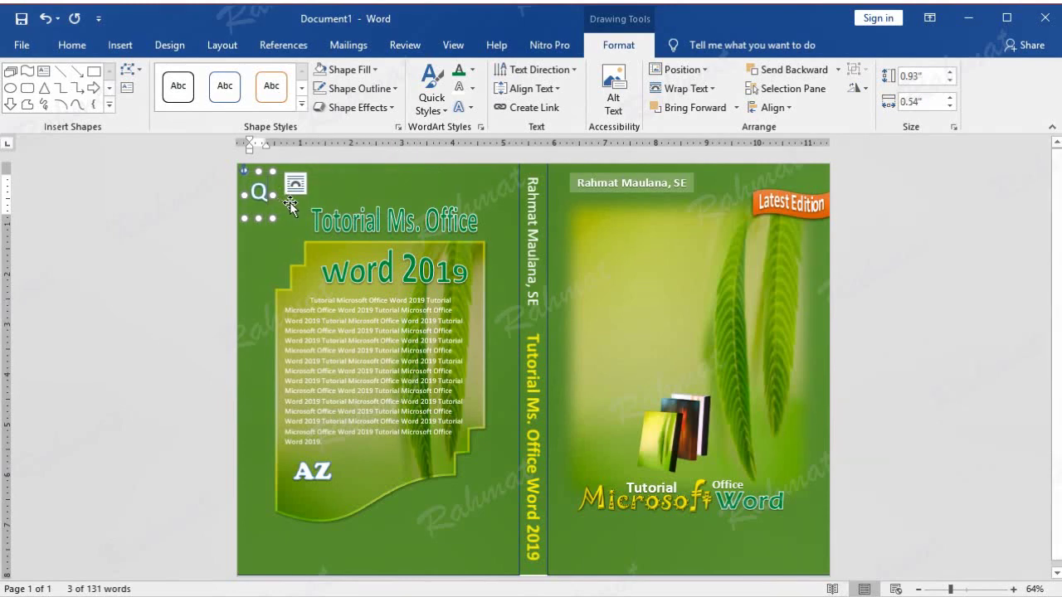
{"action": "double_click", "coordinate": [259, 193]}
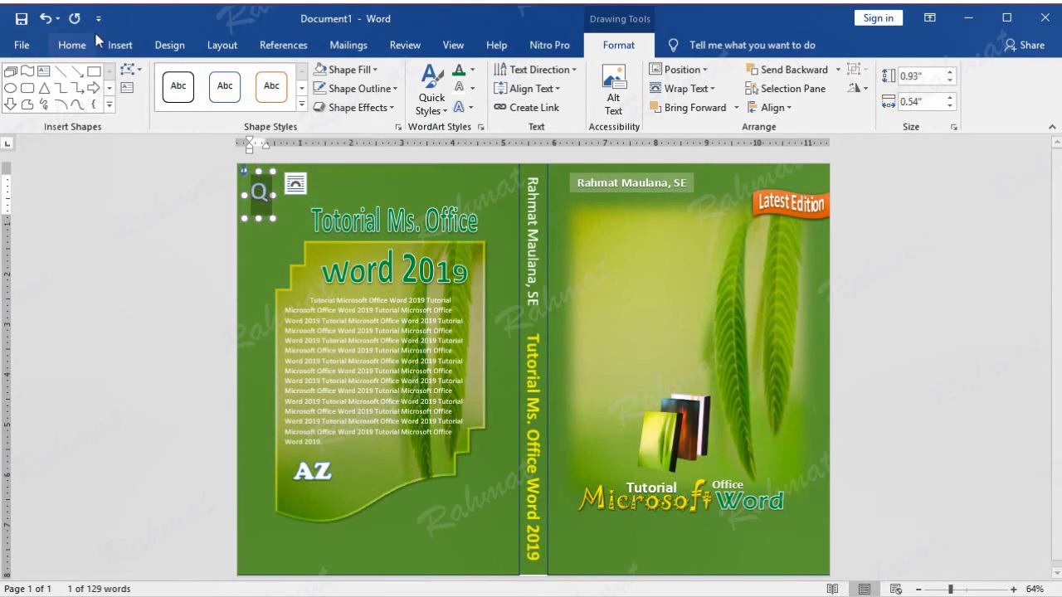
{"action": "left_click", "coordinate": [89, 43]}
{"action": "left_click", "coordinate": [203, 76]}
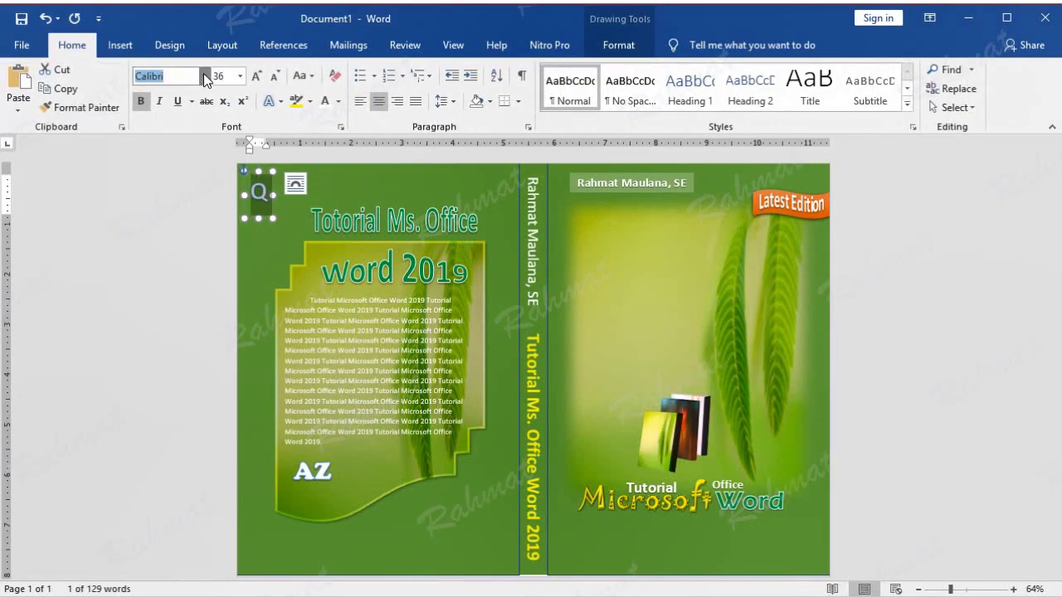
{"action": "left_click", "coordinate": [190, 174]}
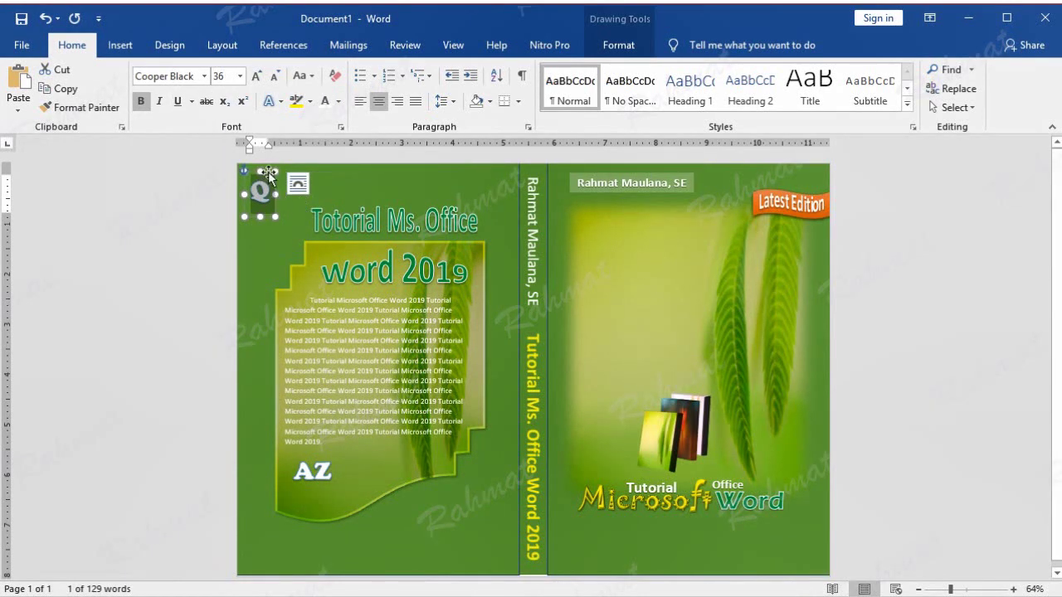
- Move the Q below the AZ letters, bring it to front, and overlap them
{"action": "left_click_drag", "start_coordinate": [265, 174], "coordinate": [322, 479]}
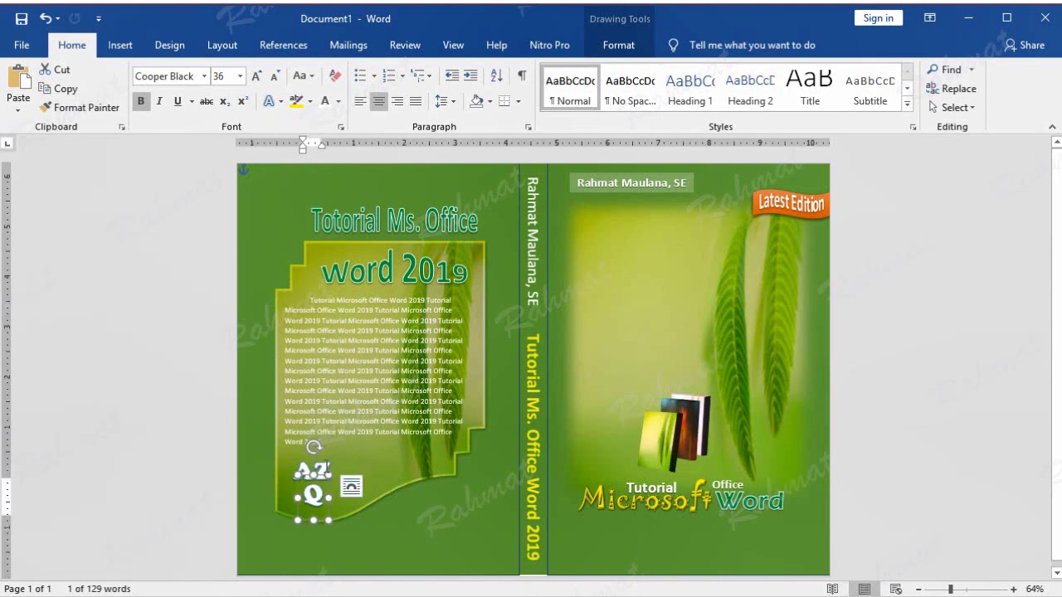
{"action": "right_click", "coordinate": [330, 456]}
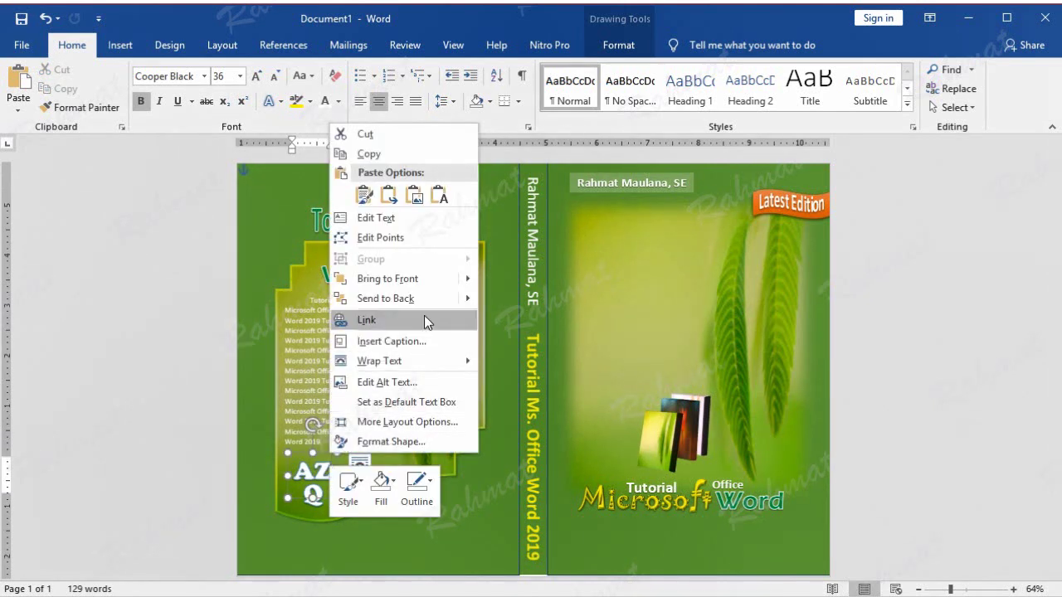
{"action": "mouse_move", "coordinate": [462, 280]}
{"action": "left_click", "coordinate": [503, 284]}
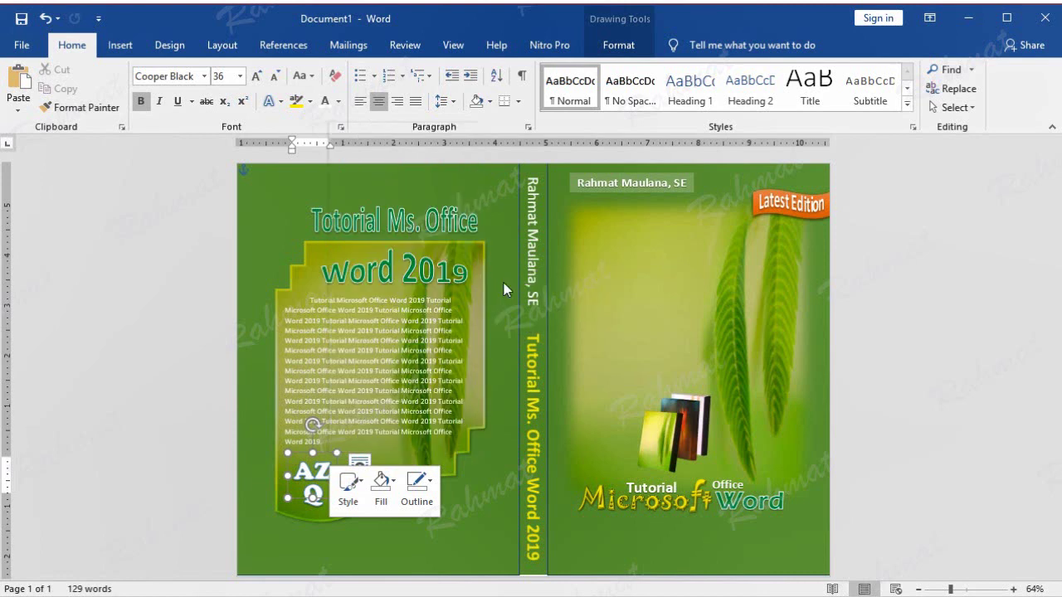
{"action": "left_click", "coordinate": [328, 496]}
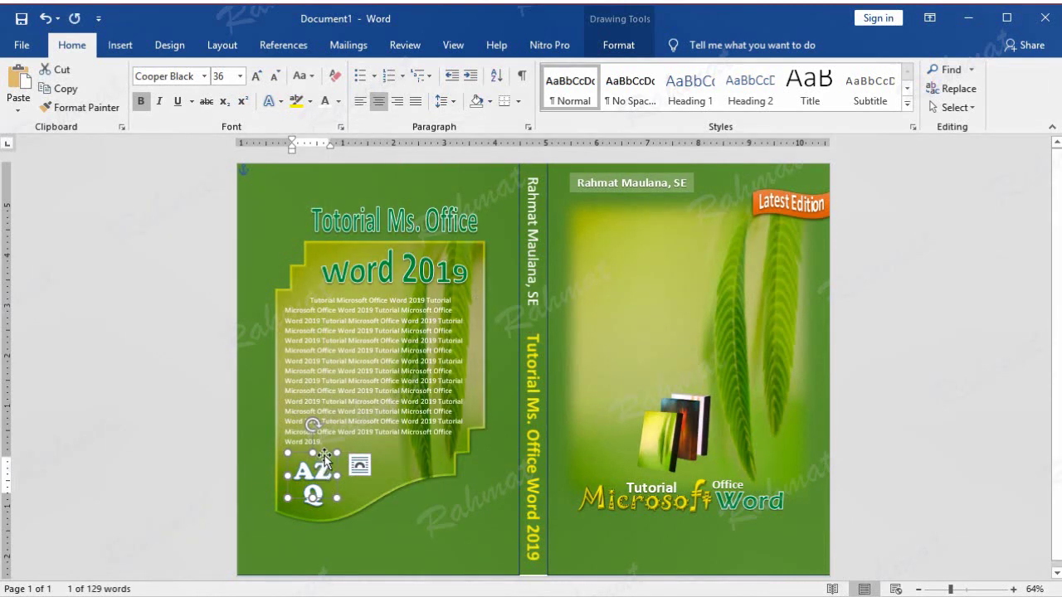
{"action": "left_click_drag", "start_coordinate": [325, 458], "coordinate": [326, 463]}
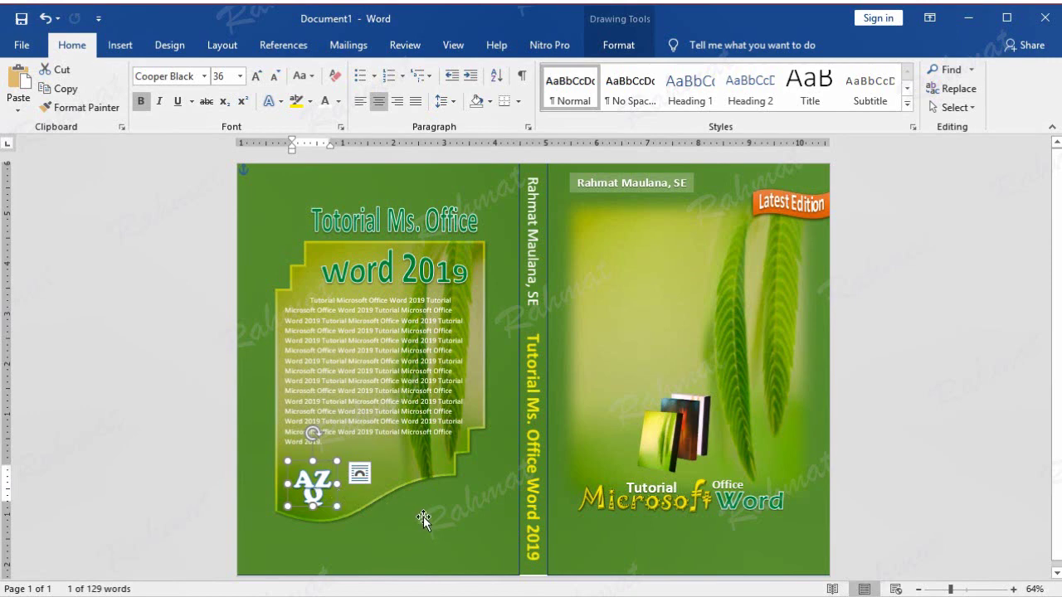
{"action": "left_click", "coordinate": [423, 517]}
{"action": "left_click", "coordinate": [313, 496]}
{"action": "left_click", "coordinate": [314, 507]}
{"action": "left_click_drag", "start_coordinate": [314, 507], "coordinate": [314, 496]}
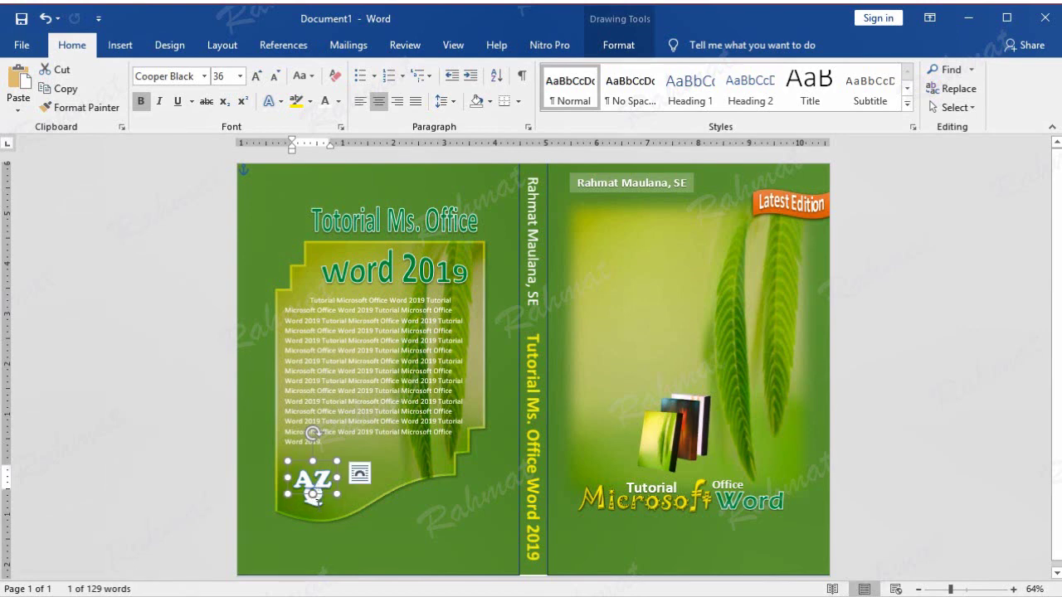
{"action": "left_click", "coordinate": [312, 495]}
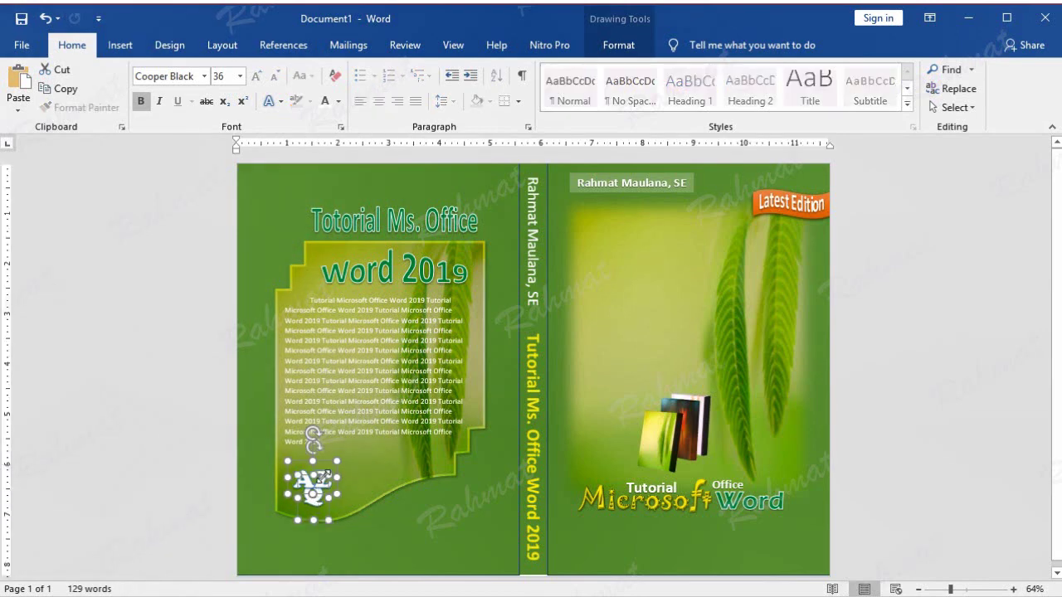
- Group the AZ and Q letters into one logo and nudge it slightly down
{"action": "right_click", "coordinate": [323, 474]}
{"action": "mouse_move", "coordinate": [453, 298]}
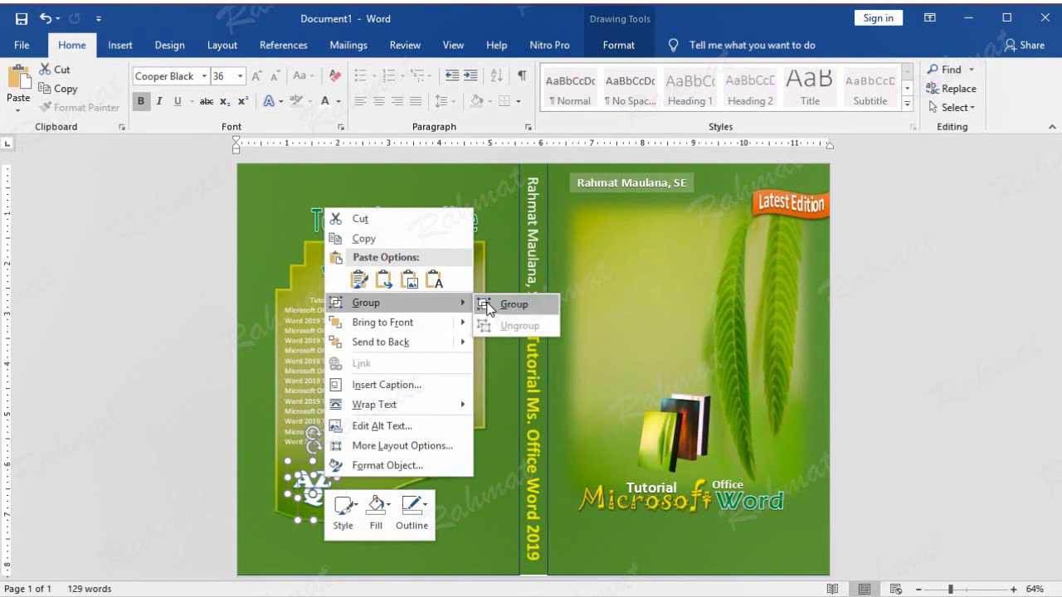
{"action": "left_click", "coordinate": [512, 303]}
{"action": "left_click_drag", "start_coordinate": [328, 457], "coordinate": [334, 465]}
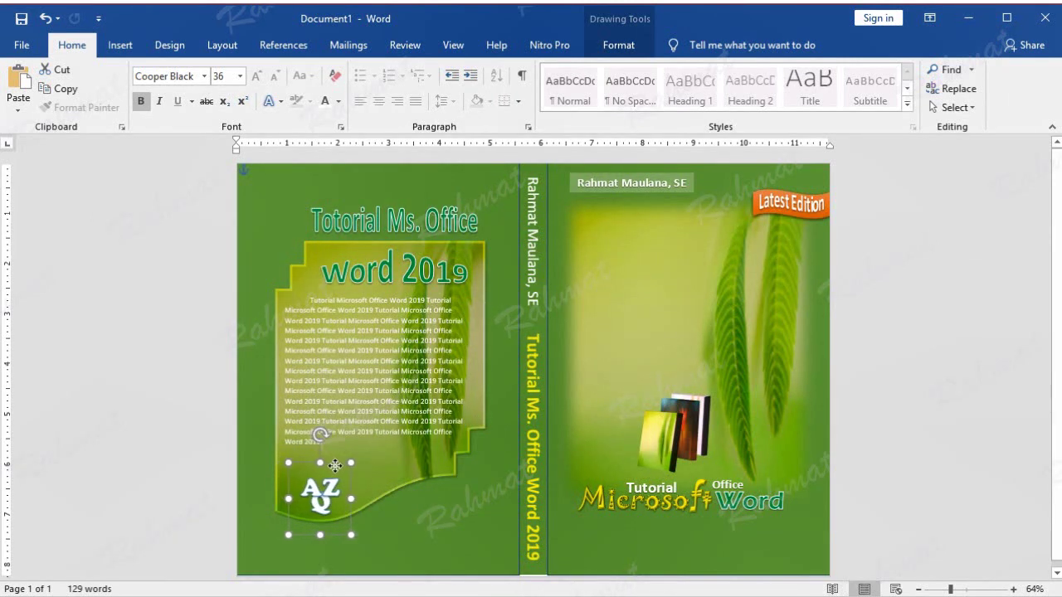
{"action": "left_click_drag", "start_coordinate": [334, 465], "coordinate": [333, 467]}
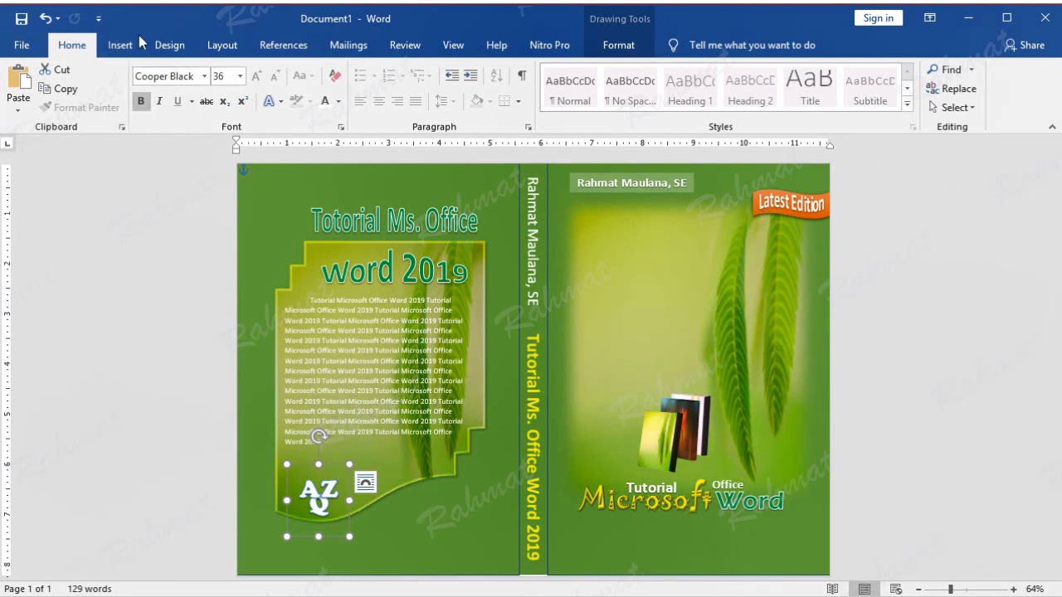
- Apply the white, blue-outlined WordArt style to the logo and delete the extra AZ copy
{"action": "left_click", "coordinate": [121, 47]}
{"action": "left_click", "coordinate": [828, 88]}
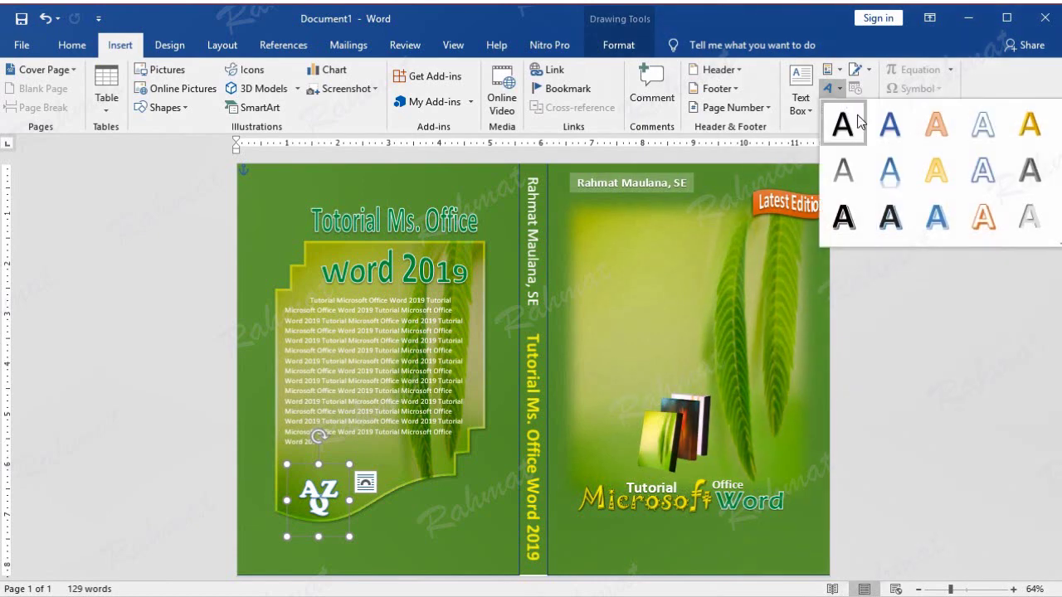
{"action": "left_click", "coordinate": [978, 124]}
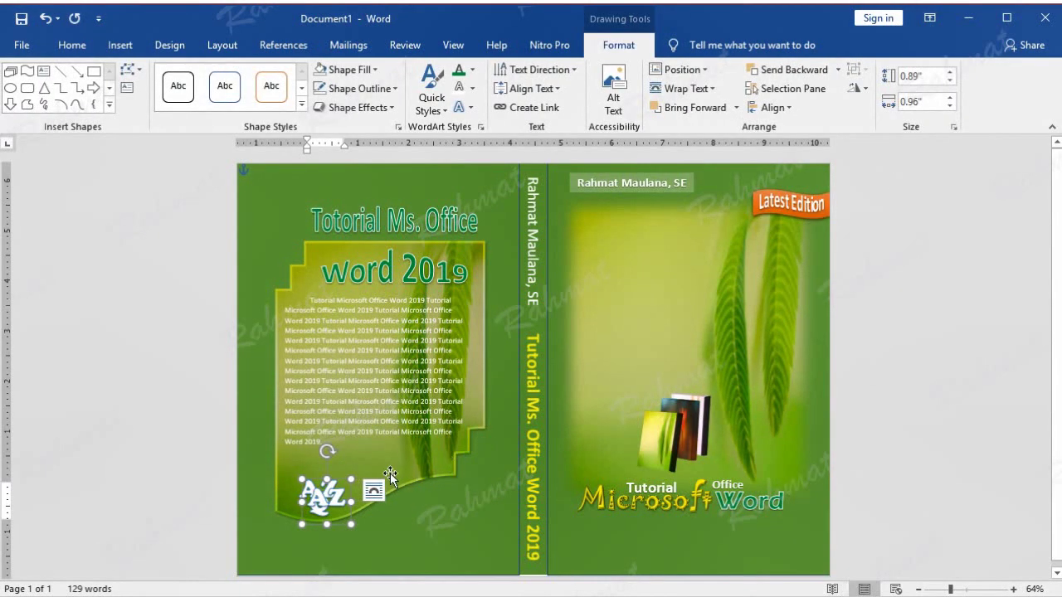
{"action": "left_click_drag", "start_coordinate": [392, 472], "coordinate": [408, 428]}
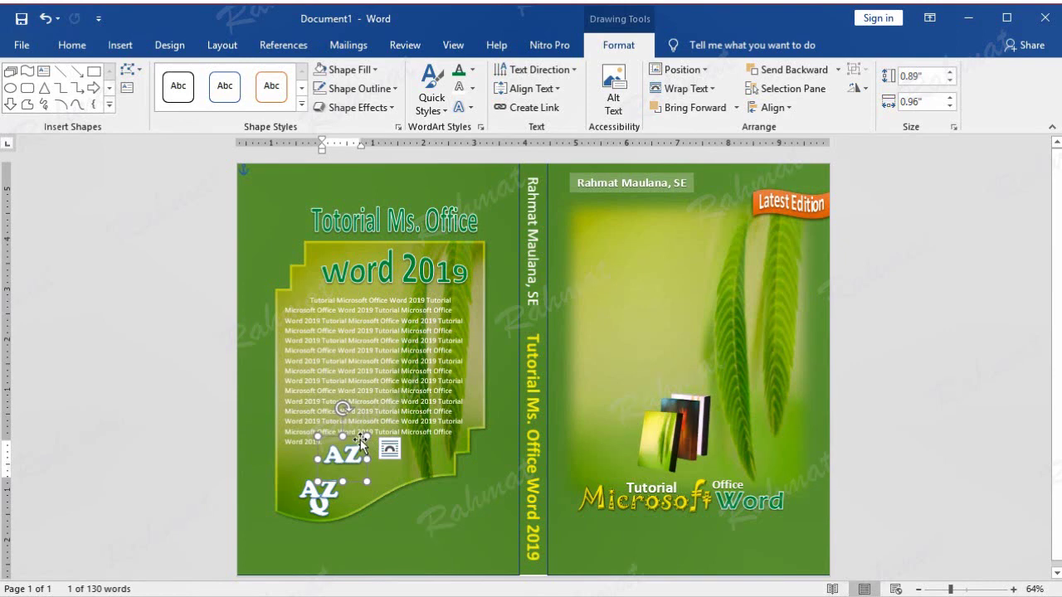
{"action": "key", "text": "Delete"}
{"action": "left_click", "coordinate": [258, 203]}
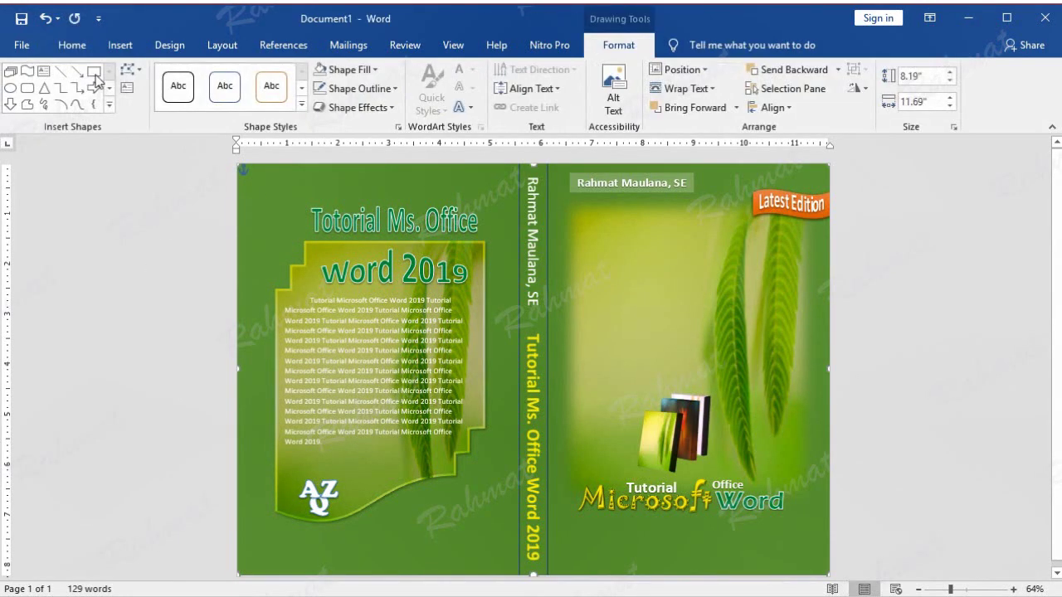
{"action": "left_click", "coordinate": [118, 46]}
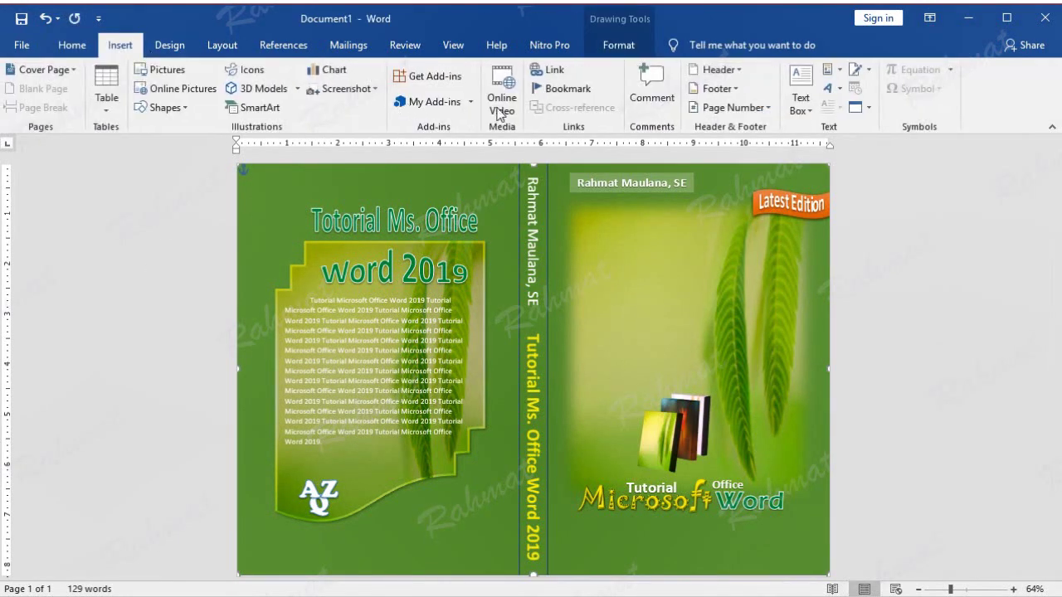
- Insert a WordArt text box reading 'AZQNET Publisher', correcting the typing mistakes
{"action": "left_click", "coordinate": [837, 87]}
{"action": "left_click", "coordinate": [991, 124]}
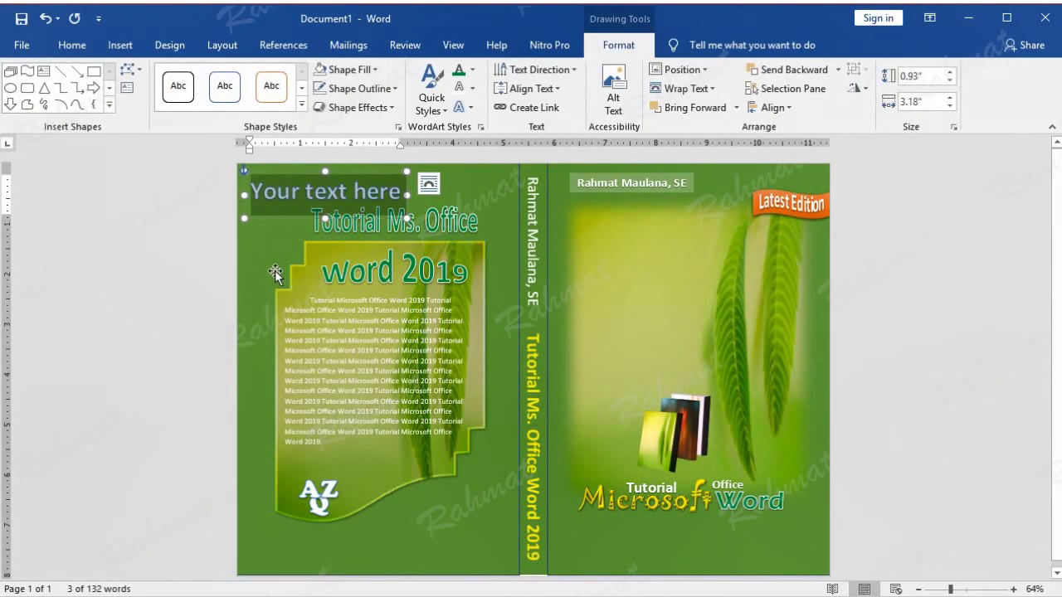
{"action": "key", "text": "BackSpace"}
{"action": "type", "text": "azqnet"}
{"action": "key", "text": "BackSpace"}
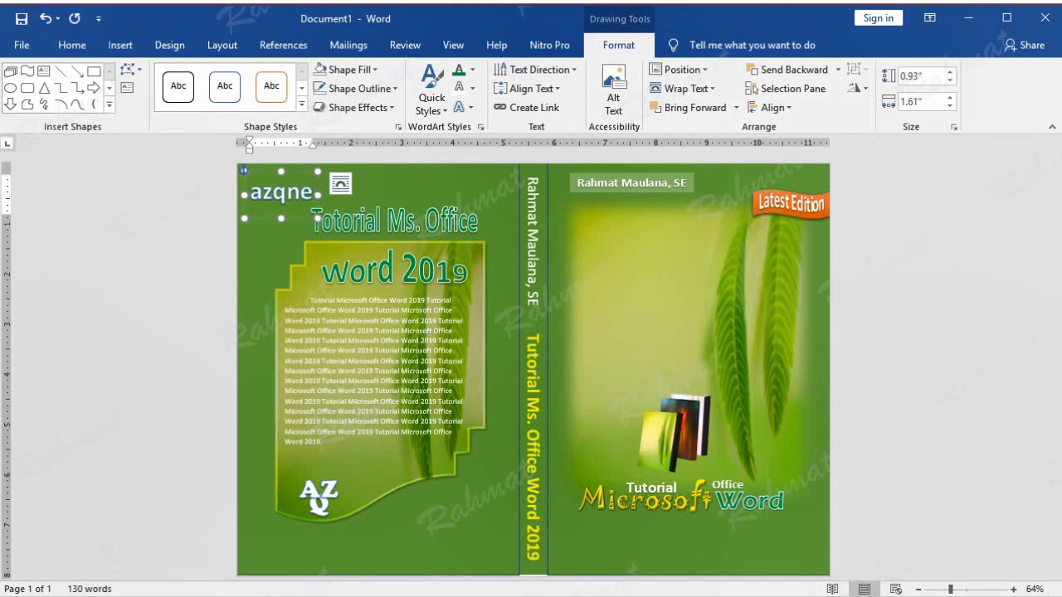
{"action": "key", "text": "BackSpace"}
{"action": "key", "text": "BackSpace"}
{"action": "key", "text": "BackSpace"}
{"action": "key", "text": "BackSpace"}
{"action": "key", "text": "BackSpace"}
{"action": "type", "text": "AZQNET"}
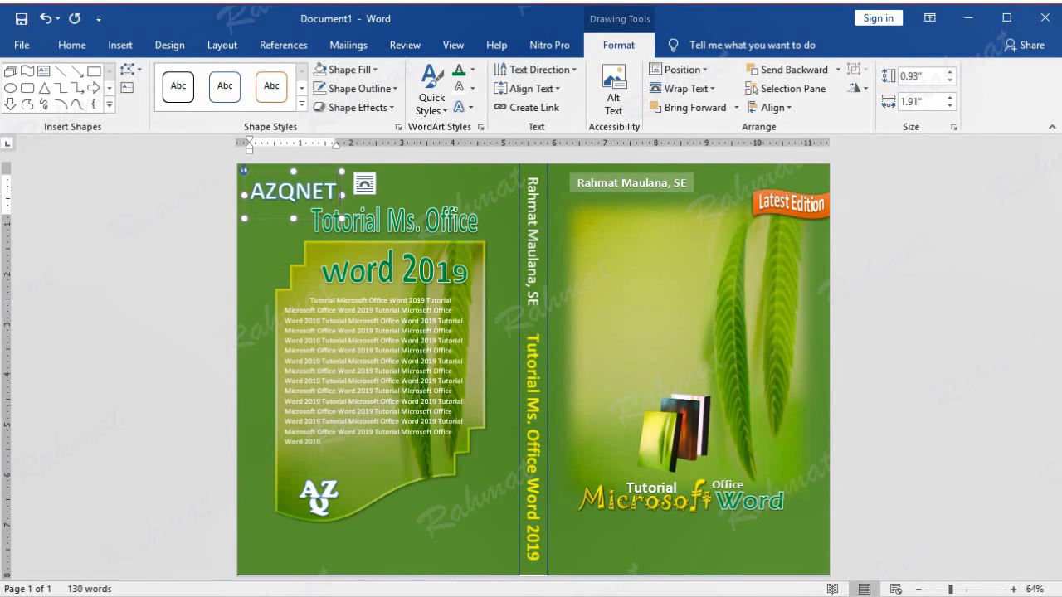
{"action": "type", "text": "pUBLISHER"}
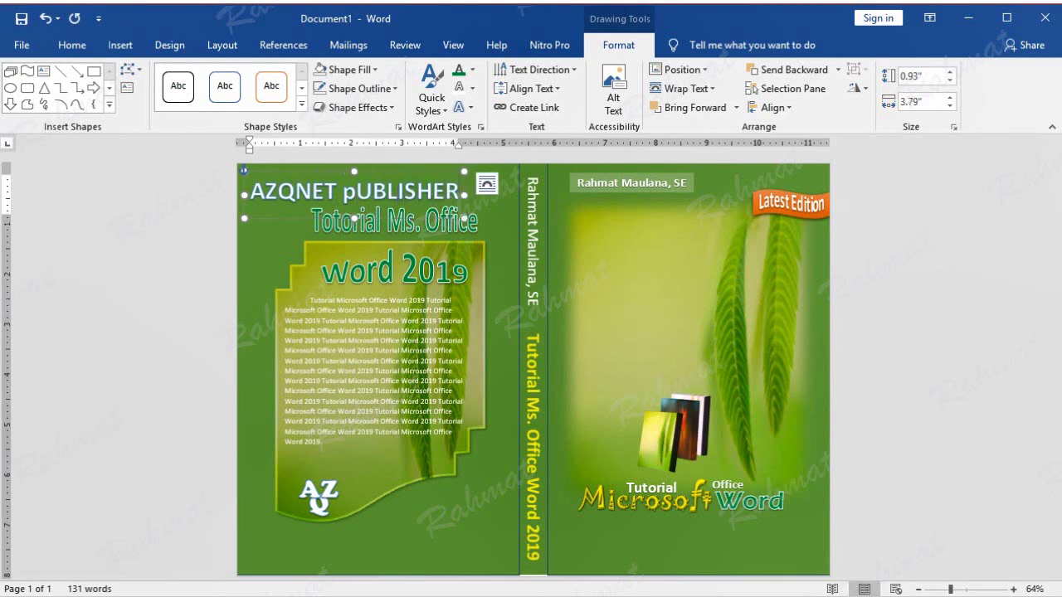
{"action": "key", "text": "BackSpace"}
{"action": "key", "text": "BackSpace"}
{"action": "key", "text": "BackSpace"}
{"action": "key", "text": "BackSpace"}
{"action": "key", "text": "BackSpace"}
{"action": "key", "text": "BackSpace"}
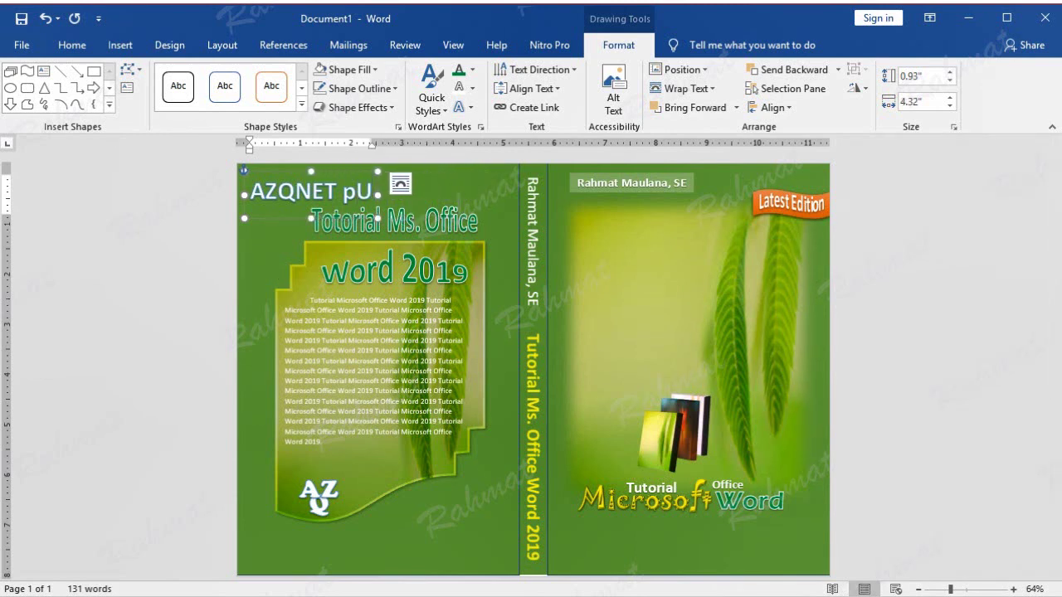
{"action": "key", "text": "BackSpace"}
{"action": "key", "text": "BackSpace"}
{"action": "key", "text": "BackSpace"}
{"action": "type", "text": "pU"}
{"action": "key", "text": "BackSpace"}
{"action": "key", "text": "BackSpace"}
{"action": "type", "text": "Publisg"}
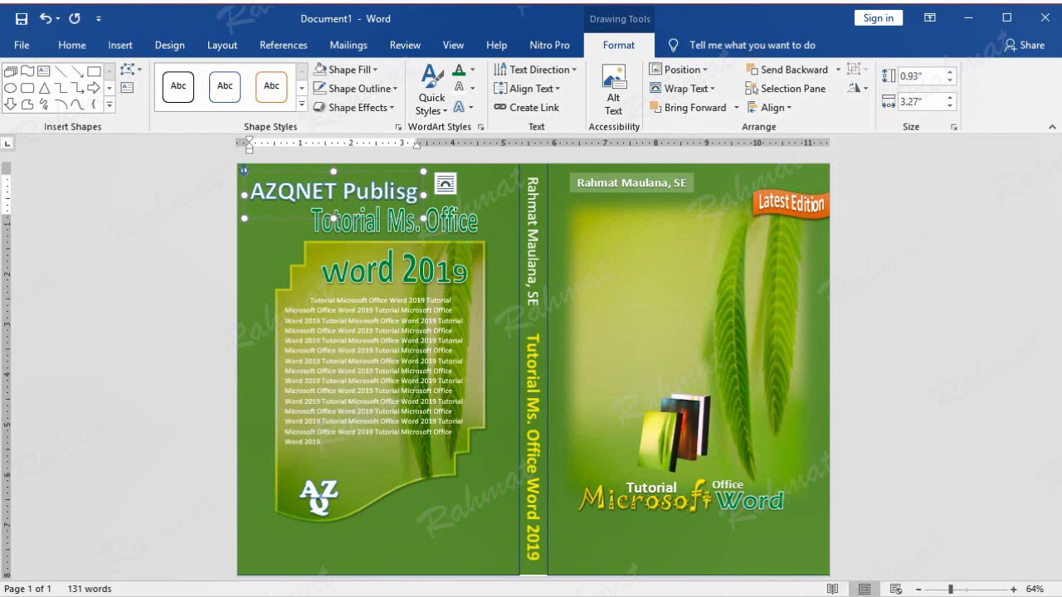
{"action": "key", "text": "BackSpace"}
{"action": "type", "text": "her"}
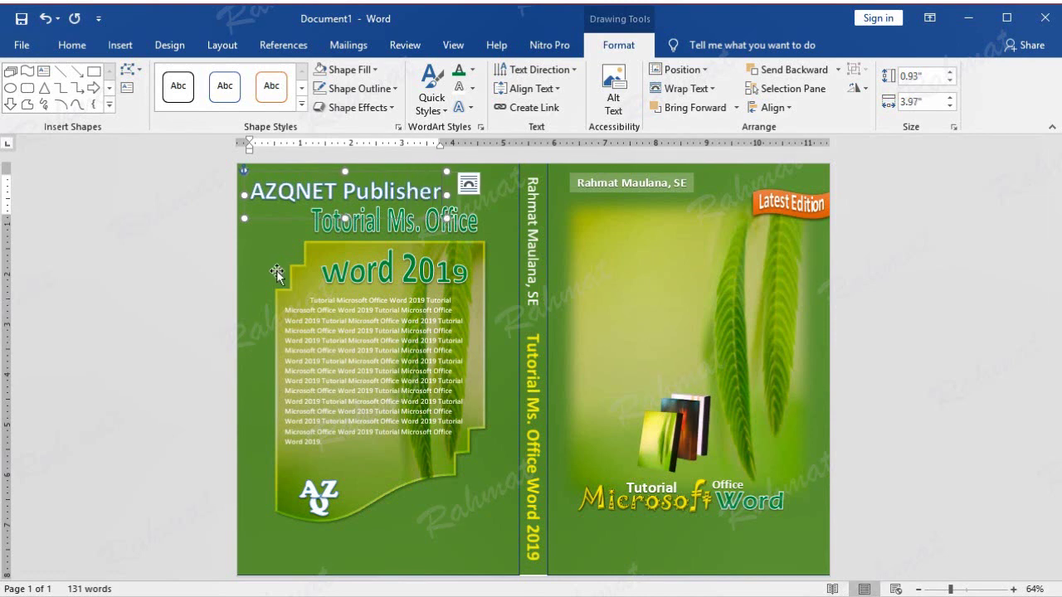
- Set 'AZQNET Publisher' to 22 pt and place it just above the AZ logo
{"action": "triple_click", "coordinate": [410, 189]}
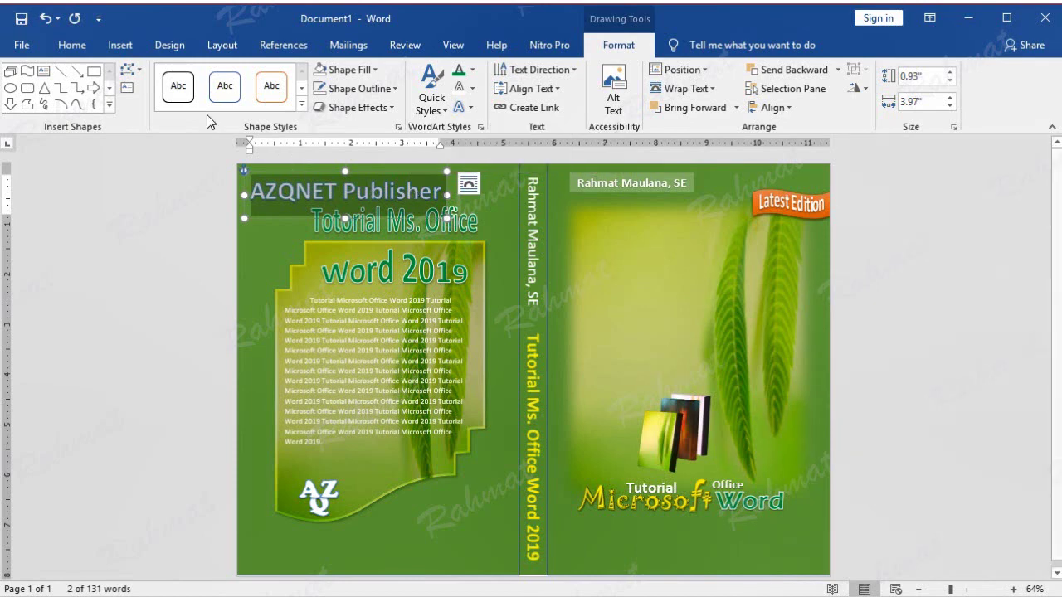
{"action": "left_click", "coordinate": [72, 45]}
{"action": "left_click", "coordinate": [239, 75]}
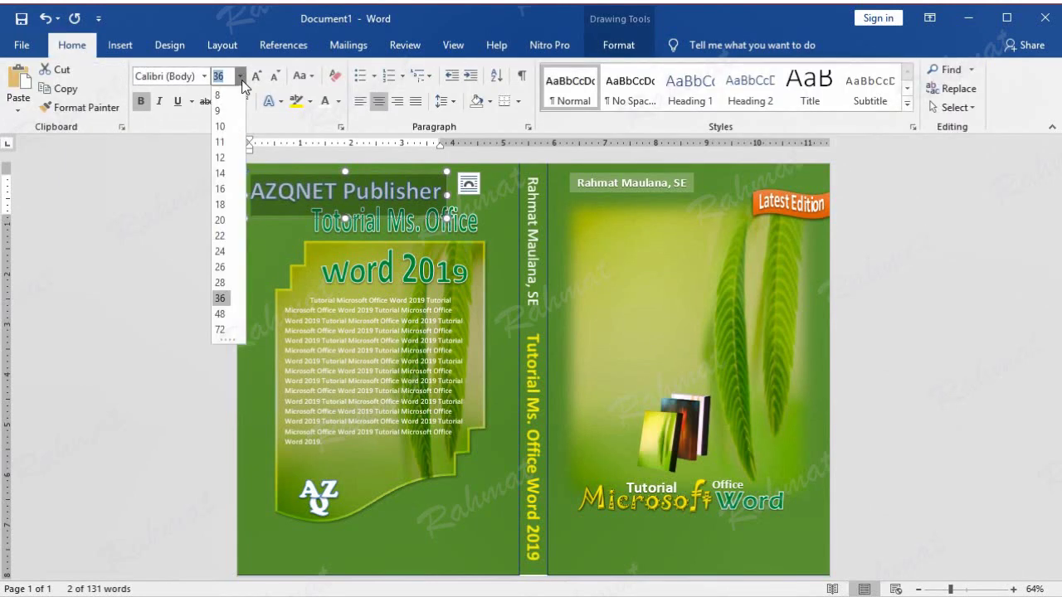
{"action": "left_click", "coordinate": [236, 233]}
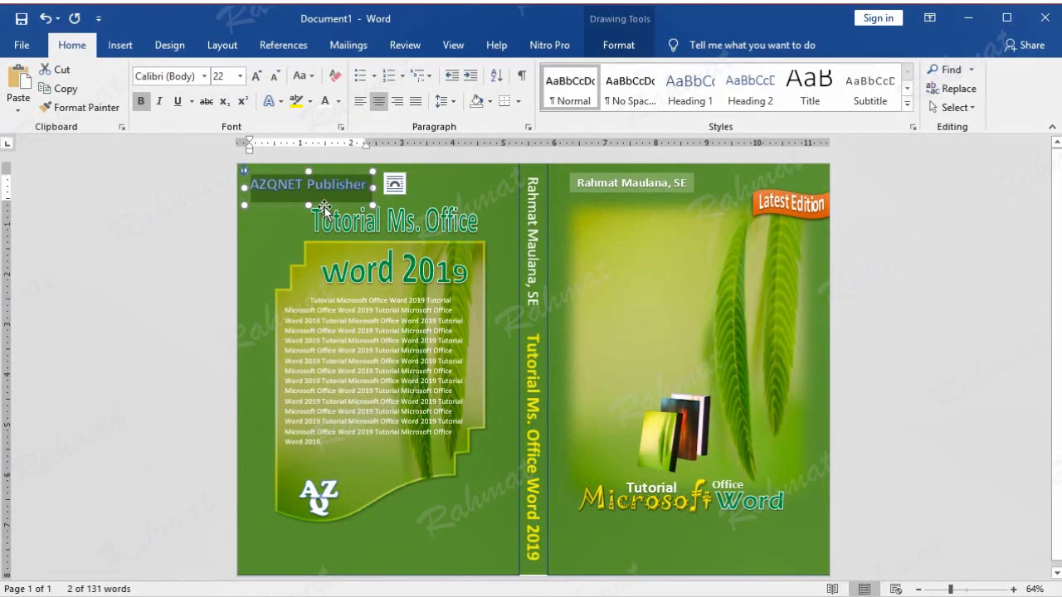
{"action": "left_click_drag", "start_coordinate": [326, 206], "coordinate": [363, 478]}
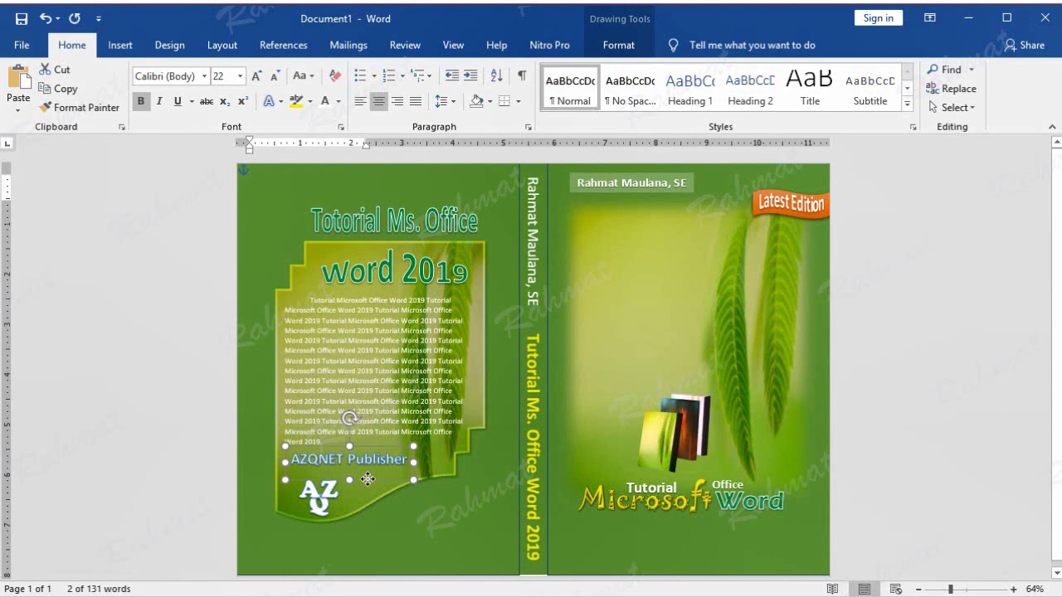
{"action": "left_click_drag", "start_coordinate": [362, 478], "coordinate": [361, 478]}
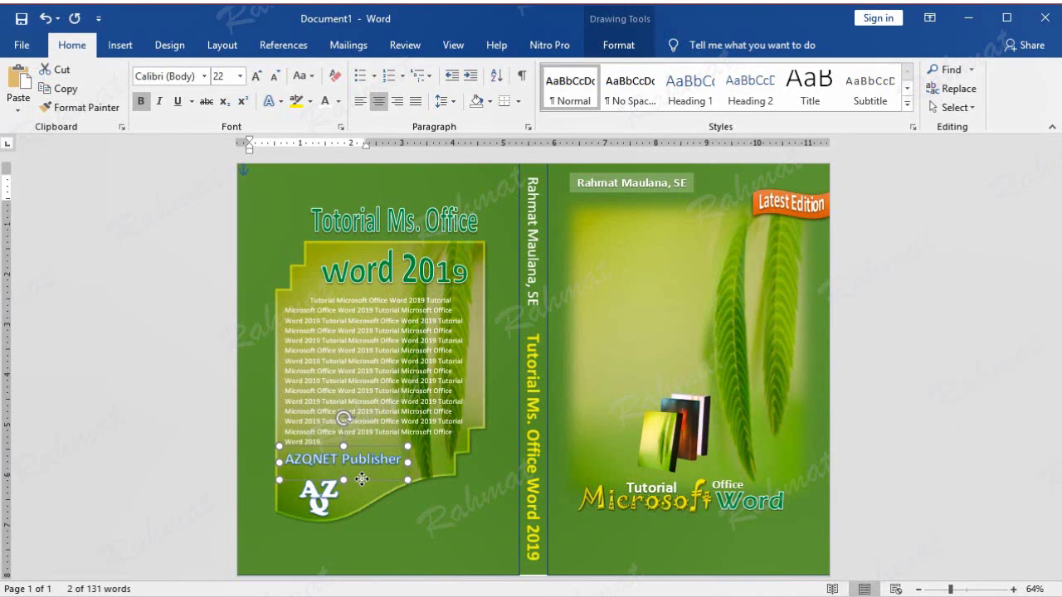
{"action": "left_click_drag", "start_coordinate": [362, 478], "coordinate": [361, 480]}
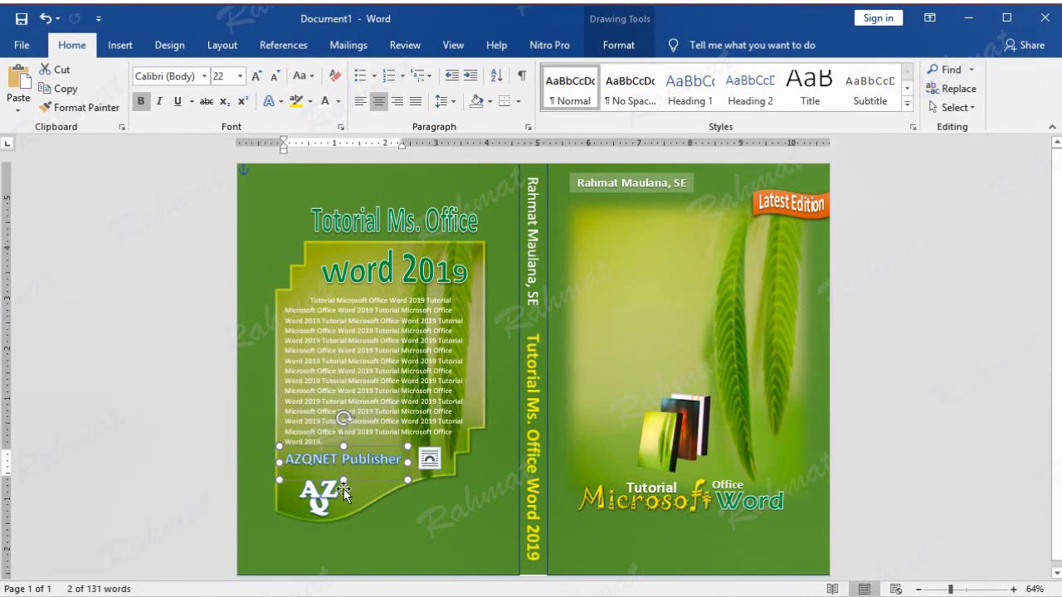
{"action": "left_click", "coordinate": [119, 44]}
{"action": "left_click", "coordinate": [301, 202]}
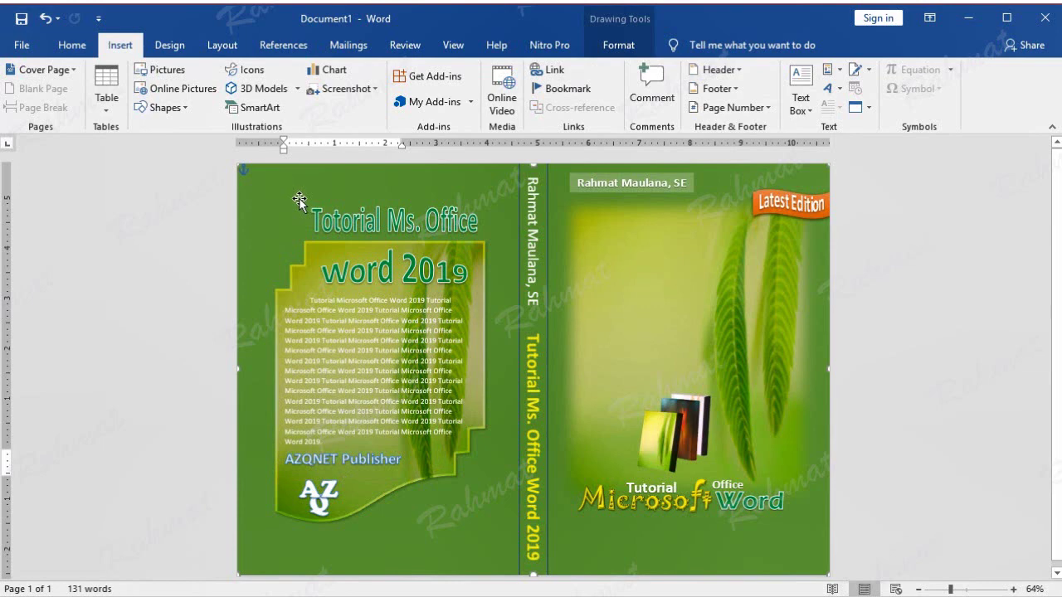
{"action": "left_click", "coordinate": [840, 90]}
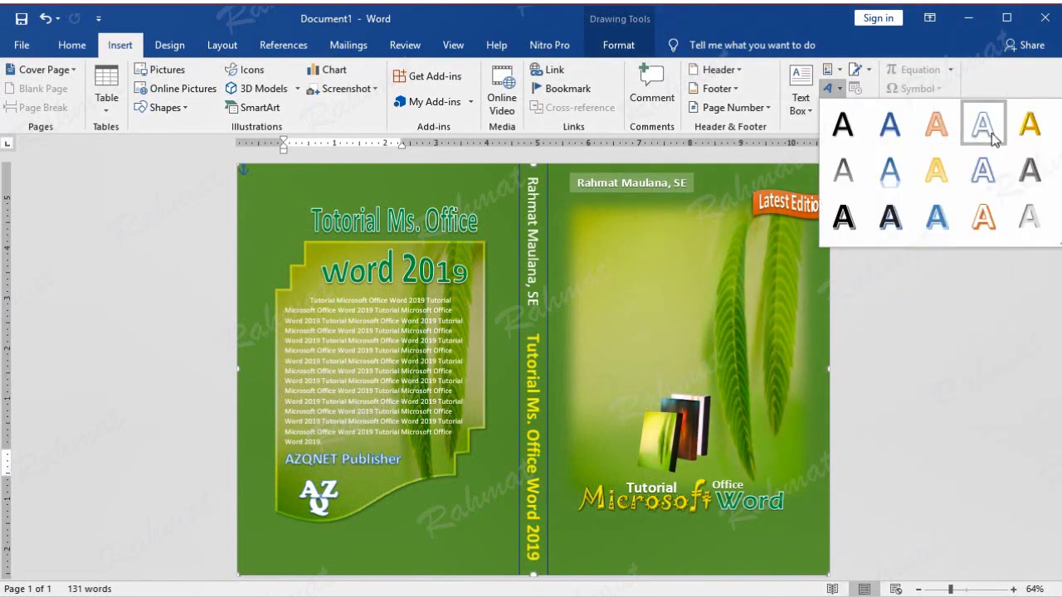
{"action": "left_click", "coordinate": [990, 129]}
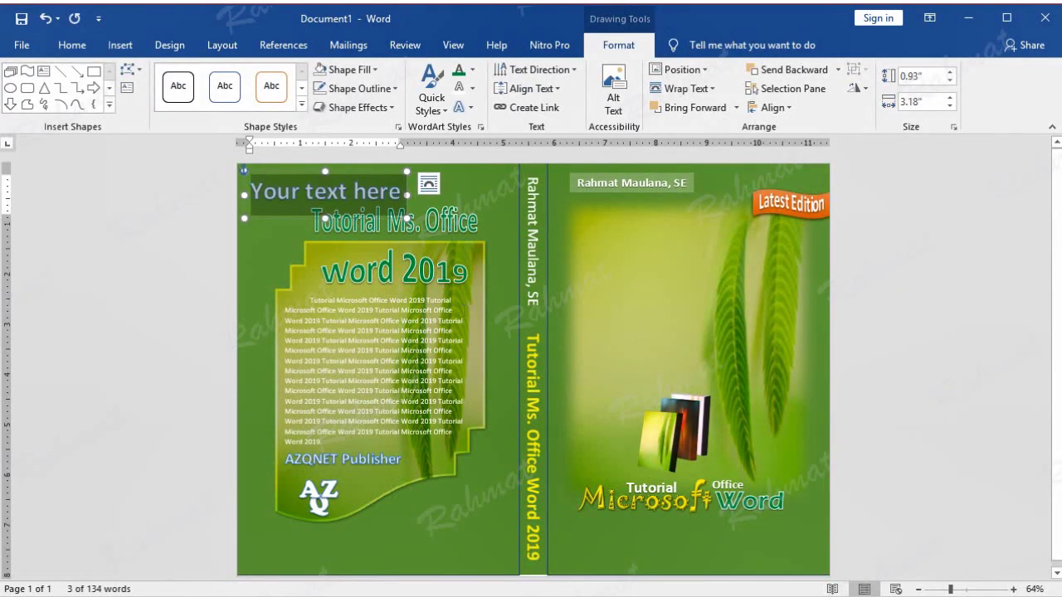
{"action": "type", "text": "Websu"}
{"action": "key", "text": "BackSpace"}
{"action": "type", "text": "ite"}
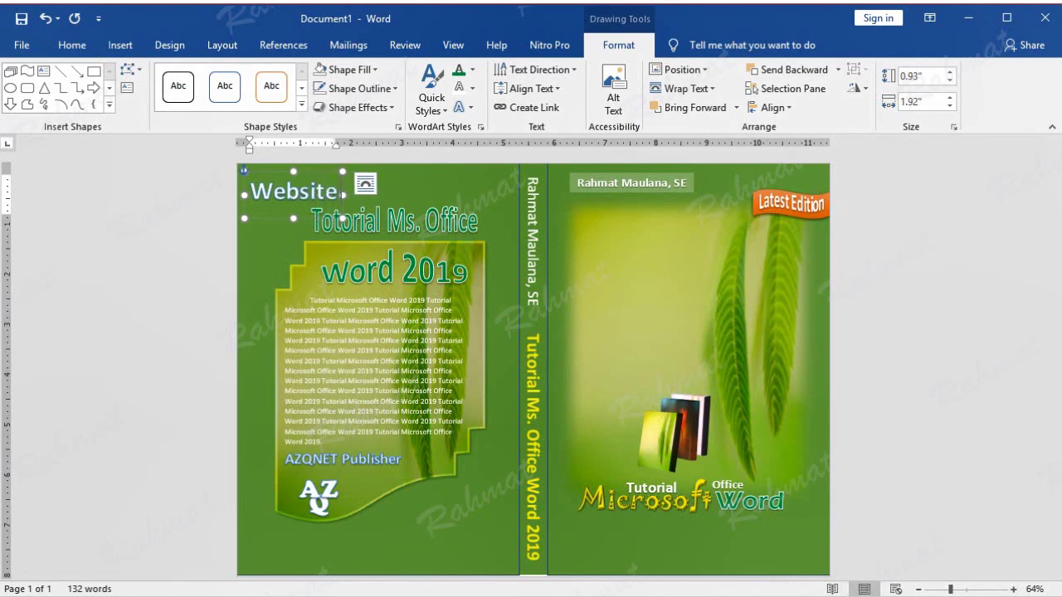
{"action": "type", "text": " :"}
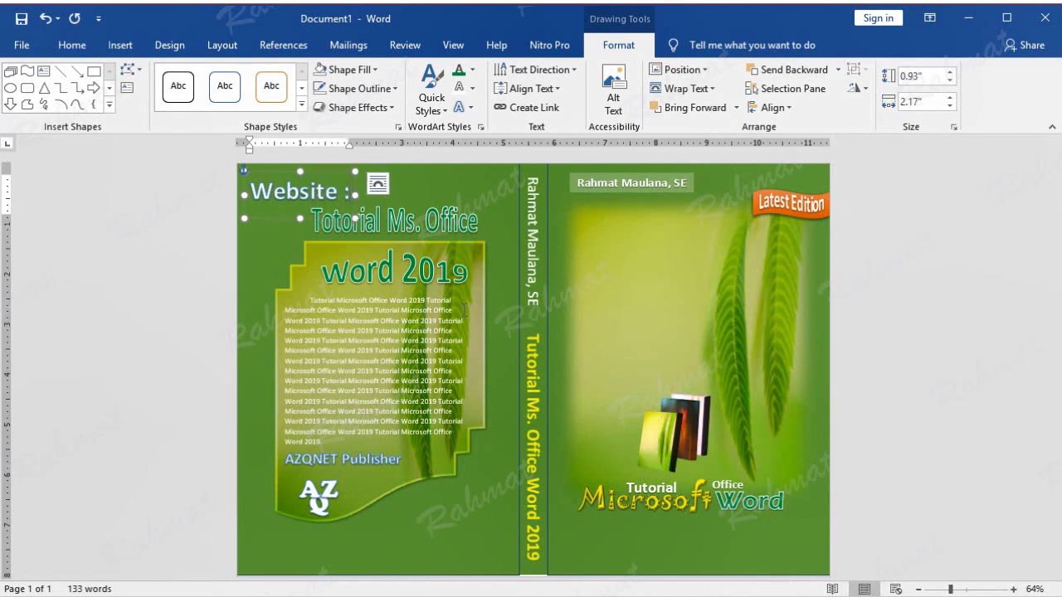
{"action": "type", "text": " Https"}
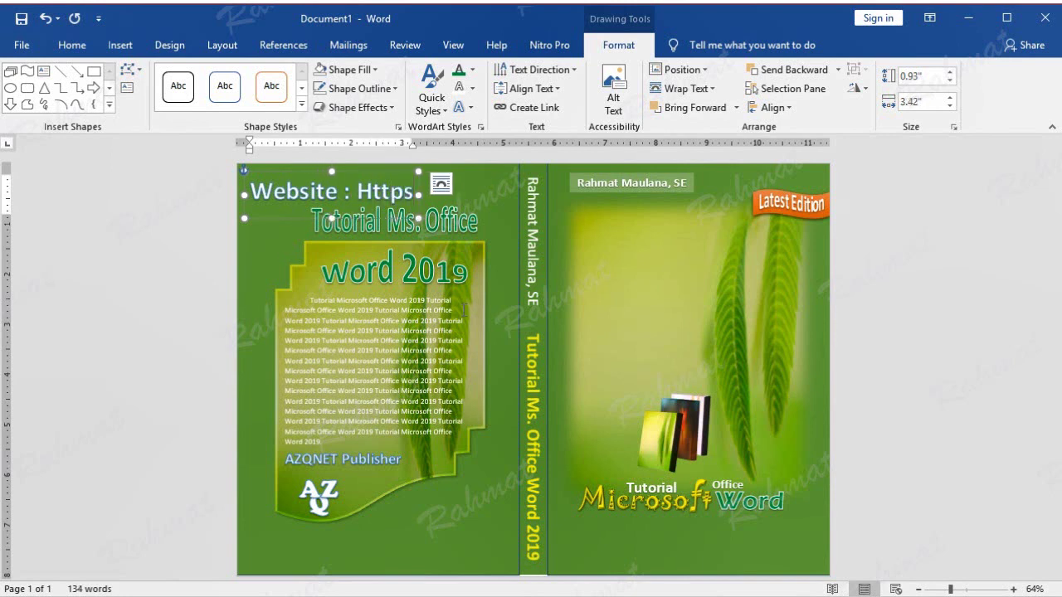
{"action": "type", "text": "://www"}
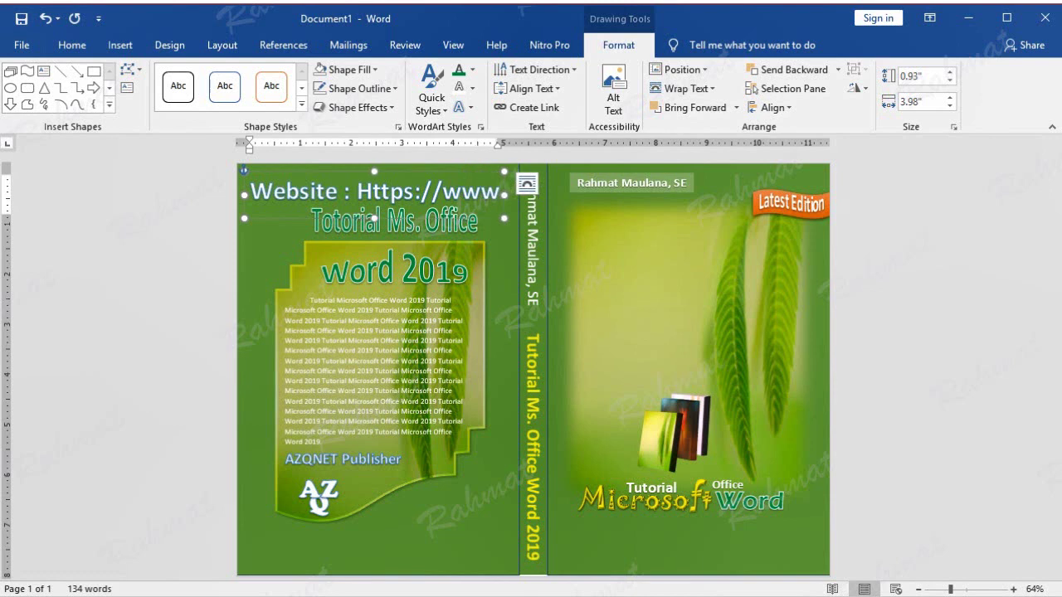
{"action": "type", "text": ".azqnet.c"}
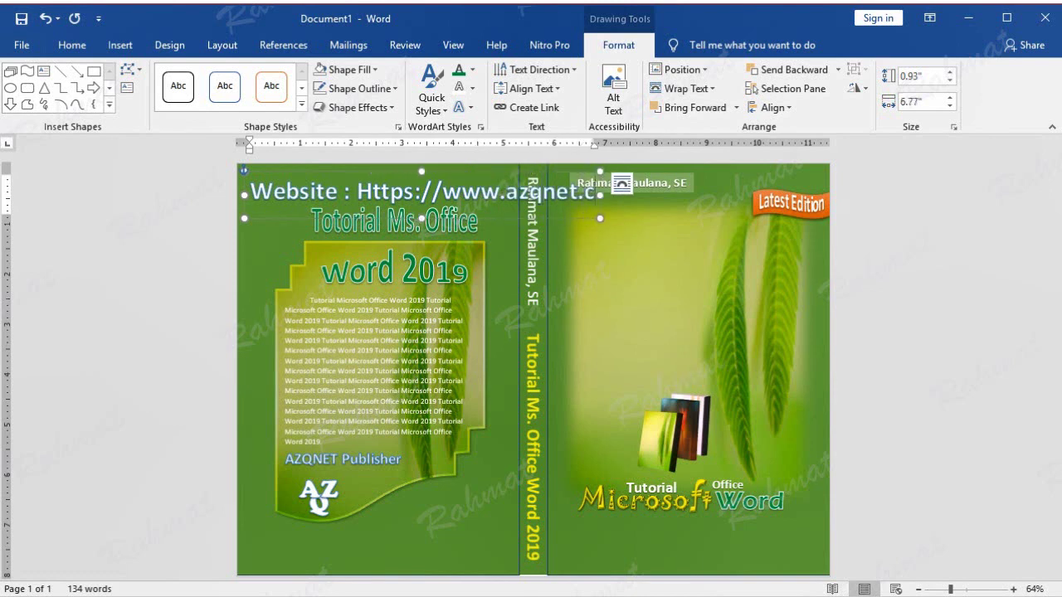
{"action": "type", "text": "om"}
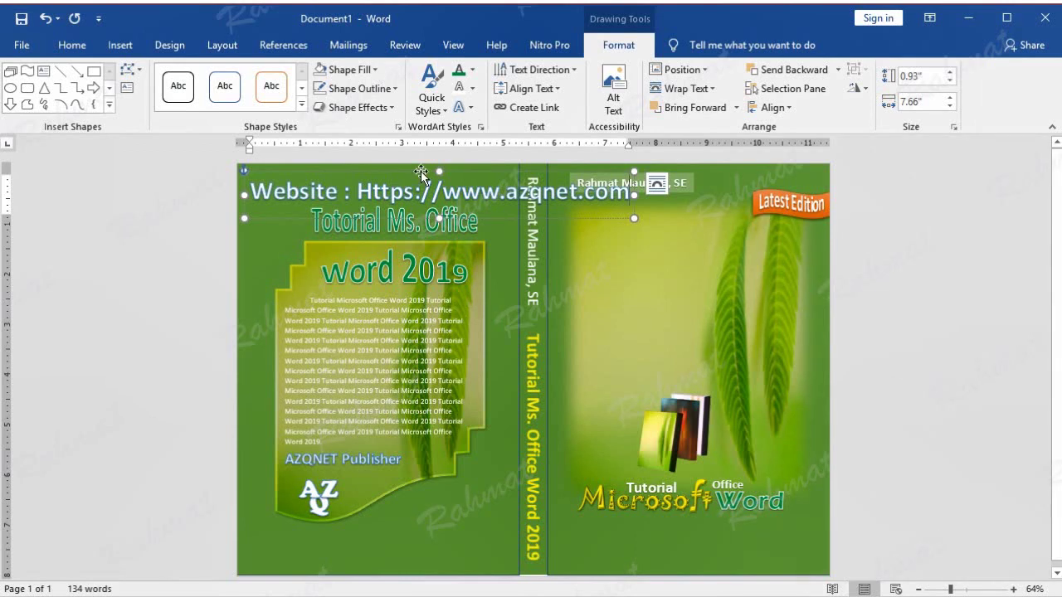
- Make the website text a small size, white fill, with no outline
{"action": "double_click", "coordinate": [421, 194]}
{"action": "triple_click", "coordinate": [418, 194]}
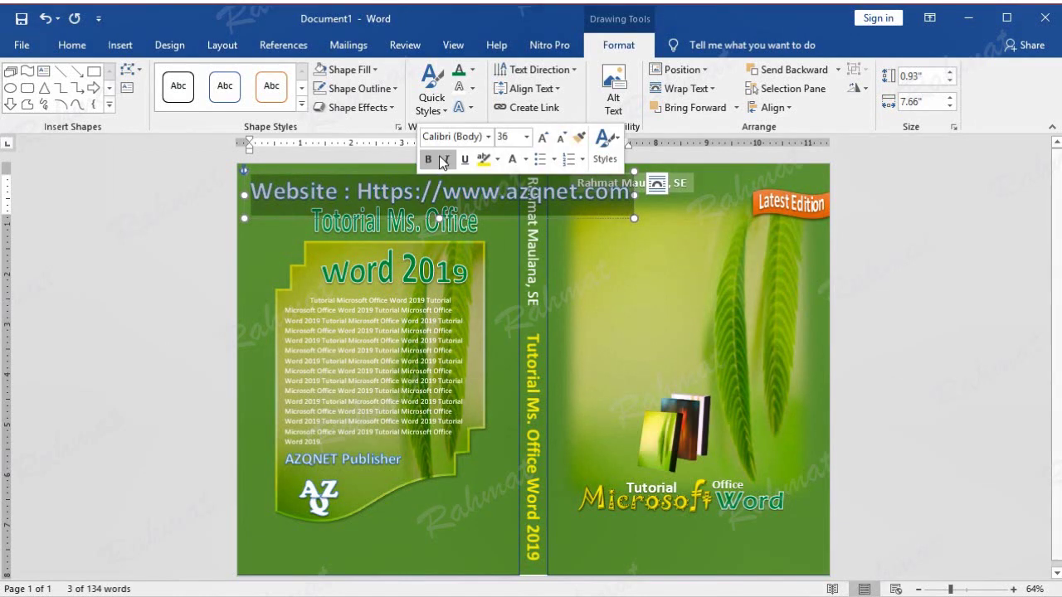
{"action": "left_click", "coordinate": [526, 138]}
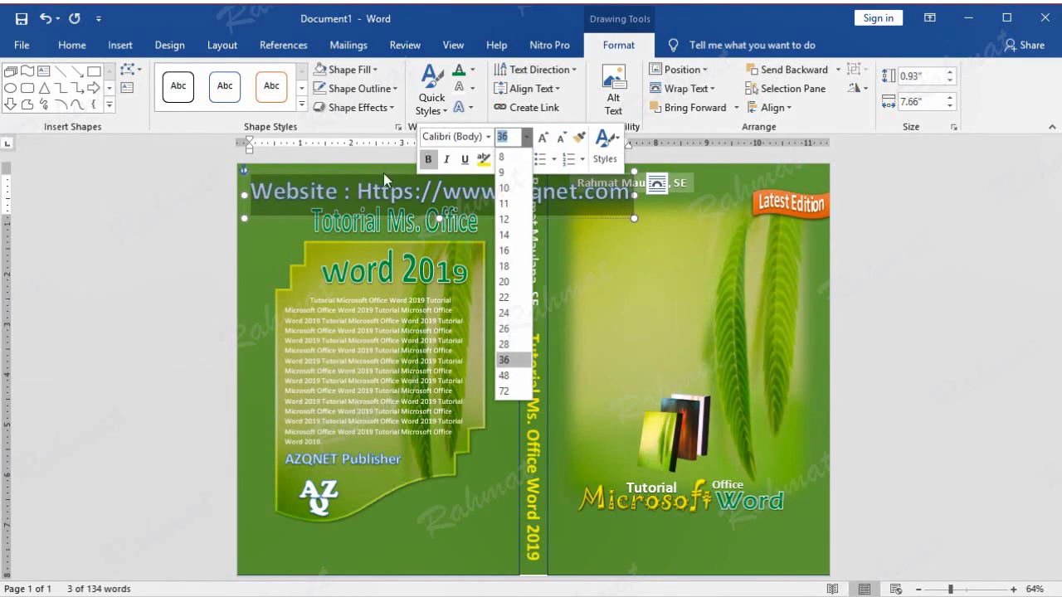
{"action": "left_click", "coordinate": [506, 219]}
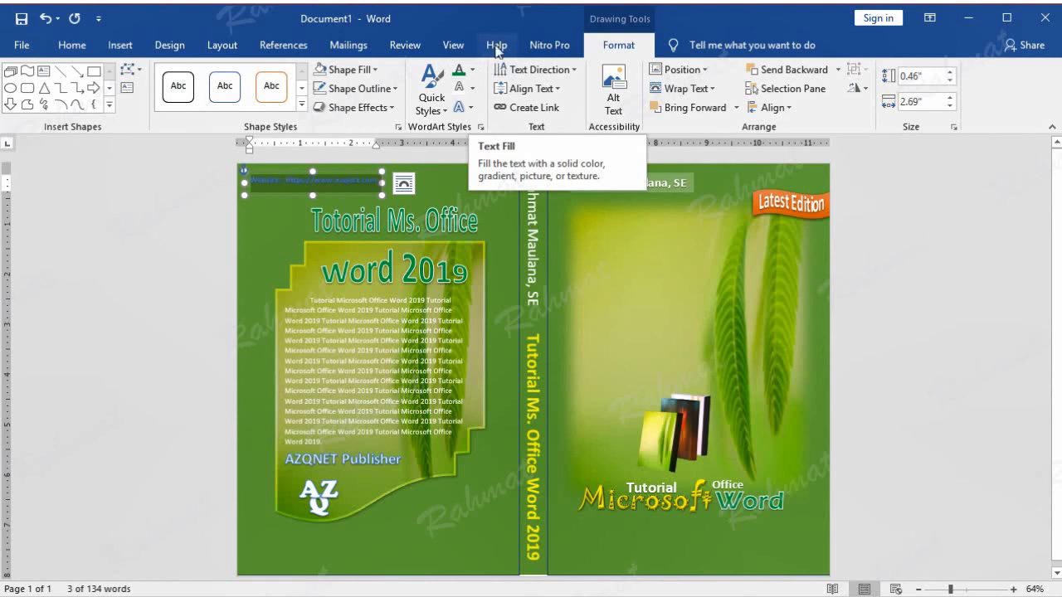
{"action": "left_click", "coordinate": [471, 75]}
{"action": "left_click", "coordinate": [459, 126]}
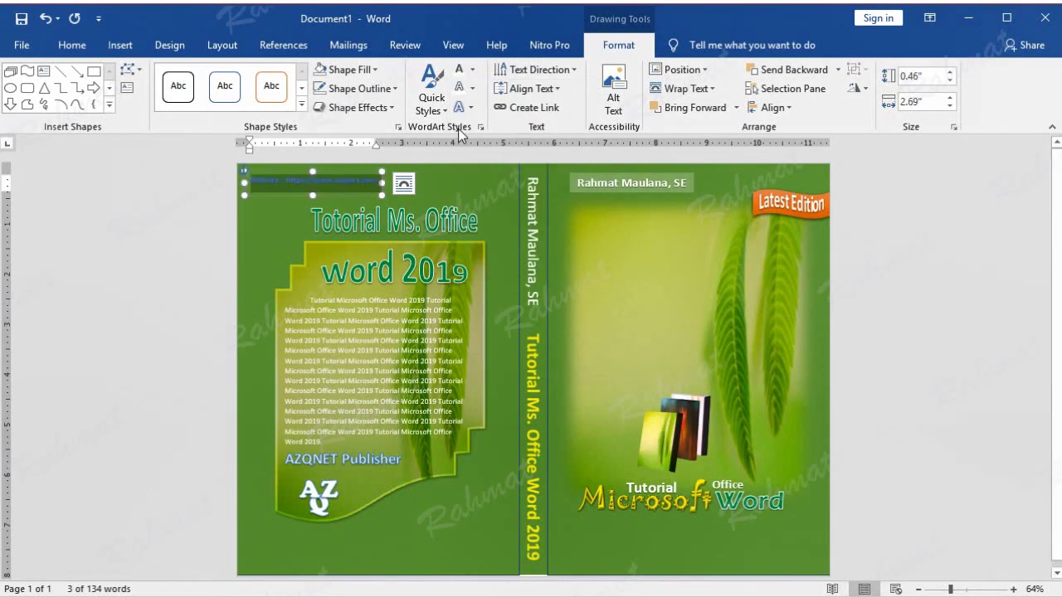
{"action": "left_click", "coordinate": [471, 88]}
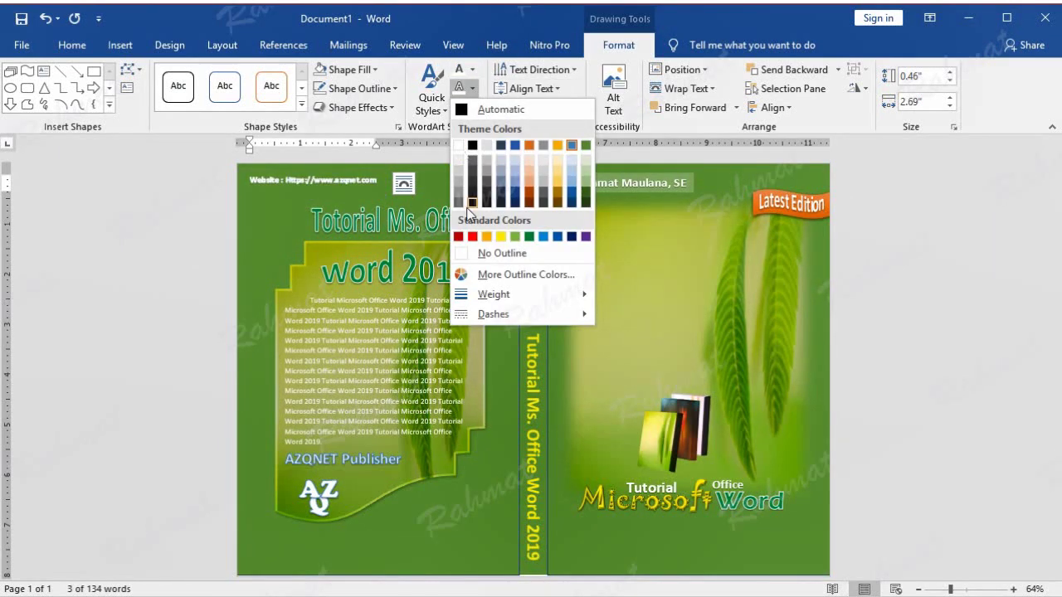
{"action": "left_click", "coordinate": [482, 252]}
- Move the website line just beneath AZQNET Publisher
{"action": "left_click", "coordinate": [358, 171]}
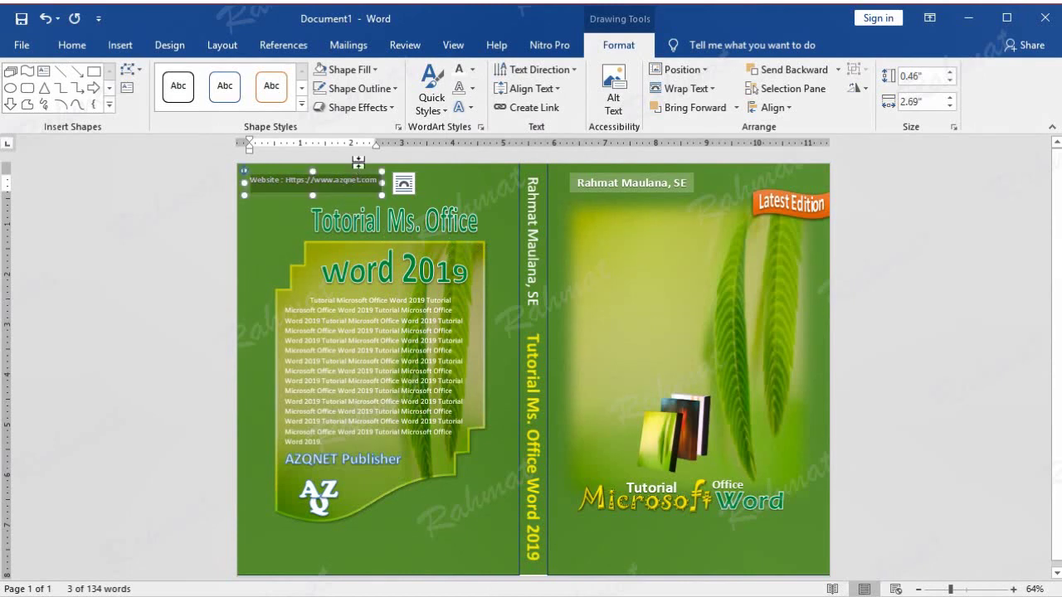
{"action": "left_click_drag", "start_coordinate": [358, 171], "coordinate": [393, 459]}
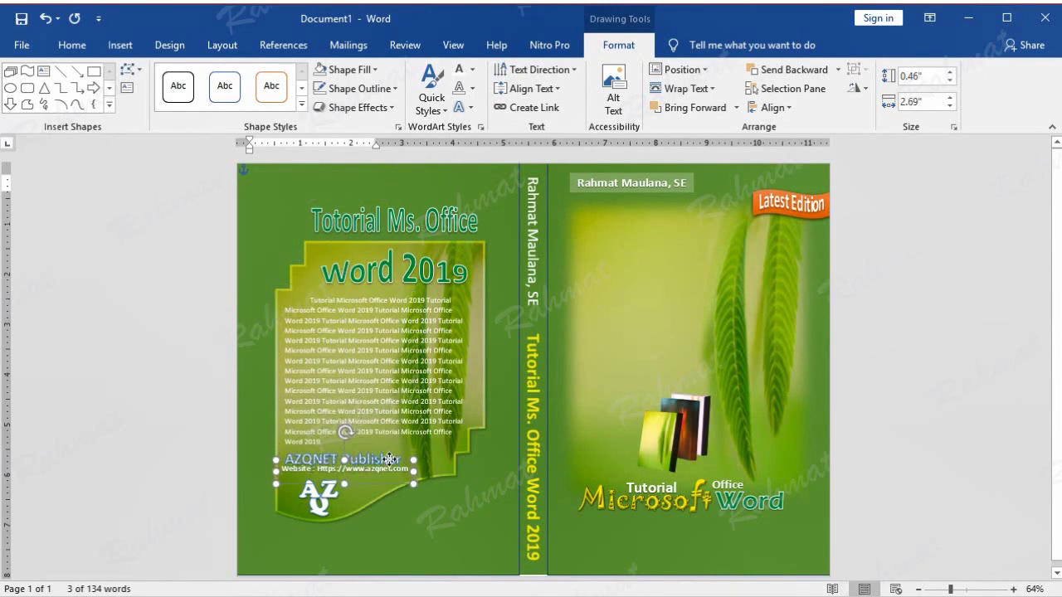
{"action": "left_click_drag", "start_coordinate": [393, 459], "coordinate": [393, 459]}
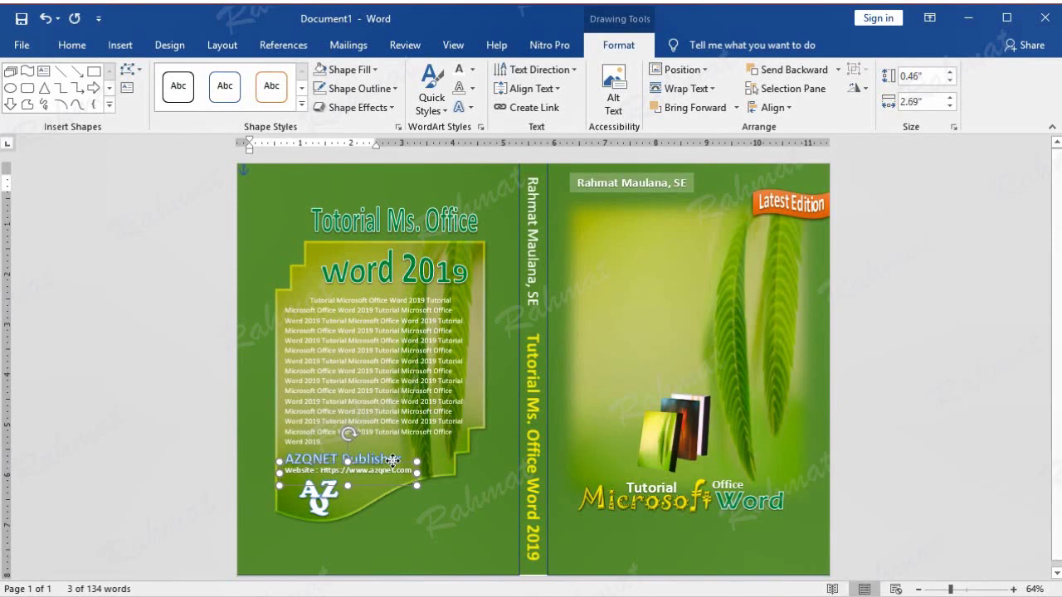
{"action": "left_click", "coordinate": [503, 448]}
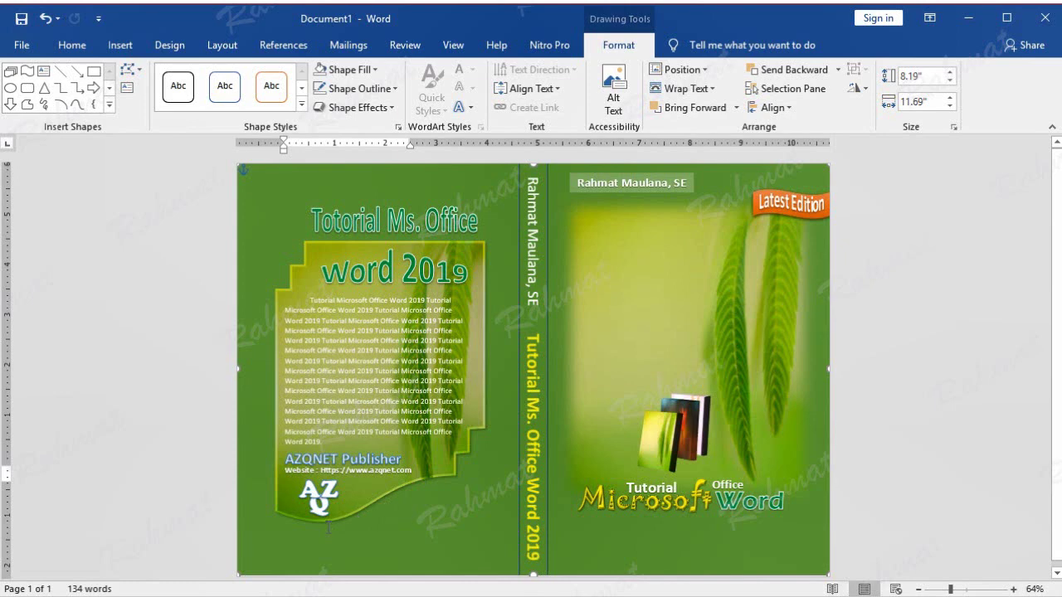
- Draw a small star shape right next to the AZQ logo
{"action": "left_click", "coordinate": [120, 46]}
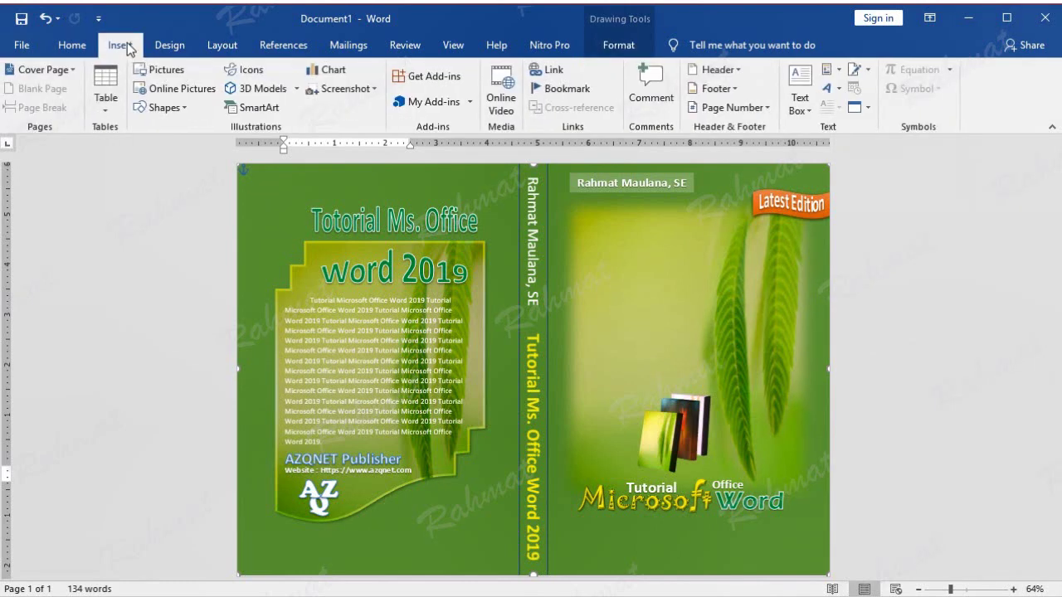
{"action": "left_click", "coordinate": [176, 108]}
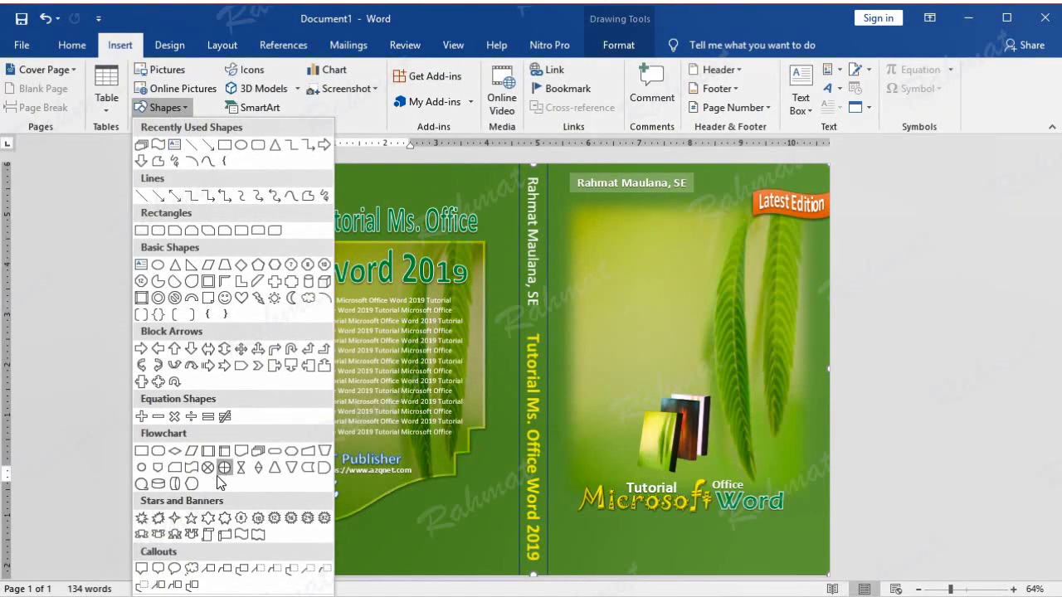
{"action": "left_click", "coordinate": [191, 519]}
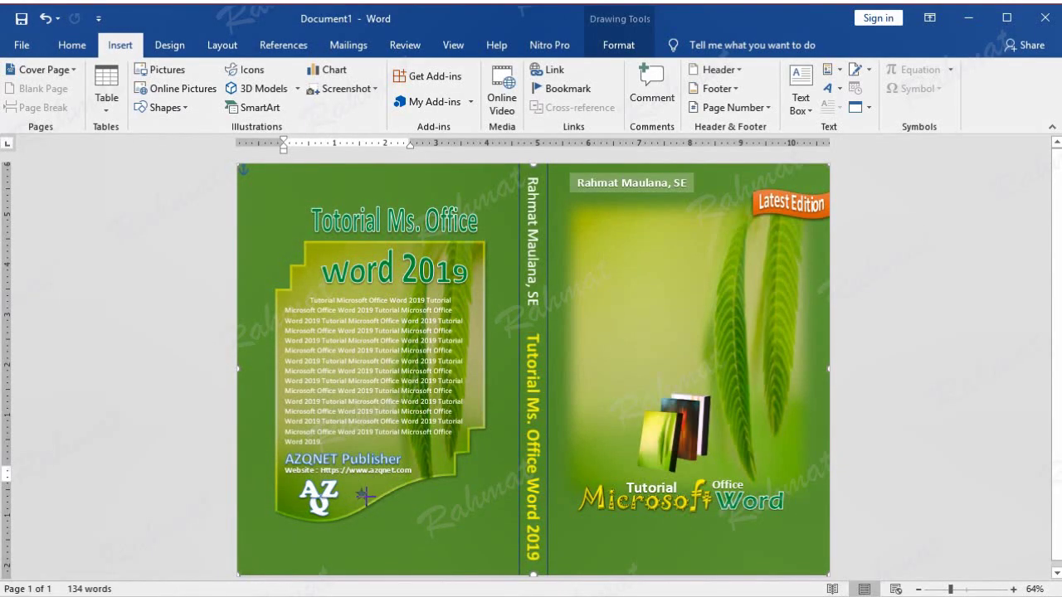
{"action": "left_click_drag", "start_coordinate": [356, 490], "coordinate": [367, 500]}
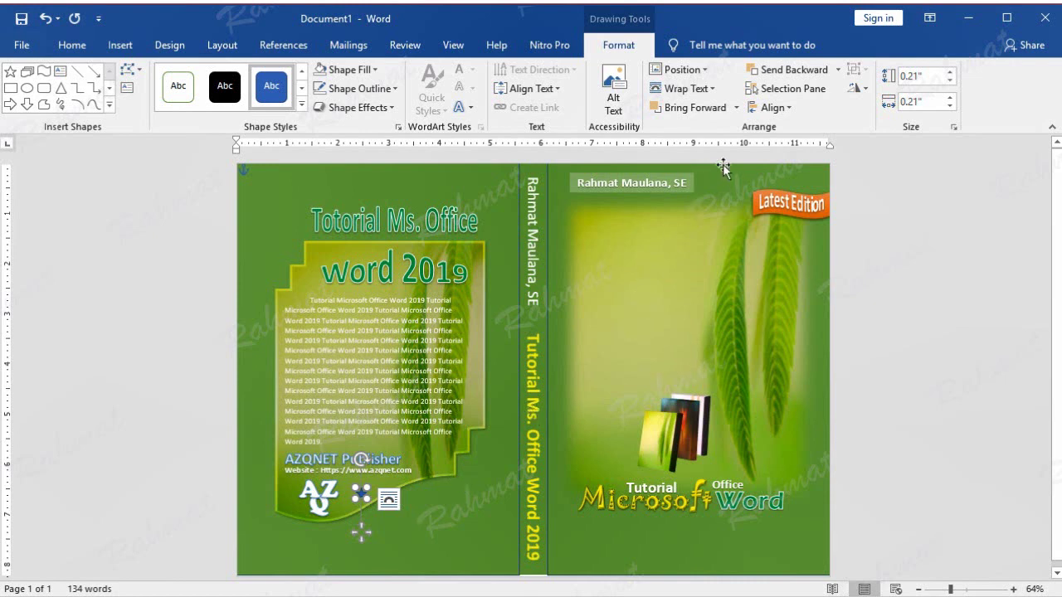
- Resize the small star beside the AZQ logo to 0.3 by 0.3 inches
{"action": "left_click", "coordinate": [930, 77]}
{"action": "type", "text": "0"}
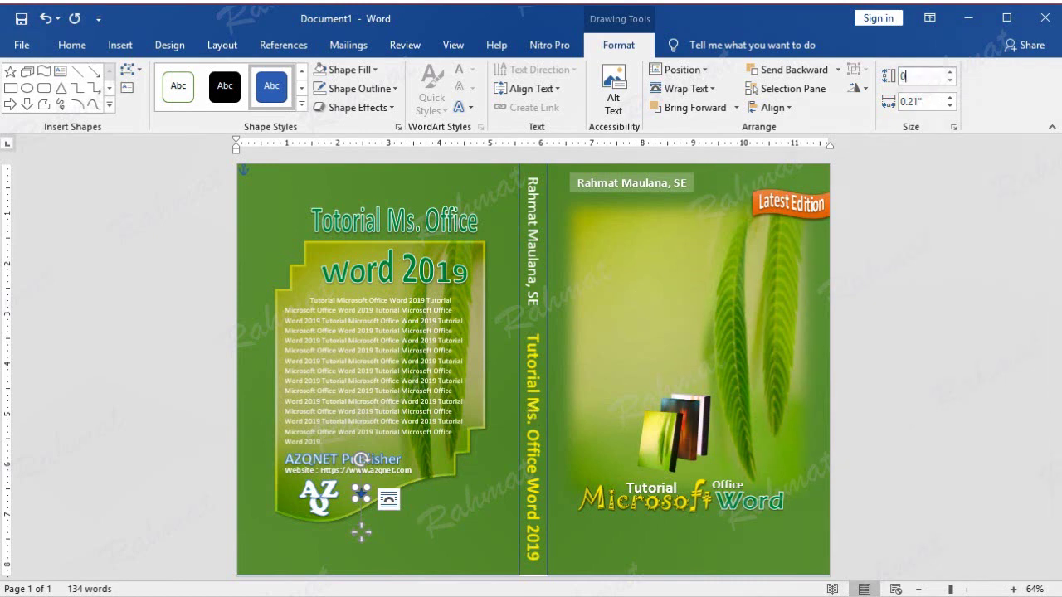
{"action": "type", "text": ".3"}
{"action": "left_click", "coordinate": [931, 103]}
{"action": "type", "text": "0.3"}
{"action": "key", "text": "Return"}
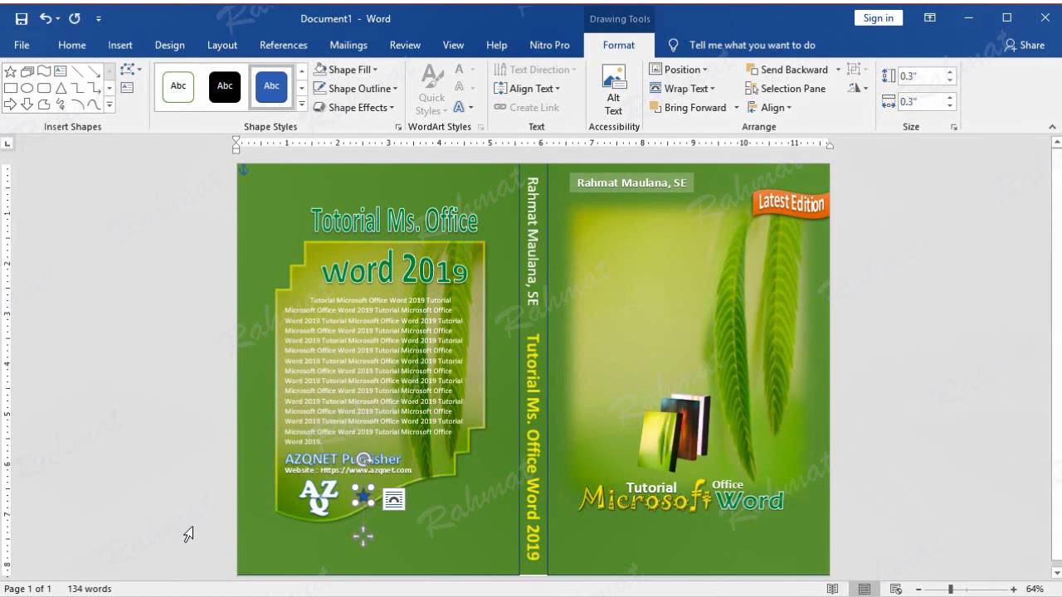
- Fill the star white, remove its outline, and nudge it beside the AZQ logo
{"action": "left_click", "coordinate": [373, 71]}
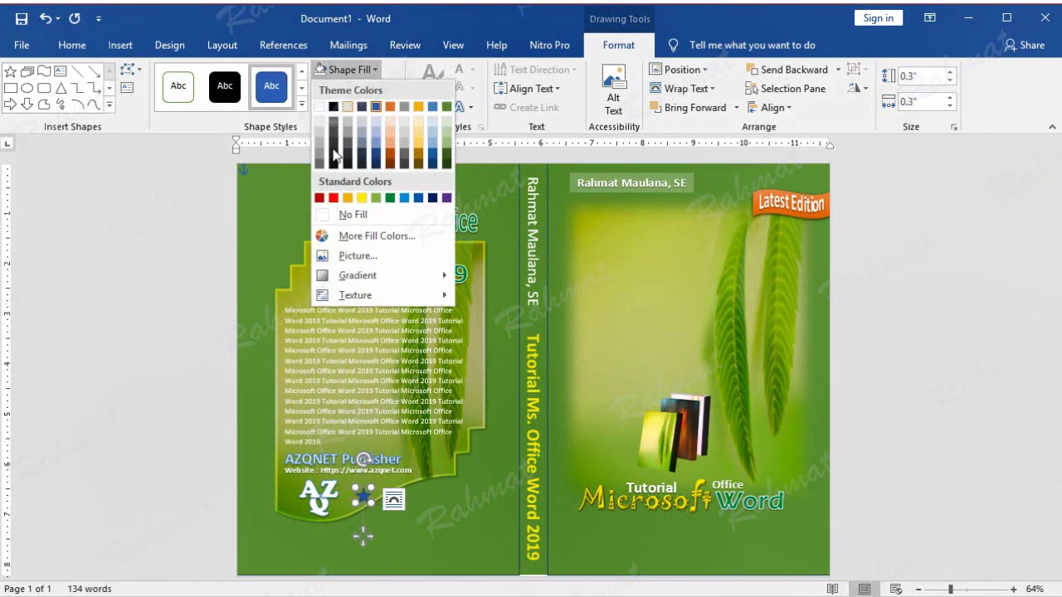
{"action": "left_click", "coordinate": [320, 110]}
{"action": "left_click", "coordinate": [366, 89]}
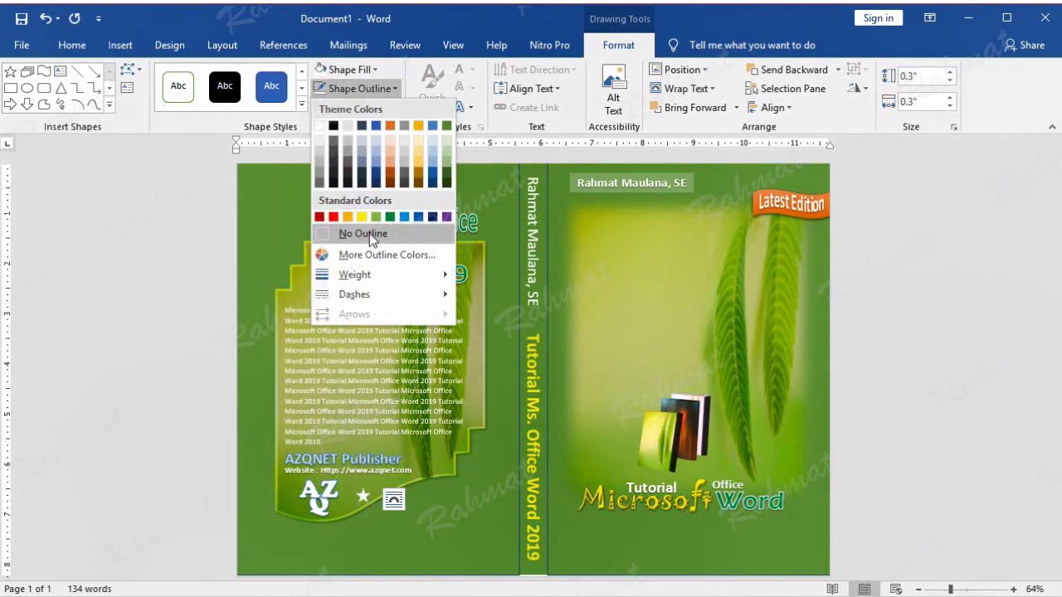
{"action": "left_click", "coordinate": [369, 233]}
{"action": "left_click_drag", "start_coordinate": [364, 495], "coordinate": [357, 483]}
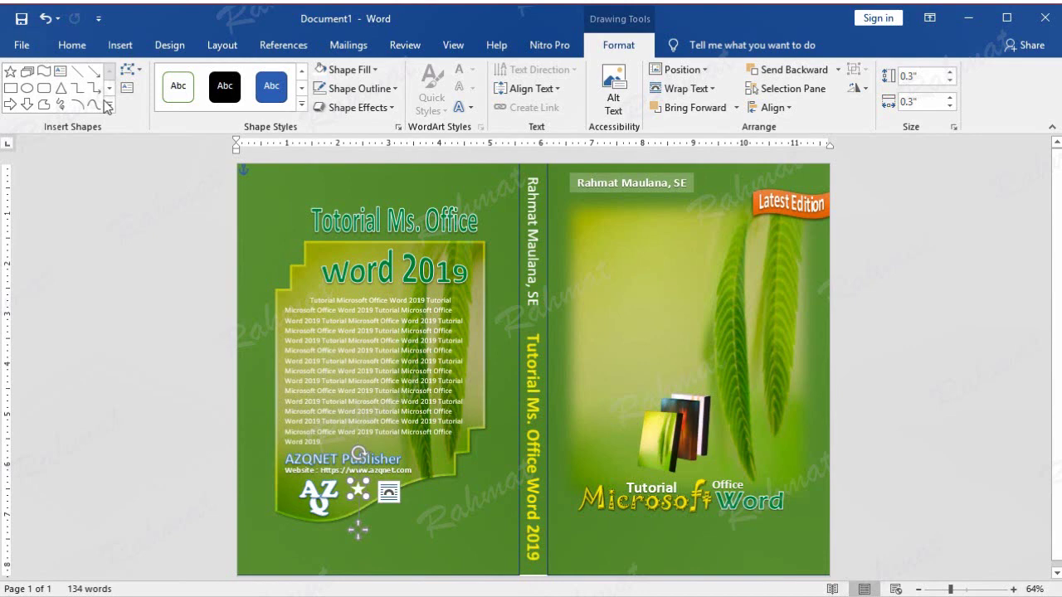
- Duplicate the star, place the copy to its right, and size it to 0.24 inches
{"action": "left_click", "coordinate": [72, 47]}
{"action": "left_click", "coordinate": [59, 89]}
{"action": "left_click", "coordinate": [16, 83]}
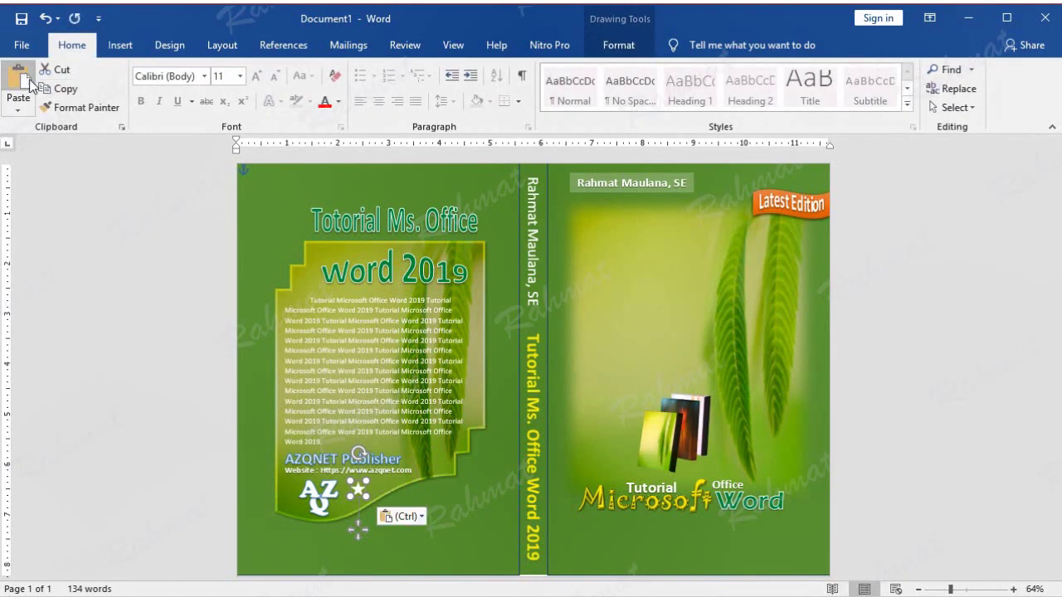
{"action": "left_click_drag", "start_coordinate": [368, 493], "coordinate": [382, 487]}
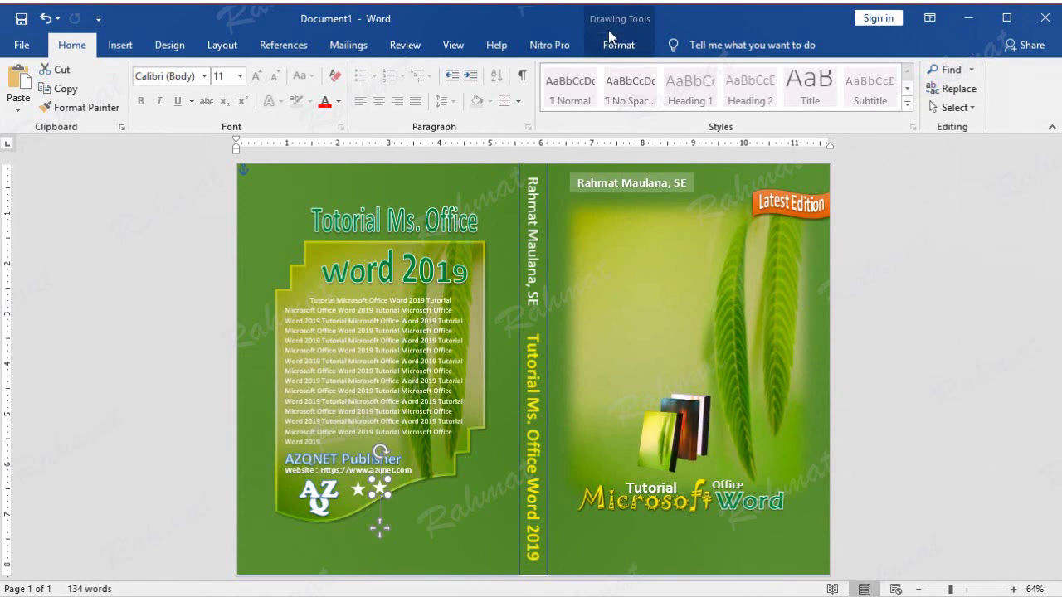
{"action": "left_click", "coordinate": [614, 45]}
{"action": "left_click", "coordinate": [927, 76]}
{"action": "type", "text": "0.24"}
{"action": "key", "text": "Tab"}
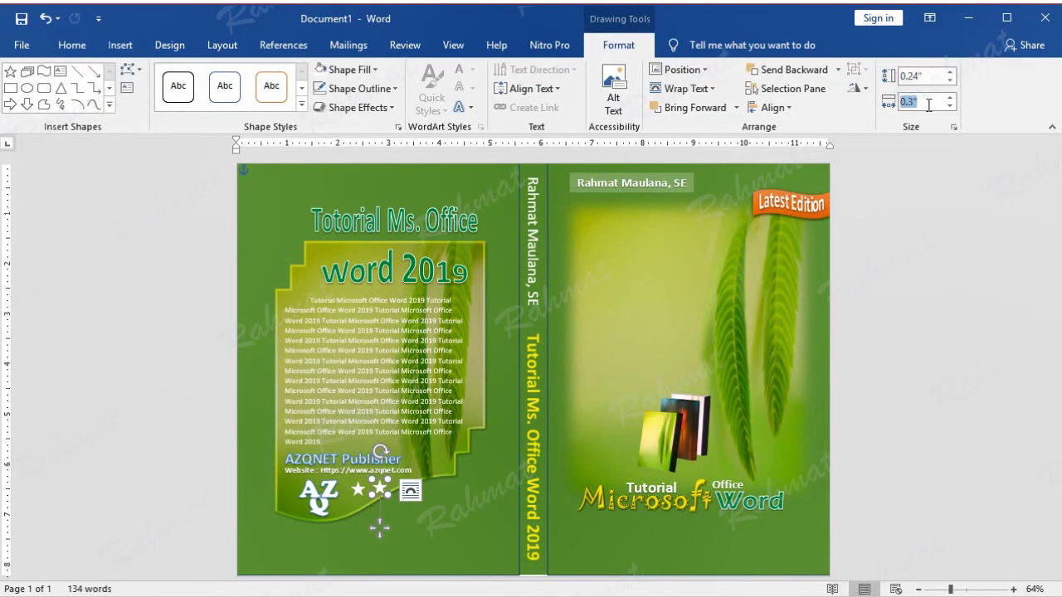
{"action": "type", "text": "0"}
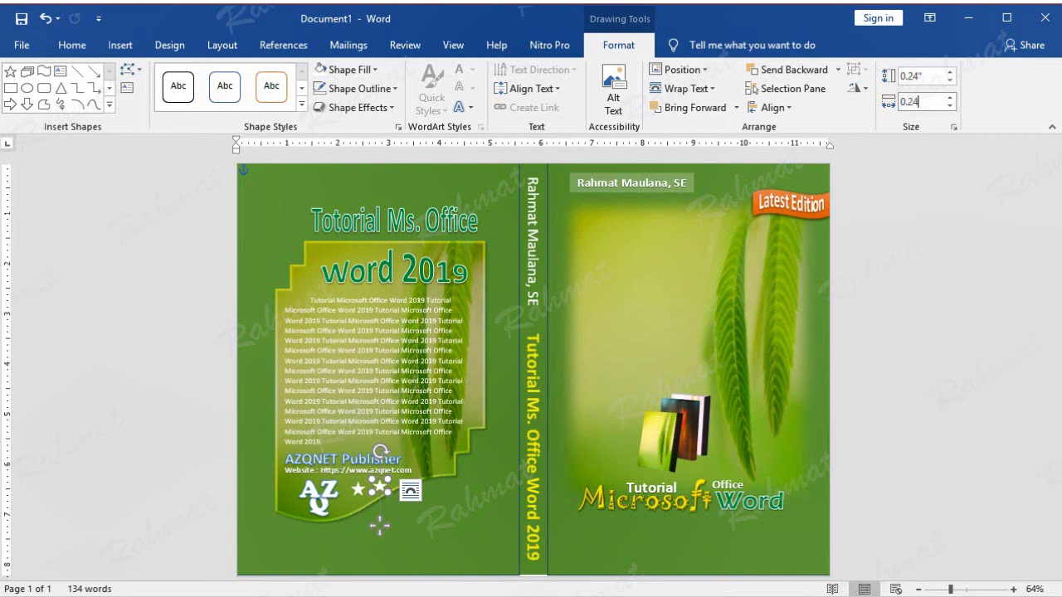
{"action": "key", "text": "Return"}
- Fine-tune the second star's position next to the first
{"action": "left_click", "coordinate": [430, 515]}
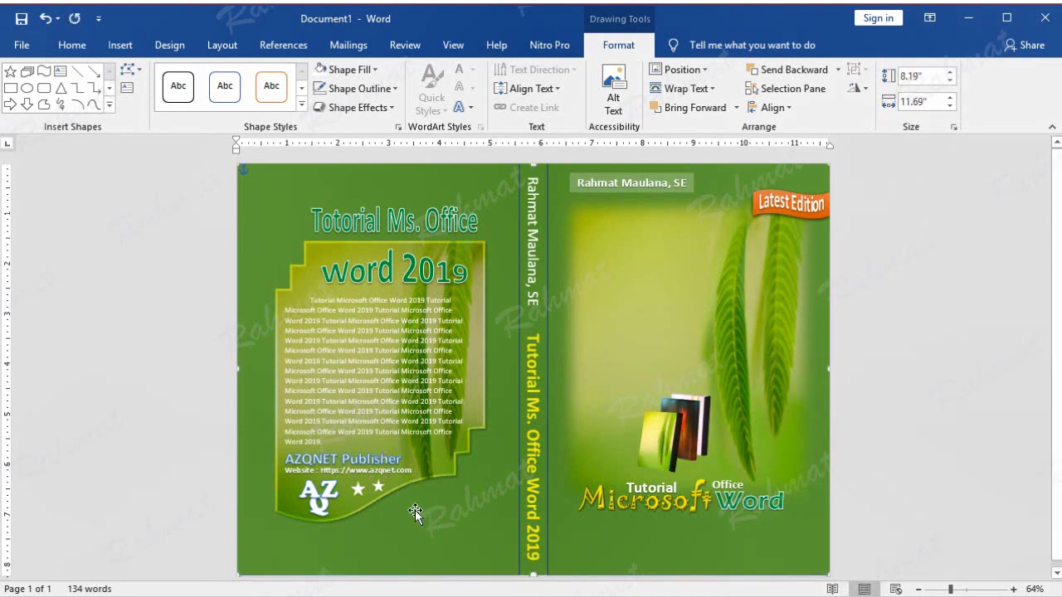
{"action": "left_click", "coordinate": [379, 484]}
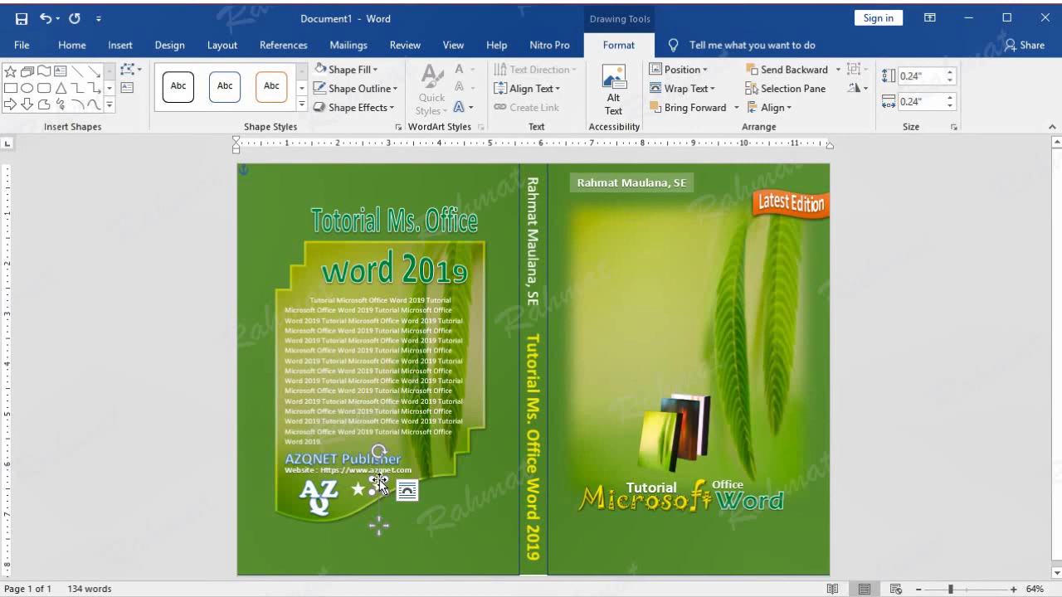
{"action": "left_click_drag", "start_coordinate": [379, 479], "coordinate": [379, 477]}
{"action": "left_click", "coordinate": [426, 512]}
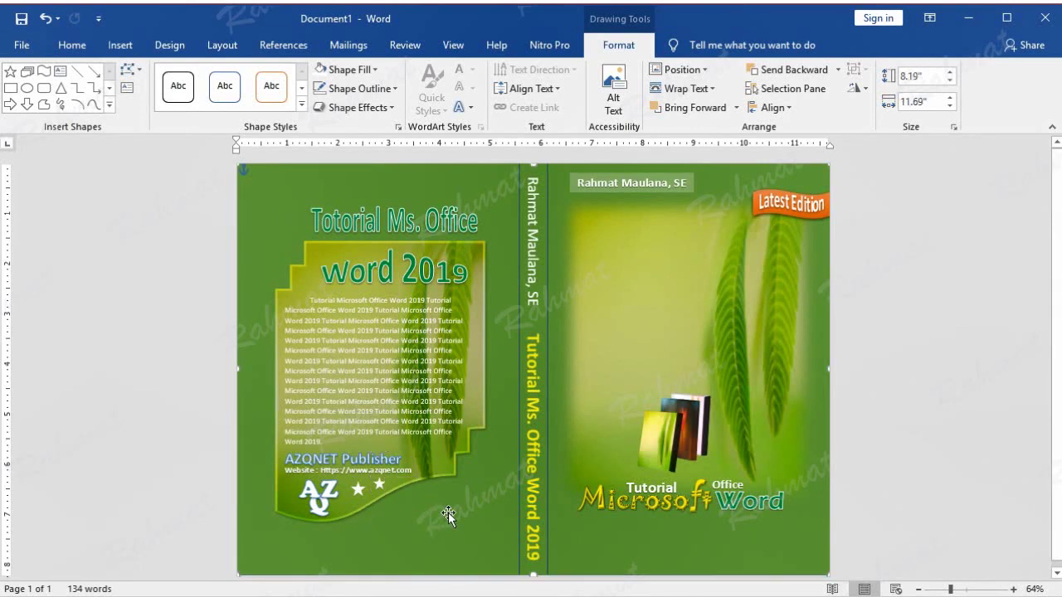
{"action": "left_click", "coordinate": [71, 45]}
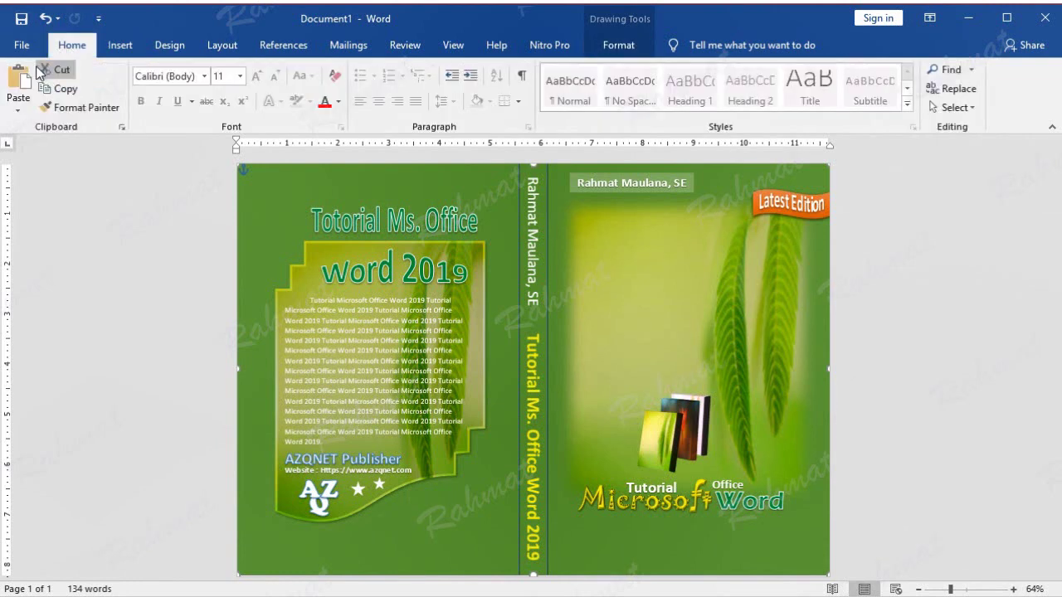
- Paste a third star beside the AZQ logo and size it to 0.21 inches
{"action": "left_click", "coordinate": [18, 86]}
{"action": "mouse_move", "coordinate": [242, 181]}
{"action": "left_mouse_down"}
{"action": "mouse_move", "coordinate": [407, 477]}
{"action": "mouse_move", "coordinate": [392, 481]}
{"action": "left_mouse_up"}
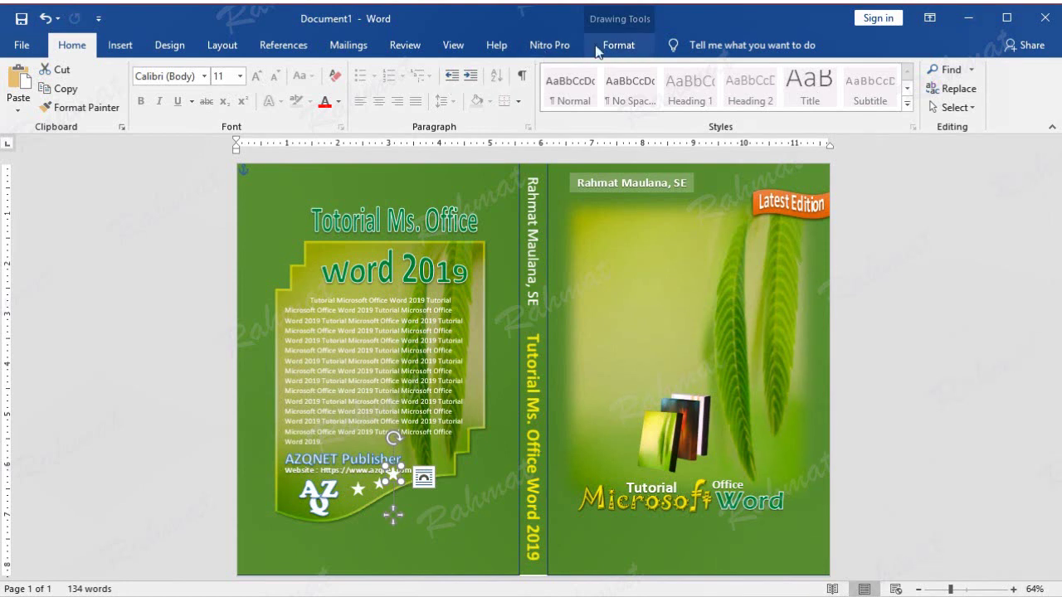
{"action": "left_click", "coordinate": [618, 45]}
{"action": "left_click", "coordinate": [919, 77]}
{"action": "type", "text": "0.21"}
{"action": "key", "text": "Tab"}
{"action": "type", "text": "0"}
{"action": "key", "text": "Return"}
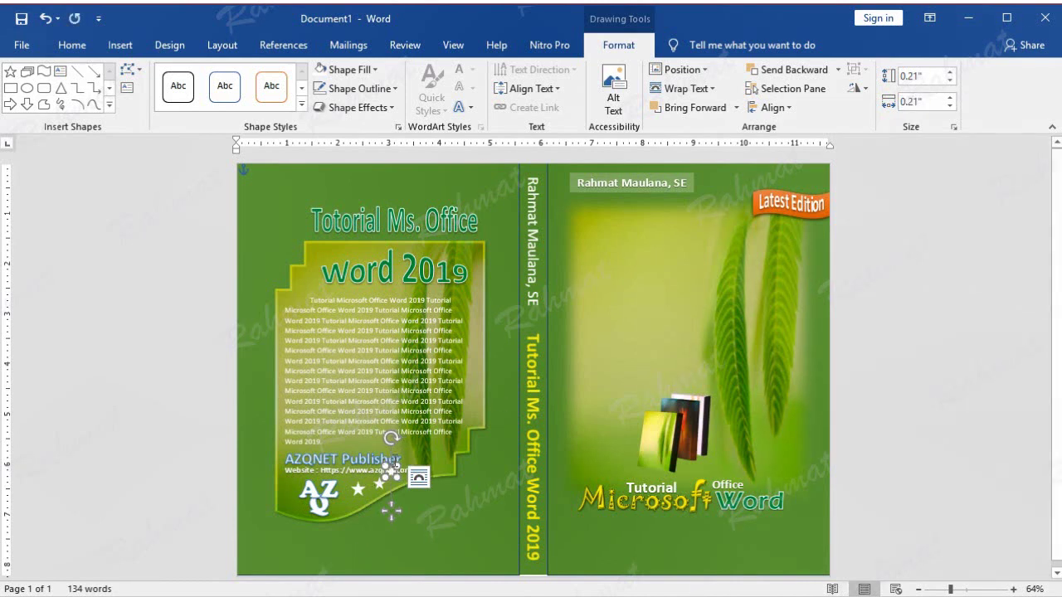
- Nudge the third star into the row and enlarge it to 0.24 inches to match
{"action": "left_click_drag", "start_coordinate": [392, 471], "coordinate": [394, 481]}
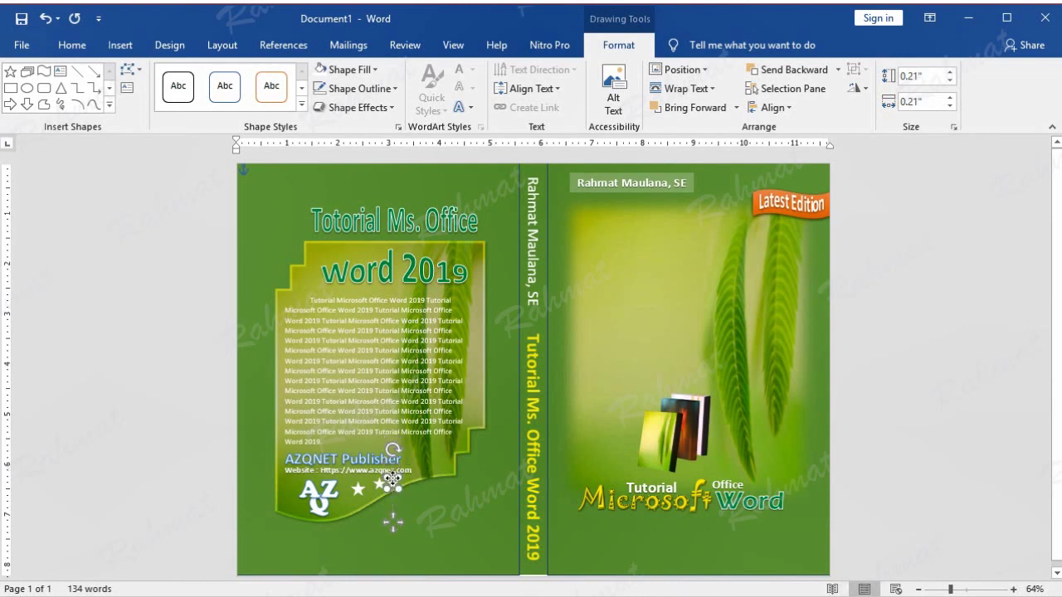
{"action": "left_click", "coordinate": [402, 519]}
{"action": "left_click", "coordinate": [391, 485]}
{"action": "left_click_drag", "start_coordinate": [401, 484], "coordinate": [424, 500]}
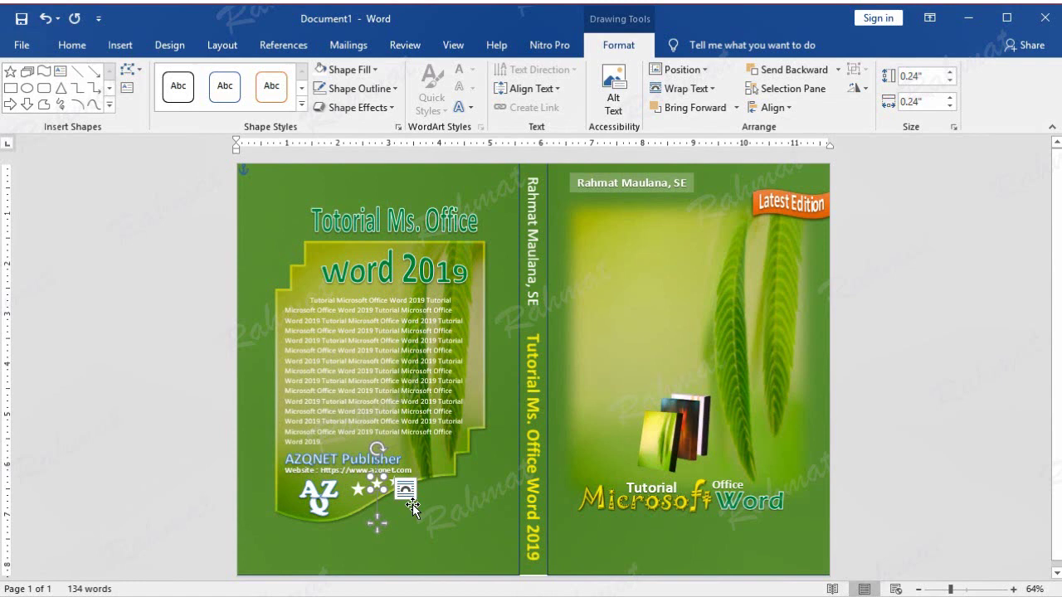
{"action": "left_click", "coordinate": [434, 528]}
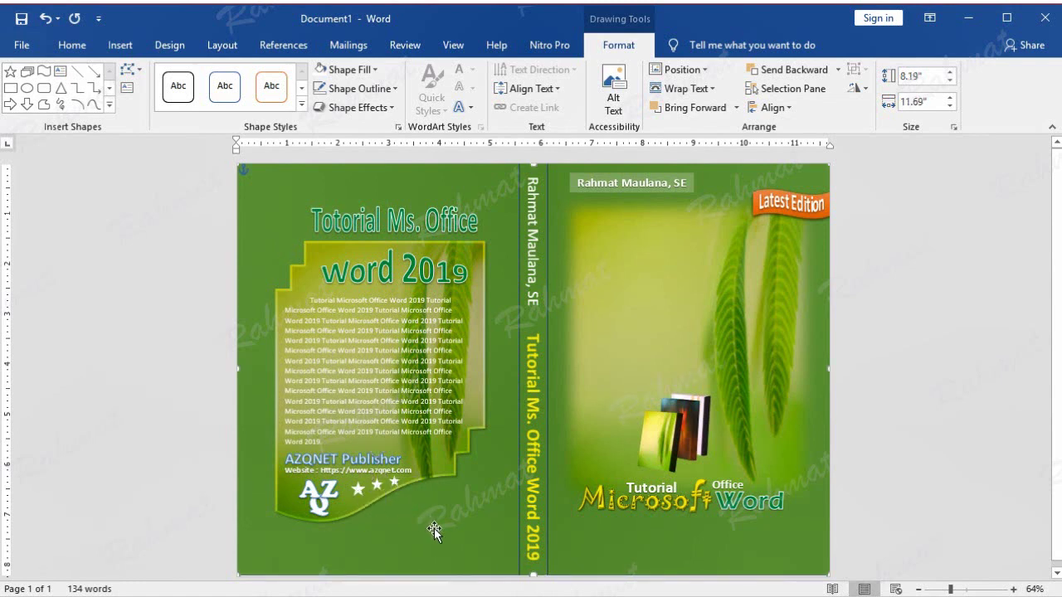
{"action": "left_click", "coordinate": [378, 484]}
{"action": "left_click", "coordinate": [358, 491]}
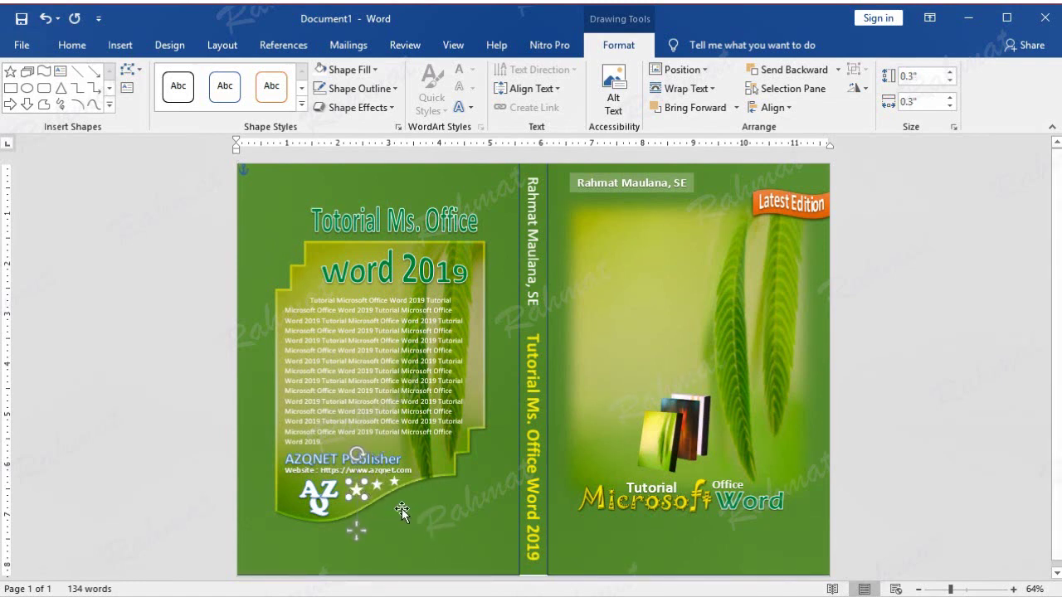
{"action": "left_click", "coordinate": [379, 484]}
{"action": "left_click", "coordinate": [422, 508]}
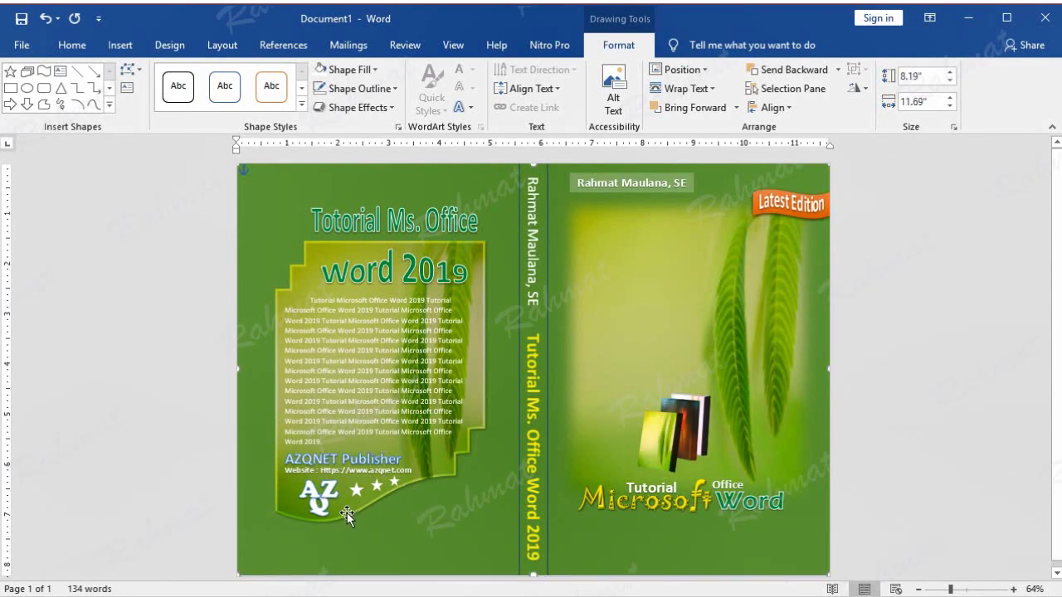
- Delete the final sentence 'Tutorial Microsoft Office Word 2019.' from the back-cover text
{"action": "left_click", "coordinate": [324, 443]}
{"action": "left_click_drag", "start_coordinate": [325, 443], "coordinate": [437, 421]}
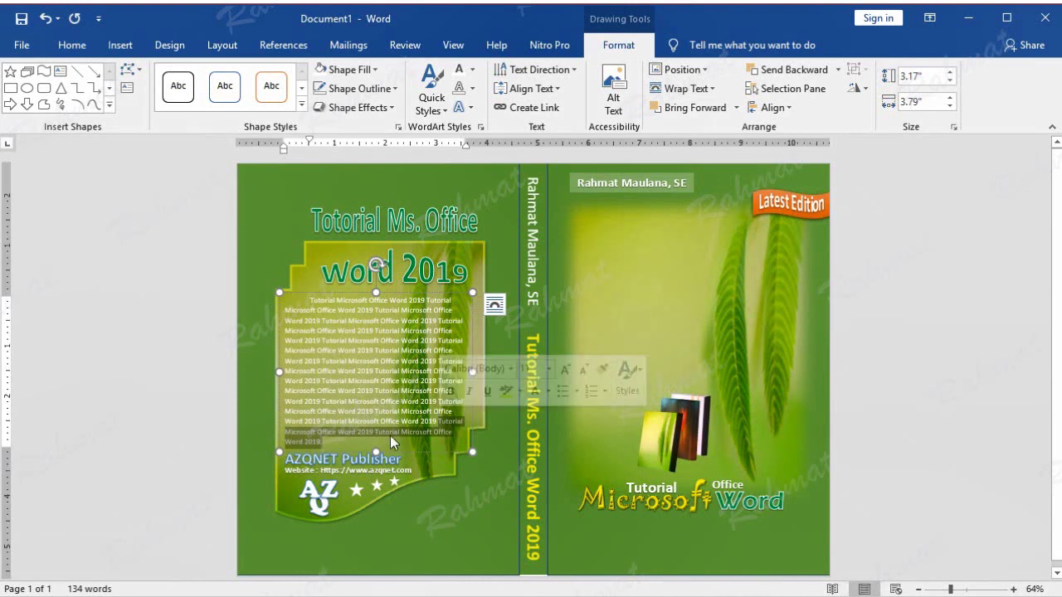
{"action": "left_click_drag", "start_coordinate": [438, 421], "coordinate": [397, 440]}
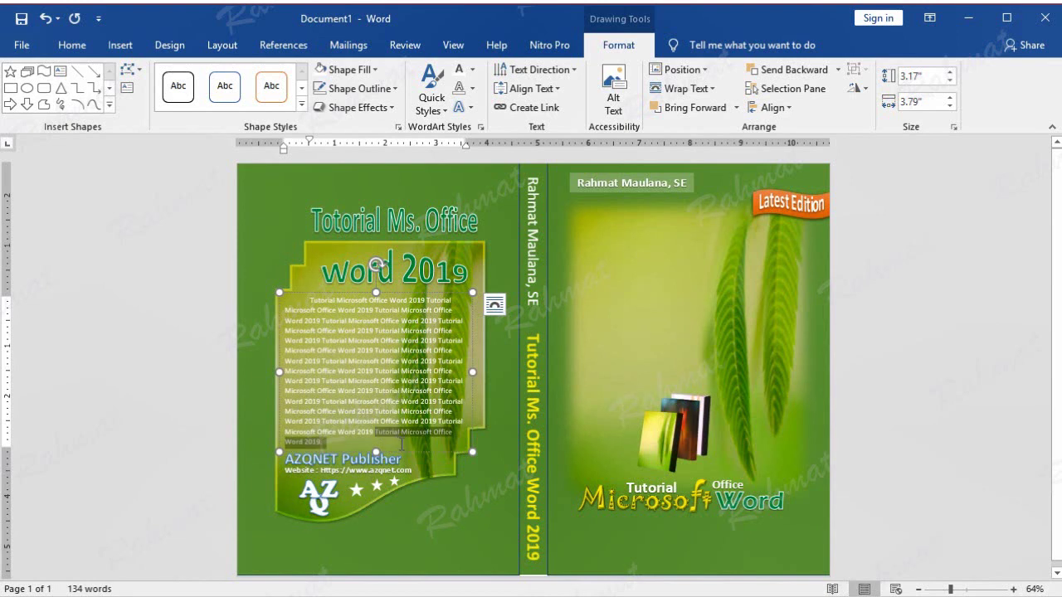
{"action": "key", "text": "Delete"}
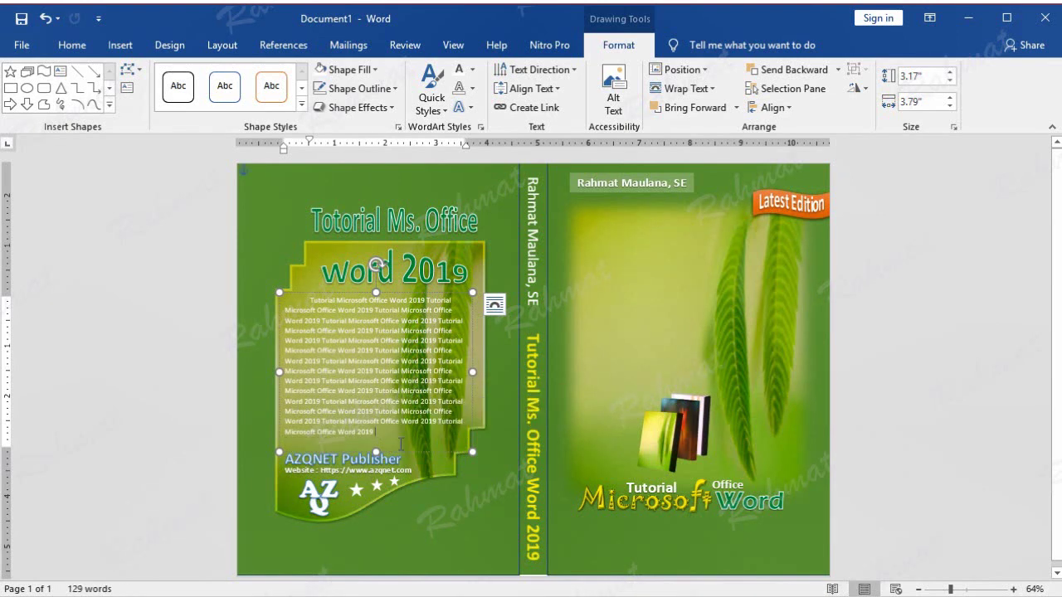
- Raise the AZQNET Publisher text box slightly
{"action": "left_click", "coordinate": [323, 463]}
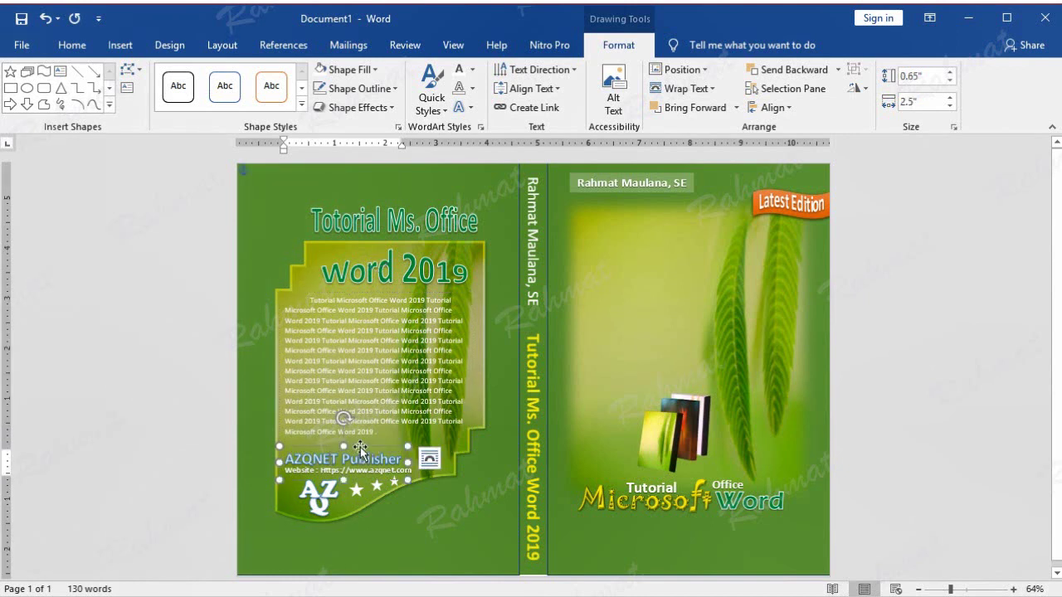
{"action": "left_click_drag", "start_coordinate": [360, 450], "coordinate": [361, 447]}
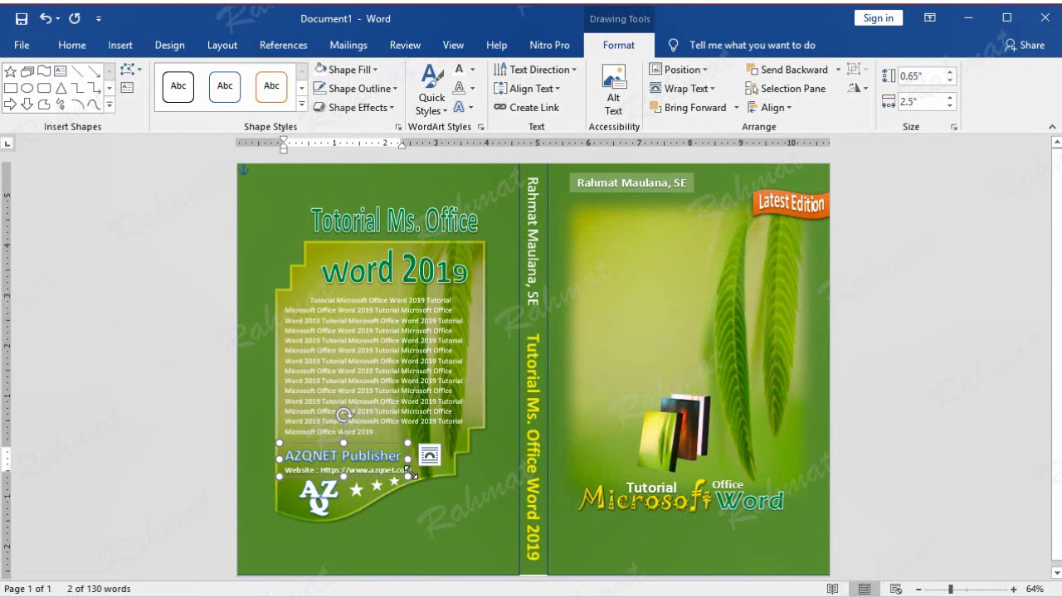
{"action": "left_click_drag", "start_coordinate": [344, 473], "coordinate": [344, 473]}
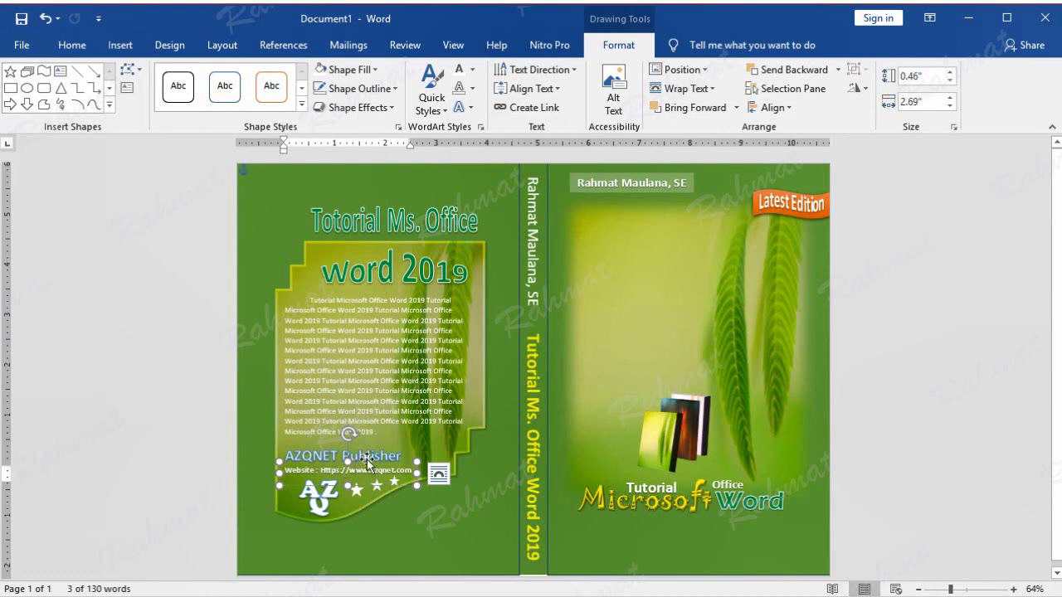
{"action": "key", "text": "Up"}
{"action": "key", "text": "Up"}
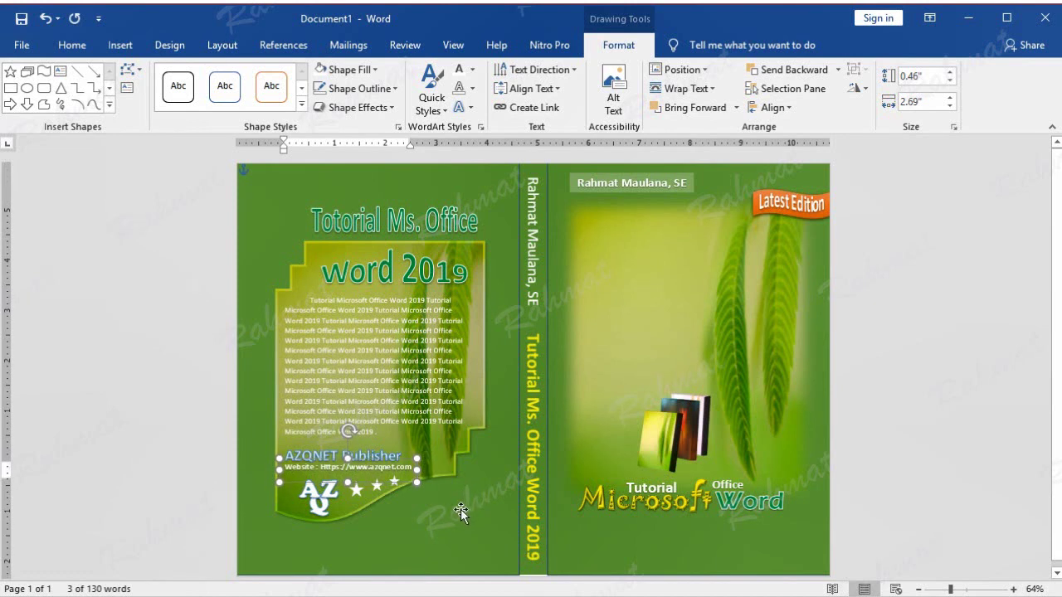
{"action": "left_click", "coordinate": [457, 520]}
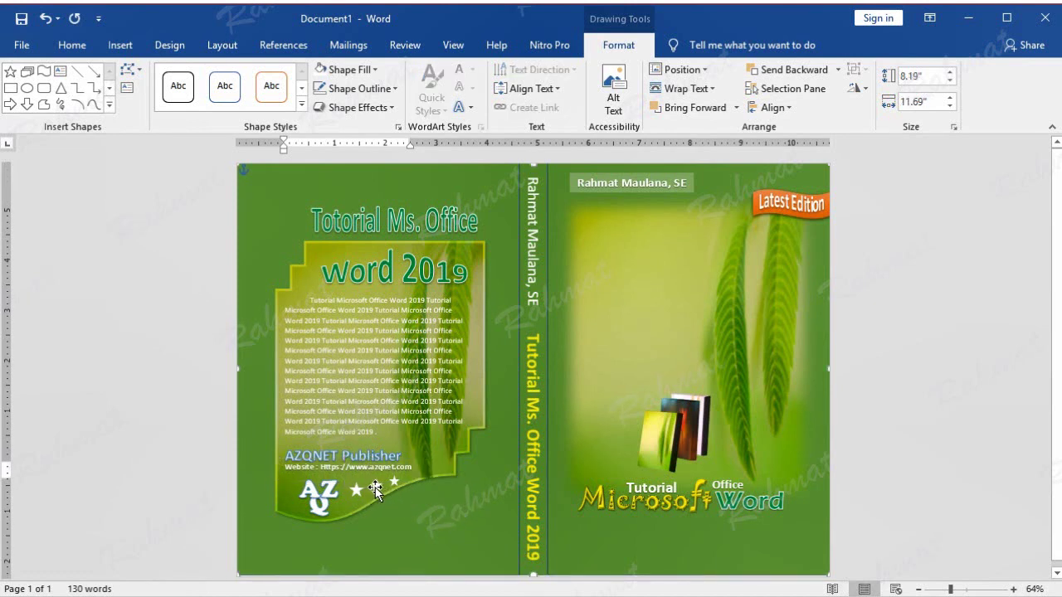
- Check each of the three white stars and nudge one up so the row lines up
{"action": "left_click", "coordinate": [373, 488]}
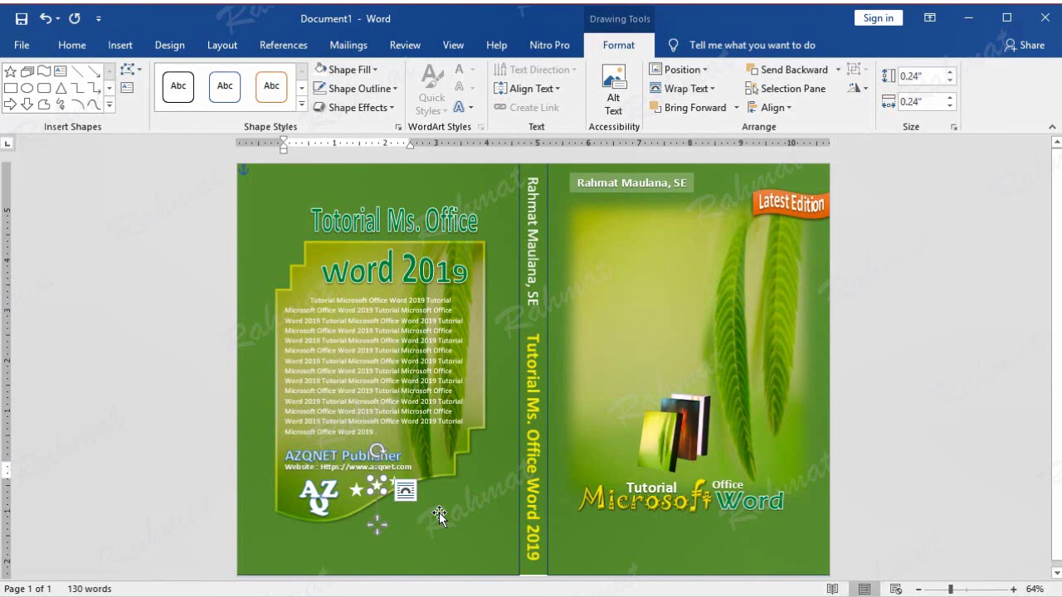
{"action": "left_click", "coordinate": [355, 489]}
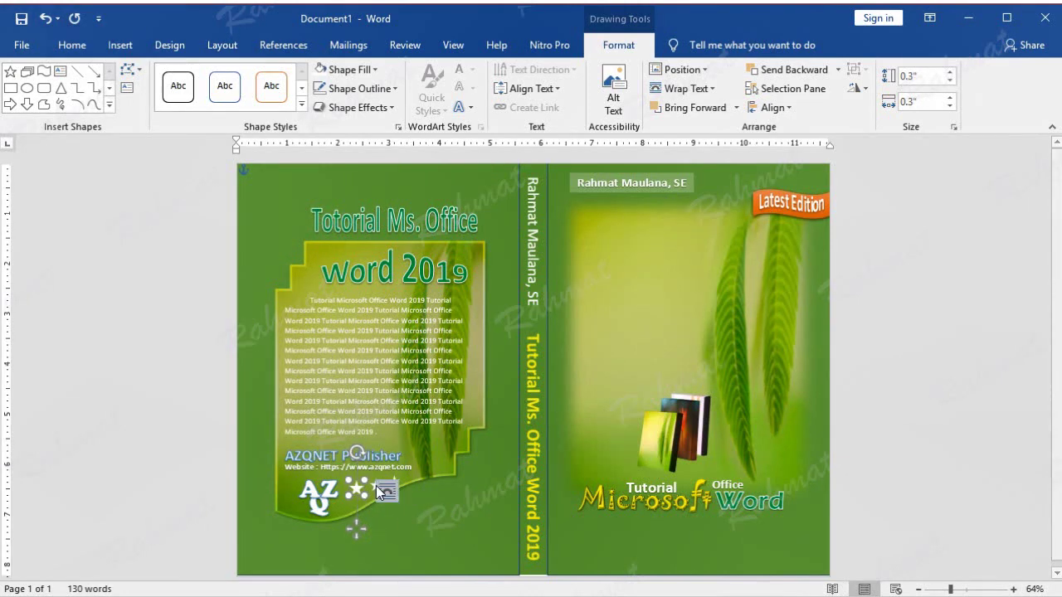
{"action": "left_click", "coordinate": [378, 488]}
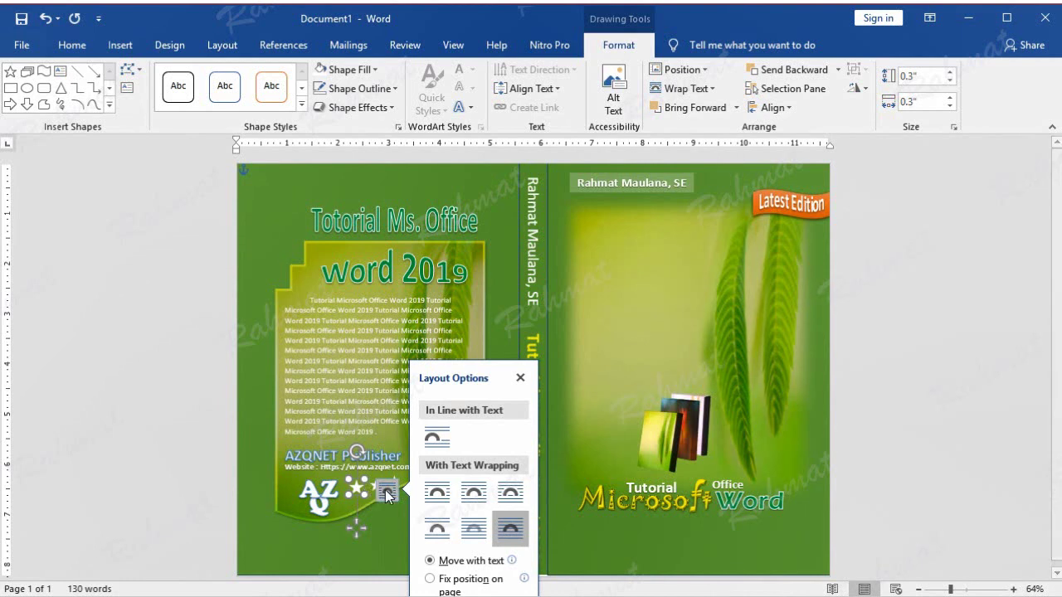
{"action": "left_click", "coordinate": [375, 490]}
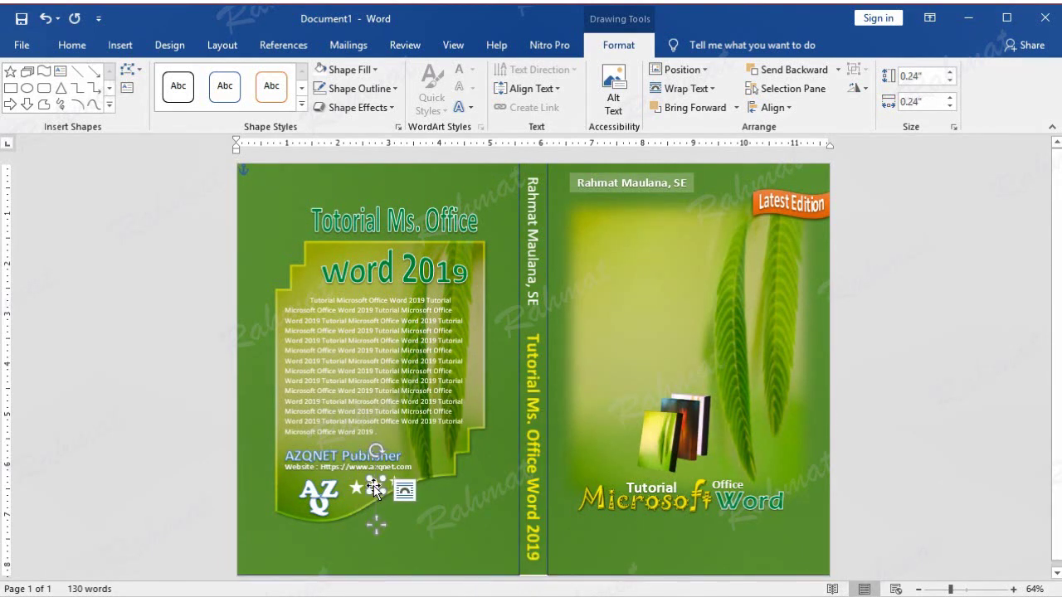
{"action": "key", "text": "Up"}
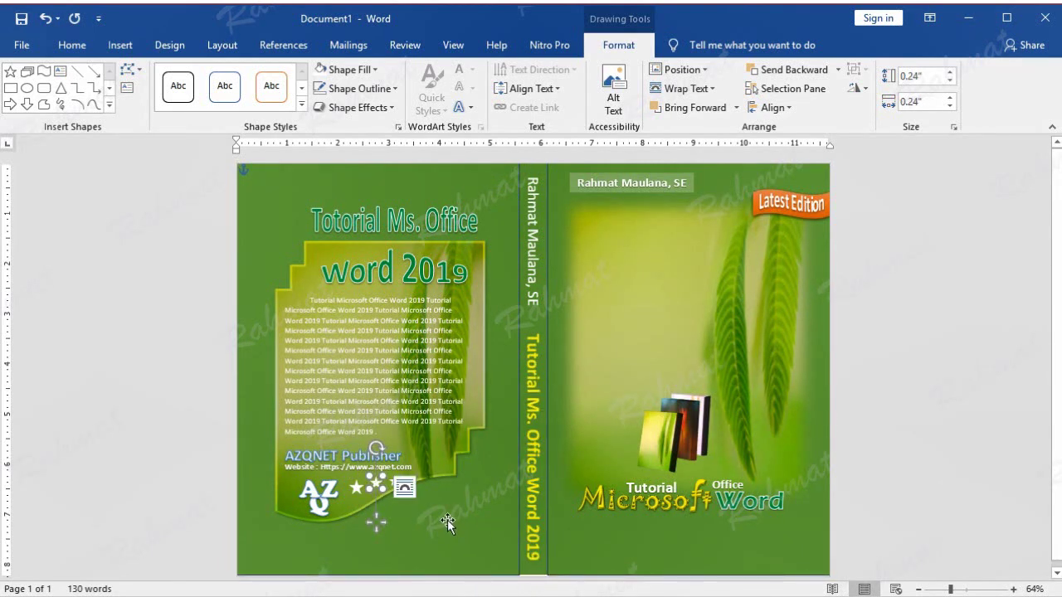
{"action": "left_click", "coordinate": [435, 510]}
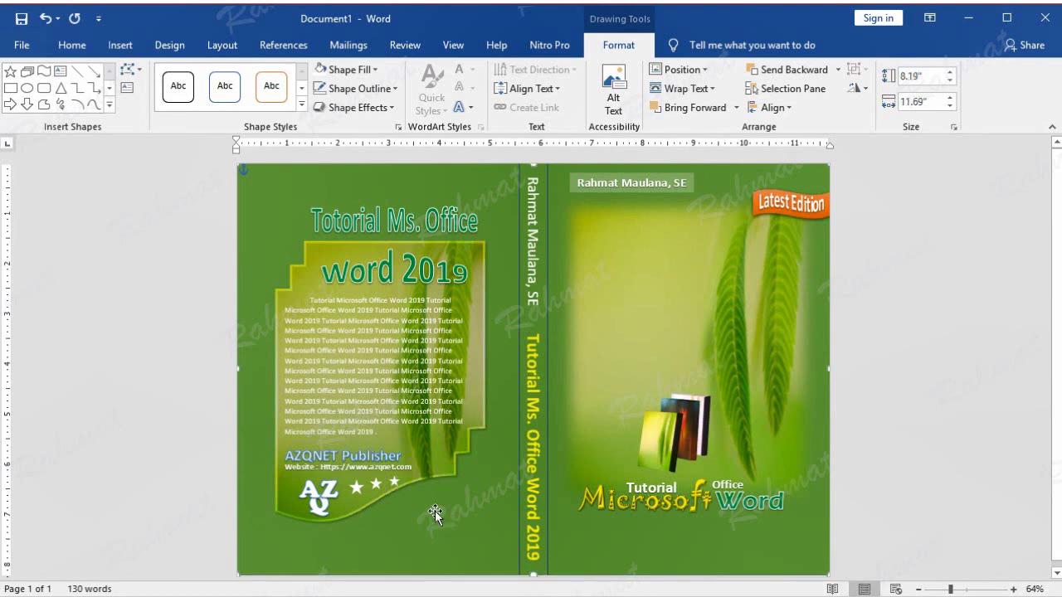
{"action": "left_click", "coordinate": [393, 484]}
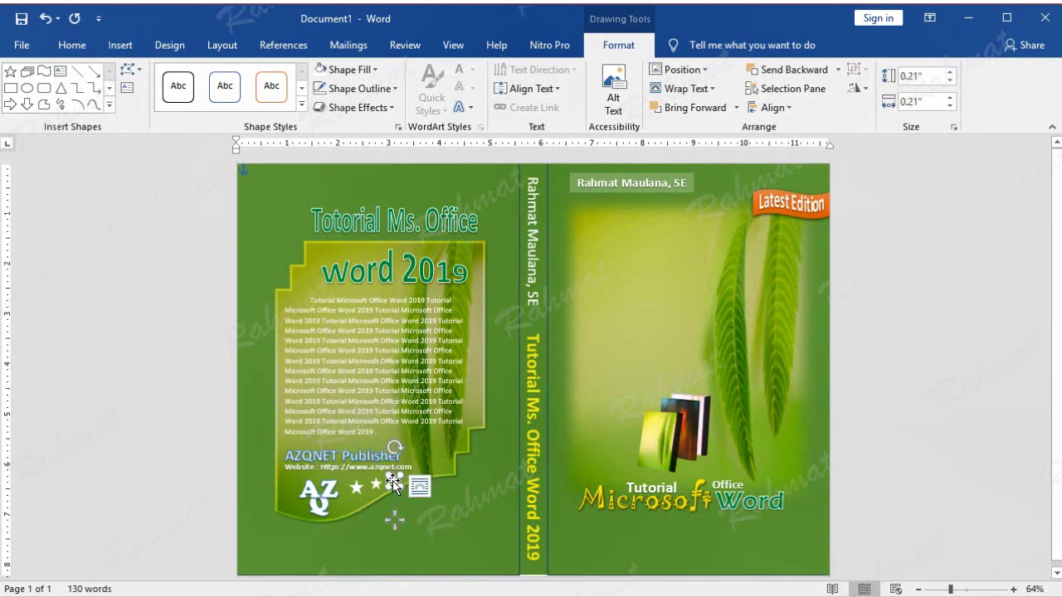
{"action": "left_click", "coordinate": [458, 505]}
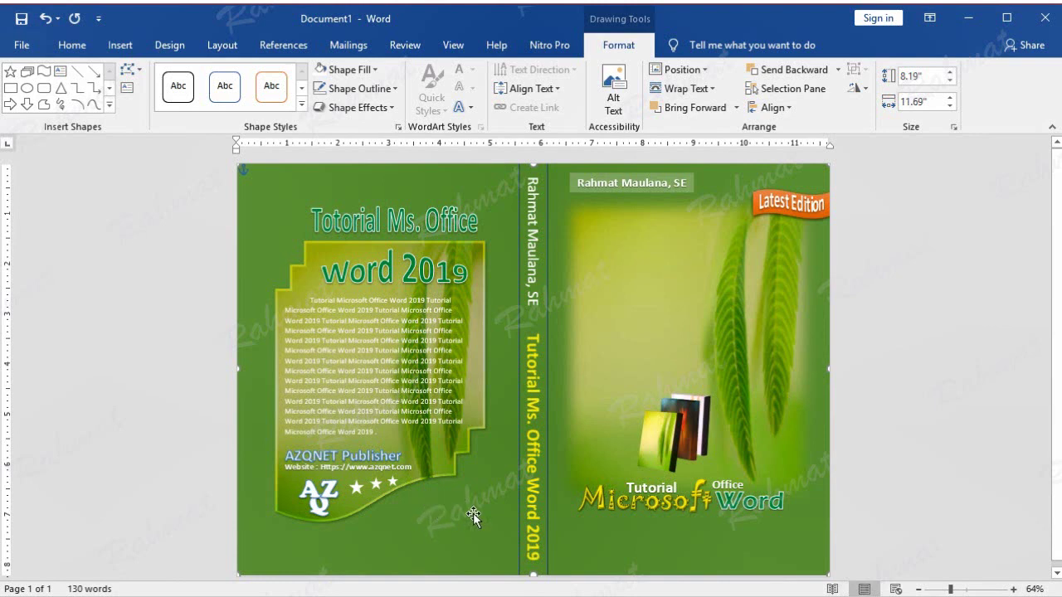
{"action": "left_click", "coordinate": [330, 487]}
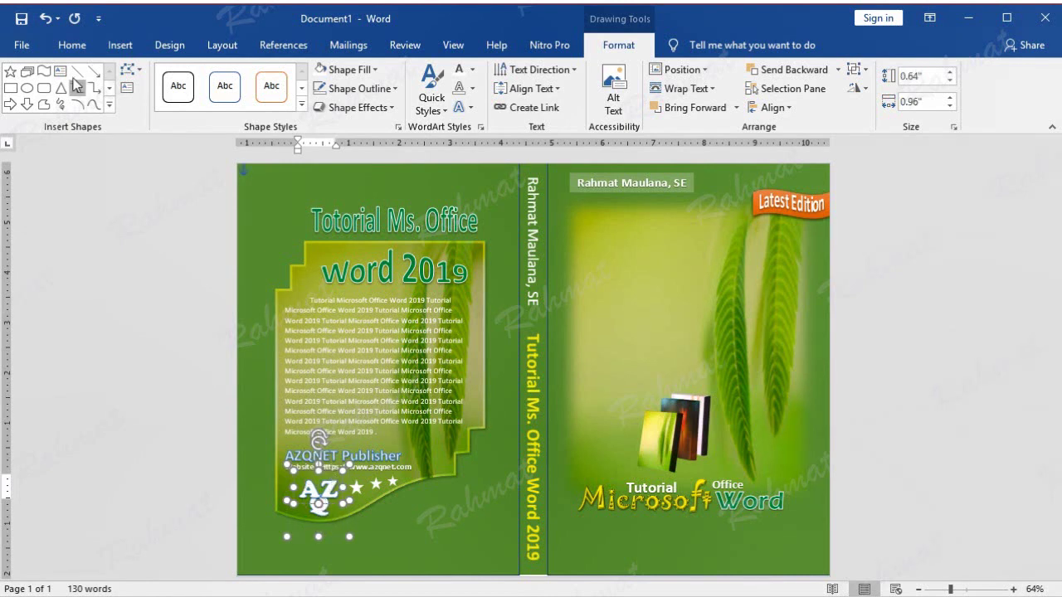
- Paste a logo copy below Word on the front cover, then undo it
{"action": "left_click", "coordinate": [71, 45]}
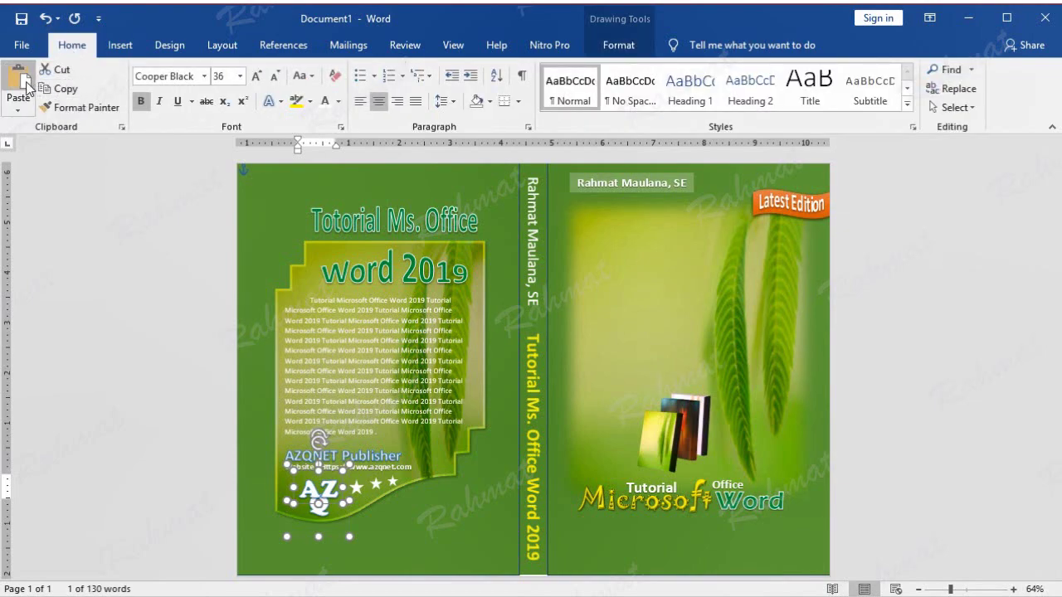
{"action": "key", "text": "ctrl+a"}
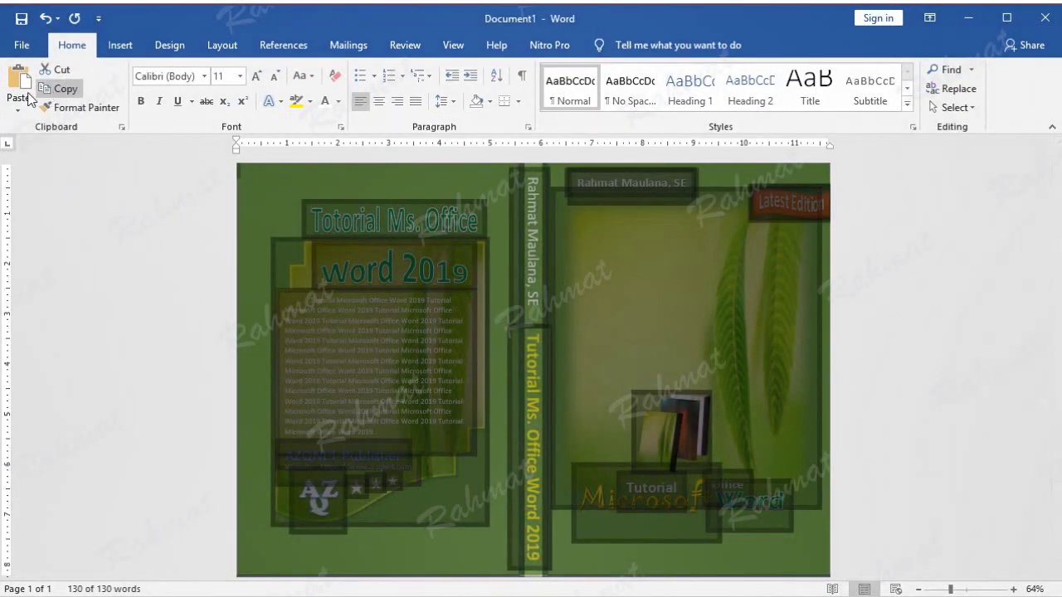
{"action": "left_click", "coordinate": [19, 86]}
{"action": "mouse_move", "coordinate": [270, 202]}
{"action": "left_mouse_down"}
{"action": "mouse_move", "coordinate": [487, 524]}
{"action": "mouse_move", "coordinate": [744, 554]}
{"action": "left_mouse_up"}
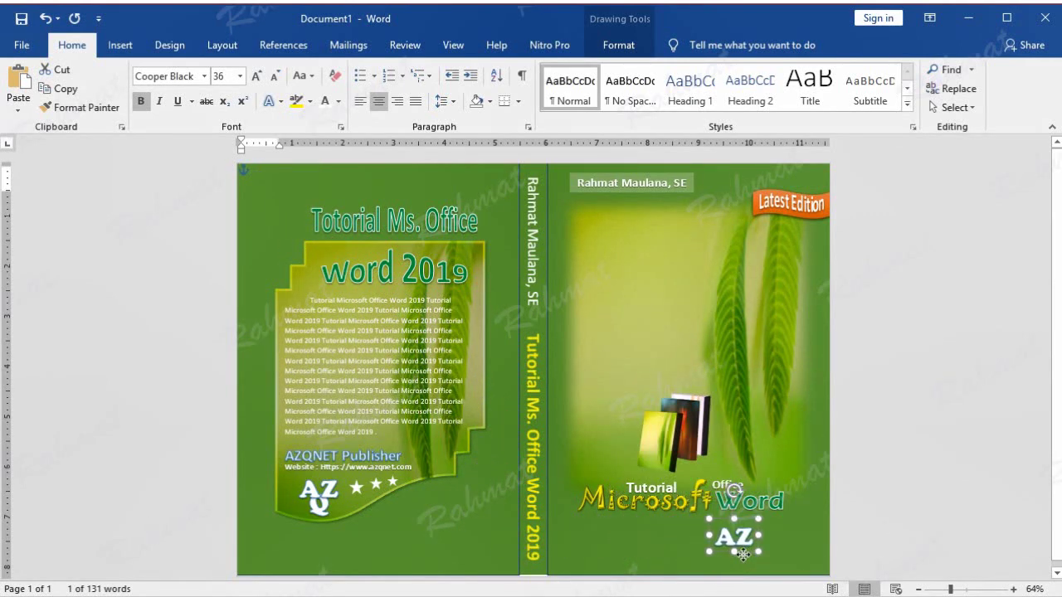
{"action": "left_click", "coordinate": [318, 498]}
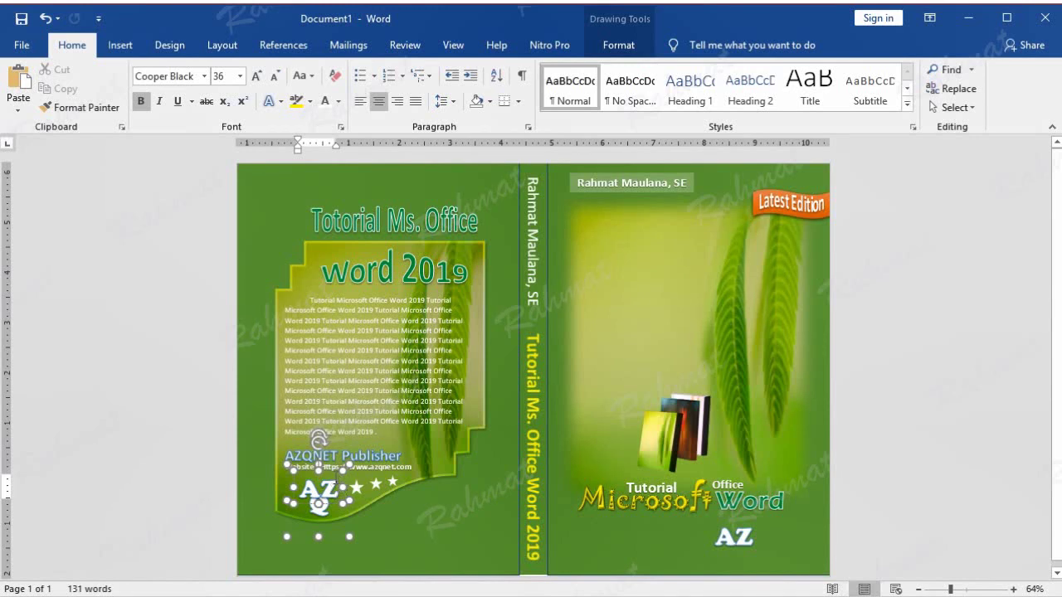
{"action": "left_click", "coordinate": [332, 469]}
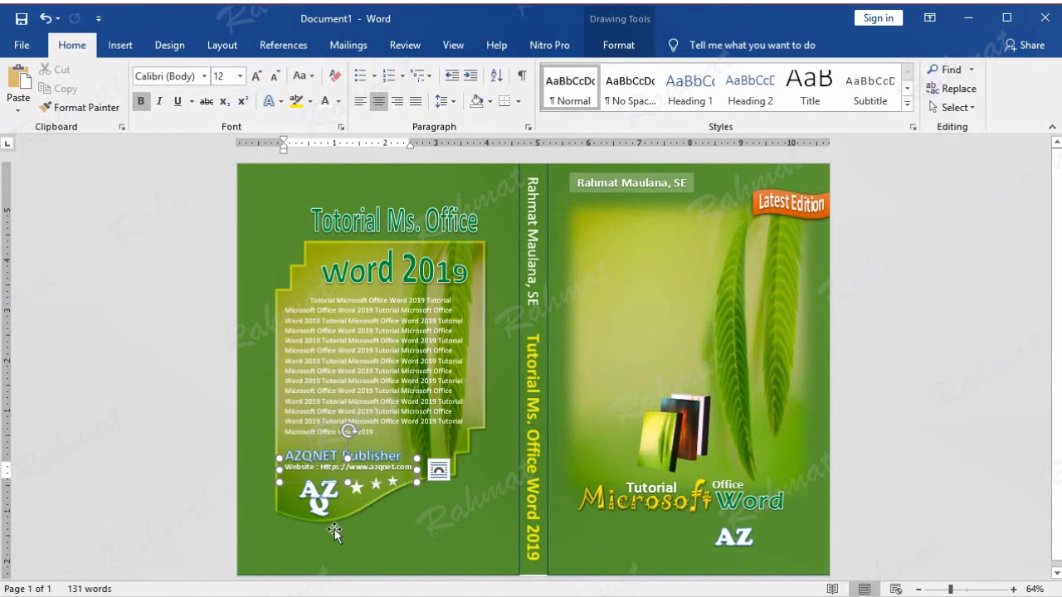
{"action": "left_click", "coordinate": [43, 19]}
{"action": "left_click", "coordinate": [43, 19]}
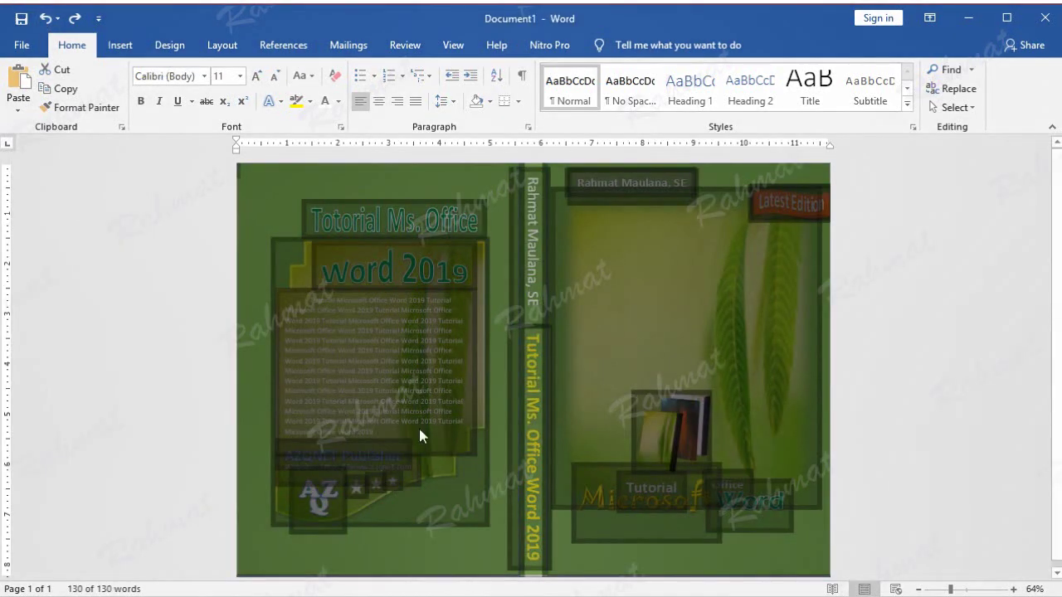
{"action": "left_click", "coordinate": [436, 532]}
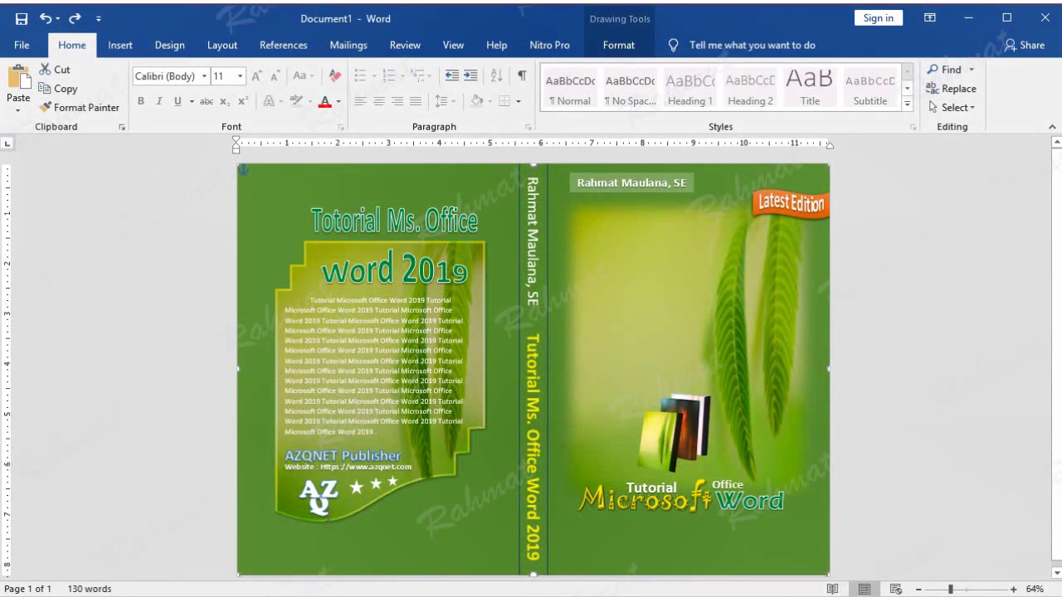
- Copy the back-cover AZ logo, try a pasted copy near the spine, and undo it
{"action": "left_click", "coordinate": [319, 498]}
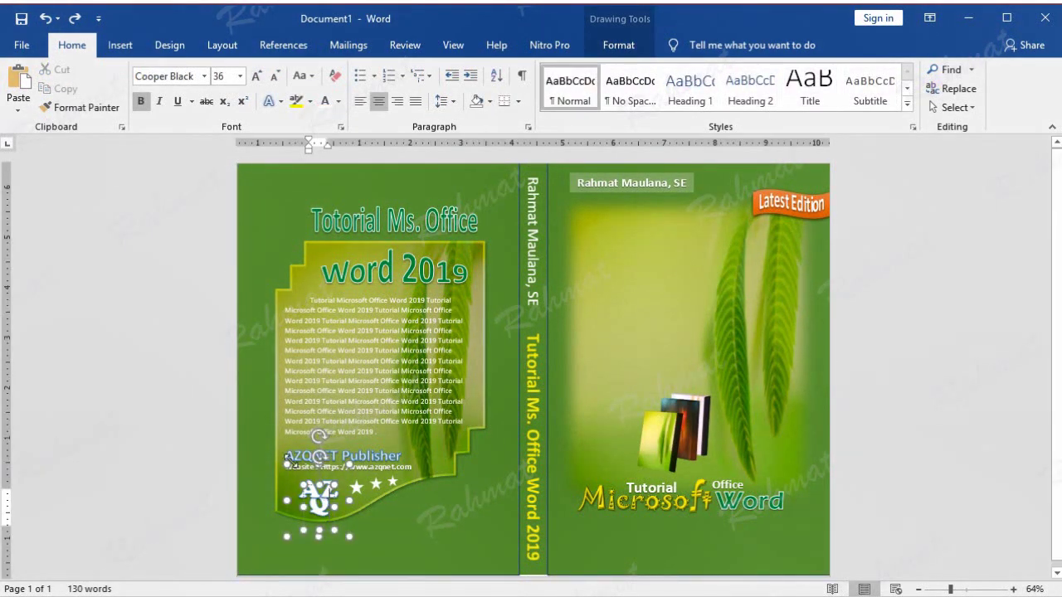
{"action": "left_click", "coordinate": [52, 88]}
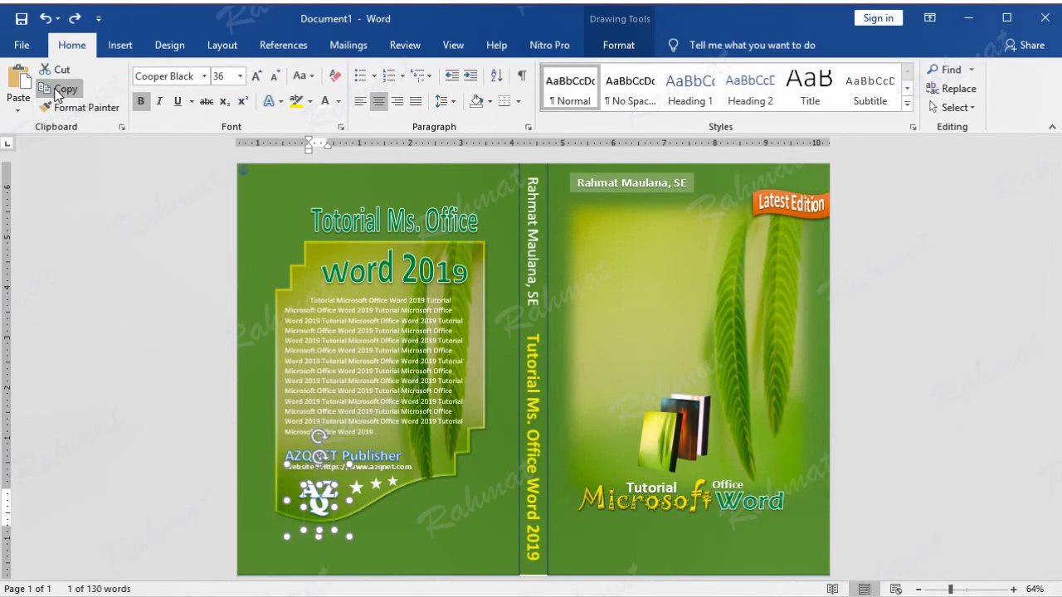
{"action": "left_click", "coordinate": [506, 445]}
{"action": "left_click", "coordinate": [19, 79]}
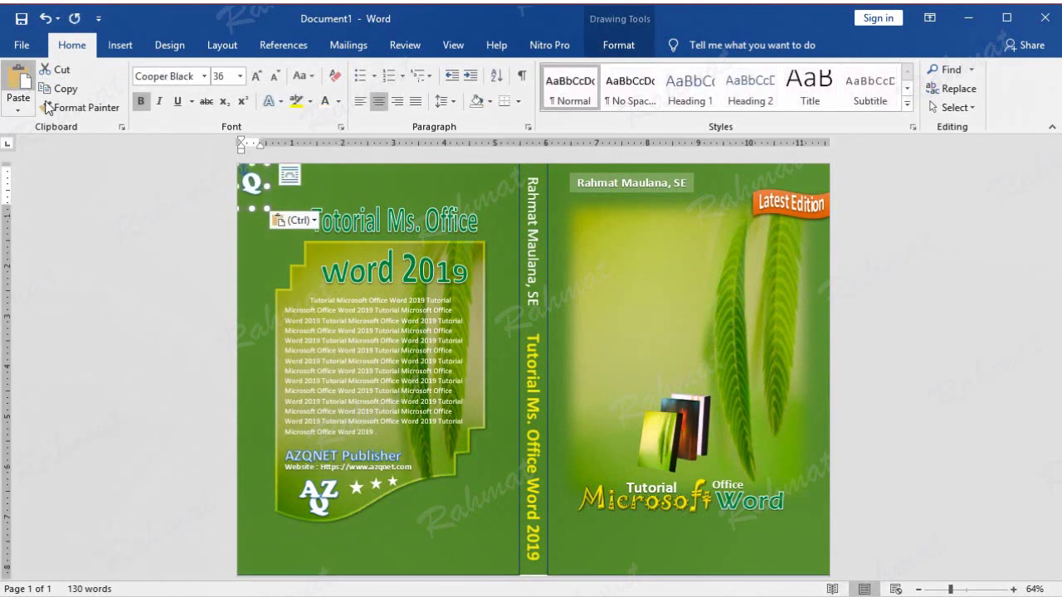
{"action": "left_click_drag", "start_coordinate": [260, 211], "coordinate": [516, 439]}
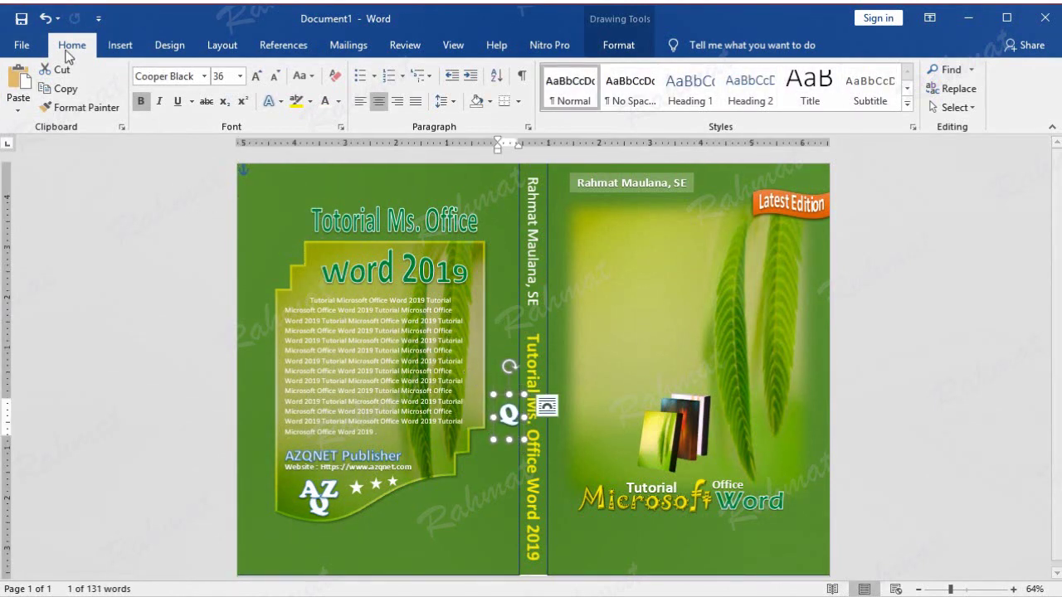
{"action": "left_click", "coordinate": [44, 18]}
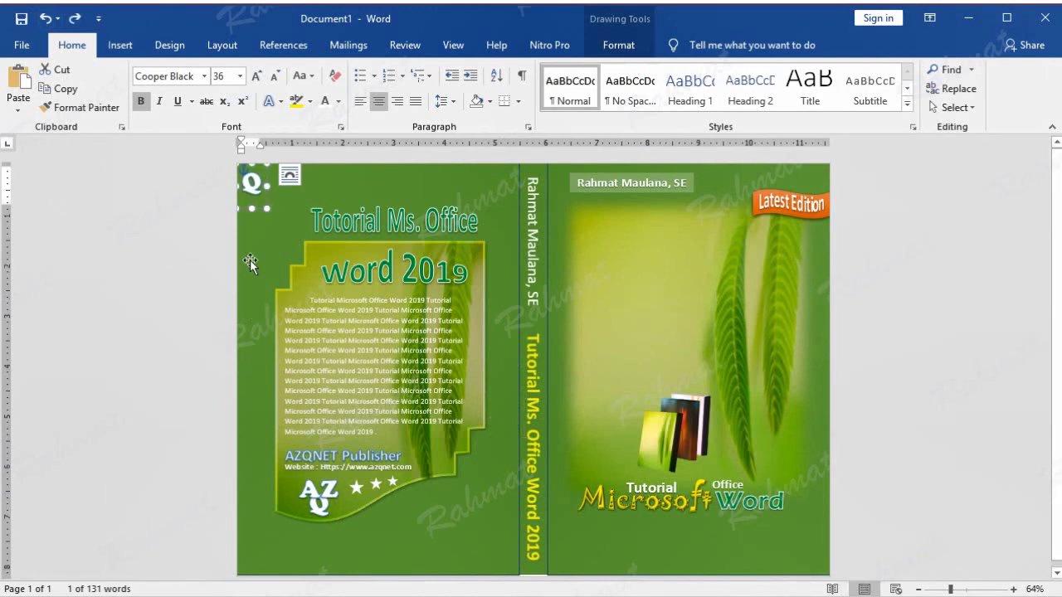
{"action": "left_click", "coordinate": [58, 69]}
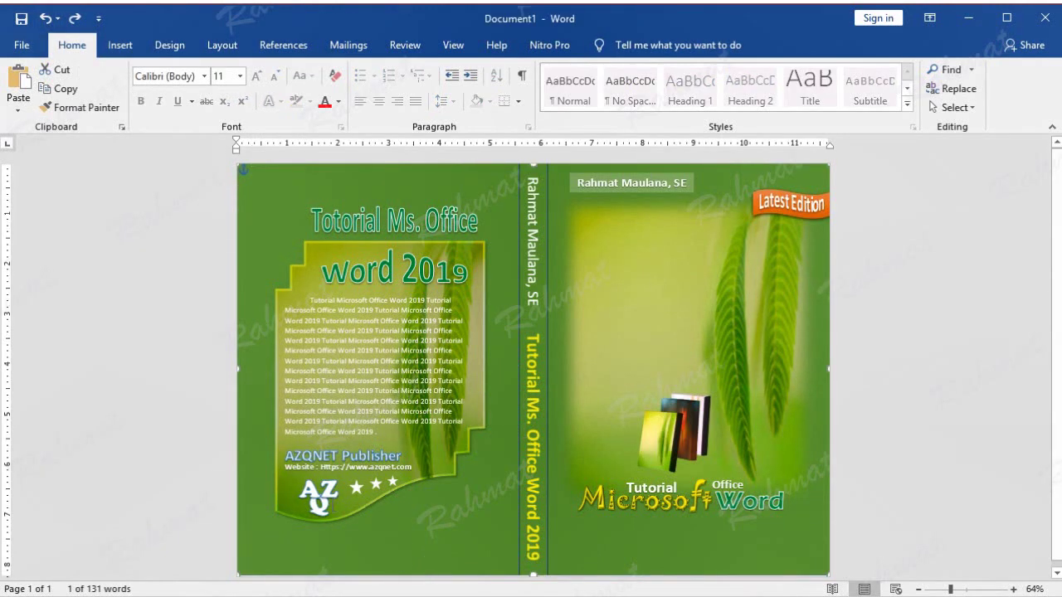
{"action": "left_click", "coordinate": [337, 518]}
{"action": "left_click_drag", "start_coordinate": [332, 473], "coordinate": [346, 479]}
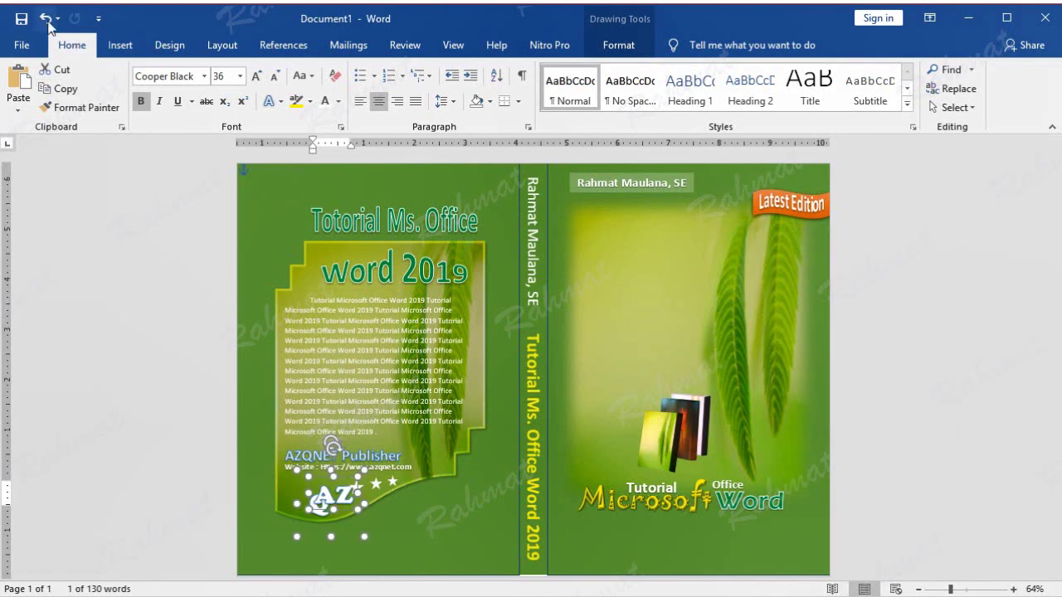
{"action": "key", "text": "ctrl+z"}
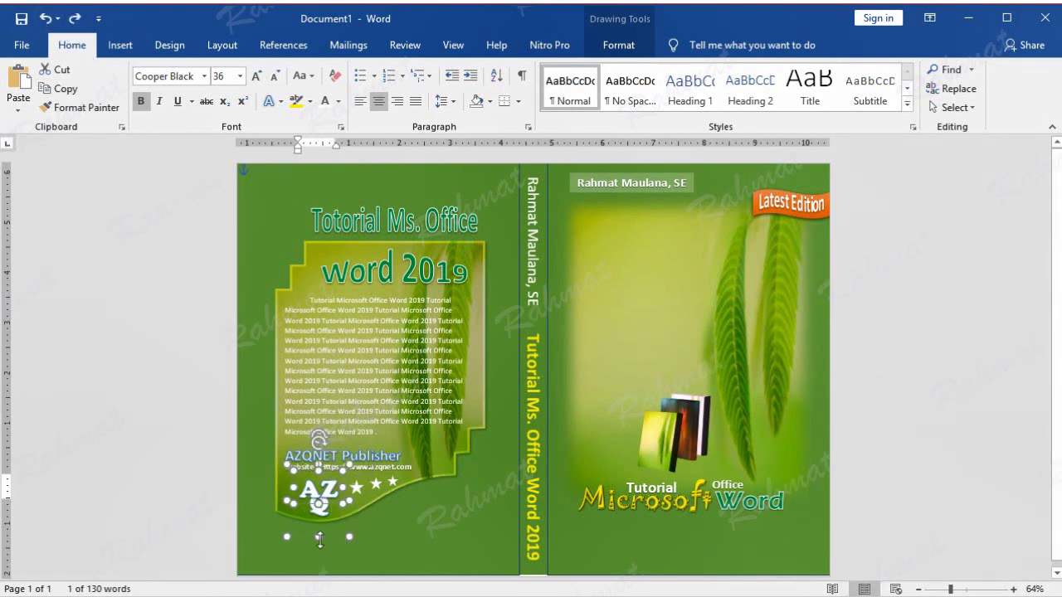
- Adjust the AZ logo's height and try pasting it onto the front cover and spine, undoing each
{"action": "left_click_drag", "start_coordinate": [319, 503], "coordinate": [318, 508]}
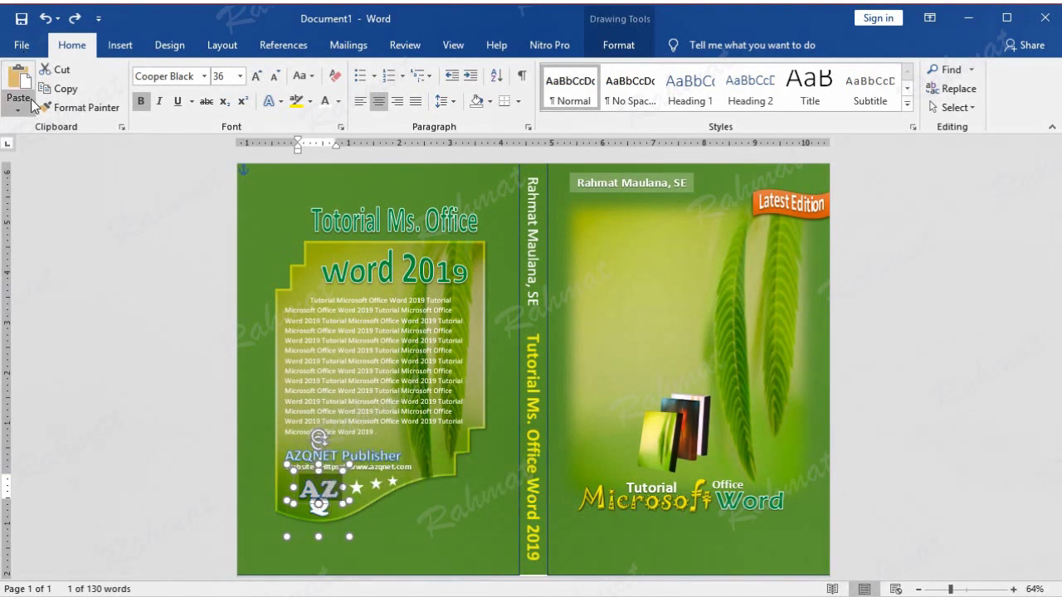
{"action": "key", "text": "ctrl+a"}
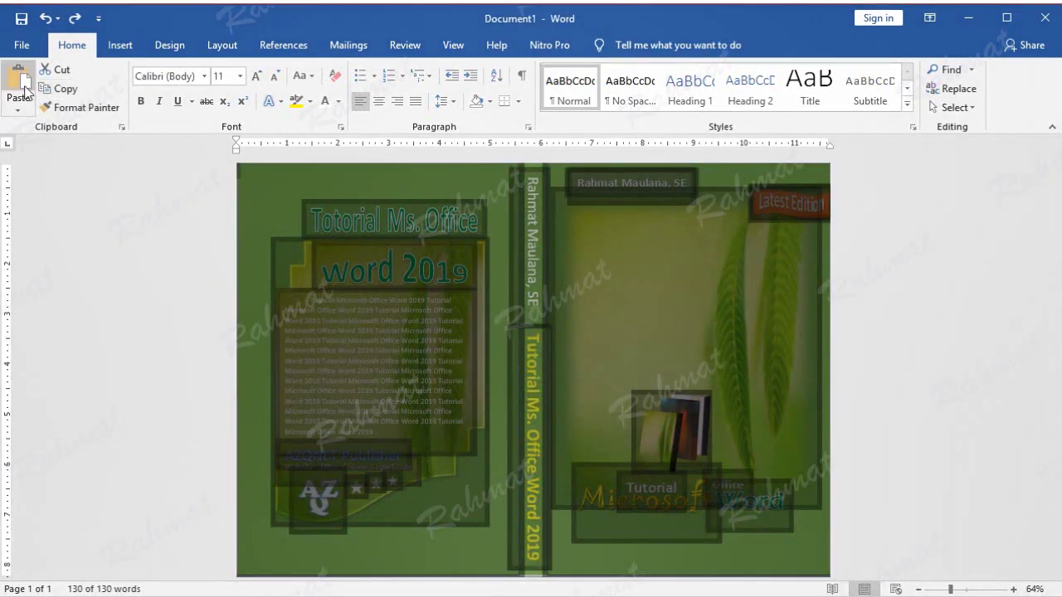
{"action": "left_click", "coordinate": [25, 90]}
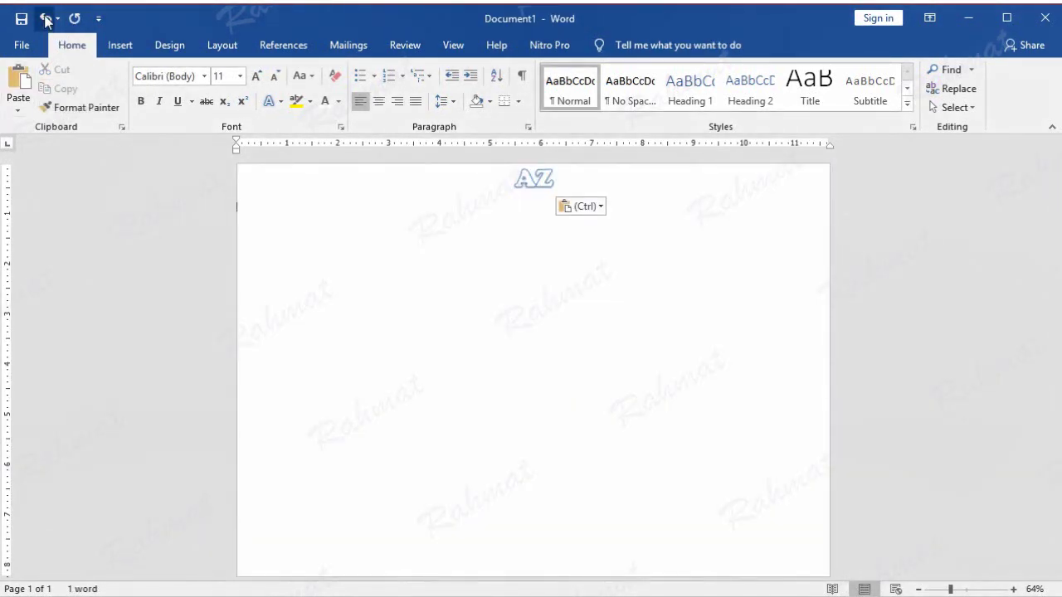
{"action": "left_click", "coordinate": [45, 19]}
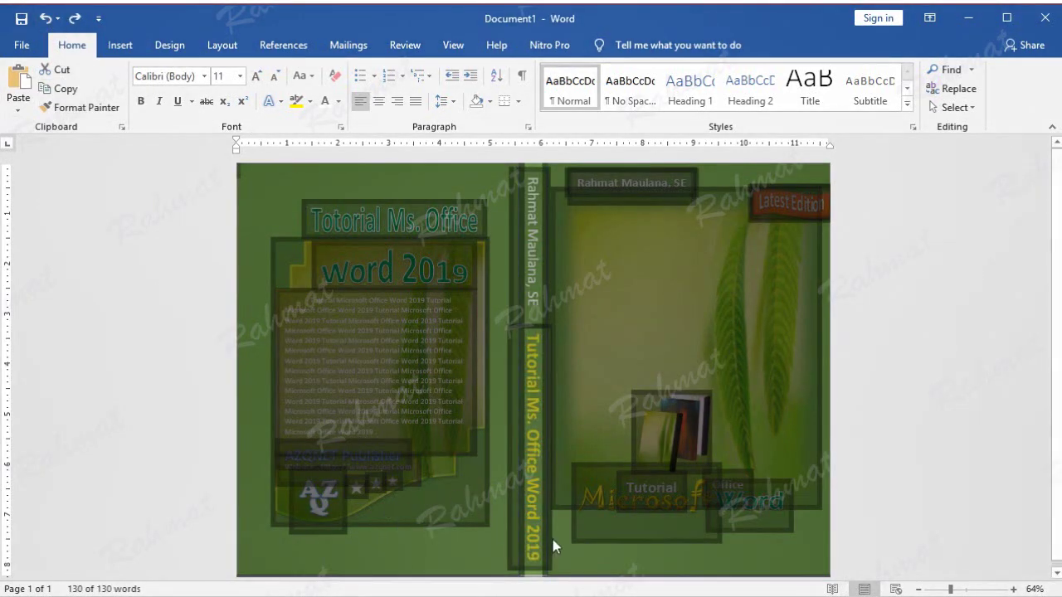
{"action": "left_click", "coordinate": [552, 539]}
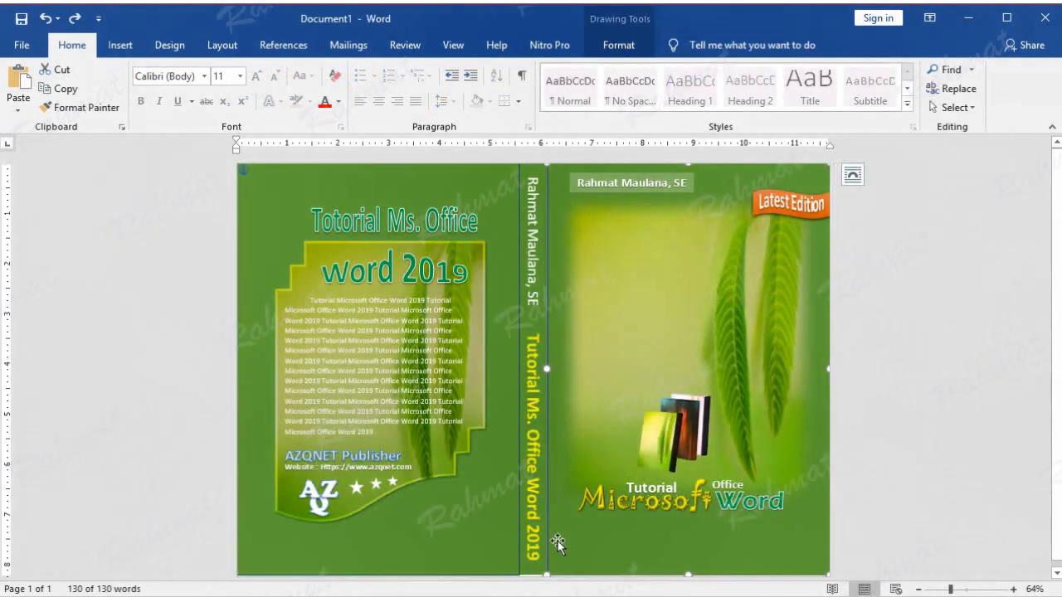
{"action": "left_click", "coordinate": [23, 83]}
{"action": "left_click", "coordinate": [702, 357]}
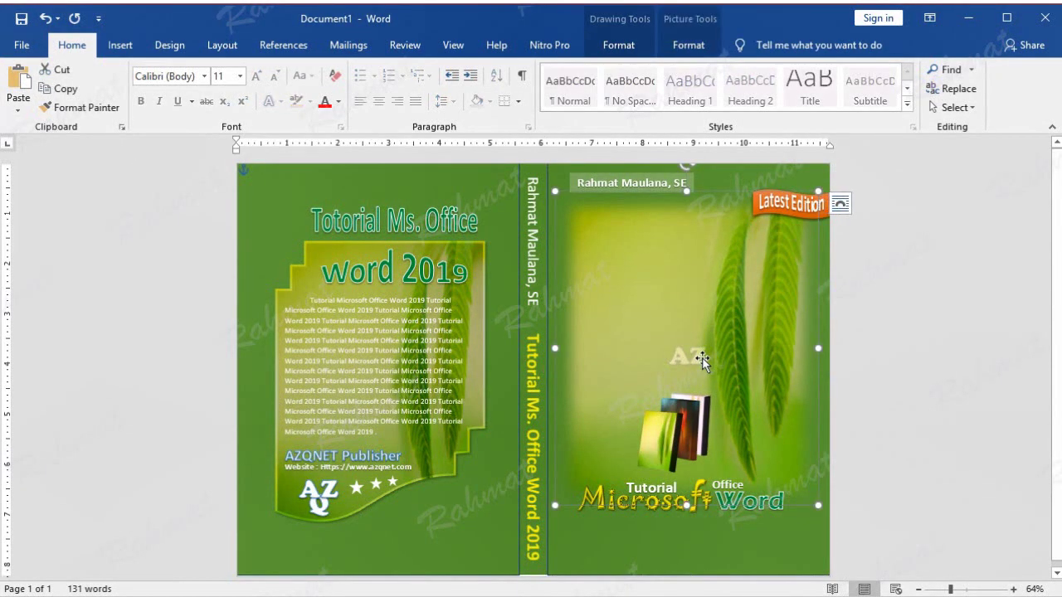
{"action": "left_click", "coordinate": [44, 19]}
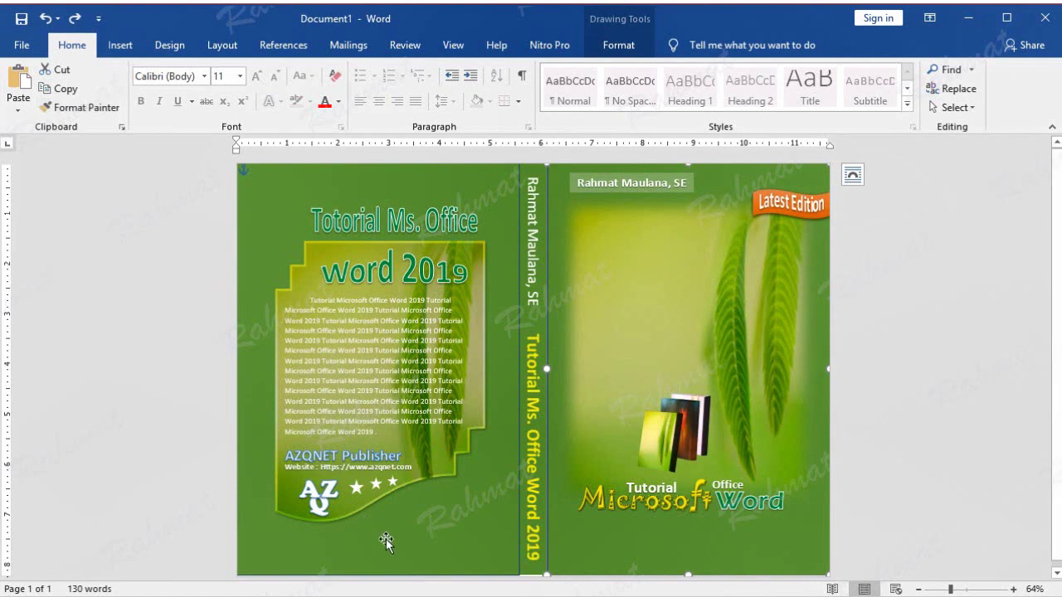
{"action": "left_click", "coordinate": [22, 90]}
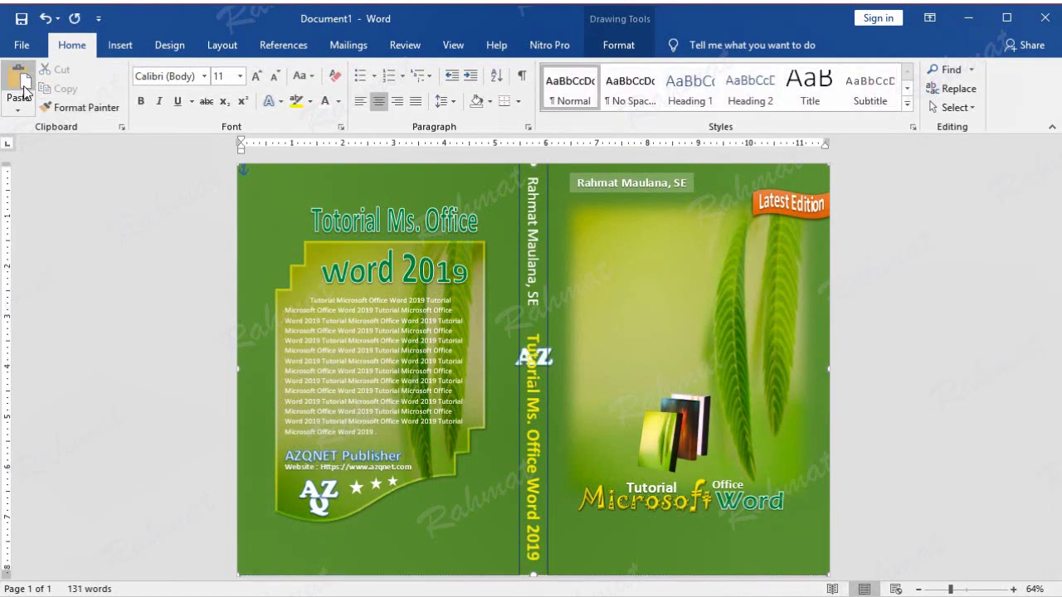
{"action": "left_click", "coordinate": [541, 357]}
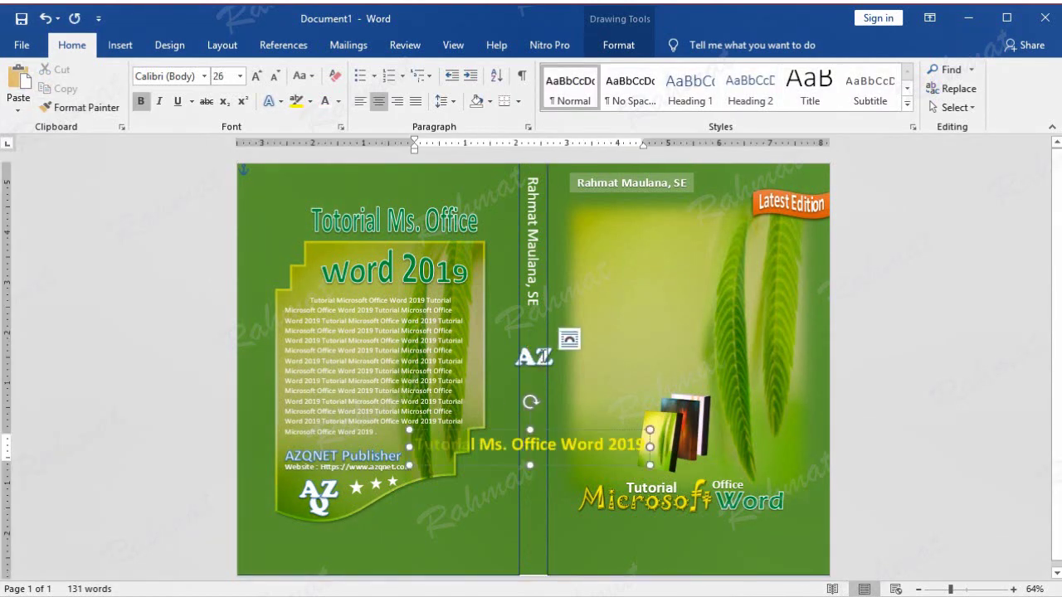
{"action": "left_click", "coordinate": [44, 19]}
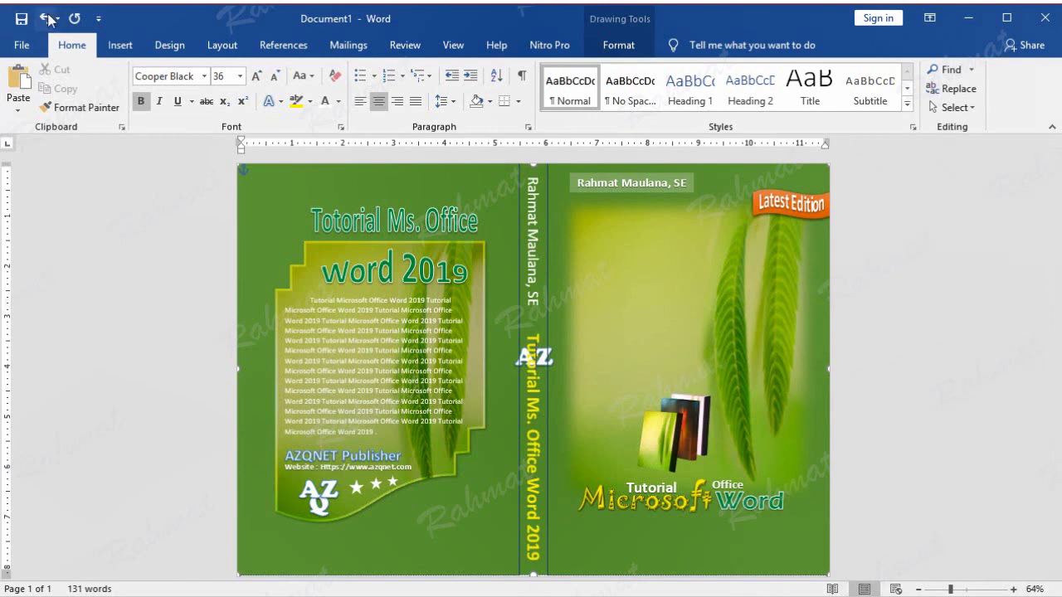
- Copy the back-cover AZ logo and place the copy below Word on the front cover
{"action": "left_click", "coordinate": [119, 45]}
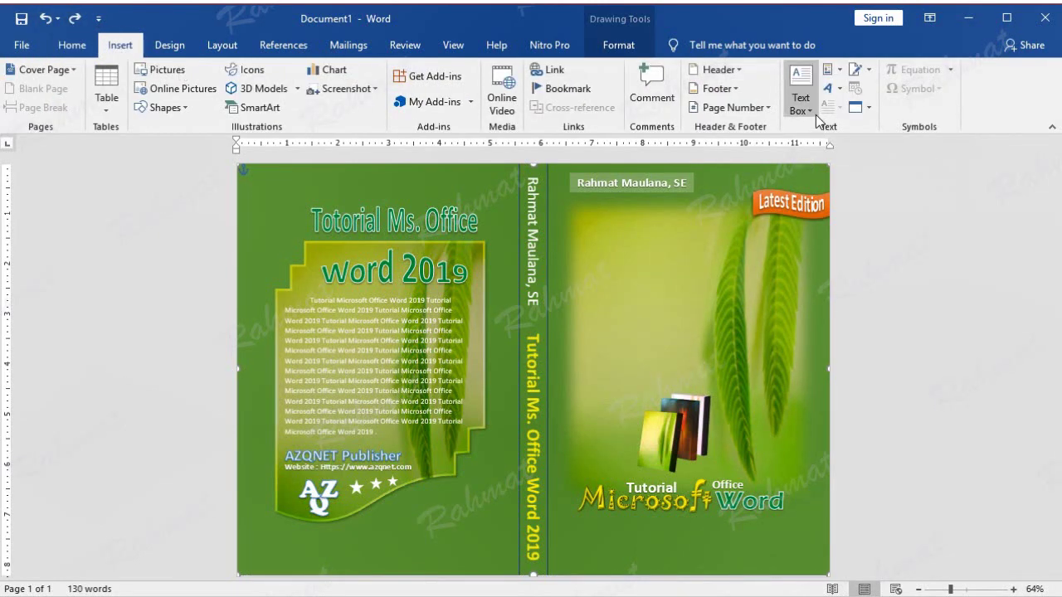
{"action": "left_click", "coordinate": [841, 87]}
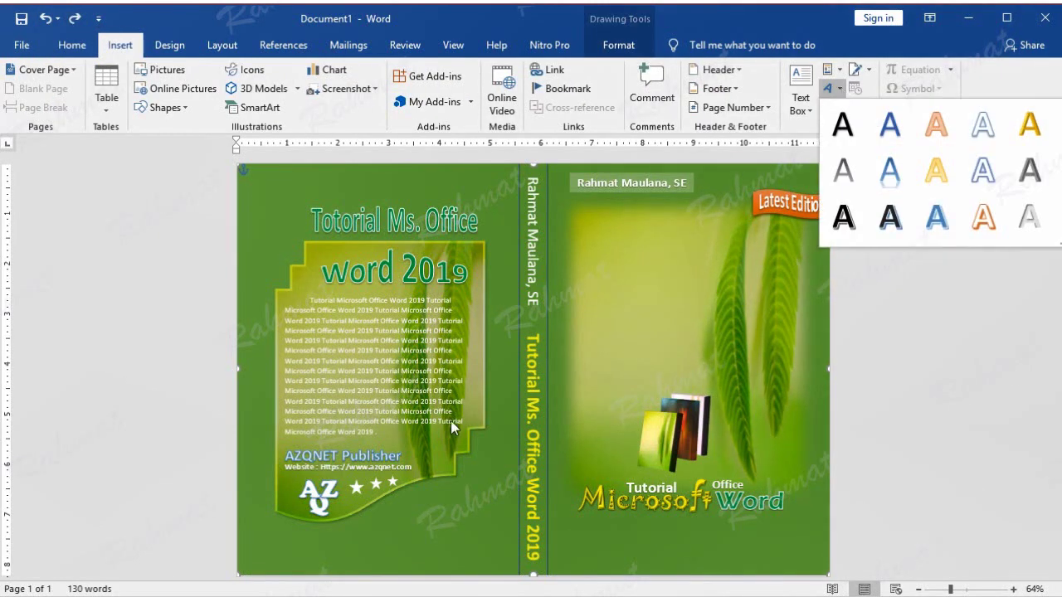
{"action": "left_click", "coordinate": [331, 487]}
{"action": "left_click", "coordinate": [331, 486]}
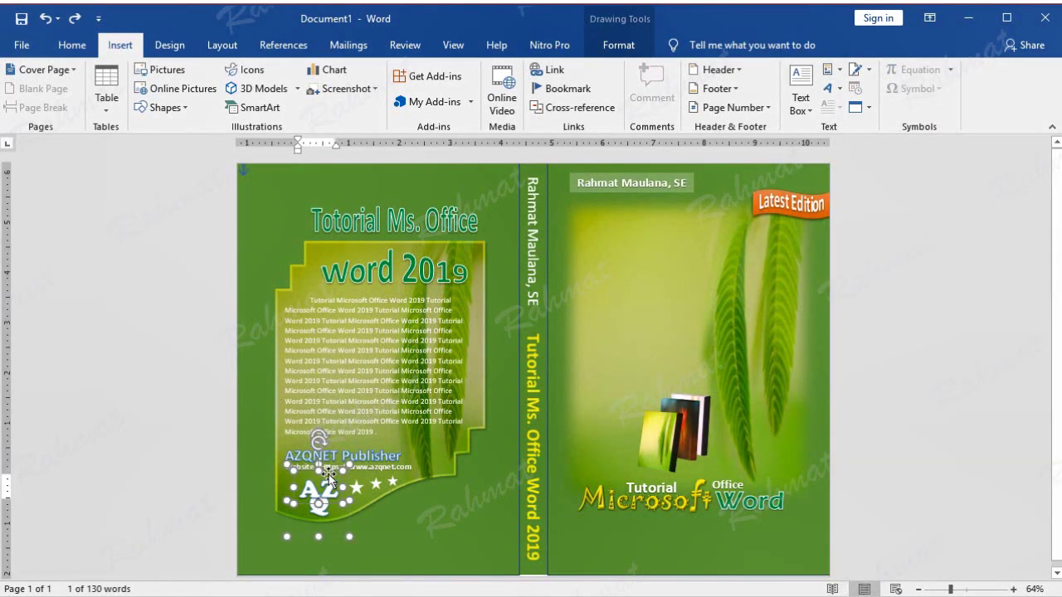
{"action": "left_click", "coordinate": [72, 45]}
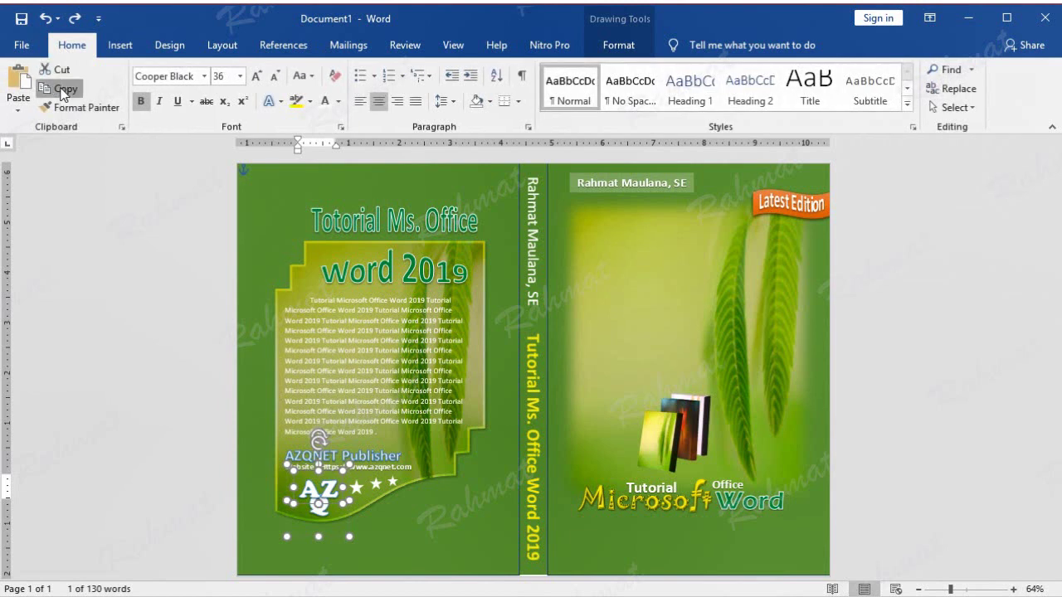
{"action": "left_click", "coordinate": [261, 252]}
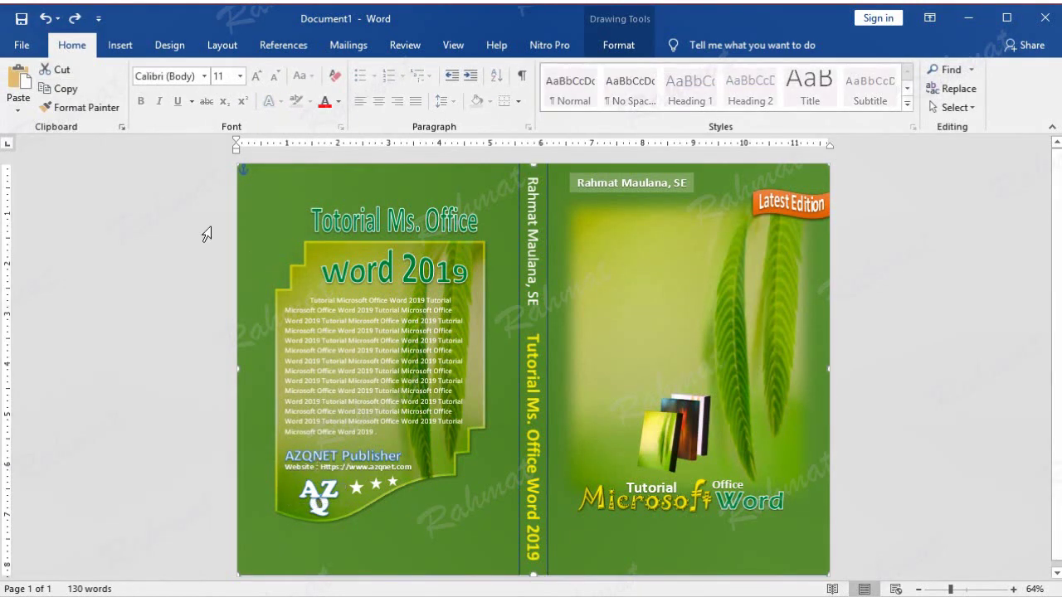
{"action": "left_click", "coordinate": [18, 80]}
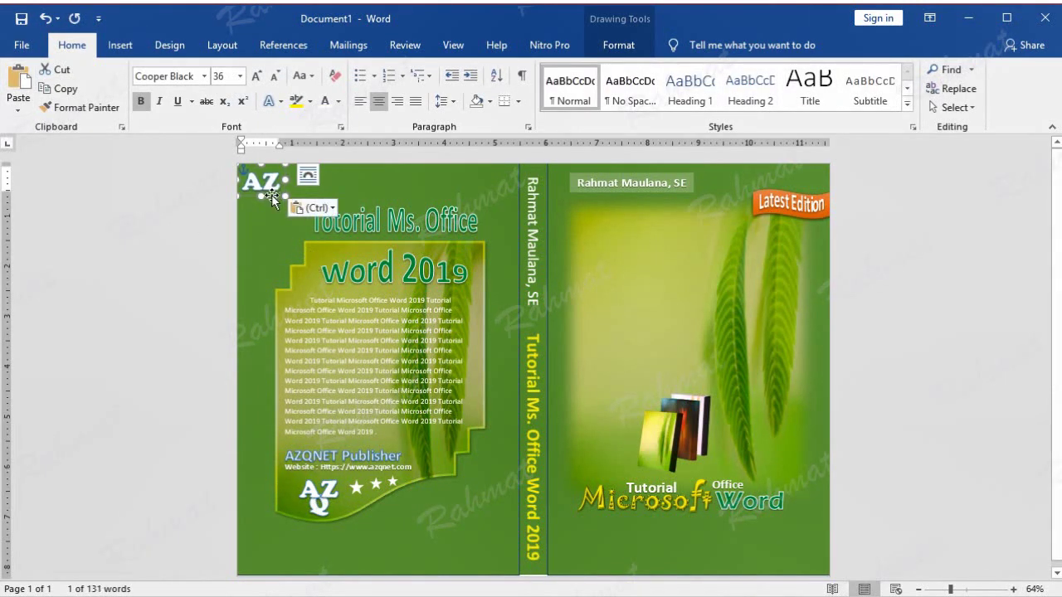
{"action": "left_click_drag", "start_coordinate": [272, 198], "coordinate": [772, 551]}
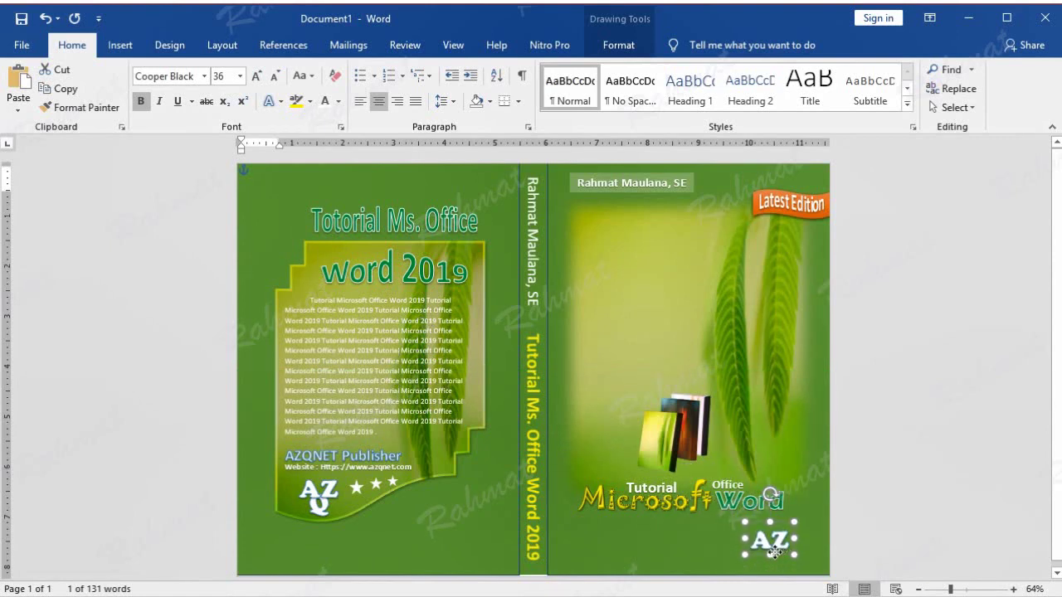
{"action": "left_click", "coordinate": [322, 504]}
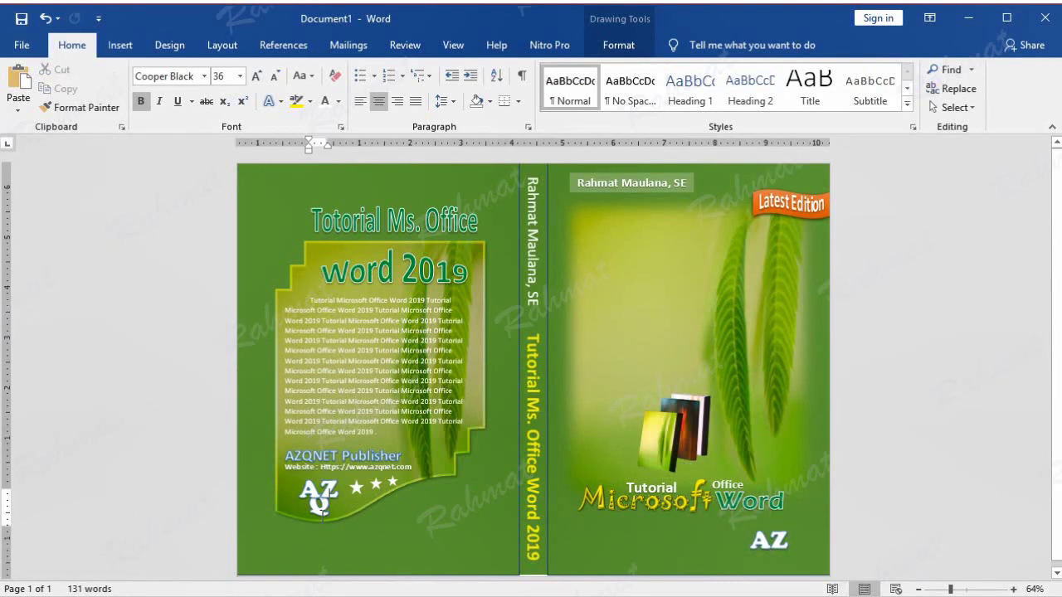
{"action": "left_click", "coordinate": [331, 509]}
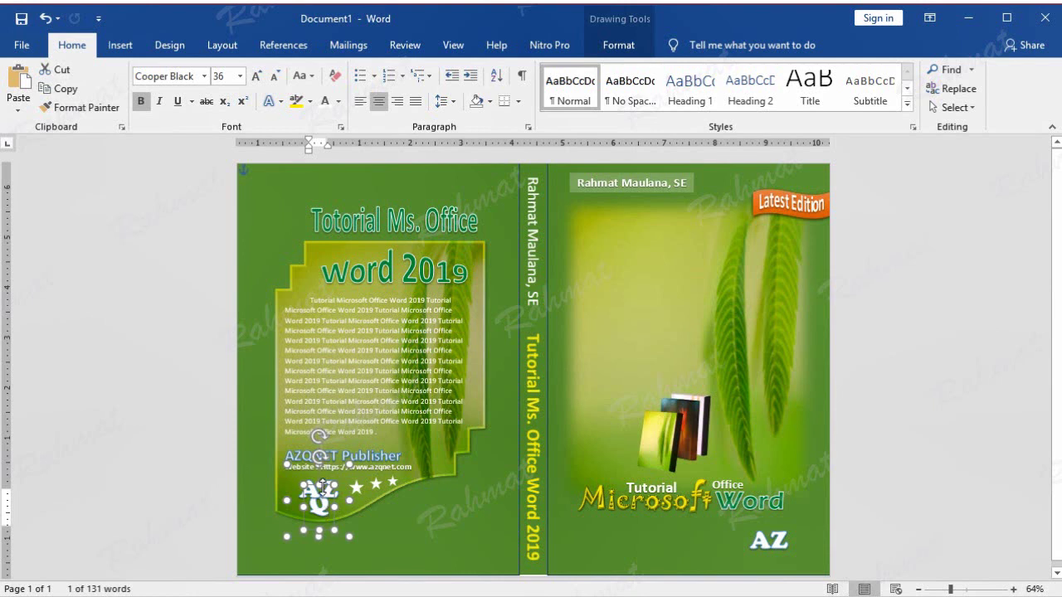
- Paste another copy of the logo and move its Q piece to the front cover's bottom
{"action": "left_click", "coordinate": [79, 107]}
{"action": "left_click", "coordinate": [256, 292]}
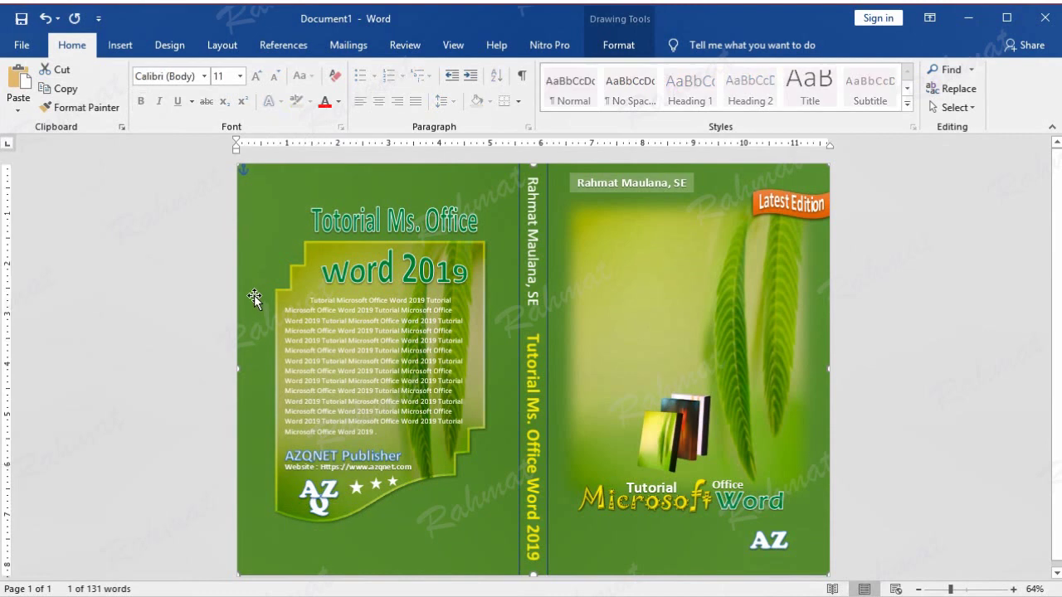
{"action": "left_click", "coordinate": [18, 79]}
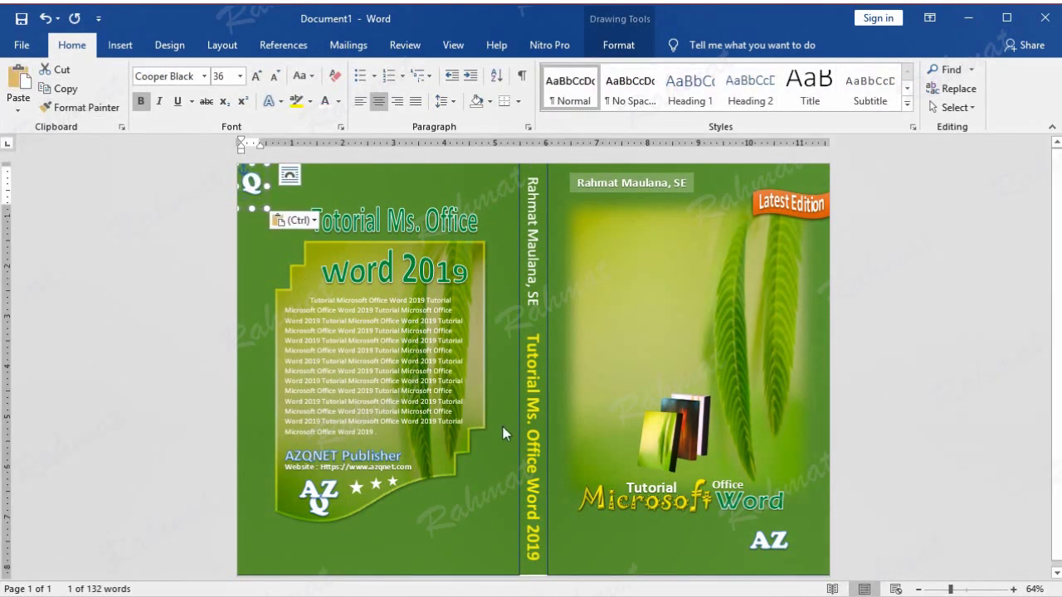
{"action": "mouse_move", "coordinate": [259, 207]}
{"action": "left_mouse_down"}
{"action": "mouse_move", "coordinate": [780, 572]}
{"action": "mouse_move", "coordinate": [715, 545]}
{"action": "left_mouse_up"}
- Shrink the front-cover Q to 24 pt and place it just below the AZ text
{"action": "left_click", "coordinate": [766, 533]}
{"action": "left_click", "coordinate": [874, 482]}
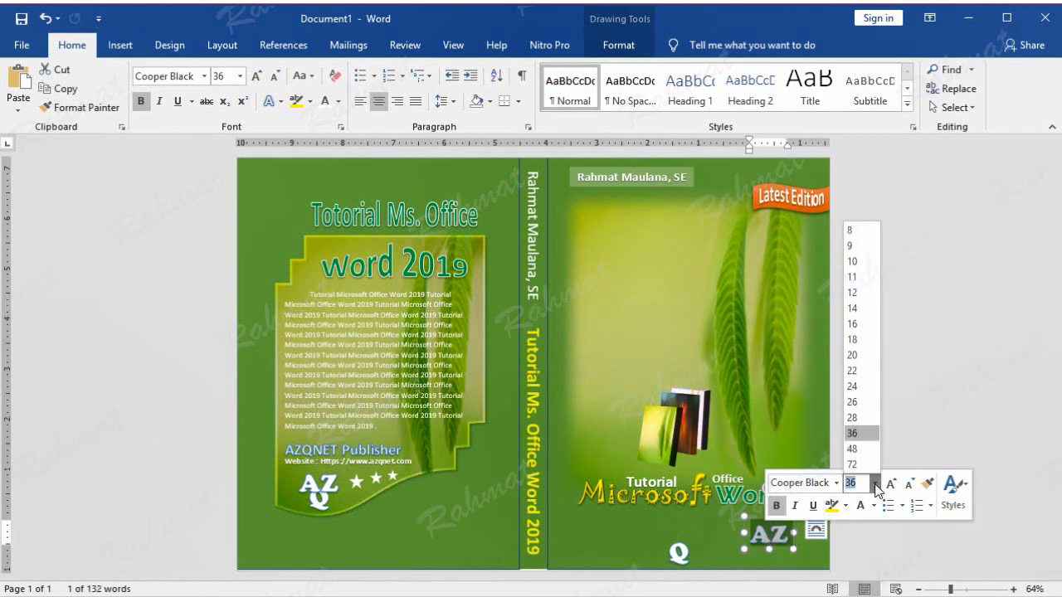
{"action": "left_click", "coordinate": [861, 389]}
{"action": "key", "text": "ctrl+z"}
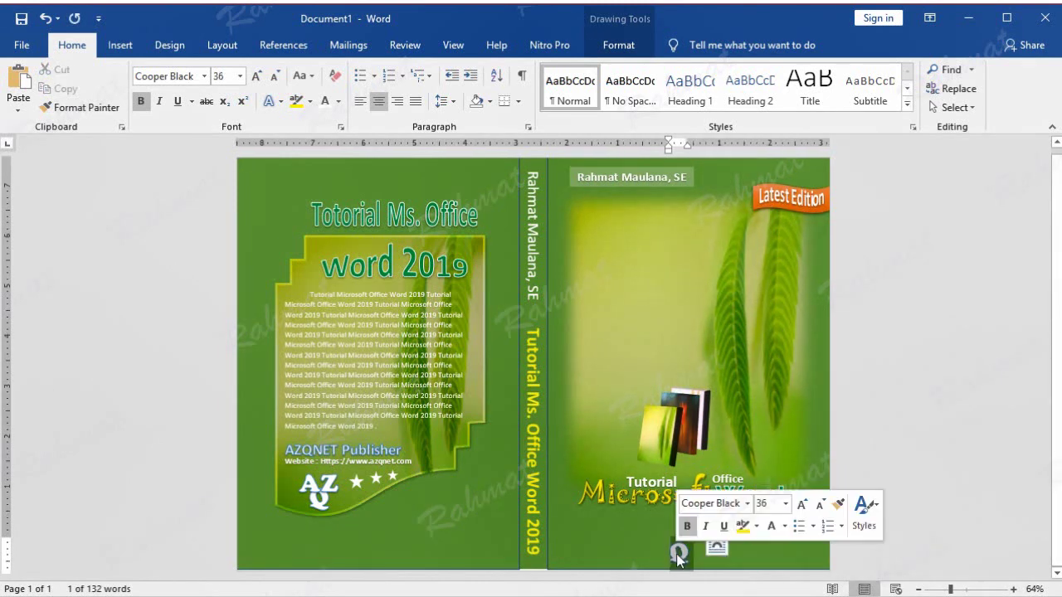
{"action": "left_click", "coordinate": [785, 503]}
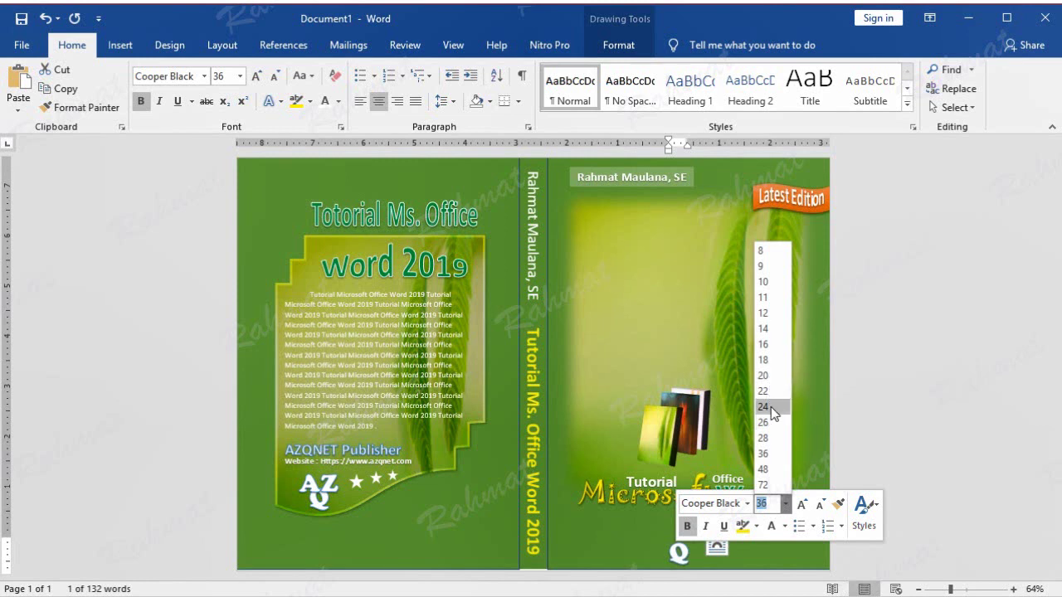
{"action": "left_click", "coordinate": [768, 405]}
{"action": "left_click", "coordinate": [673, 547]}
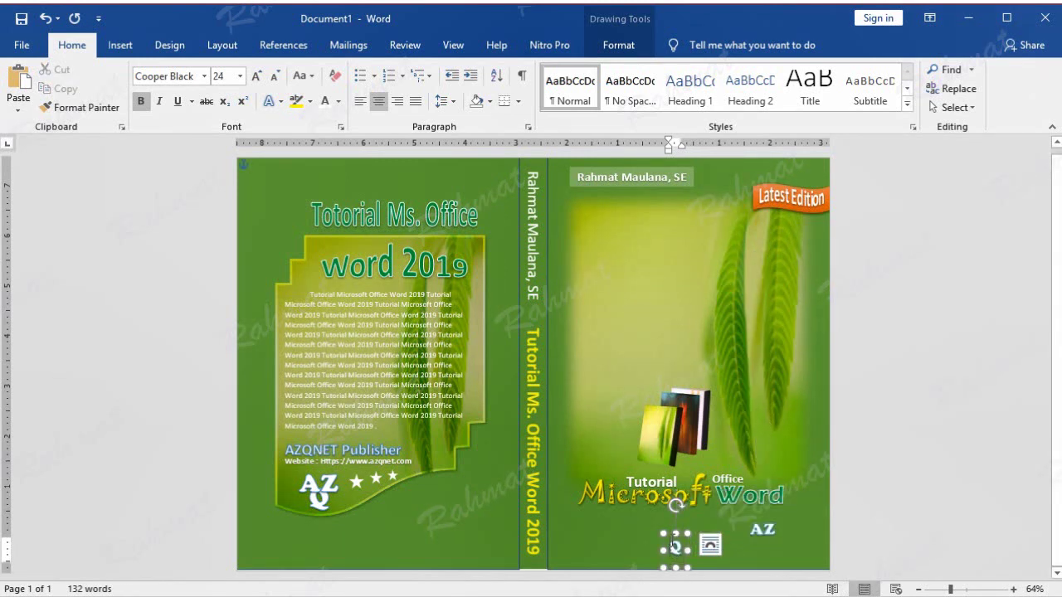
{"action": "left_click_drag", "start_coordinate": [672, 543], "coordinate": [737, 554]}
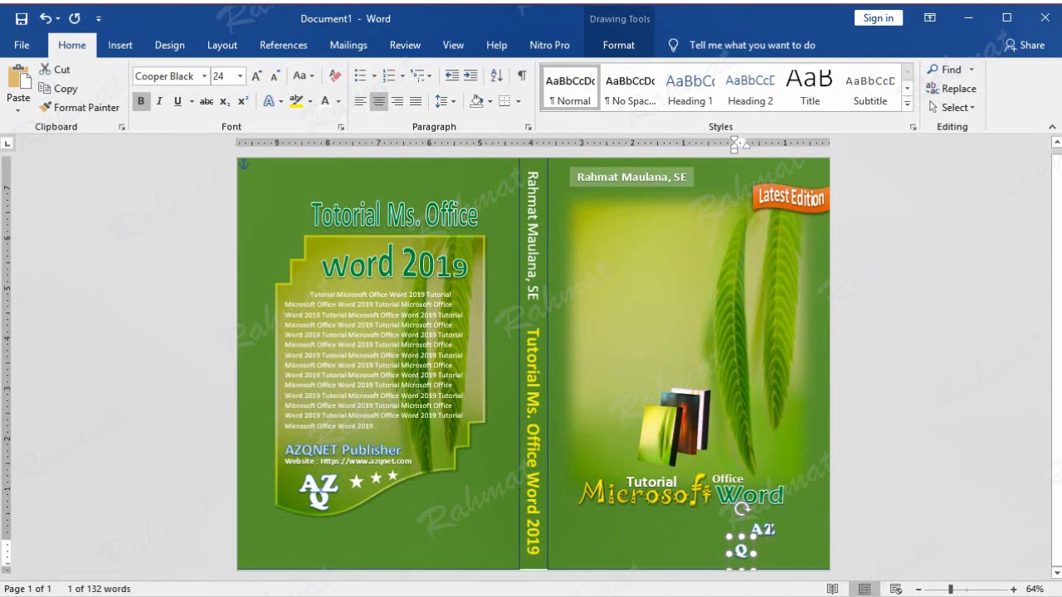
- Move the AZ text under Word, bring it to front, and align it with the Q
{"action": "left_click", "coordinate": [768, 522]}
{"action": "left_click_drag", "start_coordinate": [768, 523], "coordinate": [746, 525]}
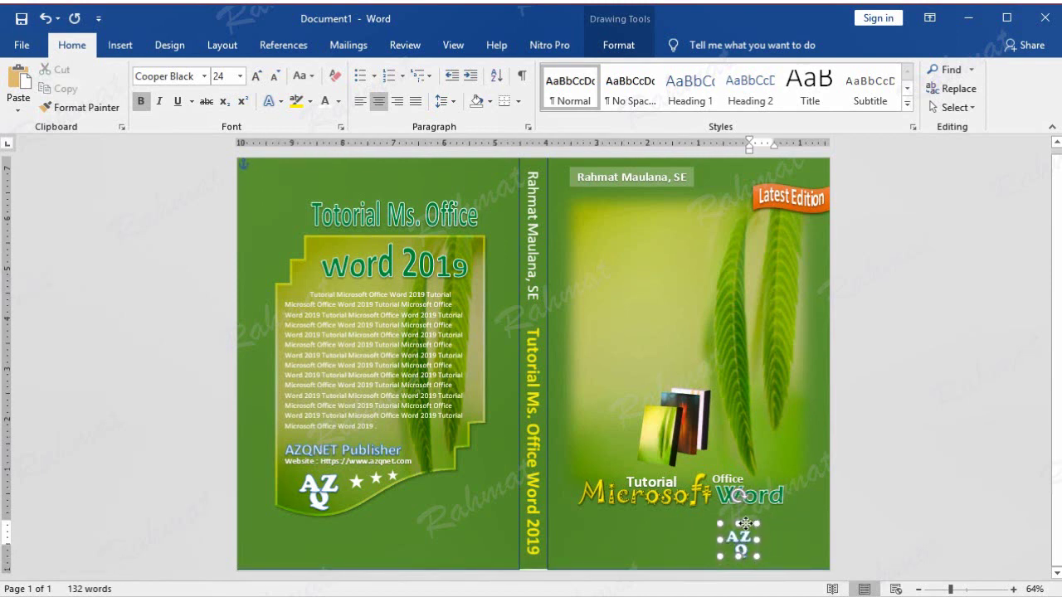
{"action": "right_click", "coordinate": [746, 525]}
{"action": "mouse_move", "coordinate": [829, 350]}
{"action": "left_click", "coordinate": [929, 350]}
{"action": "left_click_drag", "start_coordinate": [747, 533], "coordinate": [738, 539]}
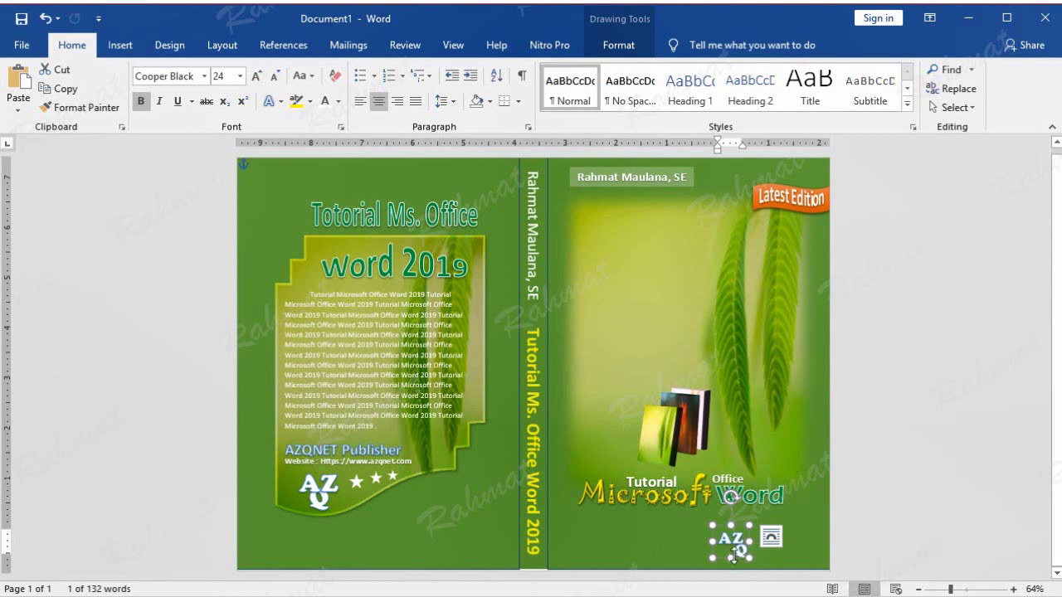
{"action": "left_click_drag", "start_coordinate": [731, 556], "coordinate": [747, 555]}
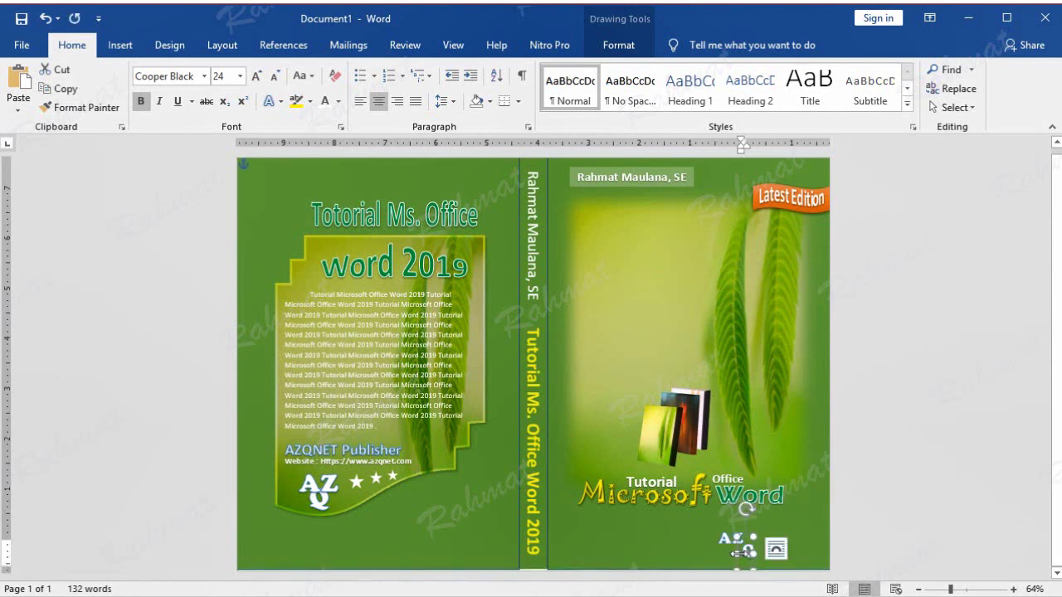
{"action": "left_click_drag", "start_coordinate": [746, 545], "coordinate": [729, 544]}
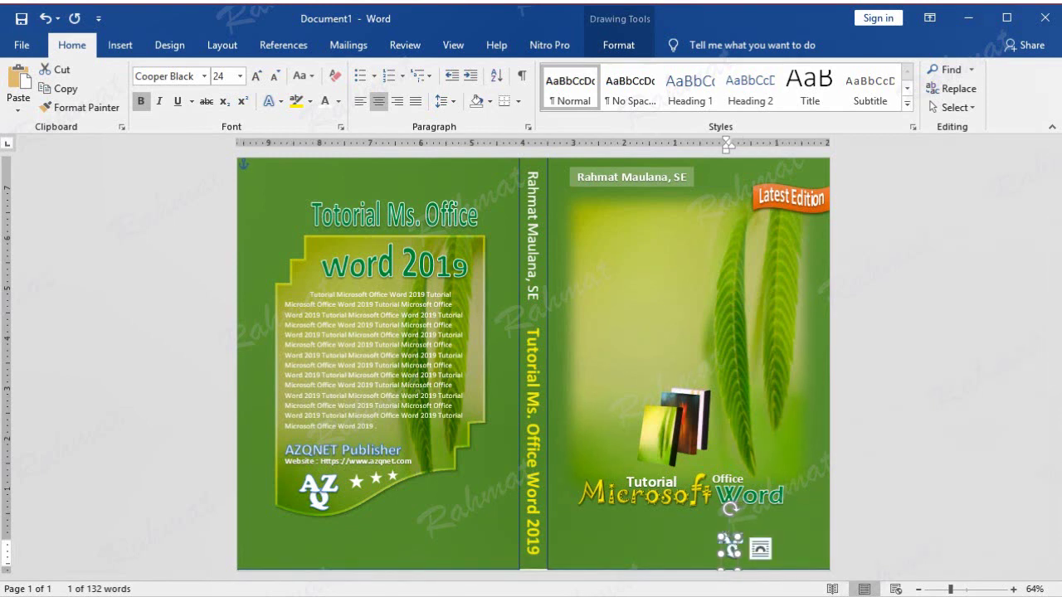
{"action": "left_click", "coordinate": [991, 546]}
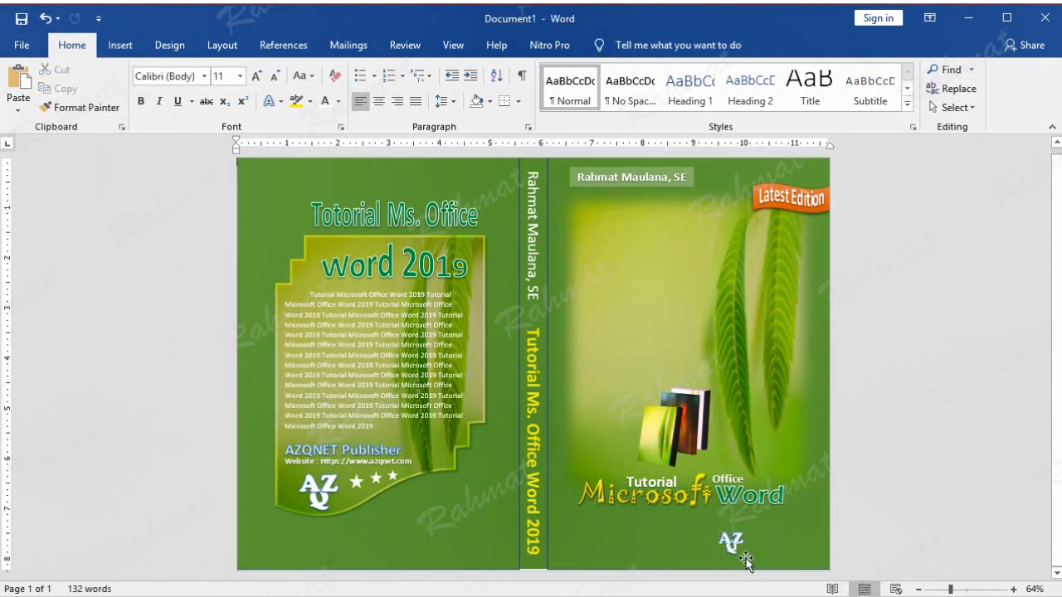
{"action": "left_click", "coordinate": [46, 22]}
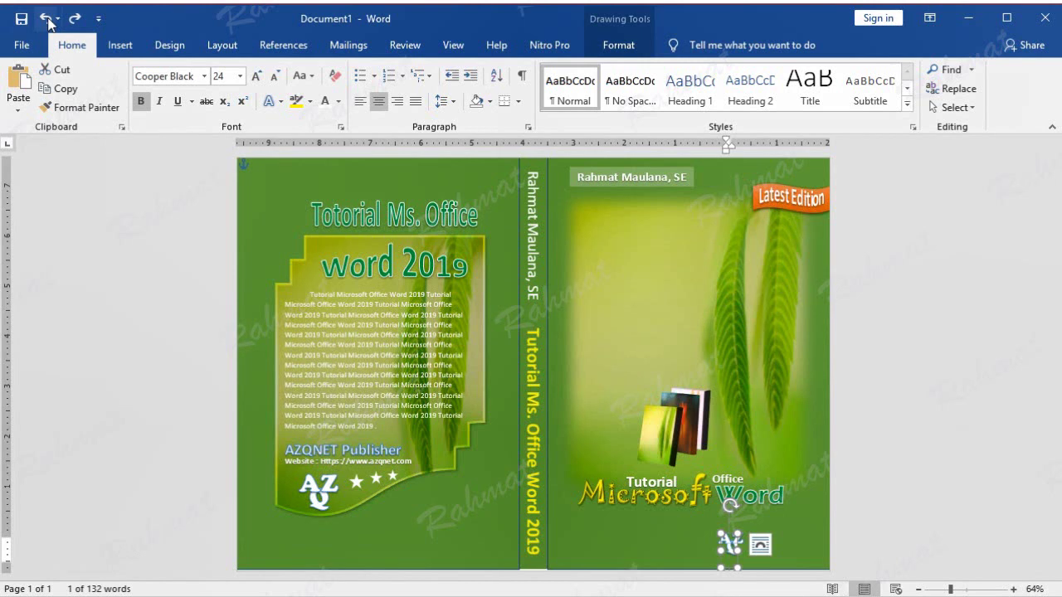
{"action": "left_click", "coordinate": [921, 432]}
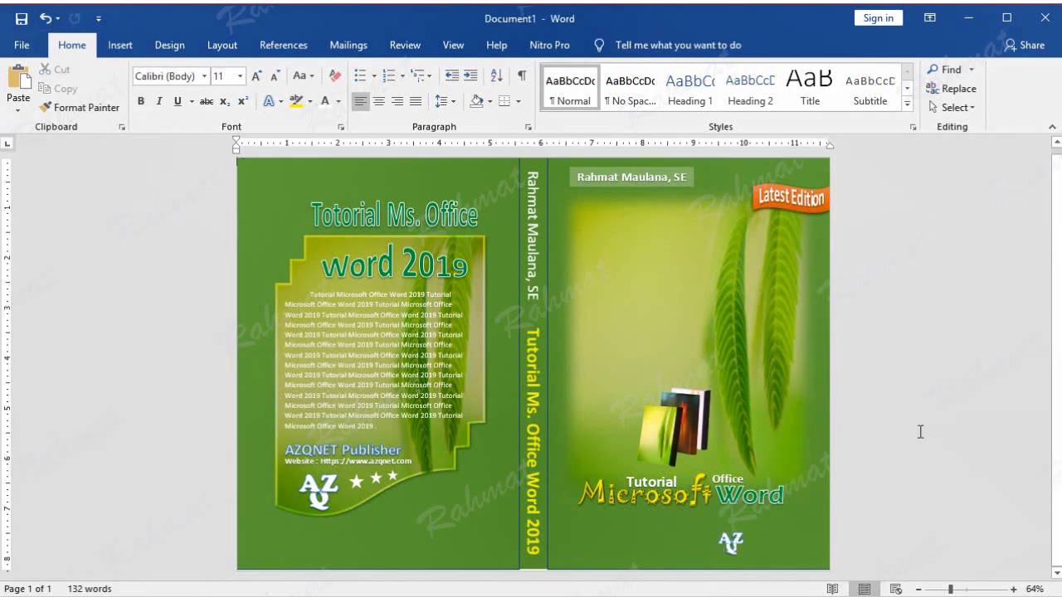
- Insert a WordArt reading AZQNET at the back cover's top-left and resize its box
{"action": "left_click", "coordinate": [124, 48]}
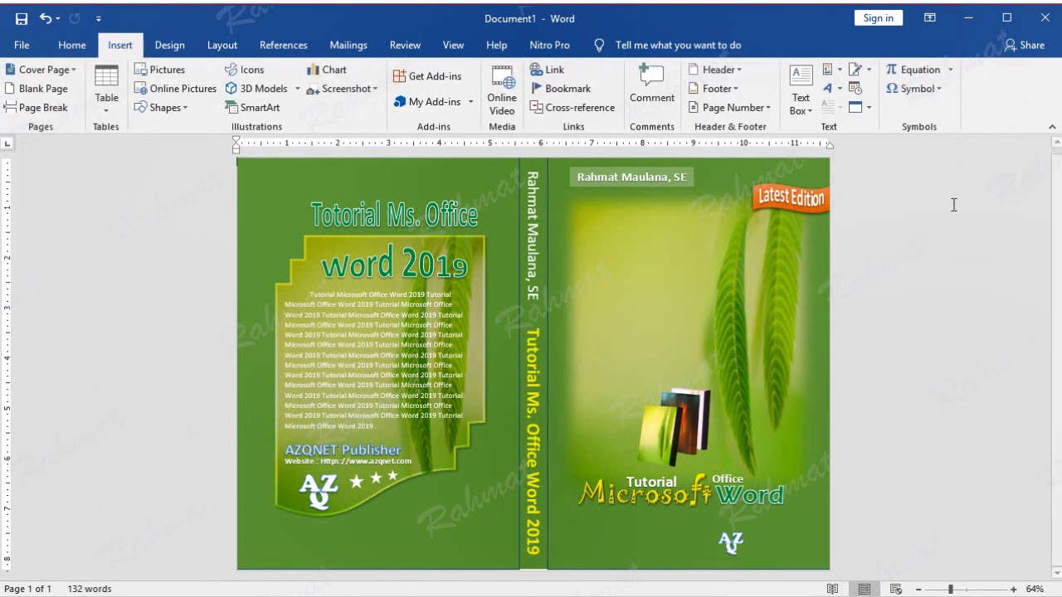
{"action": "left_click", "coordinate": [840, 96]}
{"action": "left_click", "coordinate": [985, 139]}
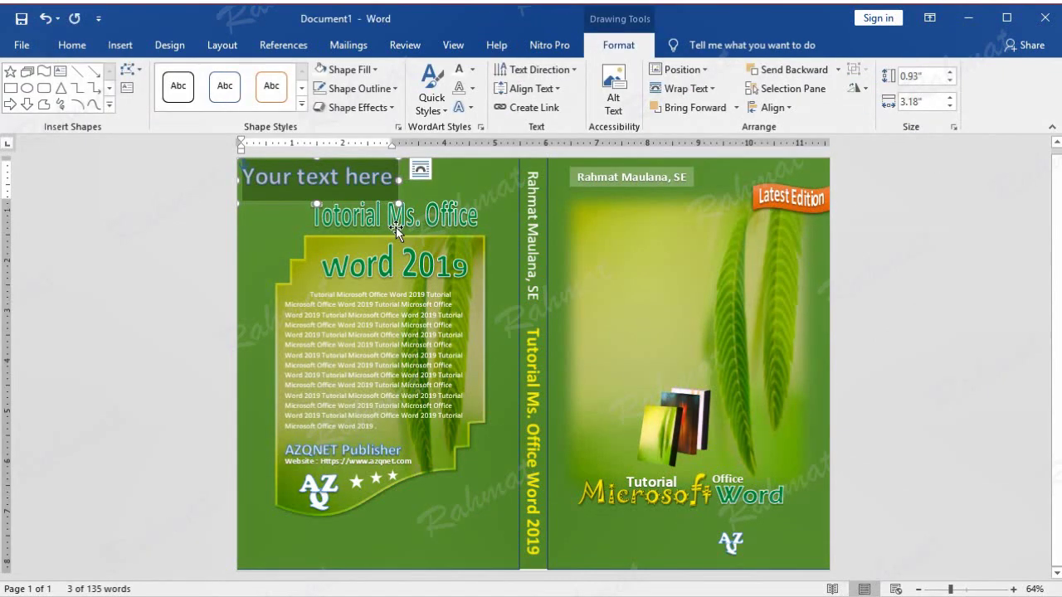
{"action": "type", "text": "AZQMNE"}
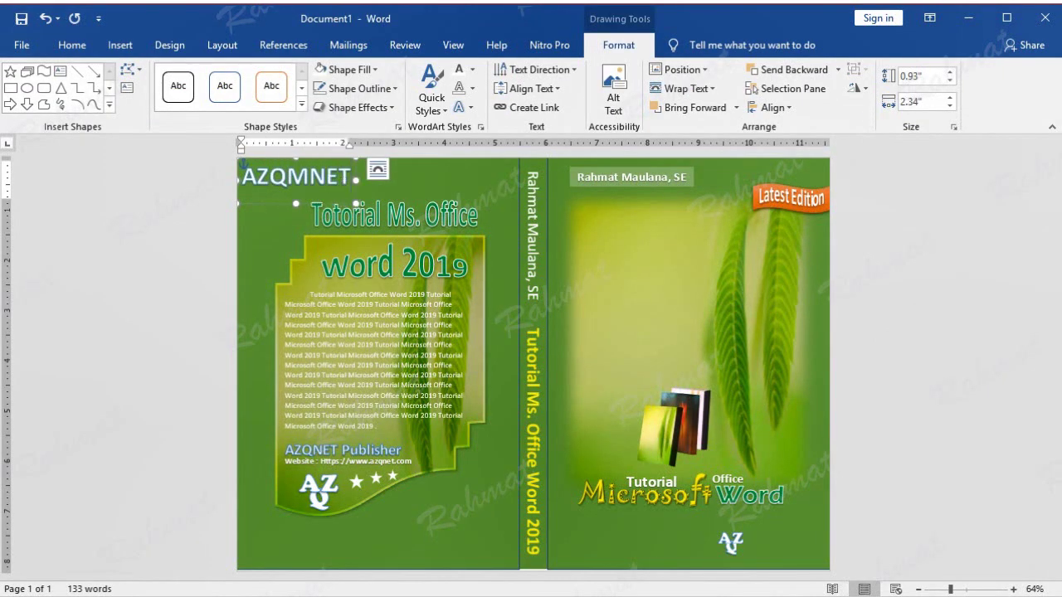
{"action": "mouse_move", "coordinate": [343, 179]}
{"action": "left_mouse_down"}
{"action": "mouse_move", "coordinate": [291, 179]}
{"action": "mouse_move", "coordinate": [333, 179]}
{"action": "left_mouse_up"}
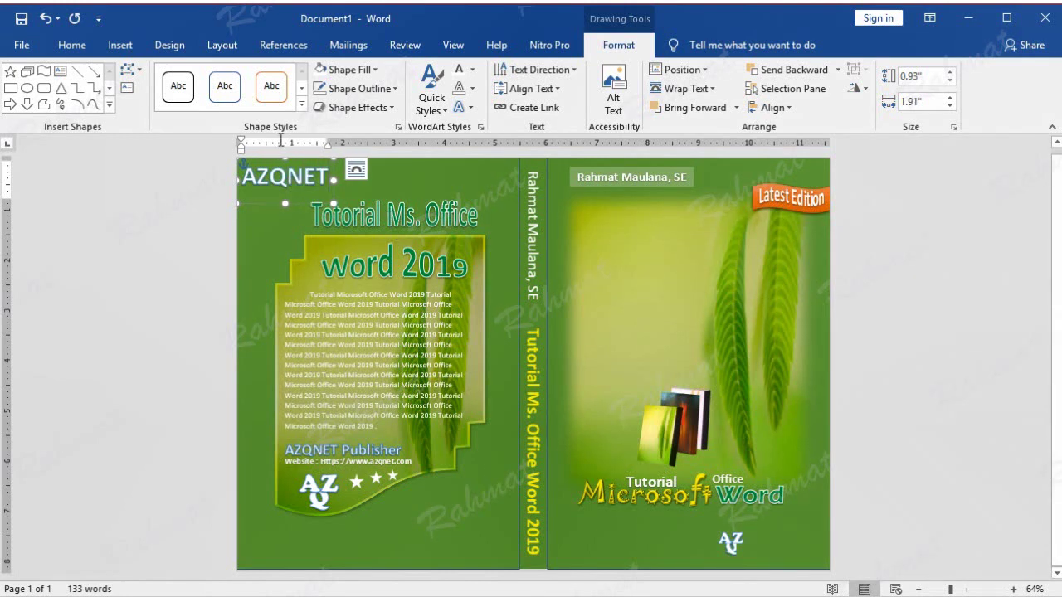
{"action": "key", "text": "ctrl+a"}
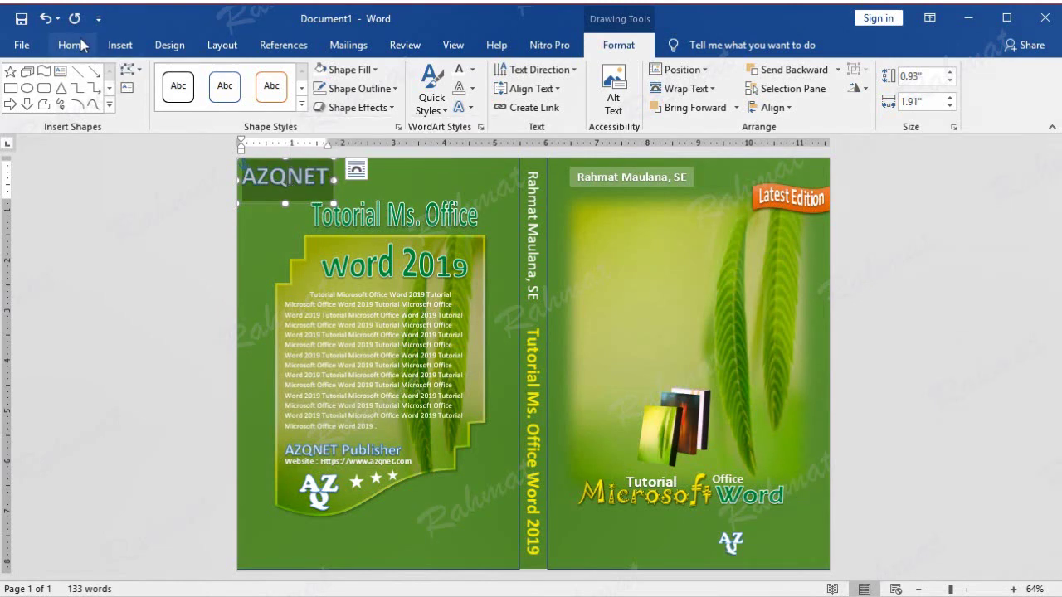
- Set the AZQNET text to font size 20
{"action": "left_click", "coordinate": [73, 45]}
{"action": "left_click", "coordinate": [239, 75]}
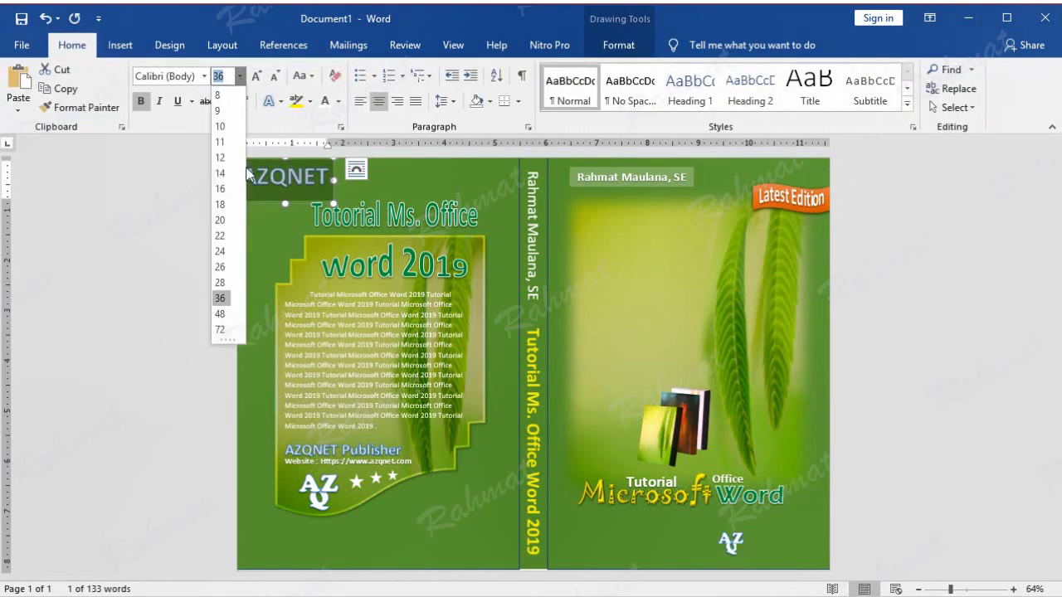
{"action": "left_click", "coordinate": [222, 220]}
- Move the AZQNET box to the front cover's bottom right beside the AZ logo
{"action": "mouse_move", "coordinate": [280, 185]}
{"action": "left_mouse_down"}
{"action": "mouse_move", "coordinate": [841, 513]}
{"action": "mouse_move", "coordinate": [789, 561]}
{"action": "left_mouse_up"}
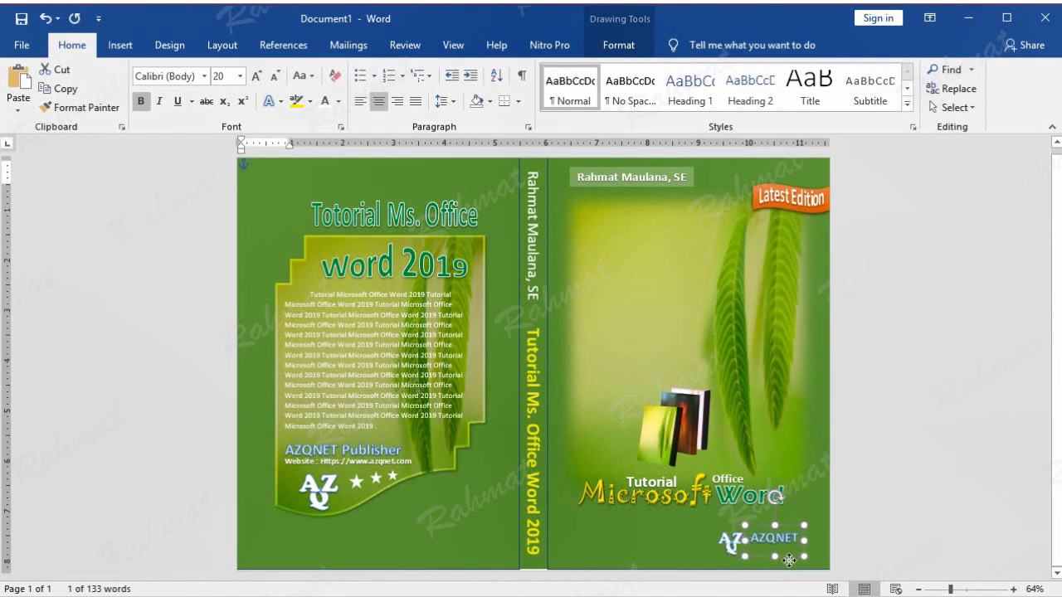
{"action": "left_click_drag", "start_coordinate": [789, 561], "coordinate": [788, 559]}
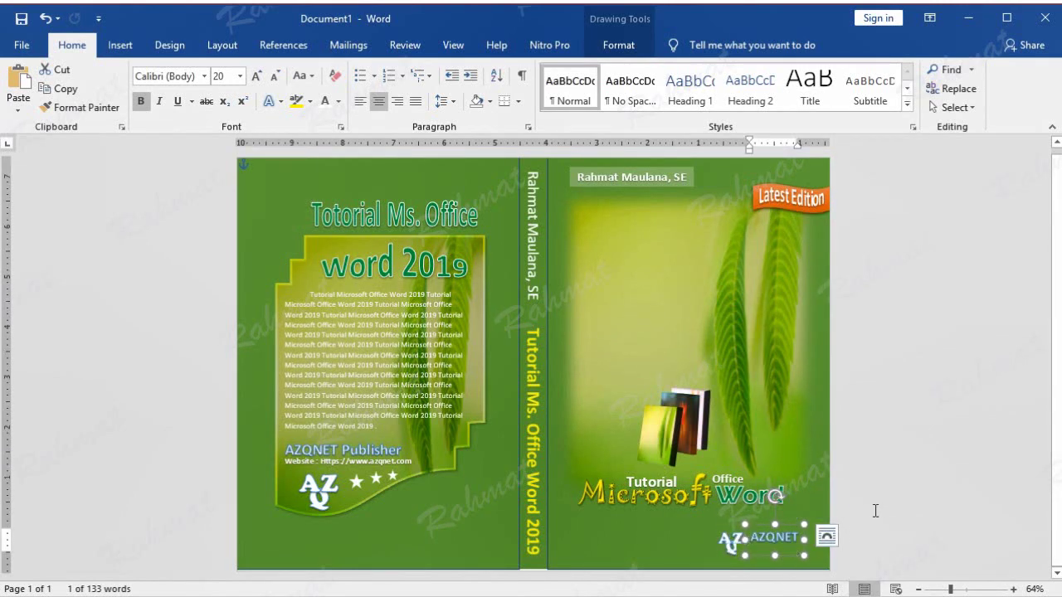
{"action": "left_click", "coordinate": [862, 512]}
{"action": "left_click", "coordinate": [785, 532]}
{"action": "double_click", "coordinate": [784, 532]}
{"action": "left_click_drag", "start_coordinate": [795, 530], "coordinate": [800, 529]}
{"action": "key", "text": "Right"}
{"action": "key", "text": "Right"}
{"action": "key", "text": "Right"}
{"action": "key", "text": "Right"}
{"action": "key", "text": "Right"}
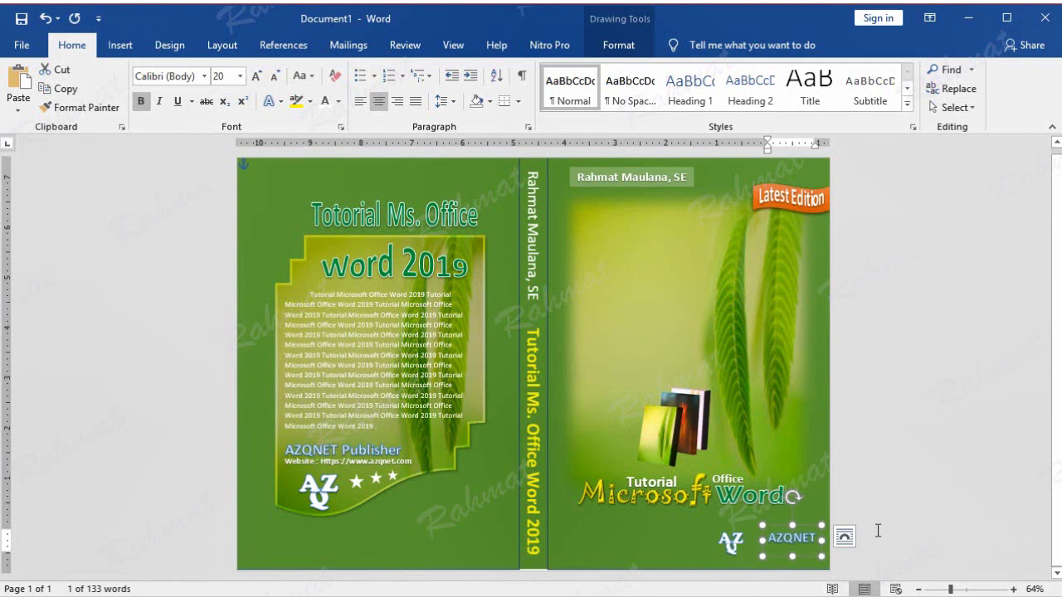
{"action": "left_click", "coordinate": [878, 531]}
{"action": "left_click", "coordinate": [803, 535]}
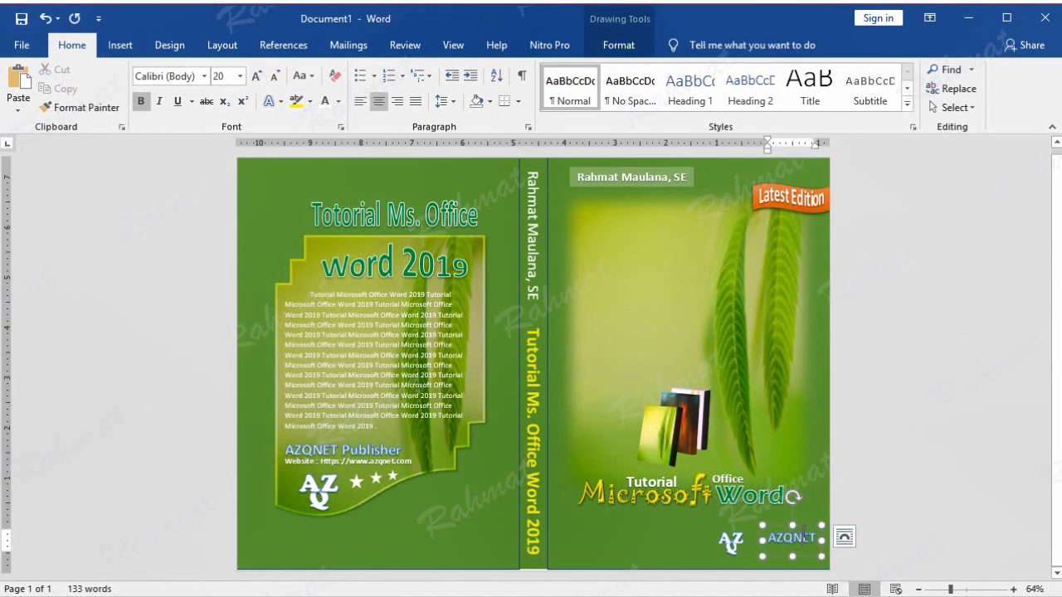
{"action": "left_click", "coordinate": [804, 531]}
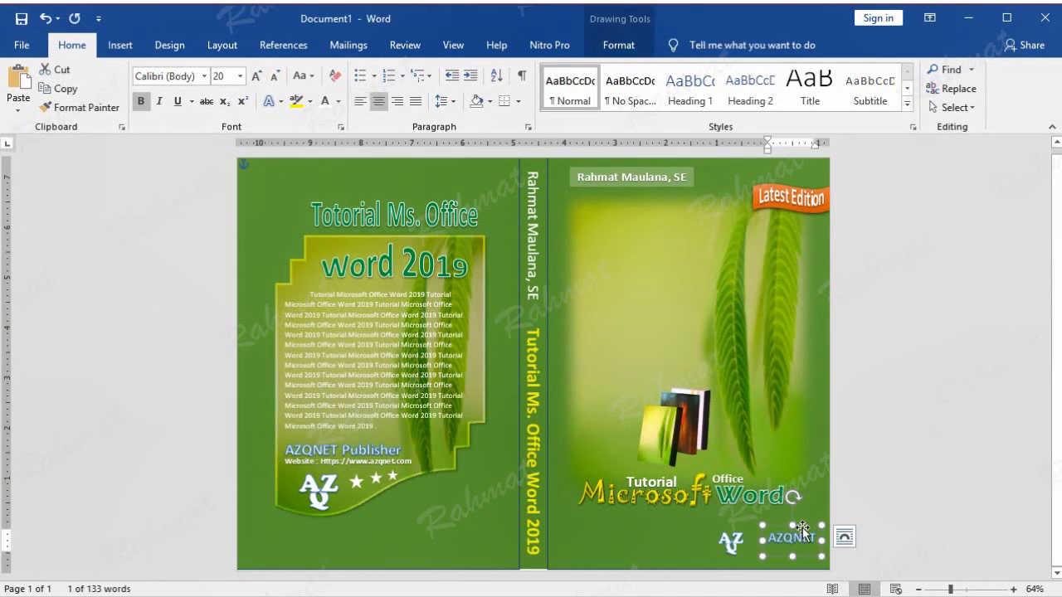
- Insert a new WordArt reading 'Publisher'
{"action": "left_click", "coordinate": [890, 501]}
{"action": "left_click", "coordinate": [120, 45]}
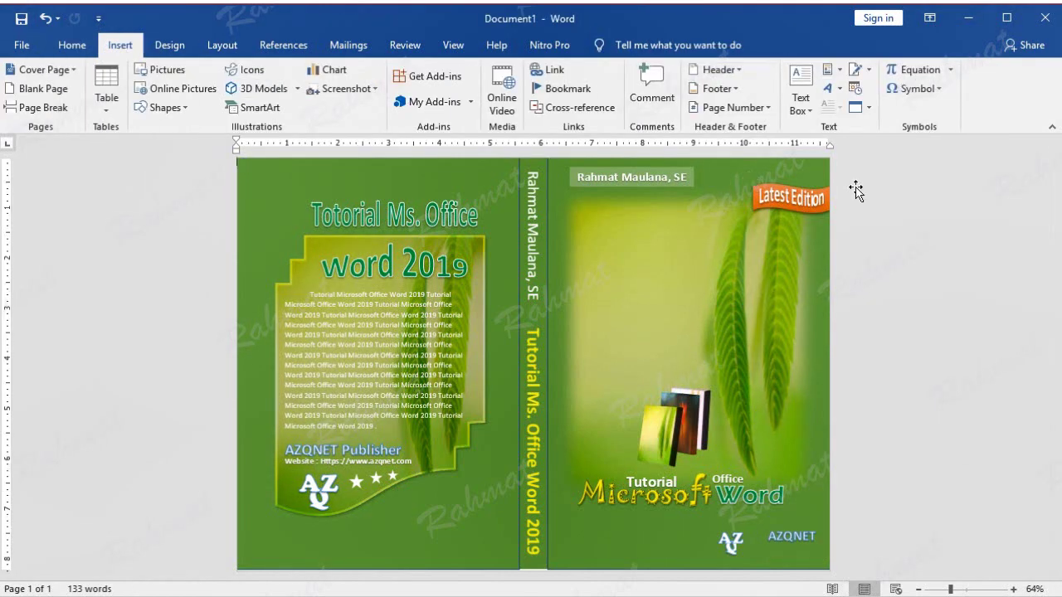
{"action": "left_click", "coordinate": [832, 89]}
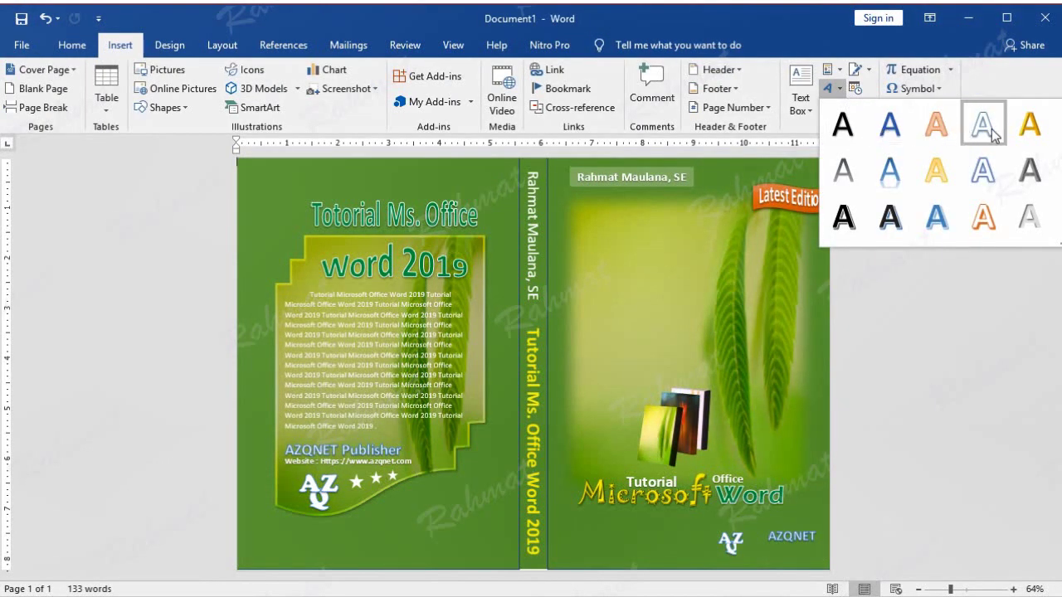
{"action": "left_click", "coordinate": [984, 117]}
{"action": "type", "text": "pU."}
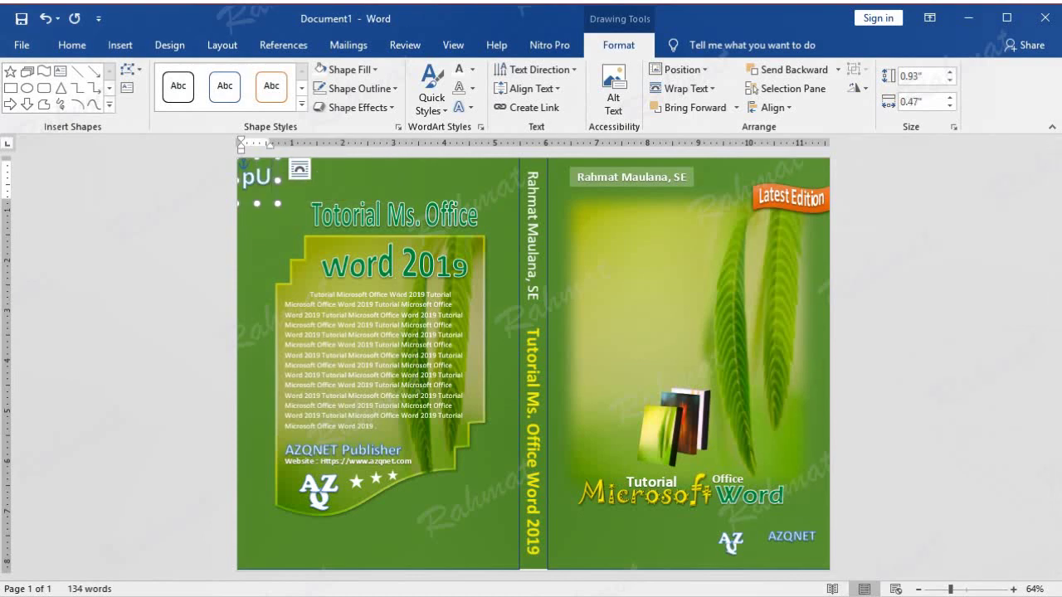
{"action": "type", "text": "BLISHE"}
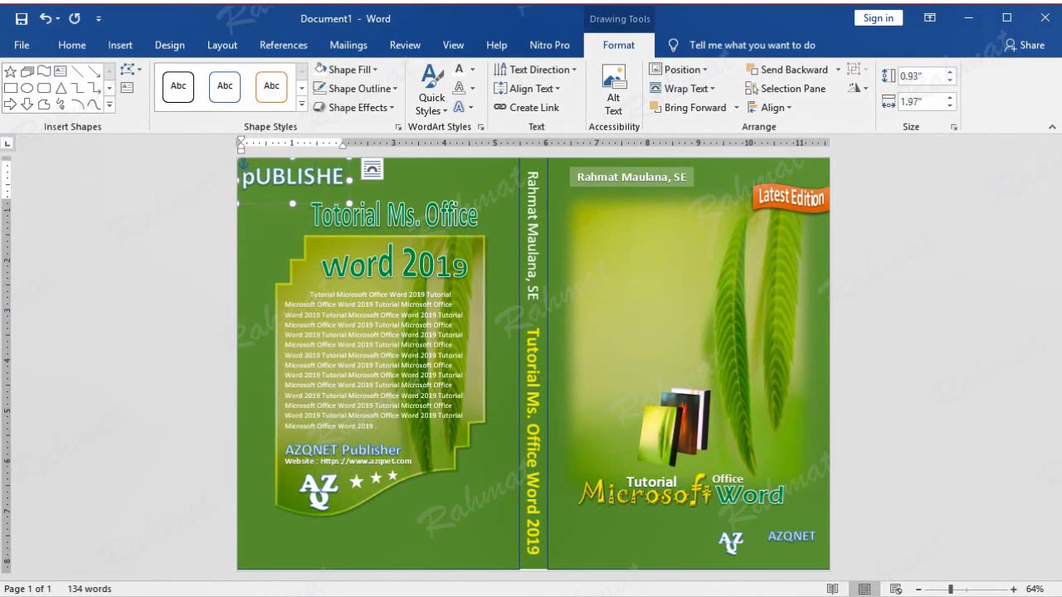
{"action": "type", "text": "R"}
{"action": "key", "text": "BackSpace"}
{"action": "key", "text": "BackSpace"}
{"action": "key", "text": "BackSpace"}
{"action": "key", "text": "BackSpace"}
{"action": "key", "text": "BackSpace"}
{"action": "key", "text": "BackSpace"}
{"action": "key", "text": "BackSpace"}
{"action": "key", "text": "BackSpace"}
{"action": "key", "text": "BackSpace"}
{"action": "type", "text": "pu"}
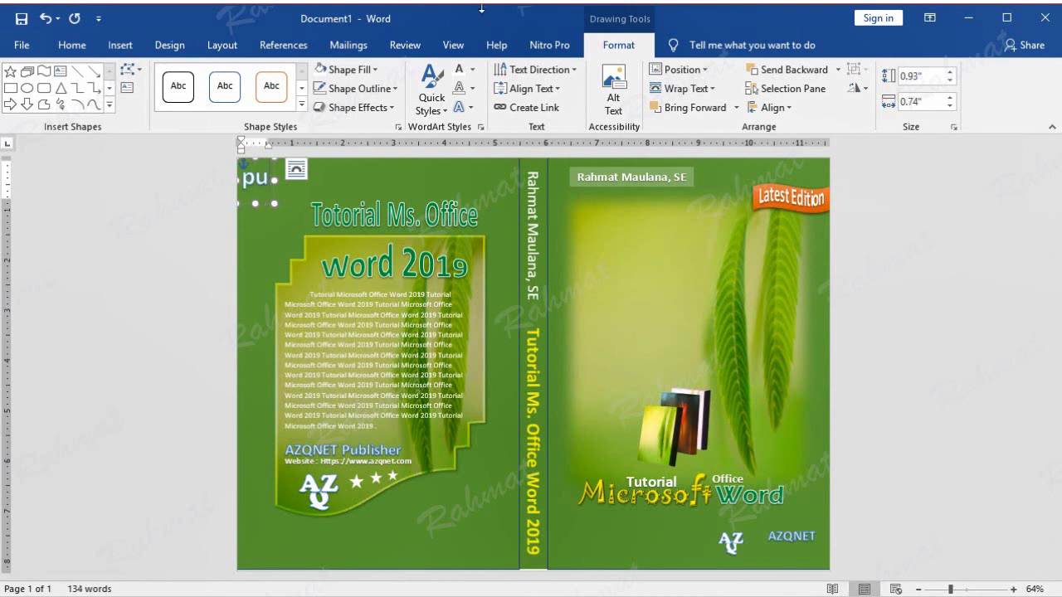
{"action": "type", "text": "blisher"}
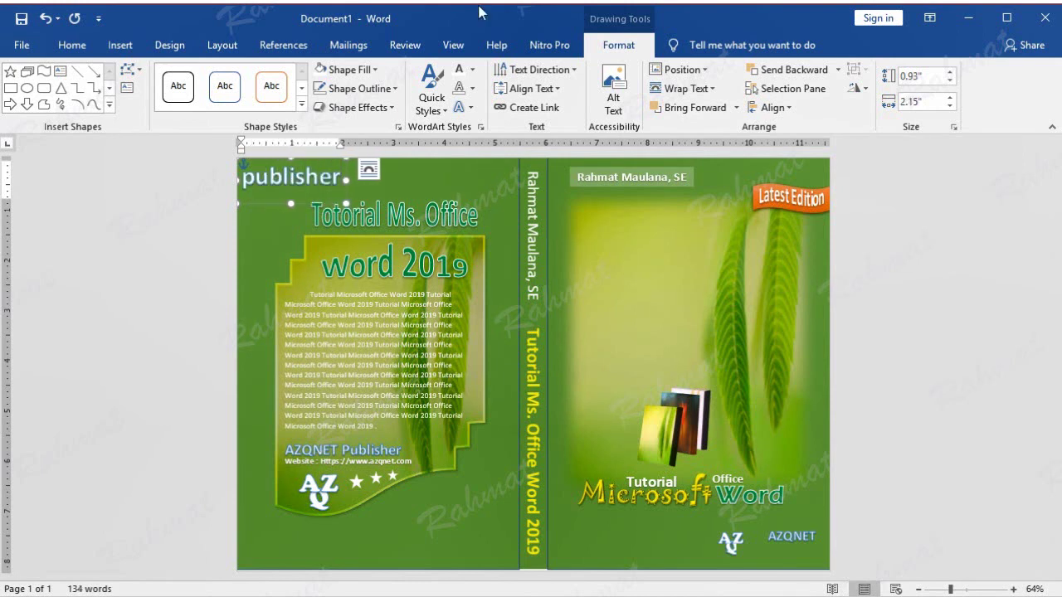
{"action": "key", "text": "BackSpace"}
{"action": "type", "text": "P"}
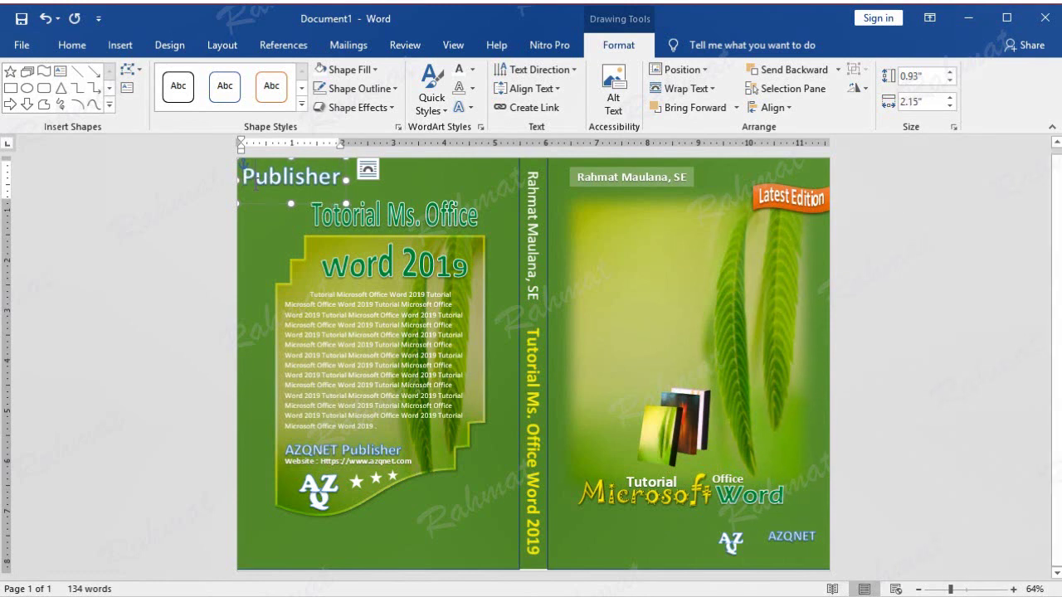
- Set Publisher to size 16 and position it just below AZQNET
{"action": "double_click", "coordinate": [290, 176]}
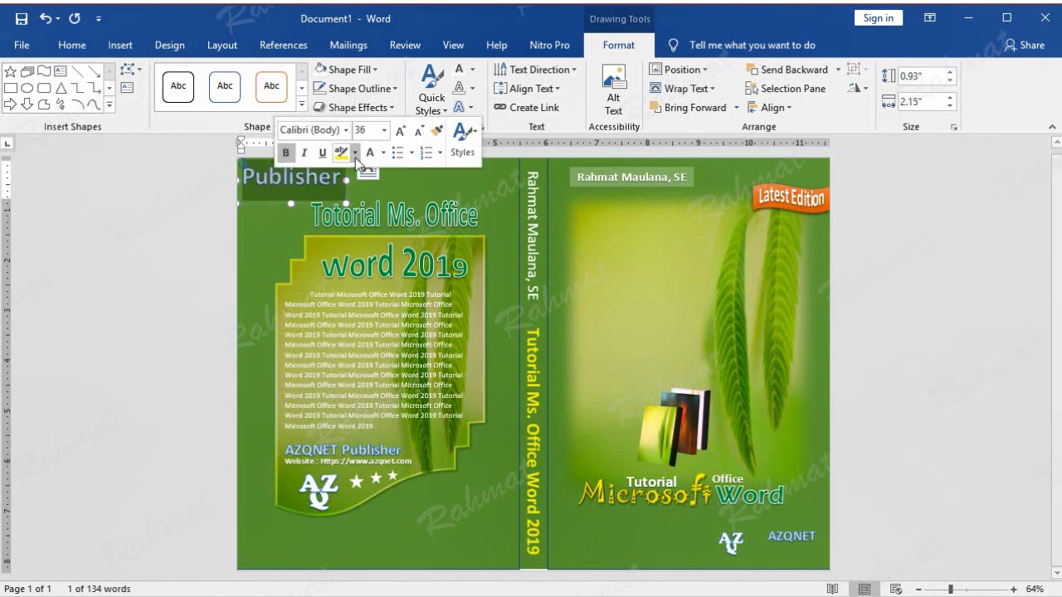
{"action": "left_click", "coordinate": [383, 130]}
{"action": "left_click", "coordinate": [362, 244]}
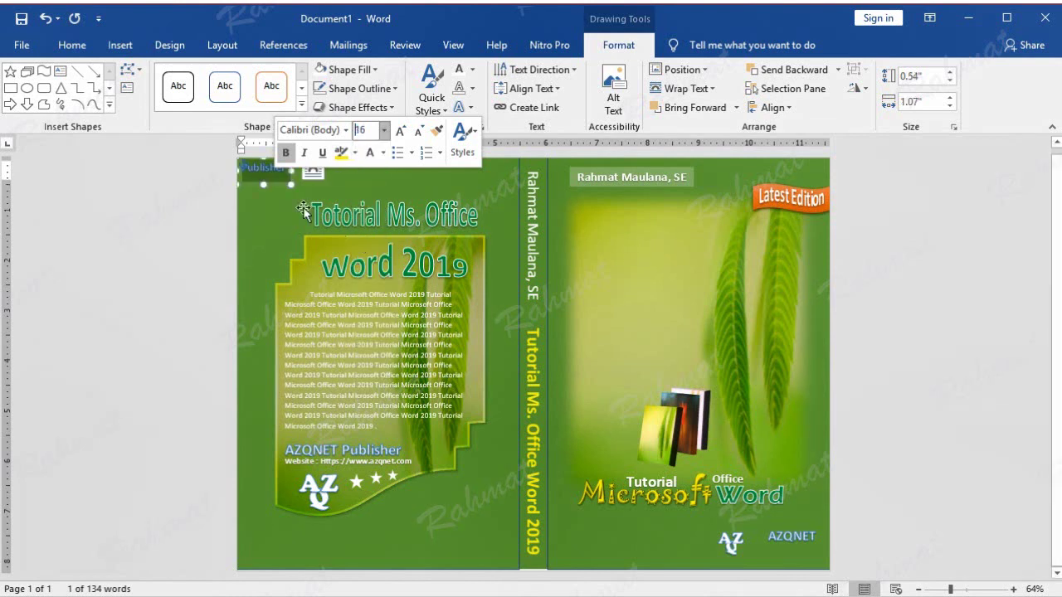
{"action": "mouse_move", "coordinate": [279, 189]}
{"action": "left_mouse_down"}
{"action": "mouse_move", "coordinate": [844, 577]}
{"action": "mouse_move", "coordinate": [811, 569]}
{"action": "mouse_move", "coordinate": [805, 552]}
{"action": "left_mouse_up"}
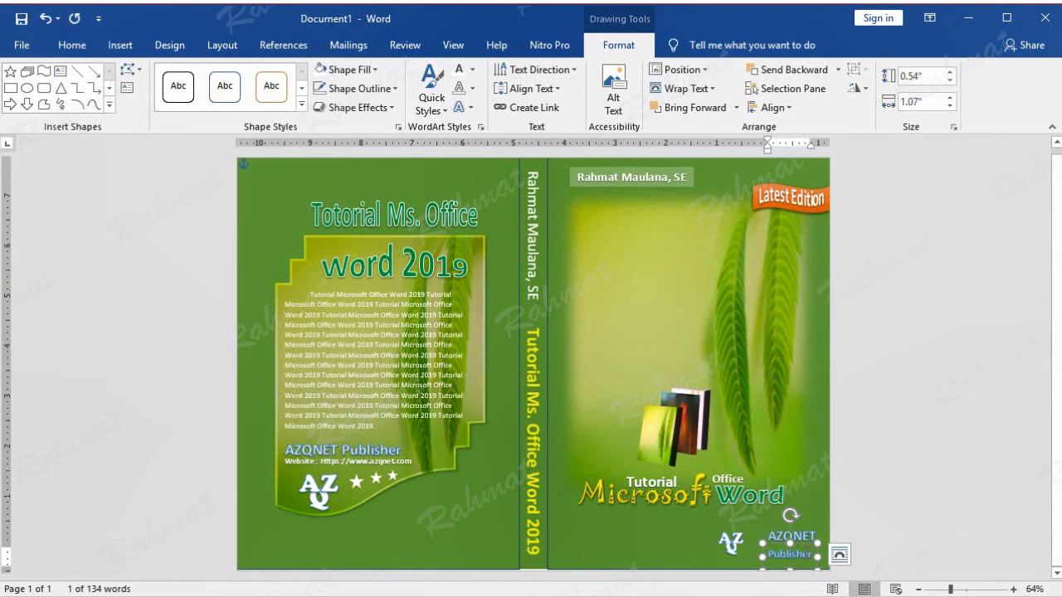
{"action": "key", "text": "Up"}
{"action": "key", "text": "Up"}
{"action": "key", "text": "Up"}
{"action": "key", "text": "Up"}
{"action": "key", "text": "Up"}
{"action": "key", "text": "Up"}
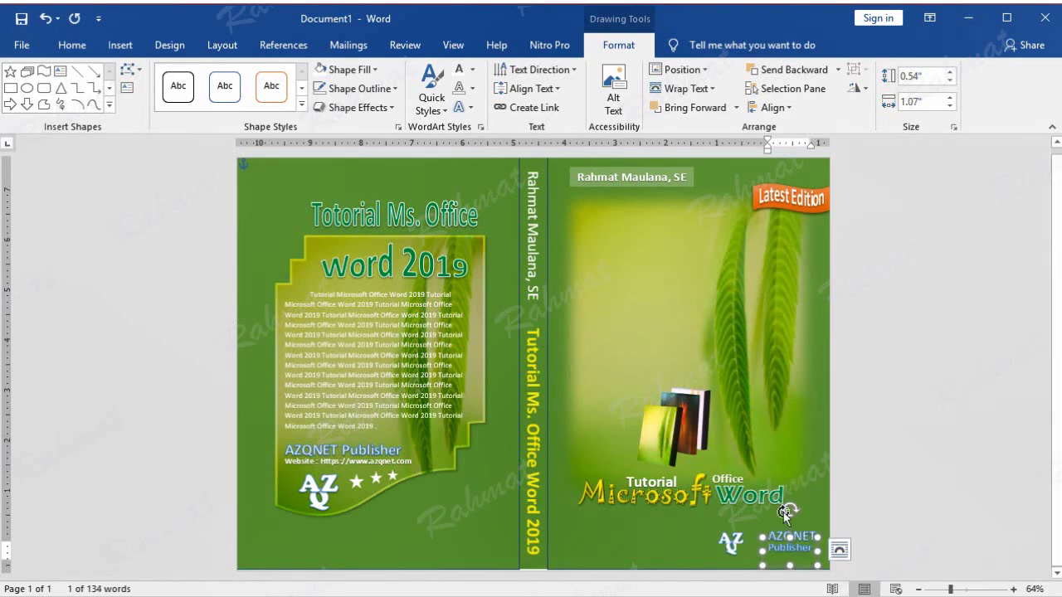
{"action": "left_click", "coordinate": [855, 498]}
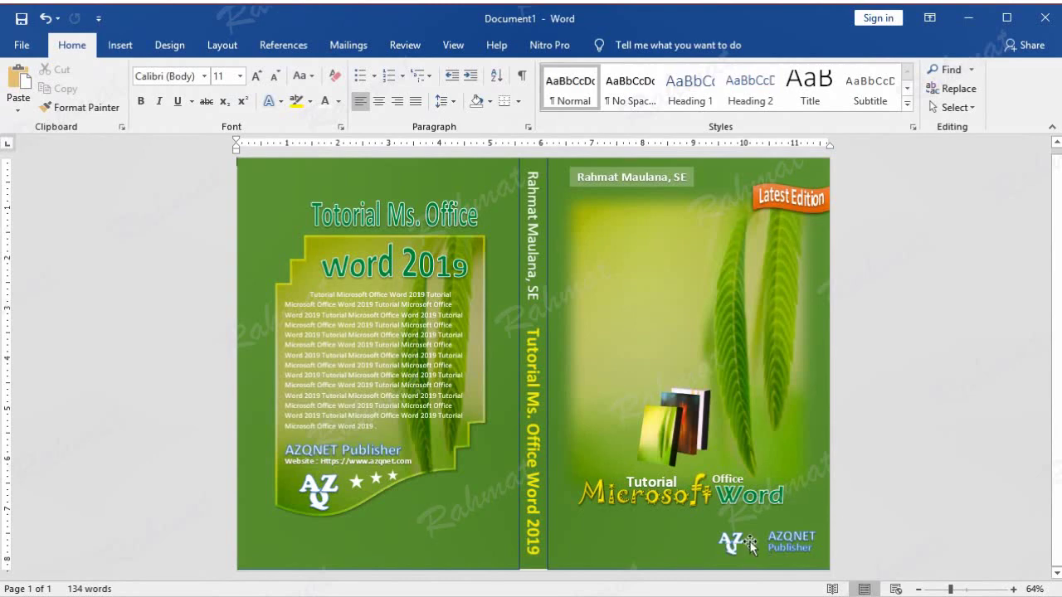
- Nudge the AZ logo right so it sits just left of the AZQNET Publisher text
{"action": "left_click", "coordinate": [730, 543]}
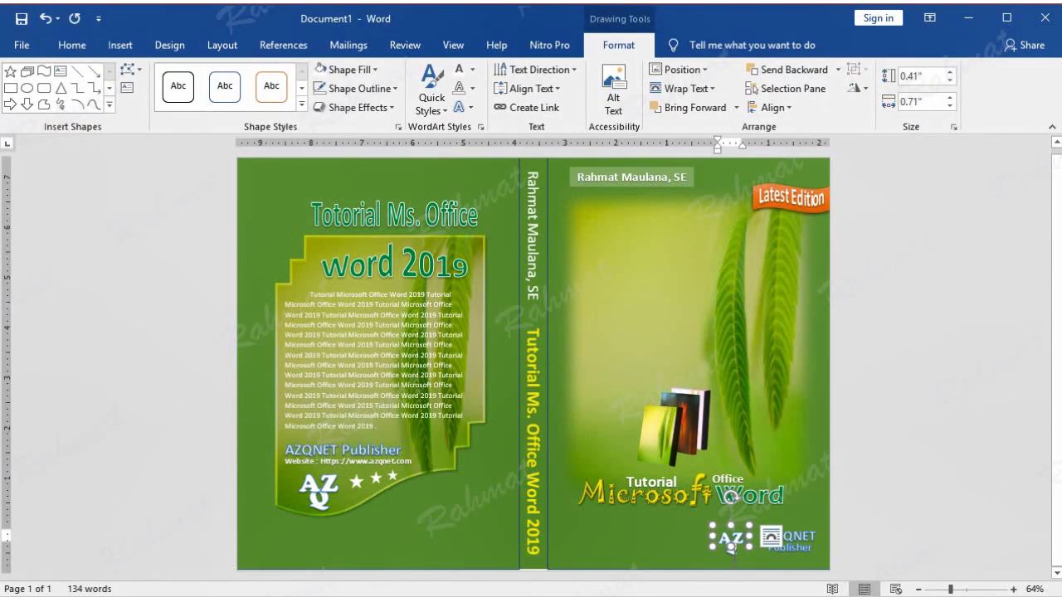
{"action": "left_click", "coordinate": [730, 543]}
{"action": "left_click", "coordinate": [730, 540]}
{"action": "left_click", "coordinate": [732, 552]}
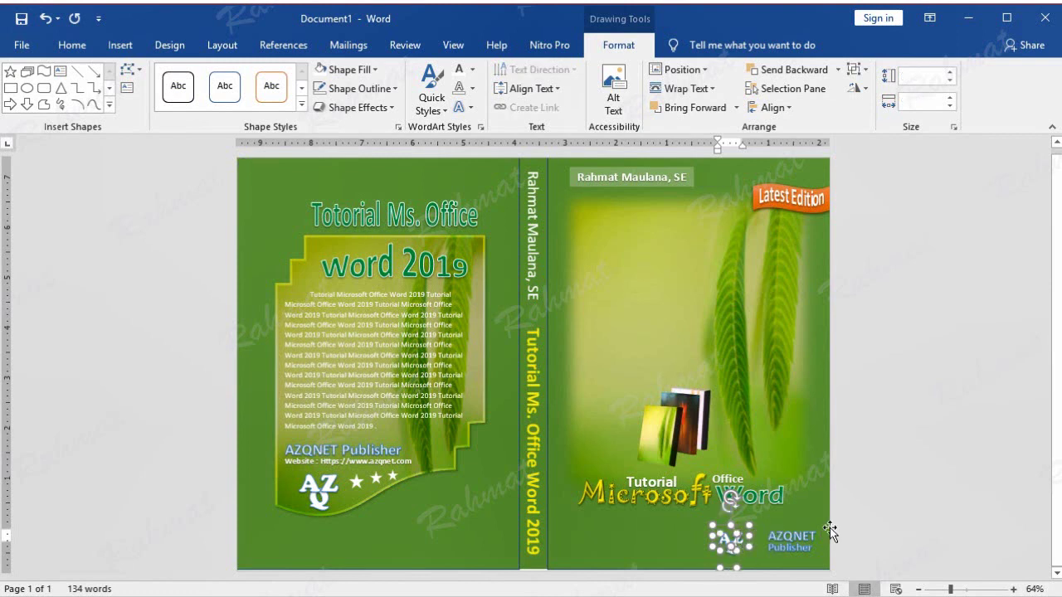
{"action": "key", "text": "Right"}
{"action": "key", "text": "Right"}
{"action": "key", "text": "Right"}
{"action": "key", "text": "Right"}
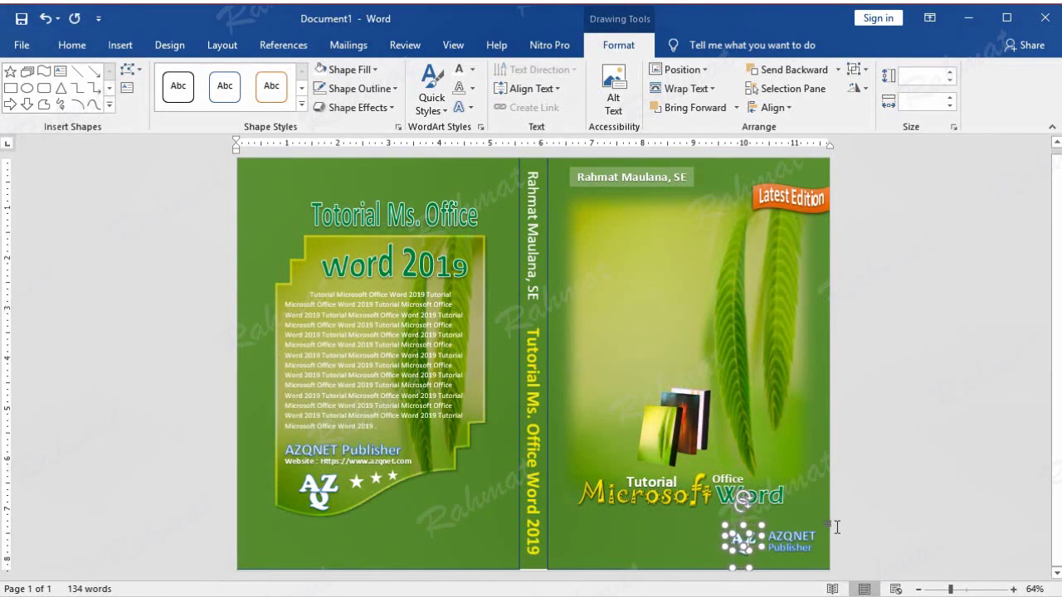
{"action": "left_click", "coordinate": [850, 527]}
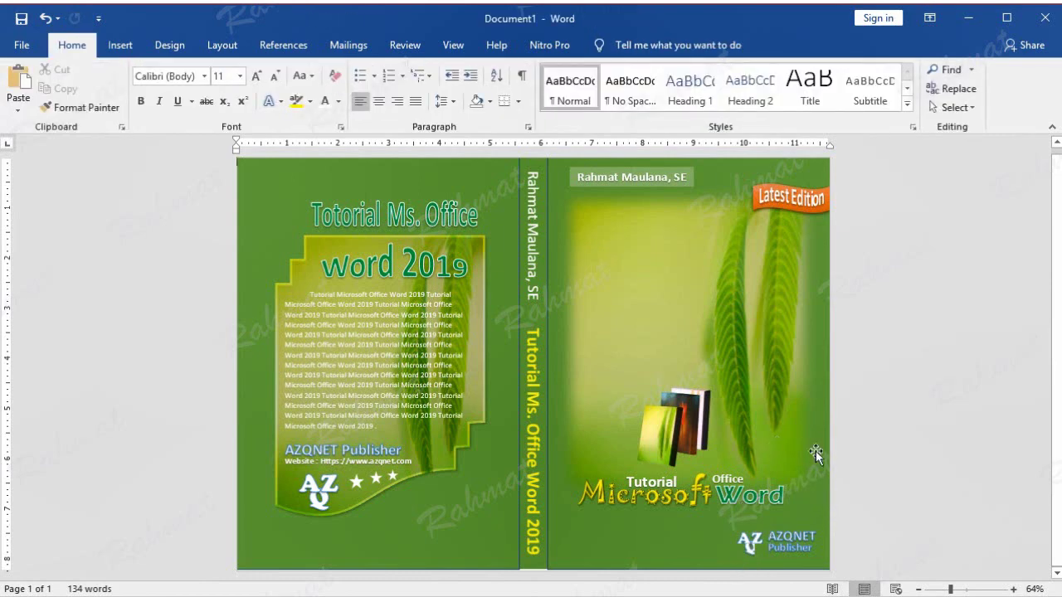
{"action": "scroll", "coordinate": [830, 450], "scroll_direction": "up", "scroll_amount": 1}
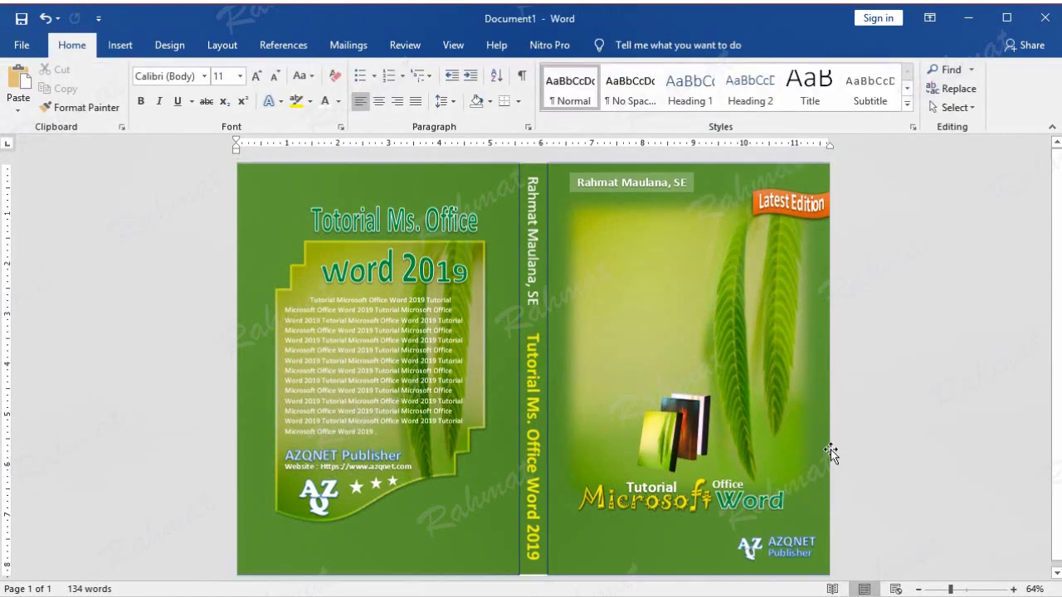
- Choose the 31 pt black art page border, applied to the first page only
{"action": "left_click", "coordinate": [169, 48]}
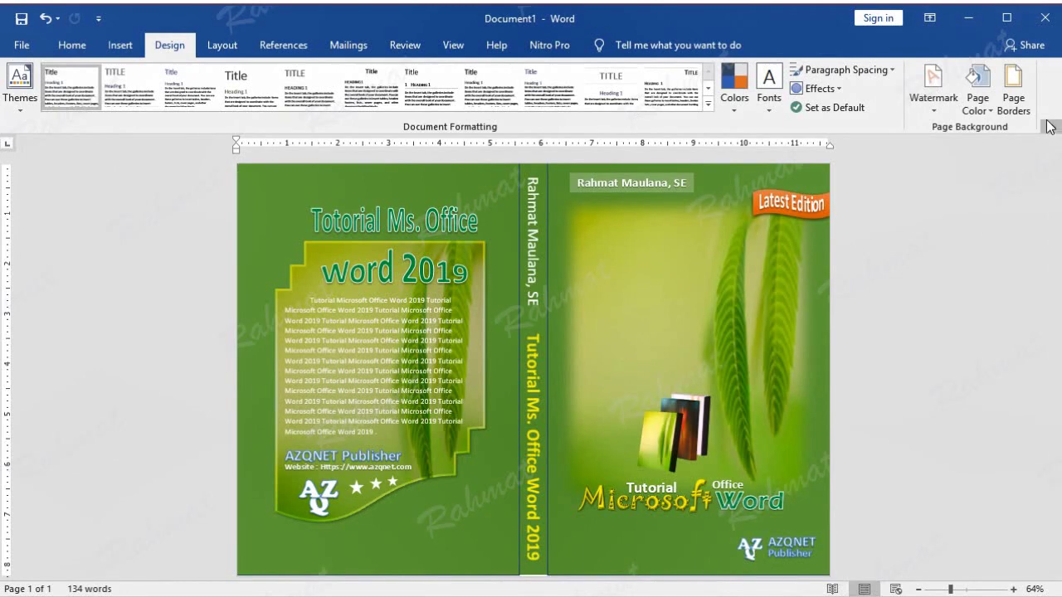
{"action": "left_click", "coordinate": [1014, 98]}
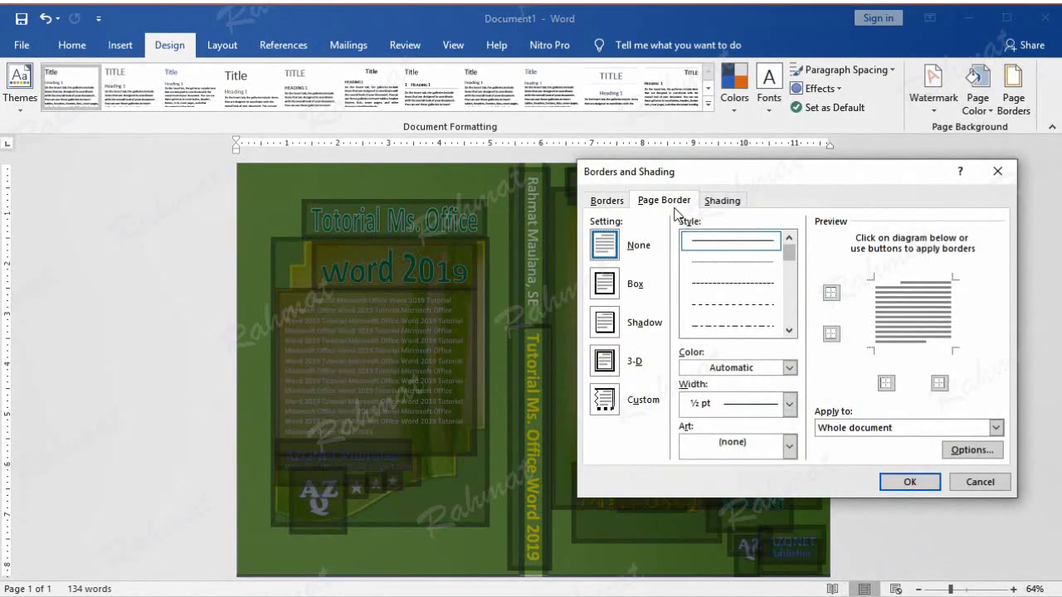
{"action": "left_click", "coordinate": [789, 446]}
{"action": "scroll", "coordinate": [756, 512], "scroll_direction": "down", "scroll_amount": 5}
{"action": "left_click_drag", "start_coordinate": [793, 487], "coordinate": [795, 551]}
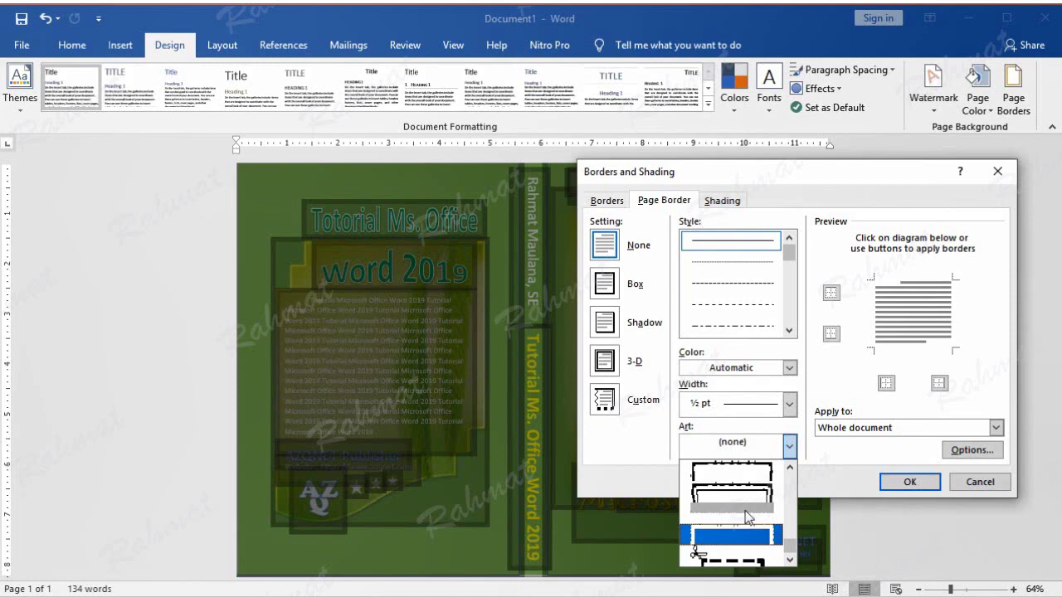
{"action": "left_click", "coordinate": [739, 516]}
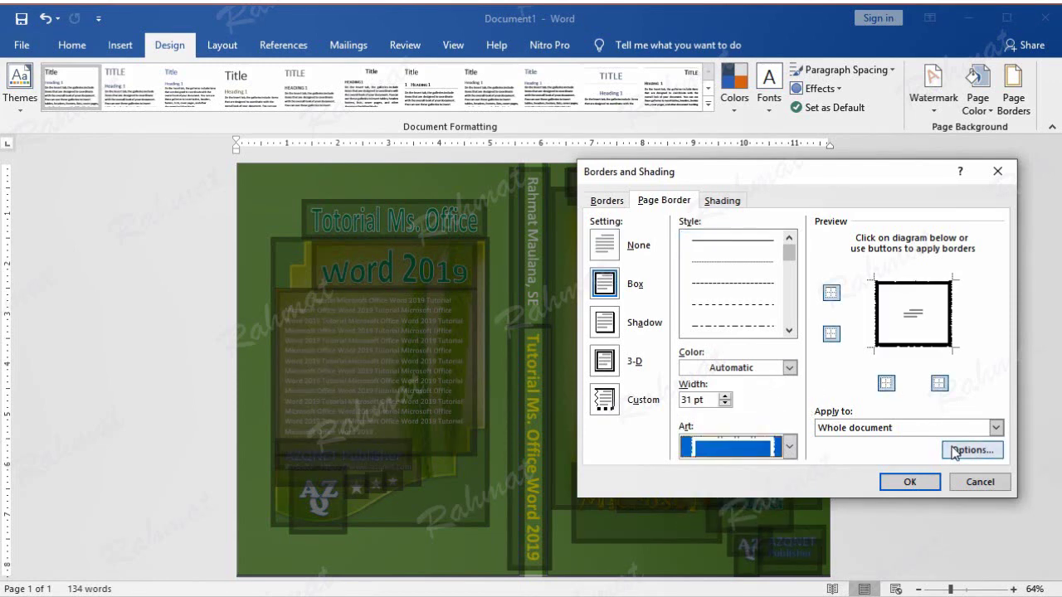
{"action": "left_click", "coordinate": [996, 427]}
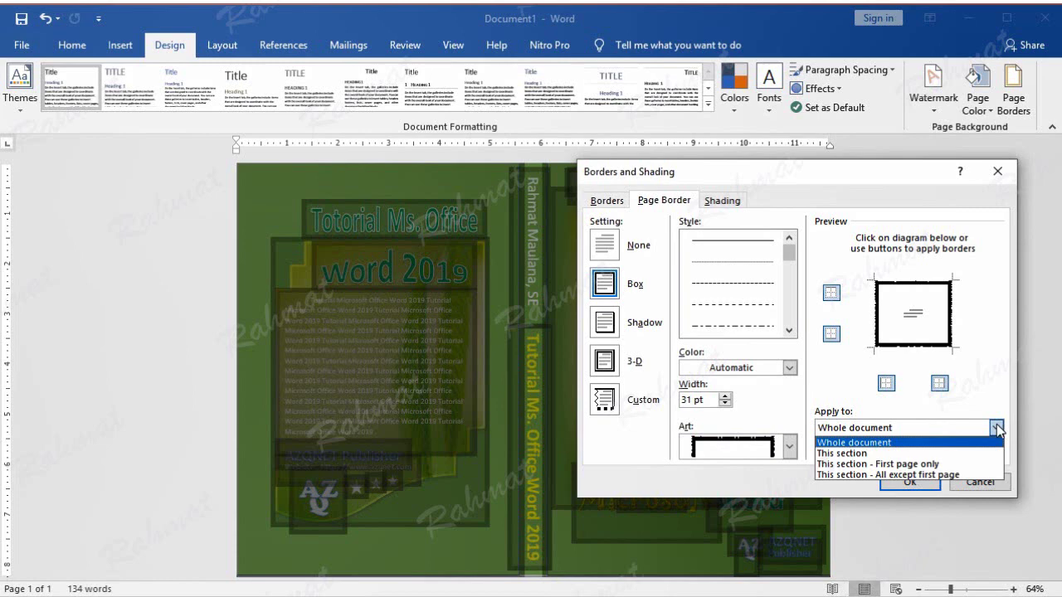
{"action": "left_click", "coordinate": [894, 463]}
- Set all four border margins to 0 pt and apply the border
{"action": "left_click", "coordinate": [960, 449]}
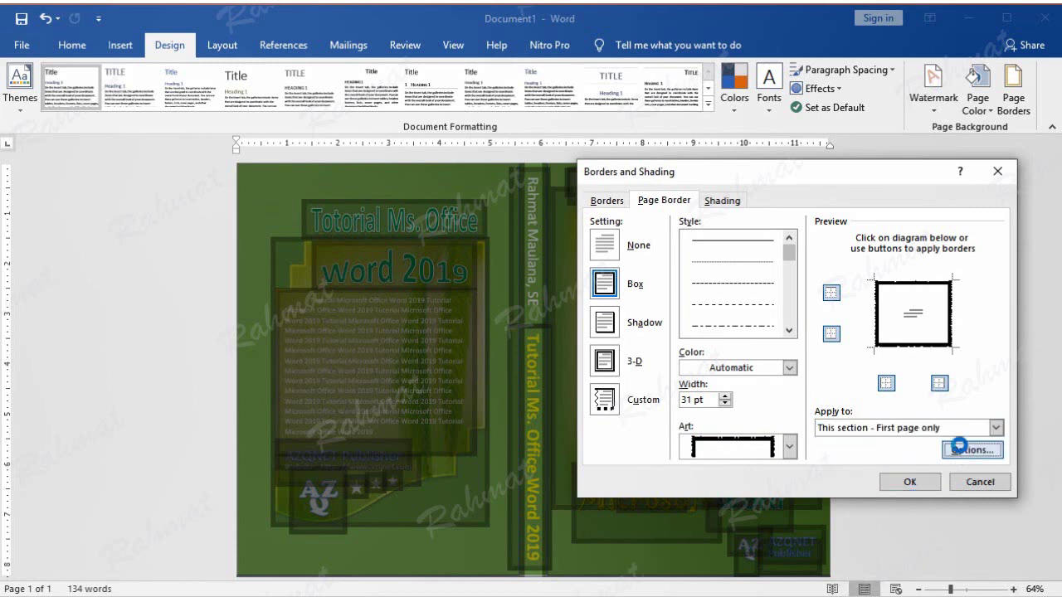
{"action": "left_click", "coordinate": [453, 153]}
{"action": "type", "text": "0"}
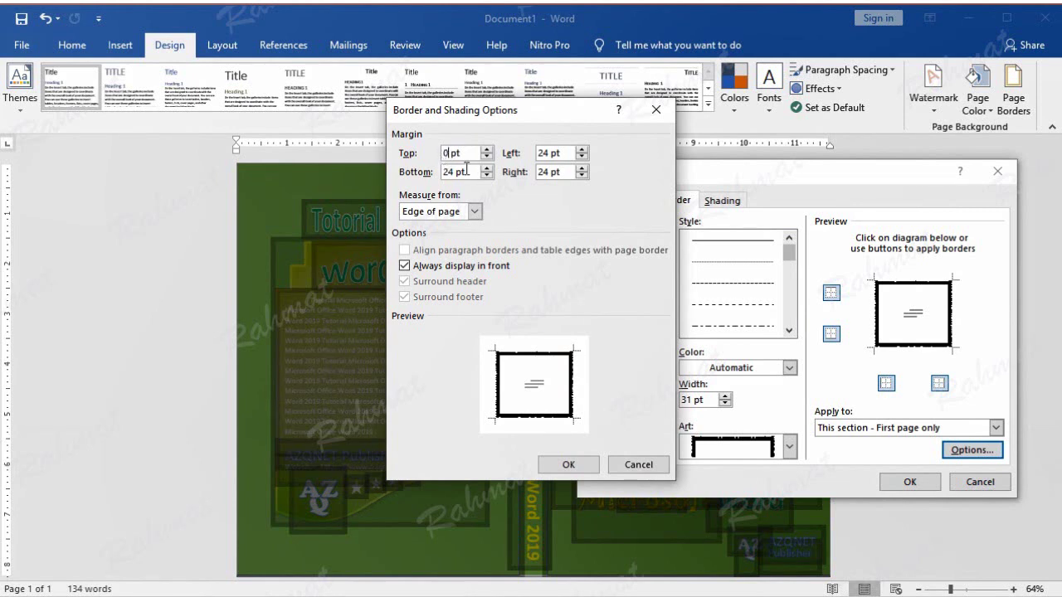
{"action": "double_click", "coordinate": [452, 172]}
{"action": "type", "text": "0"}
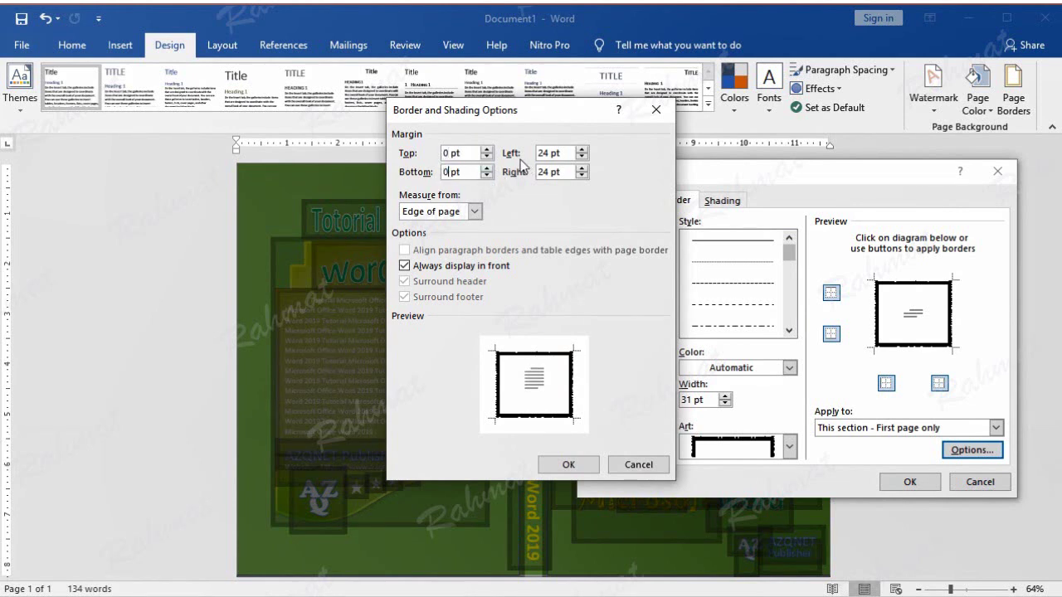
{"action": "double_click", "coordinate": [549, 153]}
{"action": "type", "text": "0"}
{"action": "double_click", "coordinate": [549, 171]}
{"action": "type", "text": "0"}
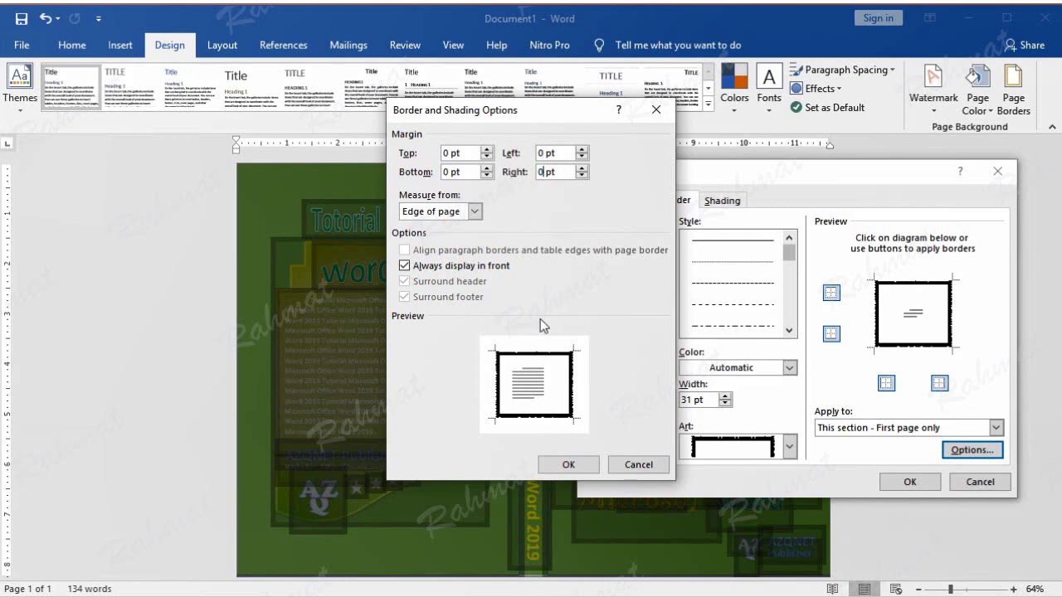
{"action": "left_click", "coordinate": [567, 466]}
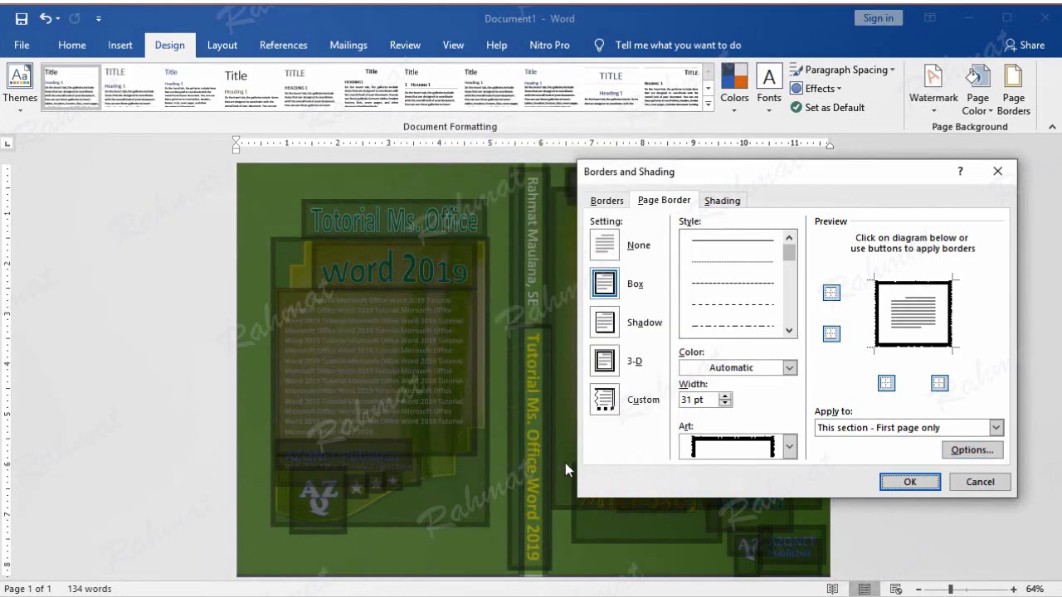
{"action": "left_click", "coordinate": [910, 483]}
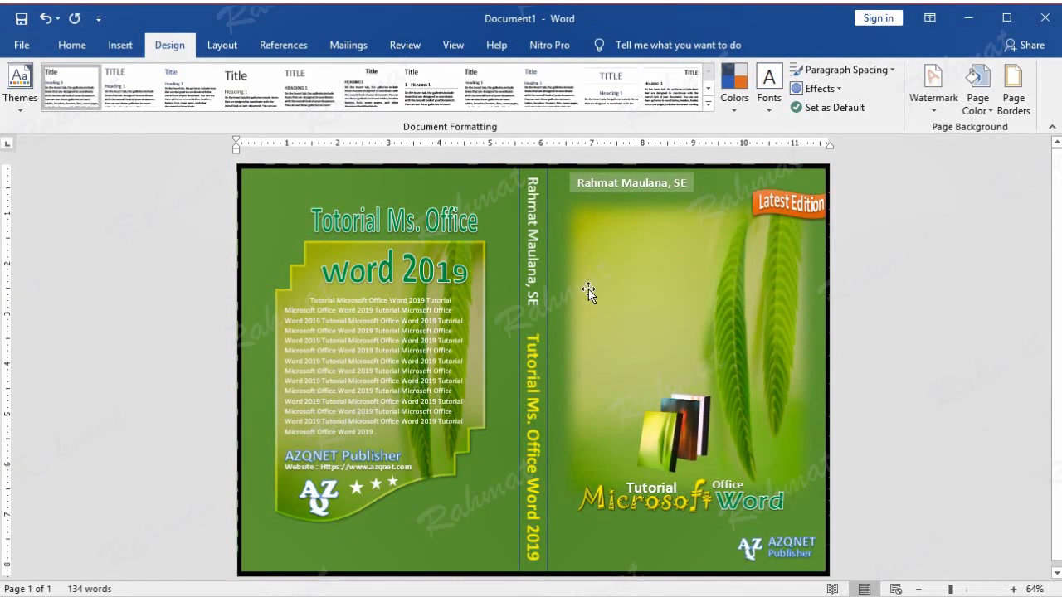
- Set the back-cover shape at the spine to No Outline
{"action": "left_click", "coordinate": [516, 199]}
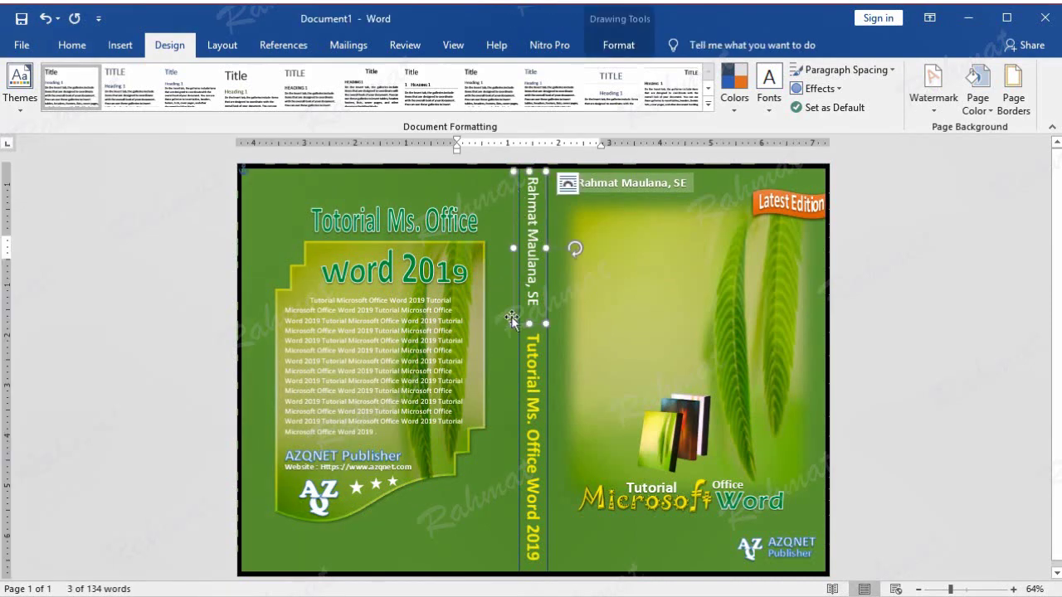
{"action": "left_click", "coordinate": [515, 324]}
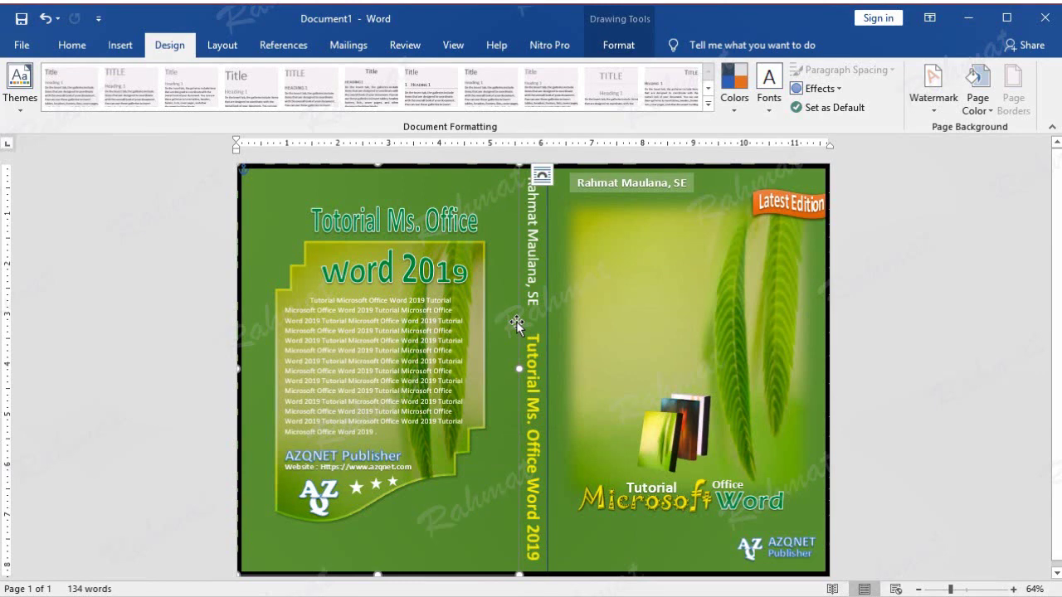
{"action": "key", "text": "ctrl+z"}
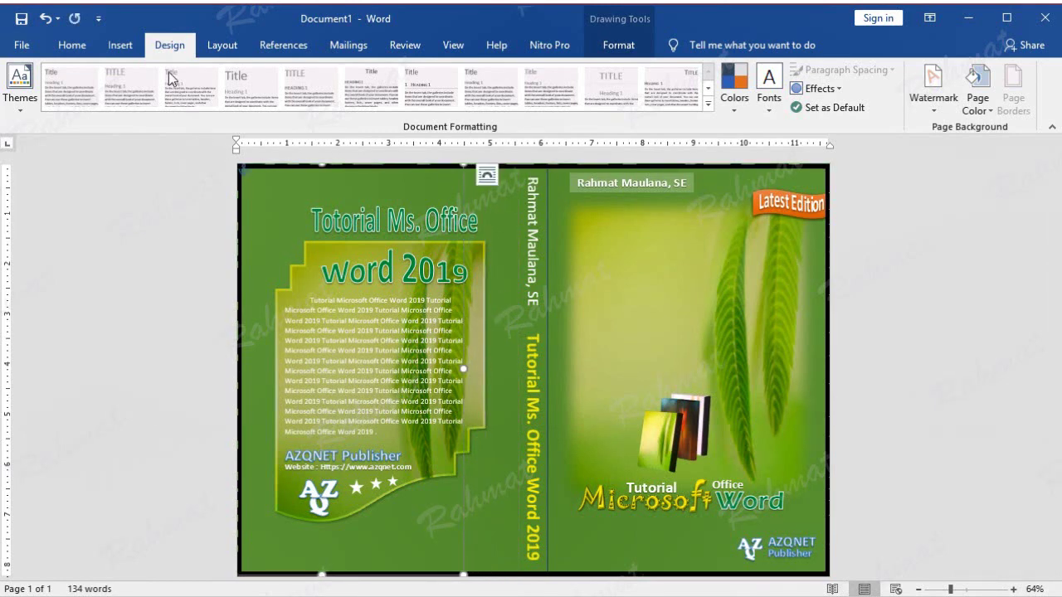
{"action": "left_click", "coordinate": [45, 18]}
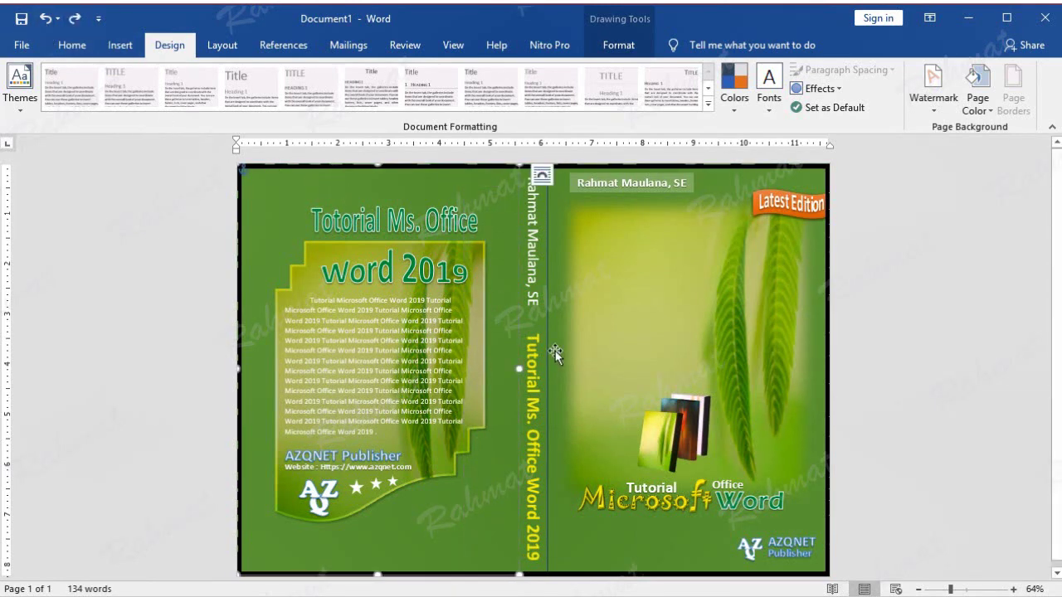
{"action": "left_click", "coordinate": [547, 292]}
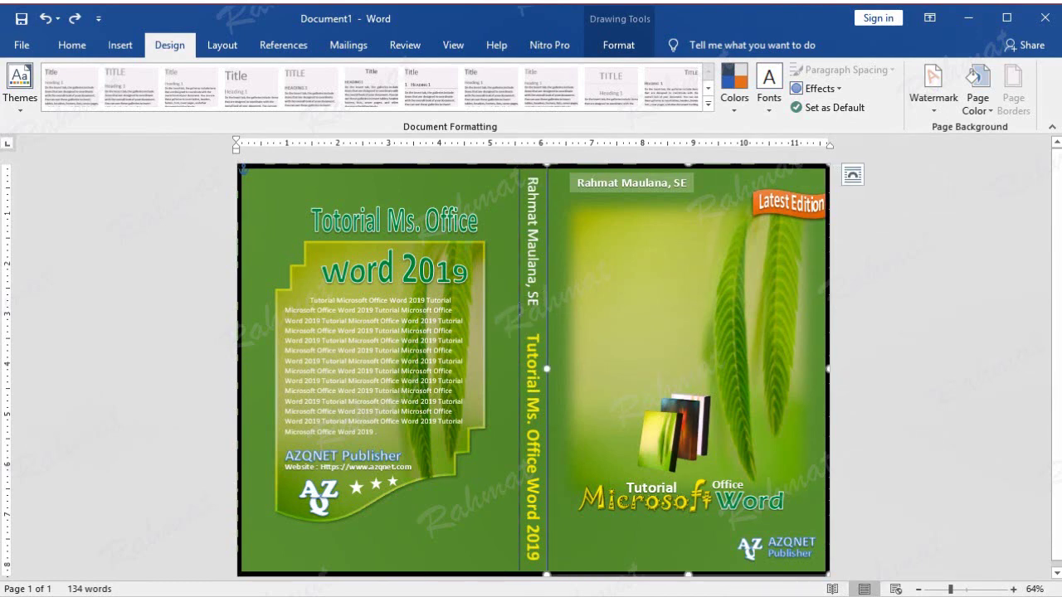
{"action": "left_click", "coordinate": [517, 315]}
{"action": "left_click", "coordinate": [618, 45]}
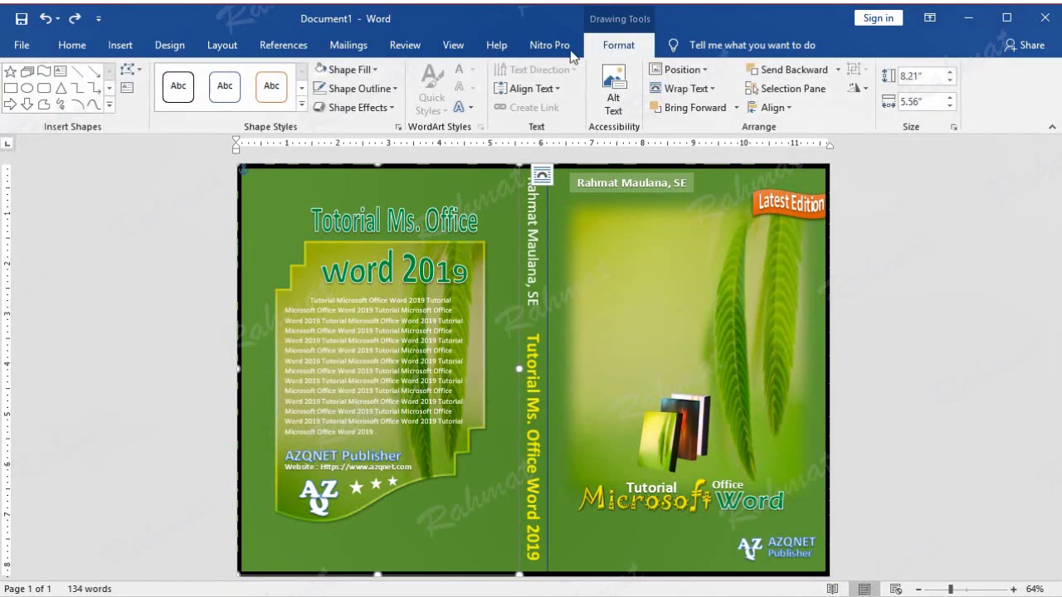
{"action": "left_click", "coordinate": [381, 89]}
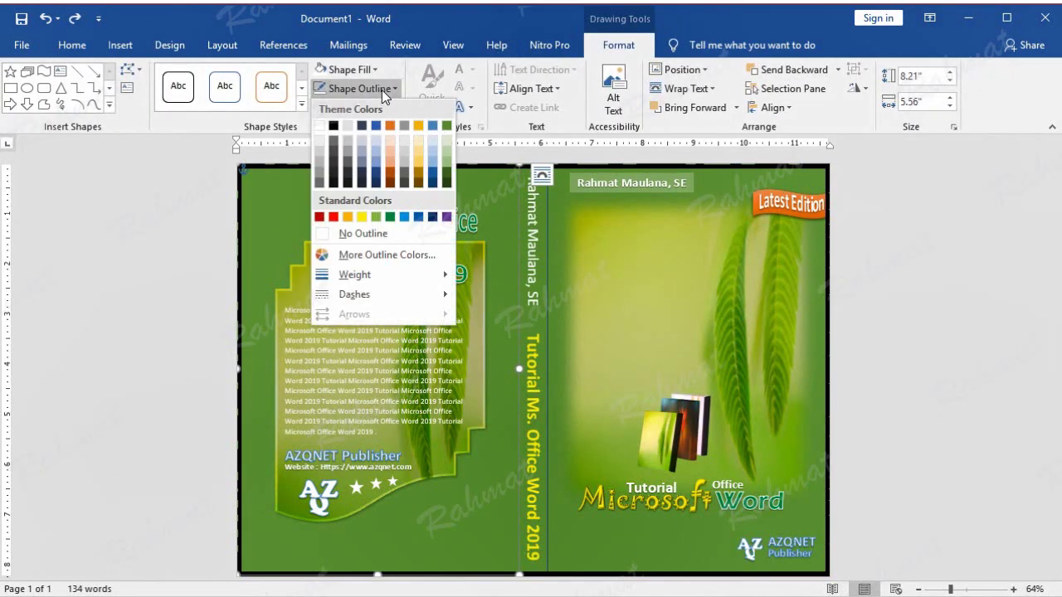
{"action": "left_click", "coordinate": [382, 234]}
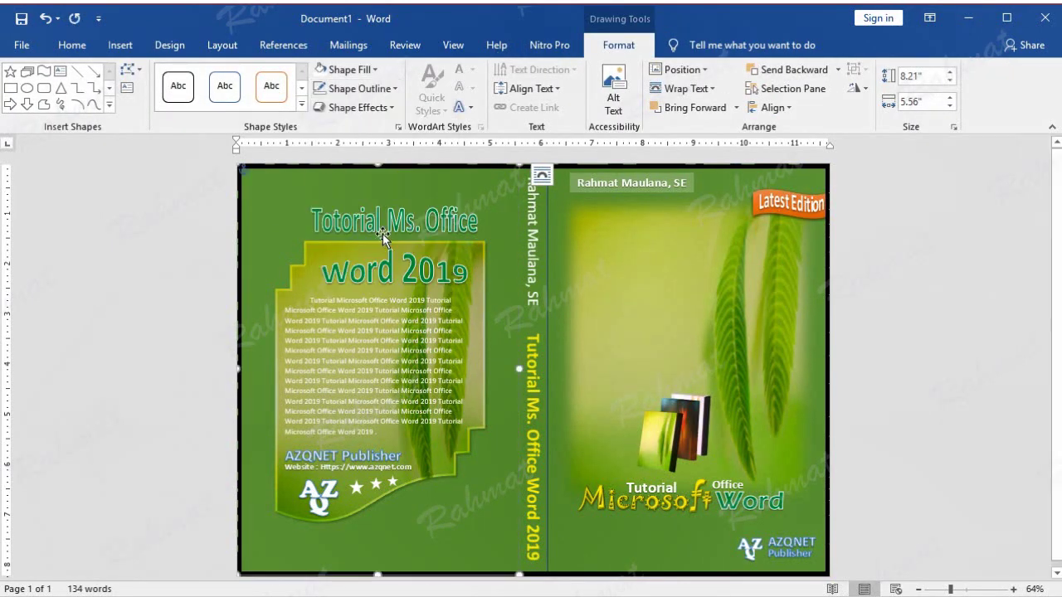
- Set the front-cover shape along the spine to No Outline
{"action": "left_click", "coordinate": [584, 249]}
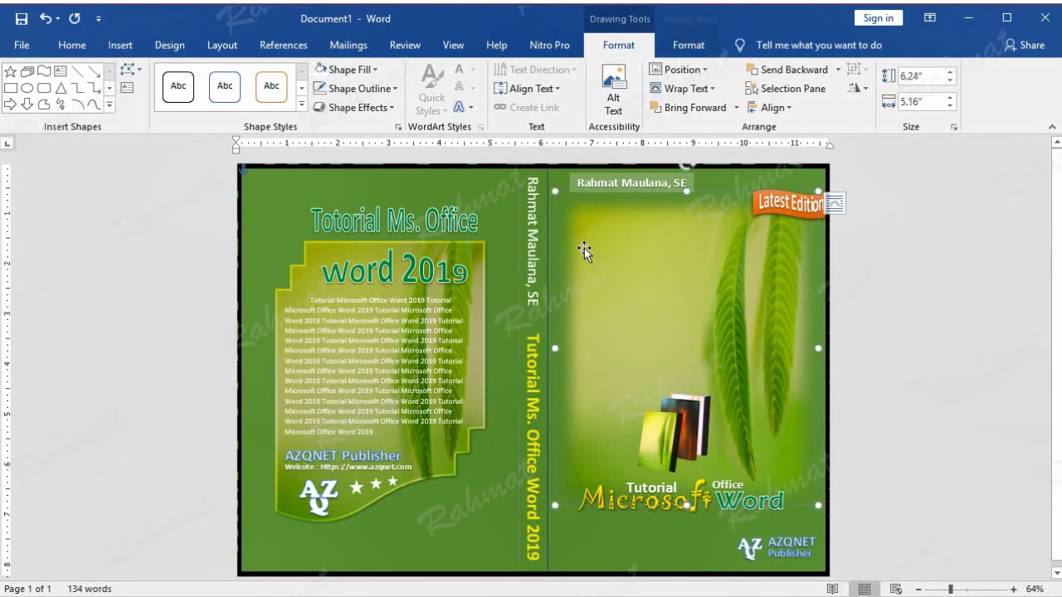
{"action": "left_click", "coordinate": [545, 282]}
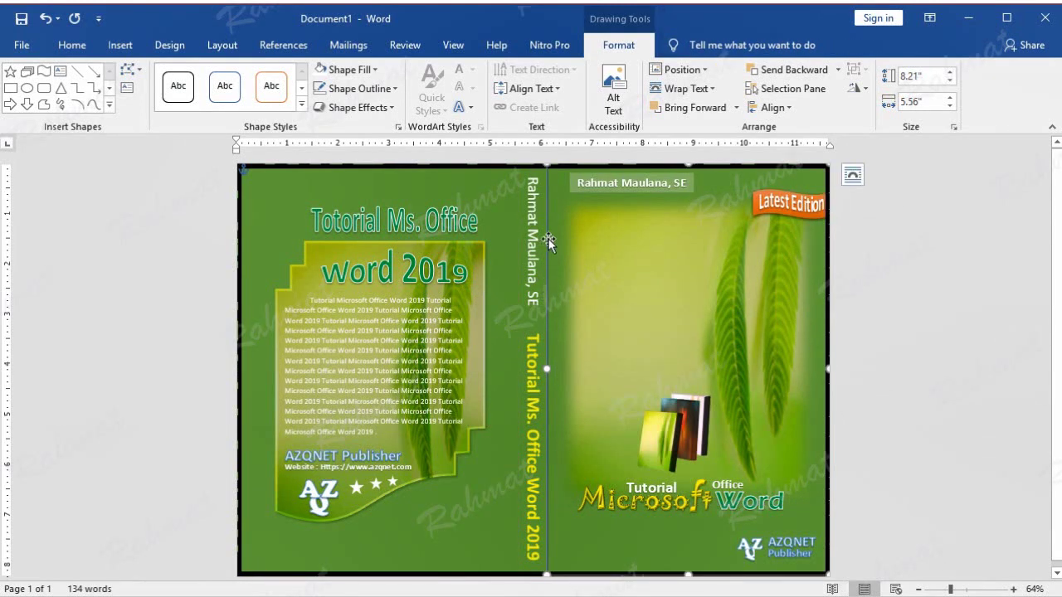
{"action": "left_click", "coordinate": [392, 91]}
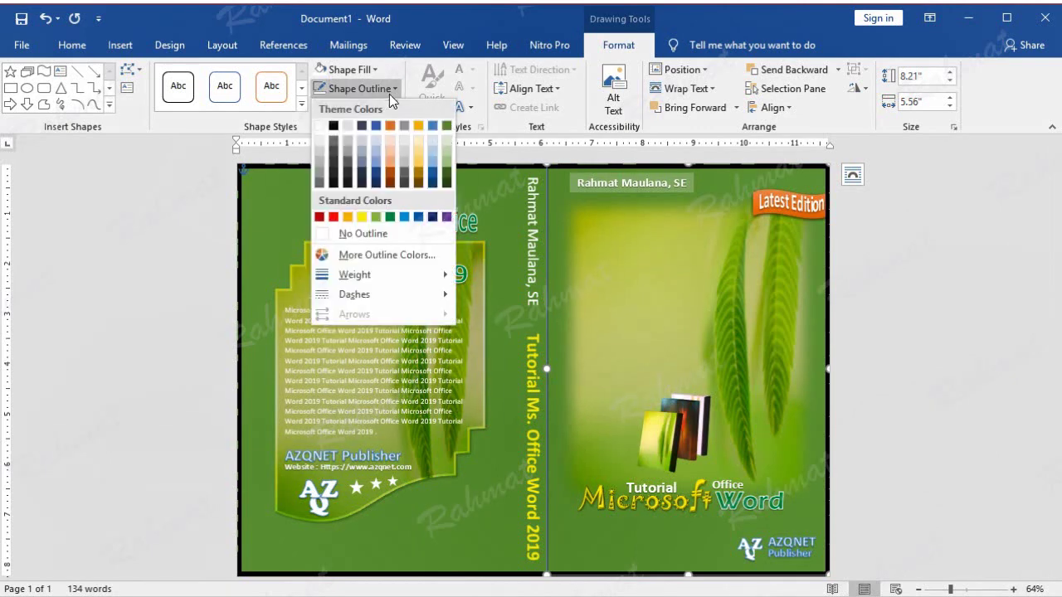
{"action": "left_click", "coordinate": [390, 236]}
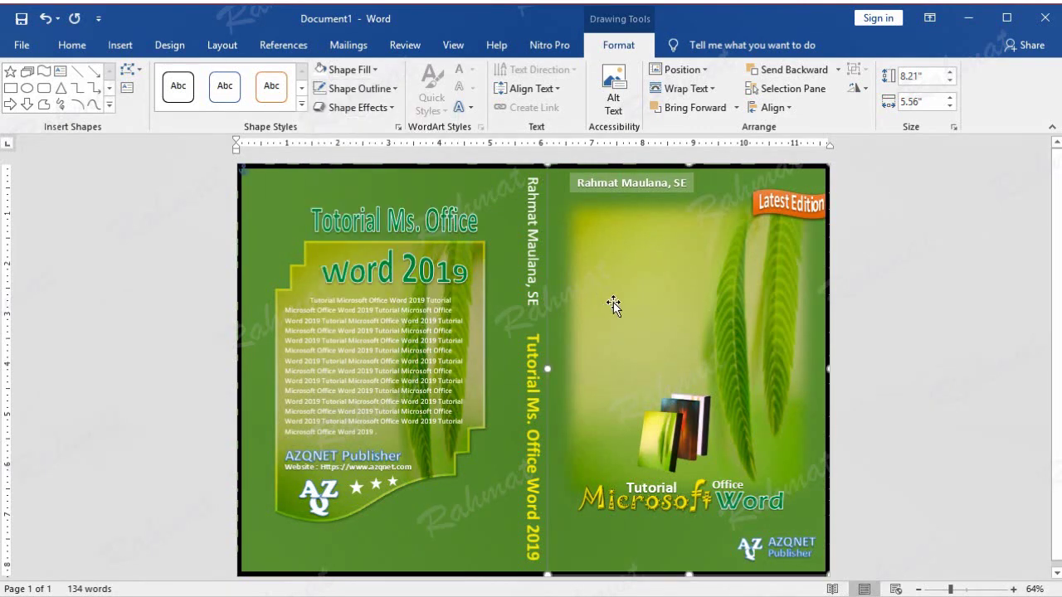
{"action": "left_click", "coordinate": [892, 239]}
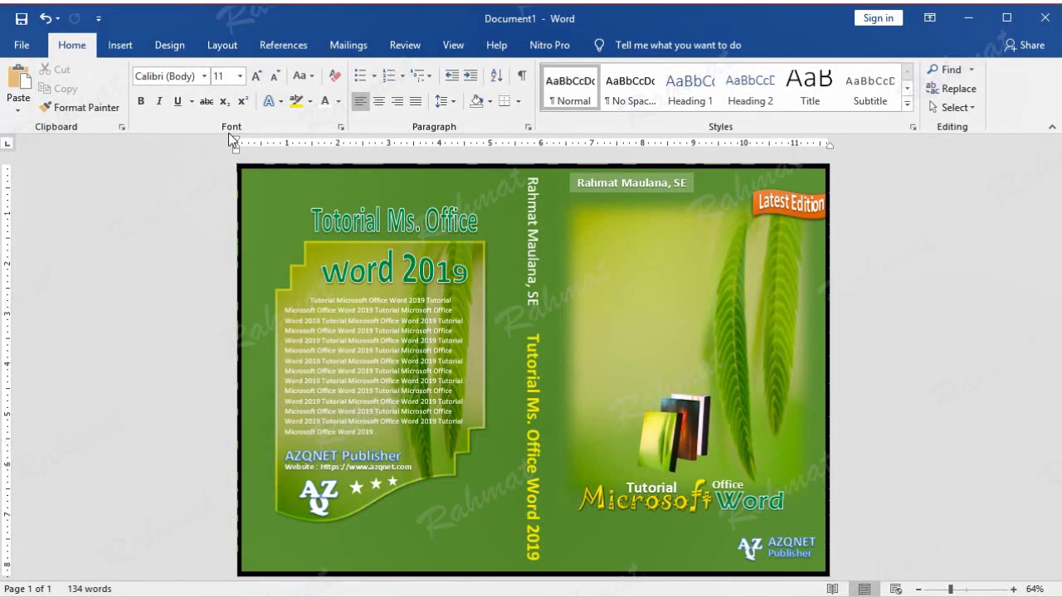
- Nudge the Tutorial Ms. Office title down, then open the File Info page
{"action": "left_click", "coordinate": [394, 218]}
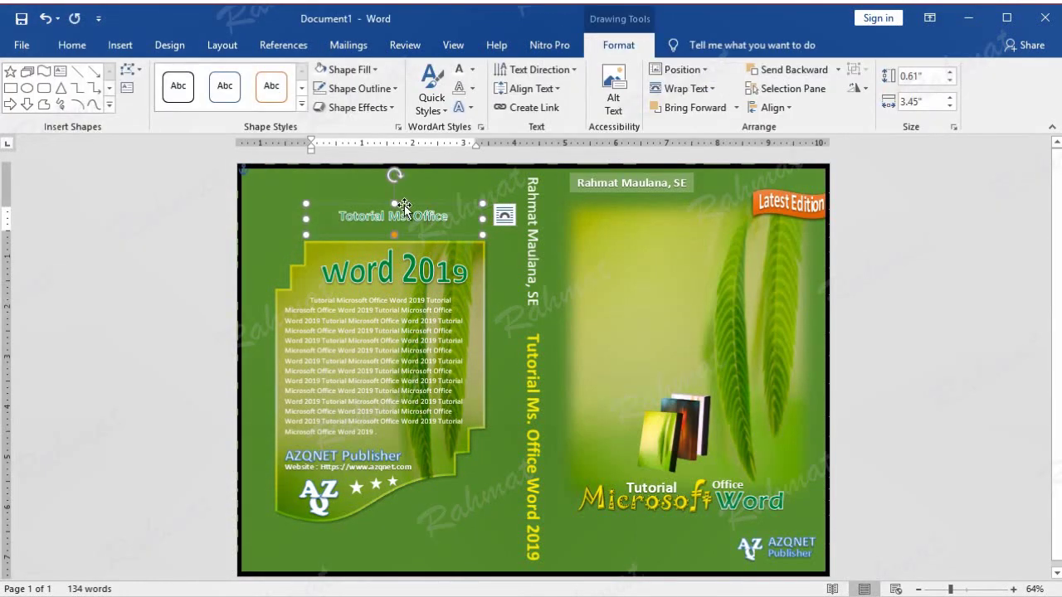
{"action": "key", "text": "ctrl+shift+period"}
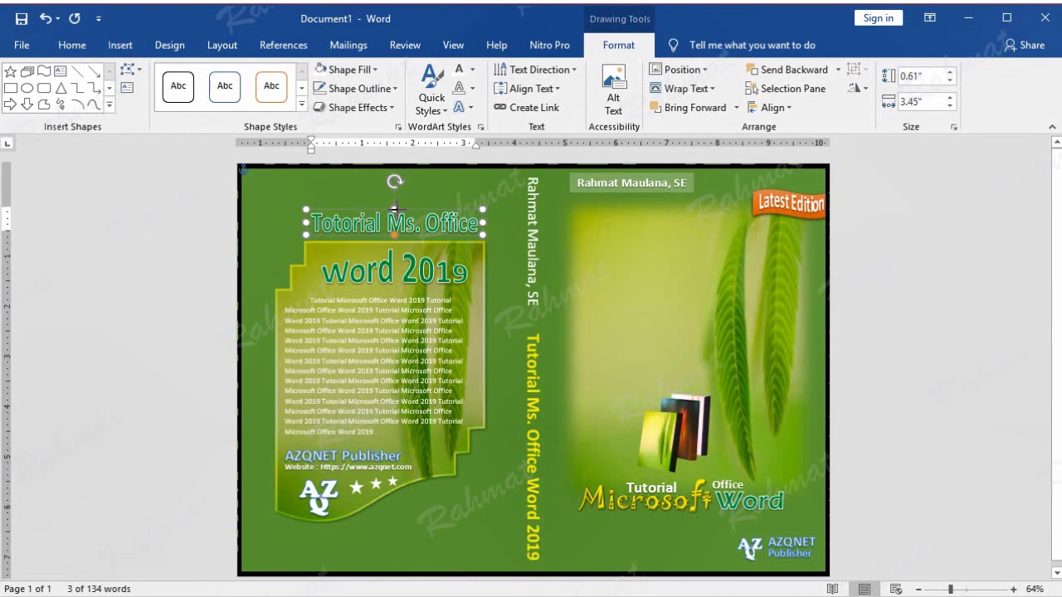
{"action": "left_click", "coordinate": [925, 331]}
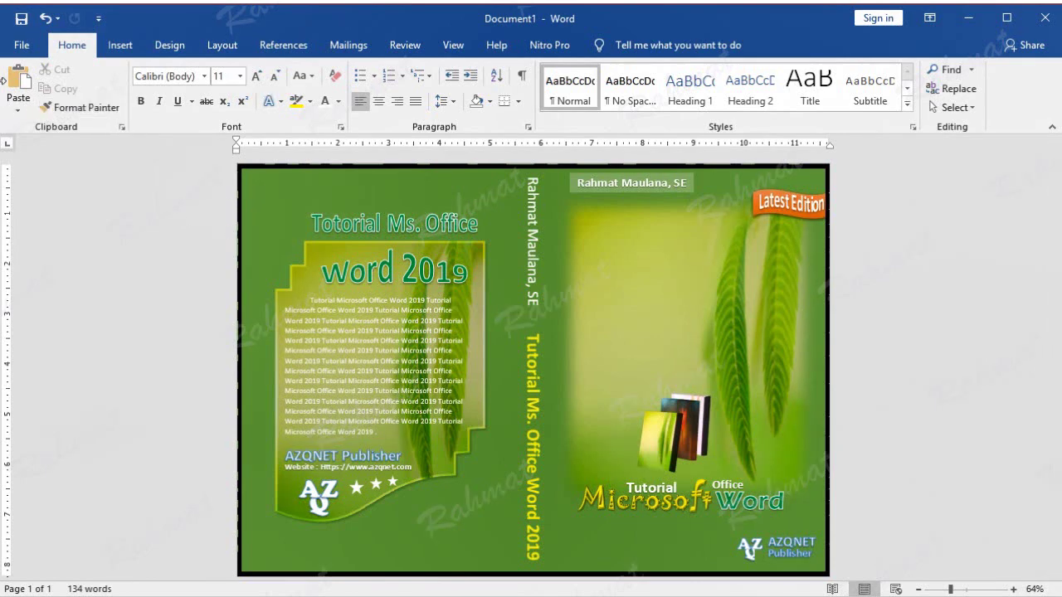
{"action": "left_click", "coordinate": [22, 45]}
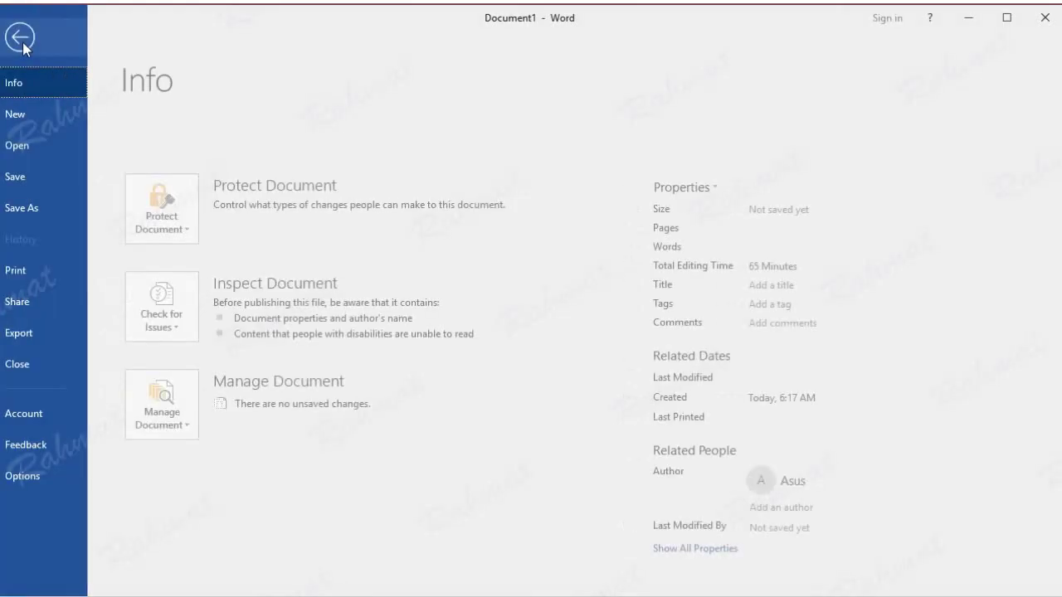
- Show the cover's print preview and go back to the document
{"action": "left_click", "coordinate": [39, 271]}
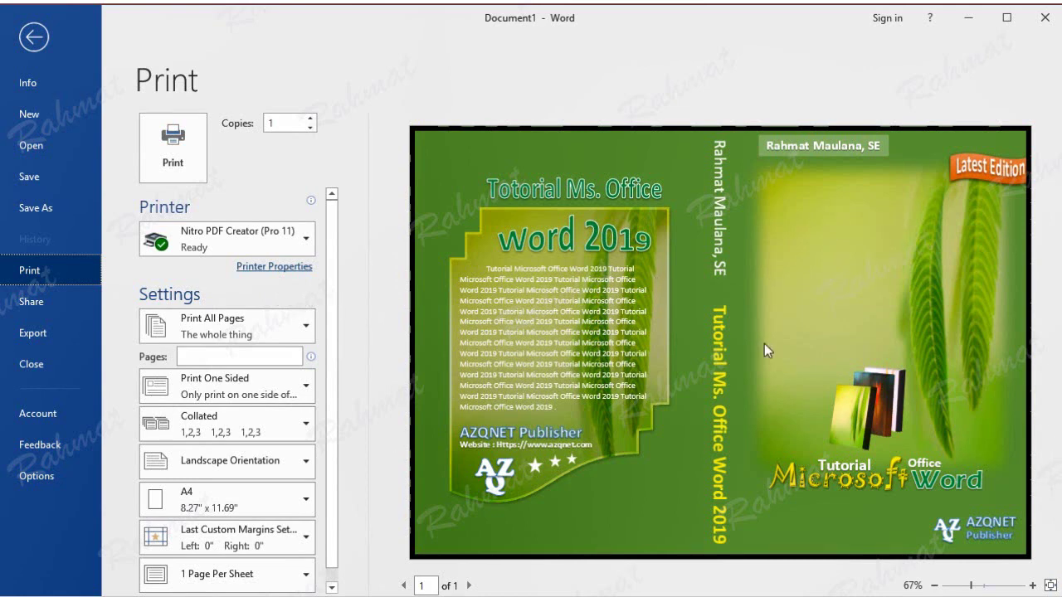
{"action": "left_click", "coordinate": [34, 37]}
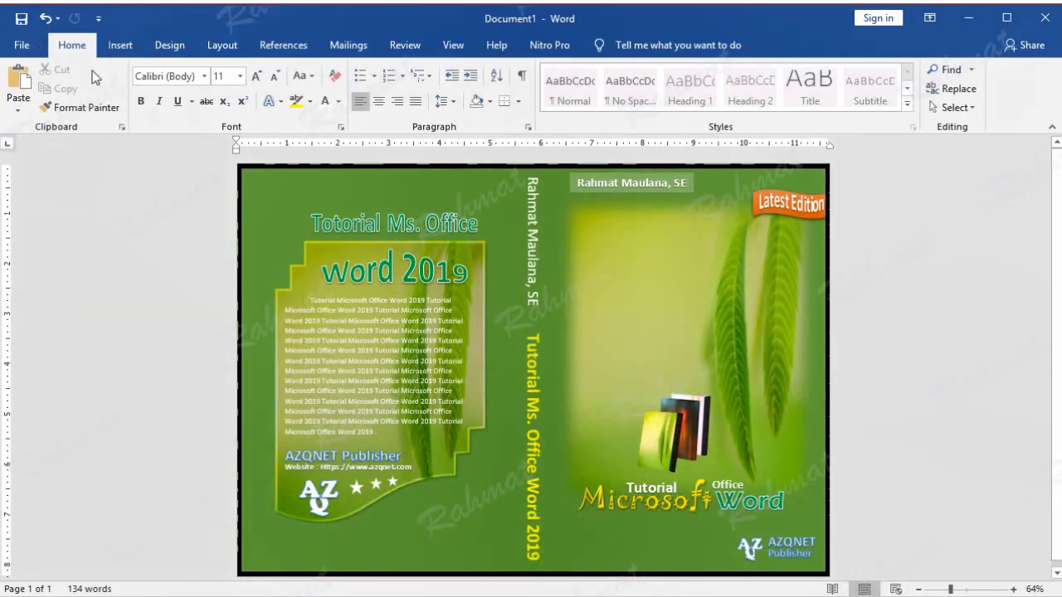